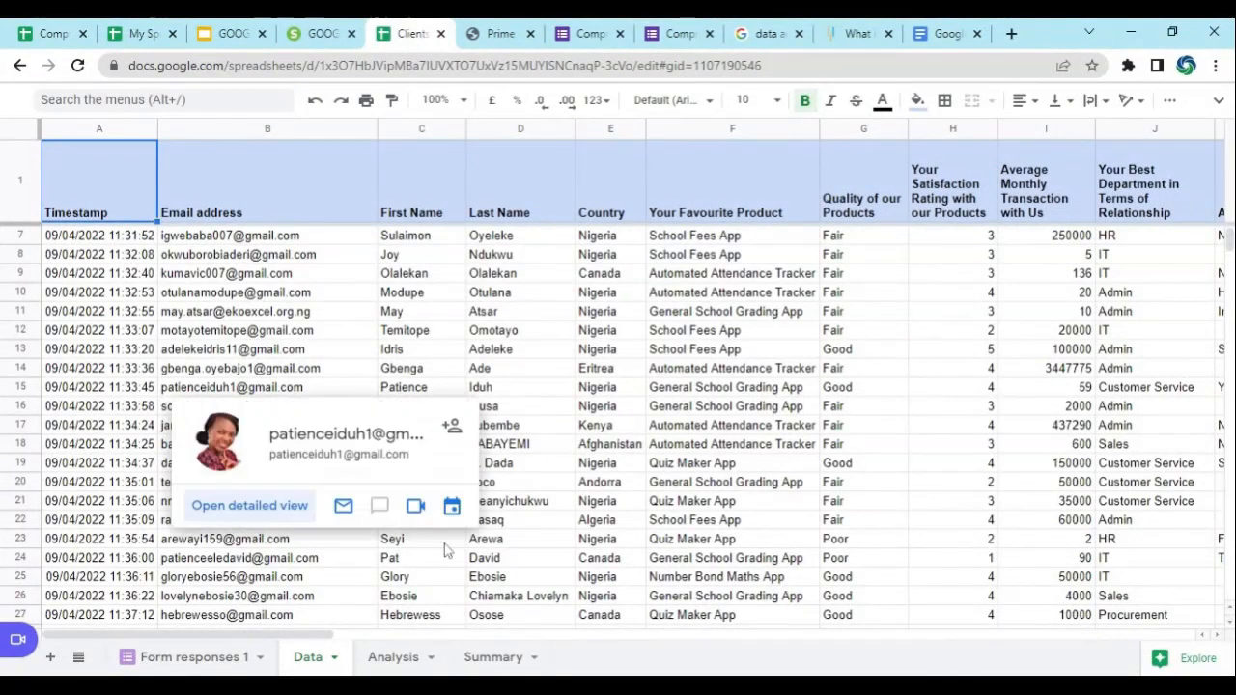
Review the Form responses 1, Data and Analysis sheets of the client feedback workbook, with the full menus shown.
{"action": "scroll", "coordinate": [599, 454], "scroll_direction": "up", "scroll_amount": 2}
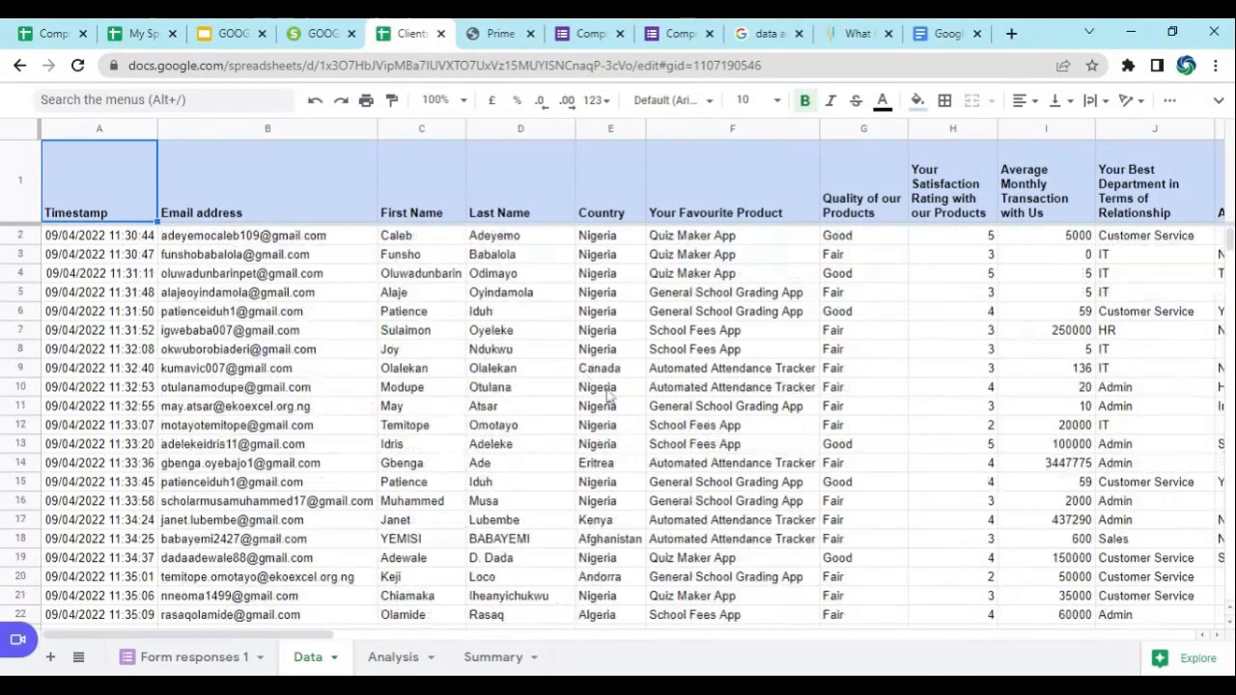
{"action": "left_click", "coordinate": [193, 664]}
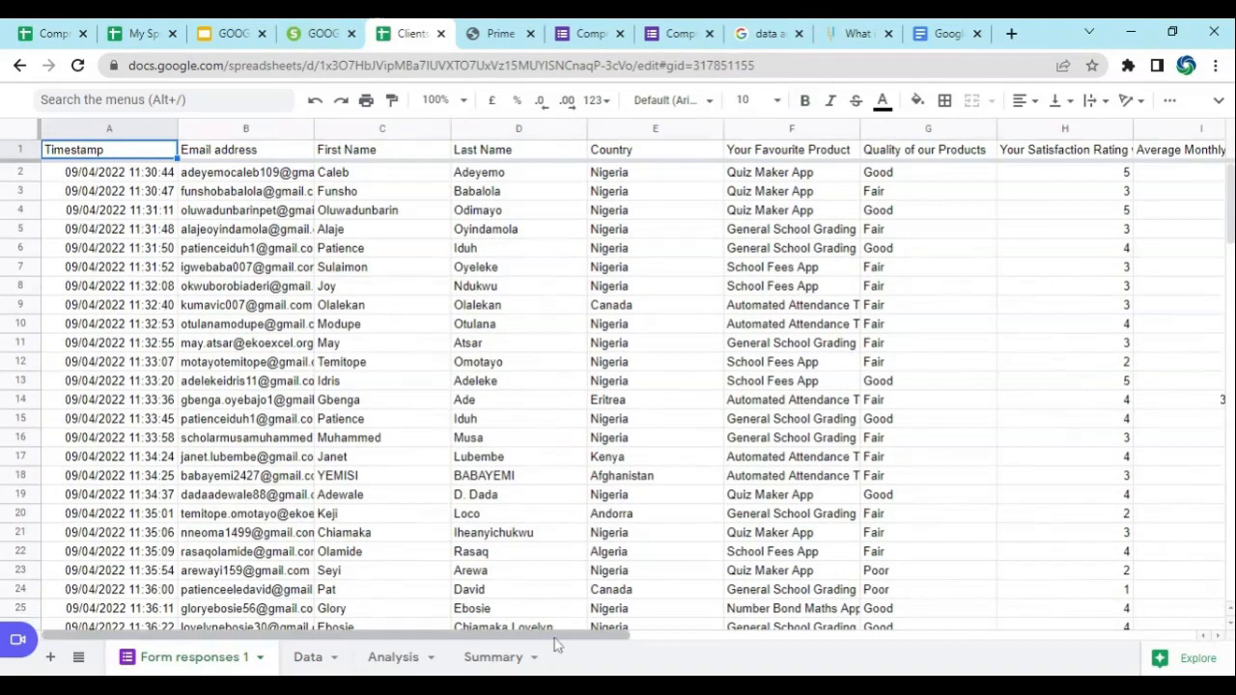
{"action": "left_click", "coordinate": [318, 657]}
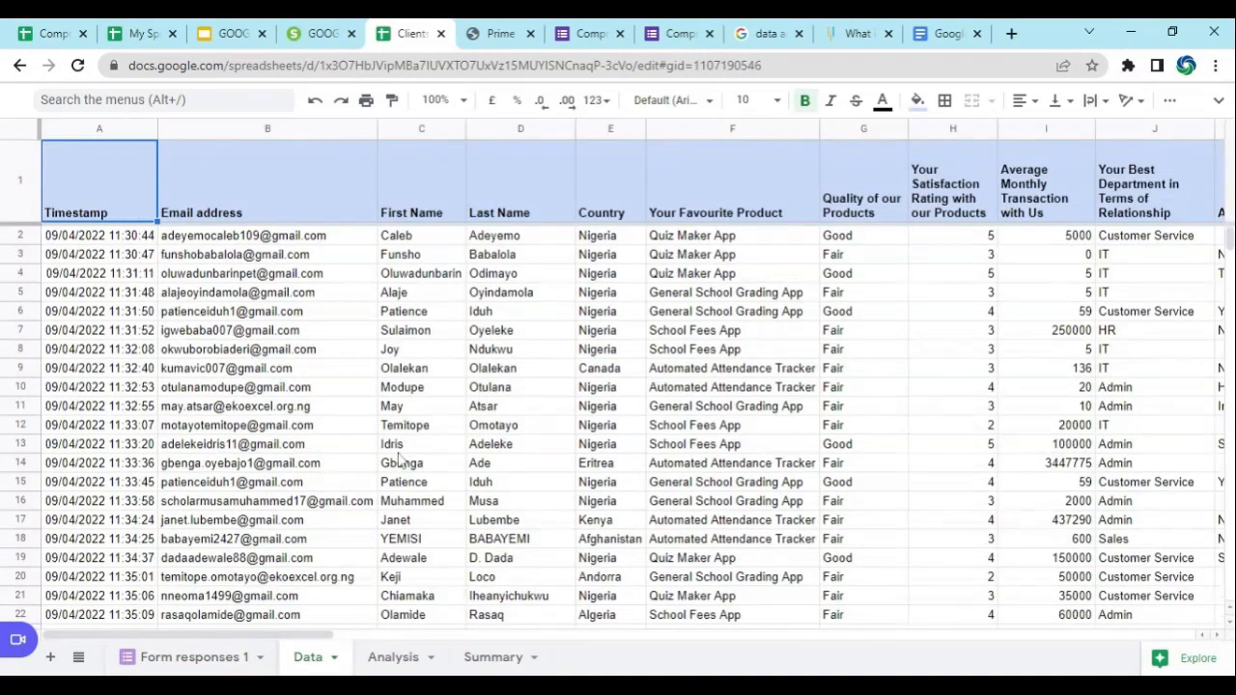
{"action": "left_click", "coordinate": [1221, 102]}
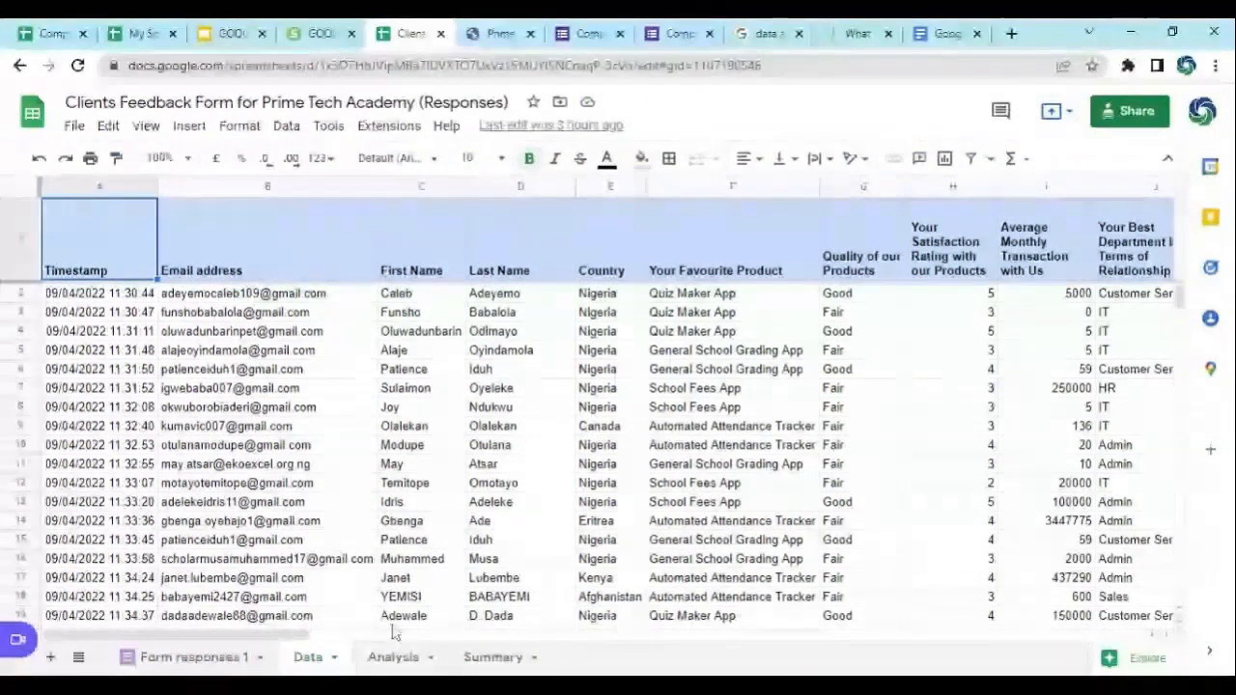
{"action": "left_click", "coordinate": [394, 657]}
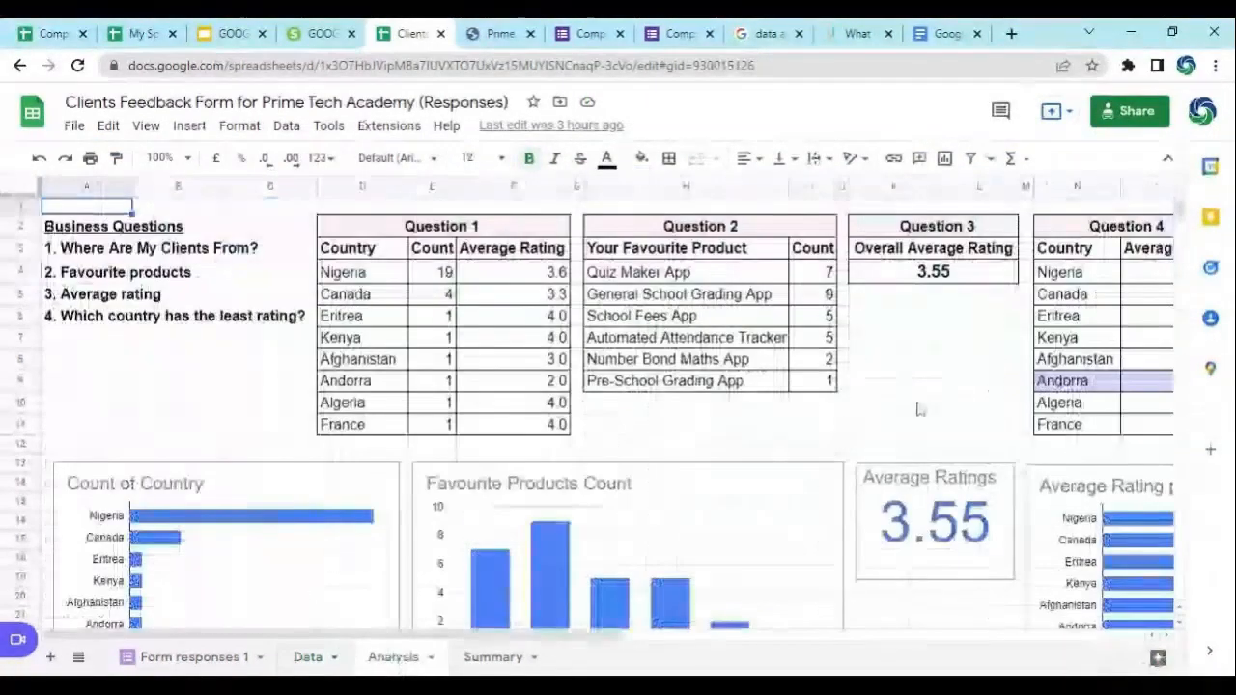
{"action": "left_click_drag", "start_coordinate": [517, 640], "coordinate": [447, 665]}
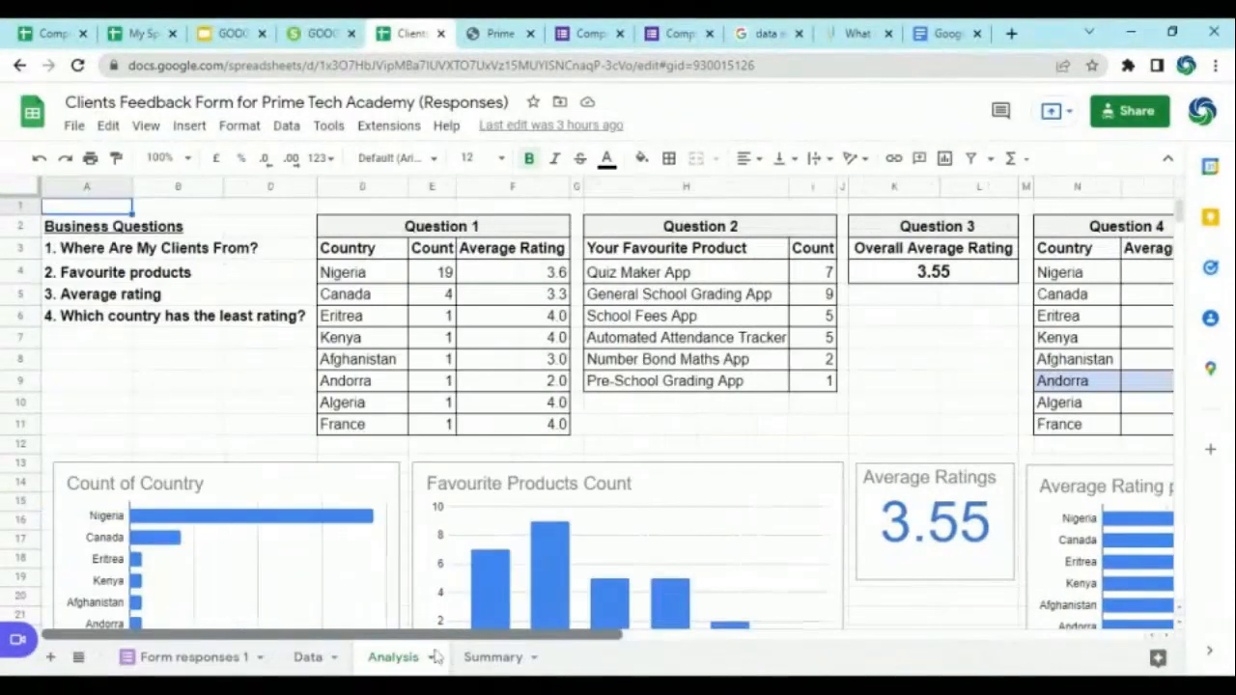
Select the first IF result, cell O2, on the Data sheet and show the formula bar.
{"action": "left_click", "coordinate": [311, 659]}
{"action": "left_click_drag", "start_coordinate": [302, 640], "coordinate": [660, 666]}
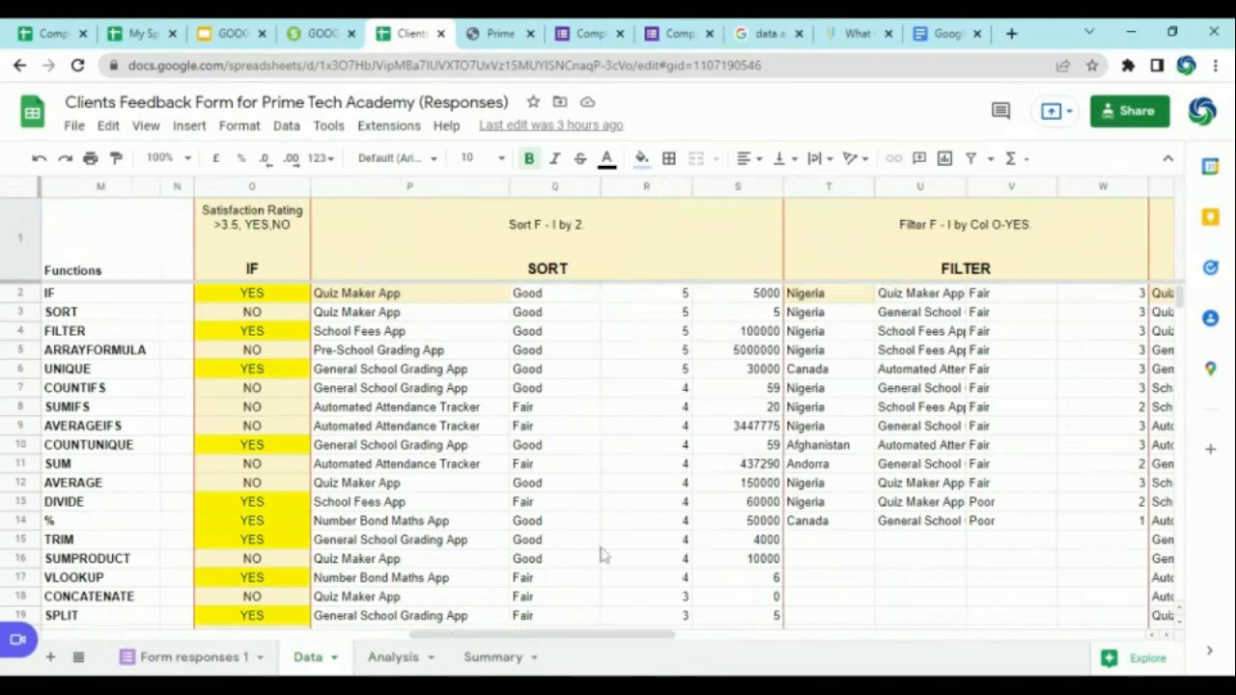
{"action": "left_click", "coordinate": [258, 300]}
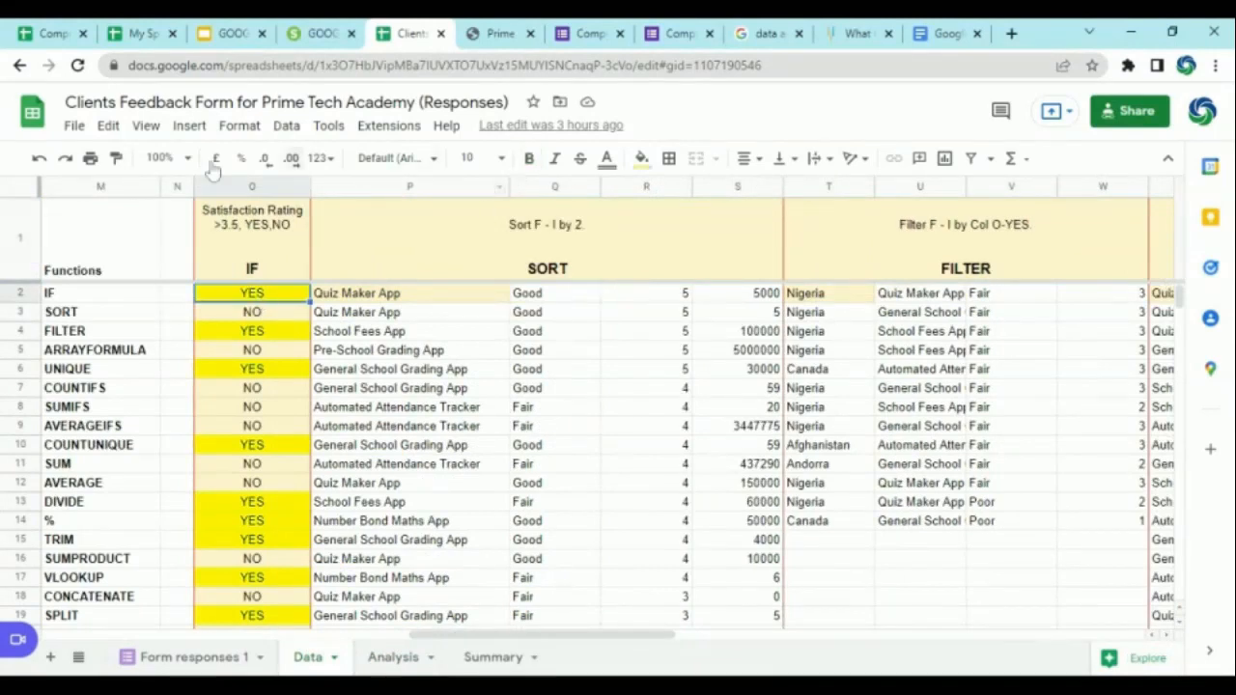
{"action": "left_click", "coordinate": [146, 125]}
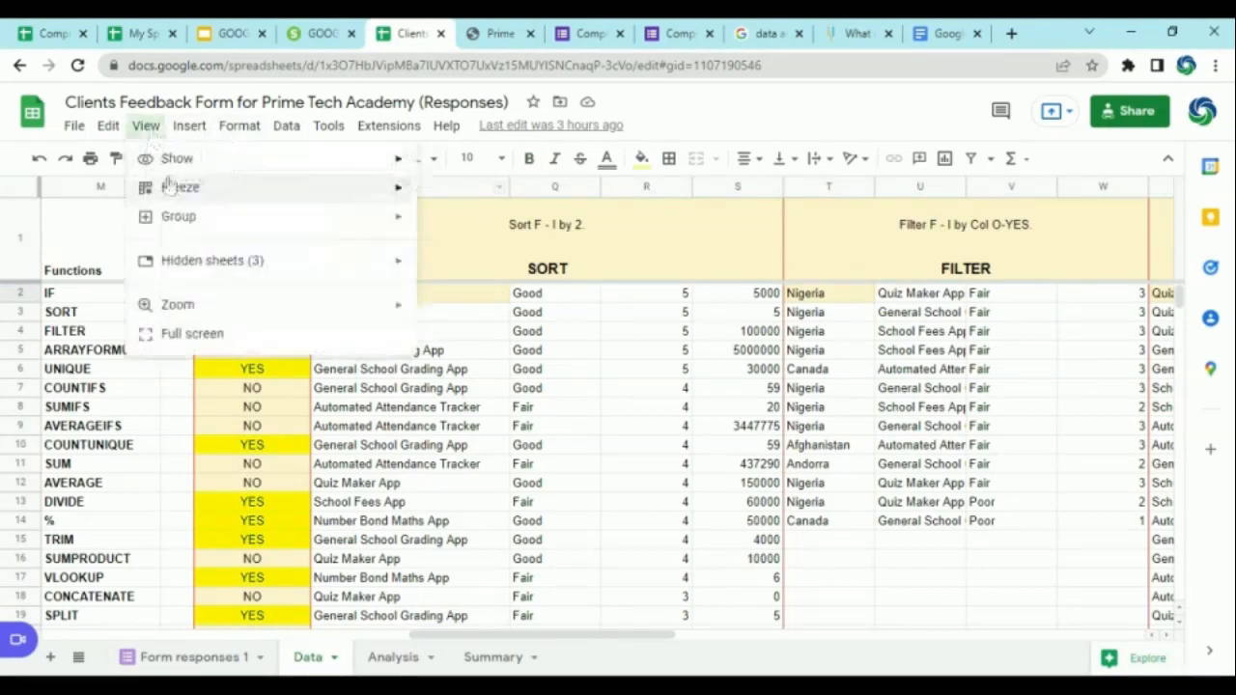
{"action": "mouse_move", "coordinate": [177, 162]}
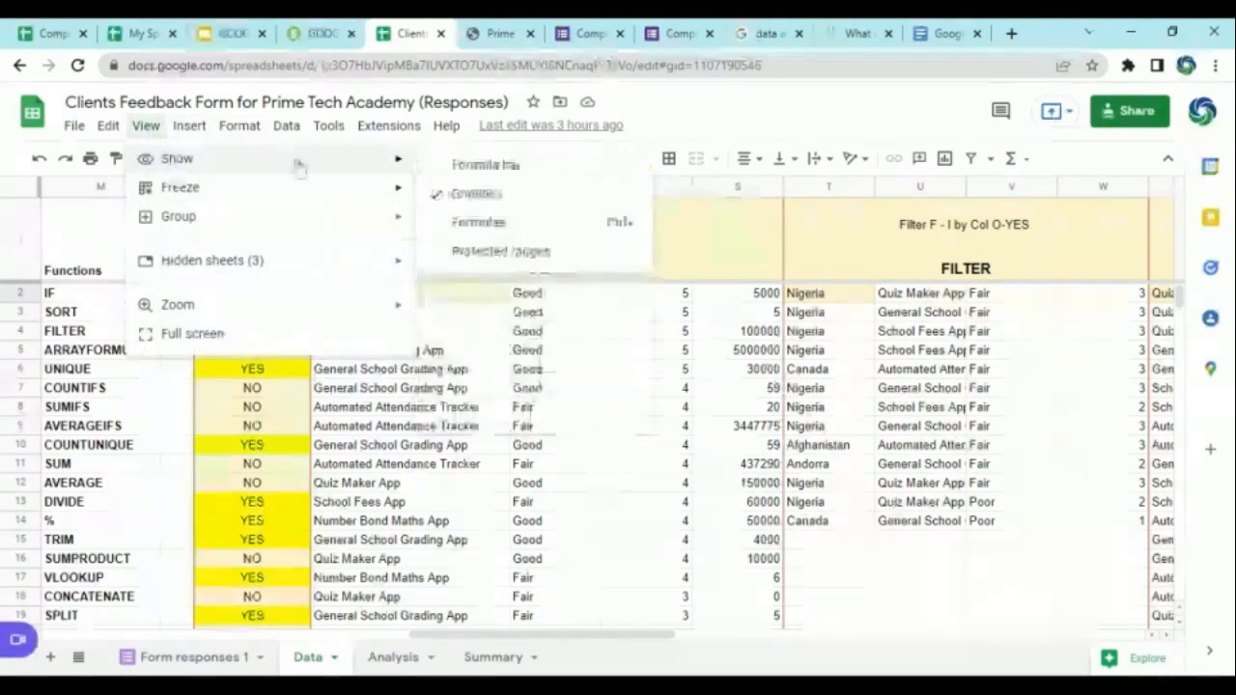
{"action": "left_click", "coordinate": [463, 165]}
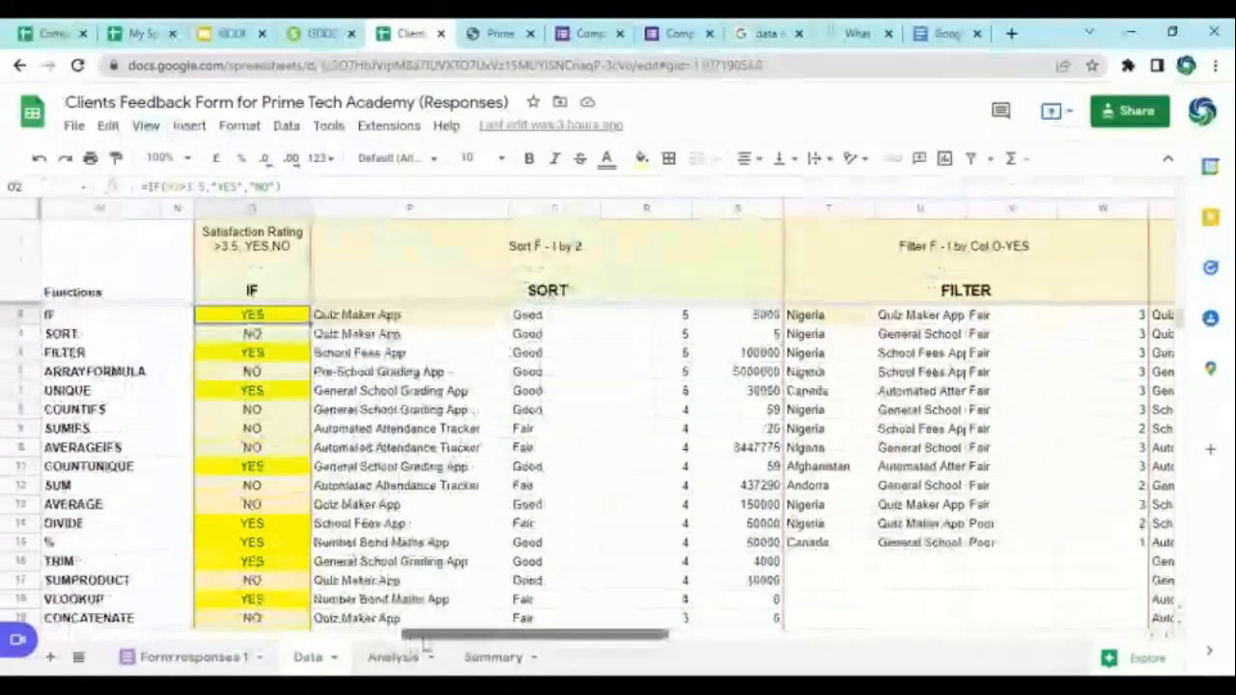
Inspect the row 2 formulas under UNIQUE, COUNTIFS, SUMIFS, AVERAGEIFS and COUNTUNIQUE.
{"action": "left_click_drag", "start_coordinate": [441, 644], "coordinate": [653, 661]}
{"action": "left_click", "coordinate": [469, 314]}
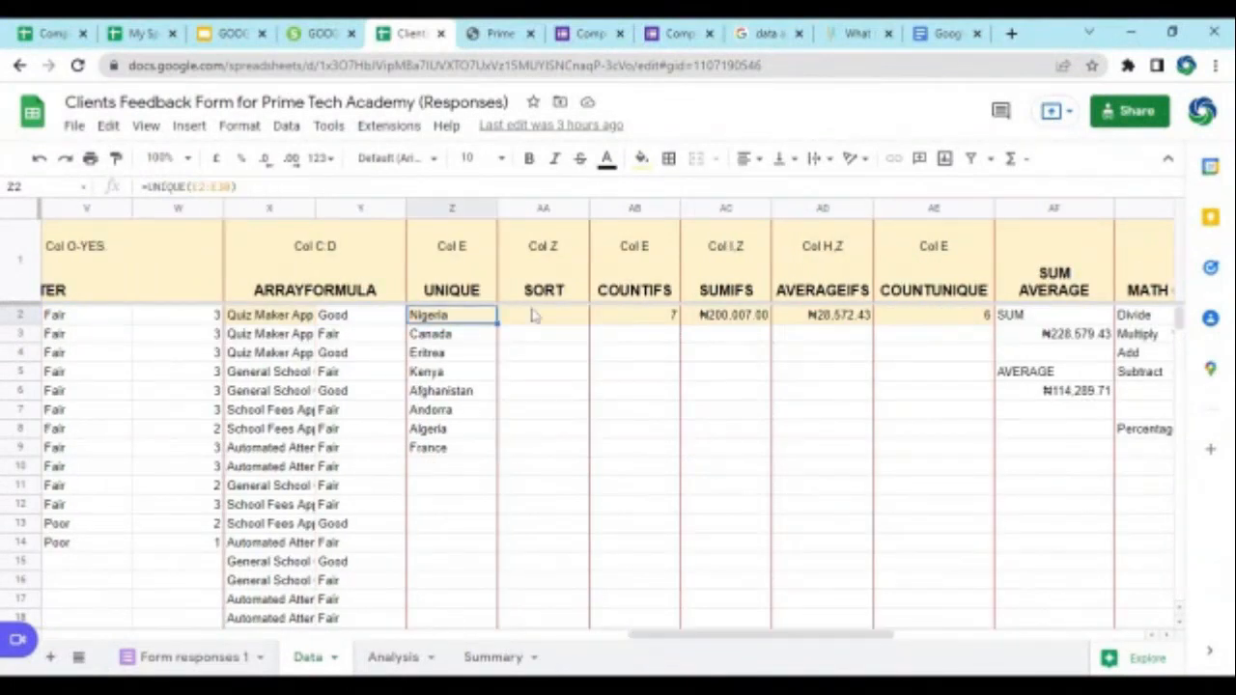
{"action": "left_click", "coordinate": [618, 317]}
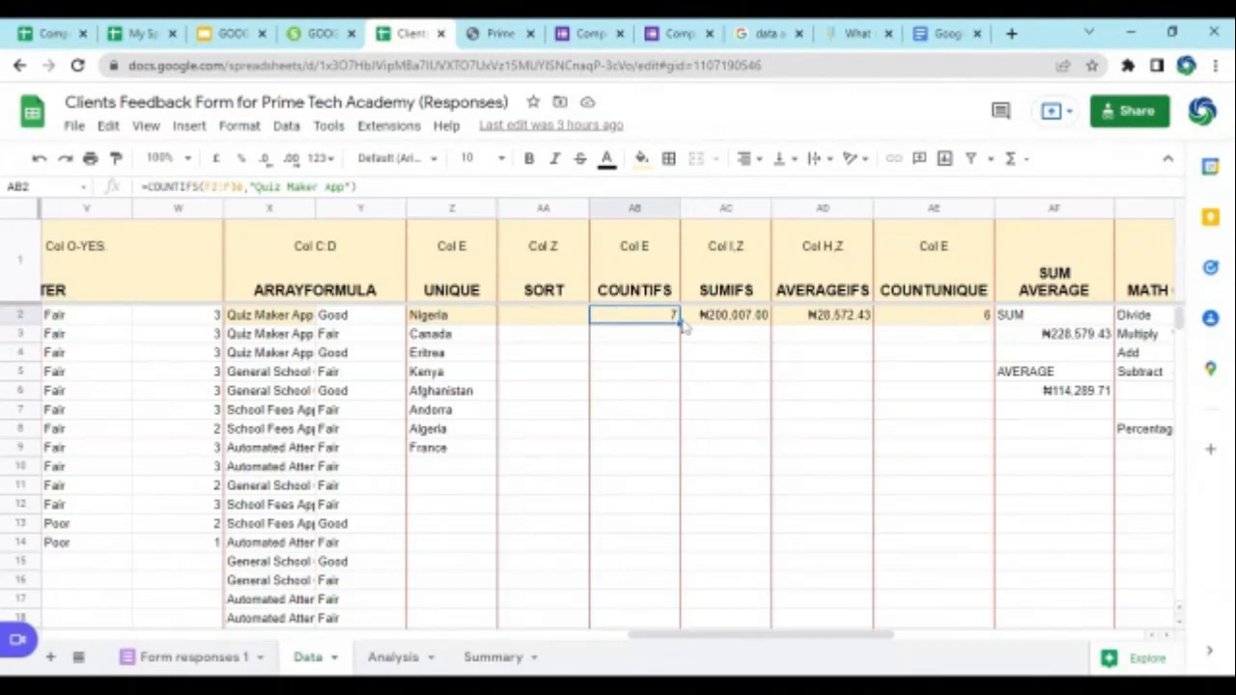
{"action": "left_click", "coordinate": [722, 324]}
{"action": "left_click", "coordinate": [827, 318]}
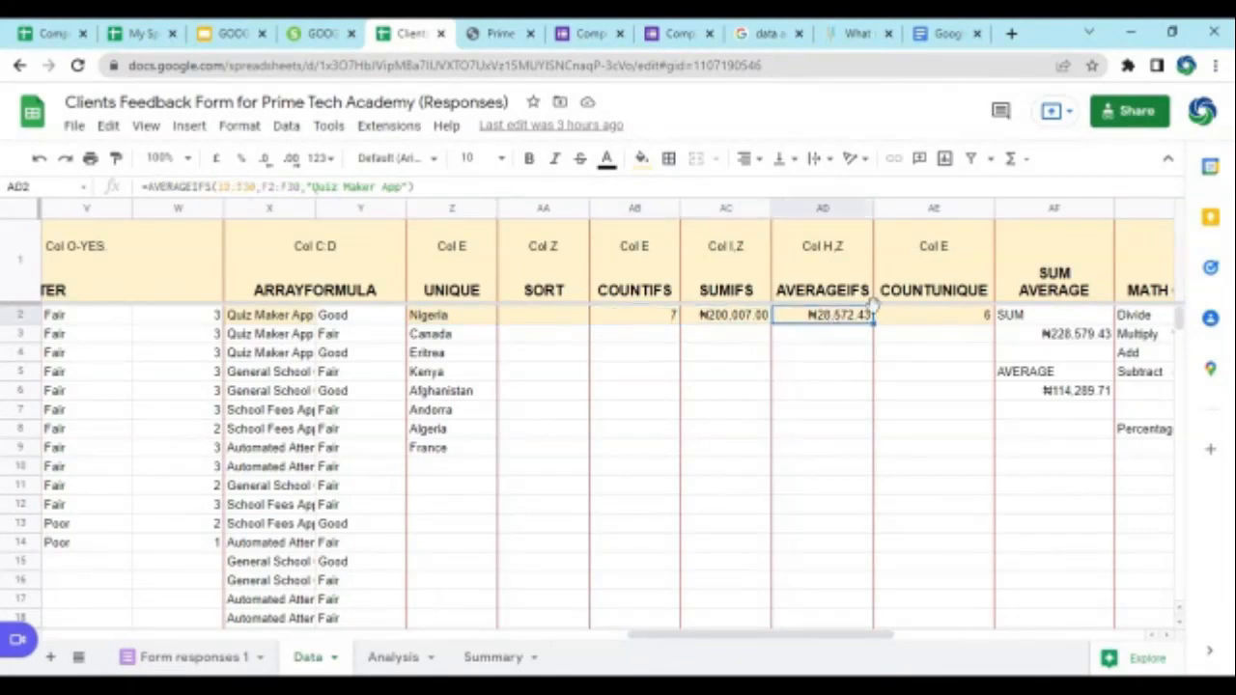
{"action": "left_click", "coordinate": [951, 318]}
Inspect the row 2 entries under SUM AVERAGE, TRIM LEN, VLOOKUP and SUMPRODUCT, and the SPLIT formula in AN2.
{"action": "left_click_drag", "start_coordinate": [809, 638], "coordinate": [907, 651]}
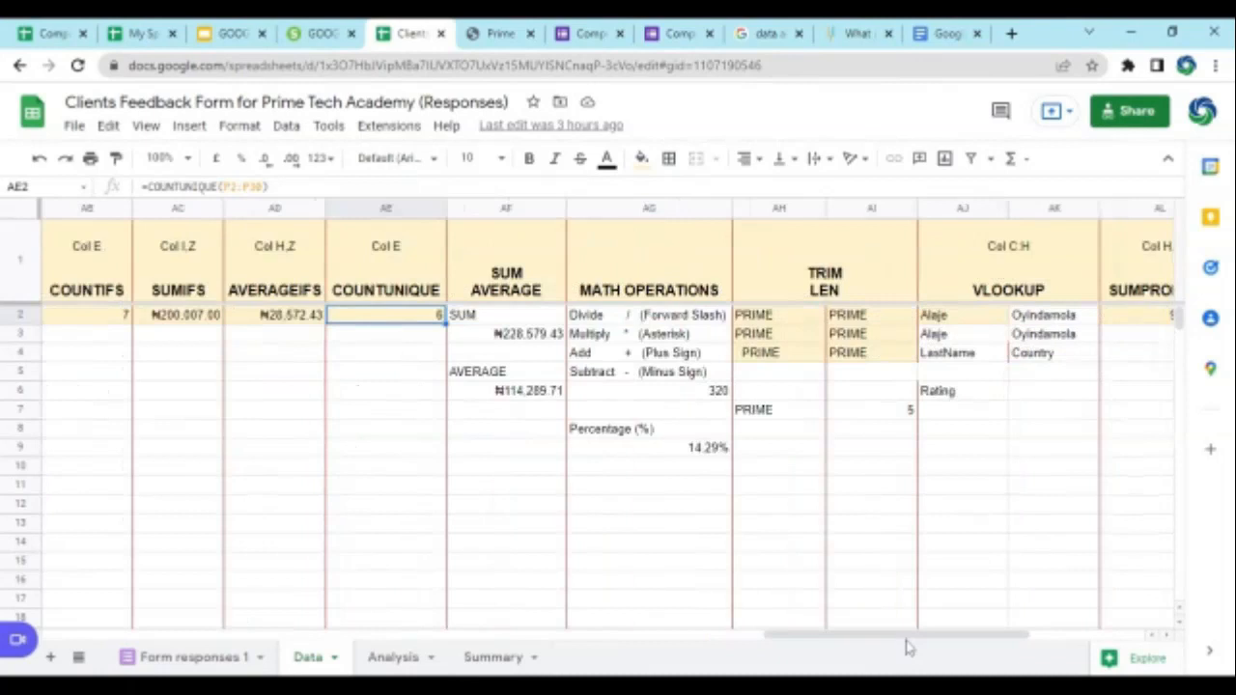
{"action": "left_click", "coordinate": [516, 319]}
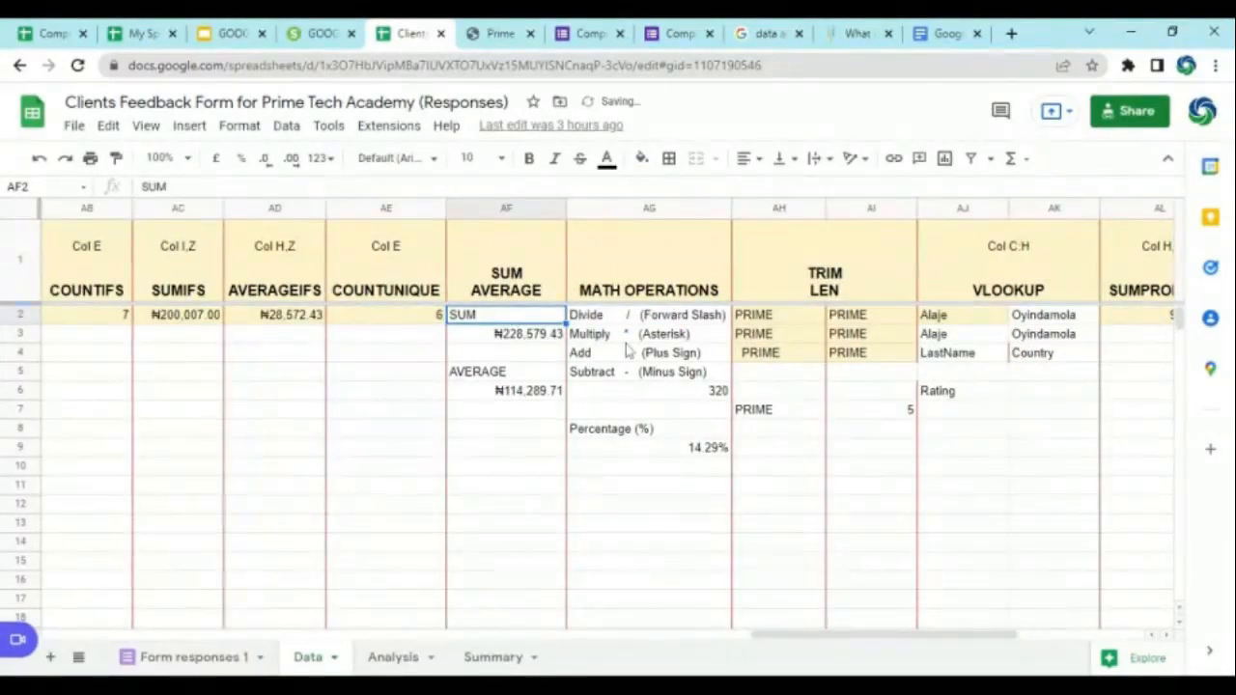
{"action": "left_click", "coordinate": [778, 318]}
{"action": "left_click", "coordinate": [864, 317]}
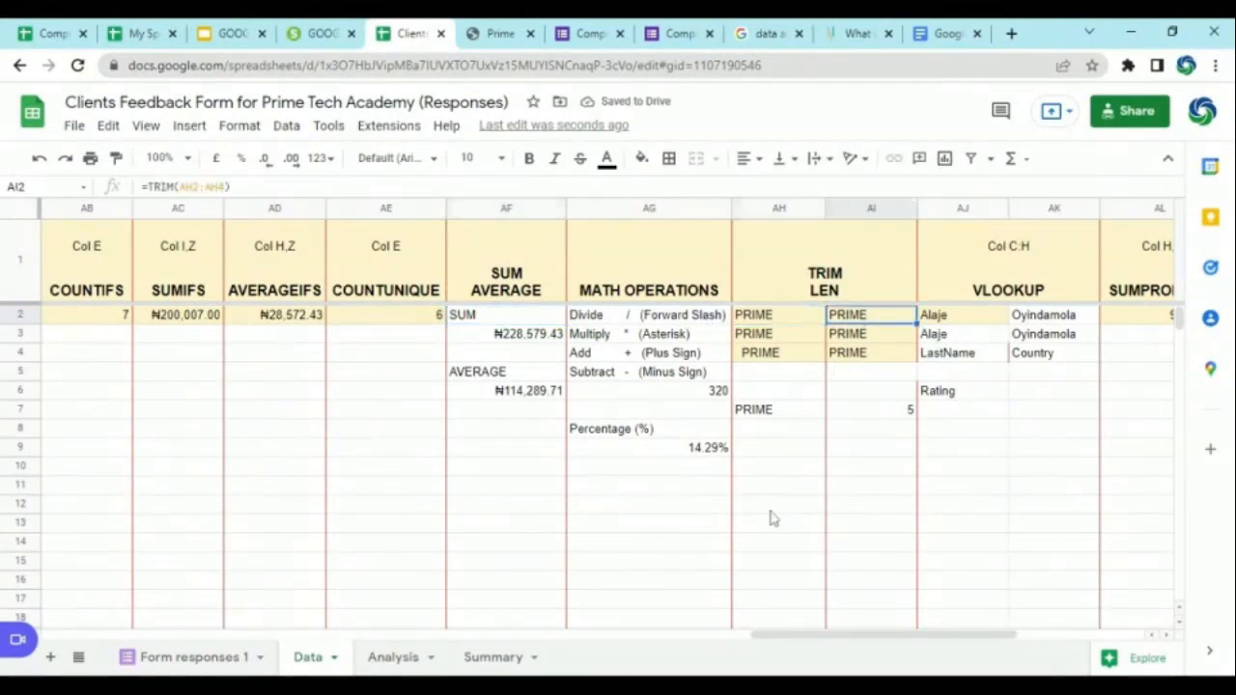
{"action": "mouse_move", "coordinate": [821, 636]}
{"action": "left_mouse_down"}
{"action": "mouse_move", "coordinate": [834, 636]}
{"action": "mouse_move", "coordinate": [820, 635]}
{"action": "left_mouse_up"}
{"action": "left_click", "coordinate": [812, 313]}
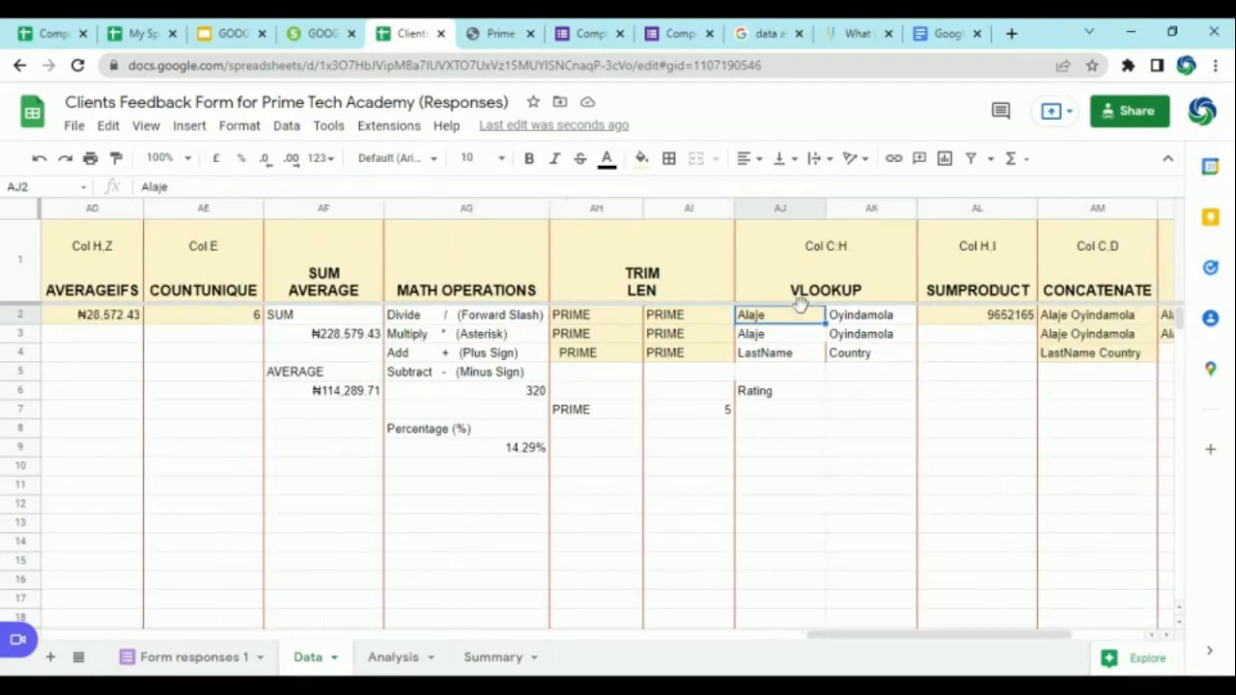
{"action": "left_click", "coordinate": [1000, 319]}
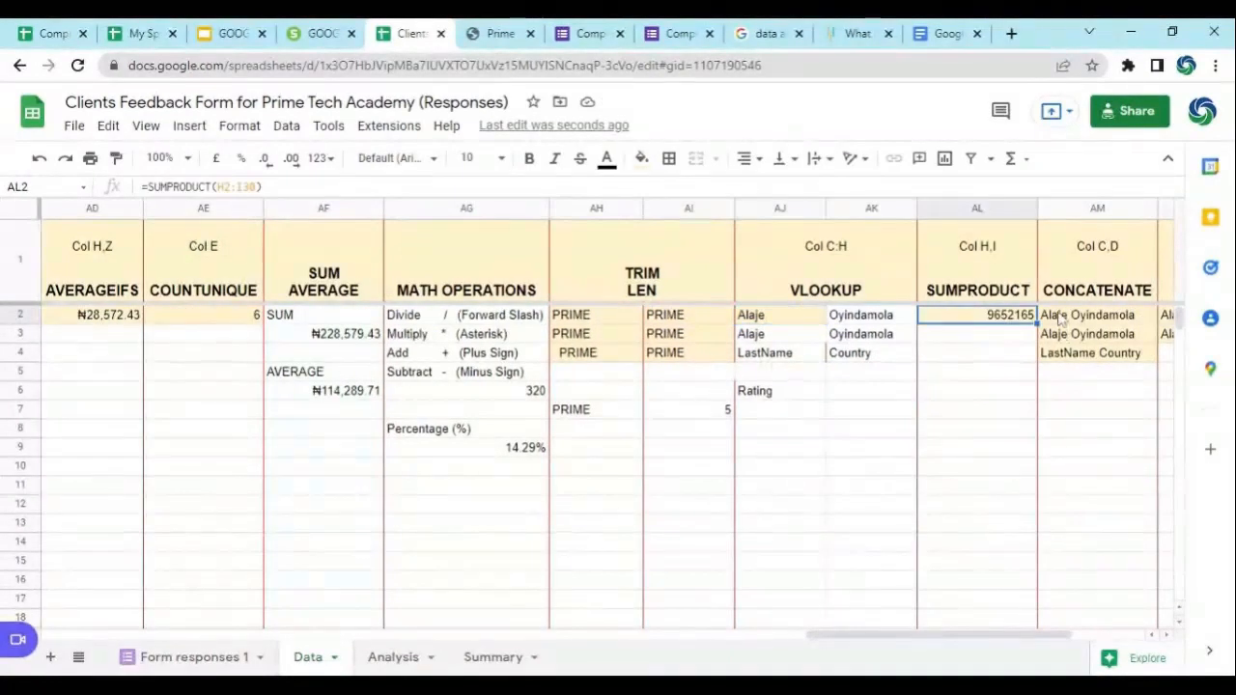
{"action": "left_click_drag", "start_coordinate": [840, 637], "coordinate": [600, 645]}
{"action": "left_click", "coordinate": [979, 319]}
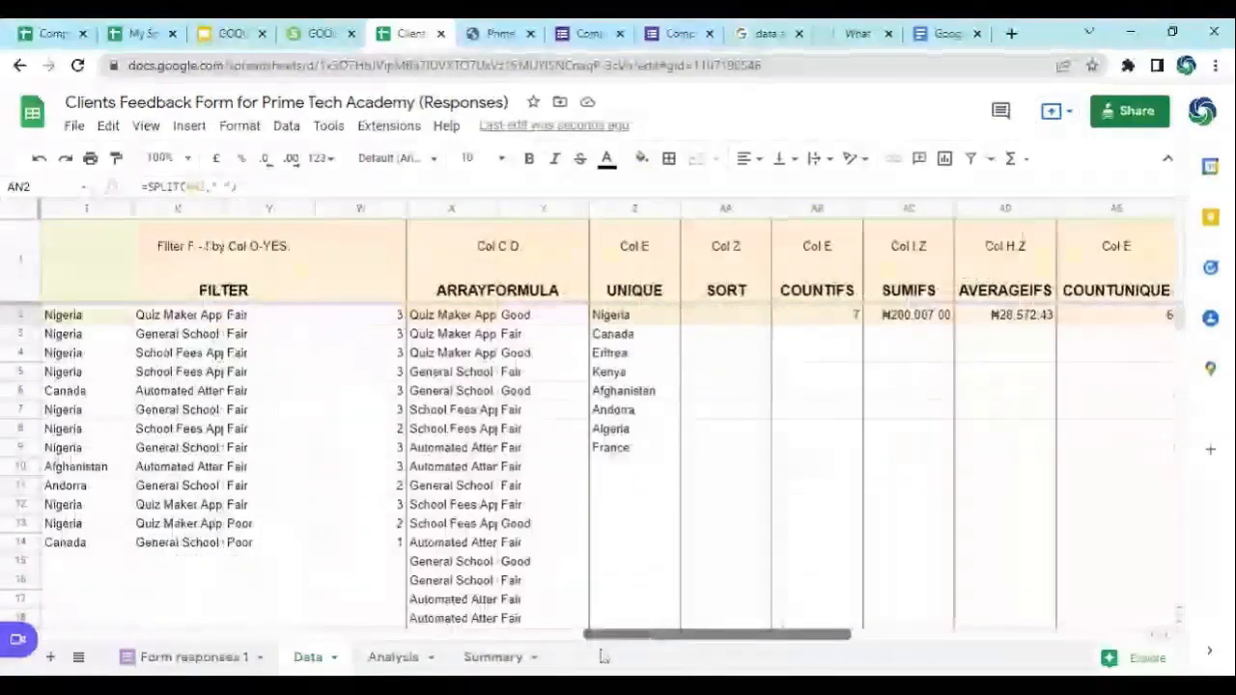
Set the country selector in the Summary sheet's heading row to Nigeria and review the country's figures and charts.
{"action": "left_click", "coordinate": [481, 664]}
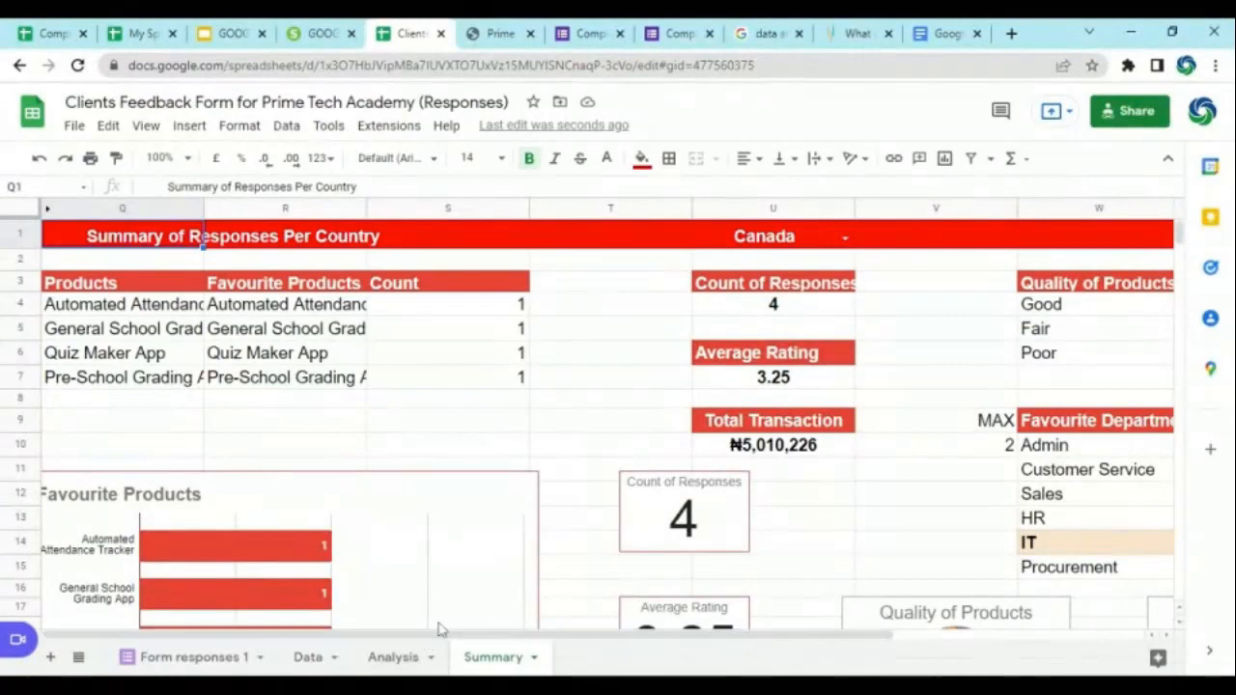
{"action": "left_click", "coordinate": [844, 239]}
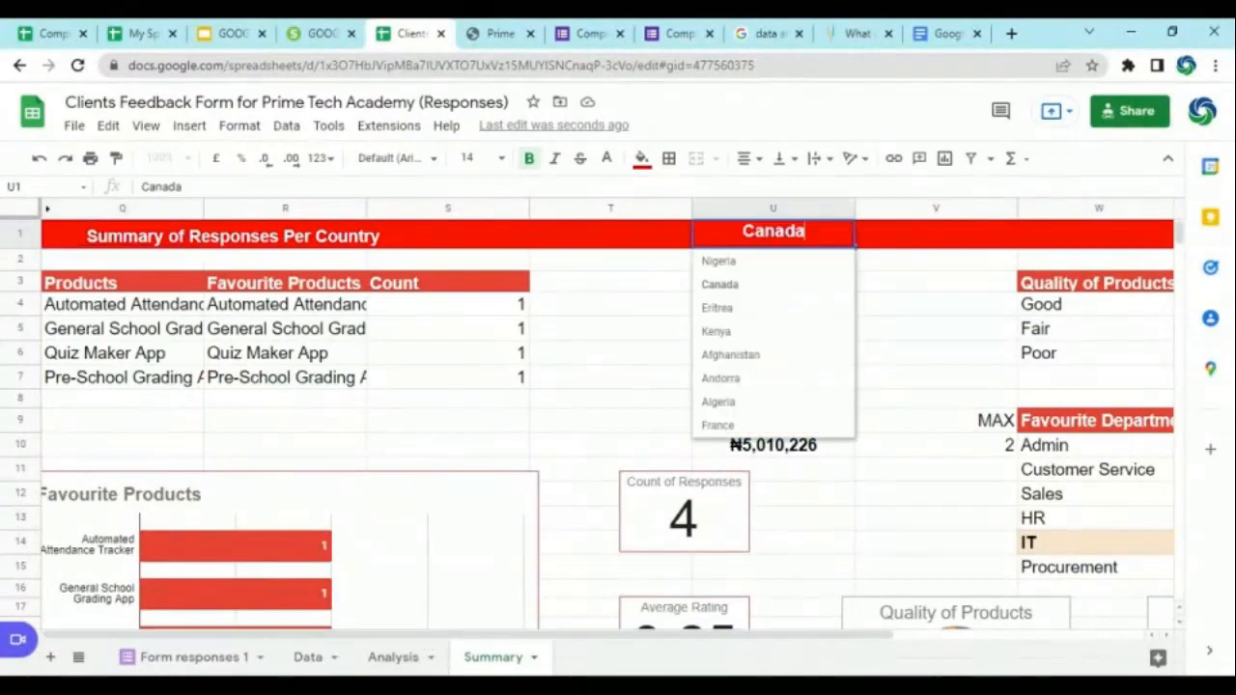
{"action": "left_click", "coordinate": [732, 285]}
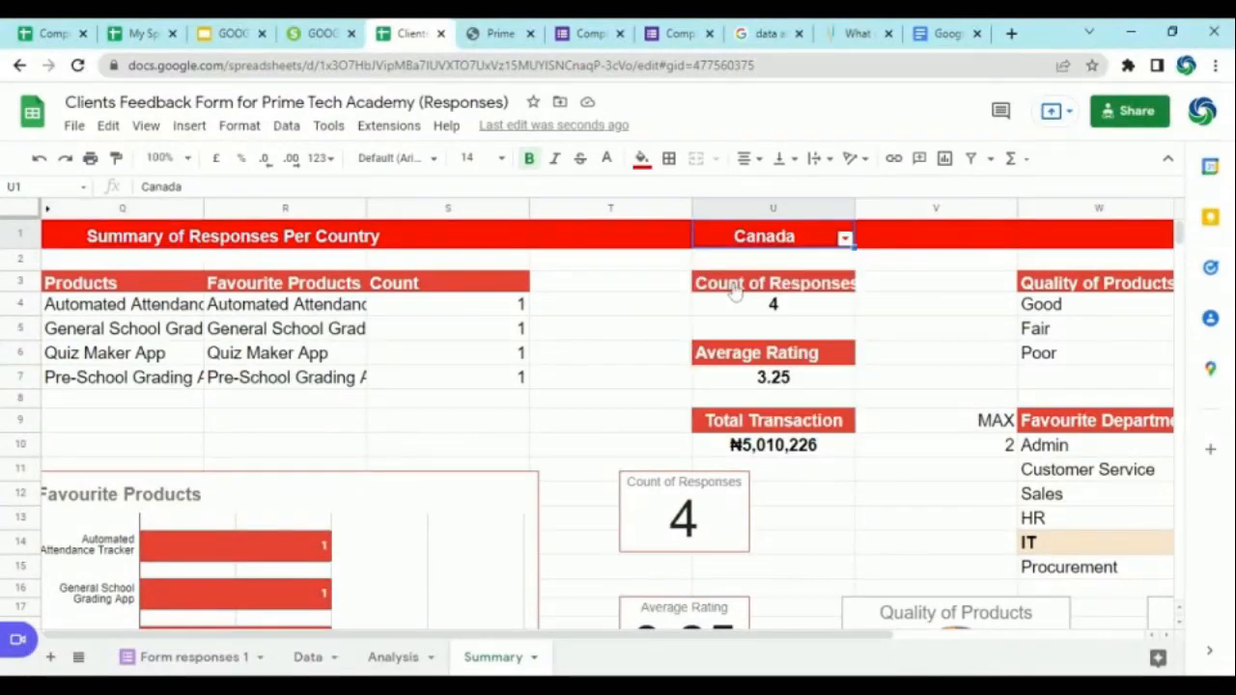
{"action": "left_click", "coordinate": [845, 239]}
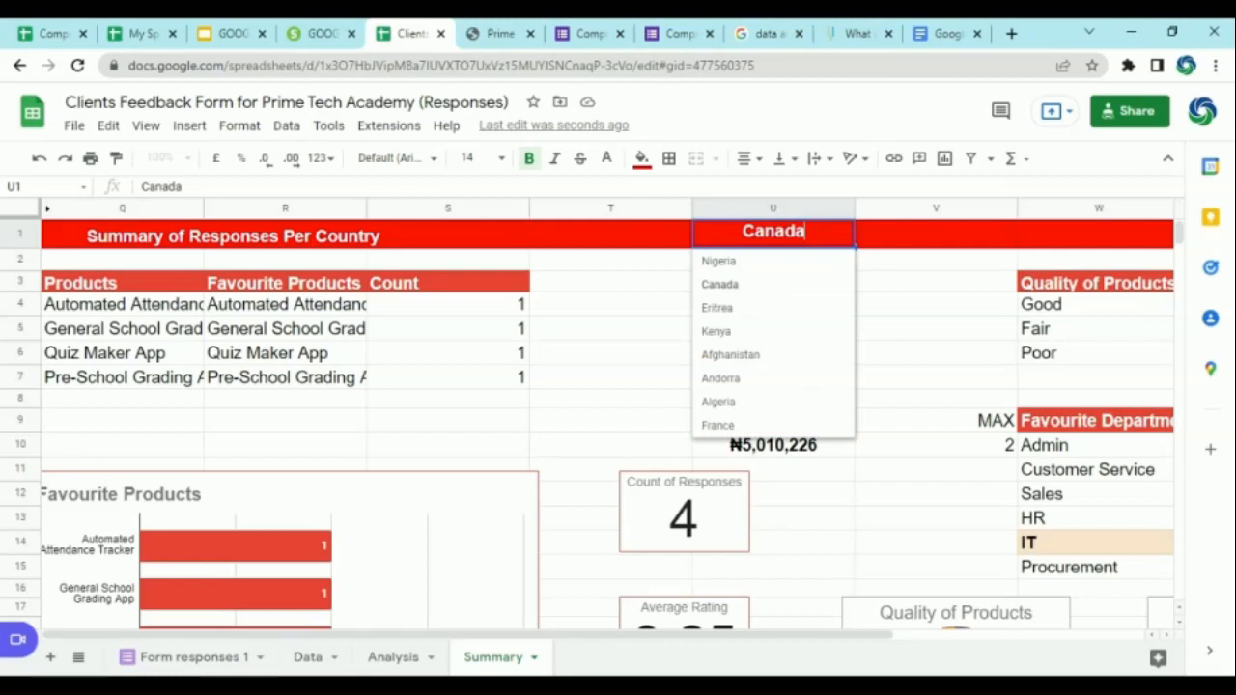
{"action": "left_click", "coordinate": [719, 263]}
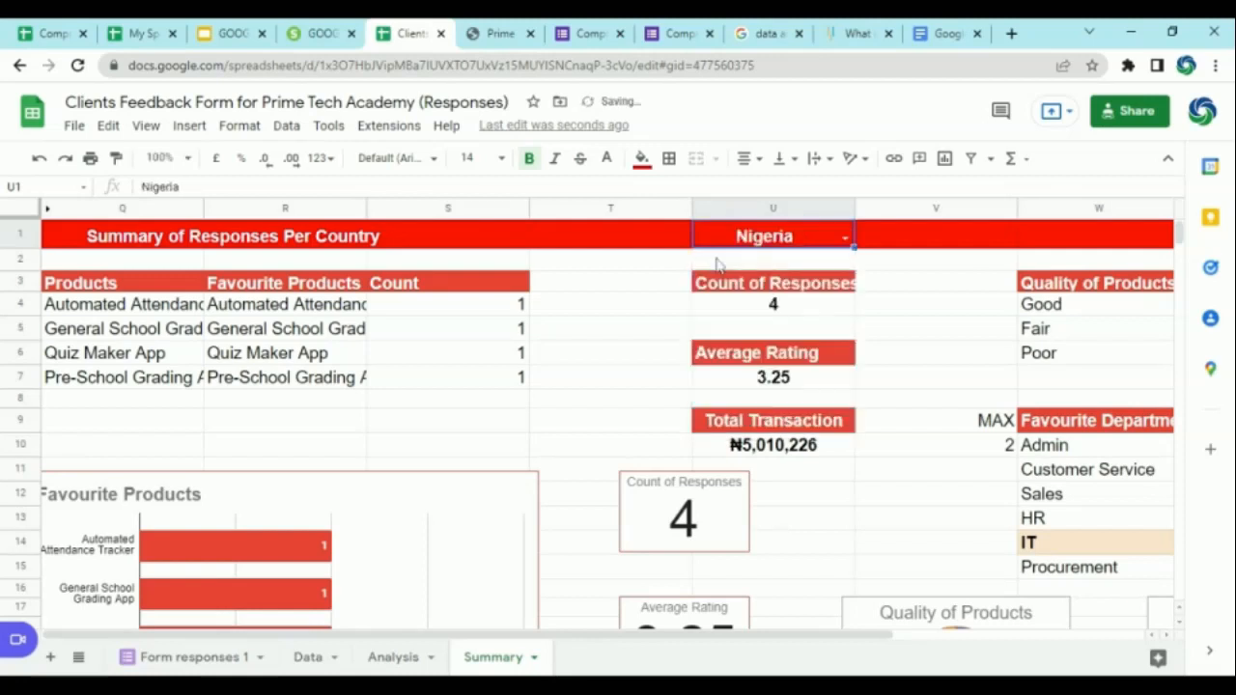
{"action": "scroll", "coordinate": [879, 486], "scroll_direction": "down", "scroll_amount": 1}
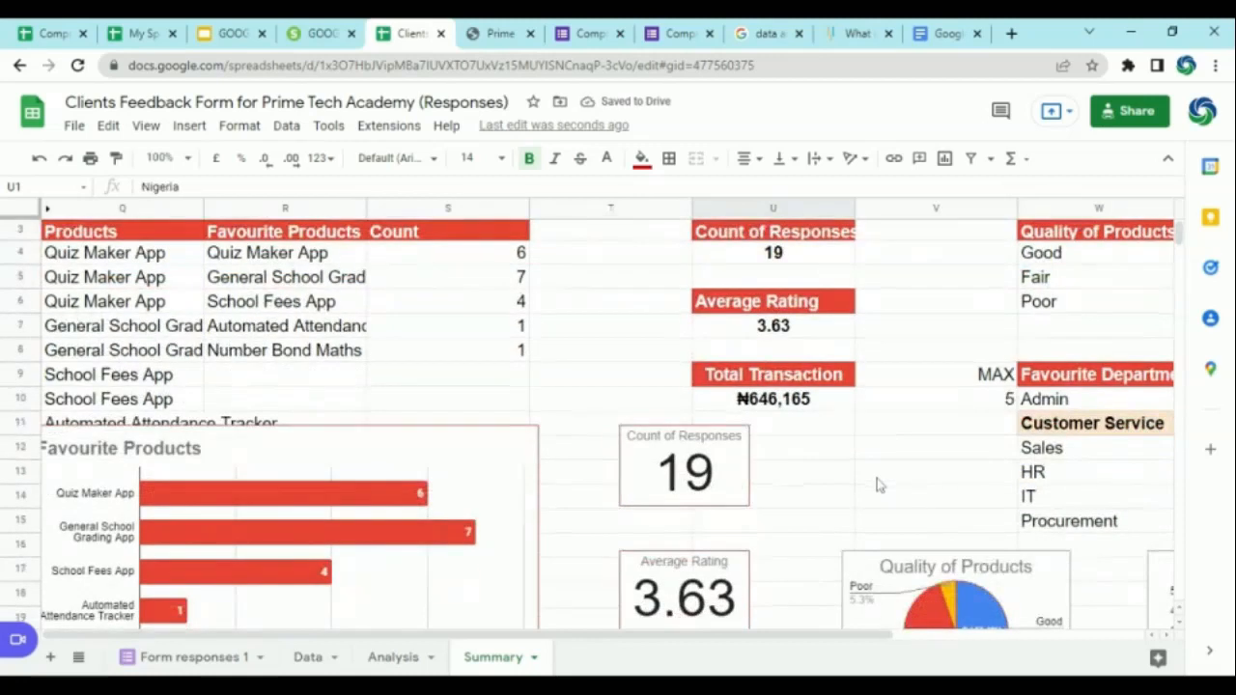
{"action": "scroll", "coordinate": [879, 486], "scroll_direction": "up", "scroll_amount": 1}
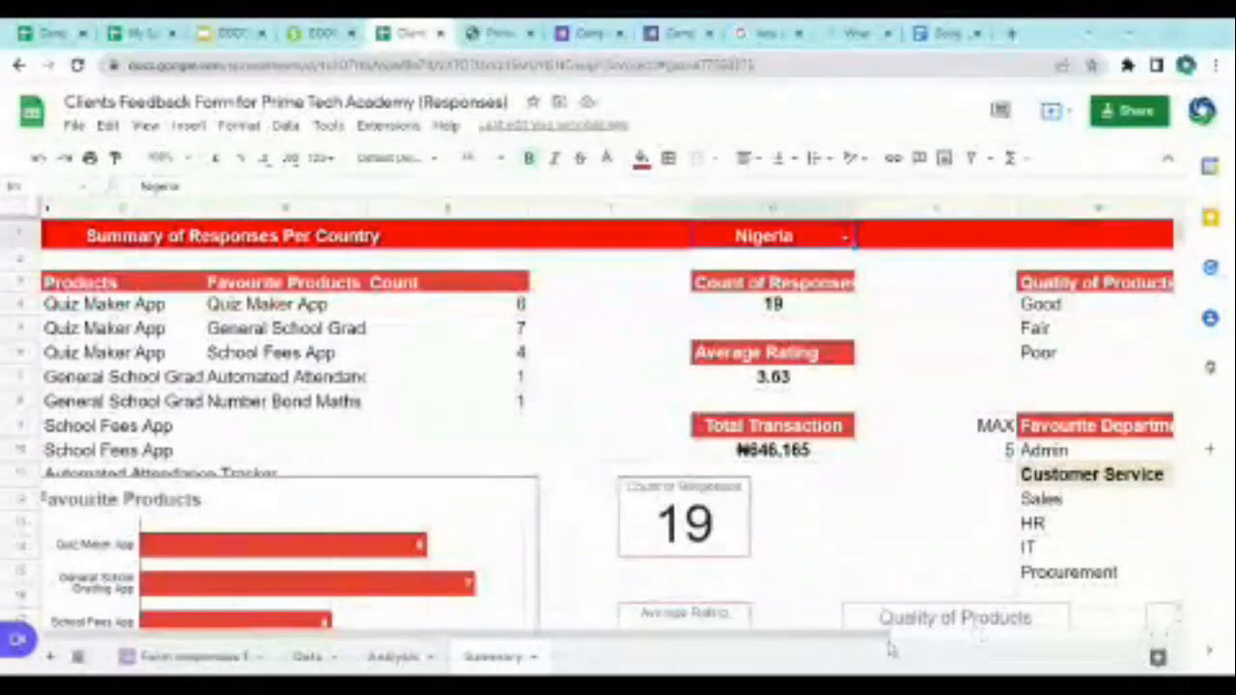
Return to the first columns of the Data sheet and open the Explore suggestions.
{"action": "left_click", "coordinate": [309, 658]}
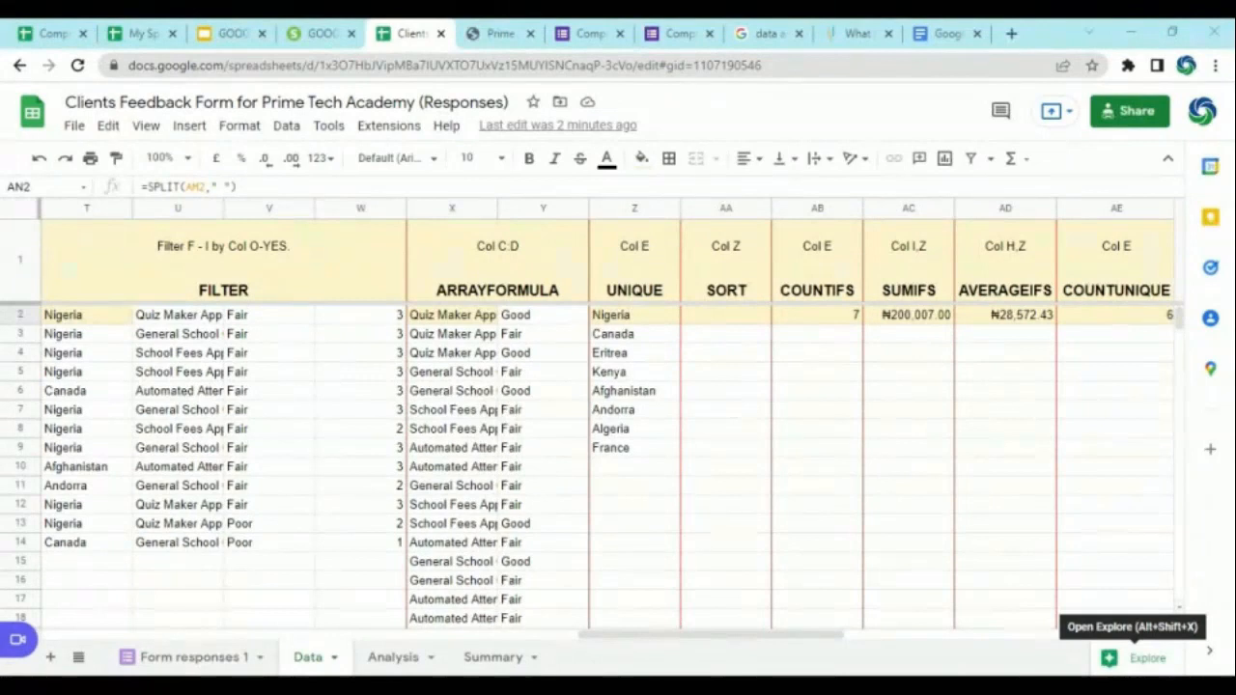
{"action": "left_click_drag", "start_coordinate": [828, 635], "coordinate": [266, 644]}
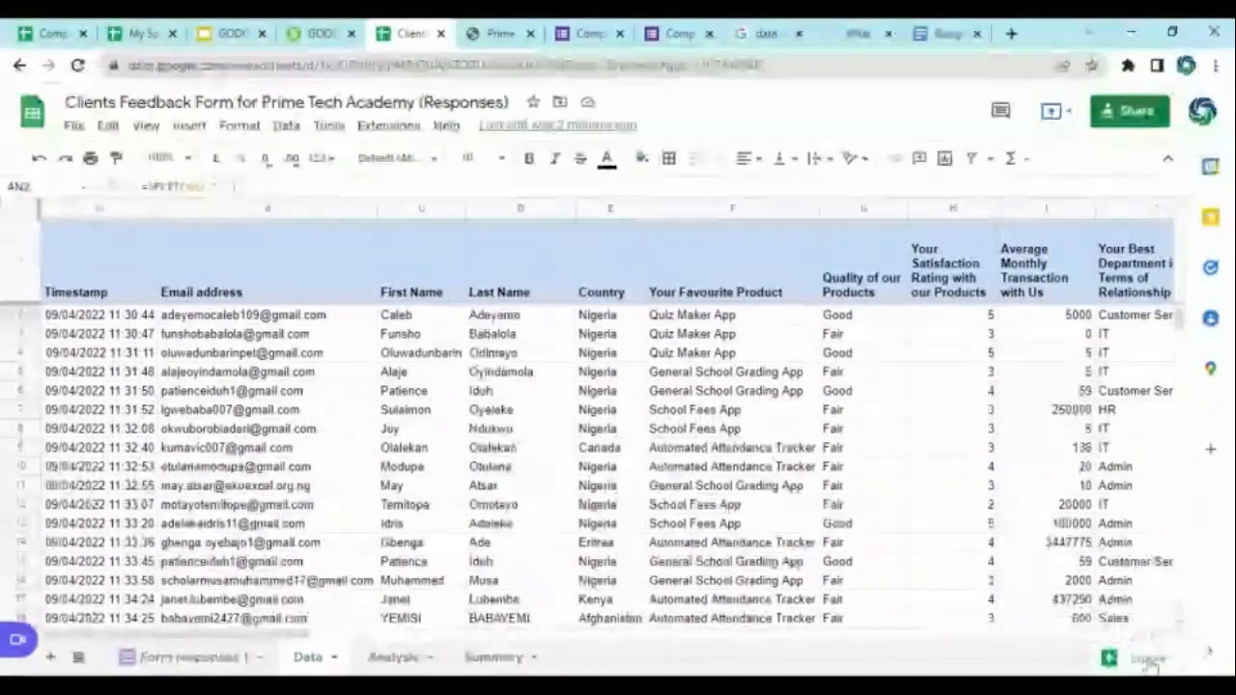
{"action": "left_click", "coordinate": [1148, 659]}
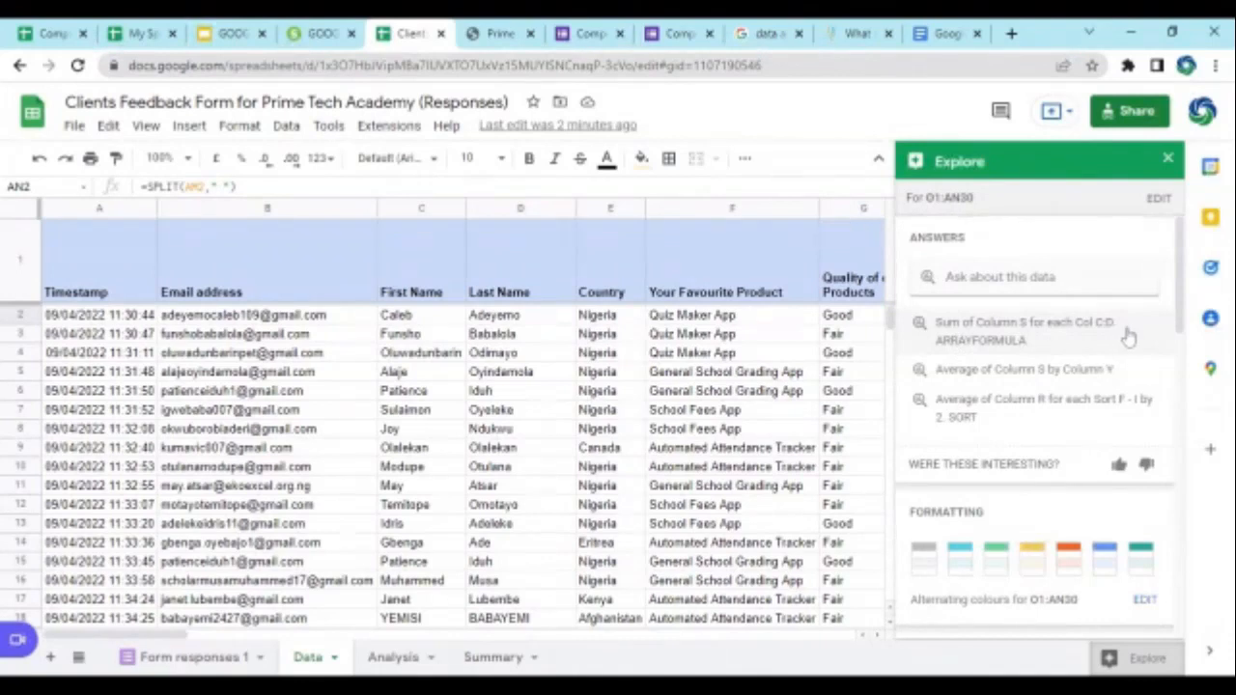
Apply the light-blue alternating colours suggested by Explore to the range O1:AN30.
{"action": "scroll", "coordinate": [1179, 318], "scroll_direction": "down", "scroll_amount": 1}
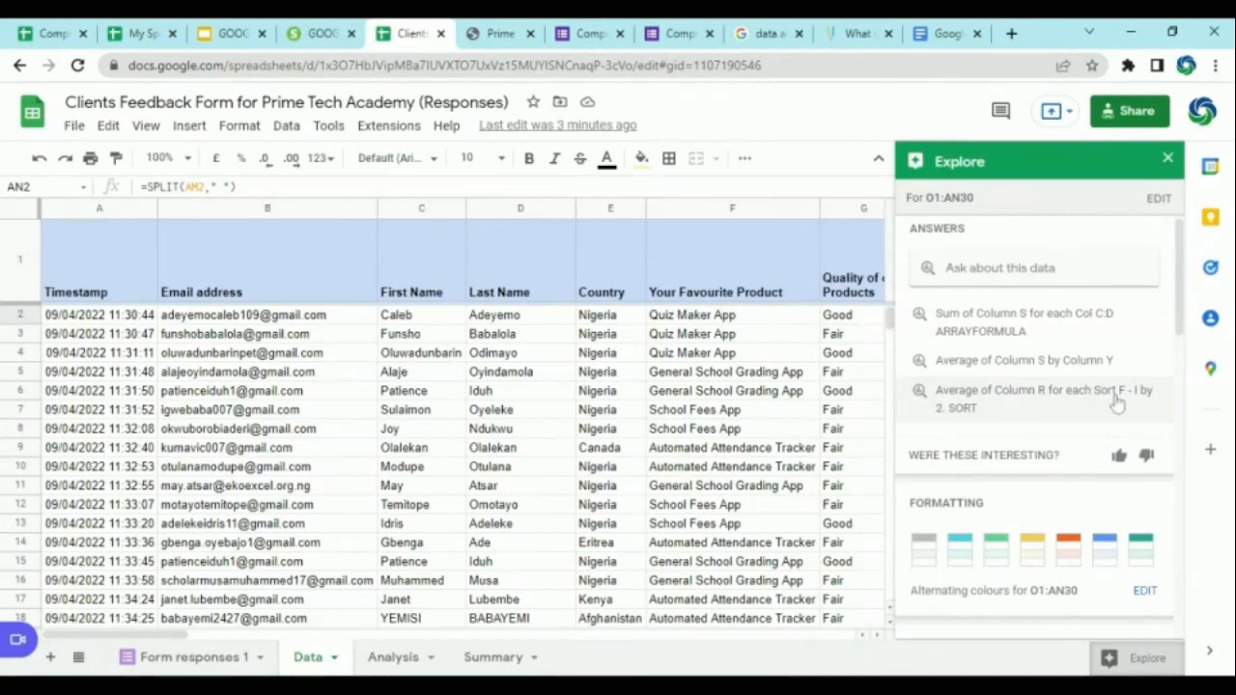
{"action": "scroll", "coordinate": [1087, 391], "scroll_direction": "down", "scroll_amount": 2}
{"action": "scroll", "coordinate": [1084, 391], "scroll_direction": "up", "scroll_amount": 2}
{"action": "scroll", "coordinate": [1040, 407], "scroll_direction": "down", "scroll_amount": 2}
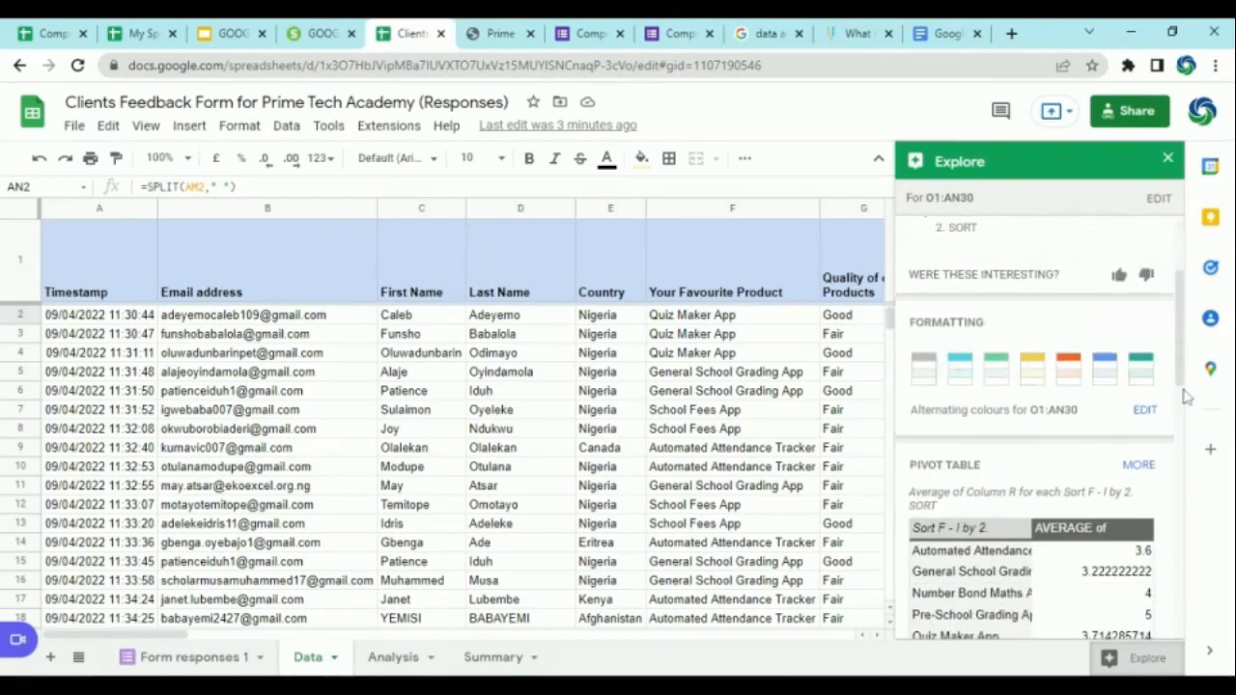
{"action": "left_click", "coordinate": [962, 379]}
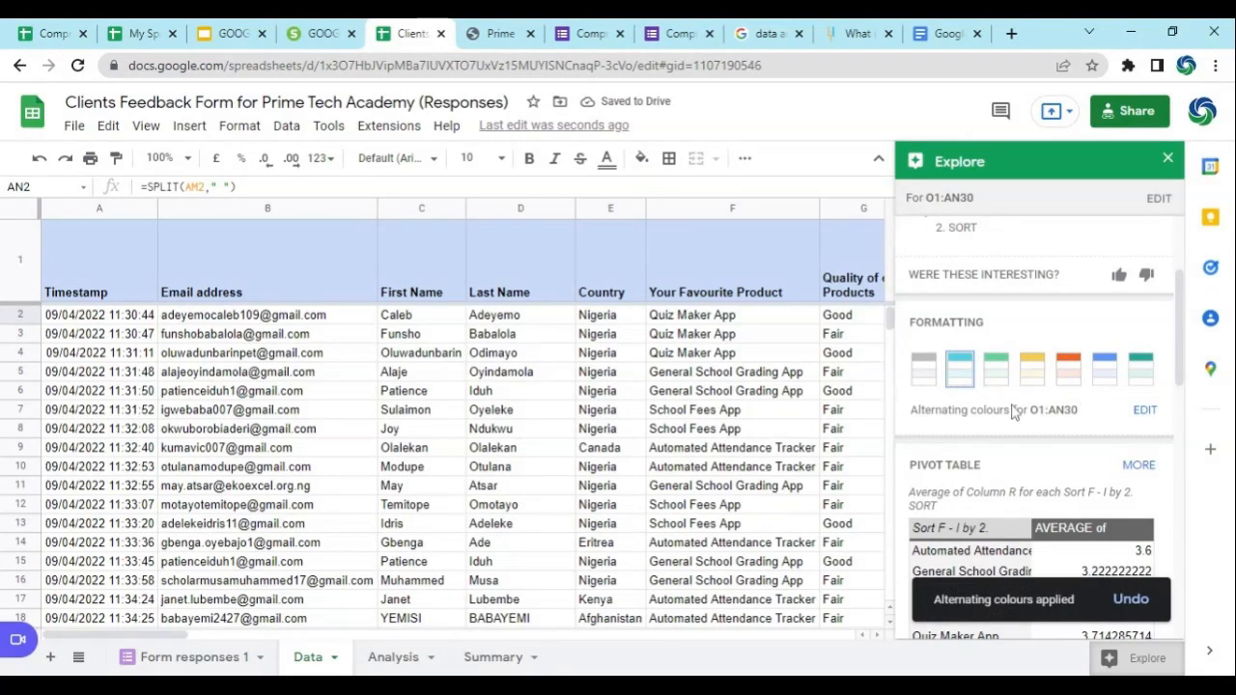
Examine the pivot table, analysis cards and charts that Explore suggests for the range O1:AN30.
{"action": "scroll", "coordinate": [1014, 405], "scroll_direction": "down", "scroll_amount": 1}
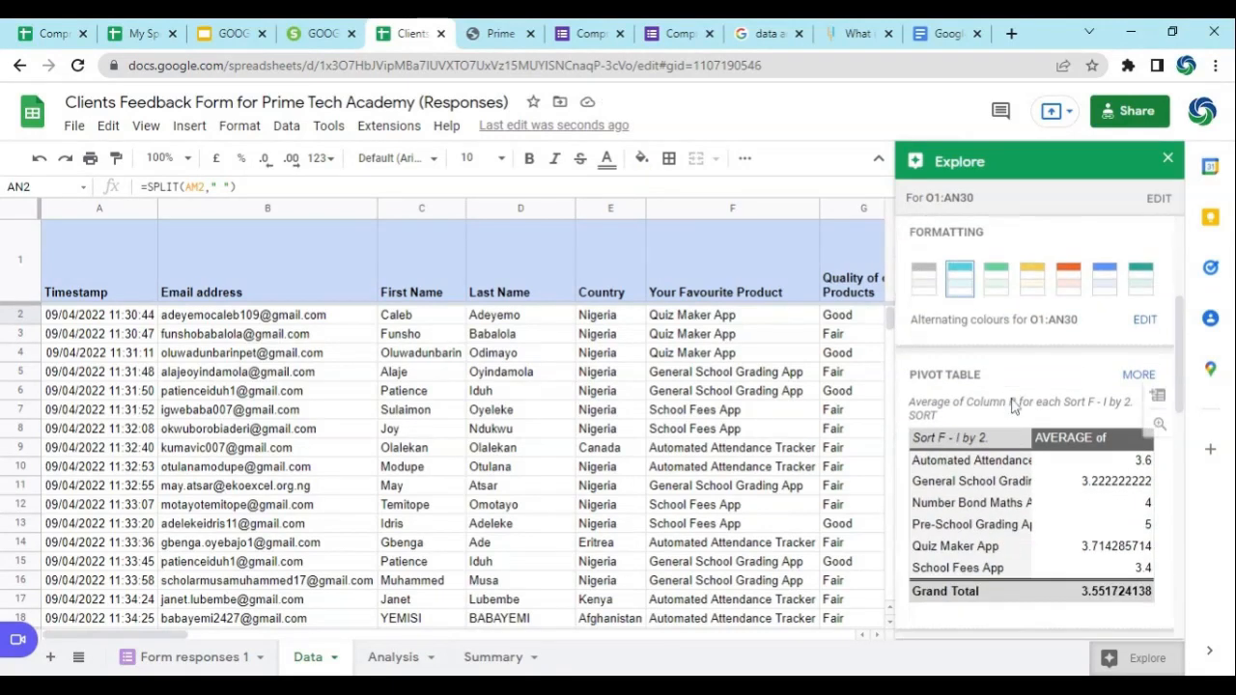
{"action": "scroll", "coordinate": [1015, 405], "scroll_direction": "down", "scroll_amount": 1}
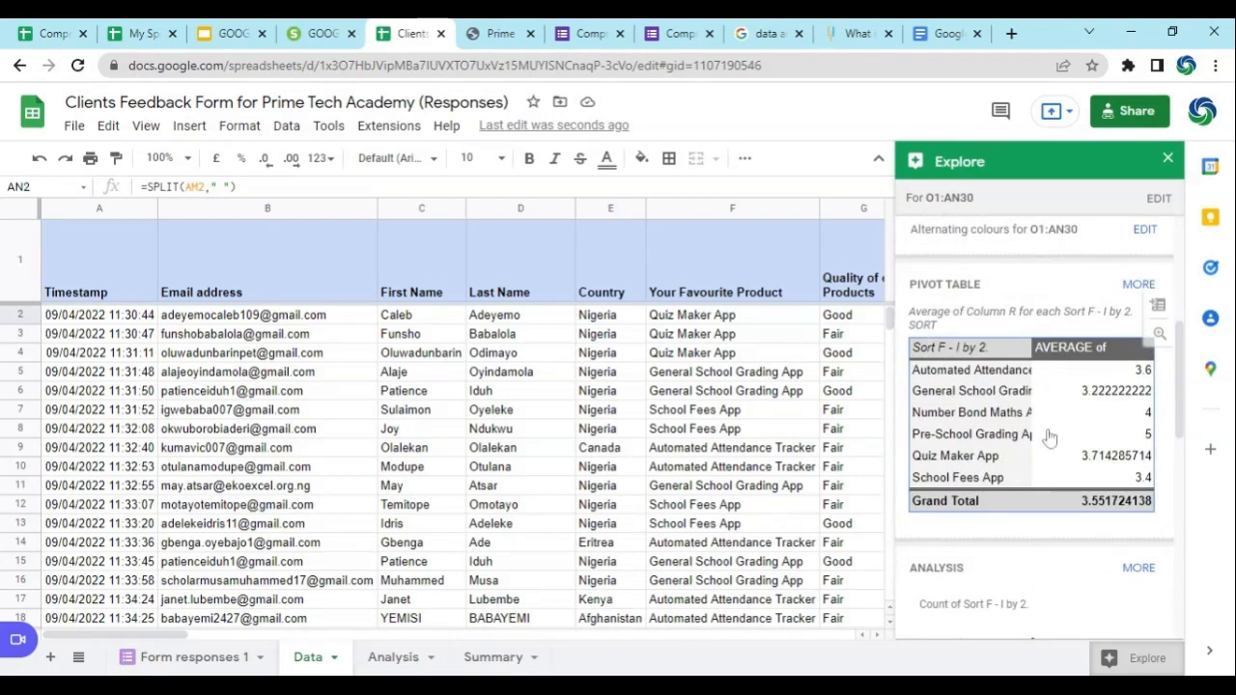
{"action": "scroll", "coordinate": [1049, 438], "scroll_direction": "down", "scroll_amount": 2}
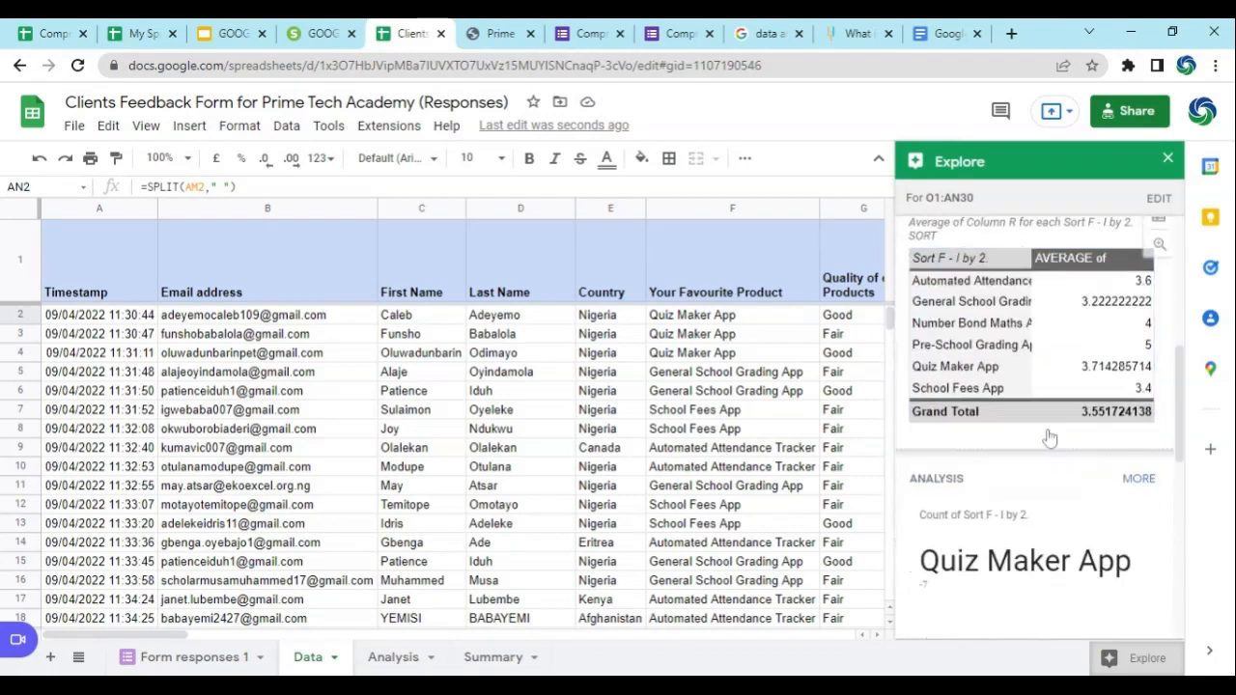
{"action": "scroll", "coordinate": [1048, 428], "scroll_direction": "down", "scroll_amount": 1}
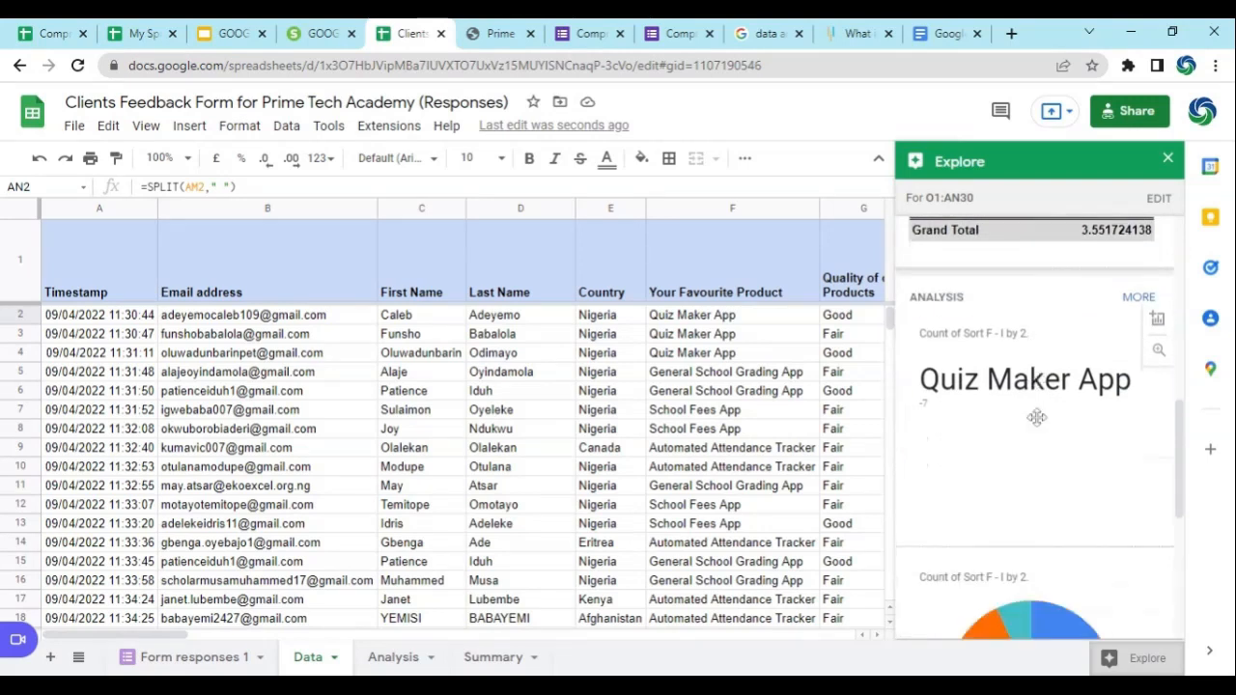
{"action": "scroll", "coordinate": [1036, 417], "scroll_direction": "down", "scroll_amount": 2}
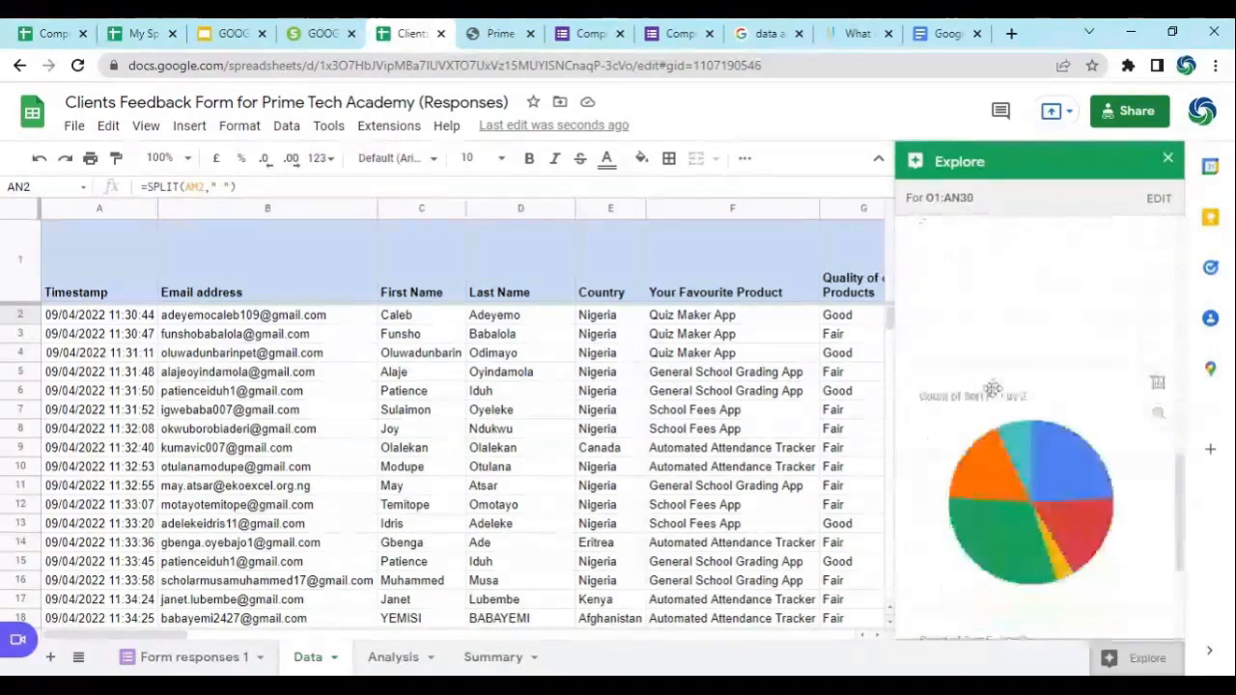
{"action": "scroll", "coordinate": [997, 396], "scroll_direction": "down", "scroll_amount": 1}
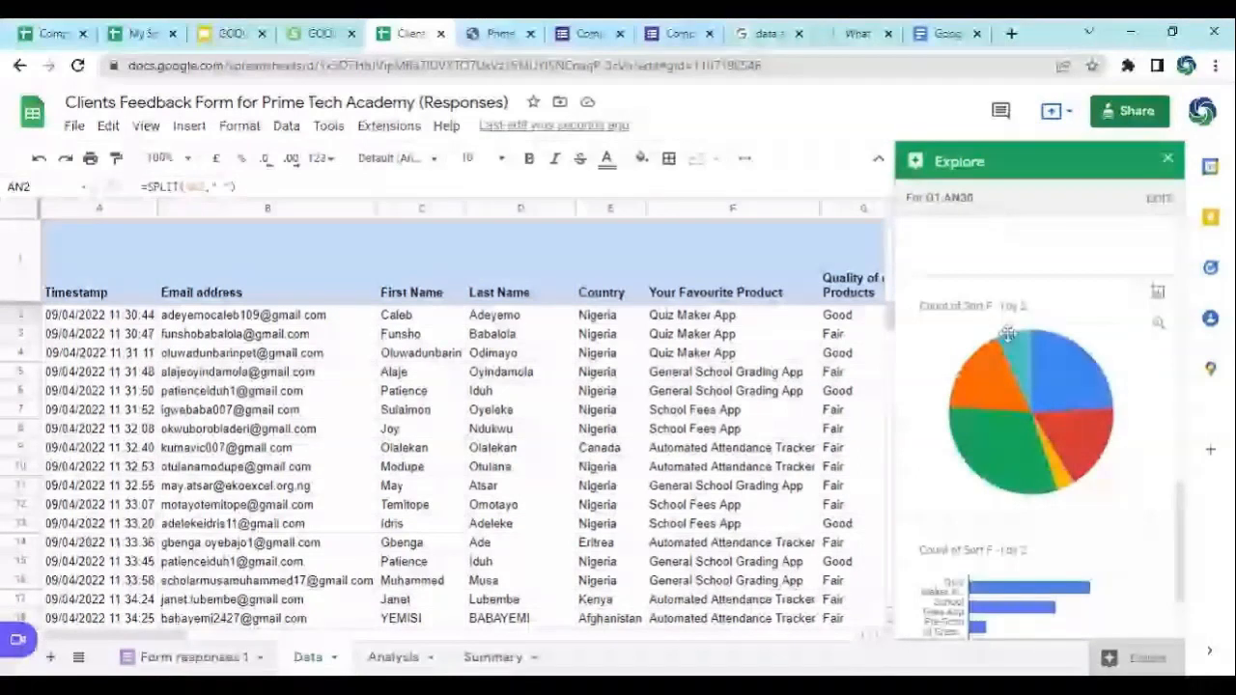
{"action": "scroll", "coordinate": [1004, 406], "scroll_direction": "down", "scroll_amount": 10}
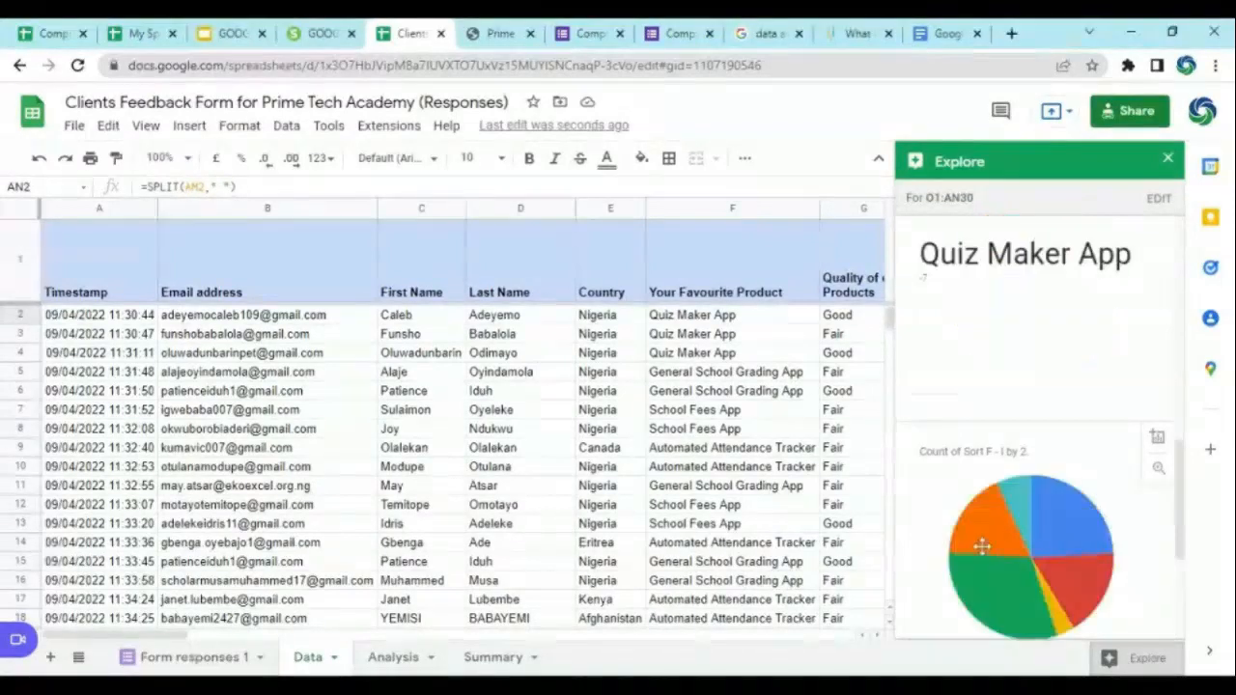
{"action": "scroll", "coordinate": [985, 553], "scroll_direction": "up", "scroll_amount": 2}
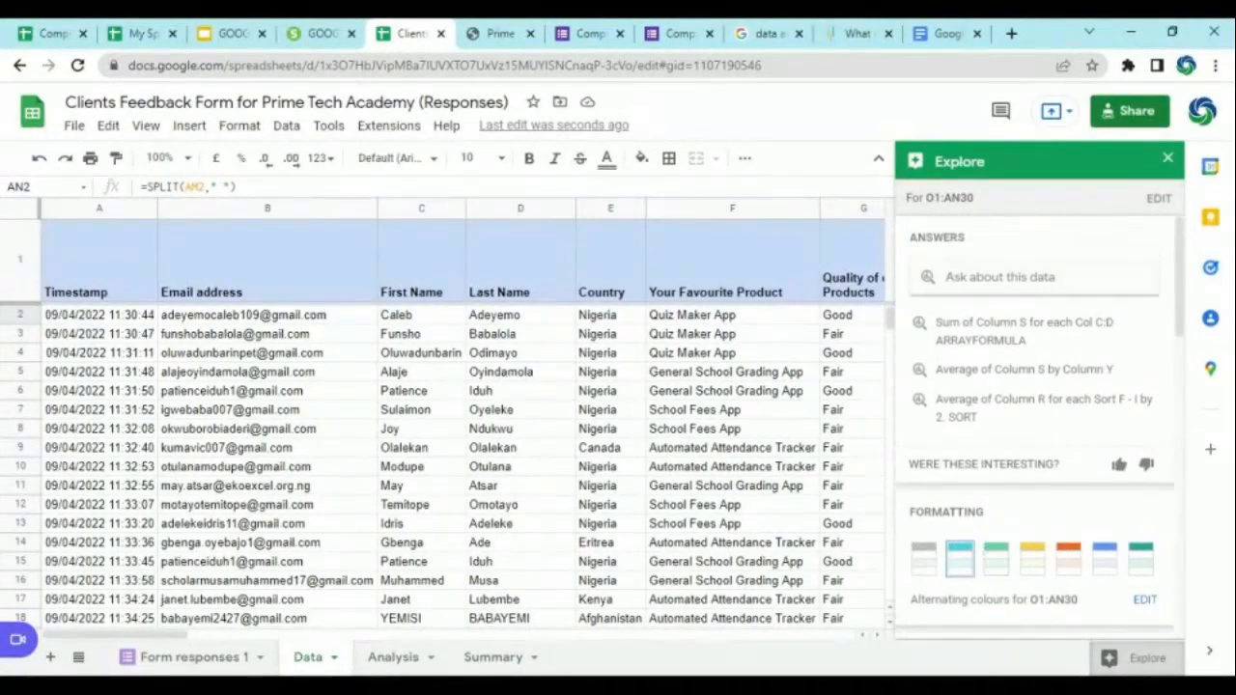
Ask Explore a "How many country" question about the data, using the suggested Country field.
{"action": "left_click", "coordinate": [952, 278]}
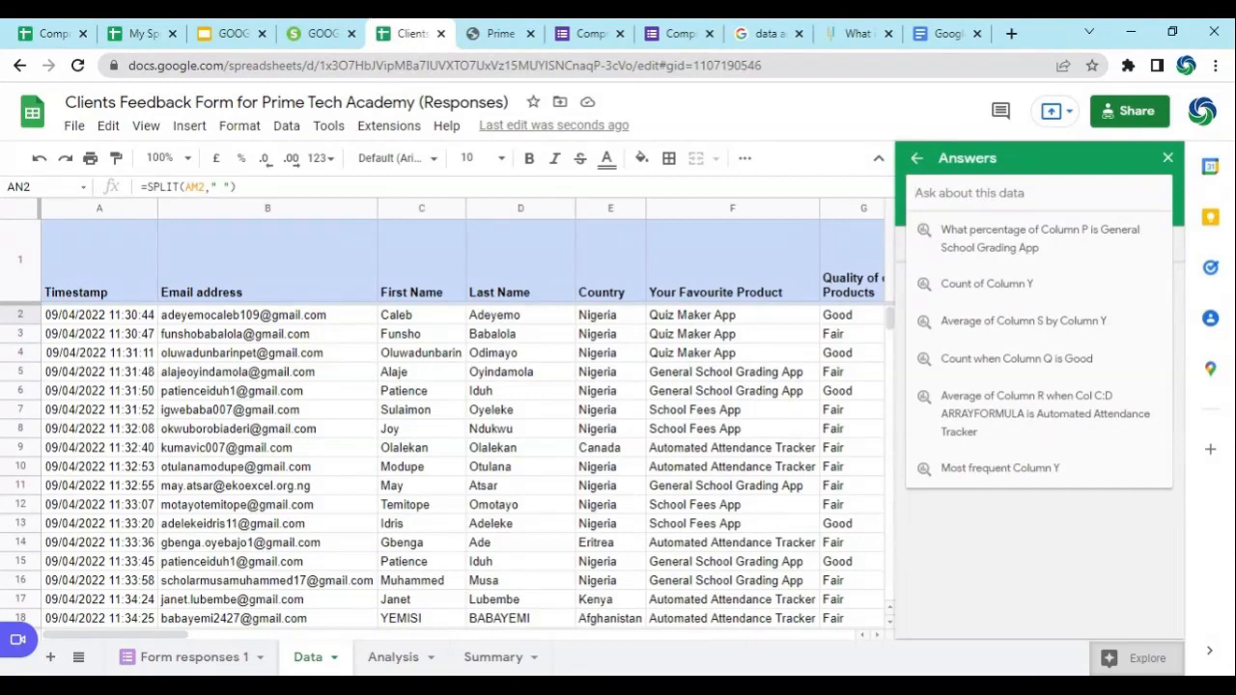
{"action": "type", "text": "How"}
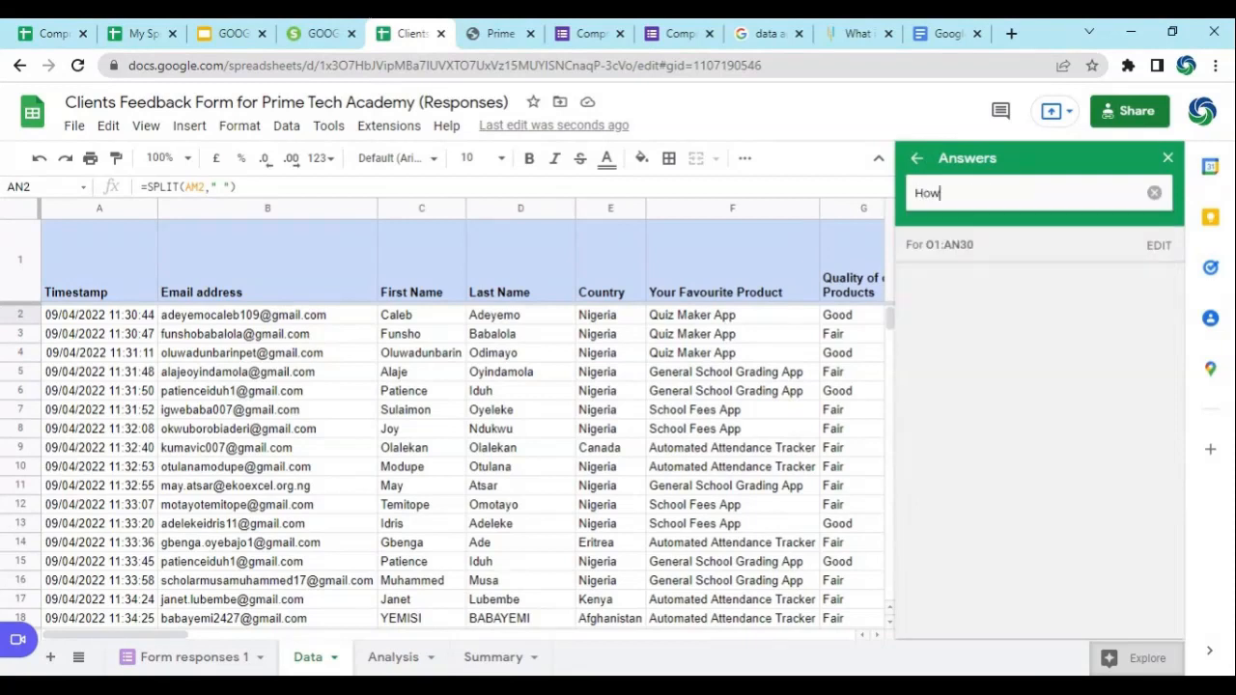
{"action": "type", "text": " many co"}
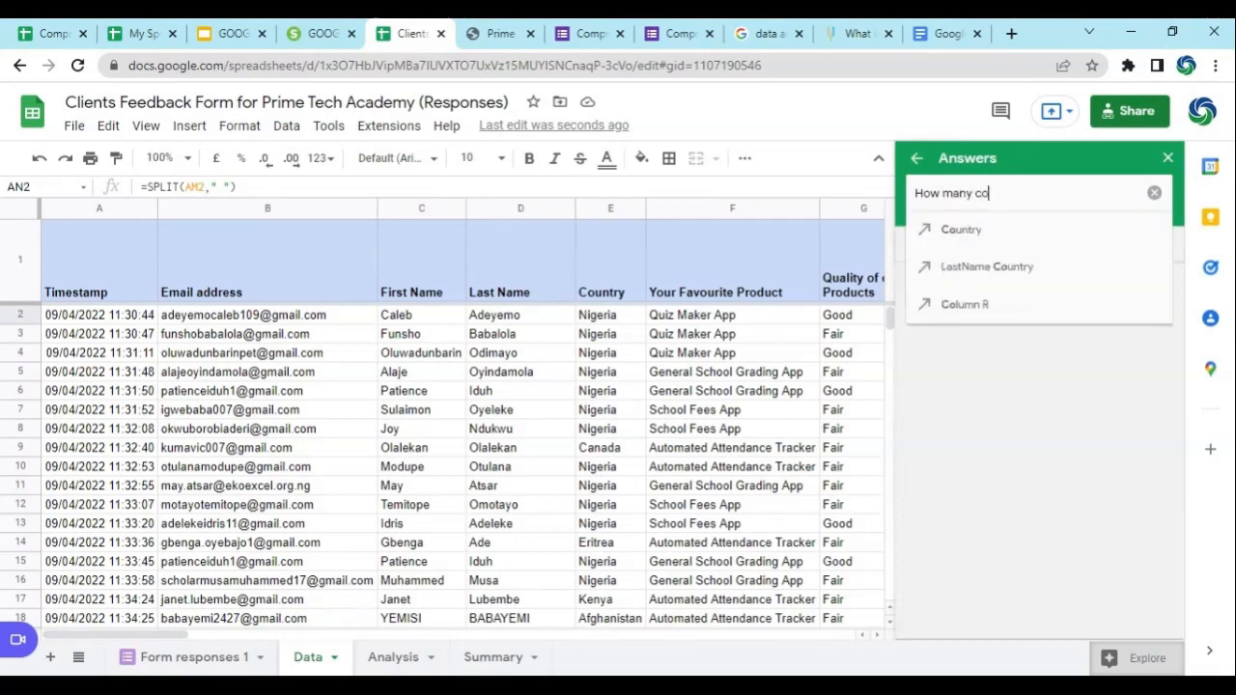
{"action": "type", "text": "utry"}
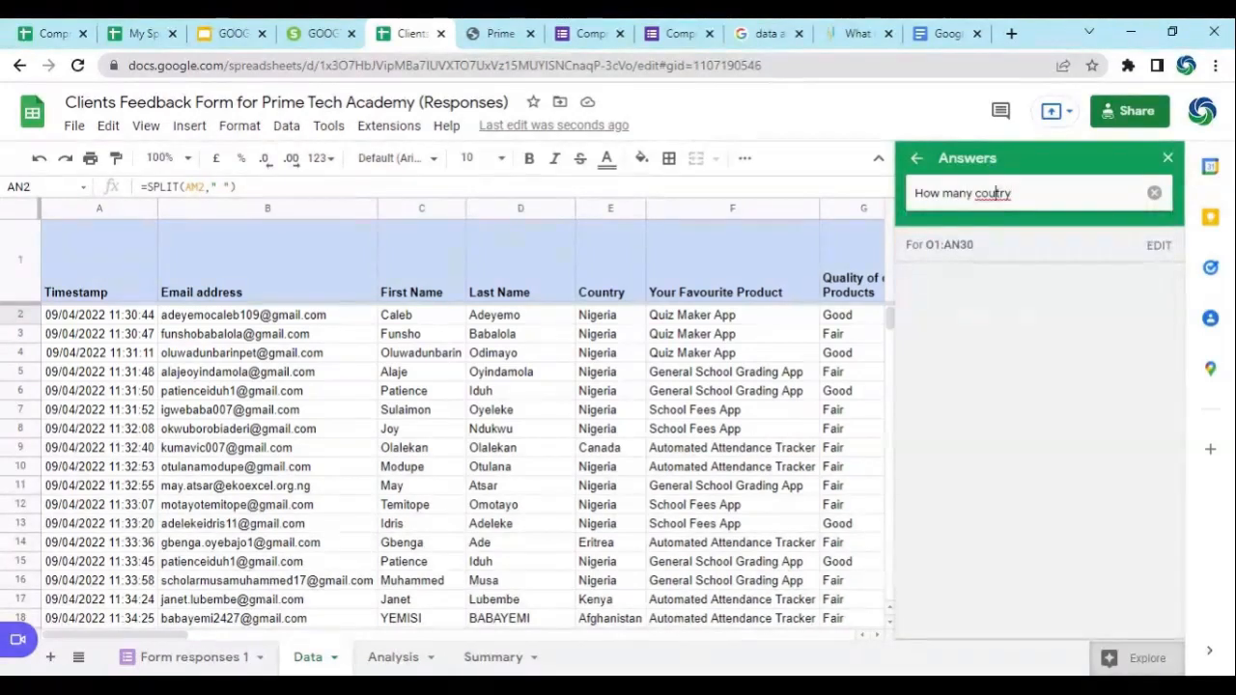
{"action": "type", "text": "n"}
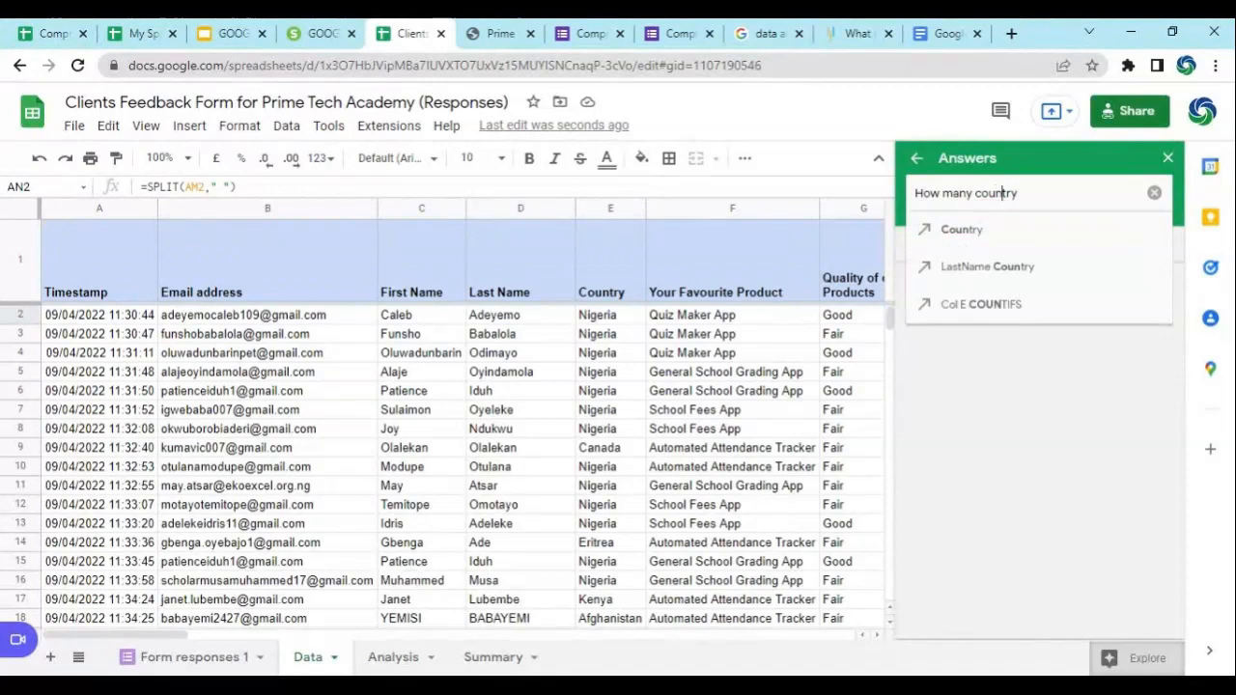
{"action": "left_click", "coordinate": [993, 242]}
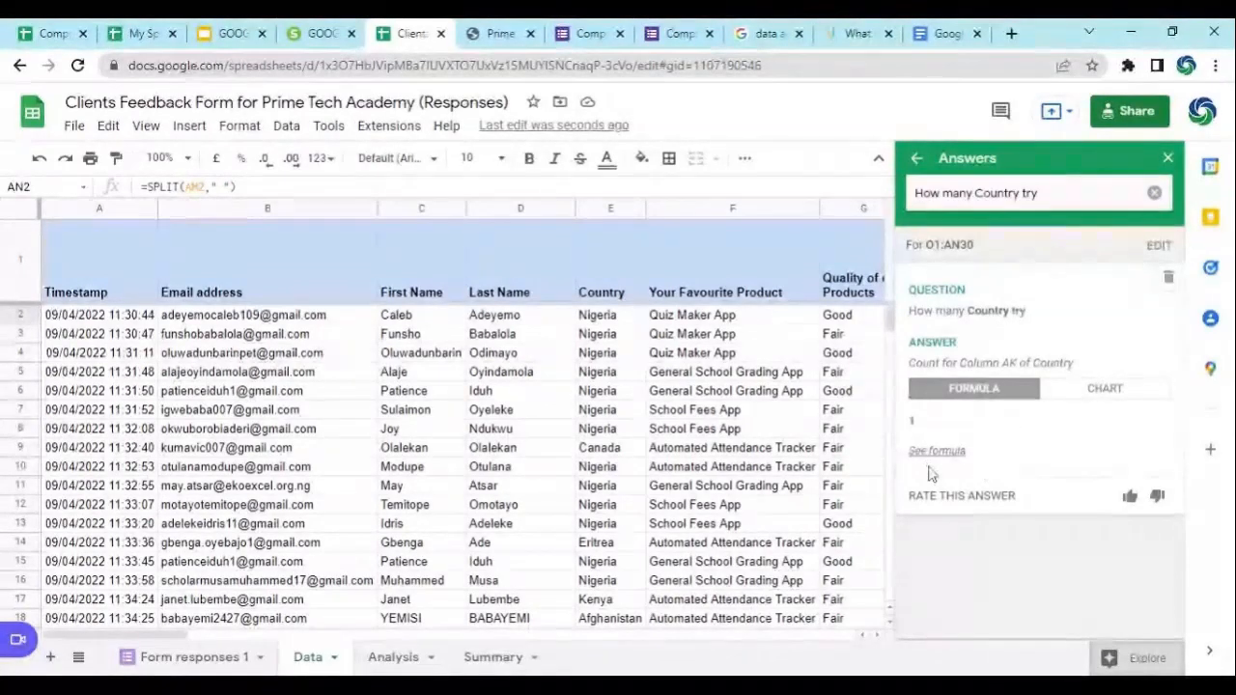
Correct the Explore question to "How many Country" and submit it again.
{"action": "left_click", "coordinate": [1062, 193]}
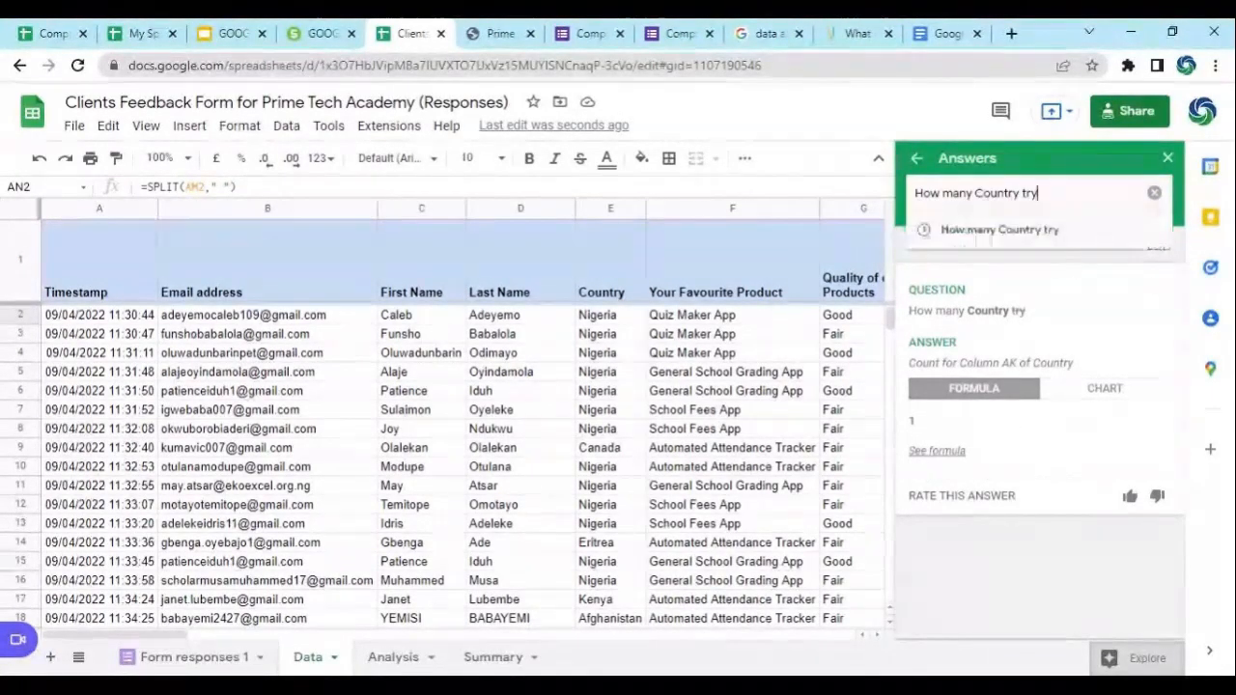
{"action": "key", "text": "BackSpace"}
{"action": "key", "text": "BackSpace"}
{"action": "key", "text": "BackSpace"}
{"action": "key", "text": "BackSpace"}
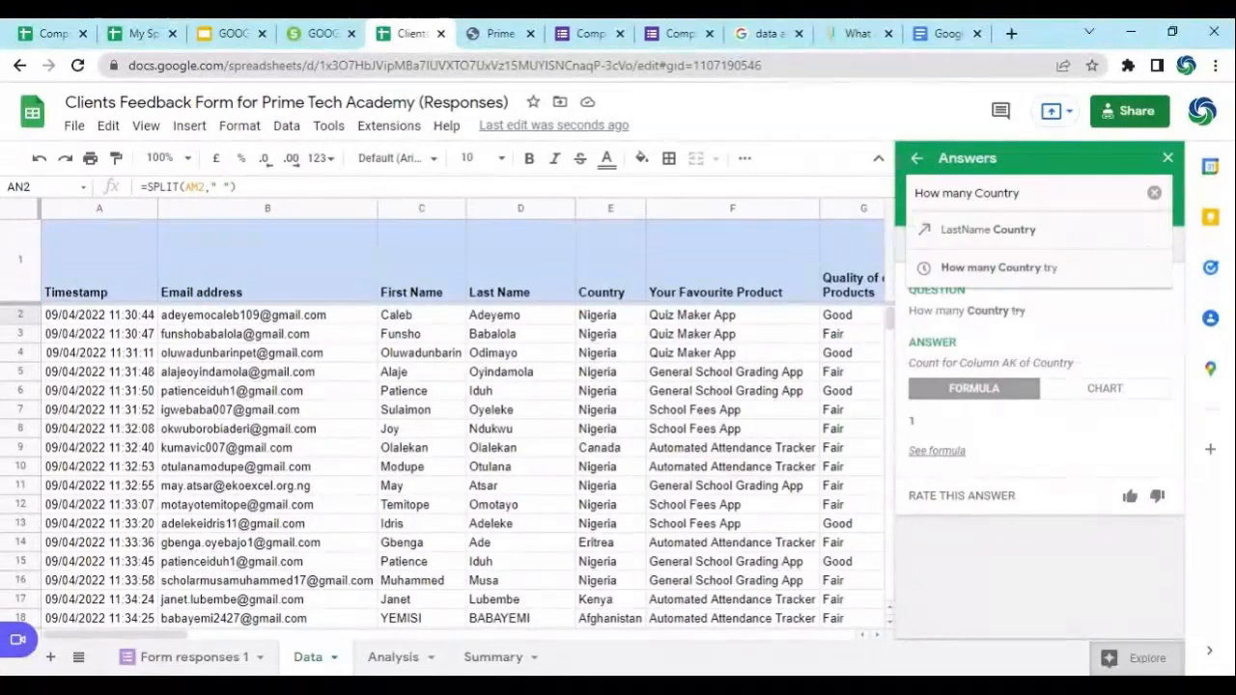
{"action": "key", "text": "Return"}
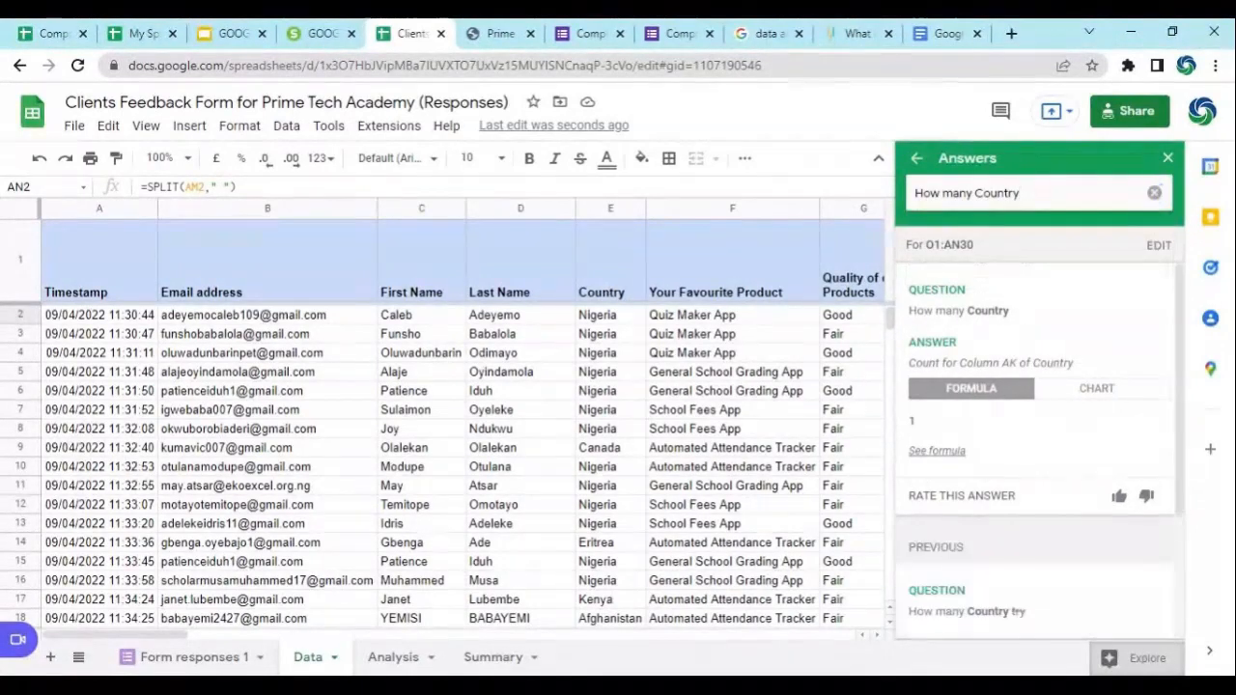
Reveal the formula behind the "How many Country" answer and look over the previous answer.
{"action": "left_click", "coordinate": [962, 453]}
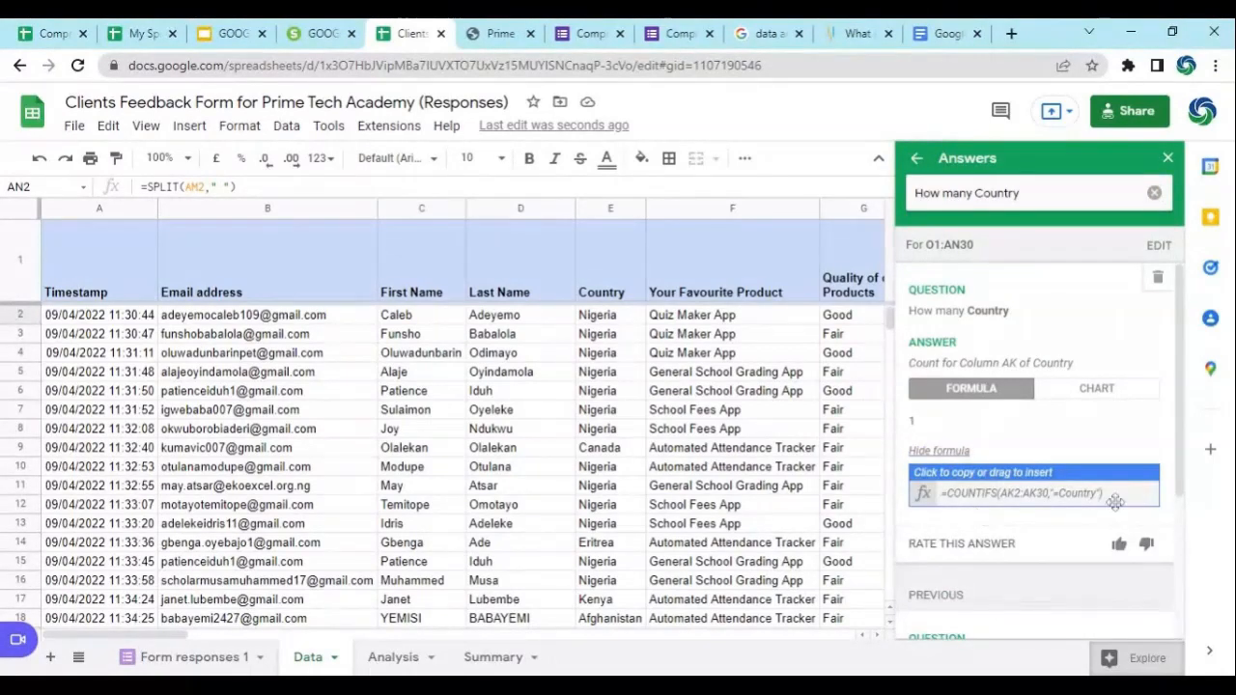
{"action": "scroll", "coordinate": [1092, 507], "scroll_direction": "down", "scroll_amount": 3}
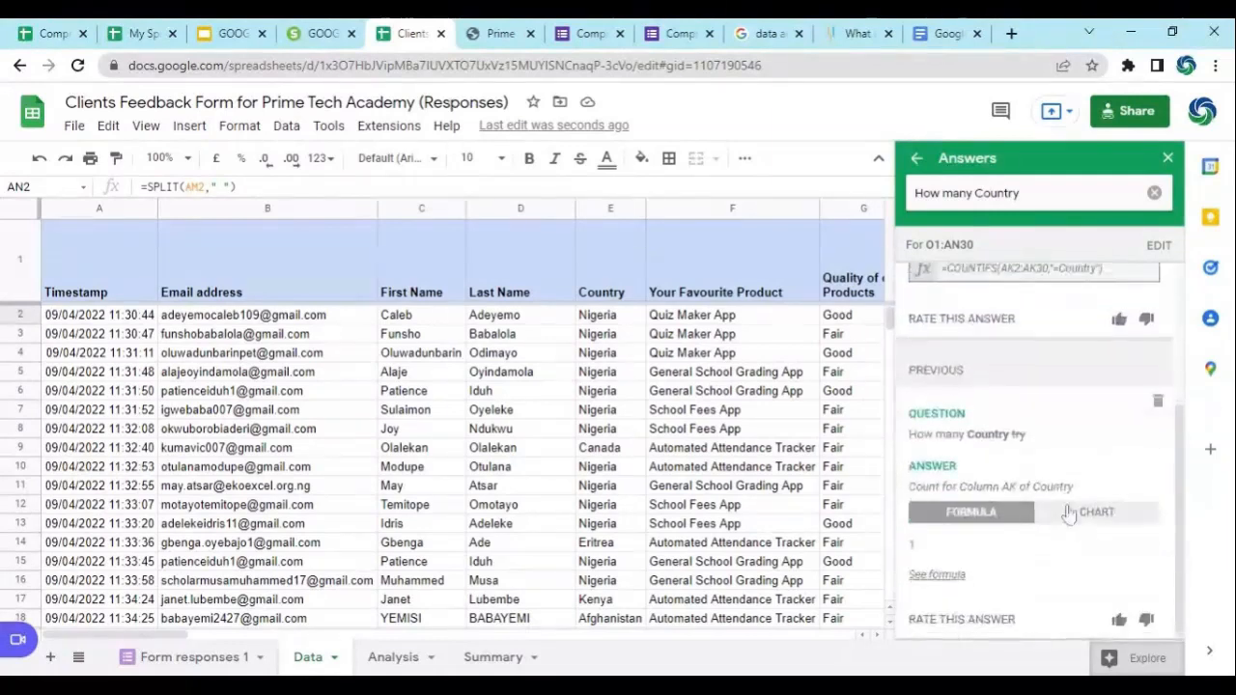
{"action": "scroll", "coordinate": [1055, 474], "scroll_direction": "up", "scroll_amount": 2}
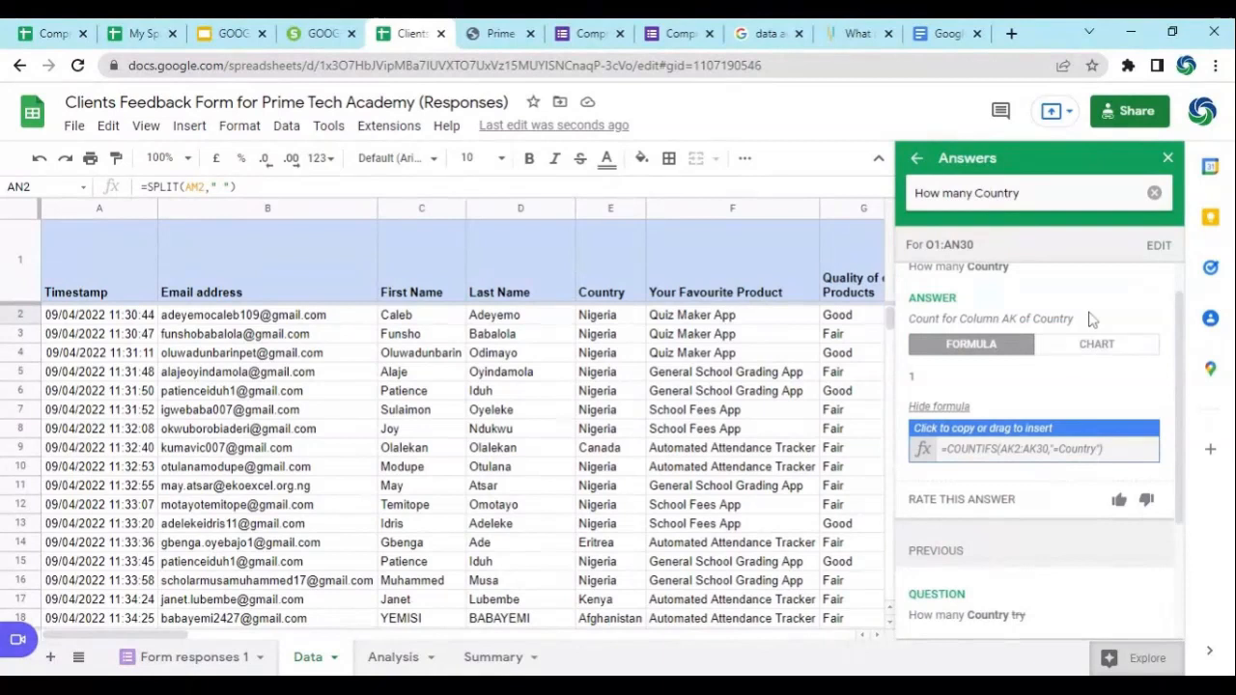
Clear the question and return to the Explore overview to look over its answers, formatting and pivot table suggestions.
{"action": "left_click", "coordinate": [1154, 192]}
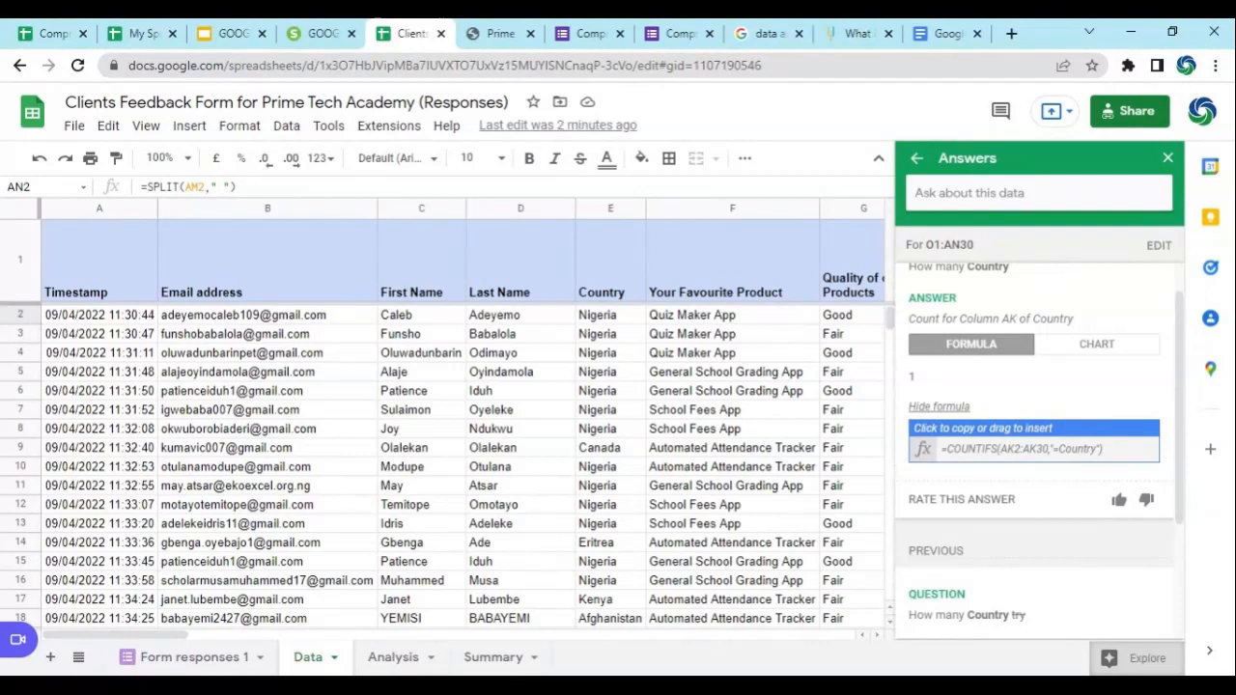
{"action": "left_click", "coordinate": [916, 160]}
{"action": "scroll", "coordinate": [1084, 439], "scroll_direction": "down", "scroll_amount": 2}
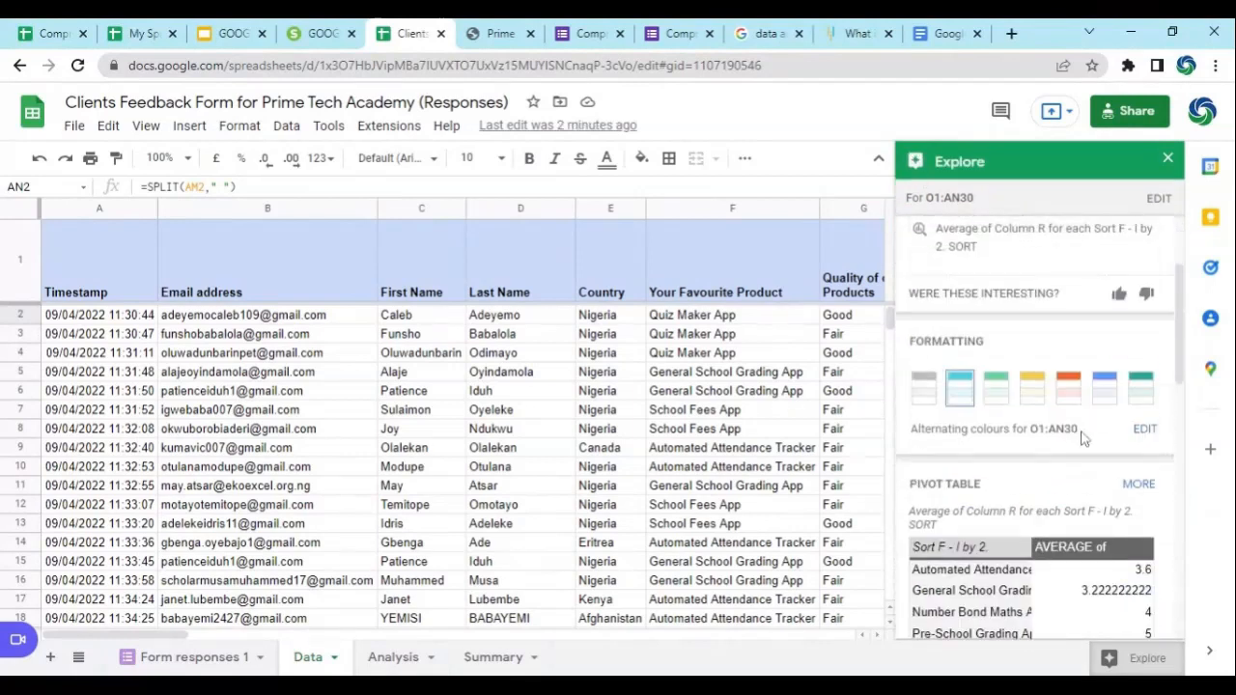
{"action": "scroll", "coordinate": [1083, 438], "scroll_direction": "down", "scroll_amount": 1}
{"action": "scroll", "coordinate": [1084, 439], "scroll_direction": "up", "scroll_amount": 3}
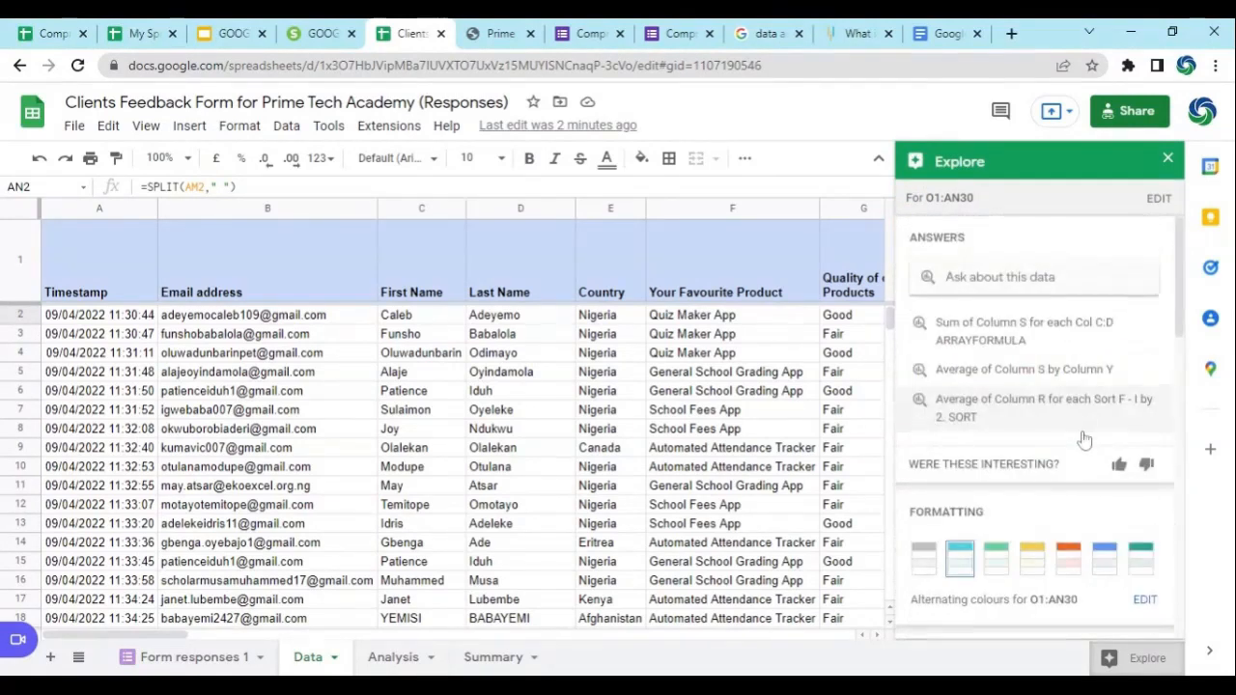
{"action": "scroll", "coordinate": [1183, 379], "scroll_direction": "down", "scroll_amount": 2}
{"action": "left_click_drag", "start_coordinate": [1182, 380], "coordinate": [1159, 267]}
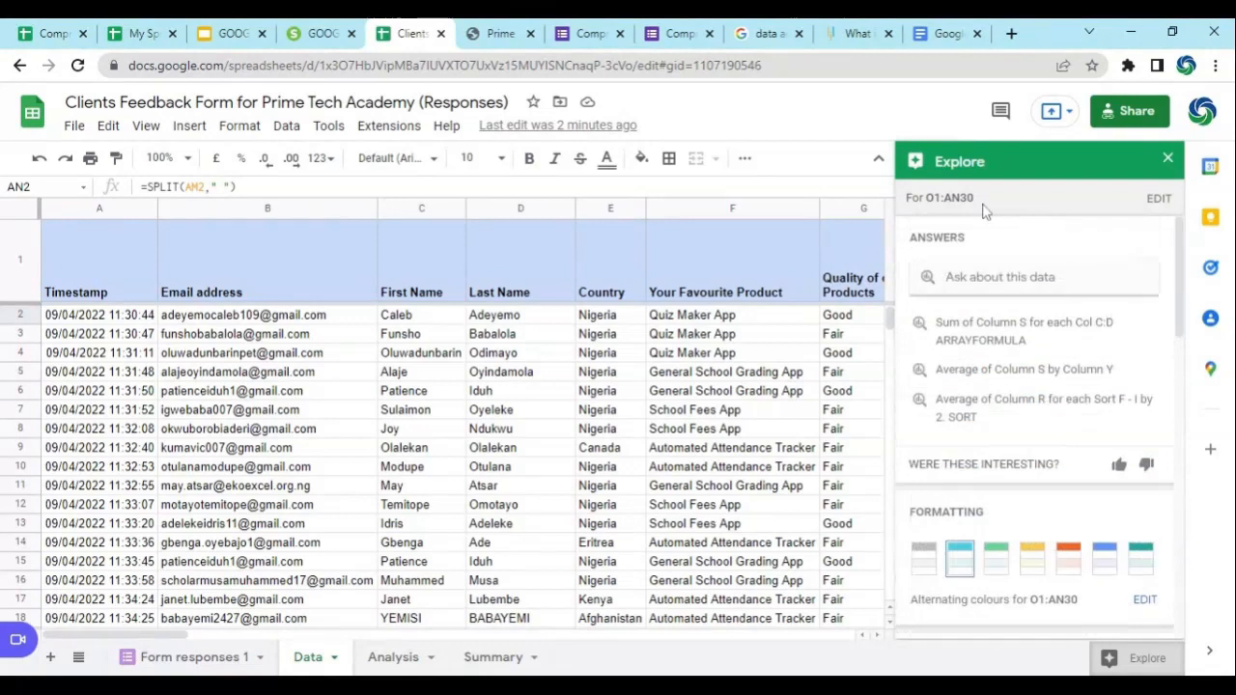
Close Explore and open the column stats for the Country column (E) of the Data sheet.
{"action": "left_click", "coordinate": [1168, 160]}
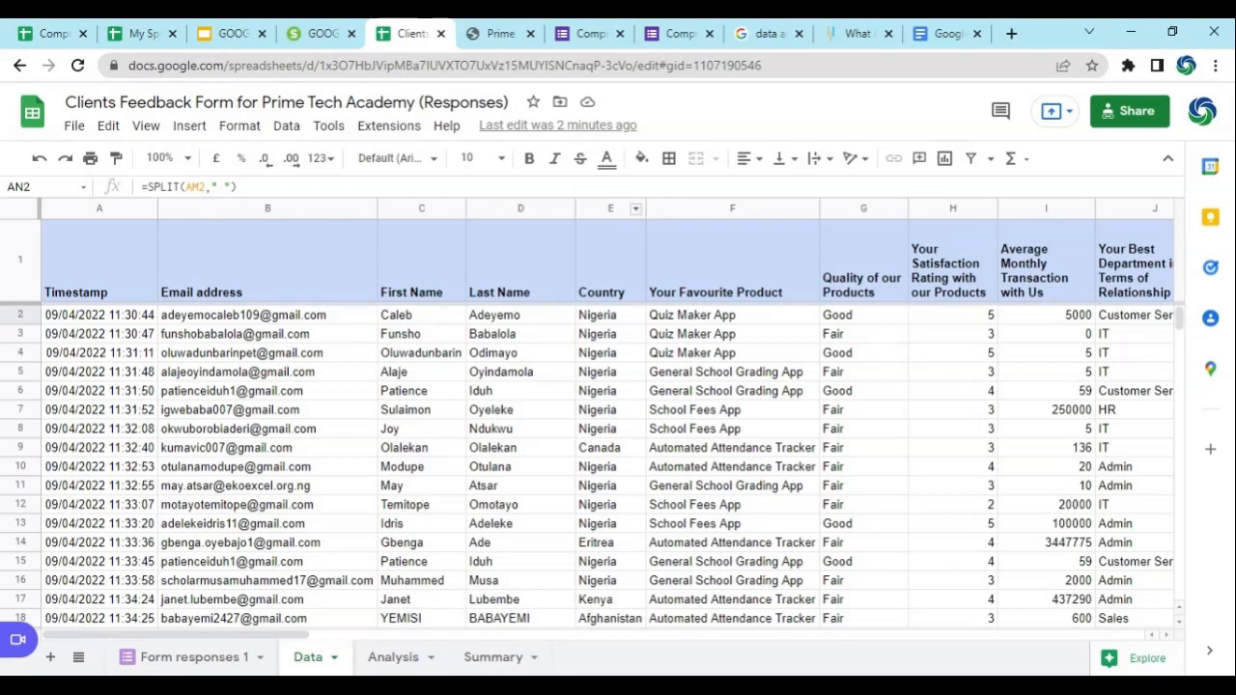
{"action": "left_click", "coordinate": [636, 210]}
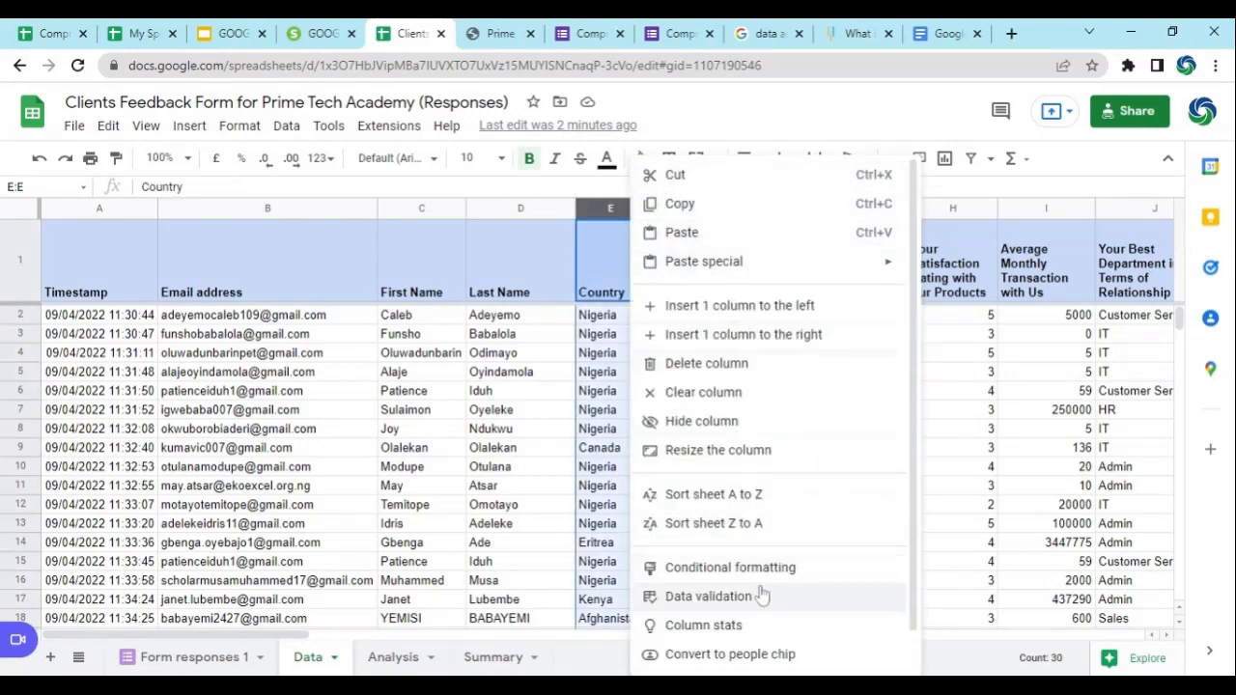
{"action": "scroll", "coordinate": [781, 361], "scroll_direction": "down", "scroll_amount": 1}
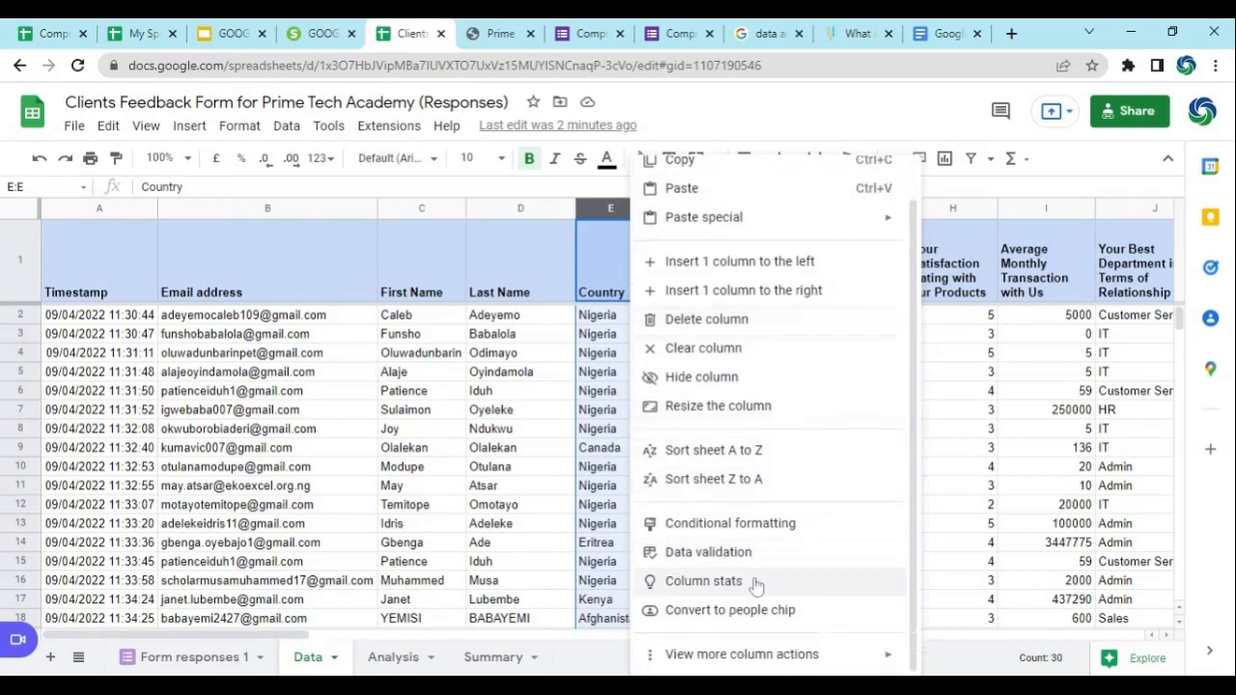
{"action": "key", "text": "Escape"}
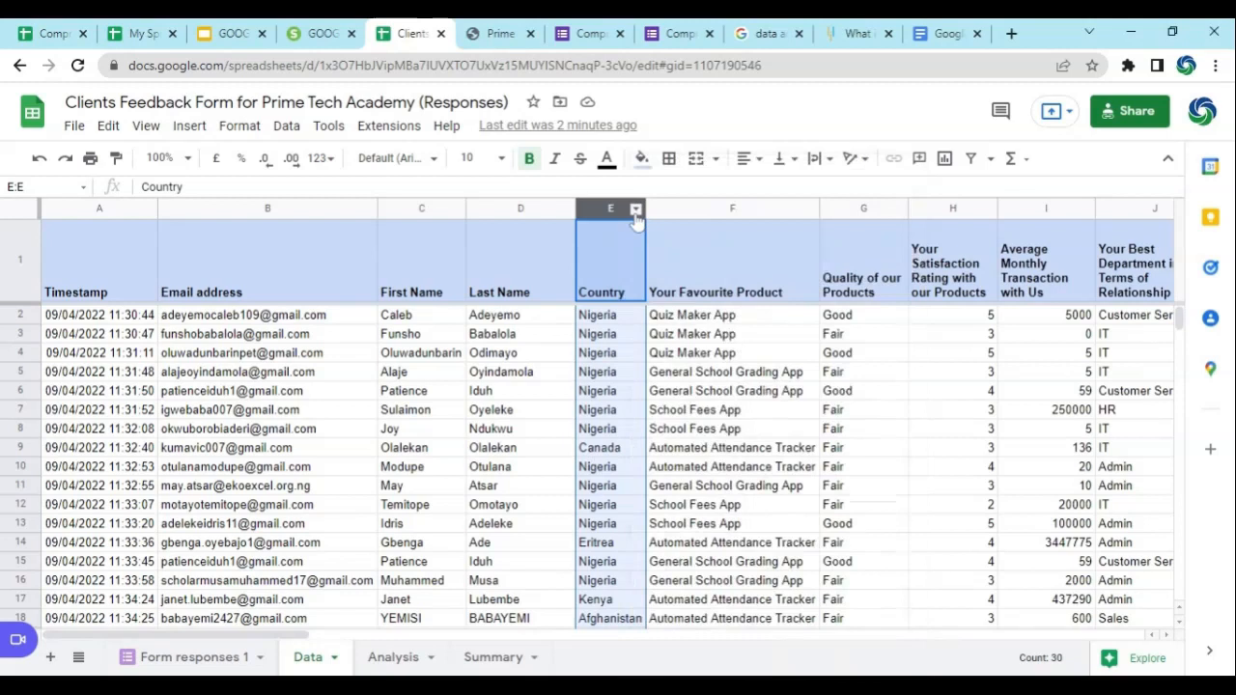
{"action": "left_click", "coordinate": [636, 210]}
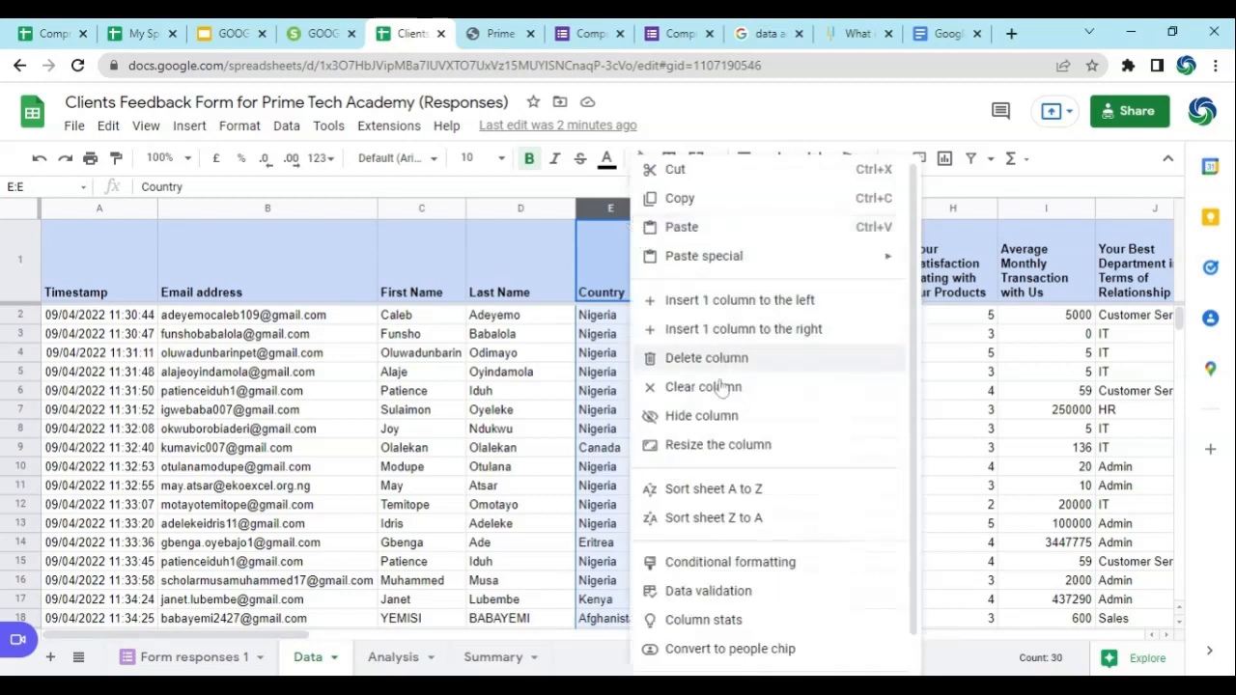
{"action": "left_click", "coordinate": [724, 623]}
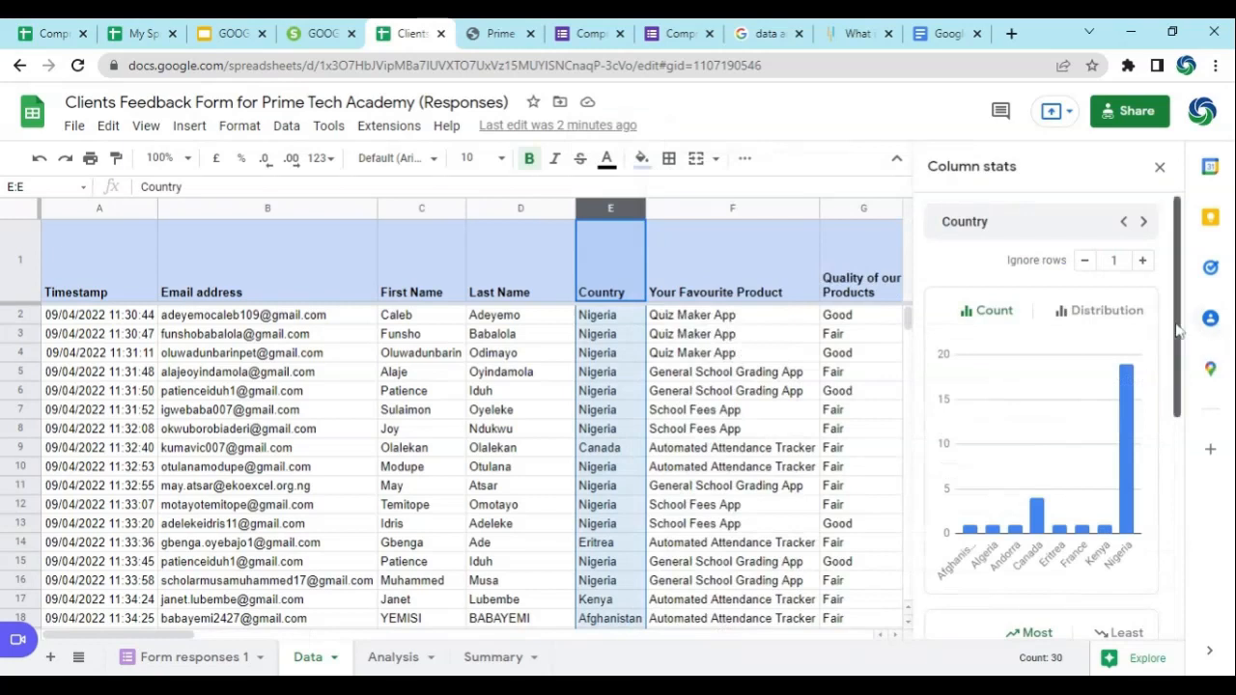
Review the Country column's count chart, its most frequent values and its row, empty-cell and unique-value figures.
{"action": "left_click_drag", "start_coordinate": [1176, 330], "coordinate": [1178, 338]}
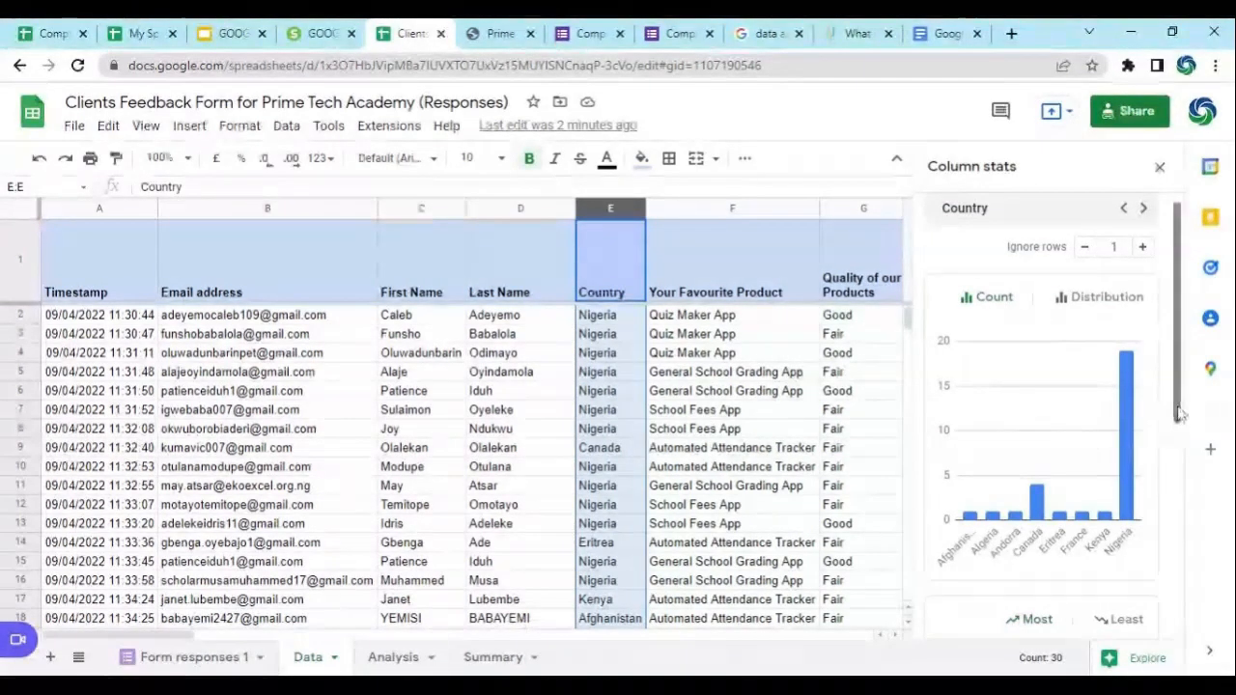
{"action": "scroll", "coordinate": [1177, 415], "scroll_direction": "down", "scroll_amount": 2}
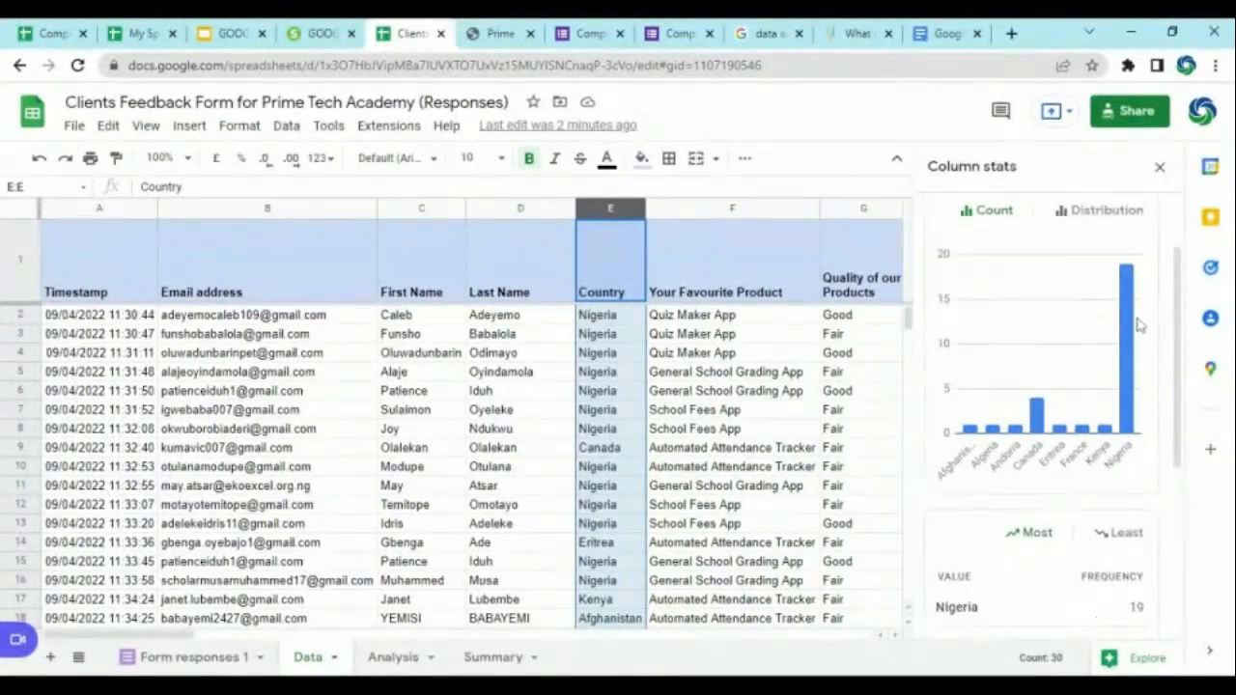
{"action": "scroll", "coordinate": [1138, 323], "scroll_direction": "up", "scroll_amount": 2}
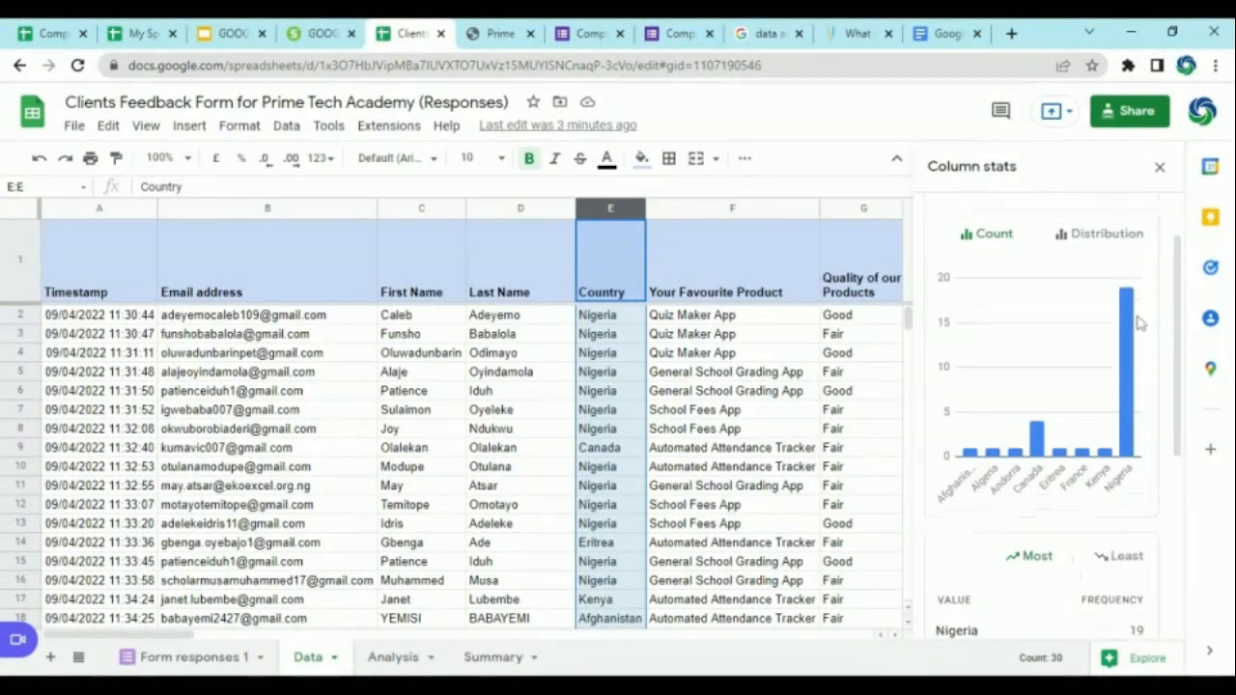
{"action": "scroll", "coordinate": [1137, 324], "scroll_direction": "down", "scroll_amount": 4}
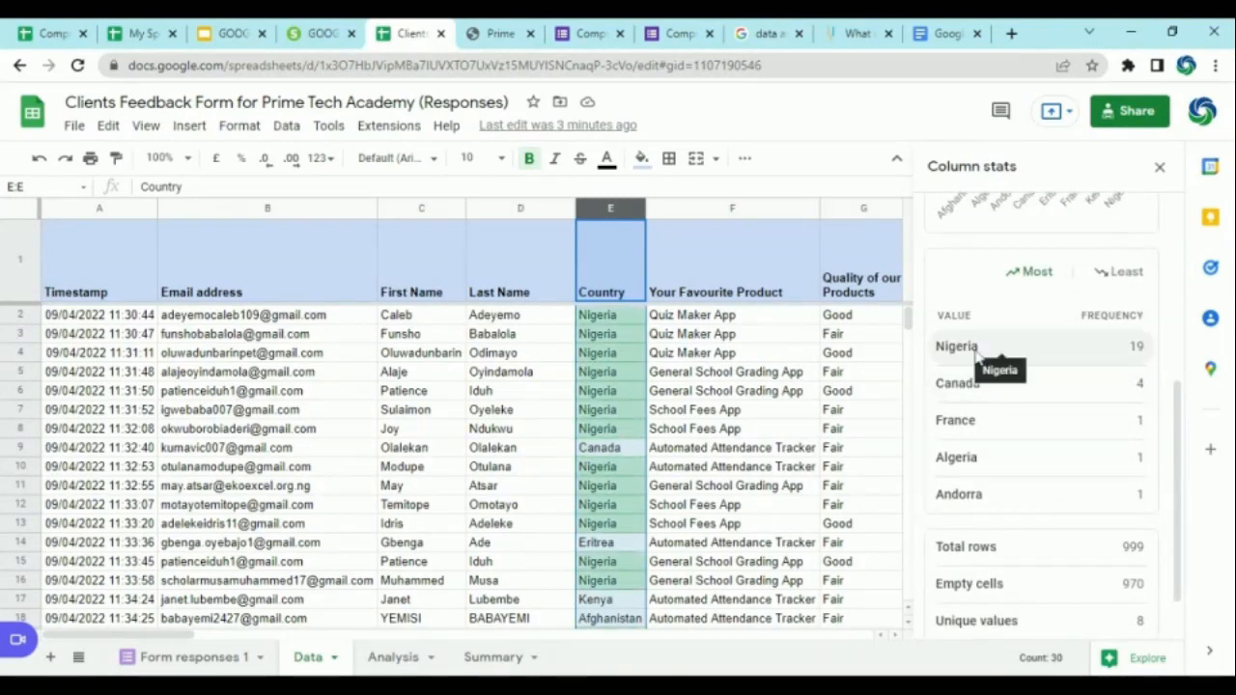
{"action": "scroll", "coordinate": [1137, 361], "scroll_direction": "down", "scroll_amount": 1}
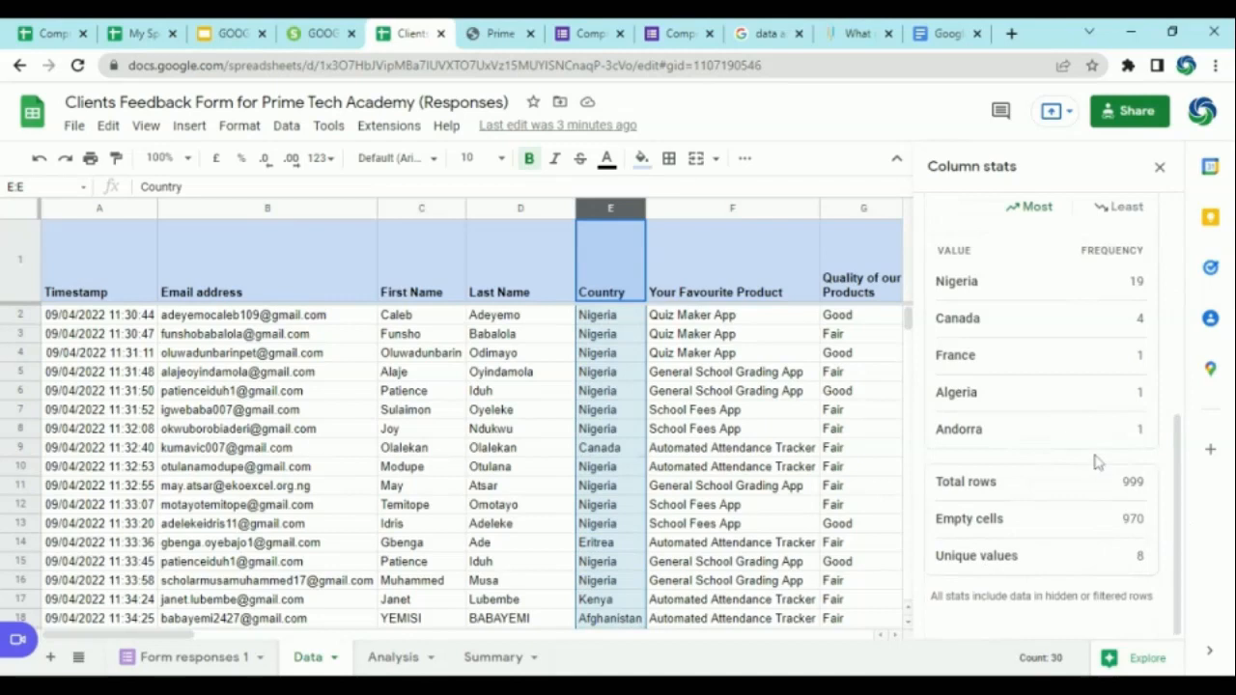
Close the Country column stats and select the Your Favourite Product header (F1) on the Data sheet.
{"action": "scroll", "coordinate": [1094, 462], "scroll_direction": "up", "scroll_amount": 4}
{"action": "scroll", "coordinate": [1094, 461], "scroll_direction": "up", "scroll_amount": 1}
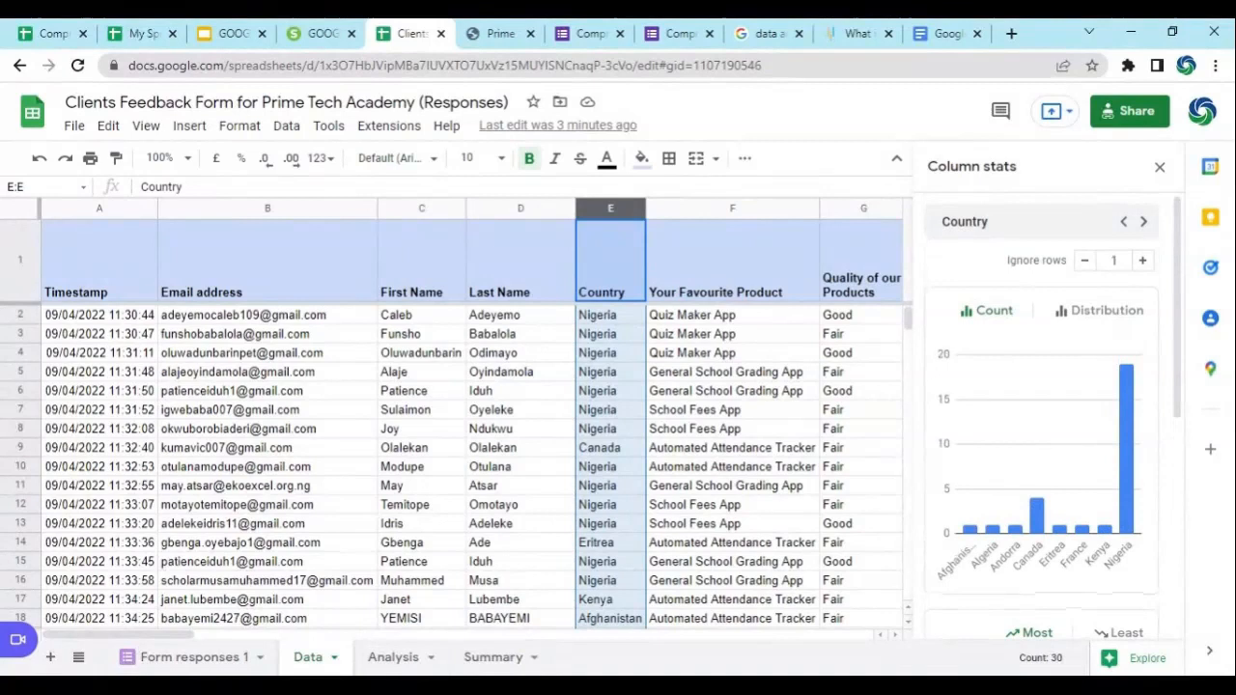
{"action": "left_click", "coordinate": [1160, 169]}
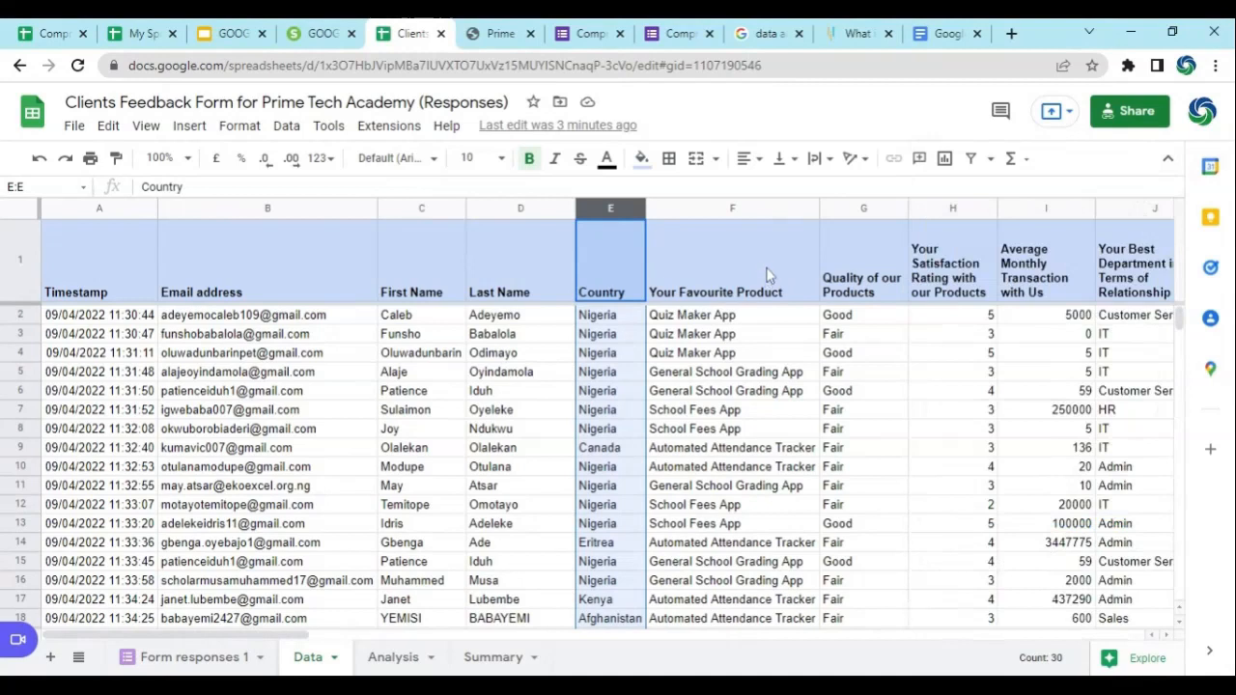
{"action": "left_click", "coordinate": [768, 275]}
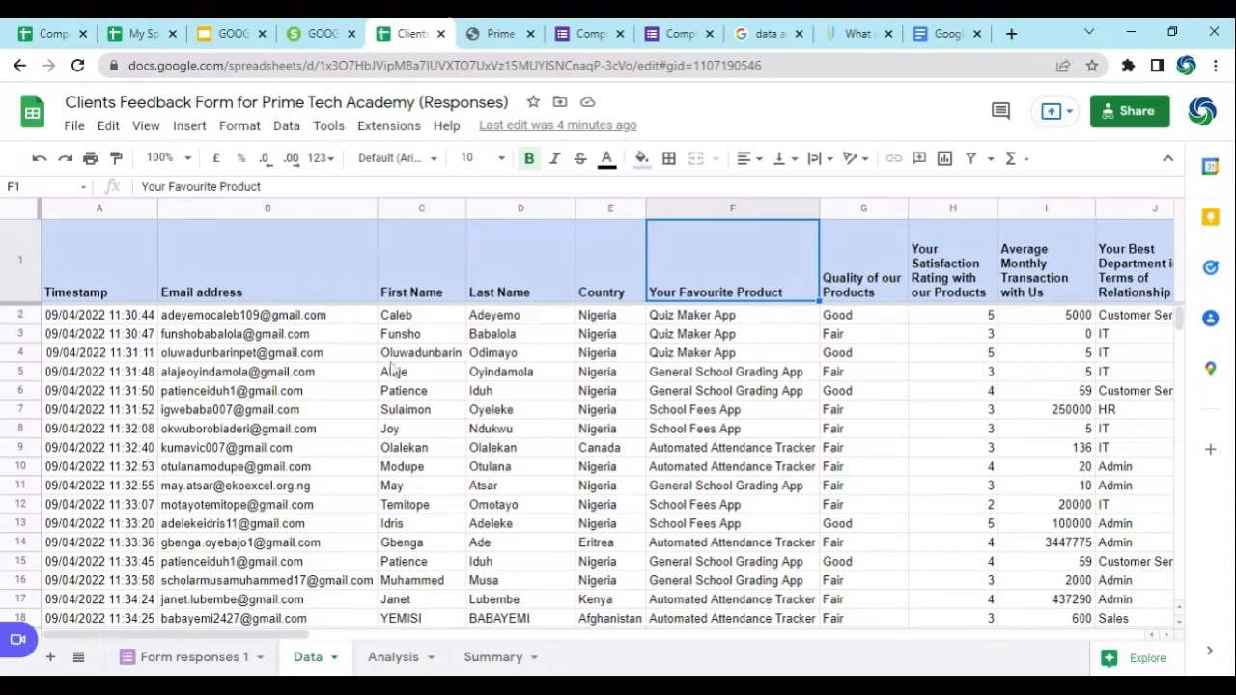
{"action": "scroll", "coordinate": [411, 464], "scroll_direction": "down", "scroll_amount": 5}
{"action": "scroll", "coordinate": [433, 338], "scroll_direction": "up", "scroll_amount": 5}
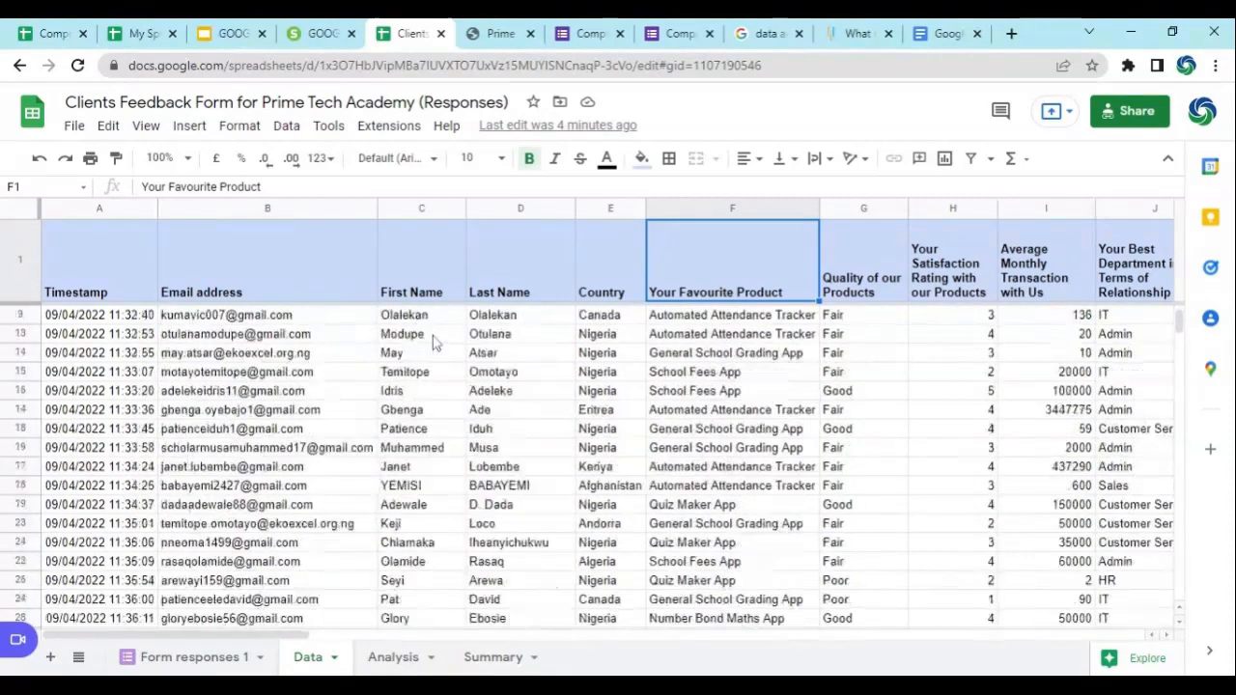
{"action": "left_click", "coordinate": [391, 375]}
{"action": "left_click", "coordinate": [316, 353]}
{"action": "left_click", "coordinate": [432, 321]}
{"action": "left_click", "coordinate": [352, 415]}
{"action": "left_click", "coordinate": [435, 354]}
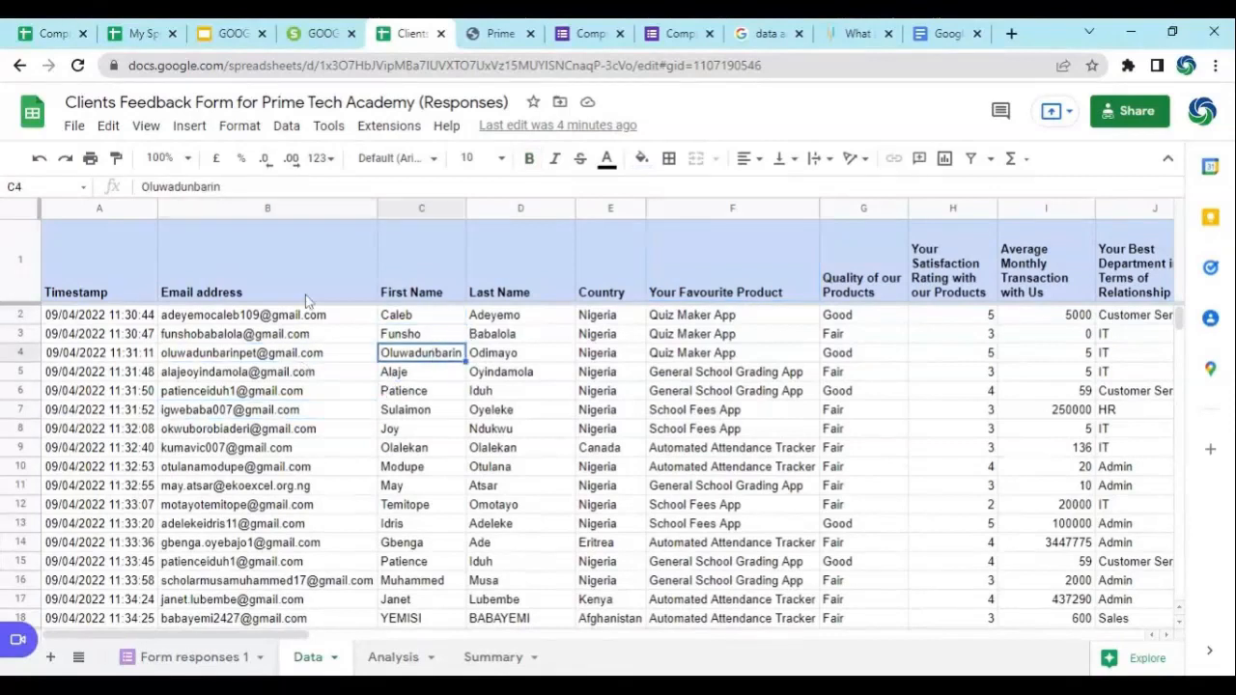
Create a pivot table on a new sheet from the range Data!A1:K30, looking over the source range before creating it.
{"action": "left_click", "coordinate": [288, 126]}
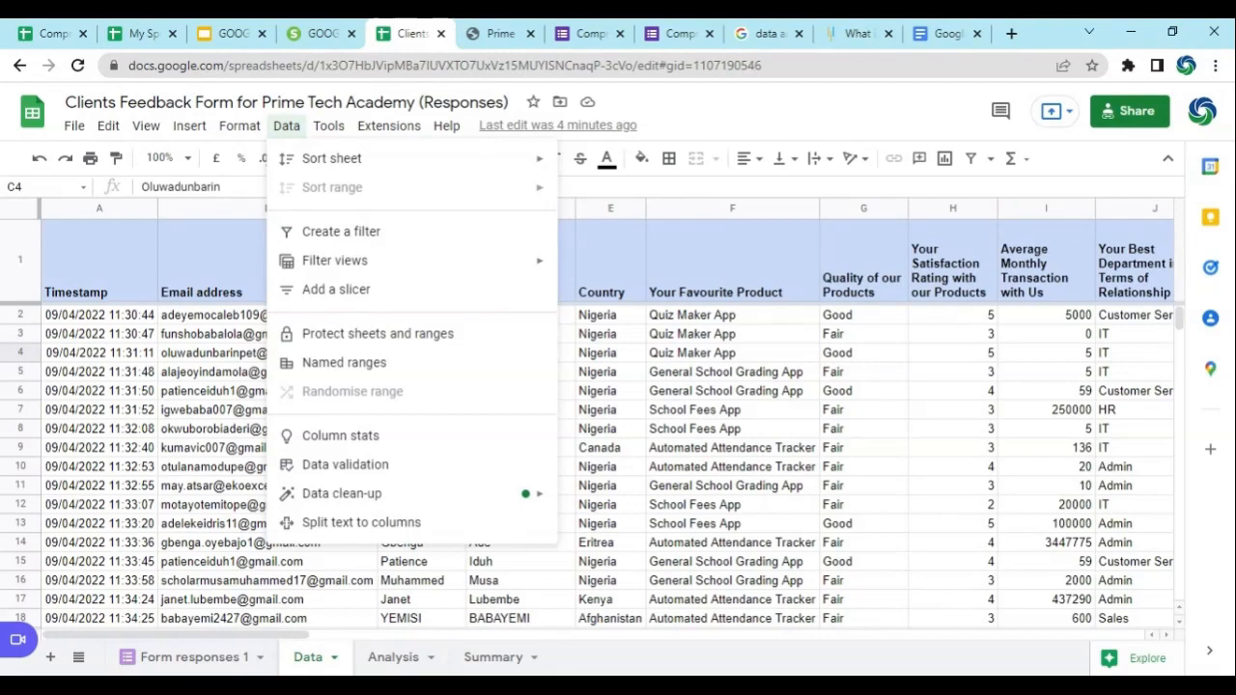
{"action": "mouse_move", "coordinate": [192, 128]}
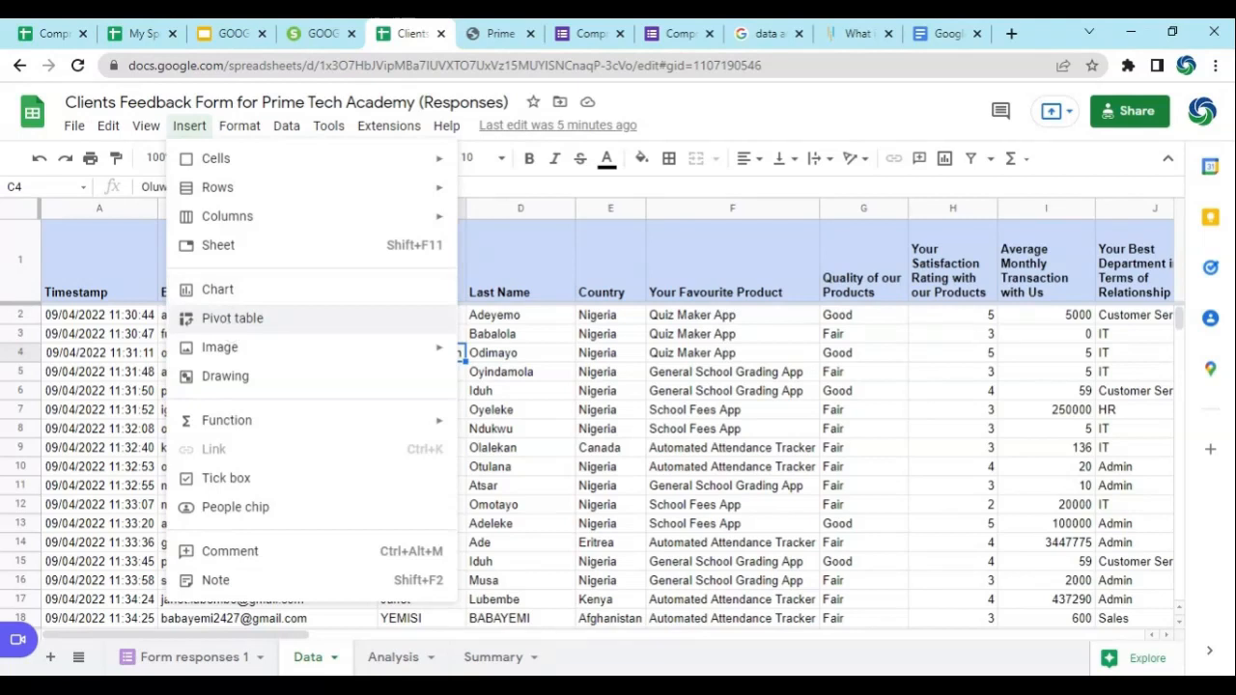
{"action": "left_click", "coordinate": [229, 324]}
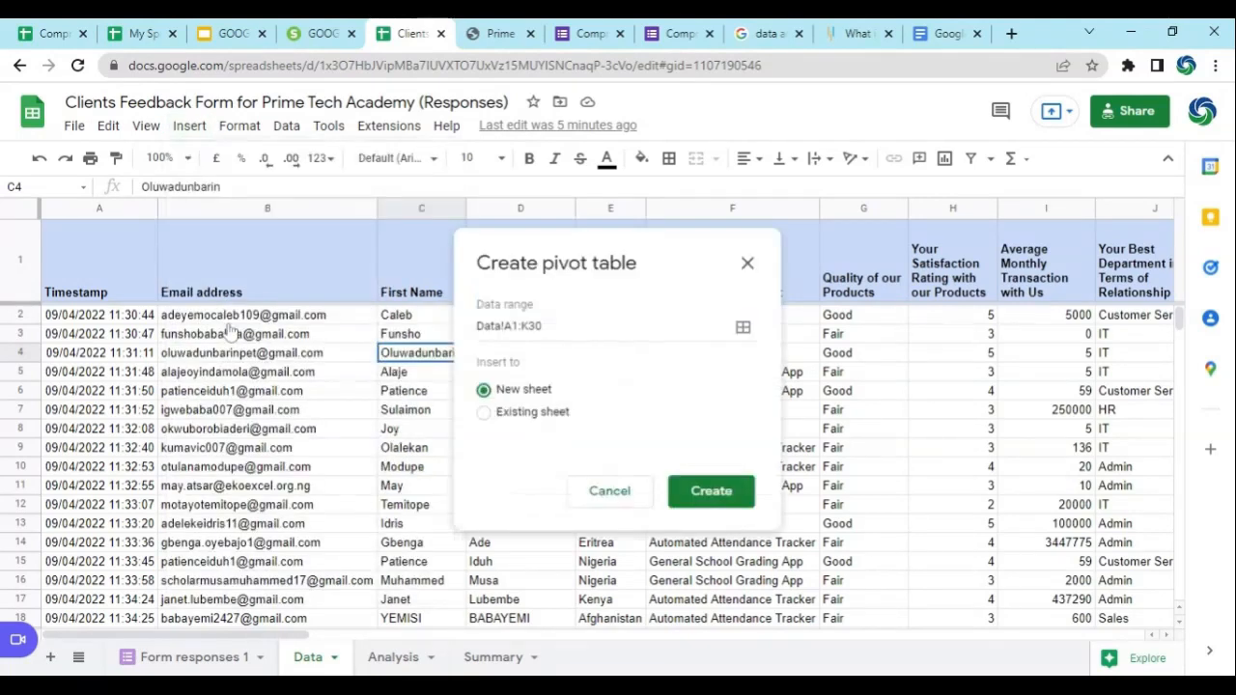
{"action": "left_click_drag", "start_coordinate": [591, 256], "coordinate": [475, 199]}
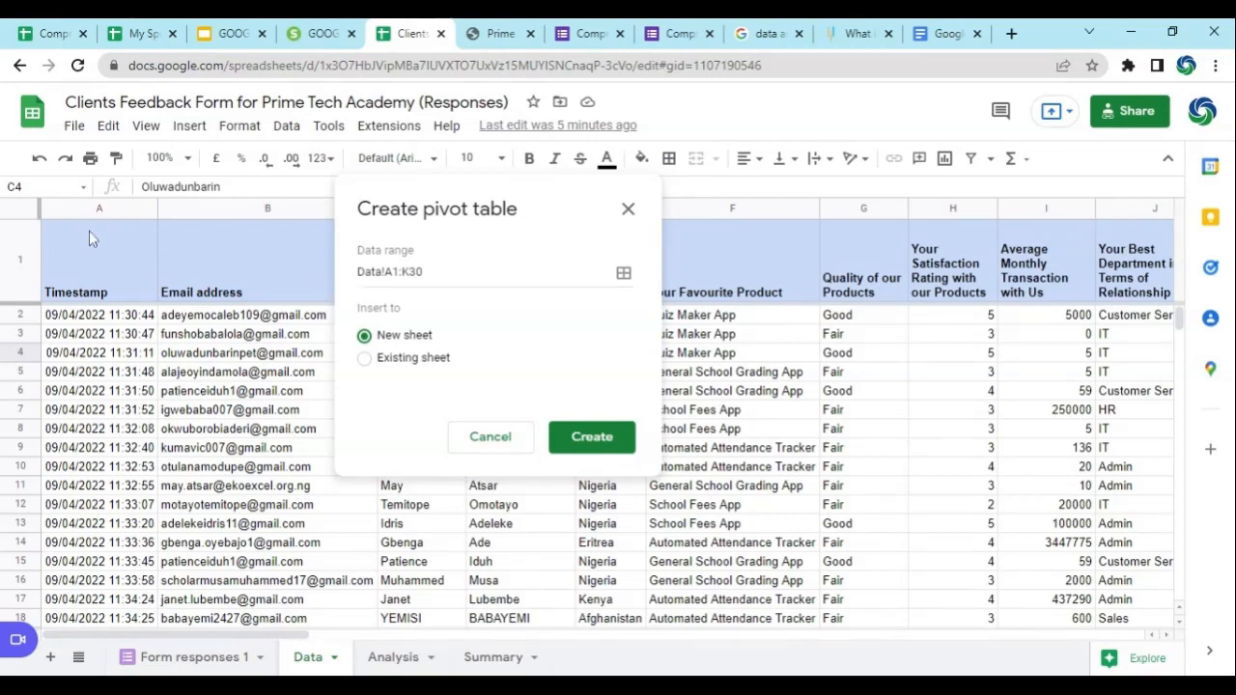
{"action": "left_click_drag", "start_coordinate": [102, 222], "coordinate": [673, 497]}
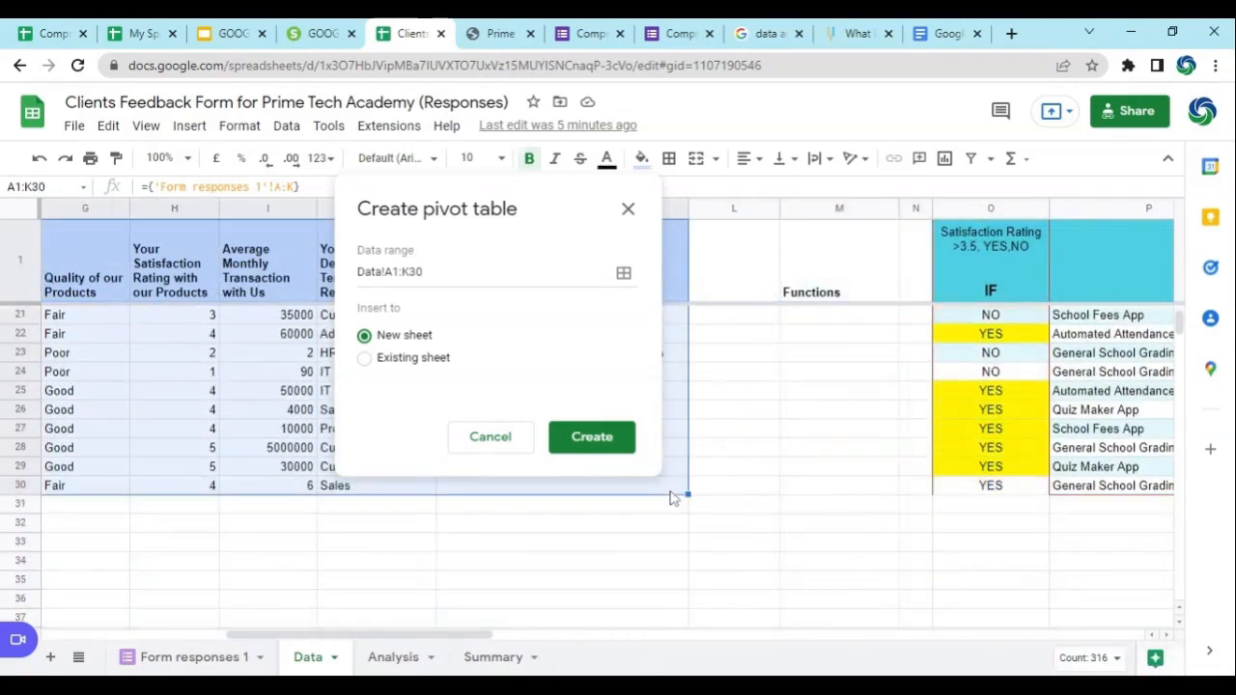
{"action": "left_click_drag", "start_coordinate": [481, 640], "coordinate": [251, 640]}
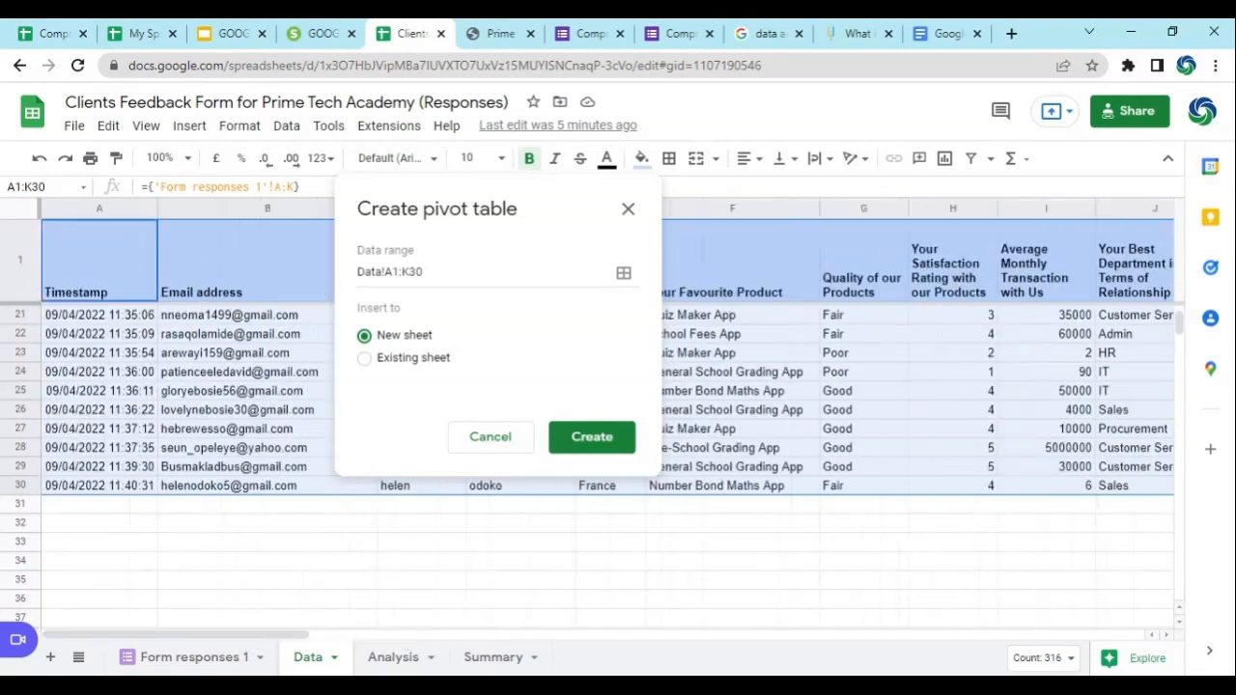
{"action": "left_click_drag", "start_coordinate": [1179, 324], "coordinate": [1174, 300]}
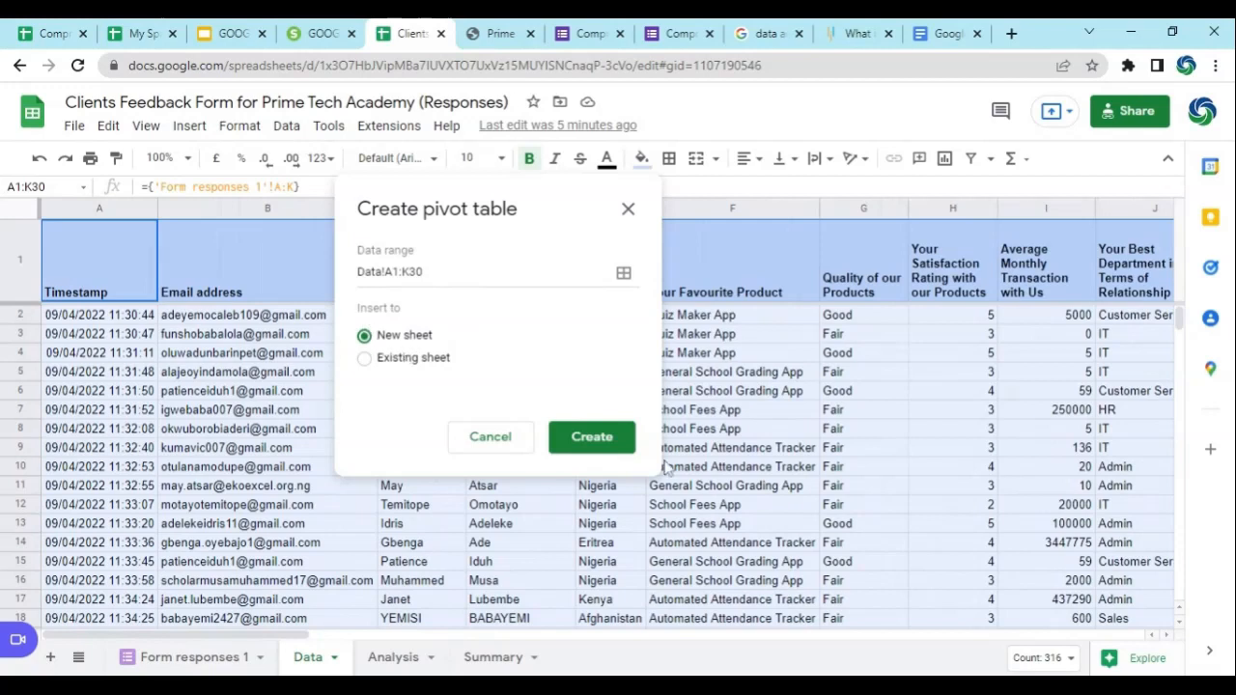
{"action": "left_click", "coordinate": [599, 443]}
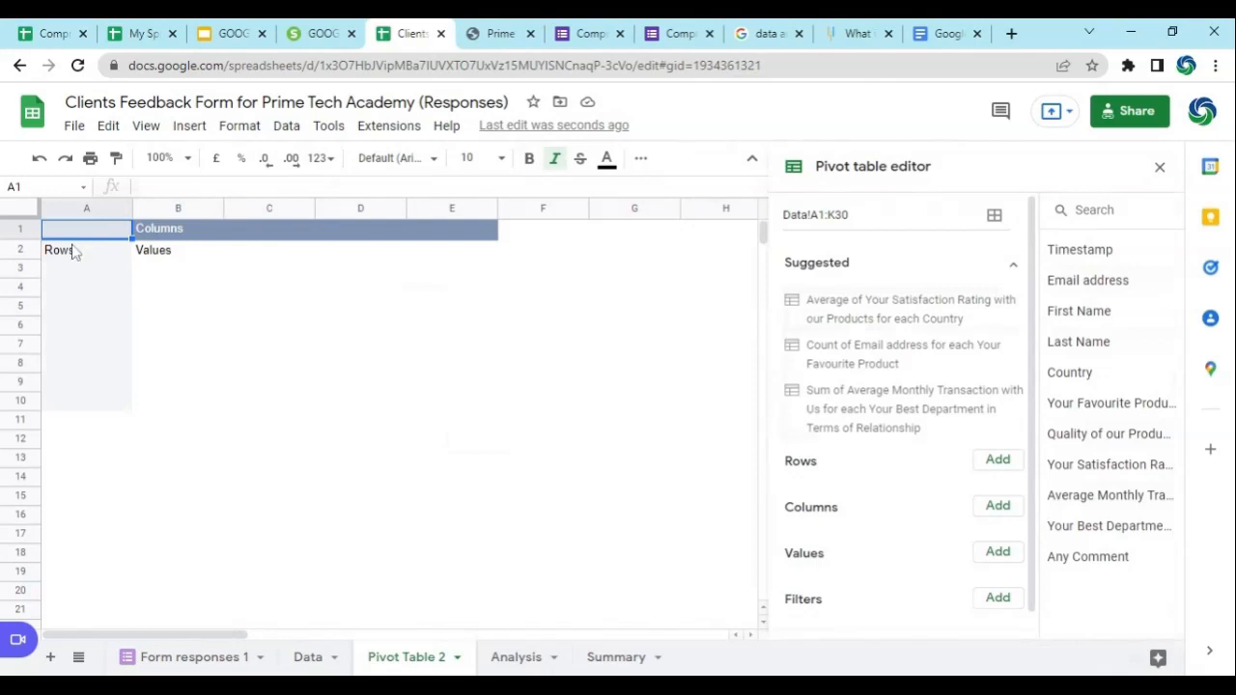
Examine the Rows, Columns and Values areas of the empty pivot table and select a cell outside it.
{"action": "left_click_drag", "start_coordinate": [70, 253], "coordinate": [56, 454]}
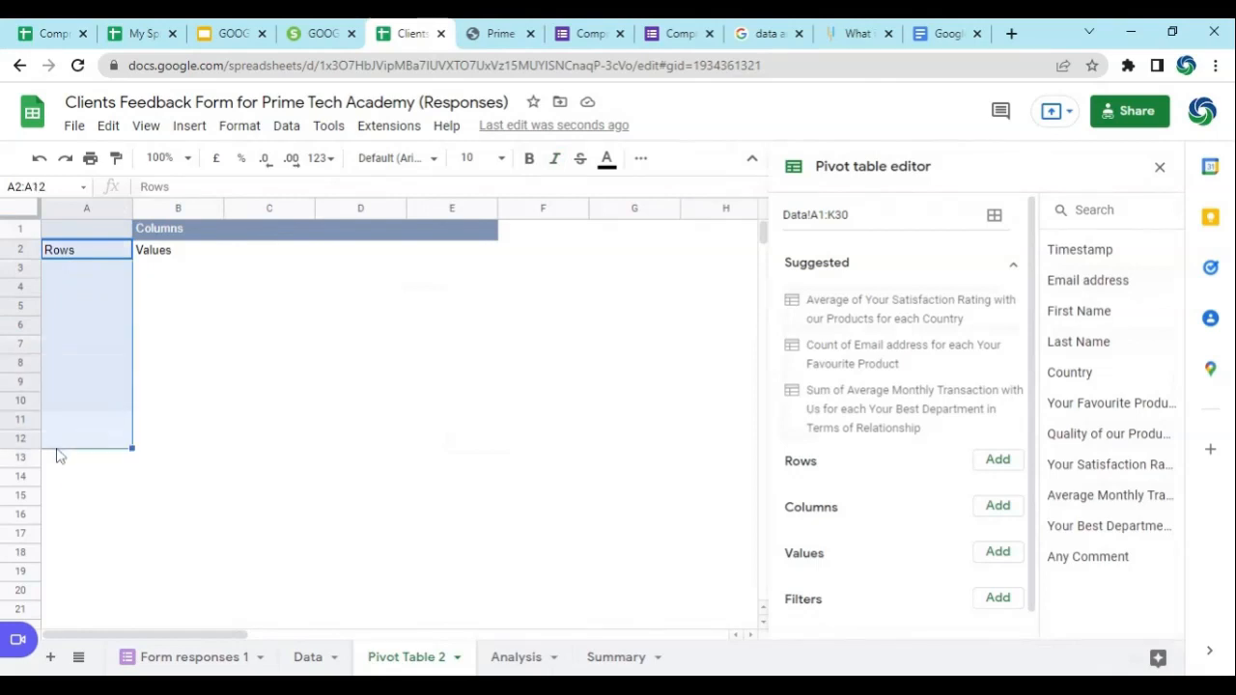
{"action": "left_click_drag", "start_coordinate": [88, 250], "coordinate": [84, 499]}
{"action": "left_click_drag", "start_coordinate": [106, 240], "coordinate": [685, 234]}
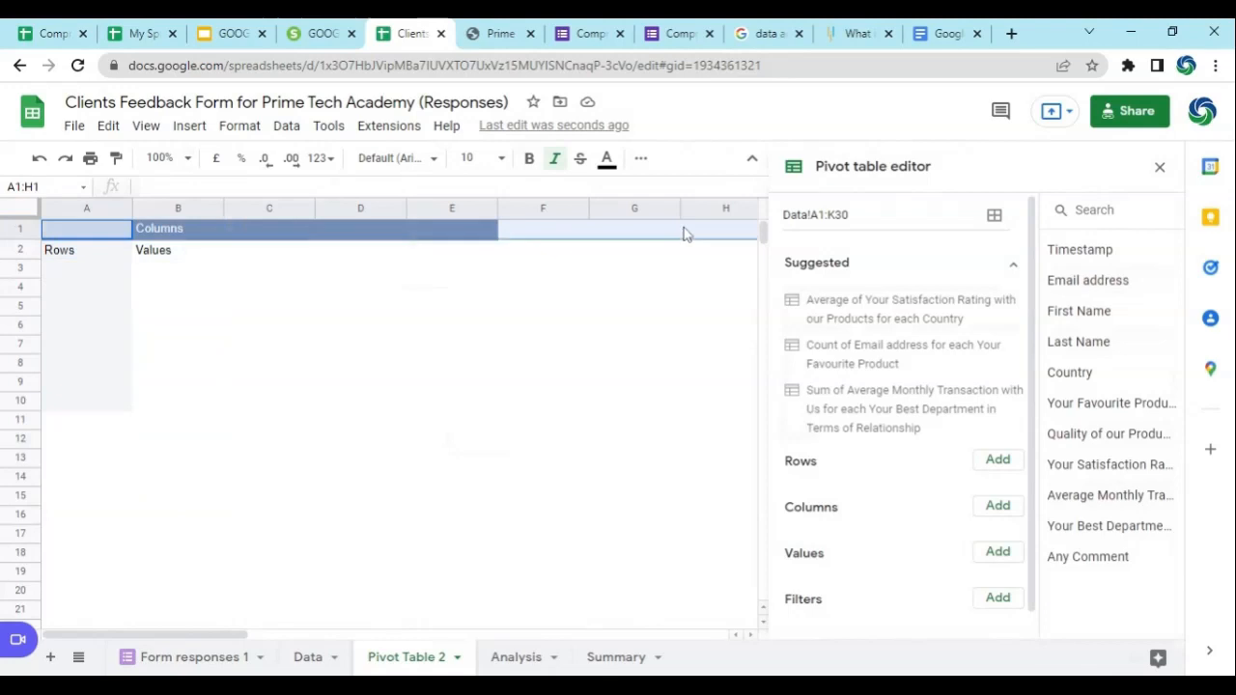
{"action": "left_click", "coordinate": [143, 262]}
{"action": "left_click_drag", "start_coordinate": [150, 254], "coordinate": [458, 410]}
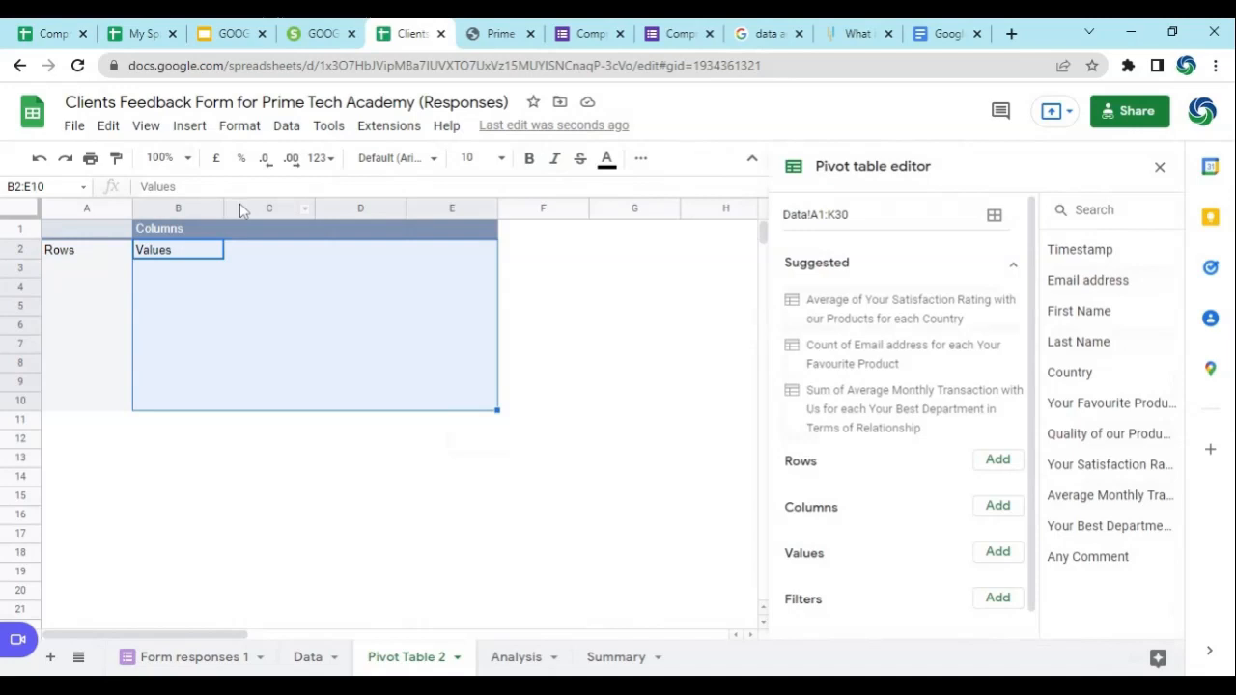
{"action": "left_click_drag", "start_coordinate": [99, 251], "coordinate": [88, 412]}
{"action": "left_click_drag", "start_coordinate": [166, 229], "coordinate": [490, 243]}
{"action": "left_click_drag", "start_coordinate": [162, 253], "coordinate": [490, 405]}
{"action": "left_click", "coordinate": [580, 384]}
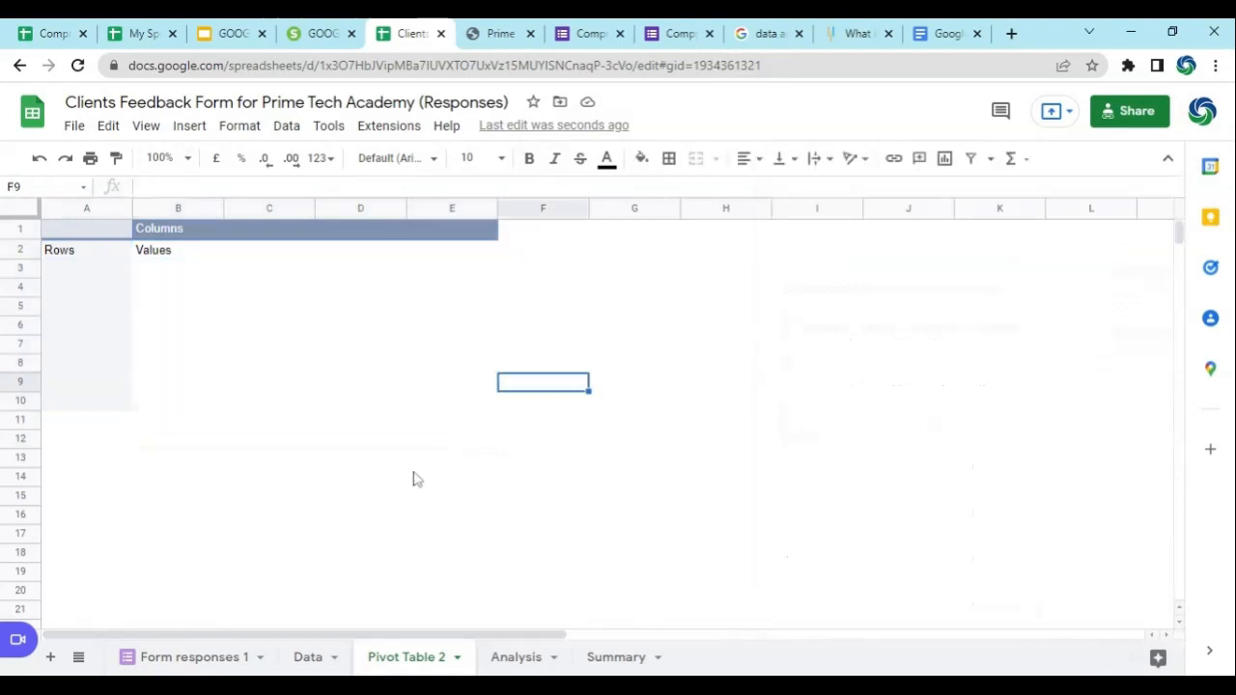
{"action": "left_click", "coordinate": [765, 330]}
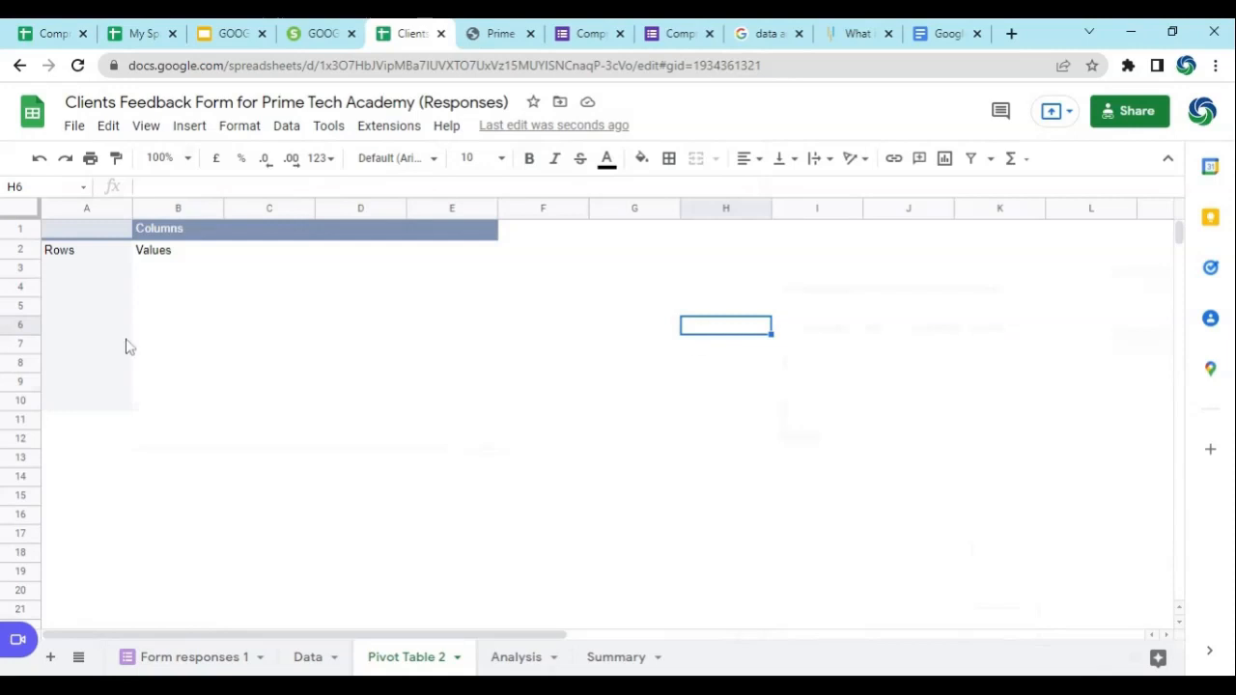
Bring back the pivot table editor and go over the row, column and value areas again.
{"action": "left_click", "coordinate": [96, 309]}
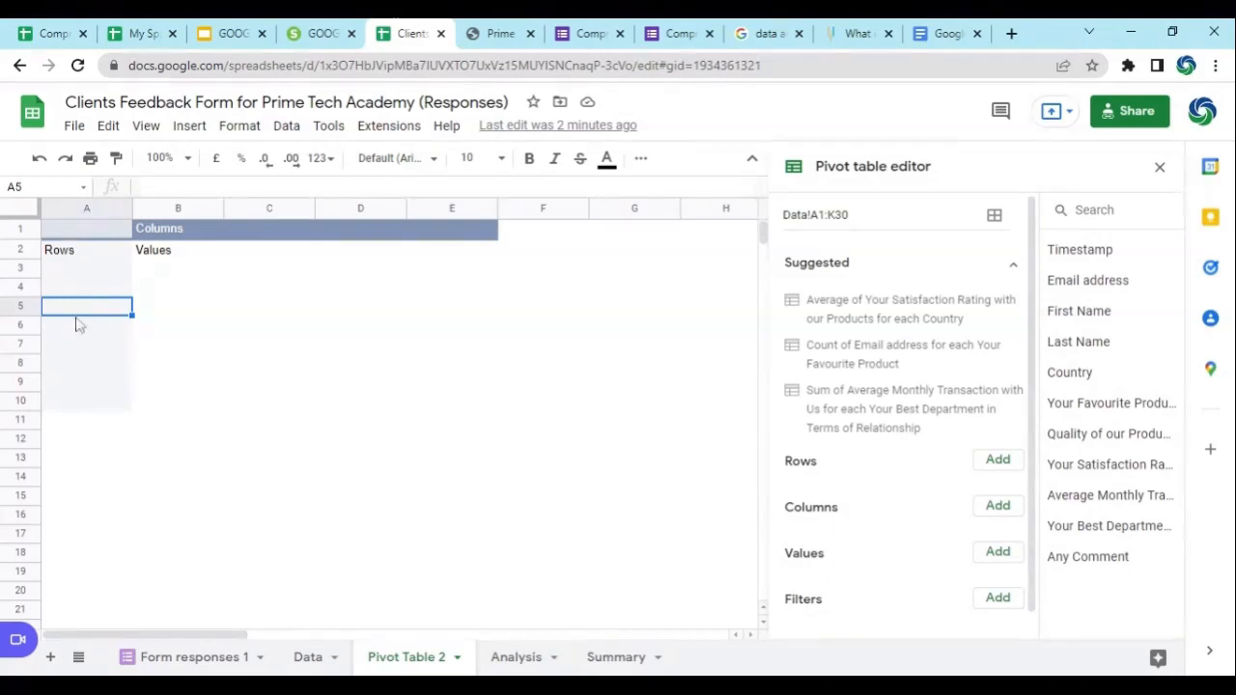
{"action": "left_click_drag", "start_coordinate": [83, 243], "coordinate": [94, 532]}
{"action": "left_click_drag", "start_coordinate": [131, 229], "coordinate": [632, 230]}
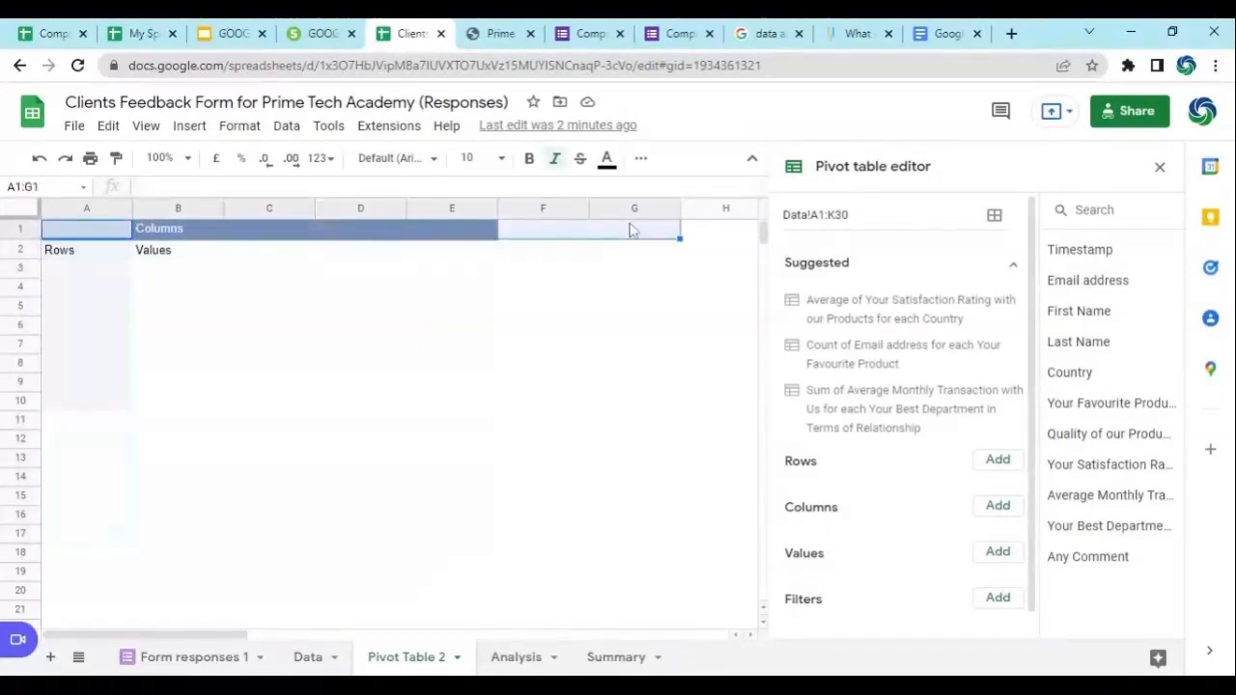
{"action": "left_click_drag", "start_coordinate": [137, 251], "coordinate": [541, 400]}
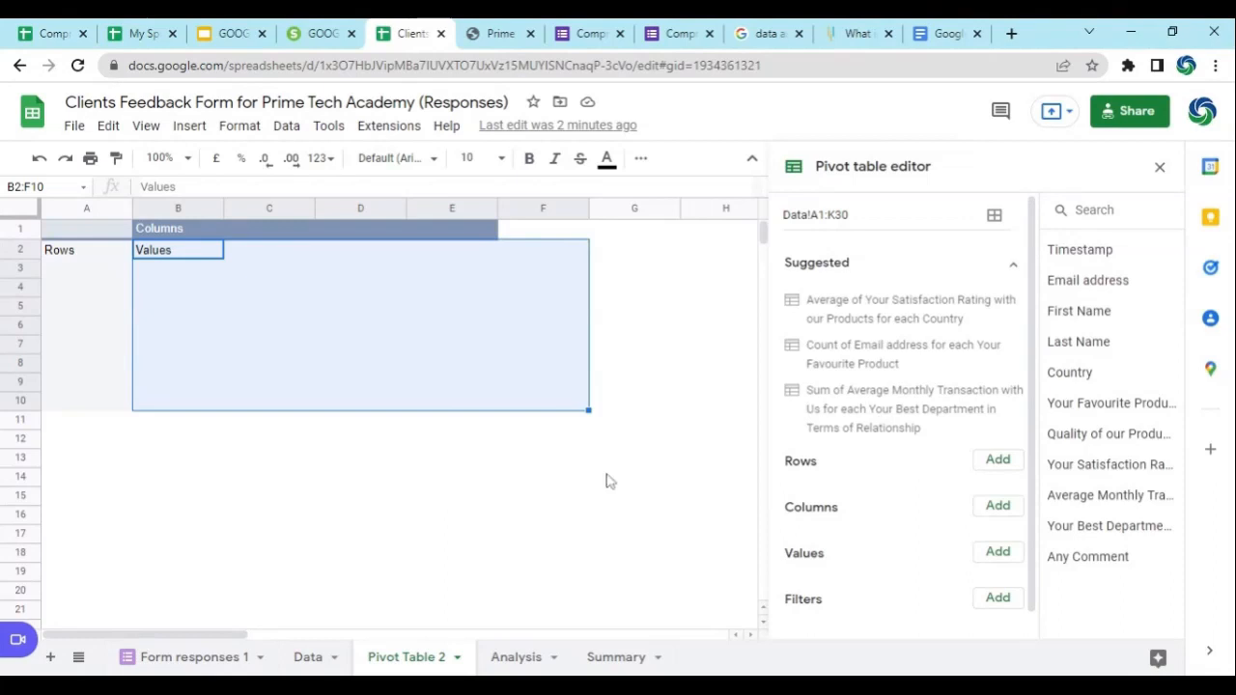
Compare the fields offered for the pivot table's rows with the column headers on the Data sheet, then return to the pivot table.
{"action": "left_click", "coordinate": [999, 461]}
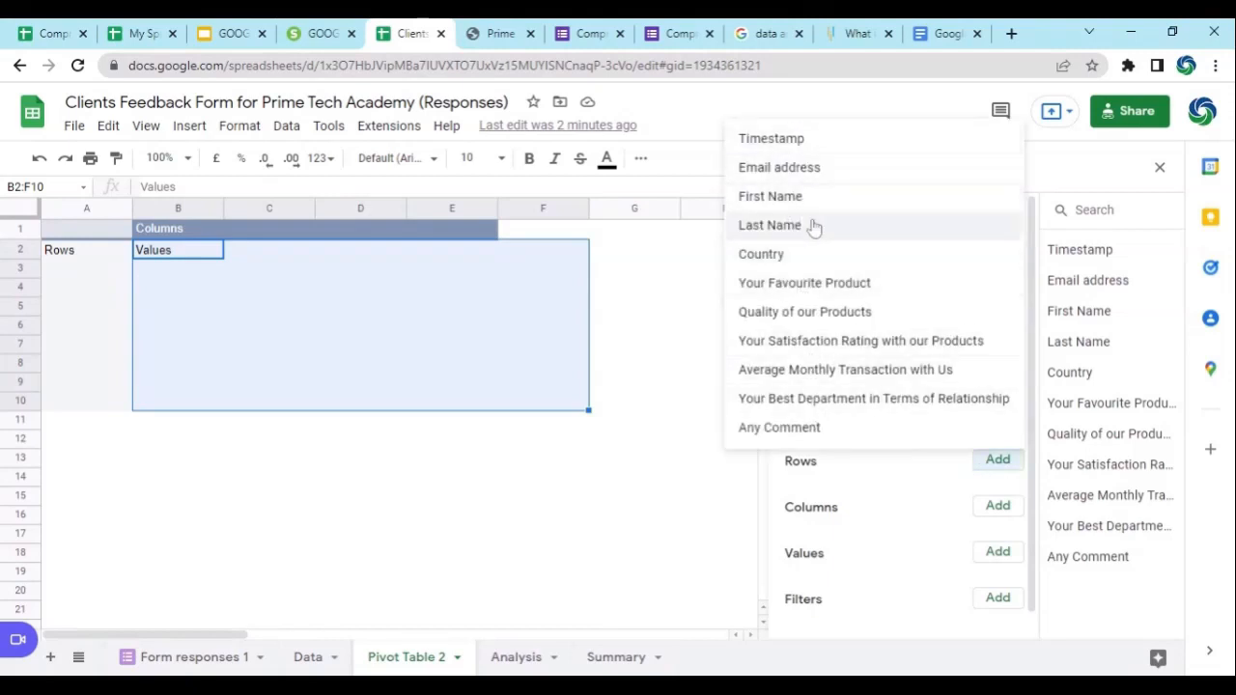
{"action": "double_click", "coordinate": [311, 658]}
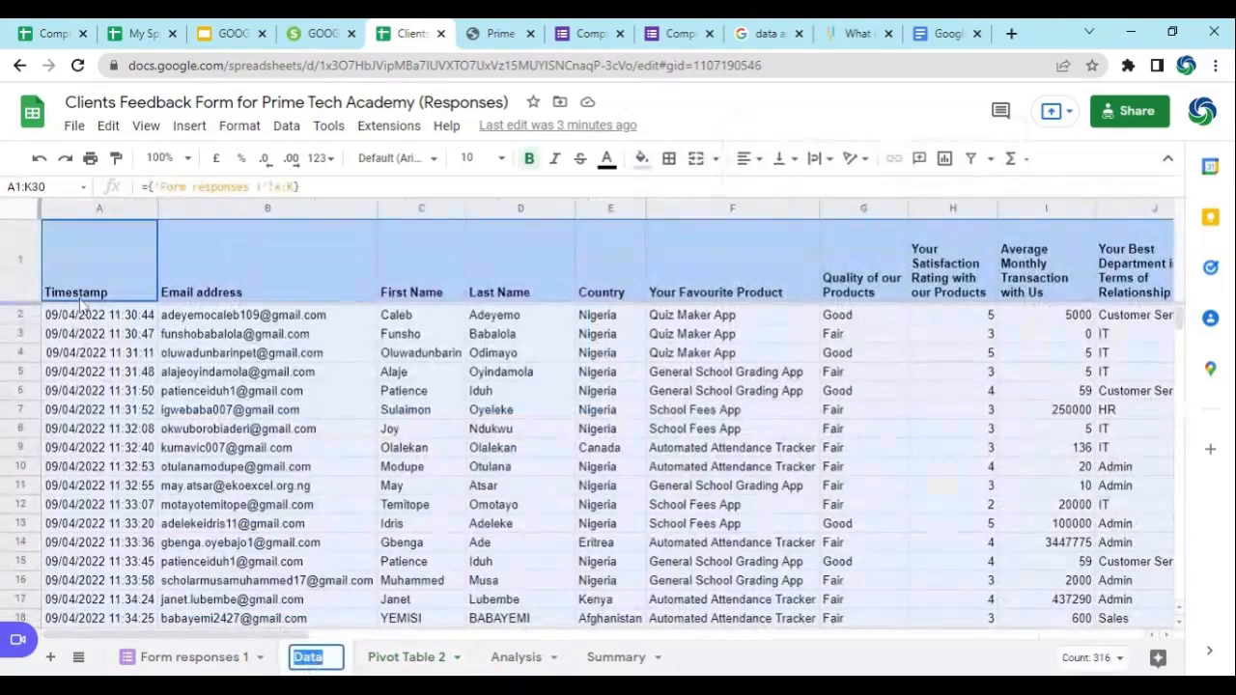
{"action": "left_click", "coordinate": [217, 281]}
{"action": "left_click", "coordinate": [131, 280]}
{"action": "left_click", "coordinate": [242, 284]}
{"action": "left_click", "coordinate": [440, 281]}
{"action": "left_click", "coordinate": [147, 274]}
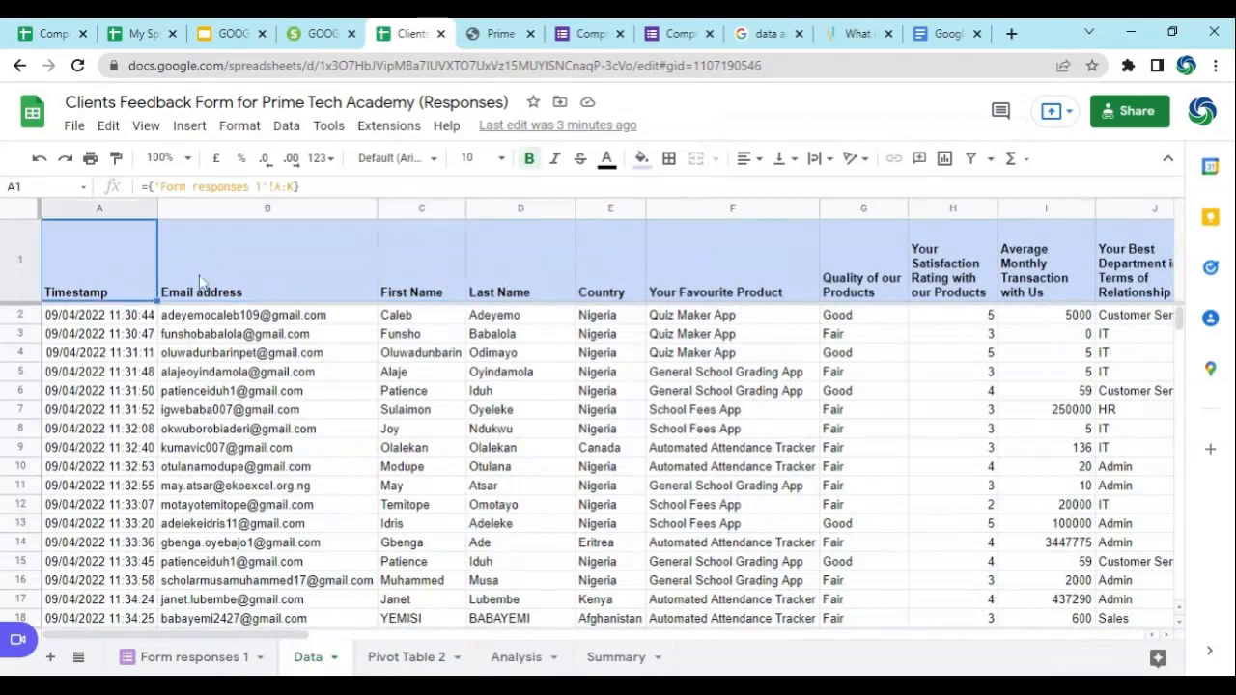
{"action": "left_click", "coordinate": [353, 272]}
{"action": "left_click", "coordinate": [419, 276]}
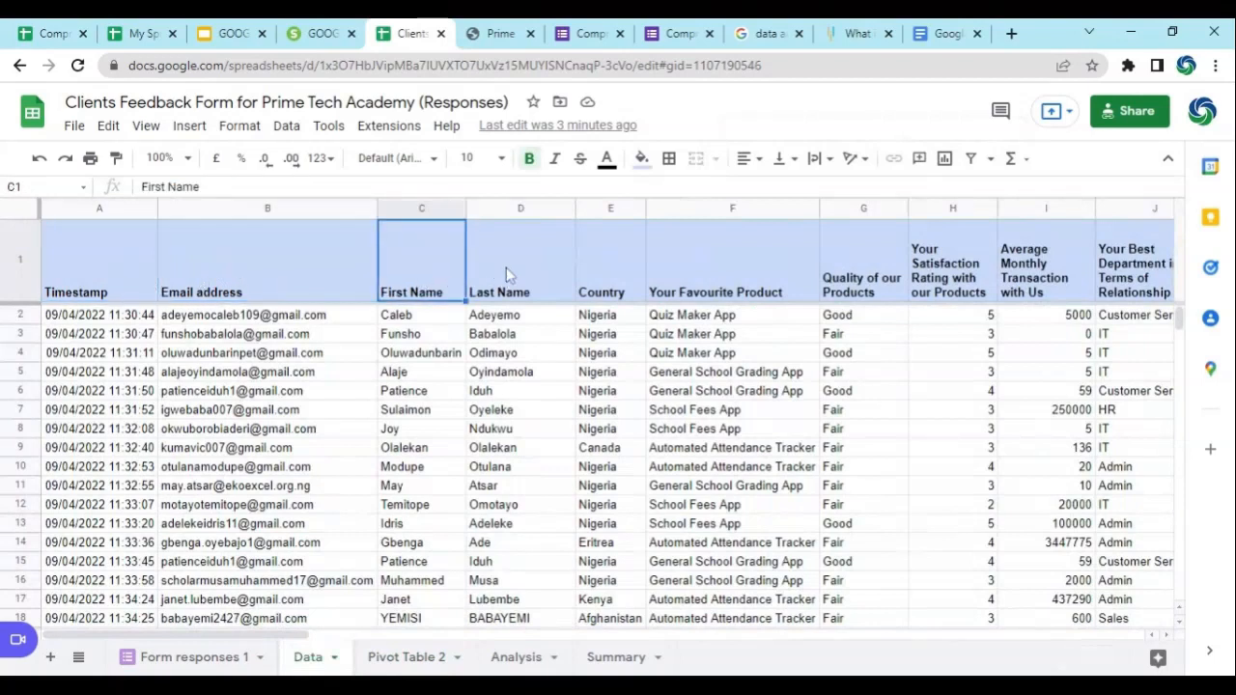
{"action": "left_click", "coordinate": [506, 269]}
{"action": "left_click", "coordinate": [600, 268]}
{"action": "left_click", "coordinate": [731, 270]}
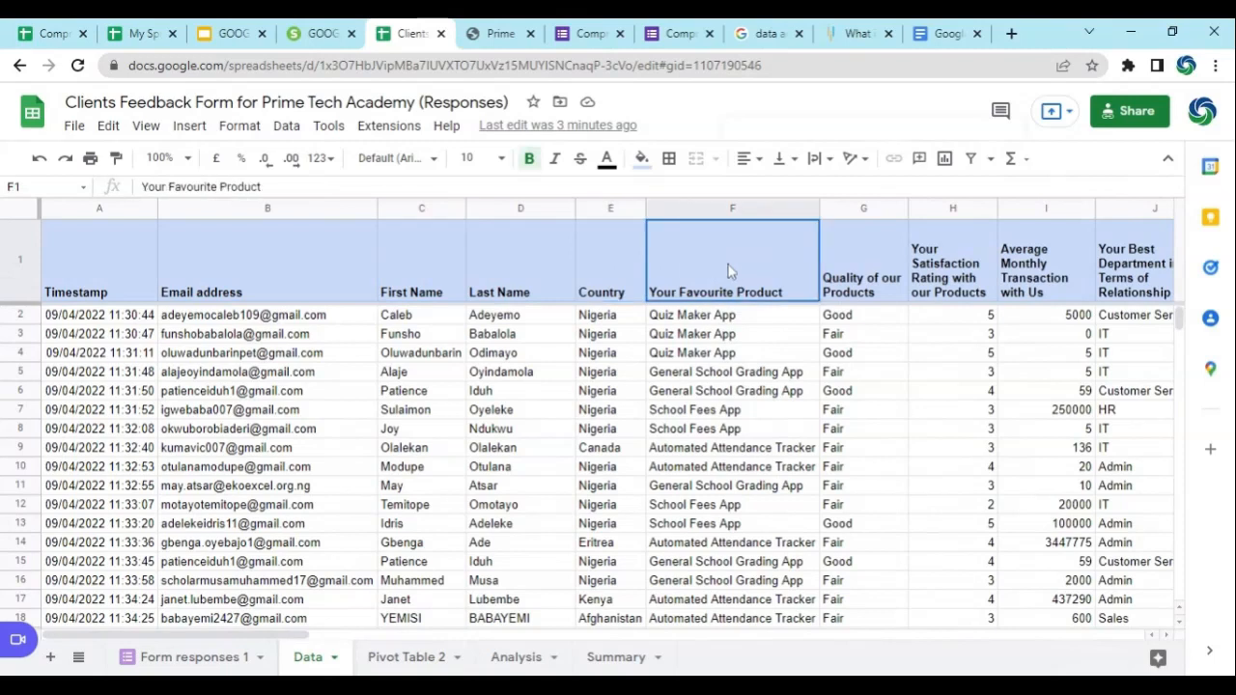
{"action": "left_click", "coordinate": [905, 263]}
{"action": "left_click", "coordinate": [1021, 253]}
{"action": "left_click", "coordinate": [1106, 263]}
{"action": "left_click", "coordinate": [423, 656]}
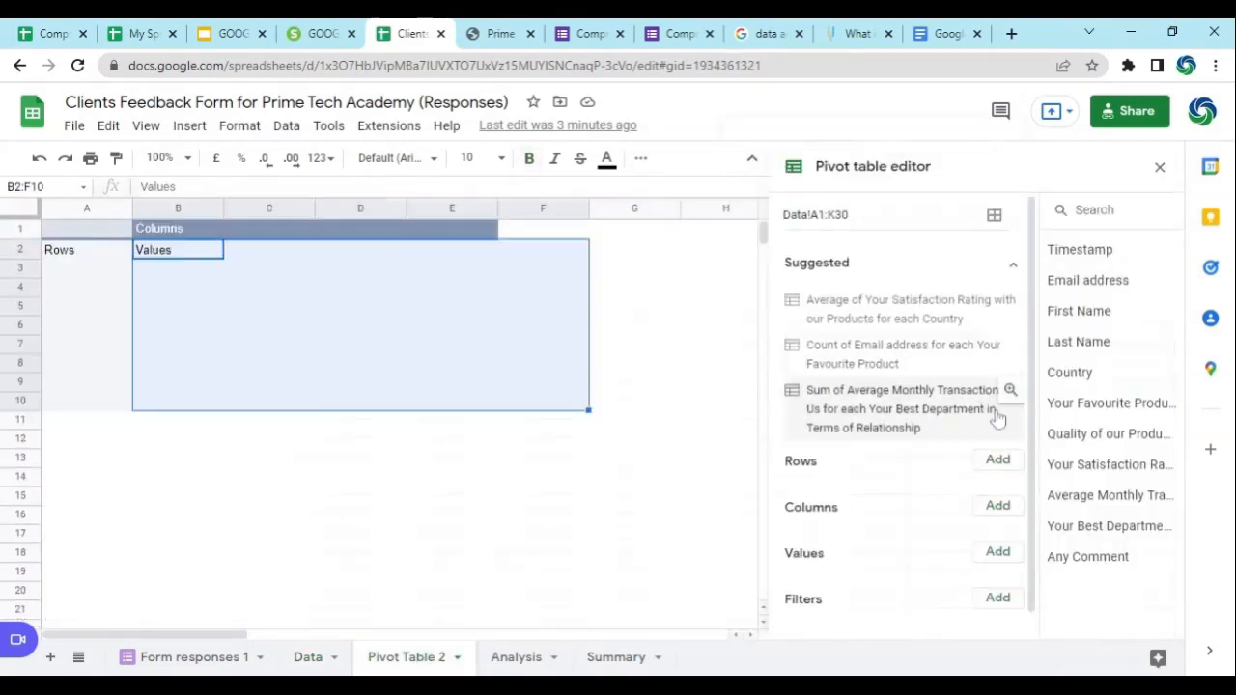
Add Country as the pivot table's row field and compare it with the Data sheet.
{"action": "left_click", "coordinate": [998, 460]}
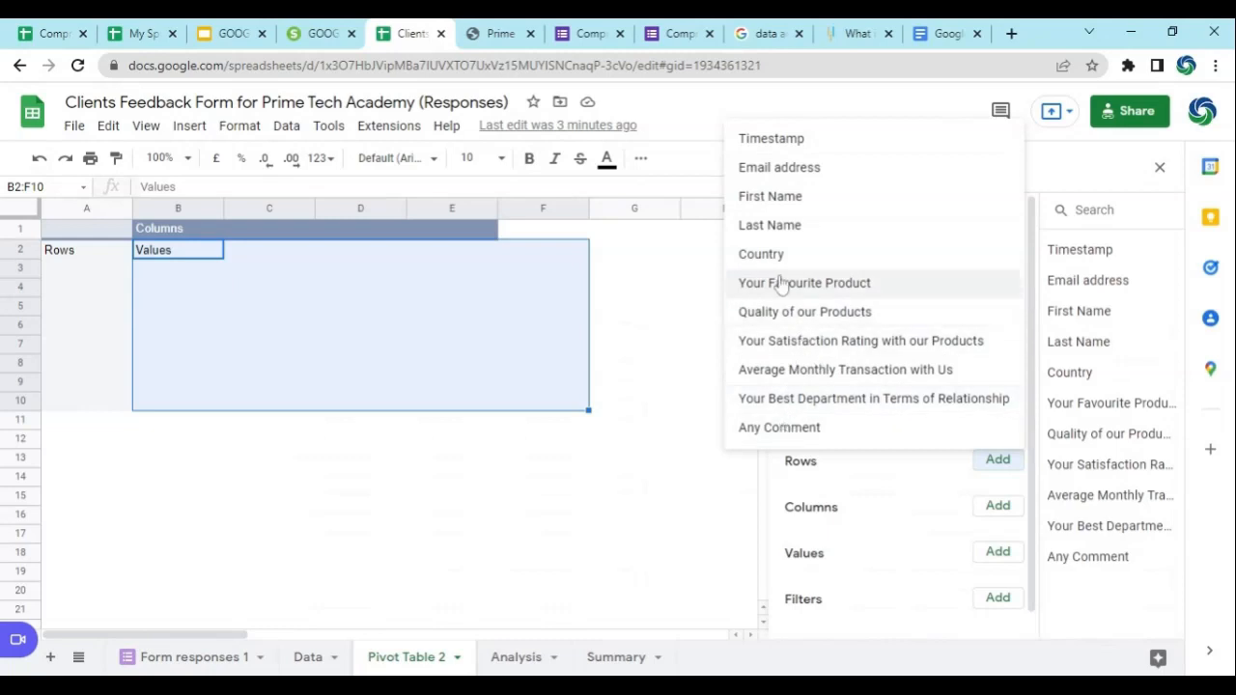
{"action": "left_click", "coordinate": [761, 254]}
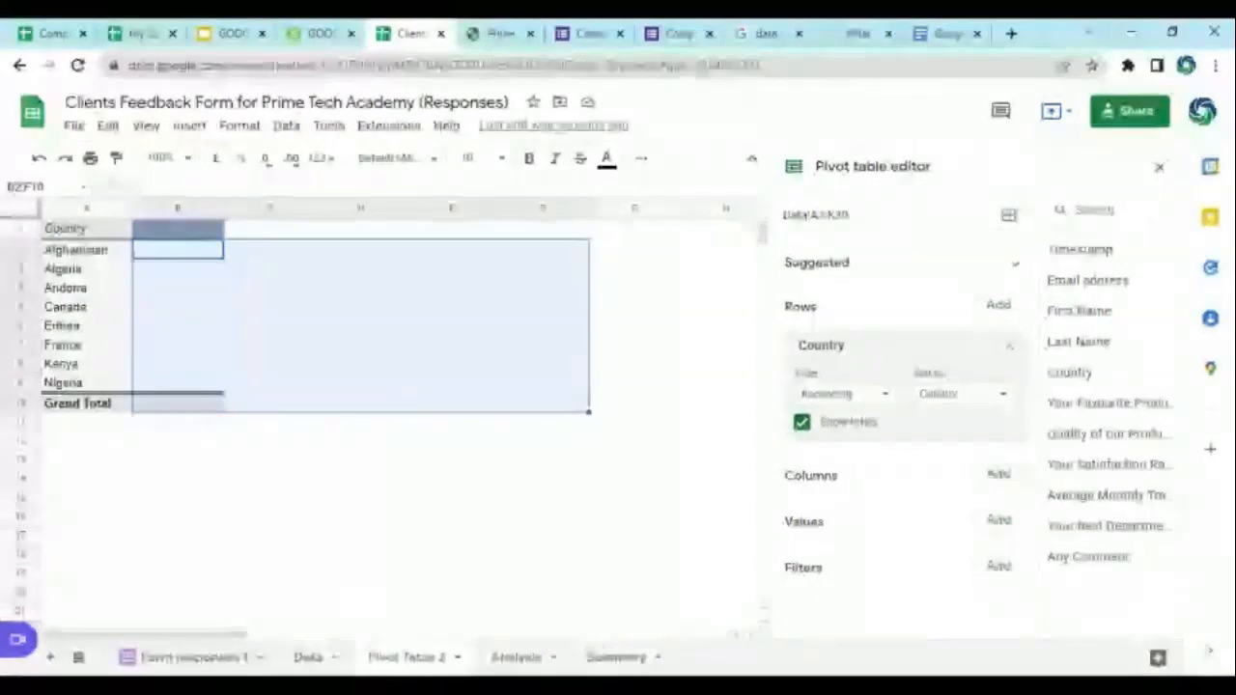
{"action": "left_click", "coordinate": [305, 658]}
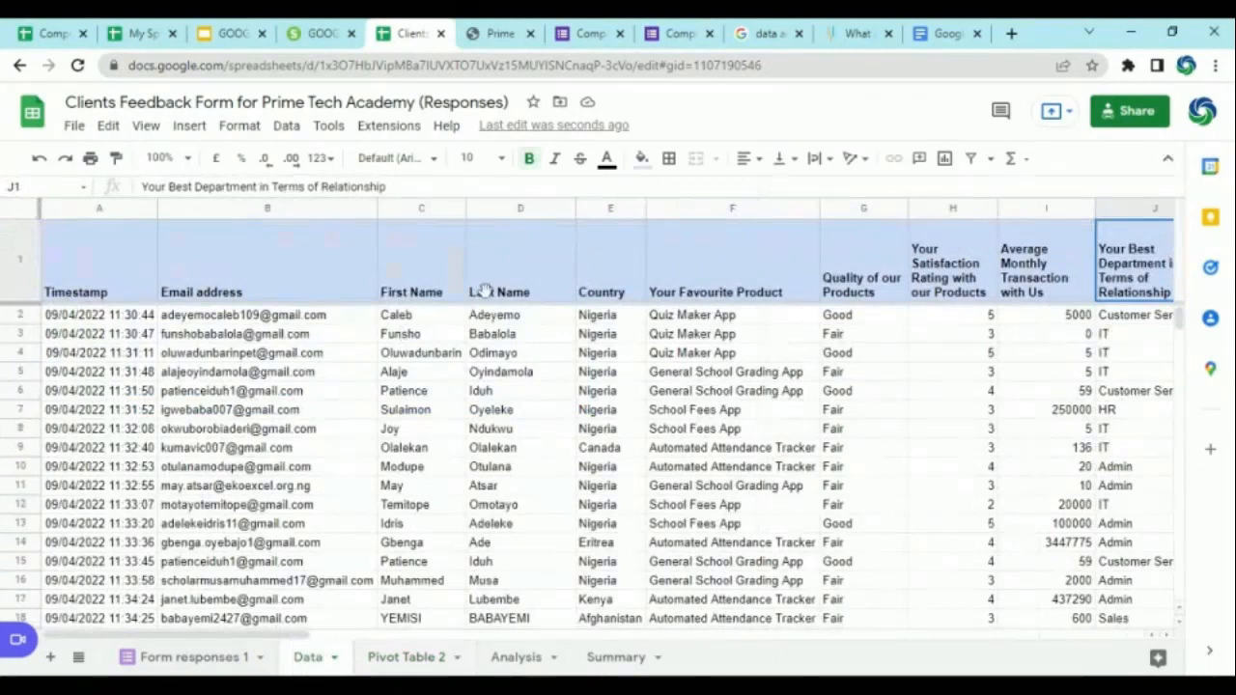
{"action": "left_click", "coordinate": [407, 658]}
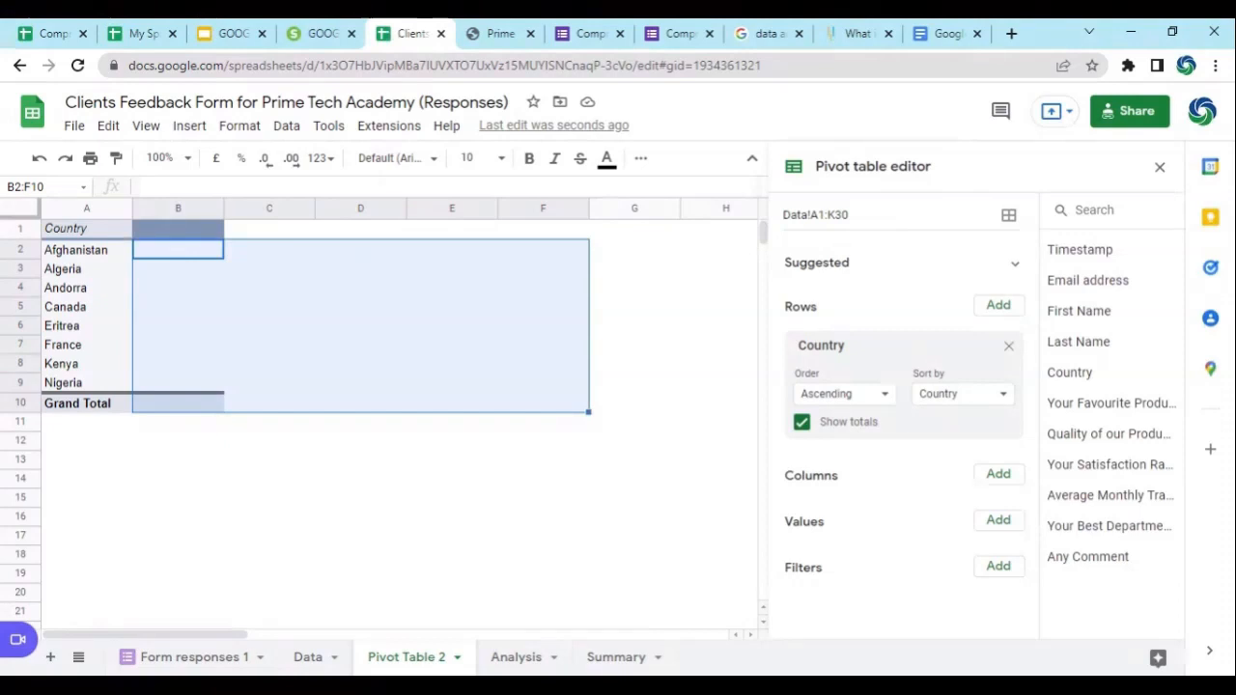
Review the country names listed in the pivot table's rows.
{"action": "left_click", "coordinate": [98, 254]}
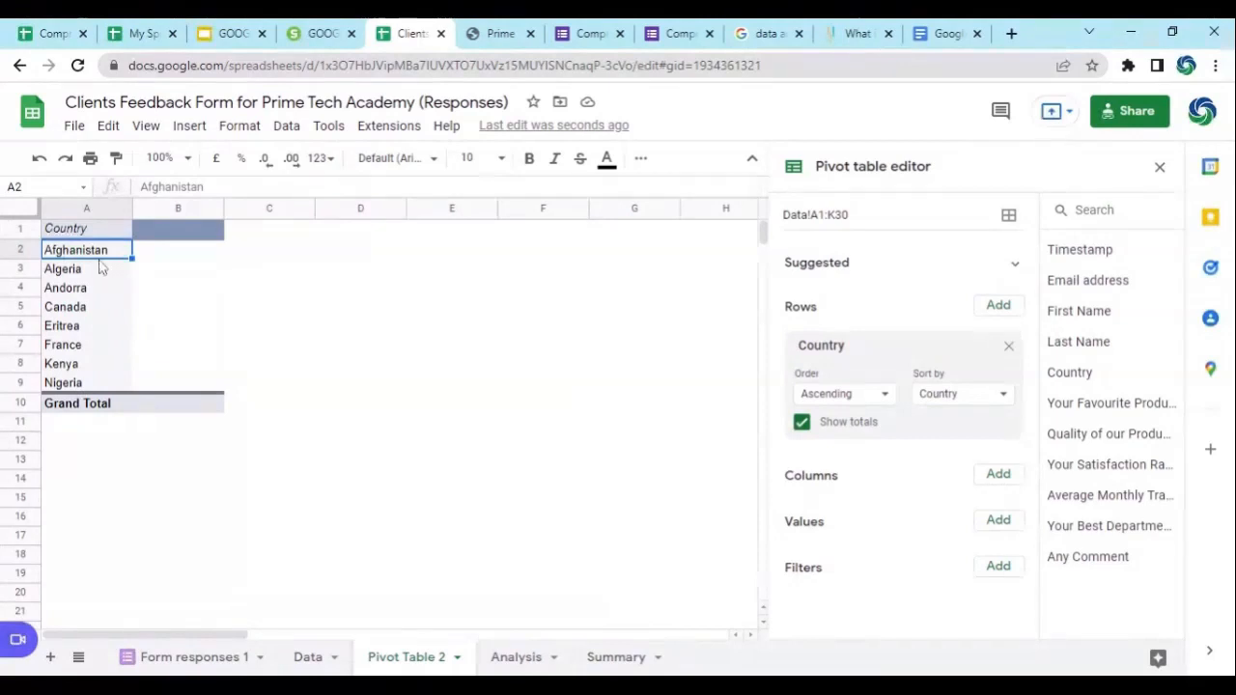
{"action": "left_click", "coordinate": [76, 381]}
{"action": "left_click", "coordinate": [77, 365]}
{"action": "left_click", "coordinate": [84, 326]}
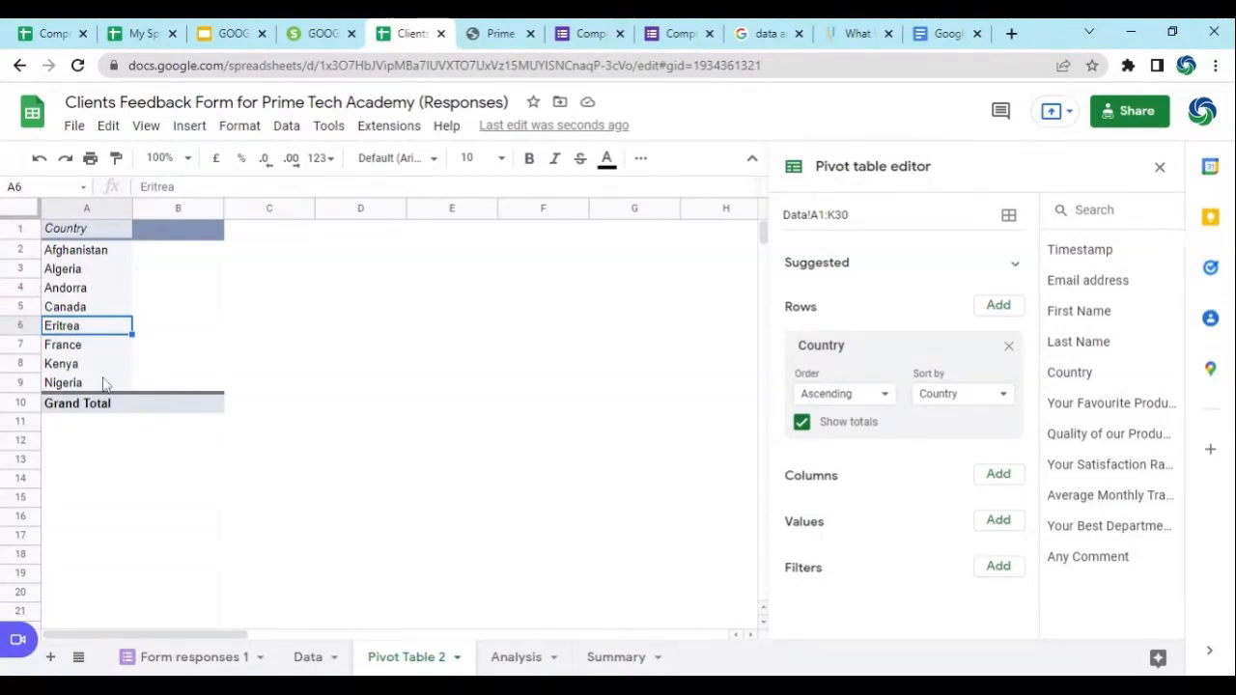
{"action": "left_click", "coordinate": [76, 253]}
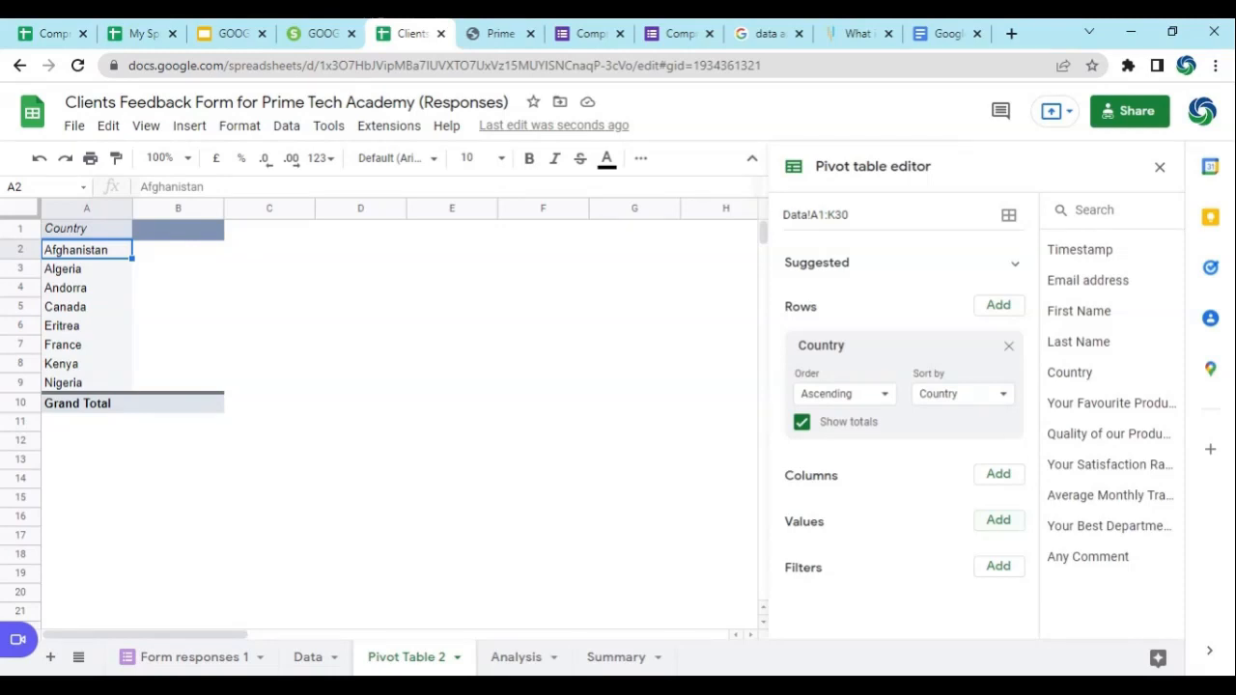
Add Country as the pivot table's value field and sort the rows in descending order by COUNTA of Country.
{"action": "left_click", "coordinate": [999, 520]}
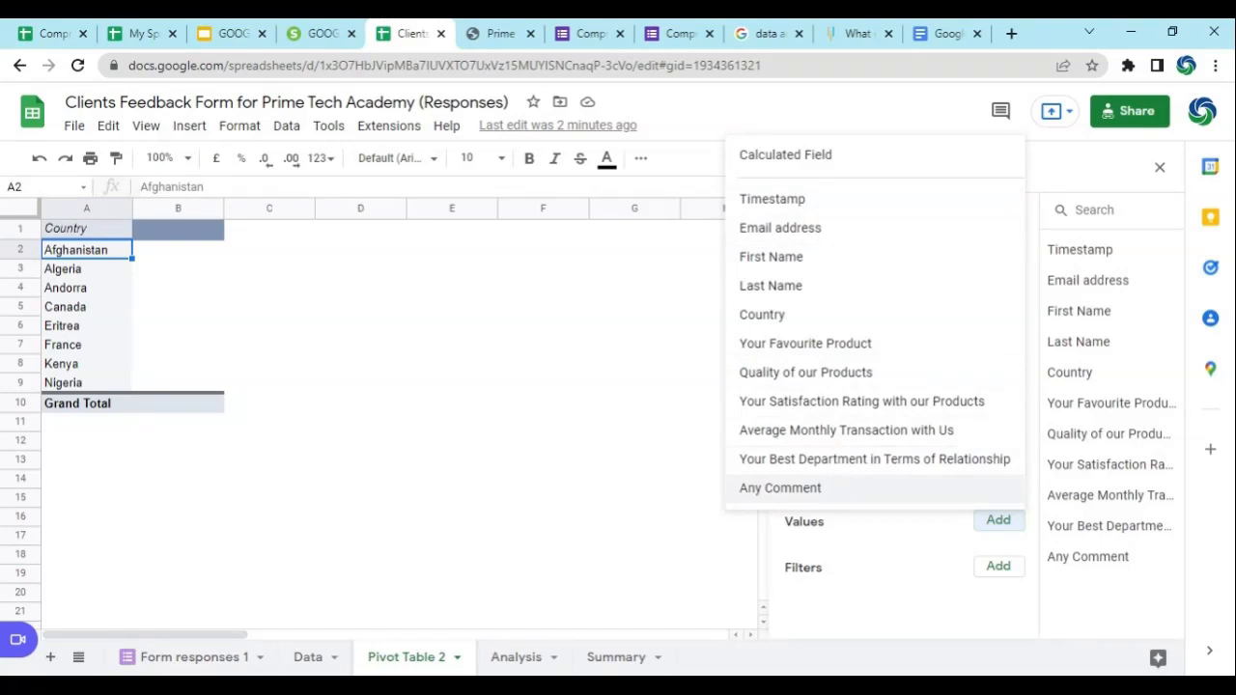
{"action": "left_click", "coordinate": [763, 315]}
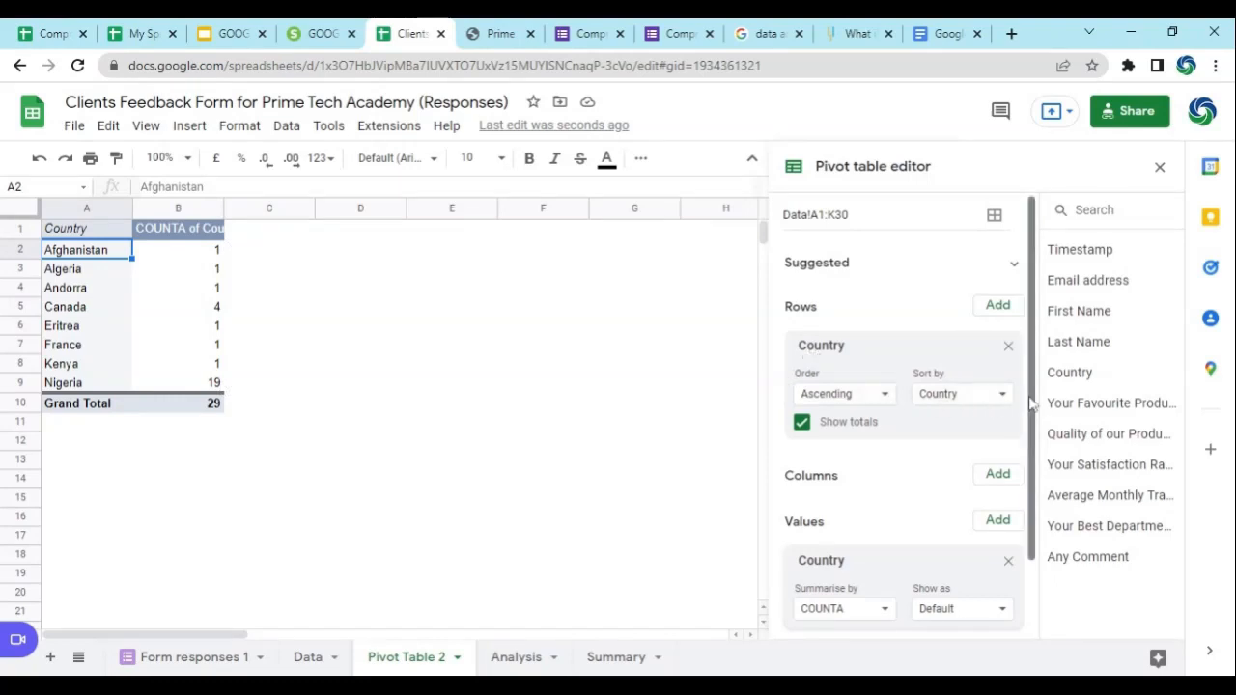
{"action": "scroll", "coordinate": [1035, 408], "scroll_direction": "down", "scroll_amount": 1}
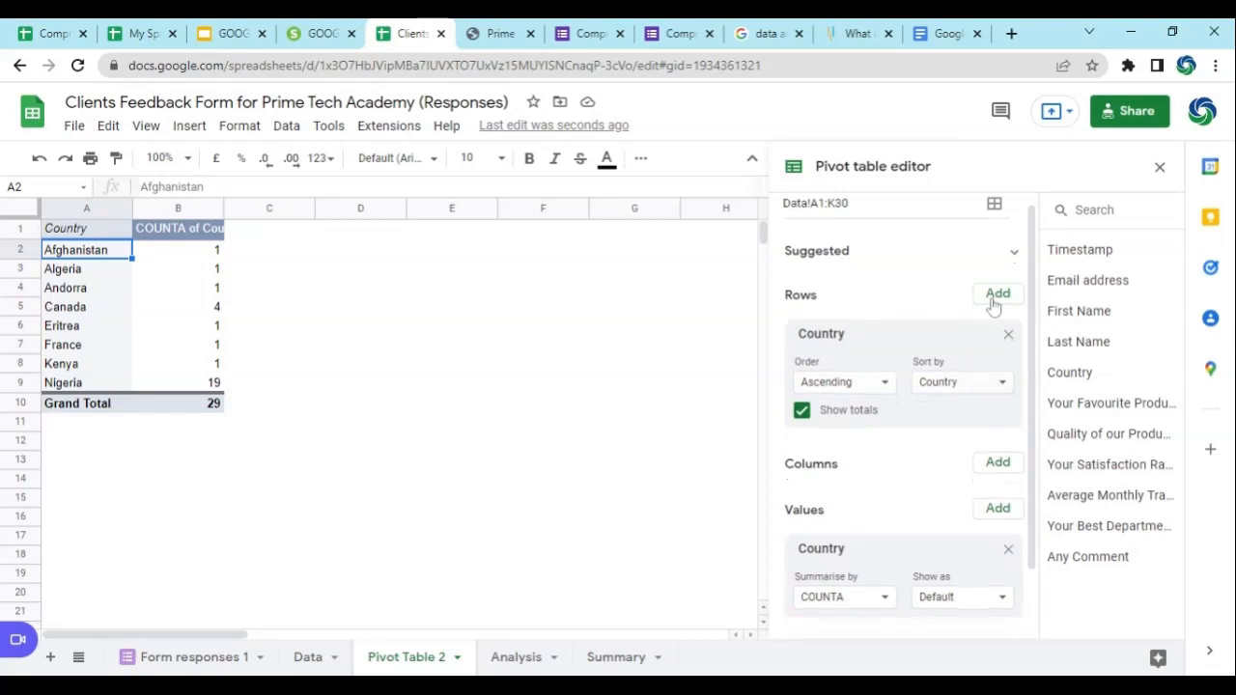
{"action": "left_click", "coordinate": [888, 386]}
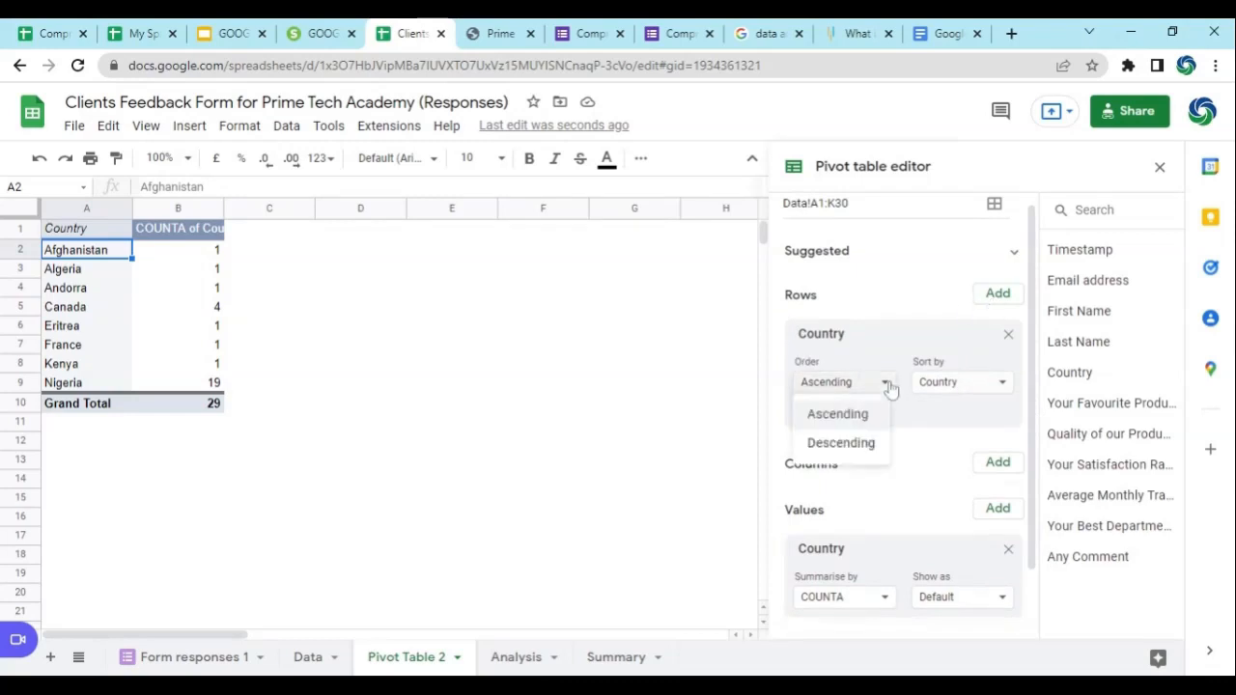
{"action": "left_click", "coordinate": [868, 442]}
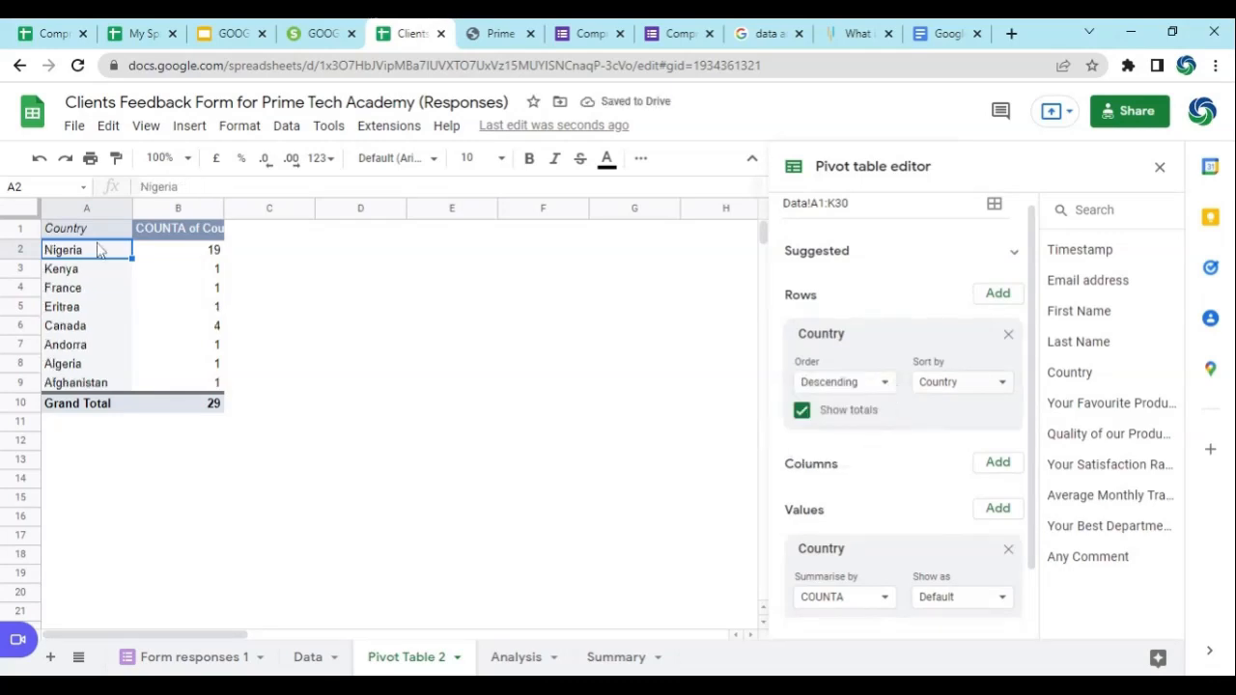
{"action": "left_click", "coordinate": [1003, 386]}
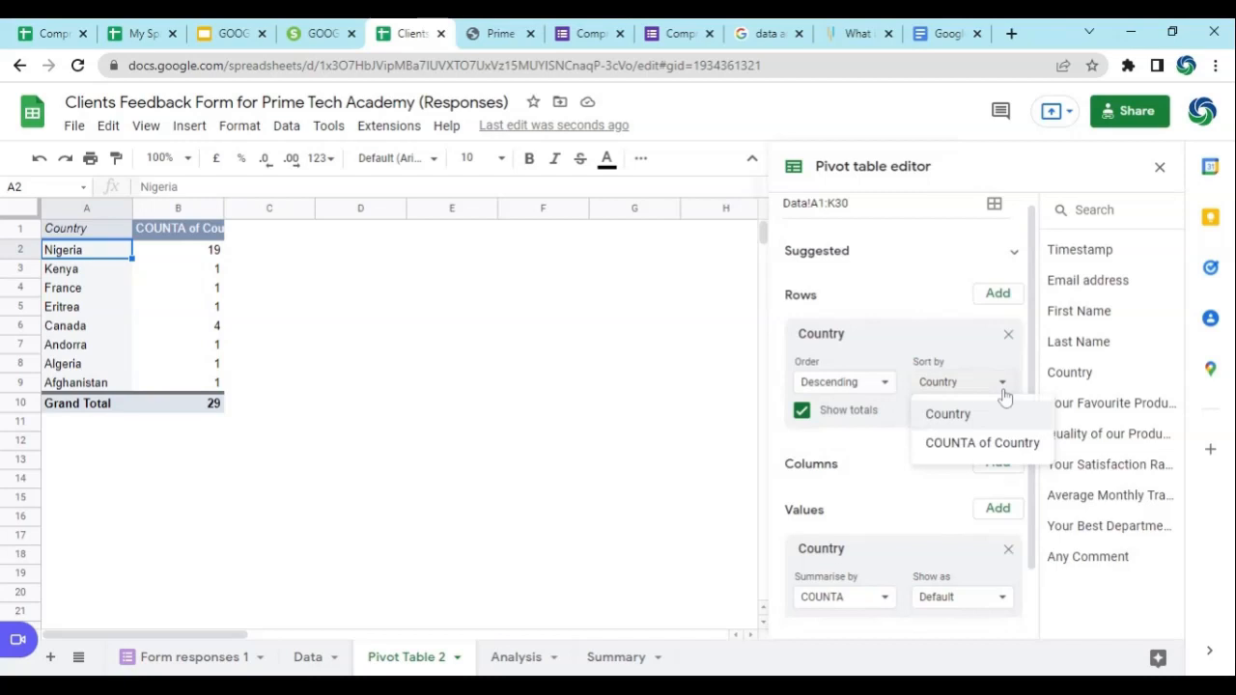
{"action": "left_click", "coordinate": [977, 452]}
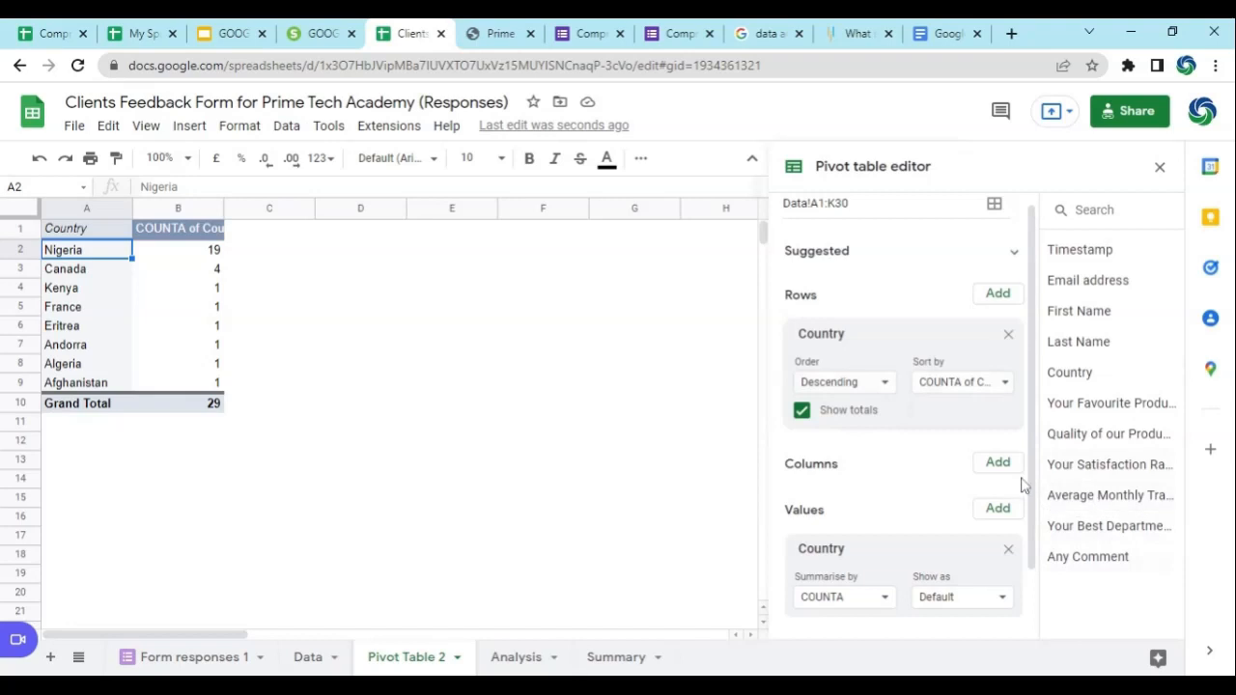
Review the summary functions offered for the pivot table's Country value, keeping COUNTA.
{"action": "left_click_drag", "start_coordinate": [1030, 480], "coordinate": [1041, 554]}
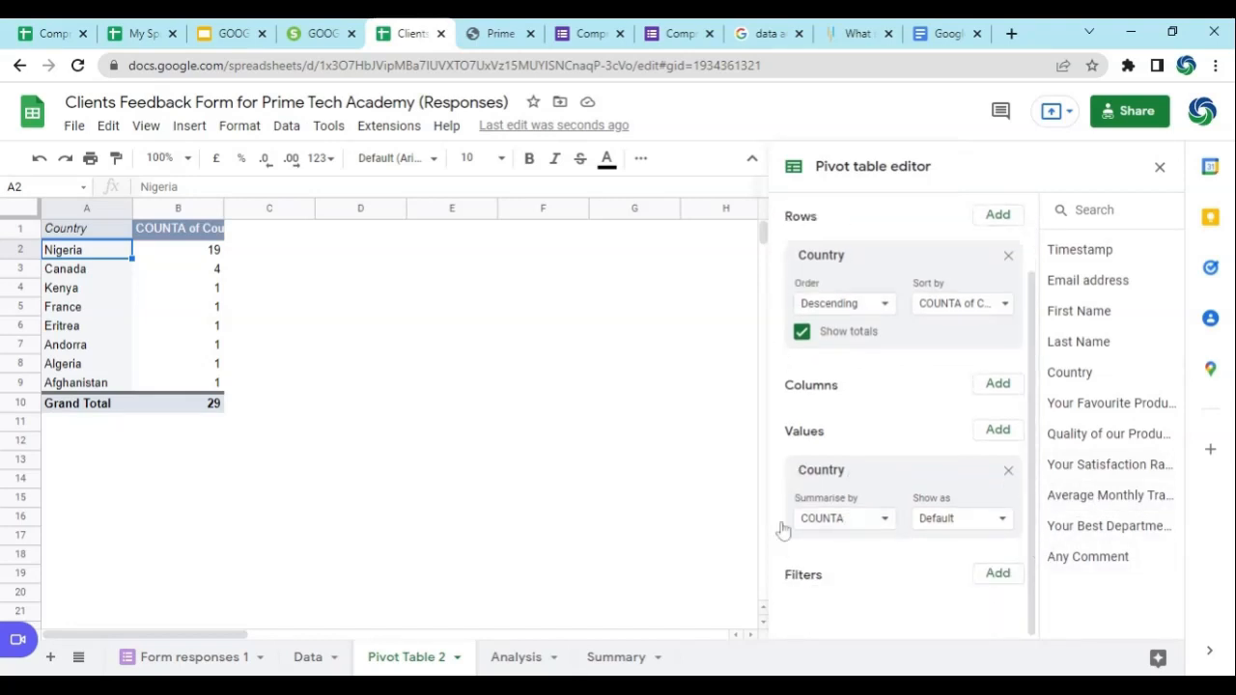
{"action": "left_click", "coordinate": [884, 519]}
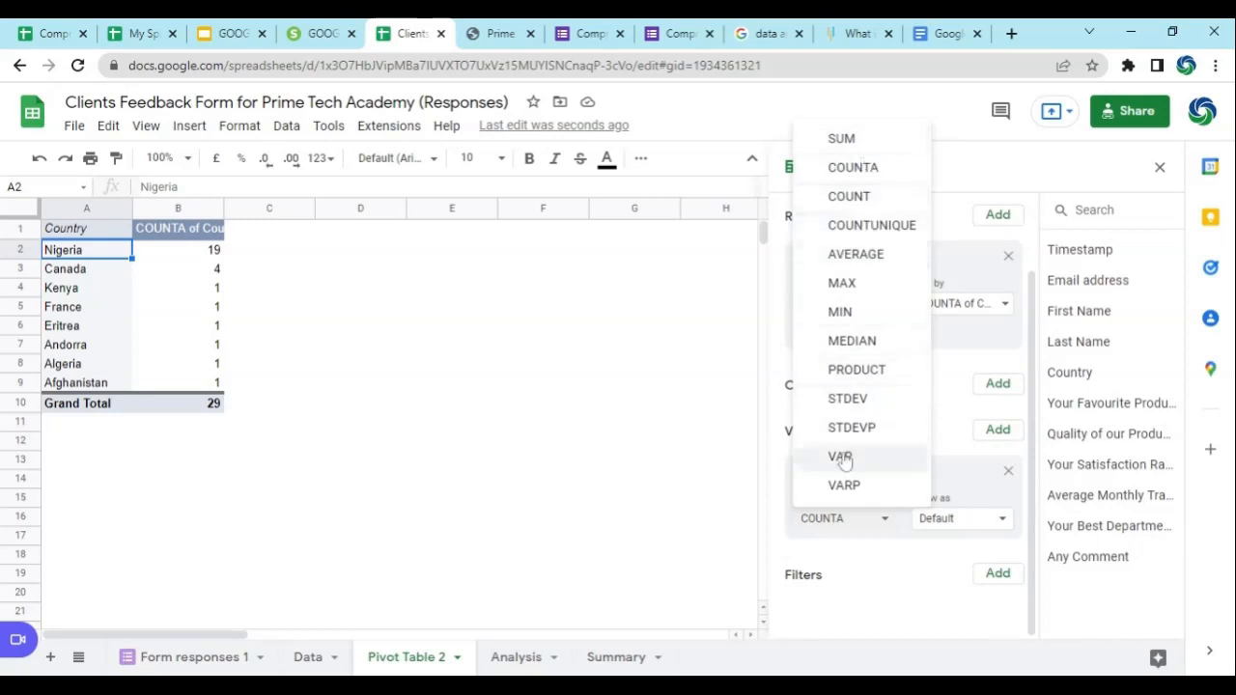
{"action": "left_click", "coordinate": [858, 534]}
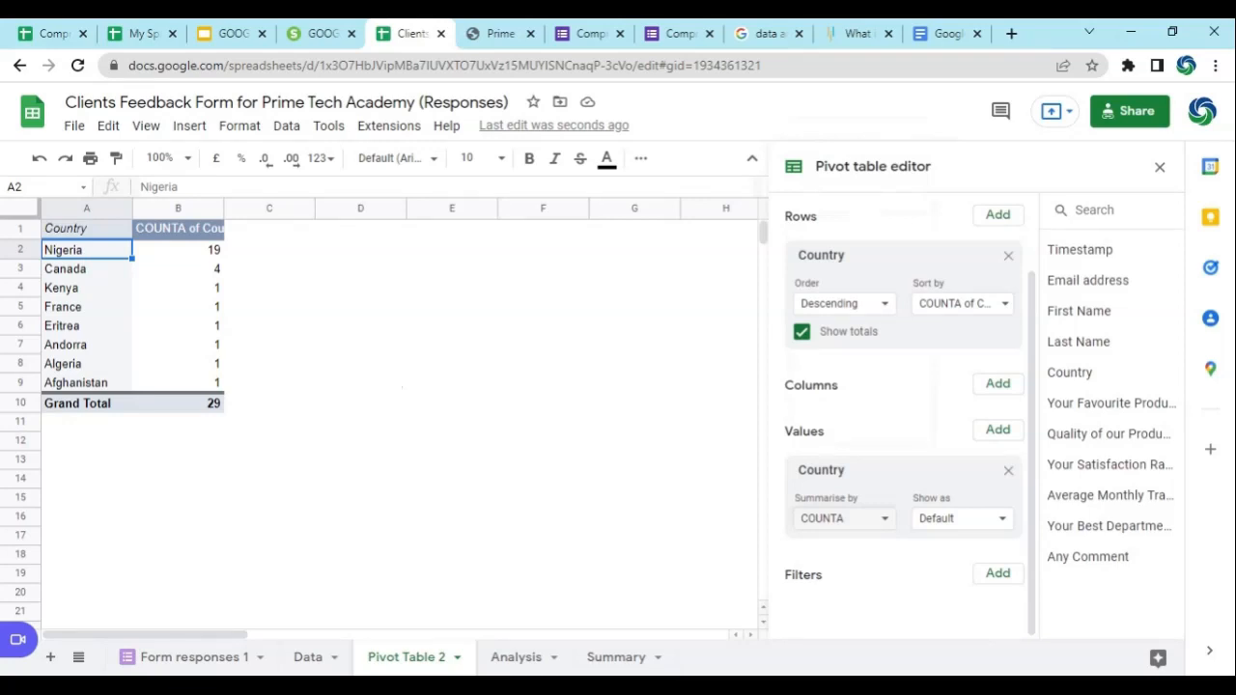
{"action": "left_click", "coordinate": [312, 660]}
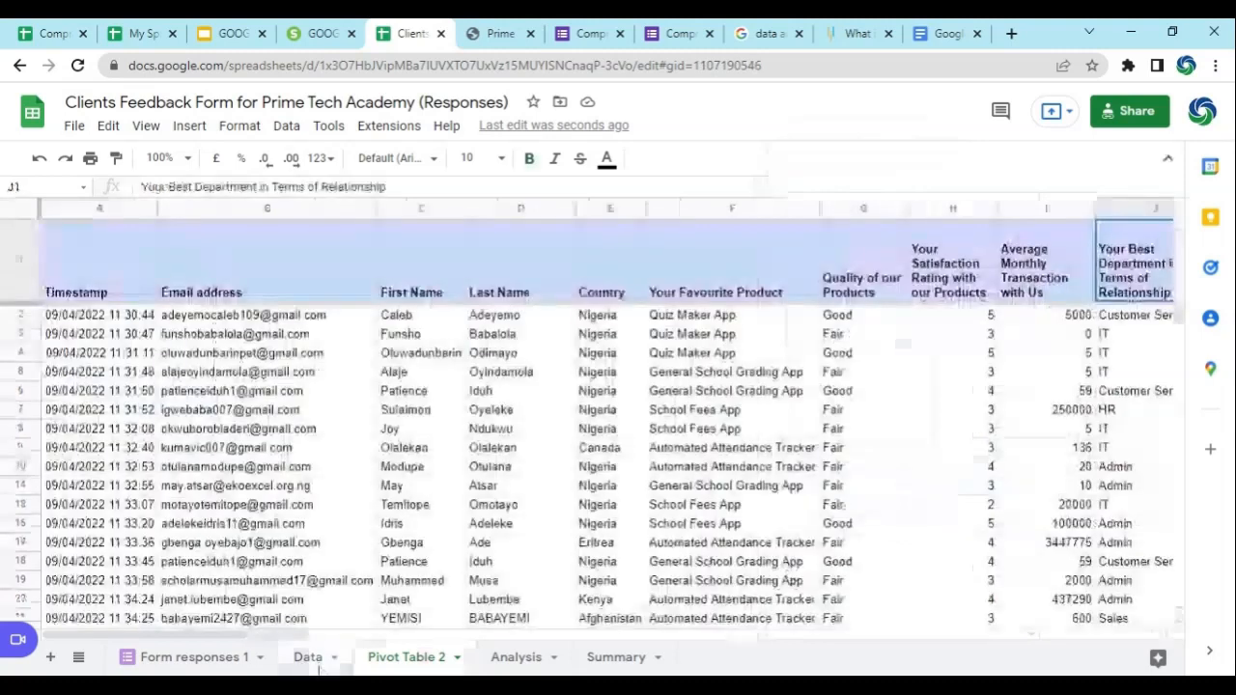
{"action": "left_click", "coordinate": [198, 131]}
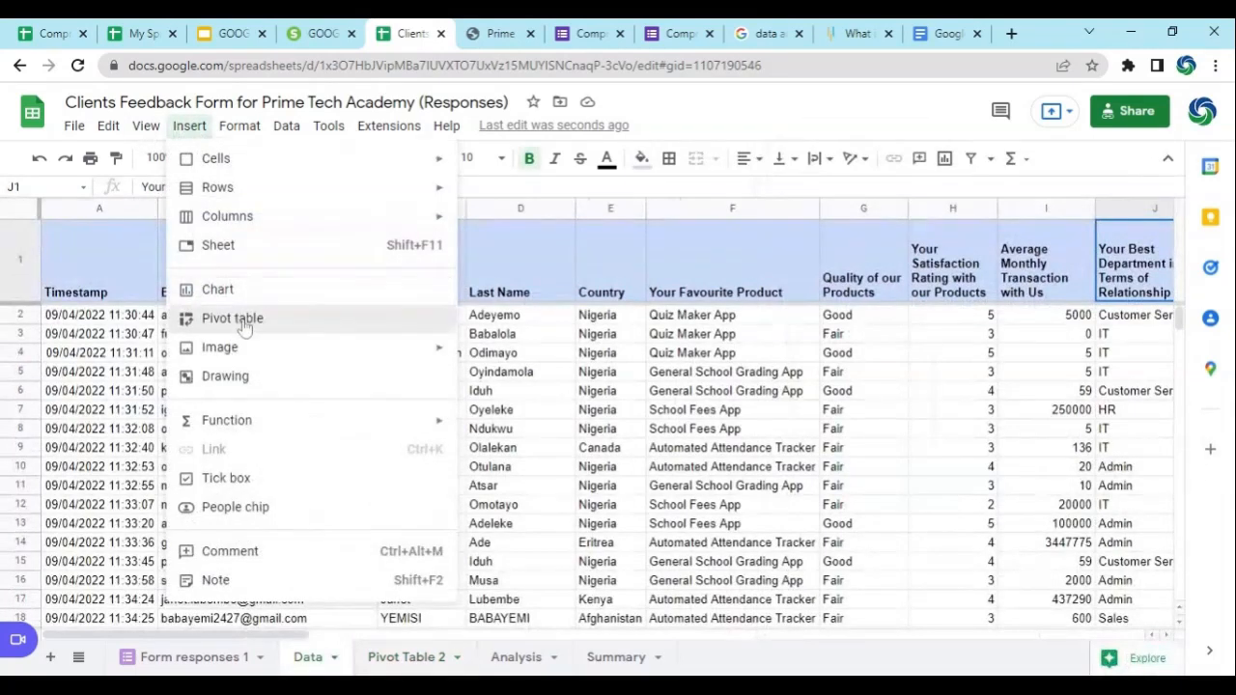
{"action": "left_click", "coordinate": [242, 321]}
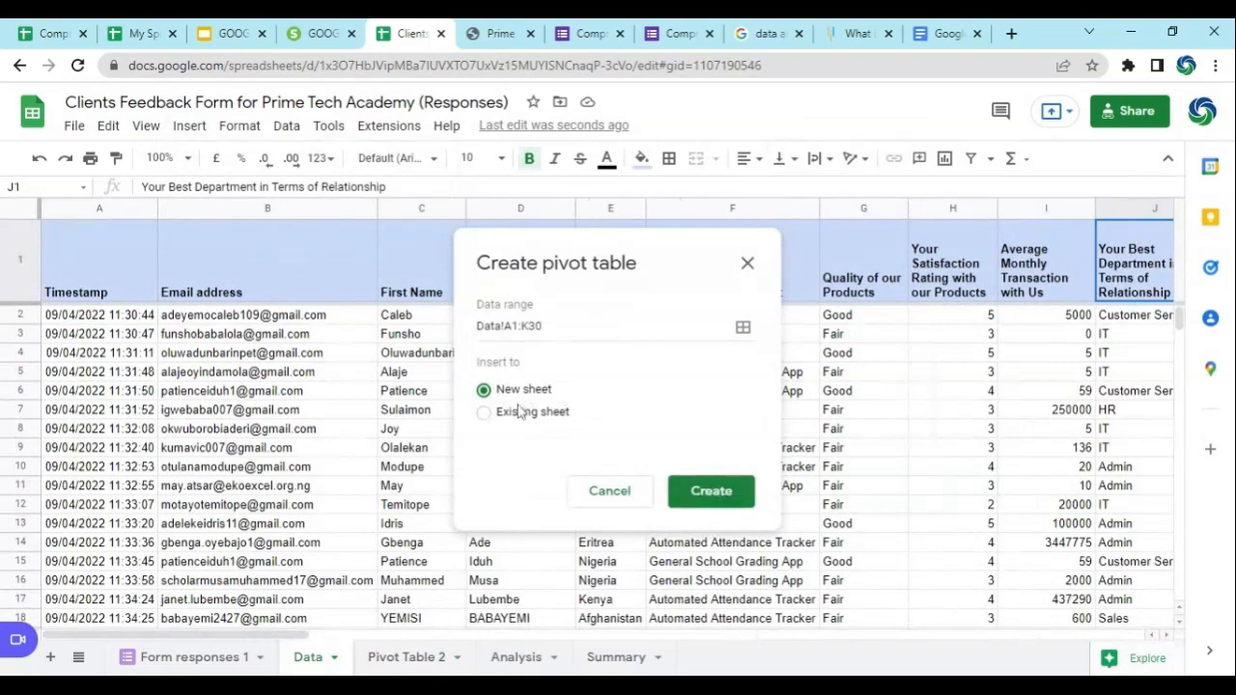
{"action": "left_click", "coordinate": [748, 264]}
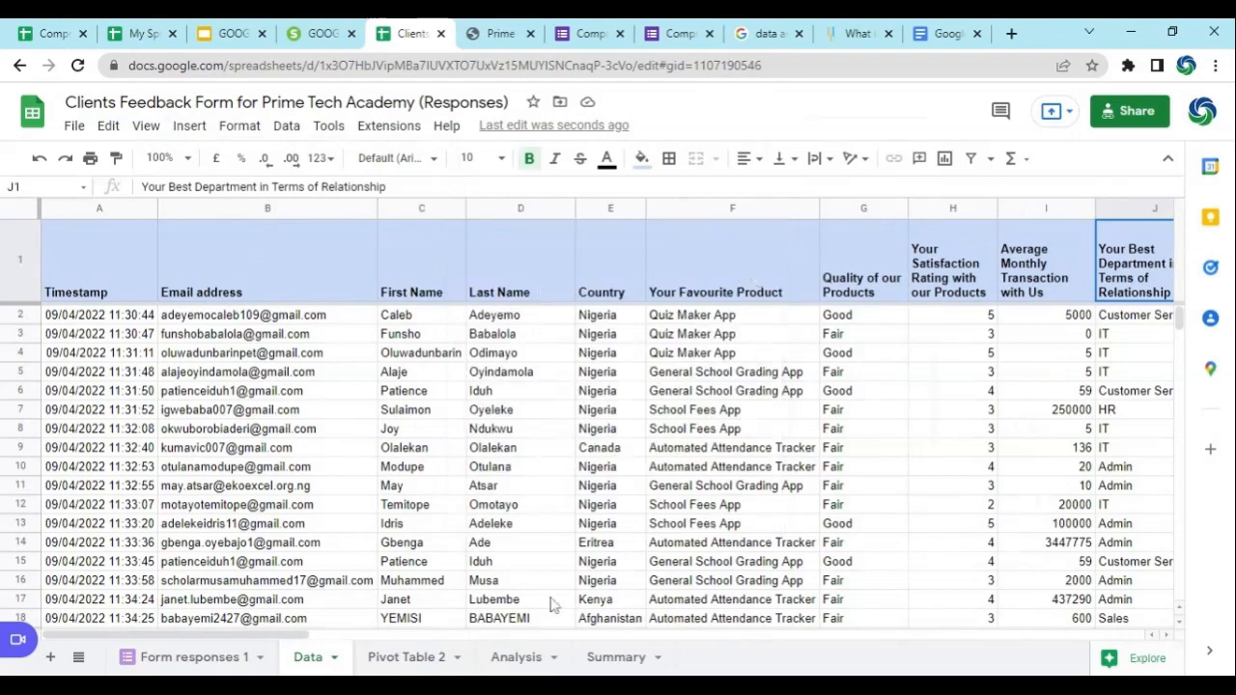
{"action": "left_click", "coordinate": [415, 662]}
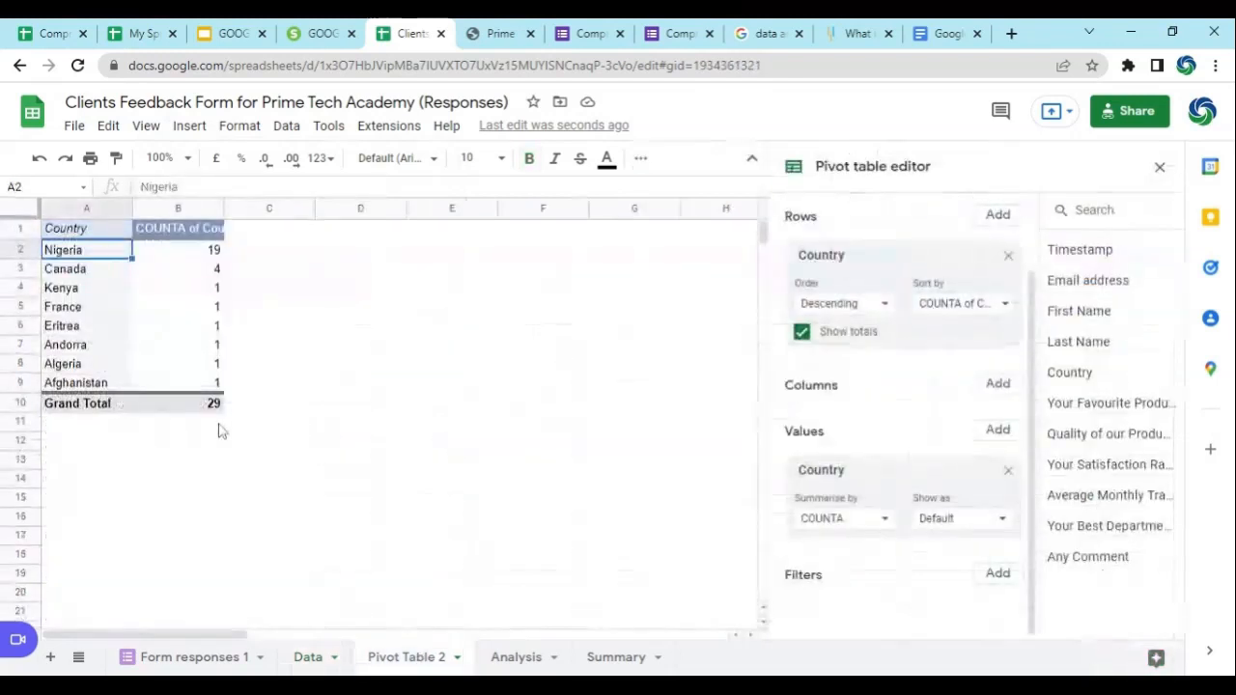
{"action": "left_click", "coordinate": [106, 460]}
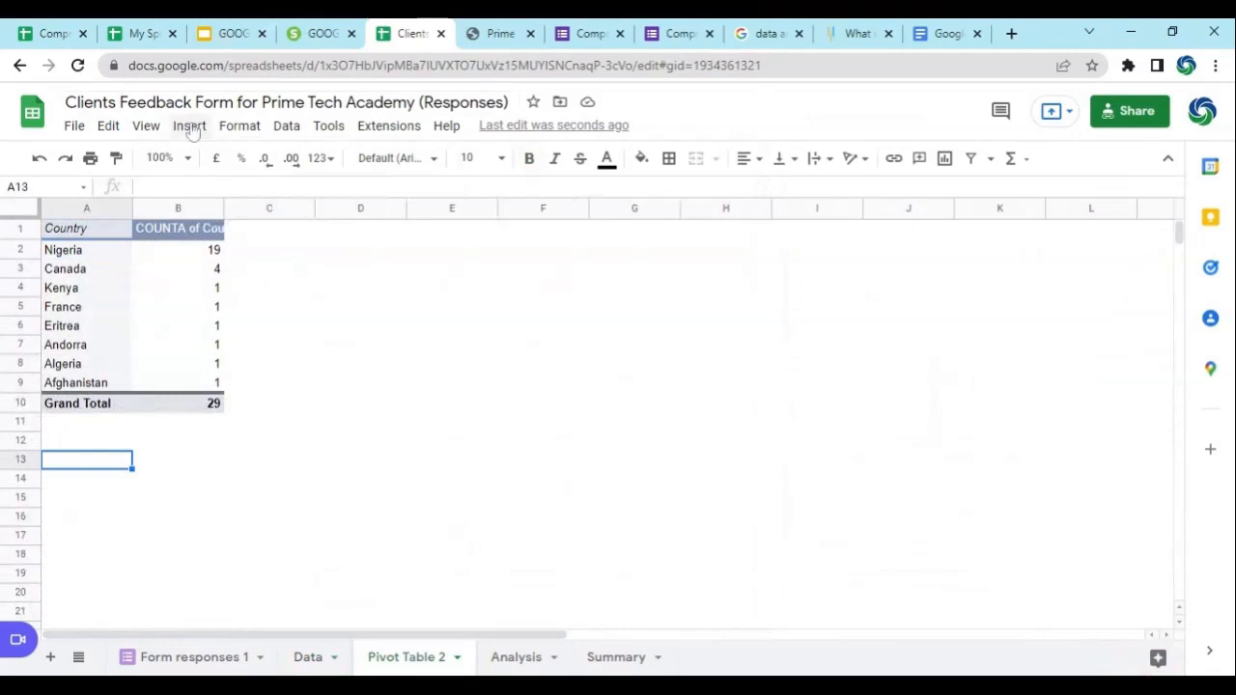
{"action": "left_click", "coordinate": [150, 498]}
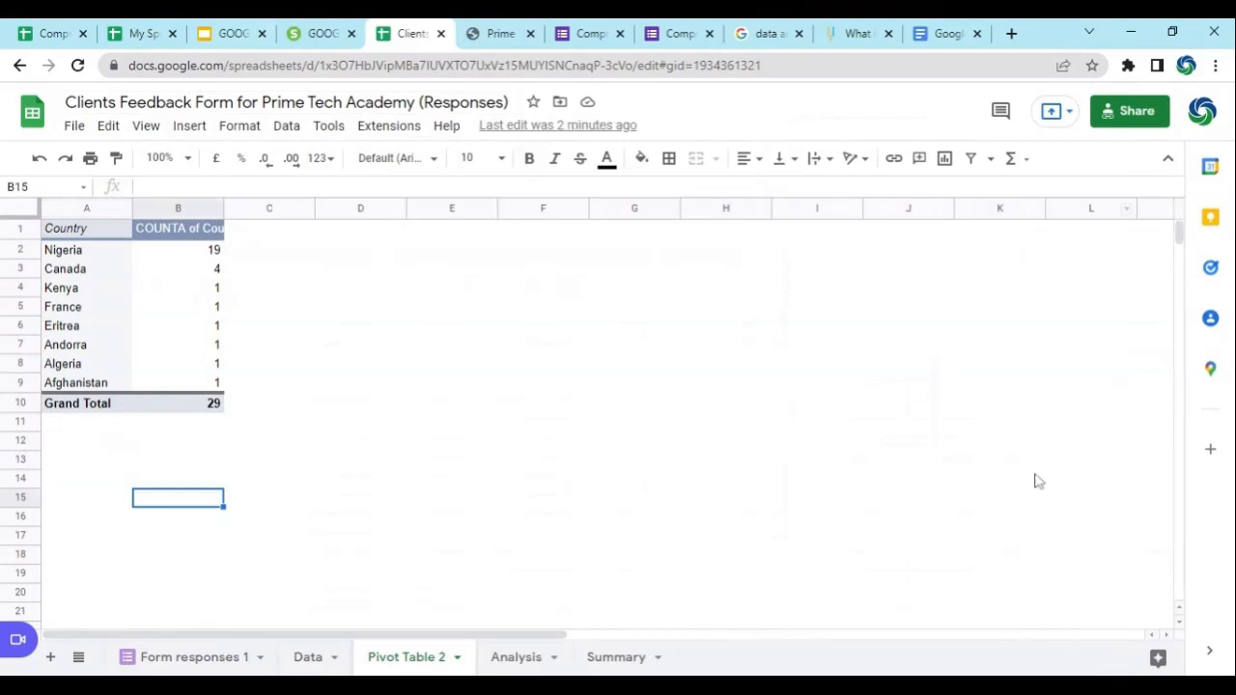
{"action": "left_click", "coordinate": [100, 348]}
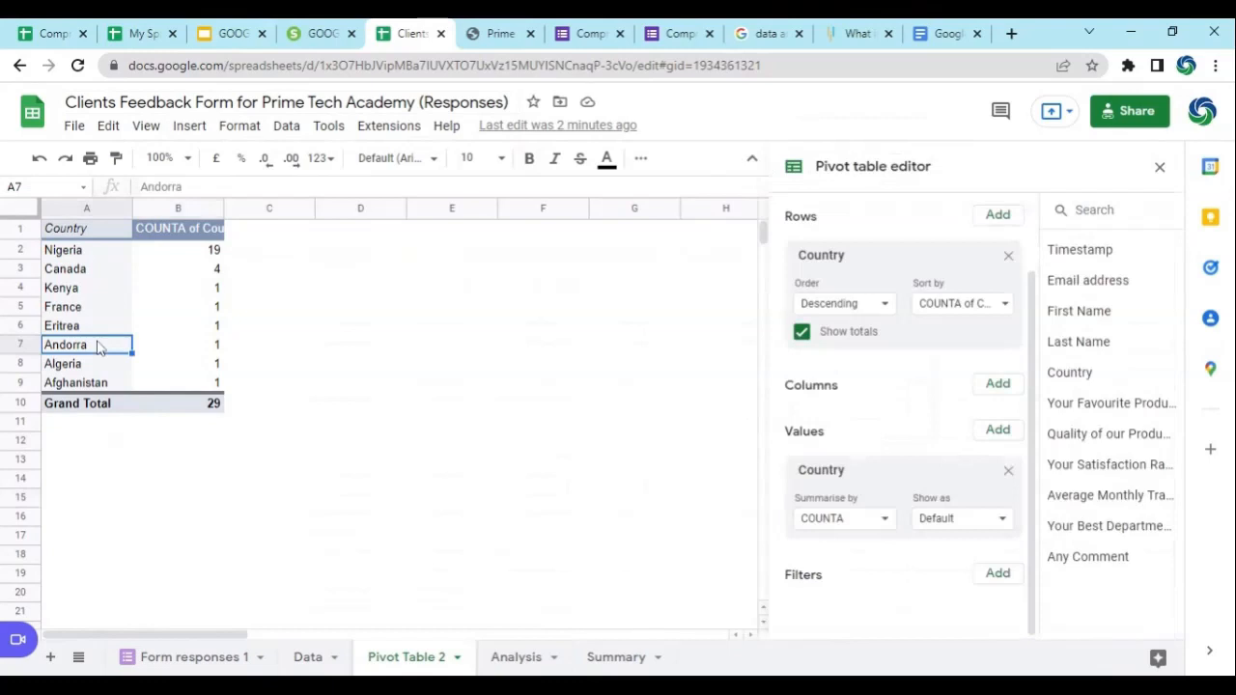
{"action": "left_click", "coordinate": [118, 442]}
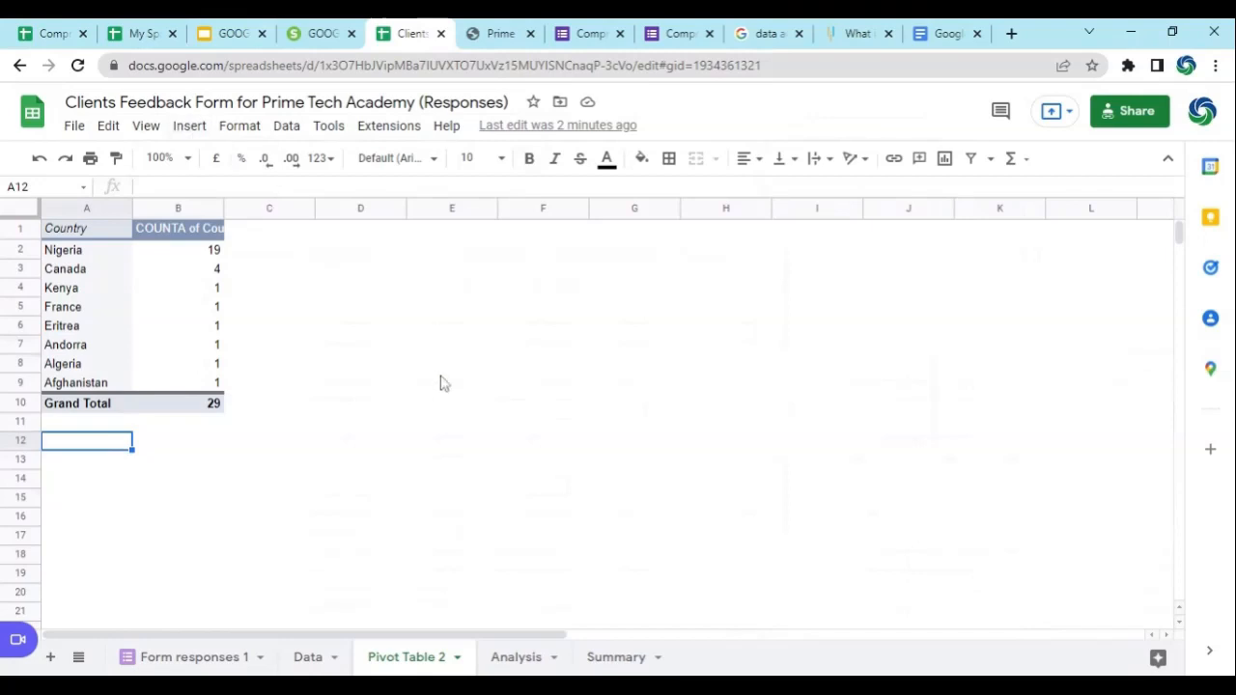
Copy the country pivot table in A1:B10 and paste it below the original, starting at cell A14.
{"action": "left_click_drag", "start_coordinate": [87, 234], "coordinate": [215, 410]}
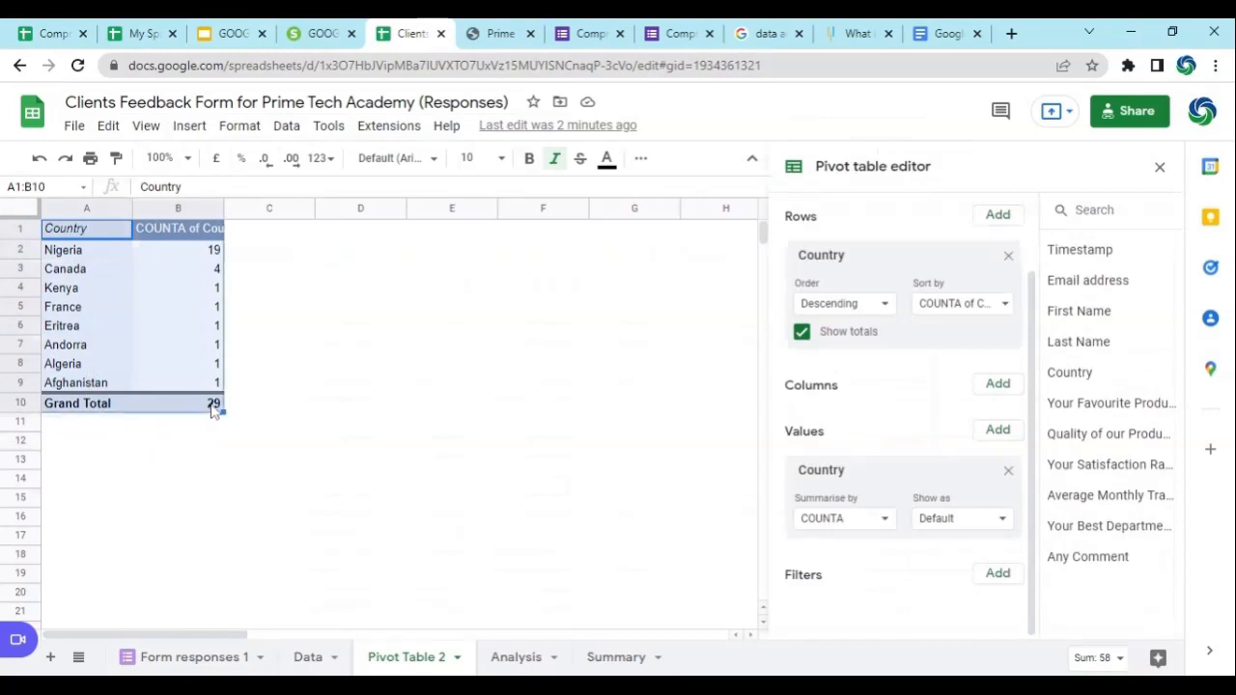
{"action": "right_click", "coordinate": [149, 311]}
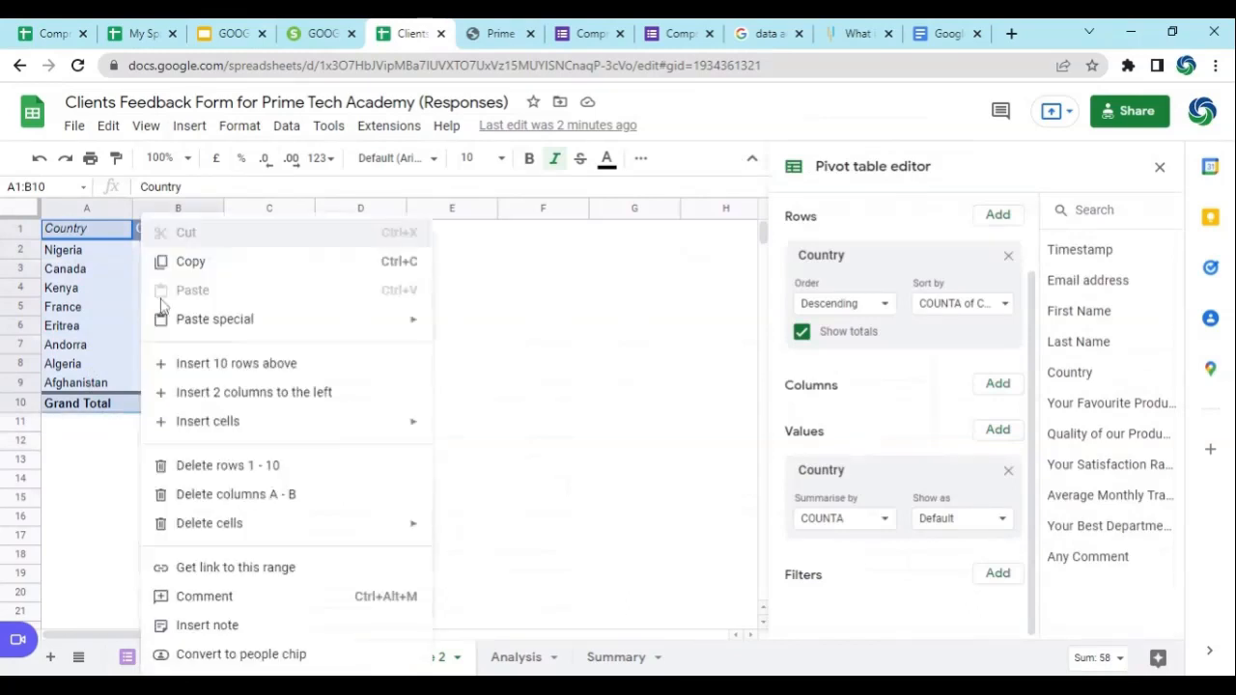
{"action": "left_click", "coordinate": [202, 276]}
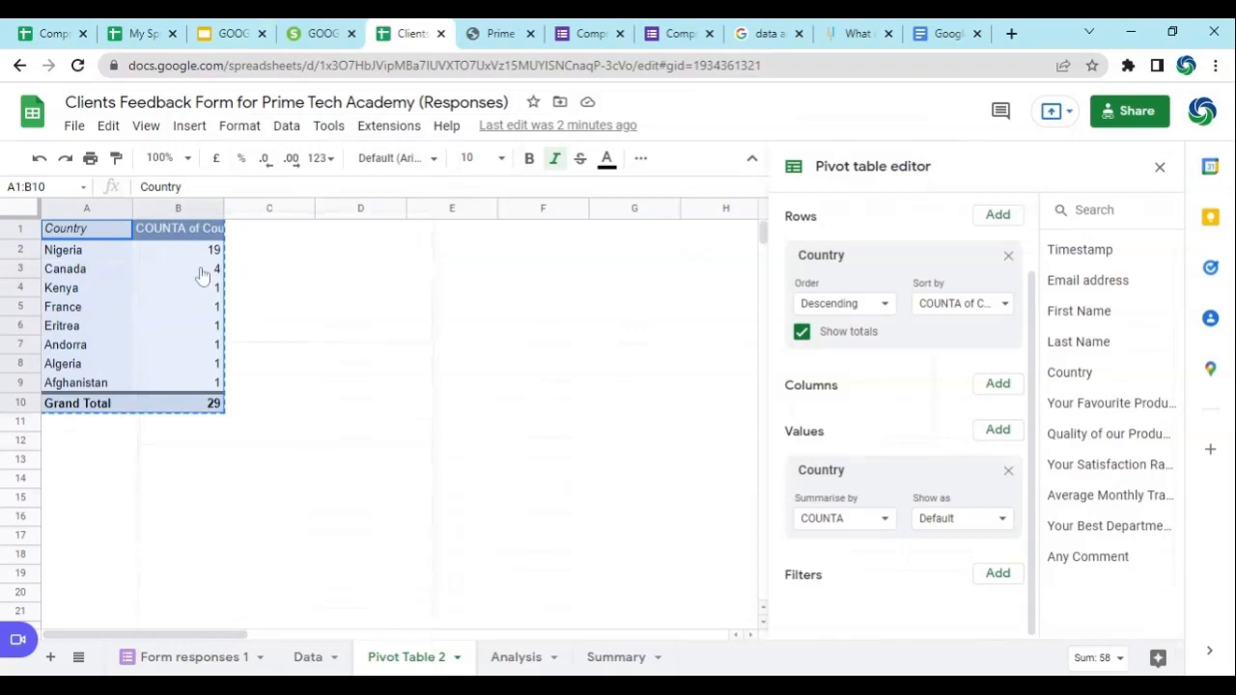
{"action": "left_click", "coordinate": [47, 484]}
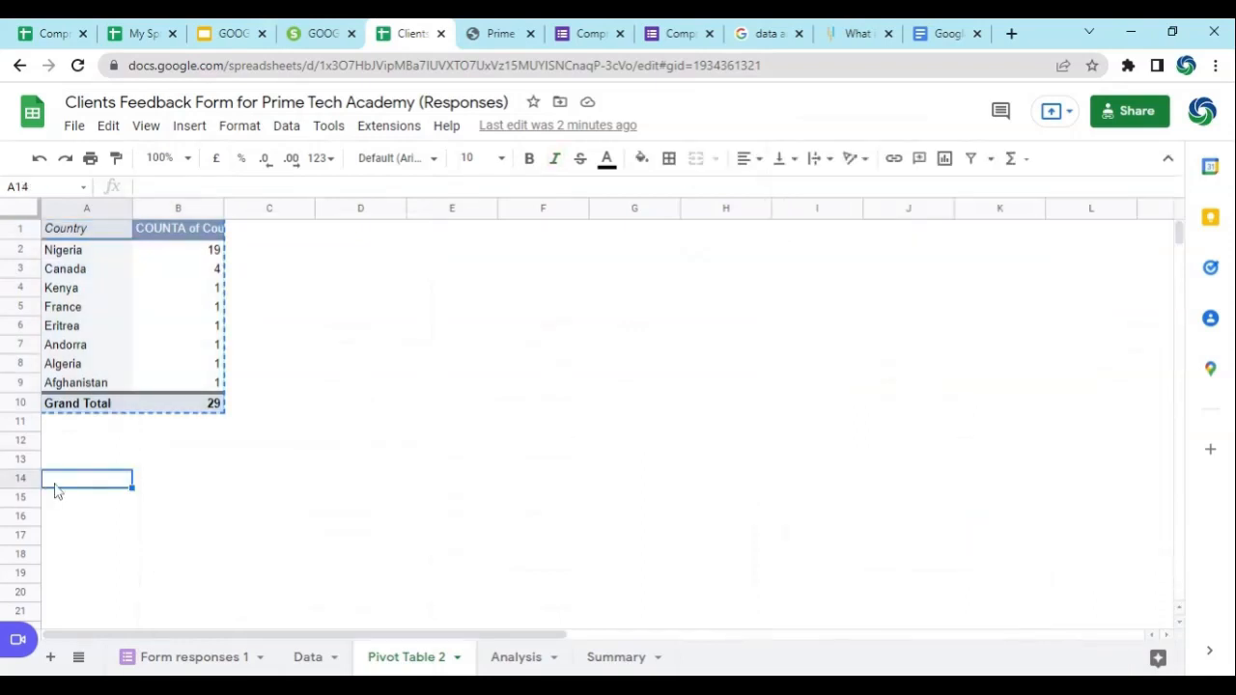
{"action": "right_click", "coordinate": [55, 492]}
{"action": "left_click", "coordinate": [125, 243]}
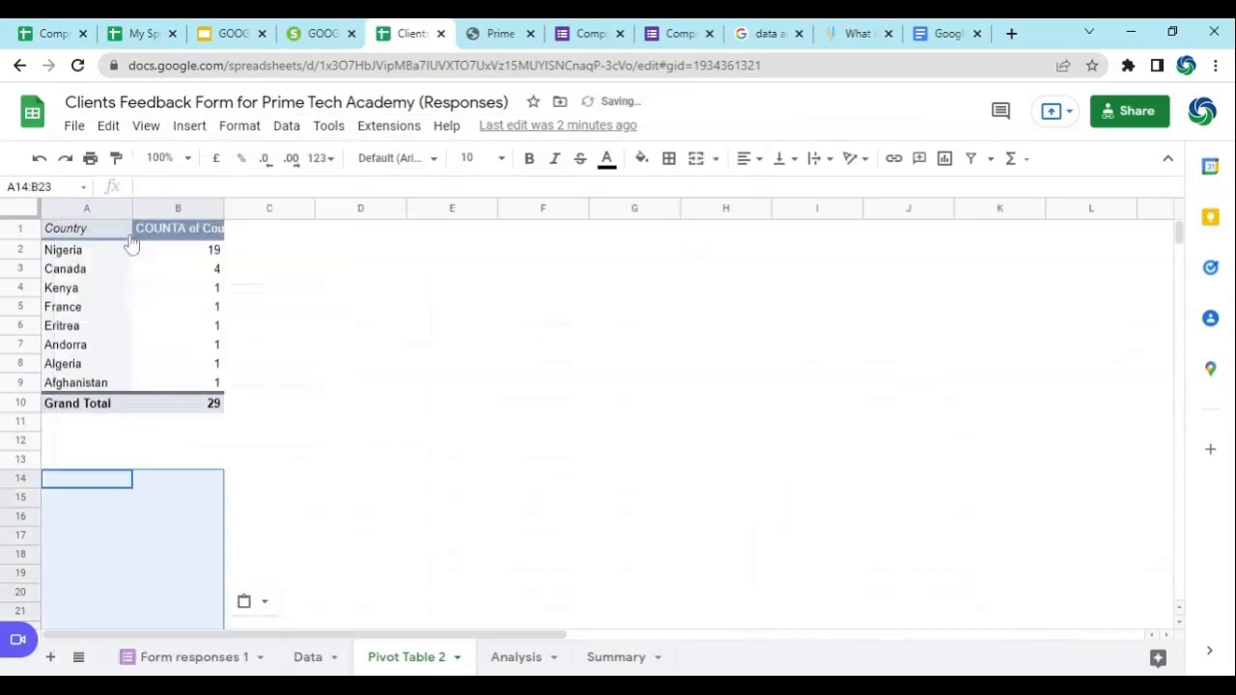
{"action": "scroll", "coordinate": [387, 444], "scroll_direction": "down", "scroll_amount": 2}
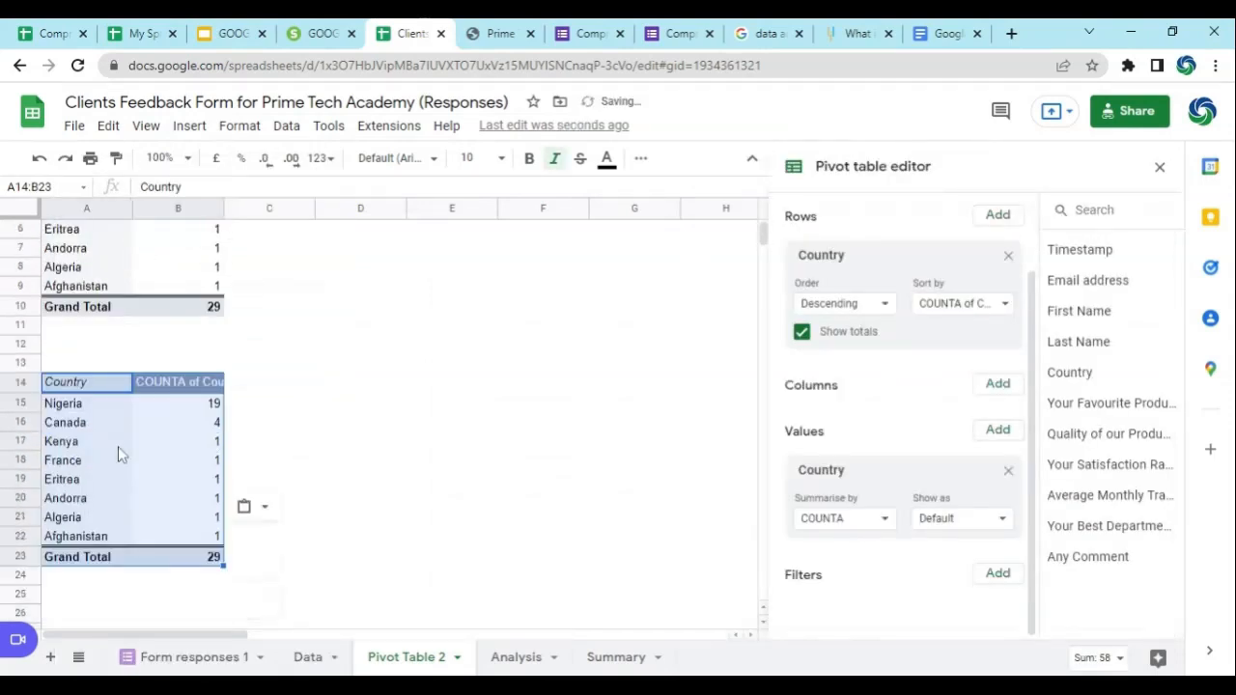
Select the copied pivot table and compare its row and value fields with the column headers on the Data sheet.
{"action": "left_click", "coordinate": [118, 445]}
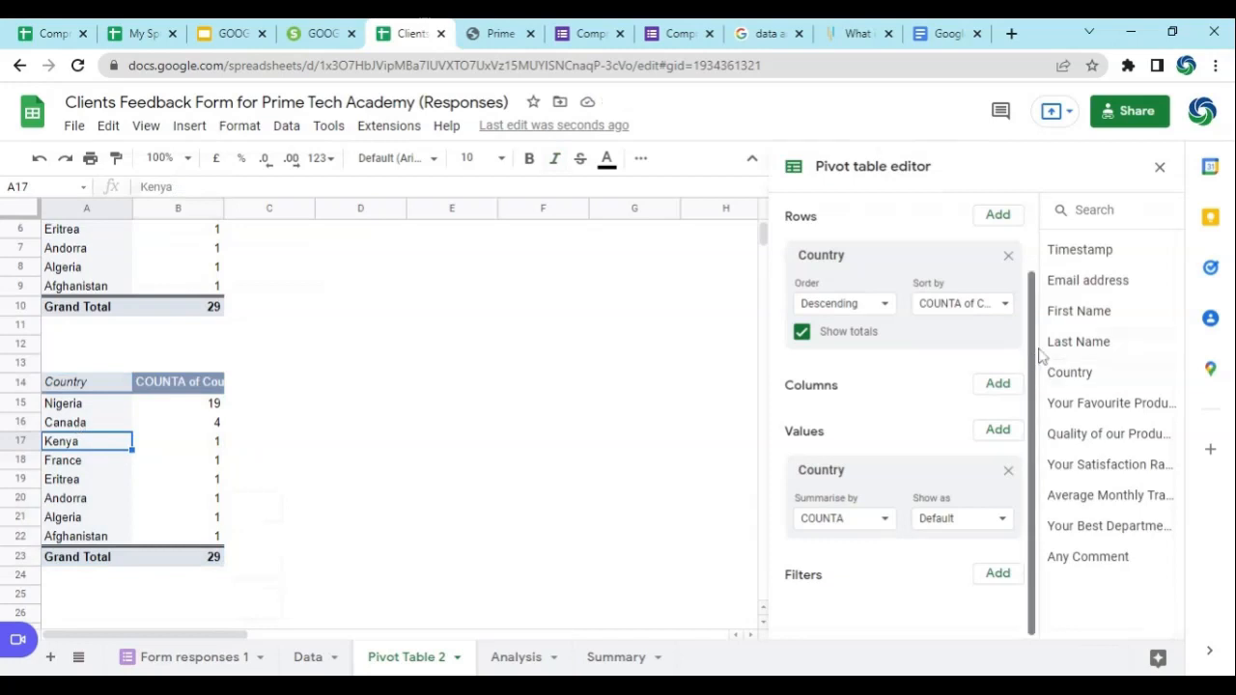
{"action": "scroll", "coordinate": [1034, 358], "scroll_direction": "up", "scroll_amount": 2}
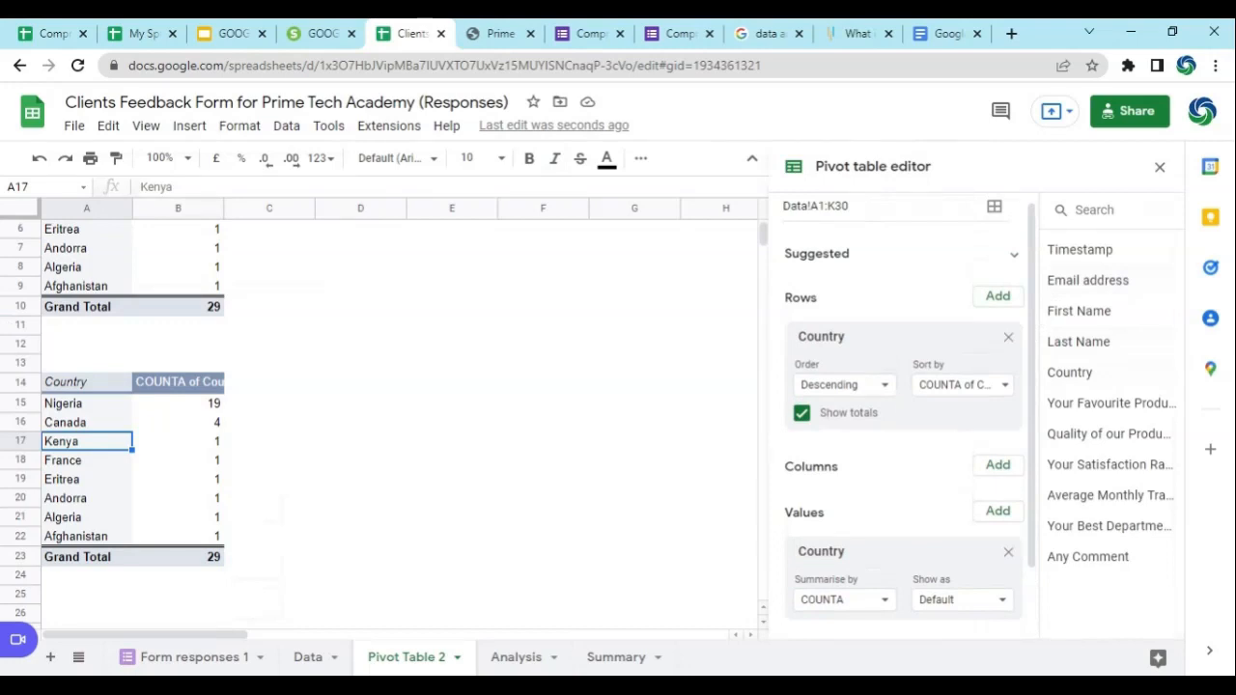
{"action": "left_click", "coordinate": [309, 659]}
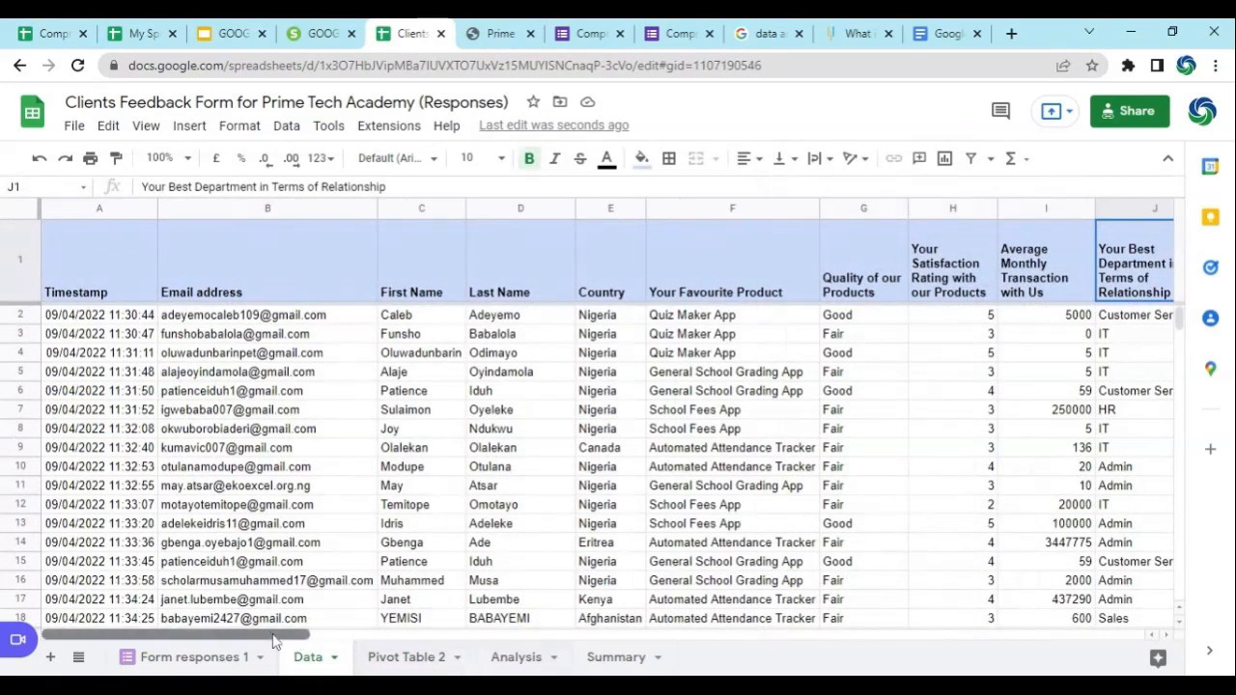
{"action": "left_click_drag", "start_coordinate": [296, 637], "coordinate": [350, 637]}
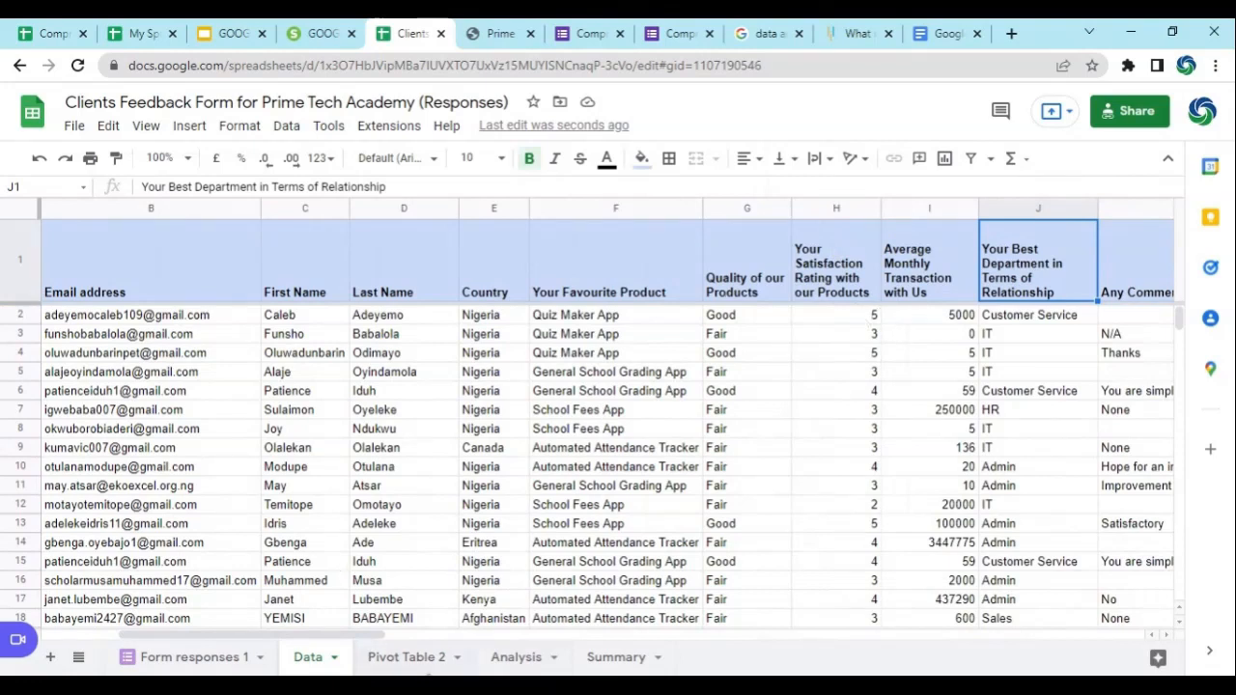
{"action": "left_click", "coordinate": [414, 661]}
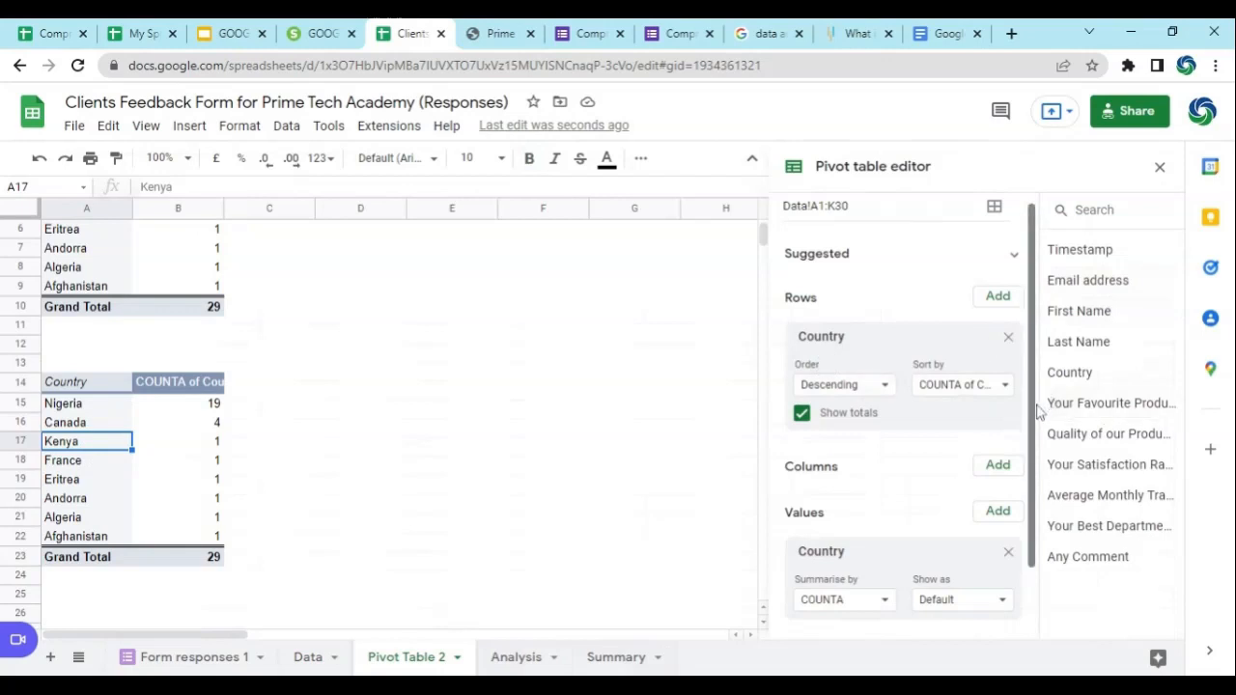
{"action": "left_click_drag", "start_coordinate": [1034, 415], "coordinate": [1049, 483]}
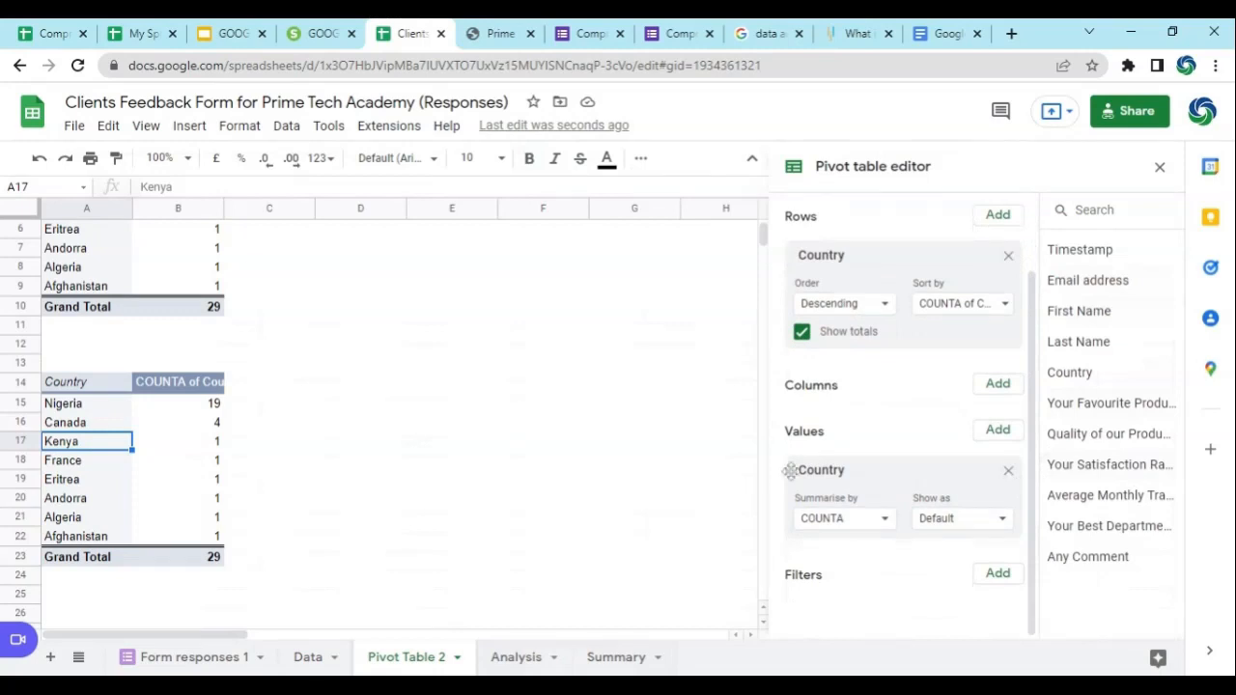
Replace the copied pivot table's Country value field with Your Satisfaction Rating with our Products.
{"action": "left_click", "coordinate": [1008, 472]}
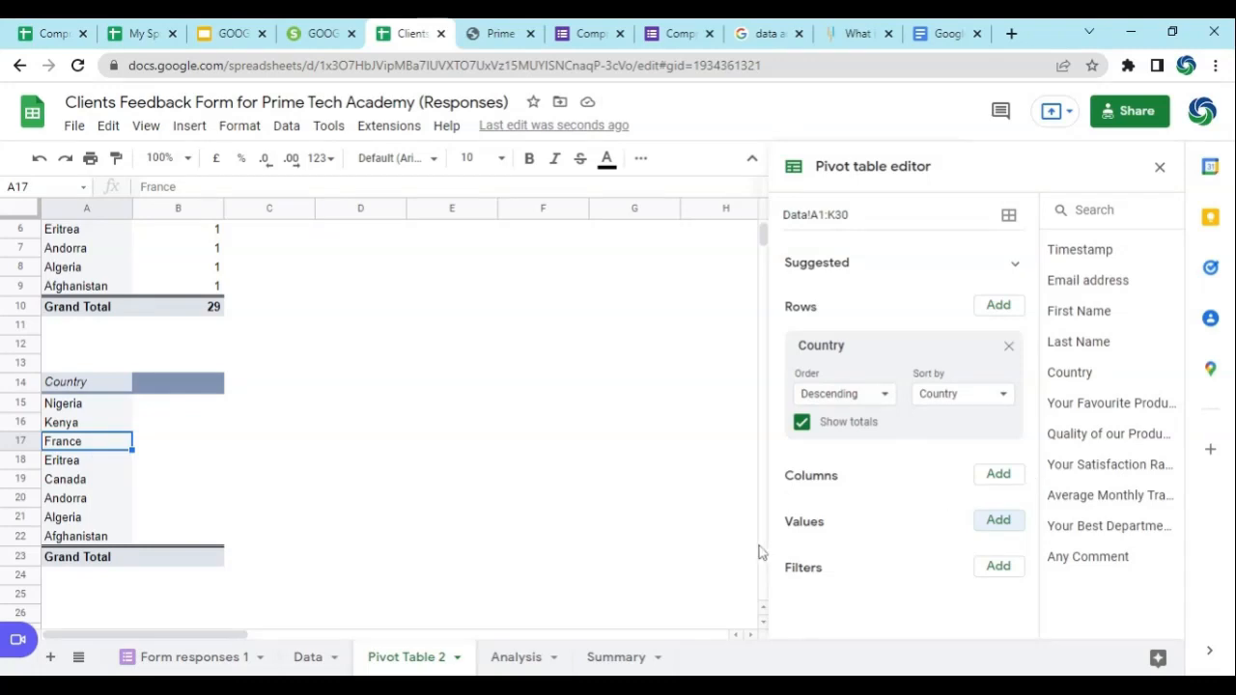
{"action": "left_click", "coordinate": [1002, 524]}
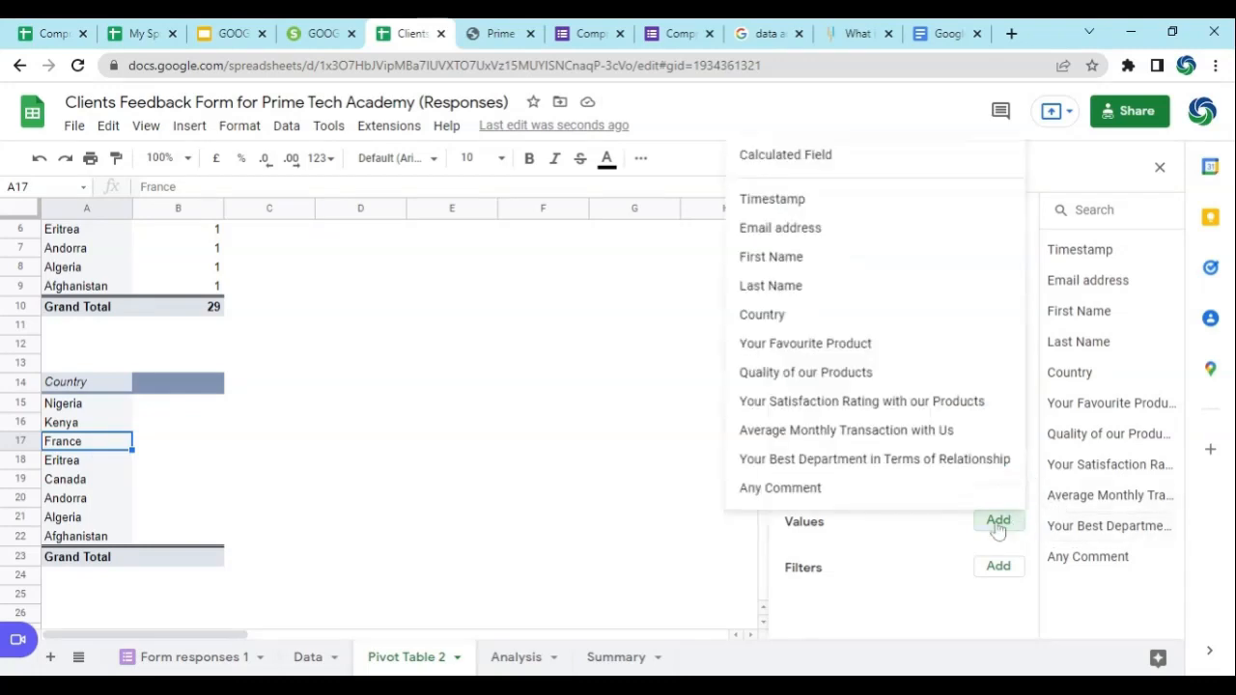
{"action": "left_click", "coordinate": [807, 402]}
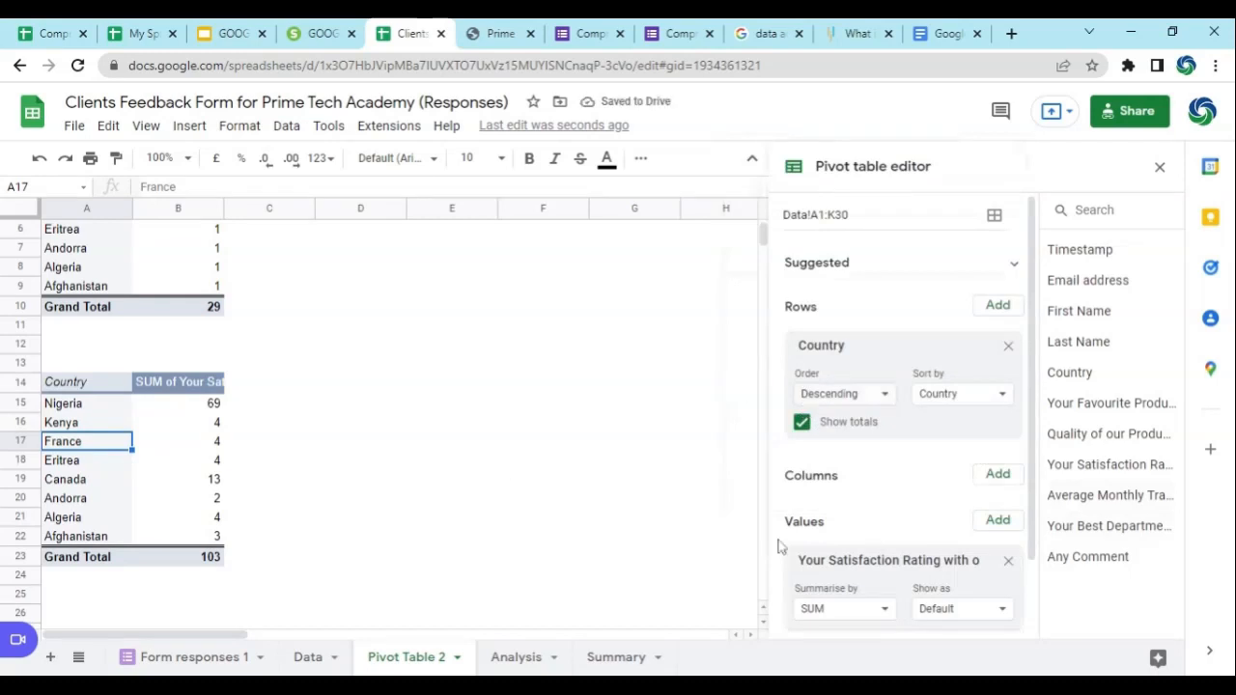
{"action": "scroll", "coordinate": [783, 546], "scroll_direction": "down", "scroll_amount": 2}
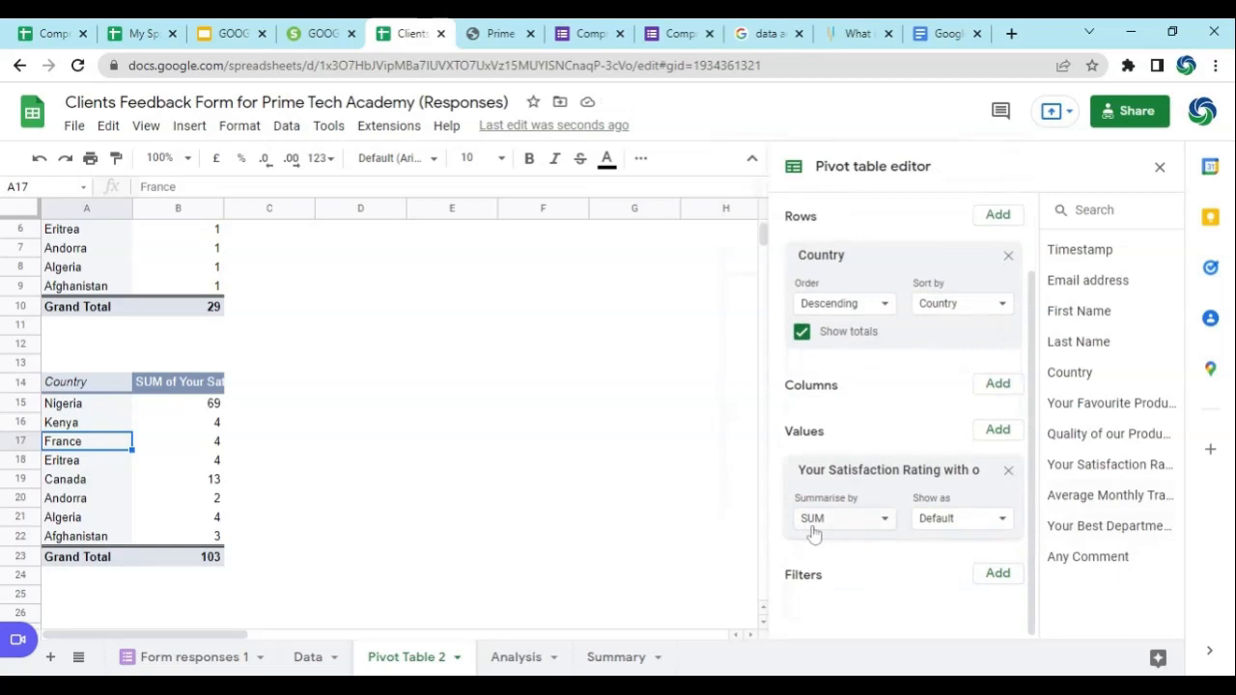
Try COUNT as the summary function for the copied pivot table's satisfaction rating, and settle on AVERAGE.
{"action": "left_click", "coordinate": [887, 522]}
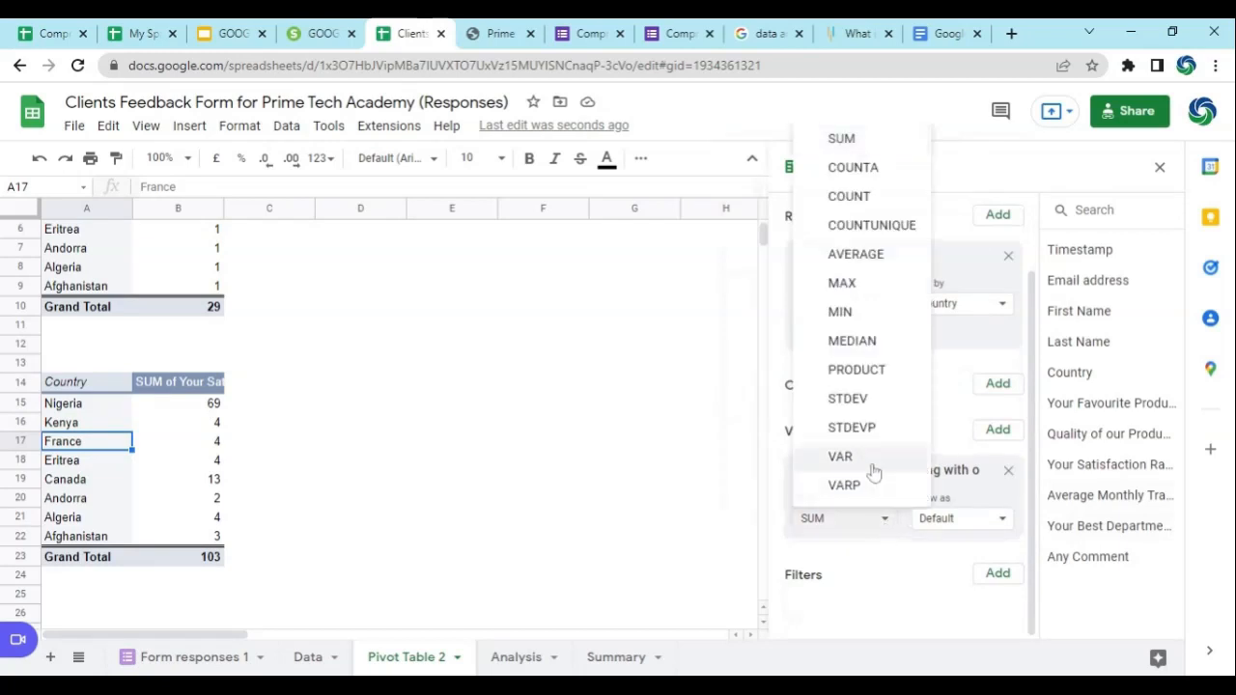
{"action": "left_click", "coordinate": [870, 198]}
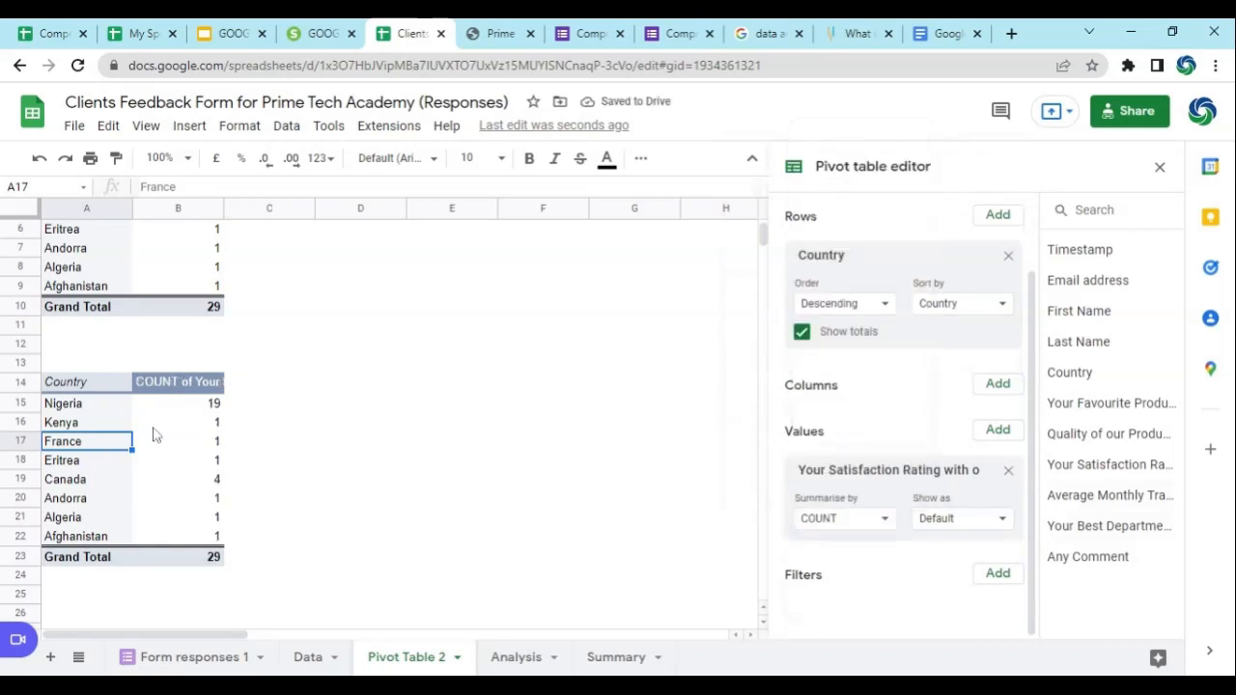
{"action": "left_click", "coordinate": [884, 522]}
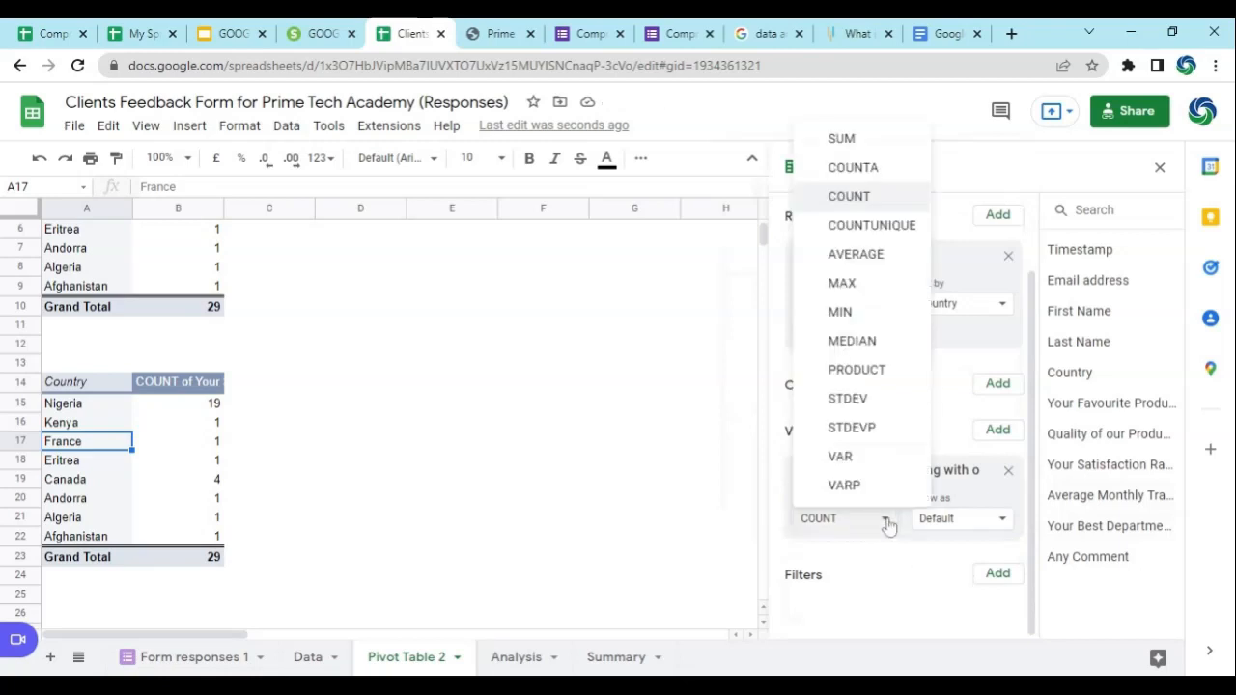
{"action": "left_click", "coordinate": [868, 266]}
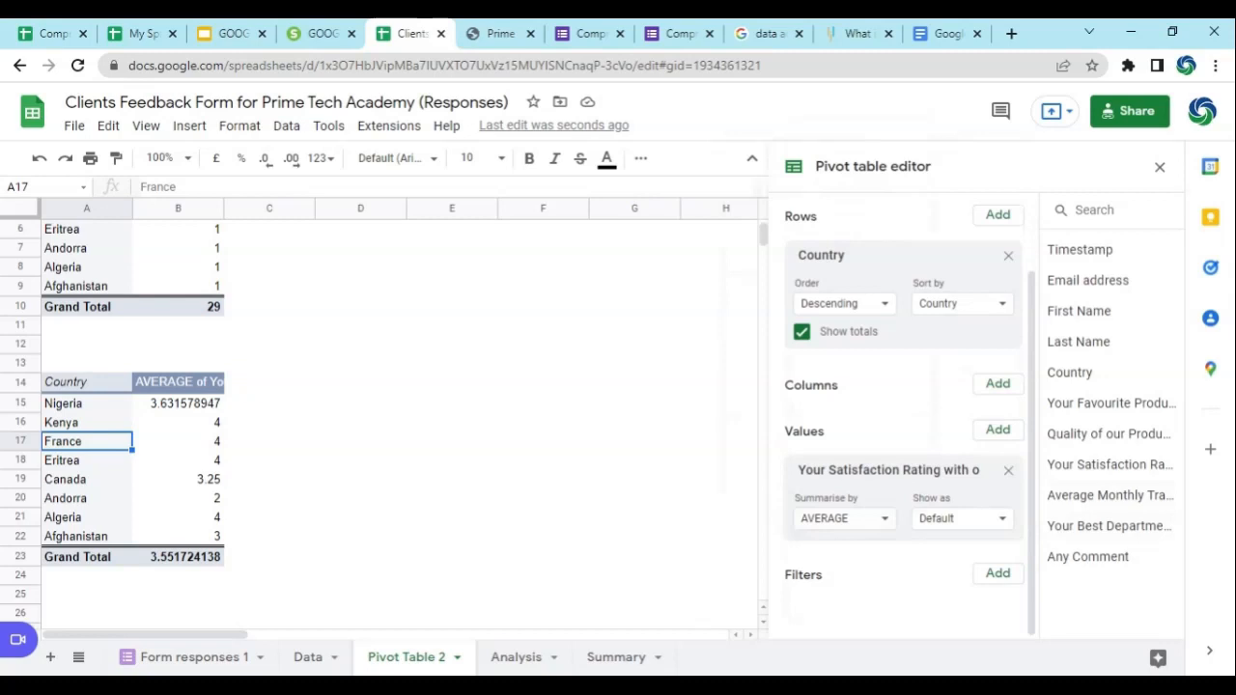
Format the average satisfaction ratings in B15:B23, including the grand total, to two decimal places.
{"action": "left_click", "coordinate": [190, 408]}
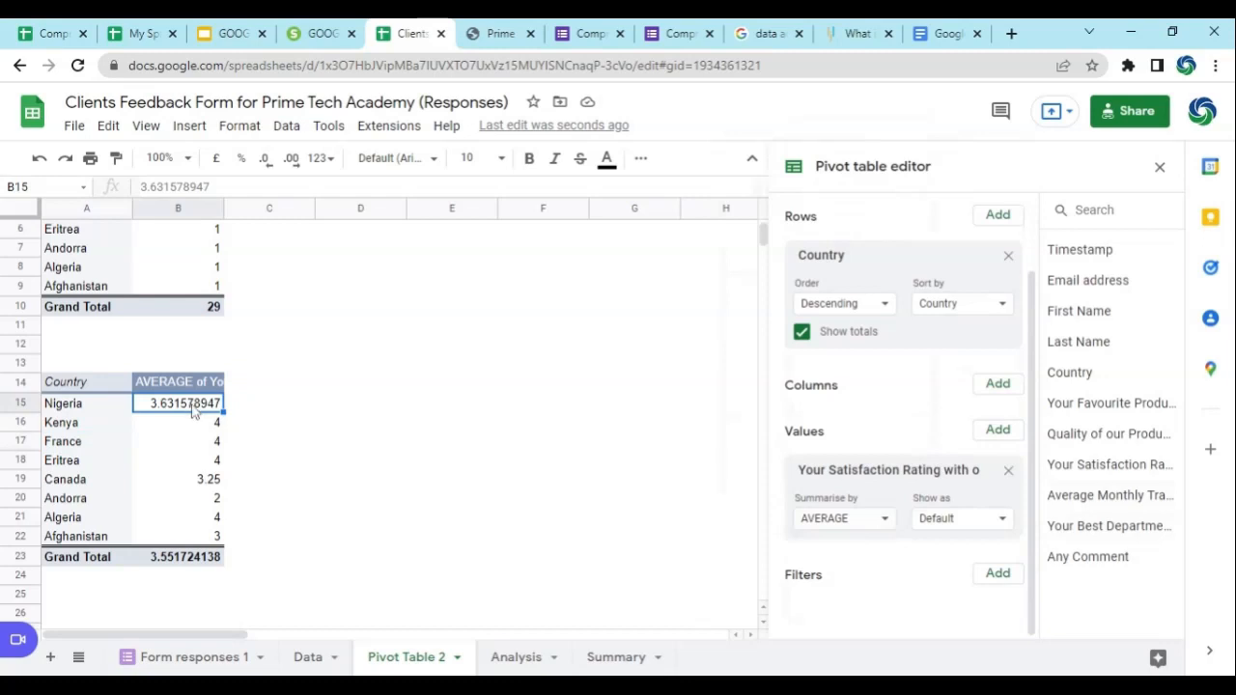
{"action": "left_click_drag", "start_coordinate": [193, 410], "coordinate": [192, 564]}
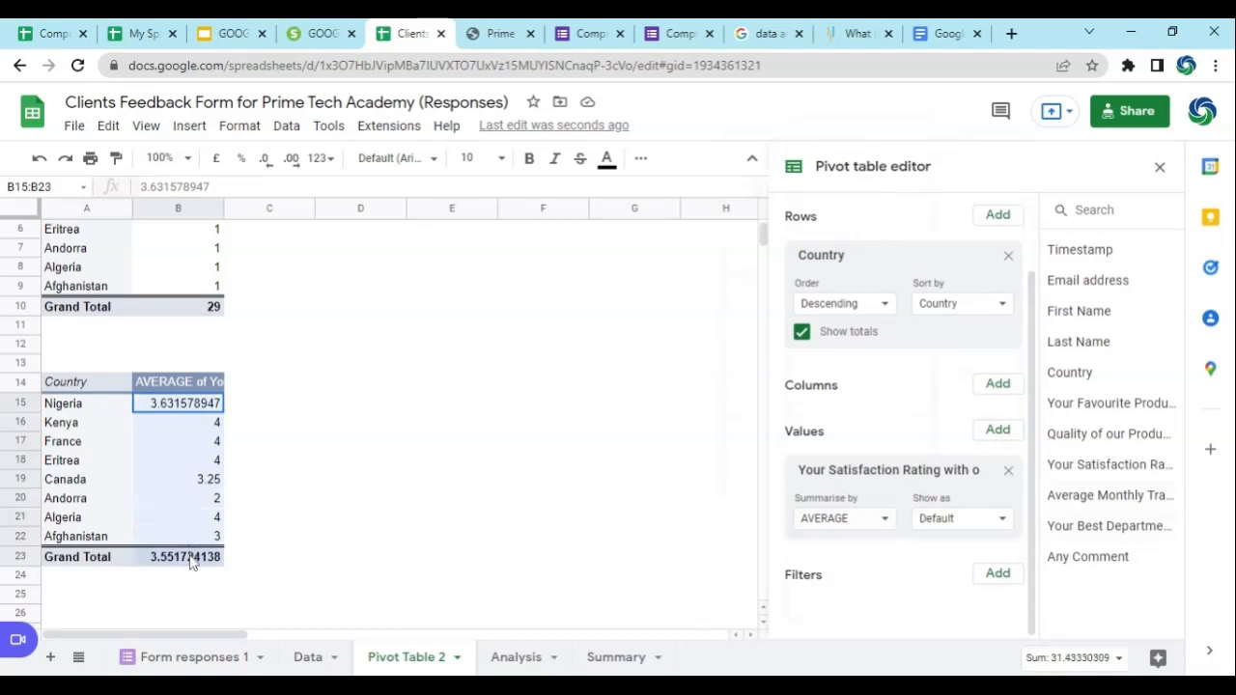
{"action": "left_click", "coordinate": [269, 168]}
{"action": "double_click", "coordinate": [290, 168]}
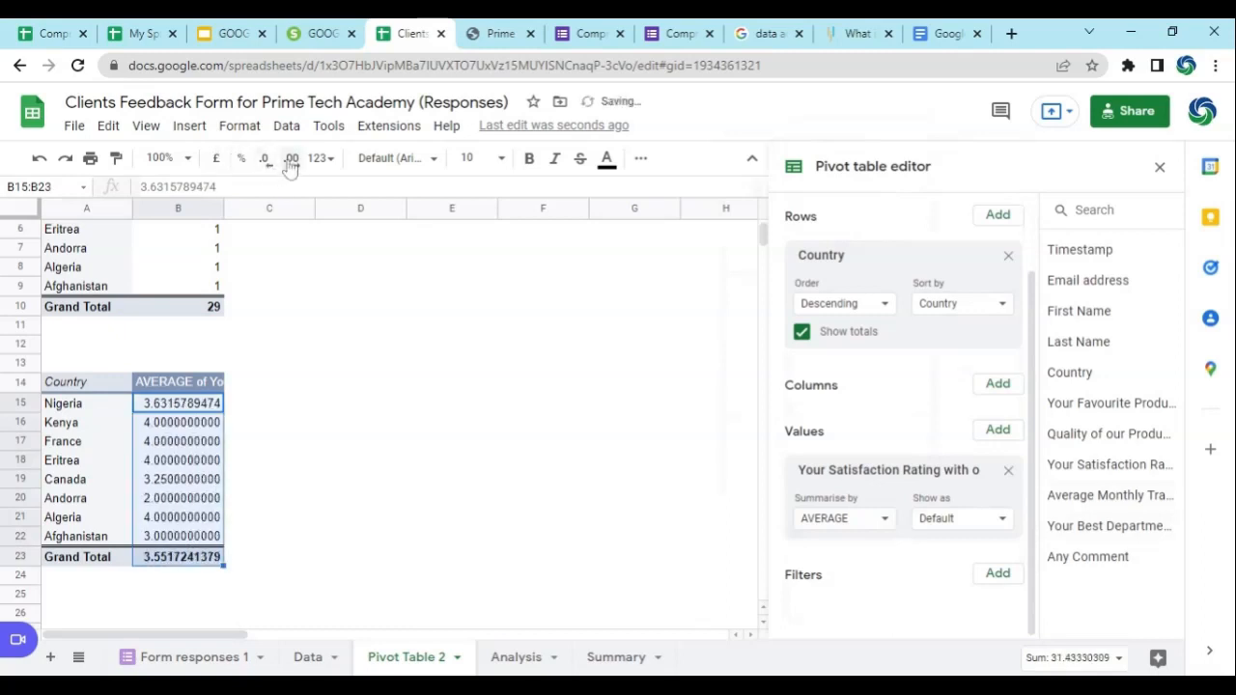
{"action": "left_click", "coordinate": [270, 169]}
{"action": "left_click", "coordinate": [271, 169]}
{"action": "left_click", "coordinate": [271, 169]}
{"action": "left_click", "coordinate": [271, 169]}
{"action": "left_click", "coordinate": [271, 169]}
{"action": "left_click", "coordinate": [271, 169]}
{"action": "left_click", "coordinate": [271, 169]}
{"action": "left_click", "coordinate": [271, 169]}
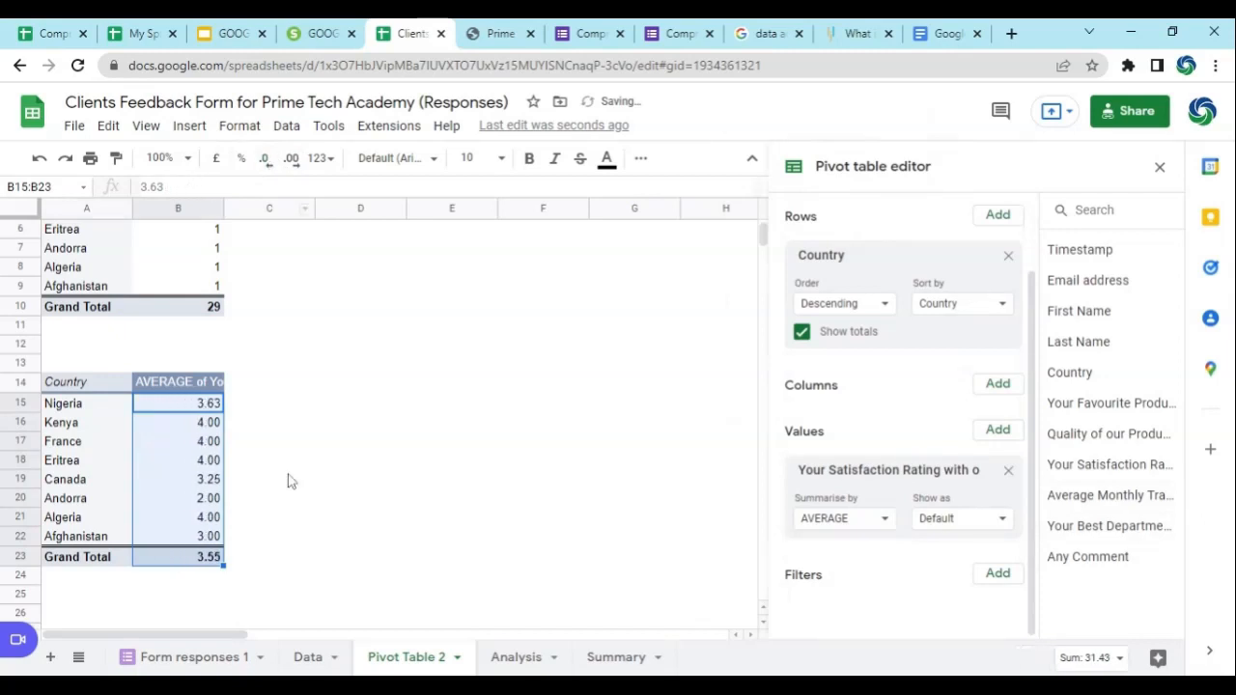
Compare the country counts in the first pivot table with the Question 1 Count column on the Analysis sheet.
{"action": "left_click", "coordinate": [212, 462]}
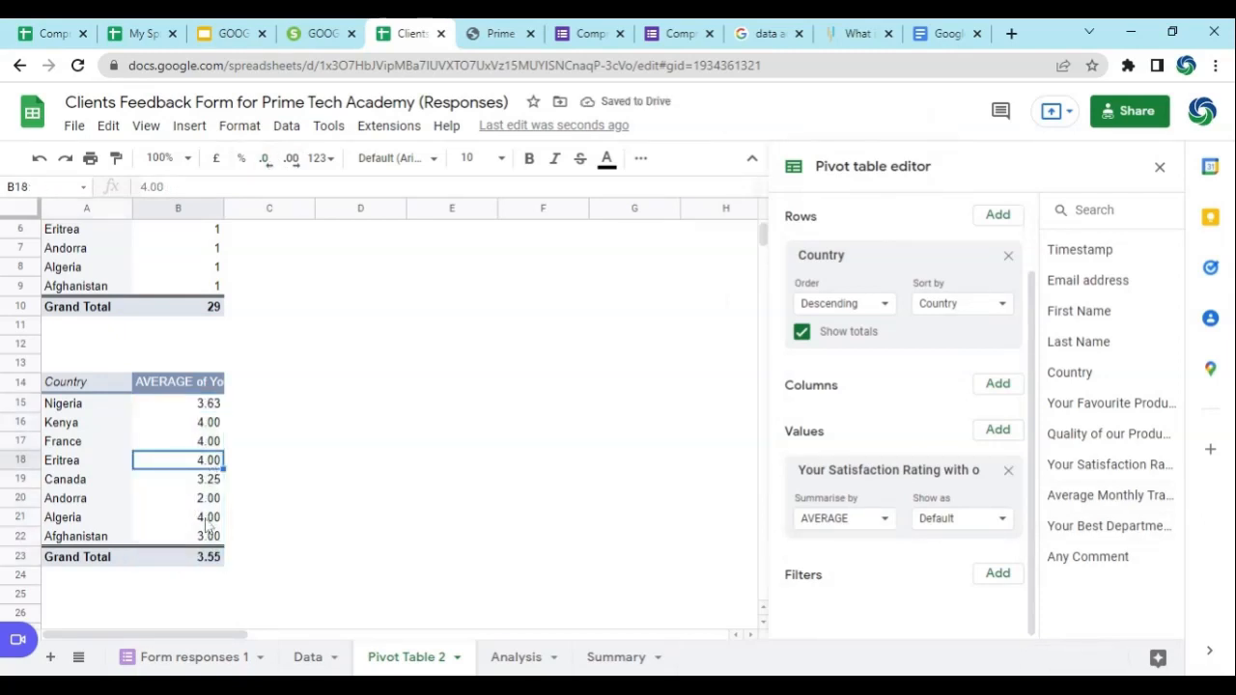
{"action": "left_click", "coordinate": [209, 407]}
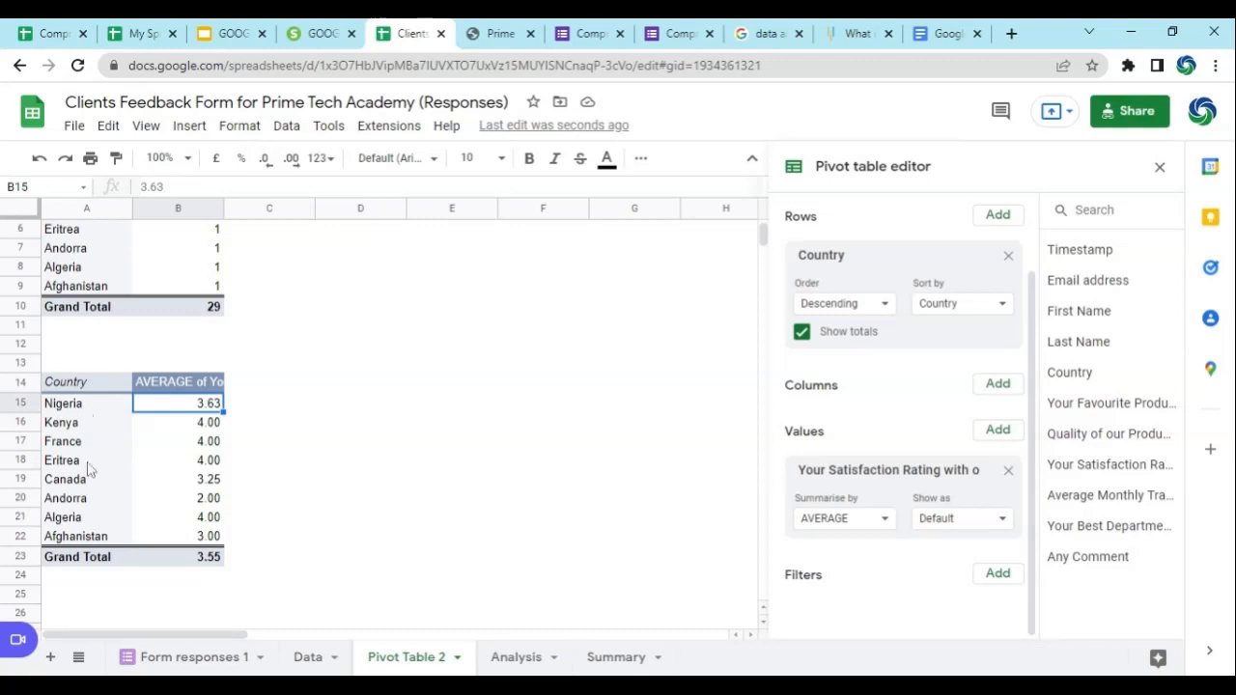
{"action": "left_click", "coordinate": [617, 661]}
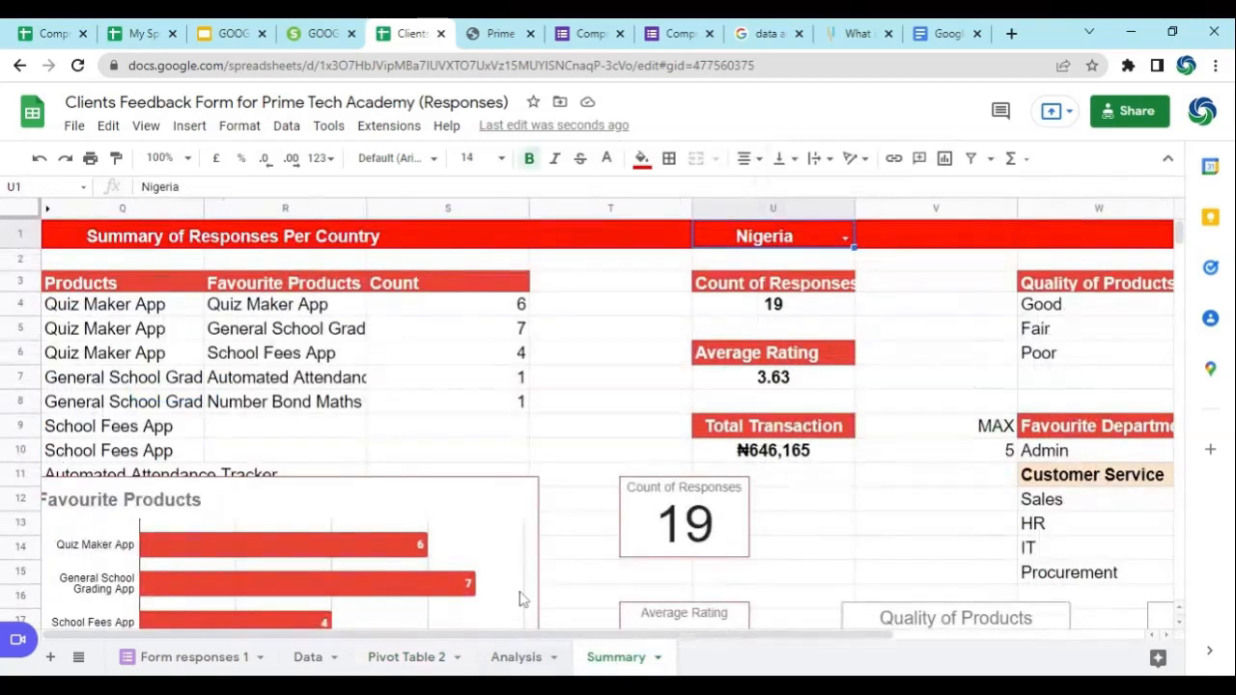
{"action": "left_click", "coordinate": [512, 661]}
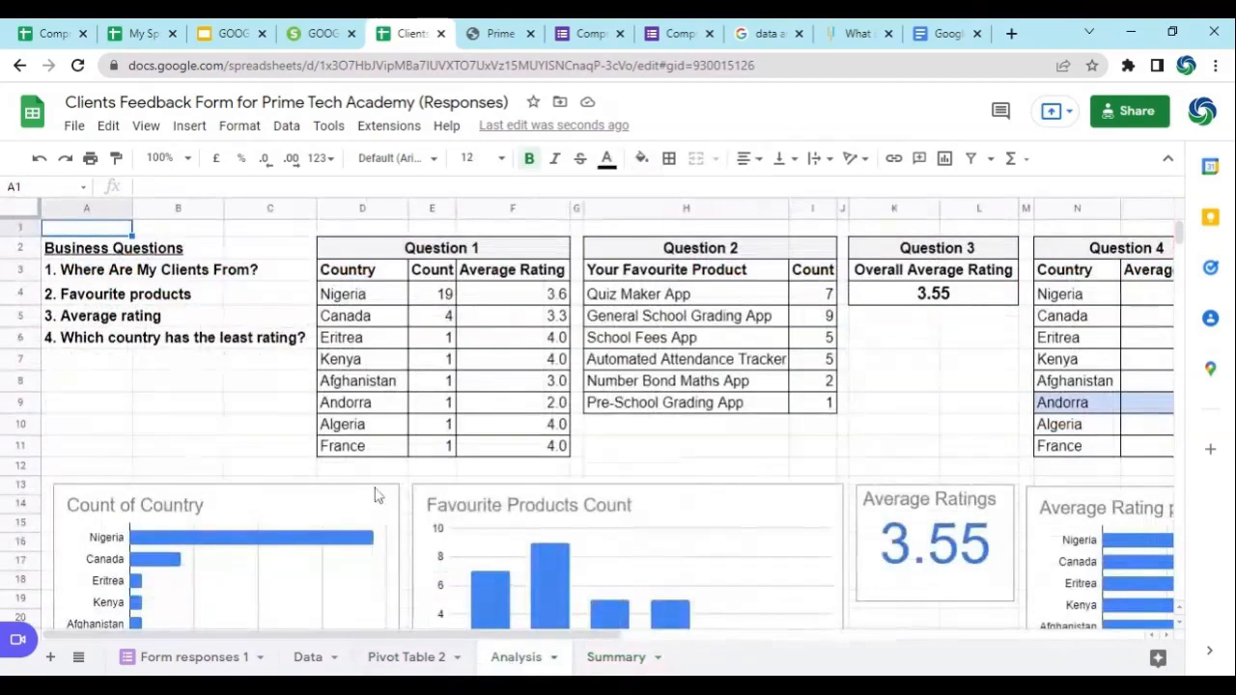
{"action": "left_click", "coordinate": [362, 302]}
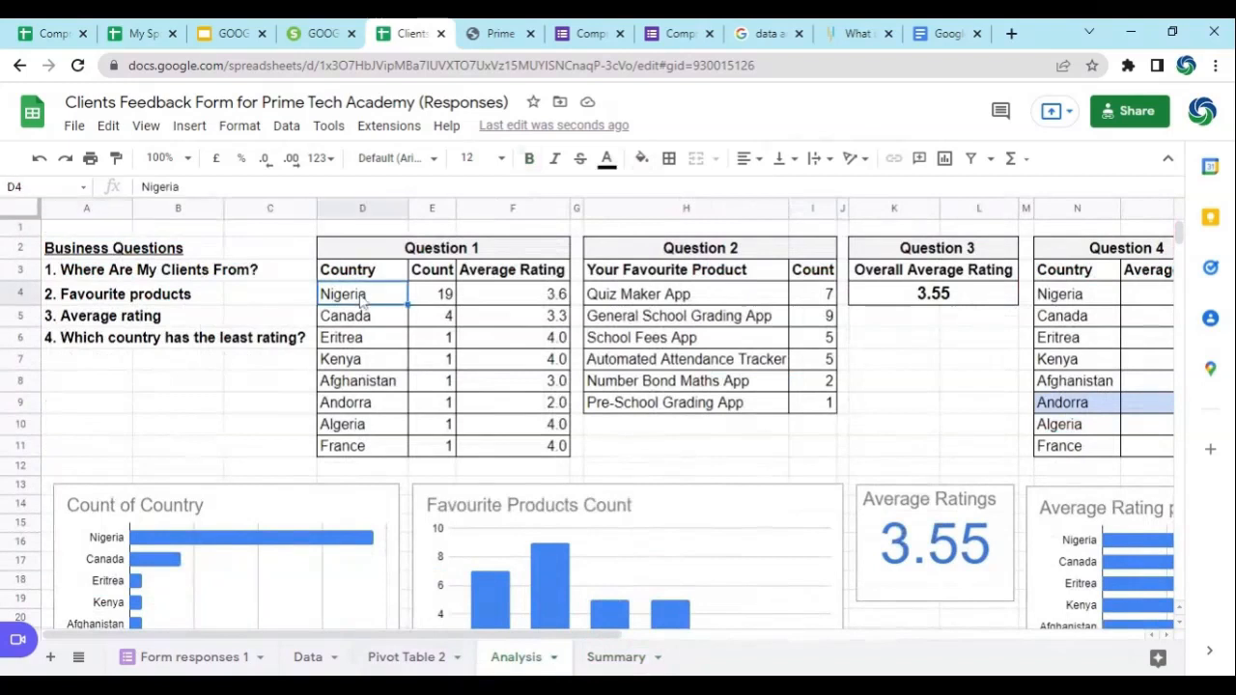
{"action": "left_click", "coordinate": [437, 294]}
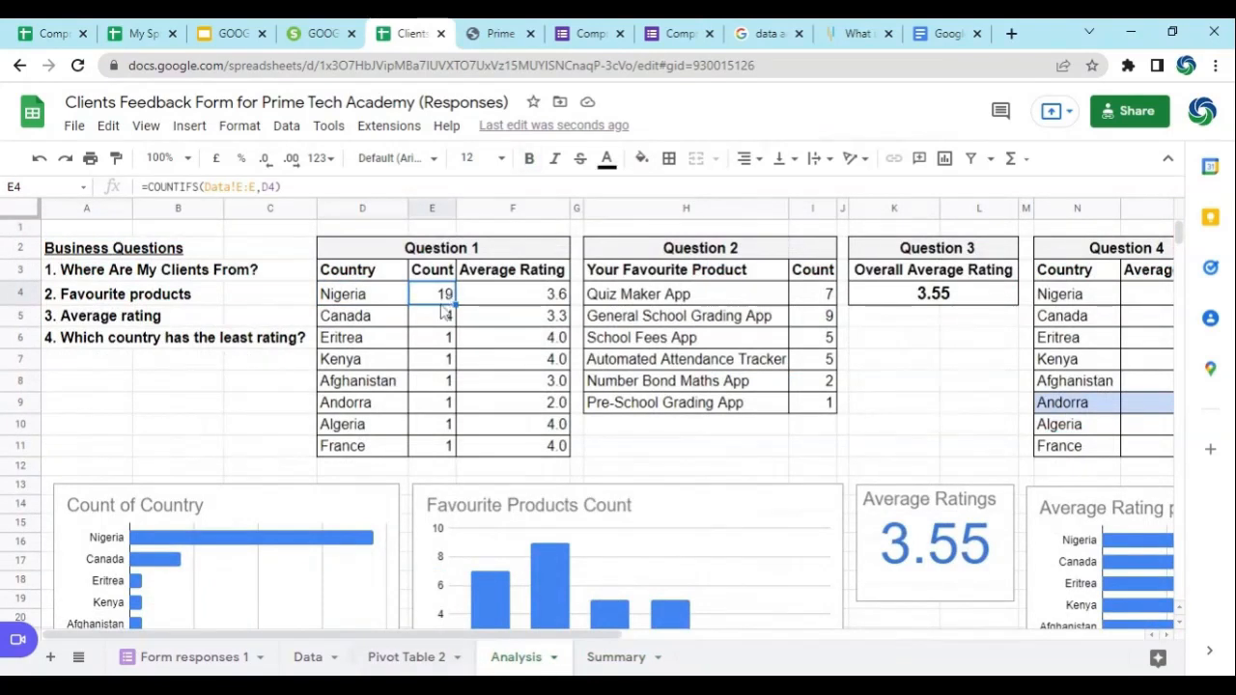
{"action": "left_click", "coordinate": [407, 656]}
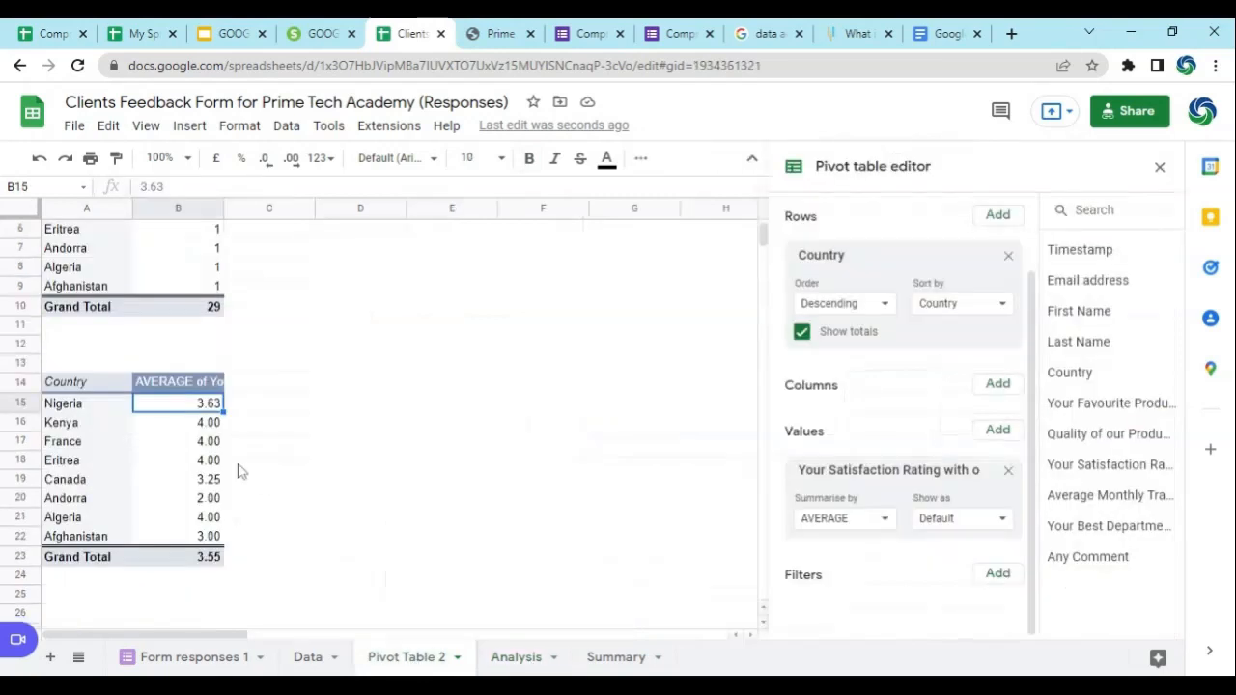
{"action": "scroll", "coordinate": [241, 471], "scroll_direction": "up", "scroll_amount": 2}
{"action": "left_click", "coordinate": [77, 253]}
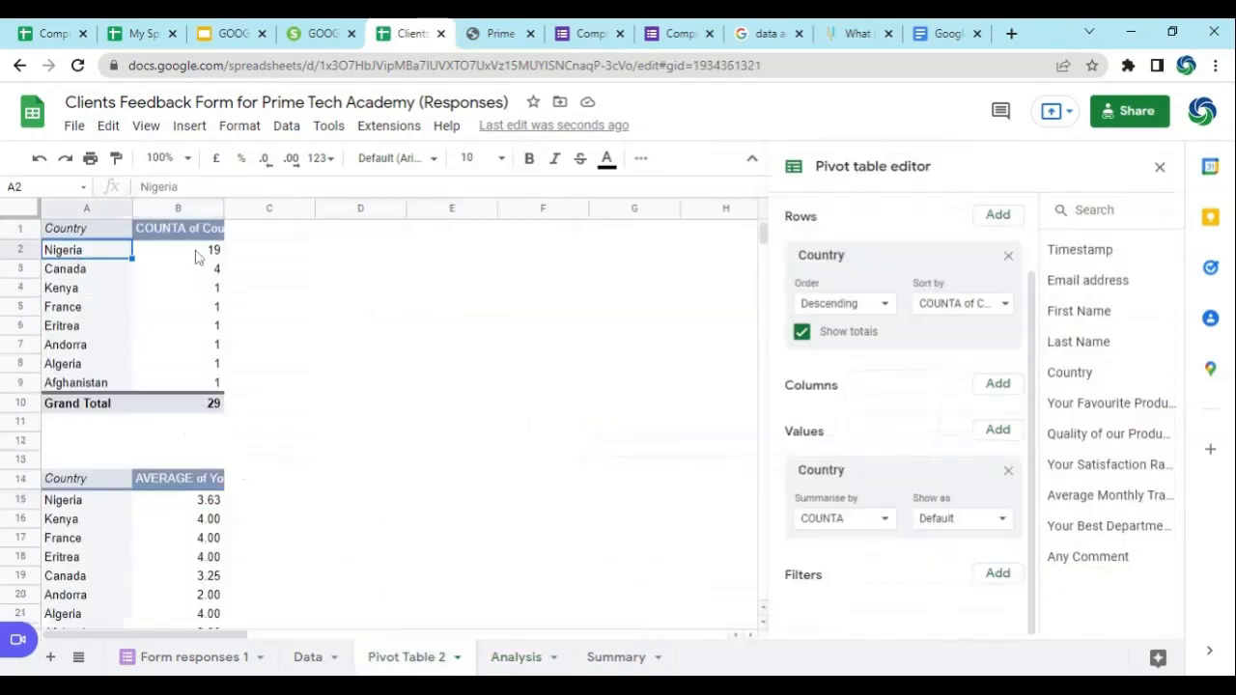
{"action": "left_click", "coordinate": [196, 255]}
{"action": "left_click", "coordinate": [97, 273]}
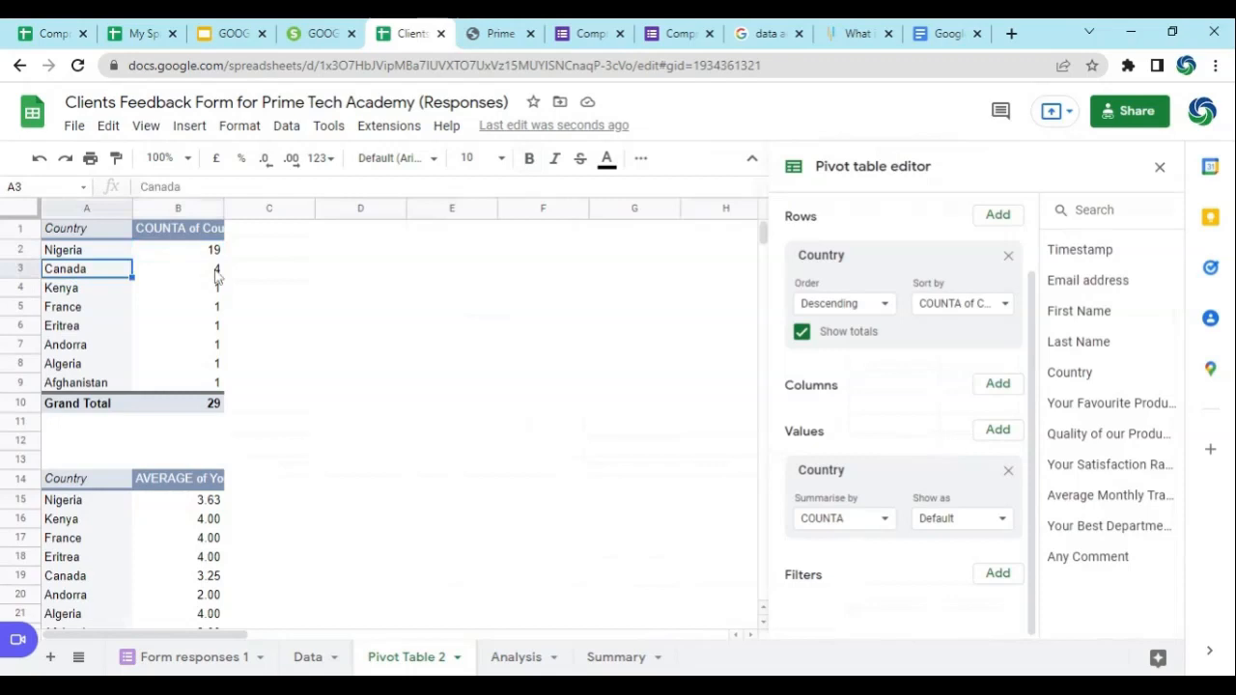
{"action": "left_click", "coordinate": [520, 663]}
{"action": "left_click_drag", "start_coordinate": [449, 339], "coordinate": [461, 447]}
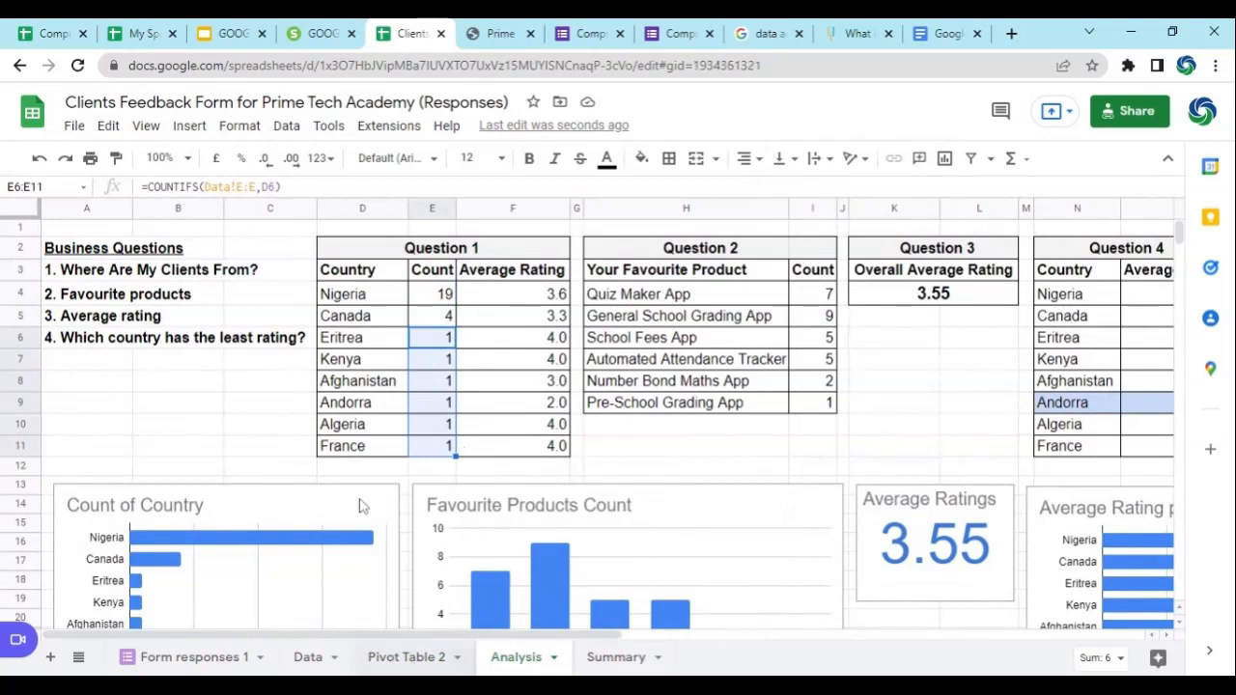
{"action": "left_click_drag", "start_coordinate": [215, 288], "coordinate": [213, 386]}
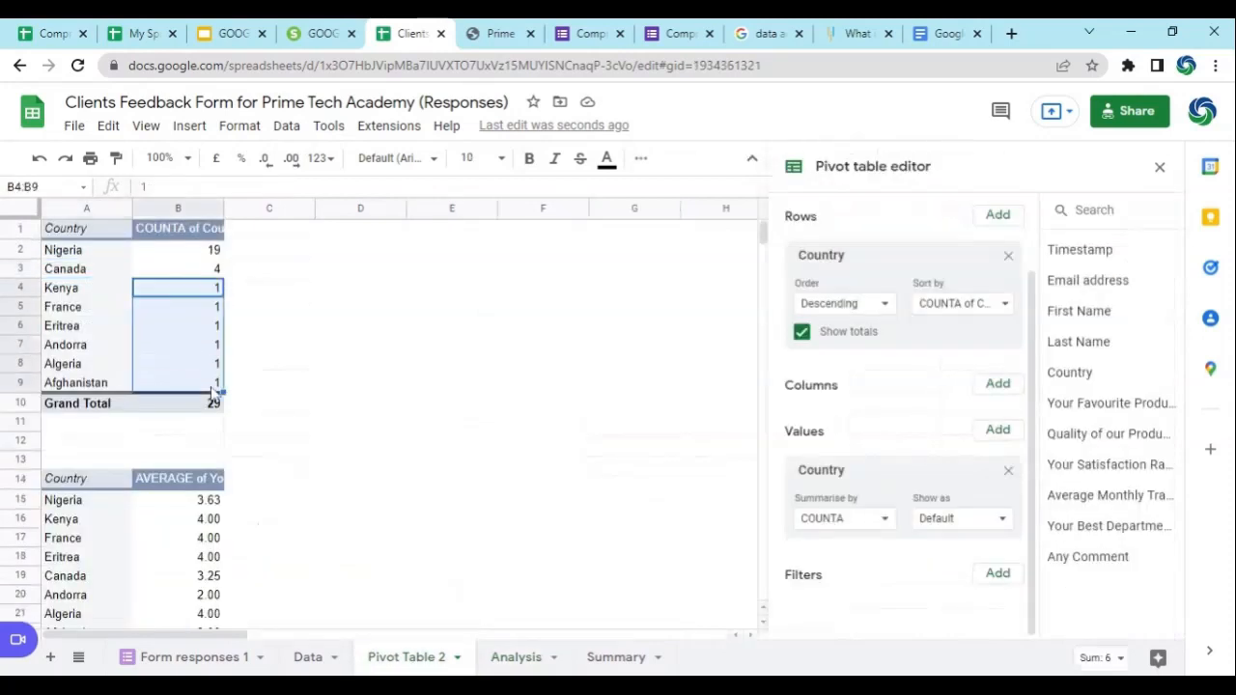
{"action": "left_click", "coordinate": [101, 289]}
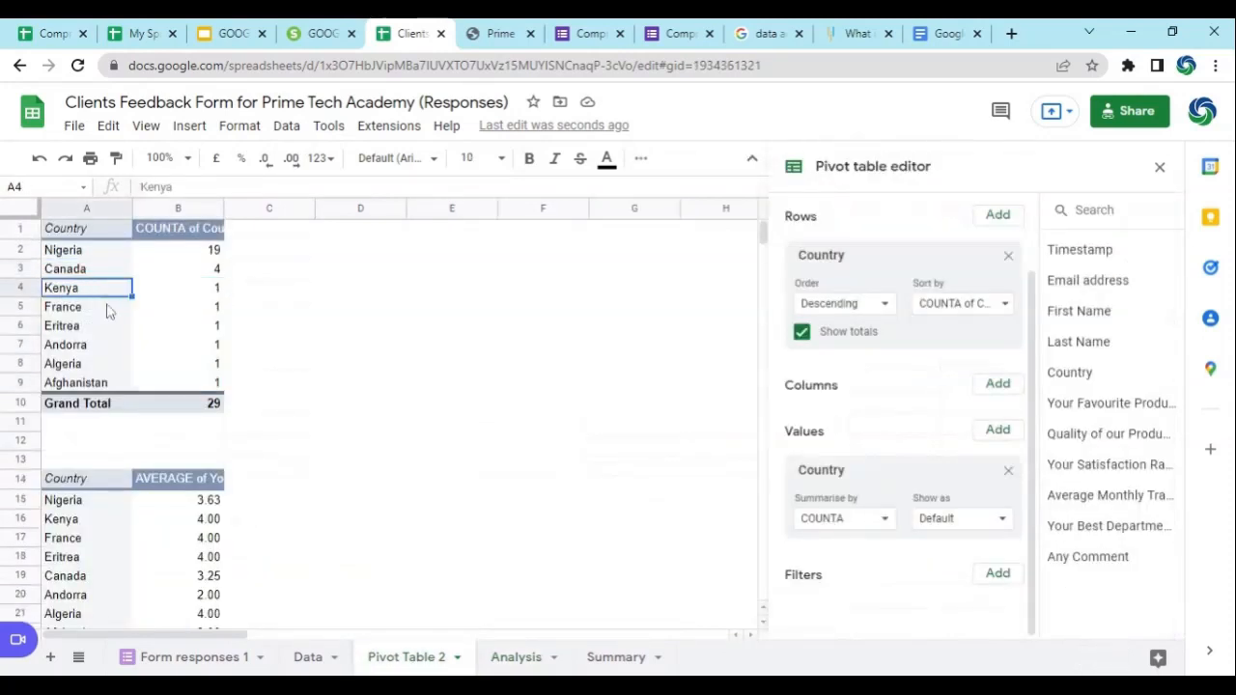
Compare the average ratings in the second pivot table with the Question 1 Average Rating column on the Analysis sheet.
{"action": "scroll", "coordinate": [396, 531], "scroll_direction": "down", "scroll_amount": 1}
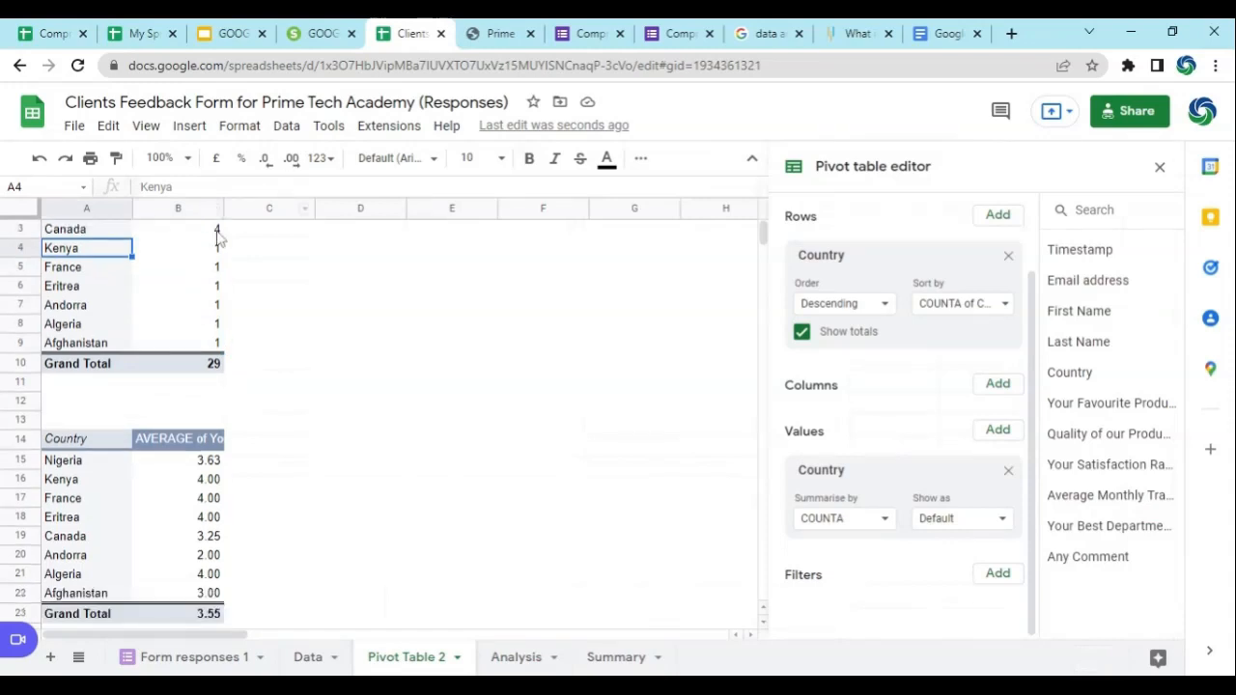
{"action": "left_click_drag", "start_coordinate": [178, 461], "coordinate": [157, 502]}
{"action": "left_click", "coordinate": [105, 483]}
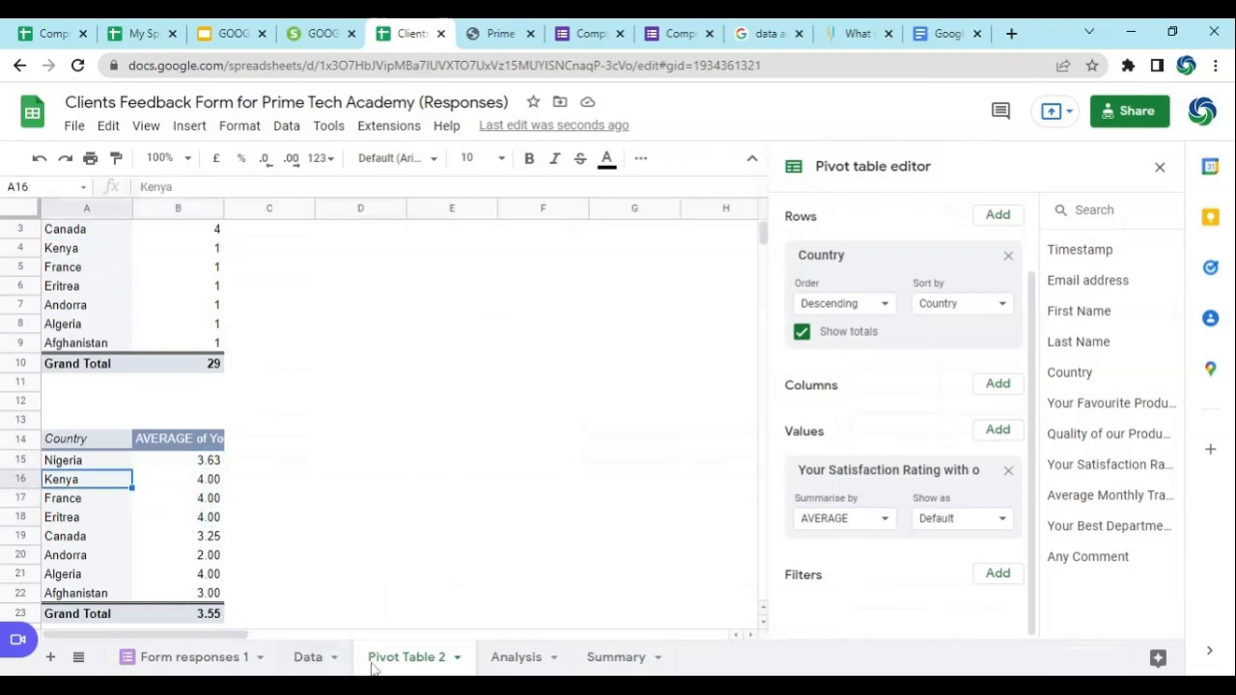
{"action": "left_click", "coordinate": [502, 665]}
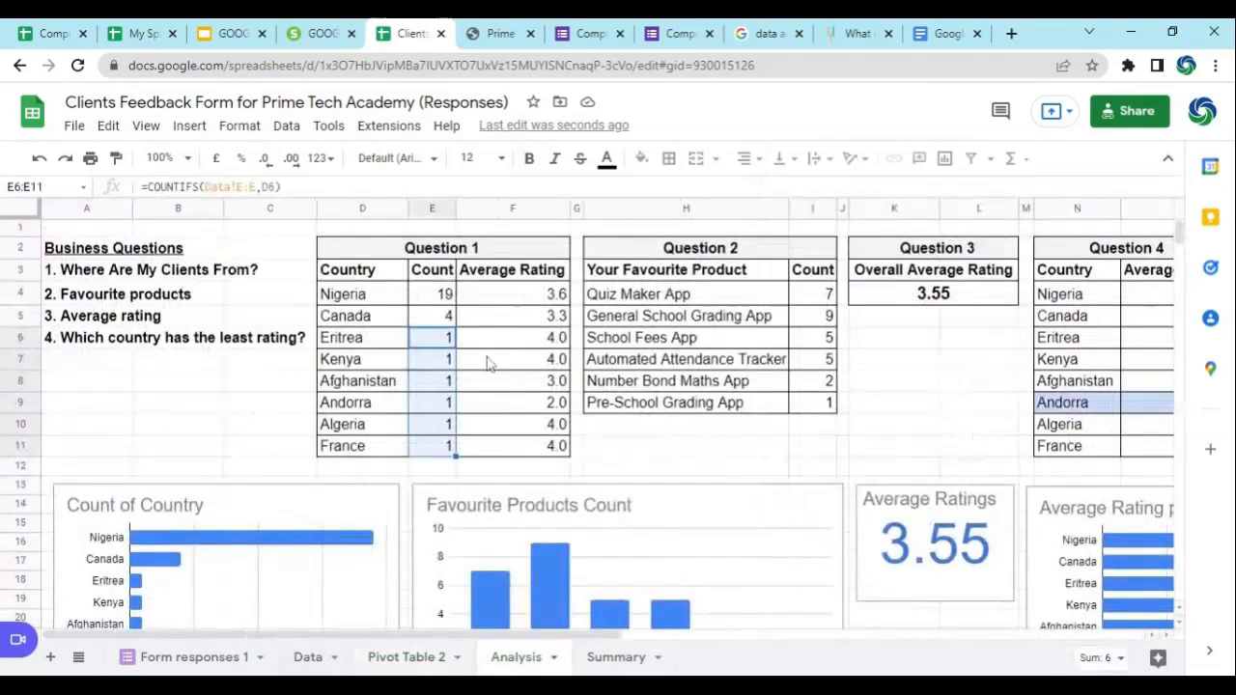
{"action": "left_click", "coordinate": [556, 296]}
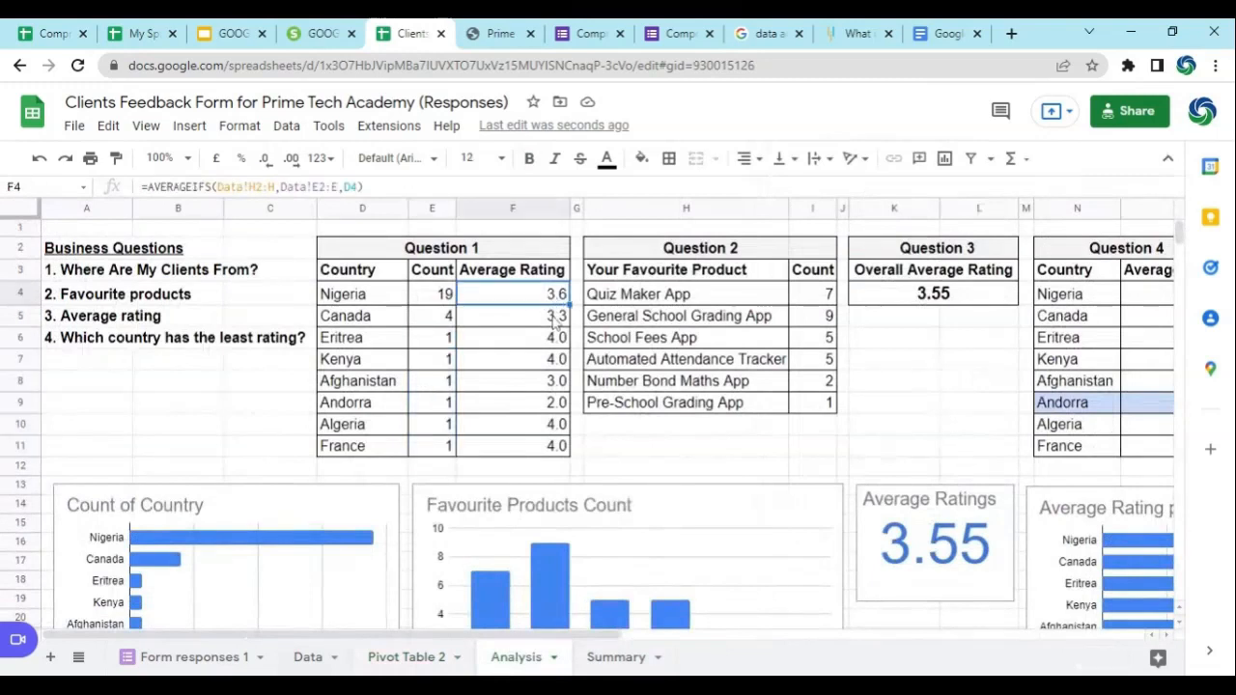
{"action": "left_click", "coordinate": [556, 321]}
{"action": "left_click", "coordinate": [415, 662]}
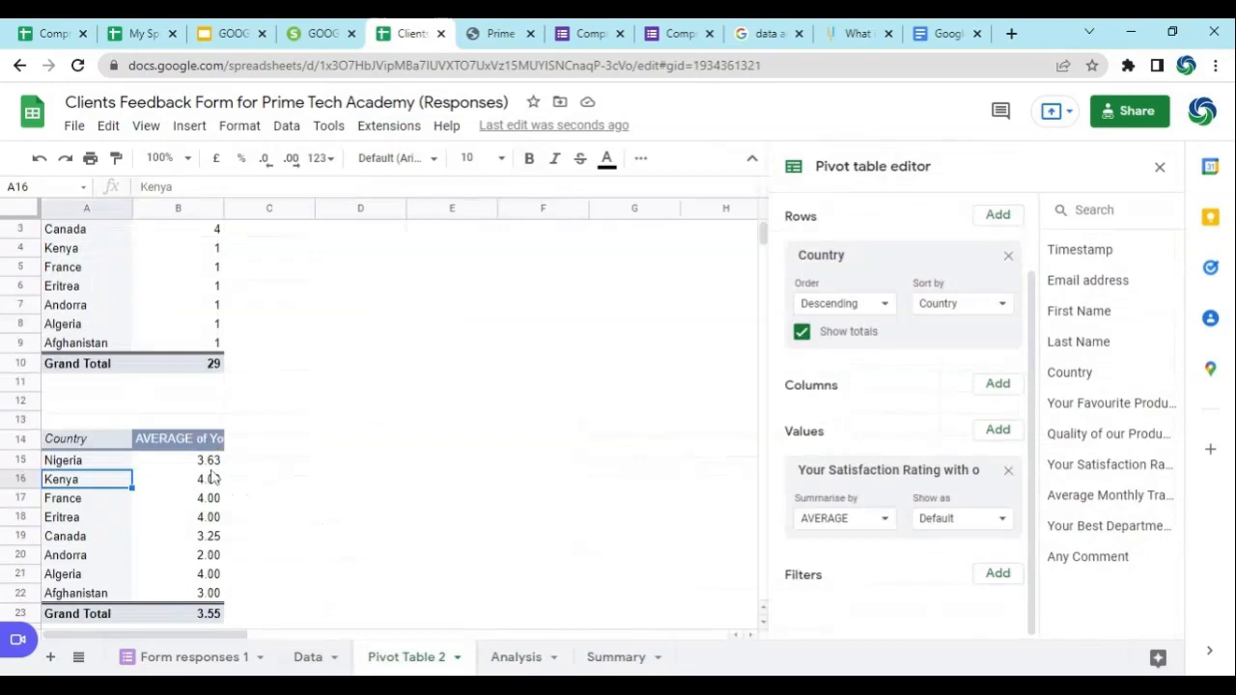
{"action": "left_click", "coordinate": [211, 461]}
{"action": "left_click", "coordinate": [214, 480]}
{"action": "left_click", "coordinate": [218, 498]}
{"action": "left_click", "coordinate": [213, 537]}
{"action": "left_click", "coordinate": [213, 555]}
{"action": "left_click", "coordinate": [211, 593]}
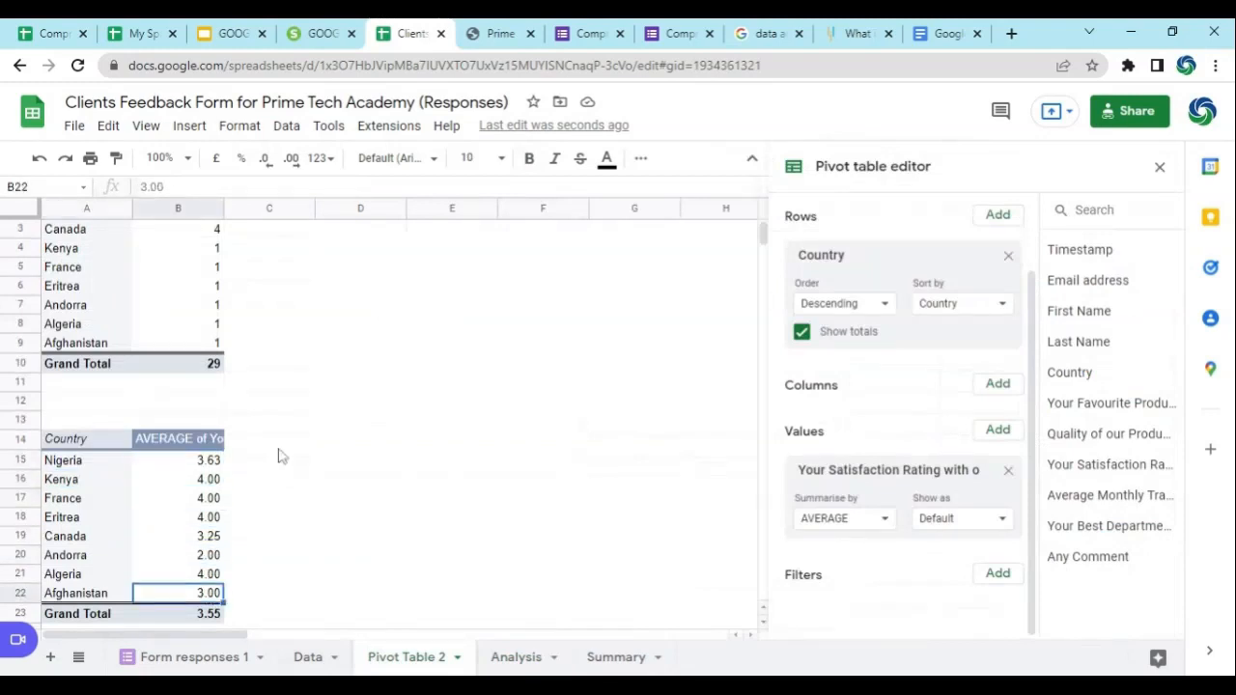
Format the countries' average ratings in B15:B22 to one decimal place.
{"action": "left_click_drag", "start_coordinate": [207, 460], "coordinate": [205, 593]}
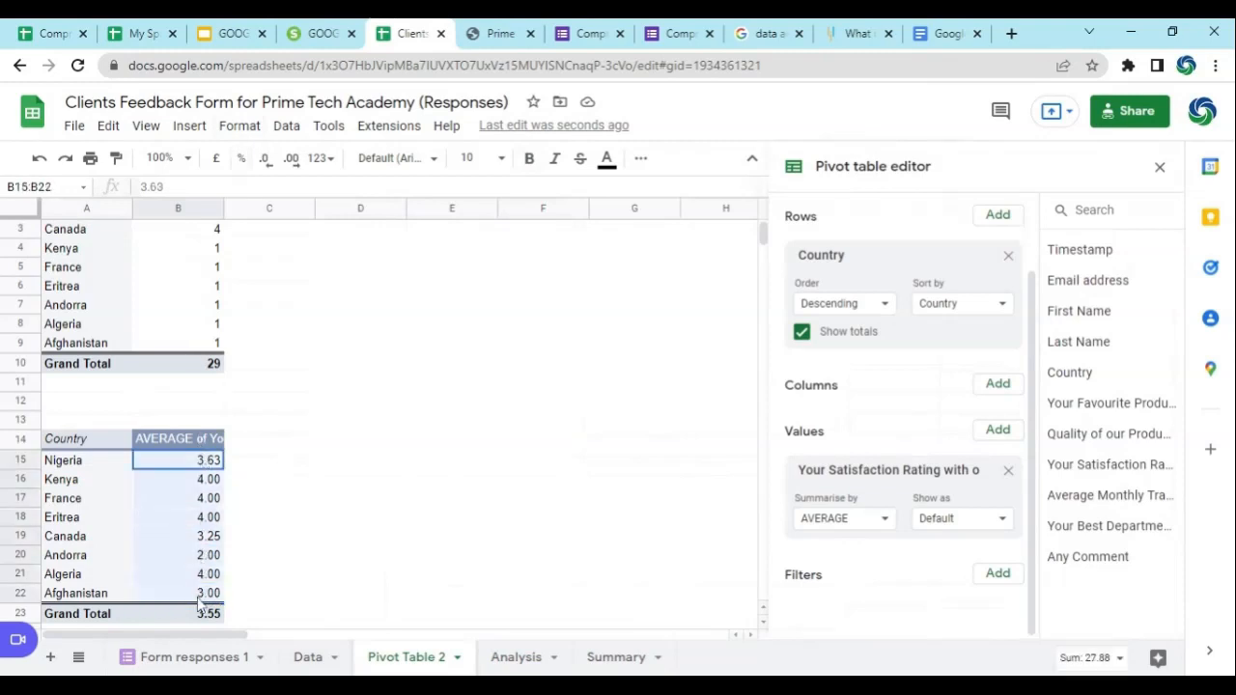
{"action": "left_click", "coordinate": [288, 162]}
{"action": "left_click", "coordinate": [266, 160]}
{"action": "left_click", "coordinate": [265, 160]}
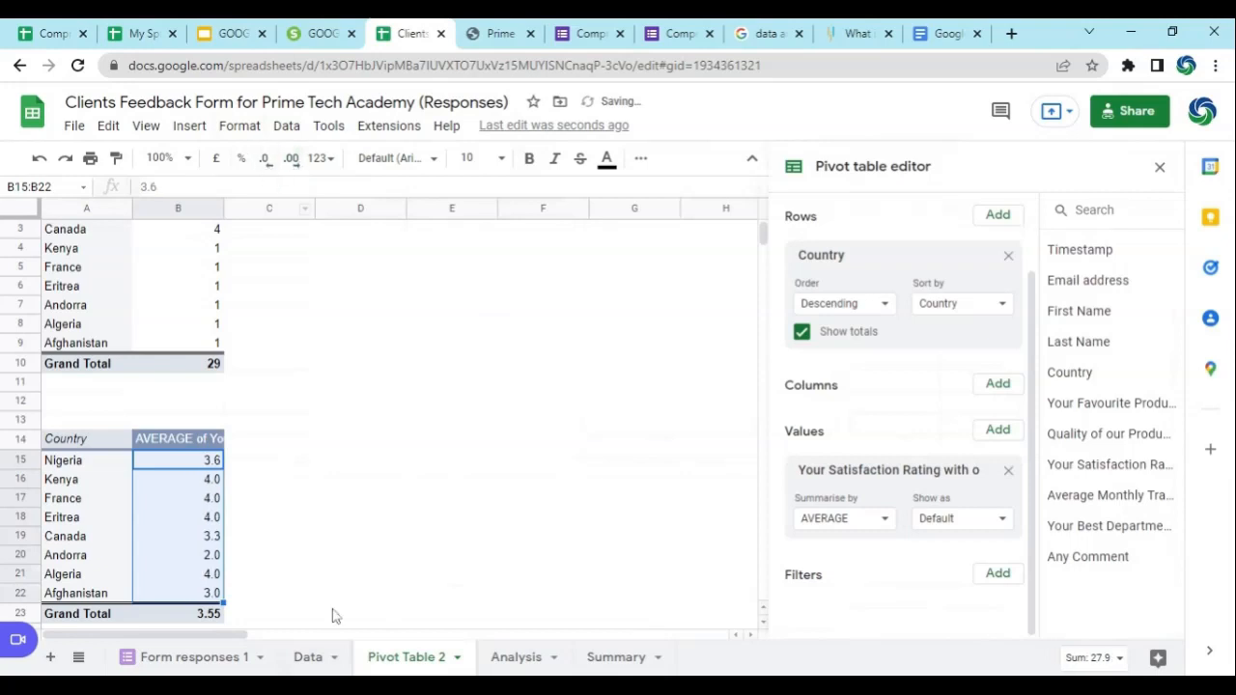
Check the rounded country averages against the Analysis sheet's Average Rating column, and return to the Pivot Table 2 sheet.
{"action": "left_click", "coordinate": [203, 517]}
{"action": "left_click", "coordinate": [218, 464]}
{"action": "left_click", "coordinate": [208, 541]}
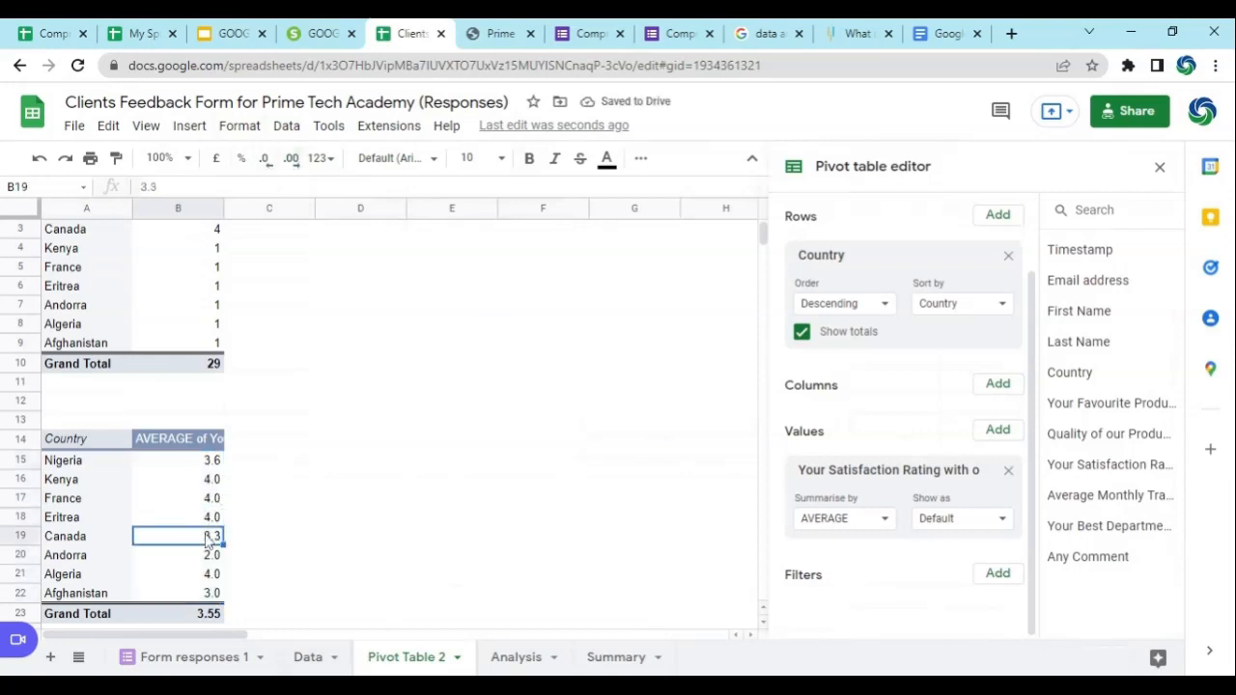
{"action": "left_click", "coordinate": [516, 658]}
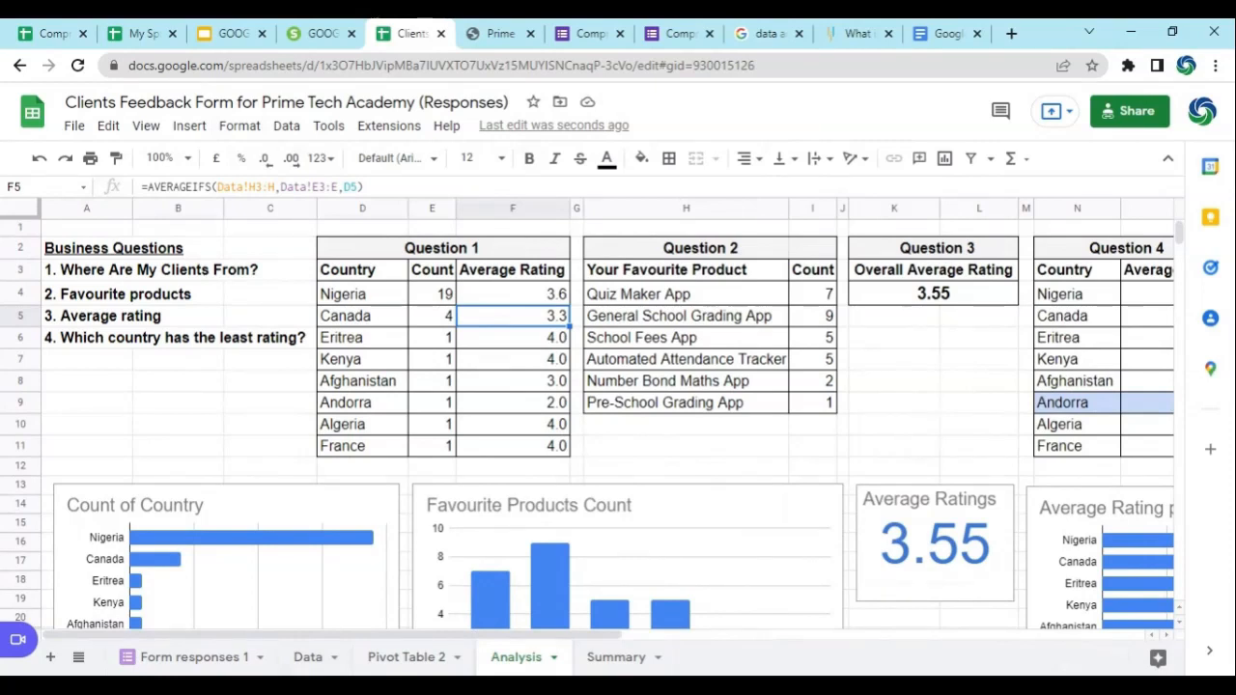
{"action": "left_click", "coordinate": [429, 665]}
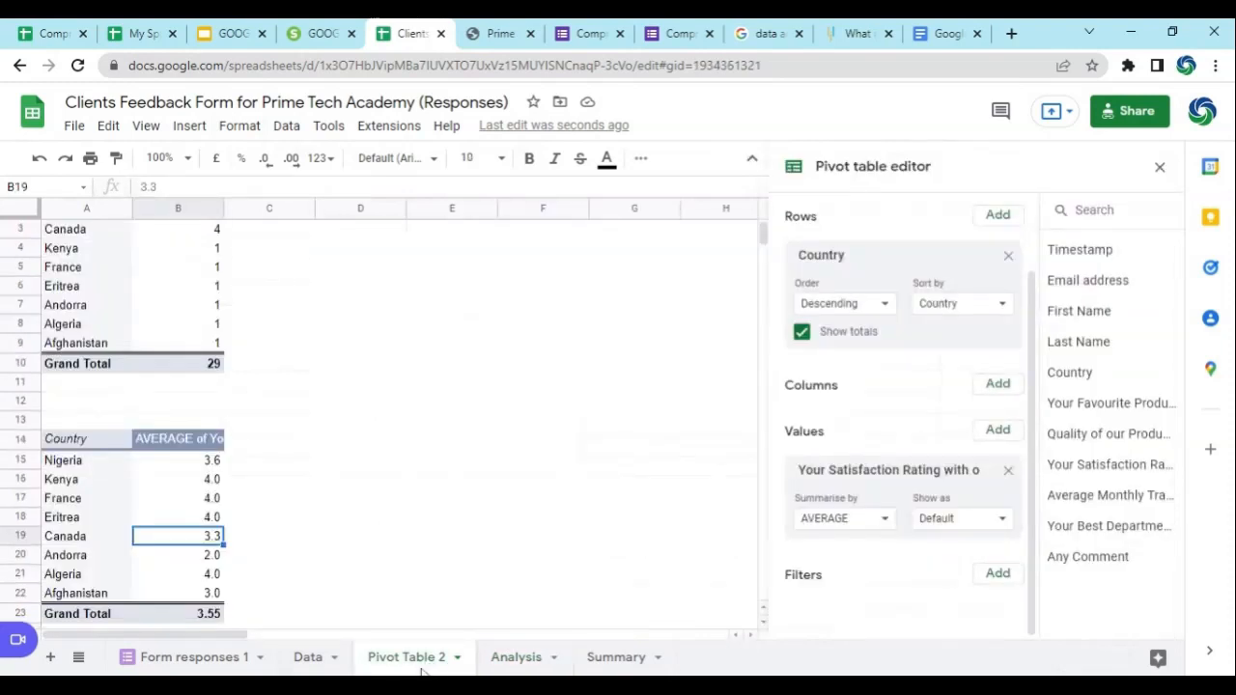
View the course pre-registration section in the Google Sheets Master Class Projects document, and return to the feedback spreadsheet.
{"action": "left_click", "coordinate": [953, 36]}
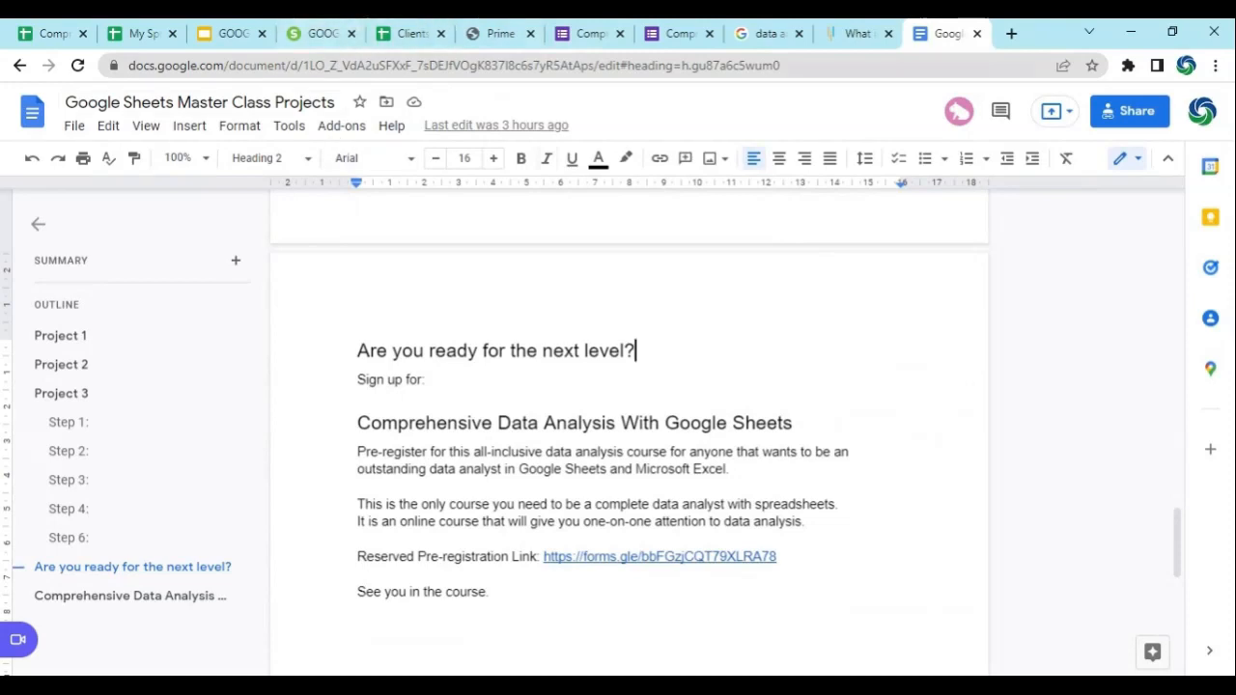
{"action": "left_click", "coordinate": [409, 34]}
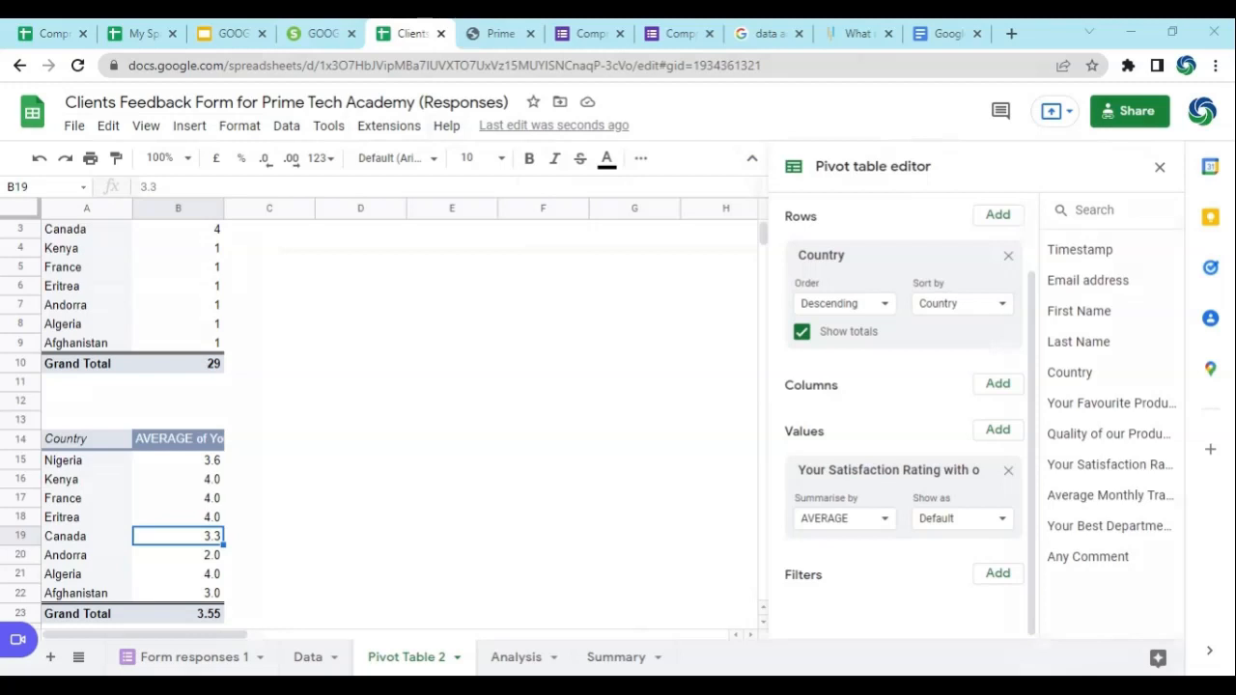
Review the overall average rating question on the Analysis sheet, and return to the Pivot Table 2 sheet.
{"action": "scroll", "coordinate": [539, 446], "scroll_direction": "up", "scroll_amount": 1}
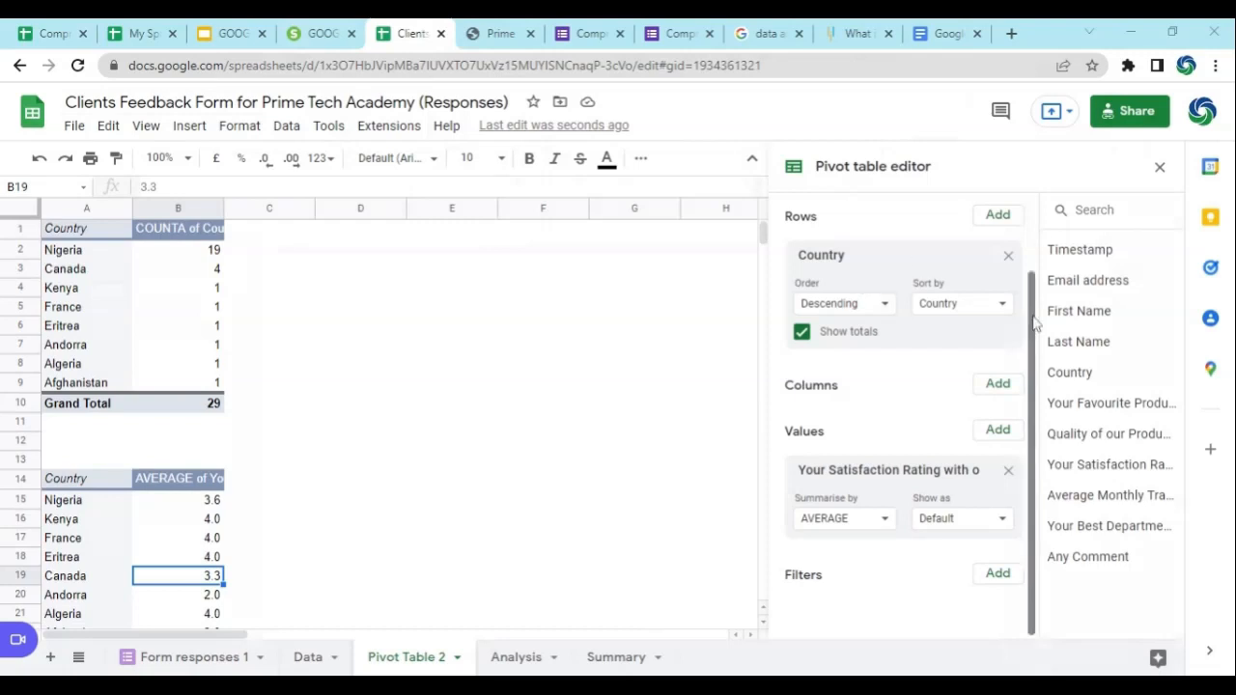
{"action": "scroll", "coordinate": [1036, 309], "scroll_direction": "up", "scroll_amount": 1}
{"action": "left_click_drag", "start_coordinate": [1034, 309], "coordinate": [1022, 242]}
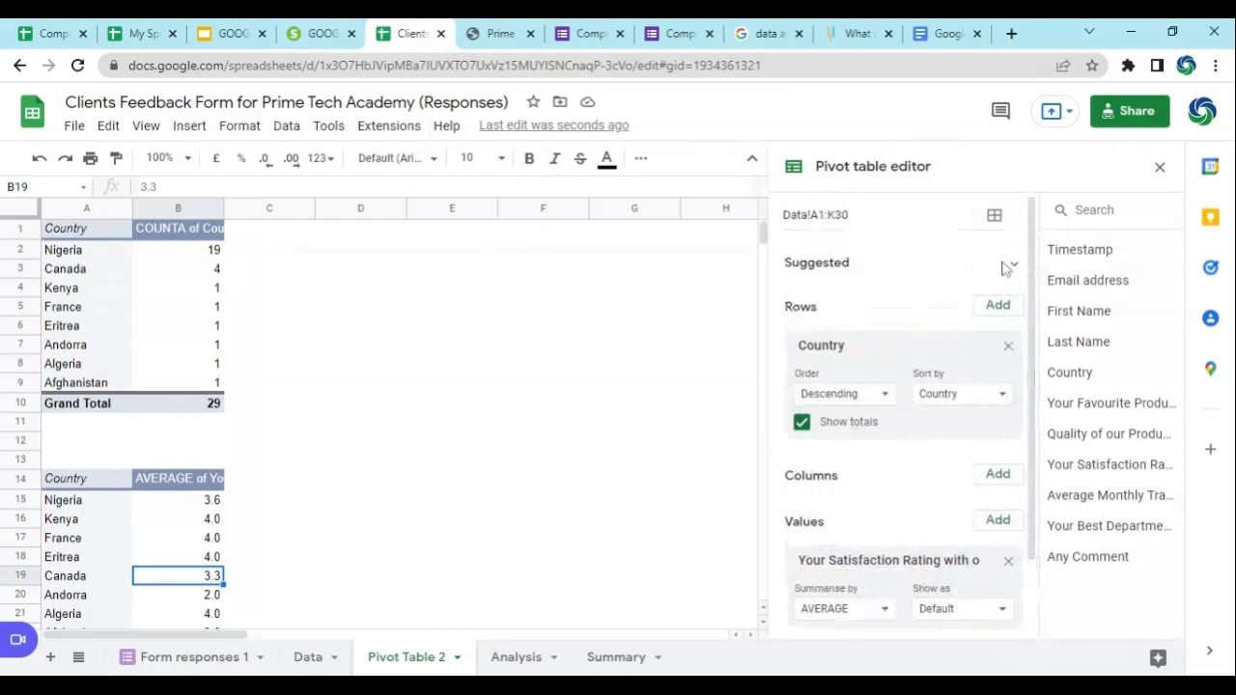
{"action": "left_click", "coordinate": [518, 664]}
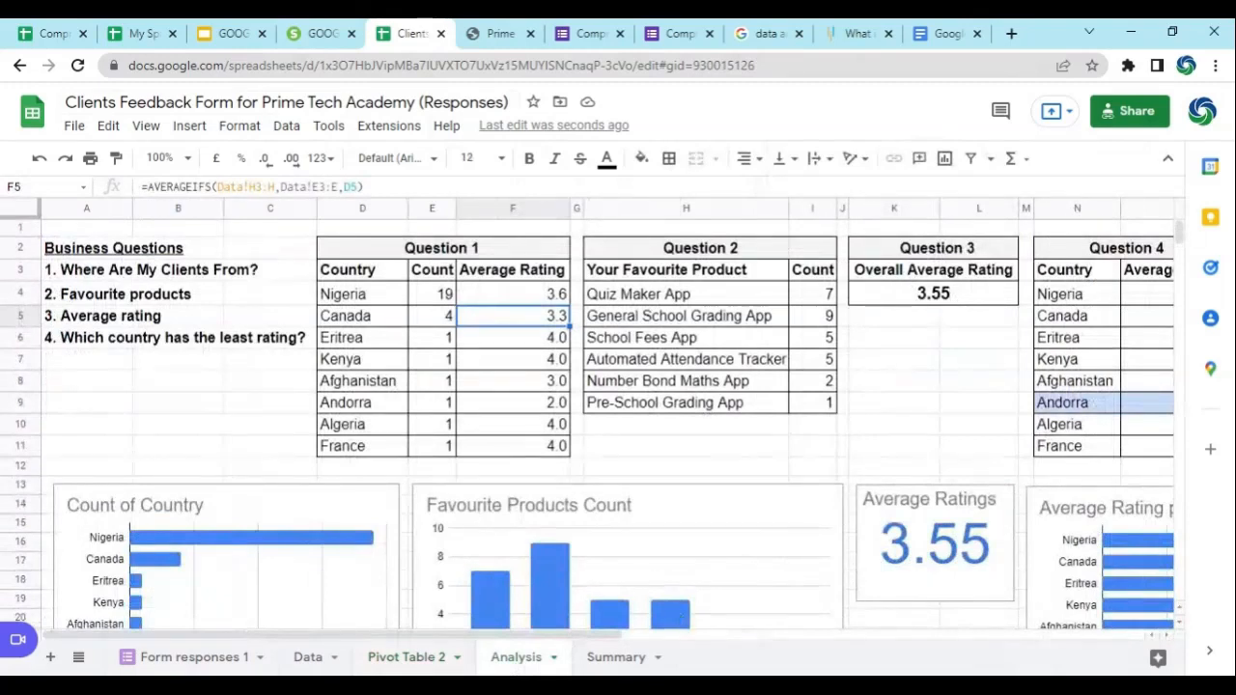
{"action": "left_click", "coordinate": [414, 669]}
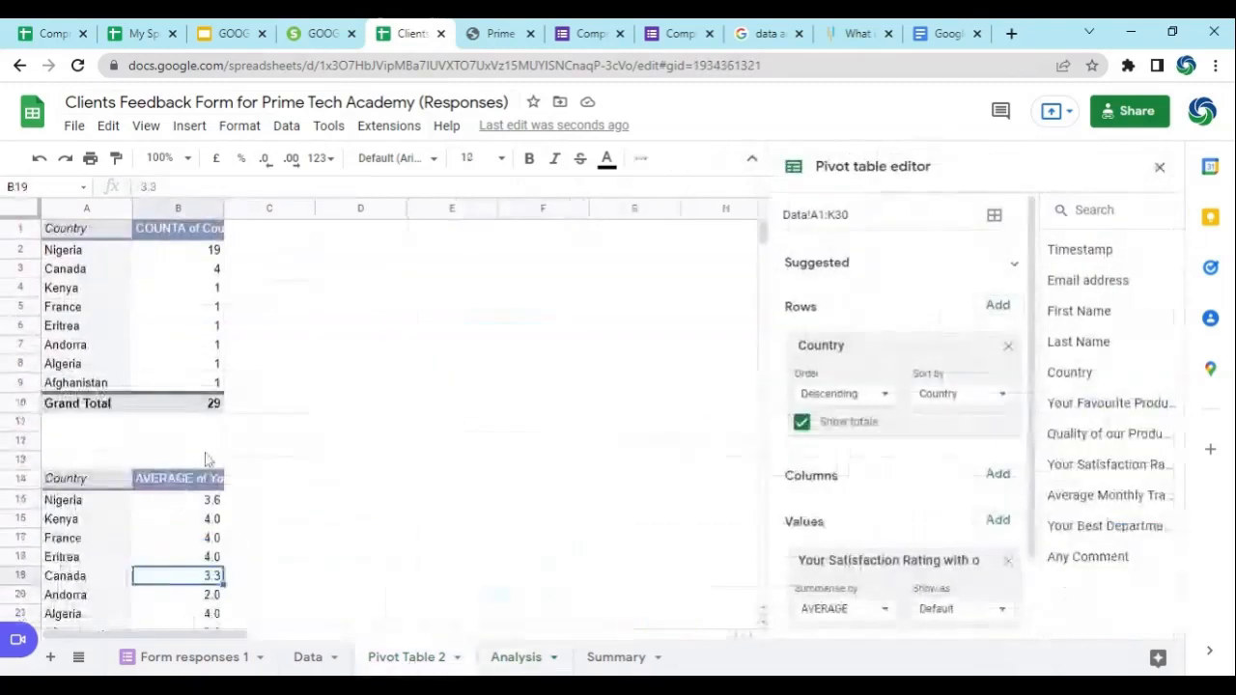
Copy the country average rating pivot table in A14:B23 and paste it at A26.
{"action": "left_click_drag", "start_coordinate": [99, 440], "coordinate": [193, 616]}
{"action": "key", "text": "ctrl+c"}
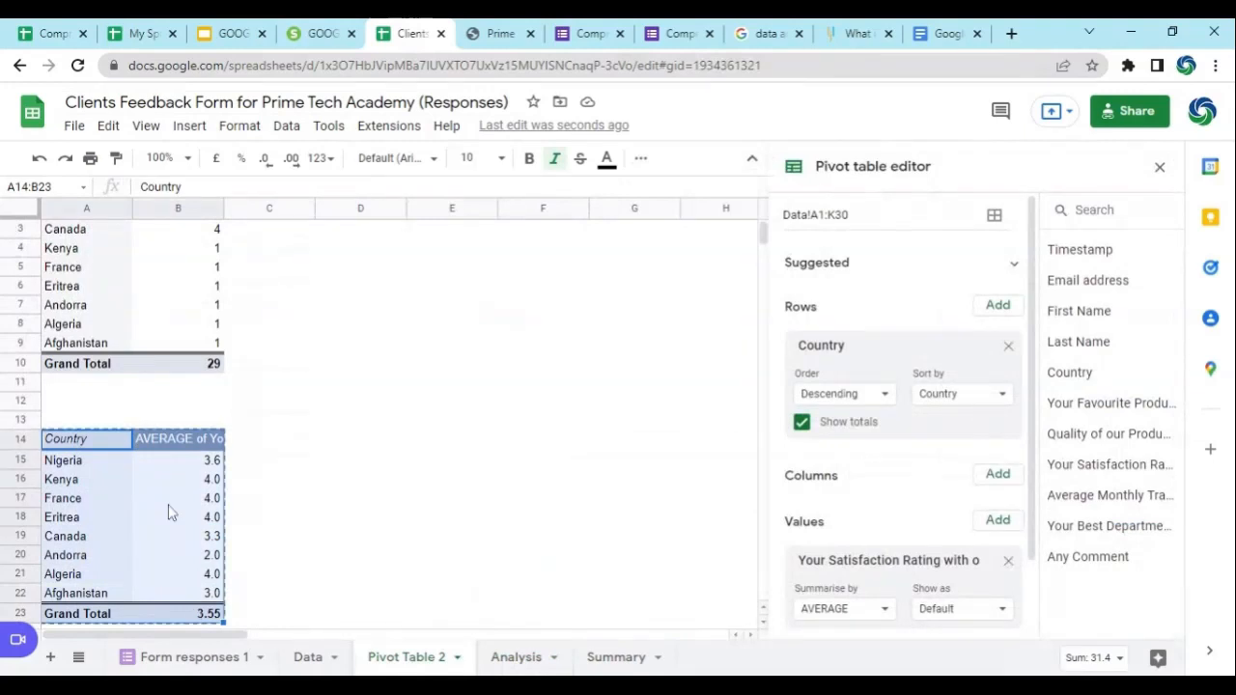
{"action": "scroll", "coordinate": [168, 512], "scroll_direction": "down", "scroll_amount": 4}
{"action": "left_click", "coordinate": [102, 476]}
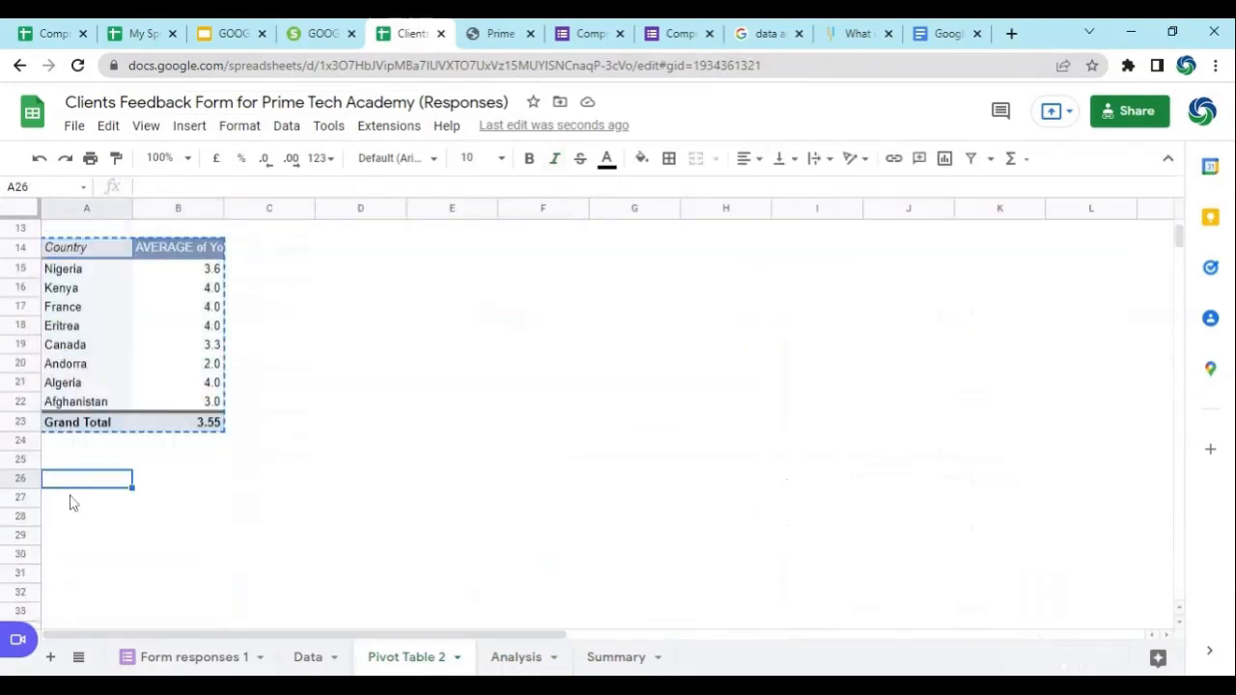
{"action": "key", "text": "ctrl+v"}
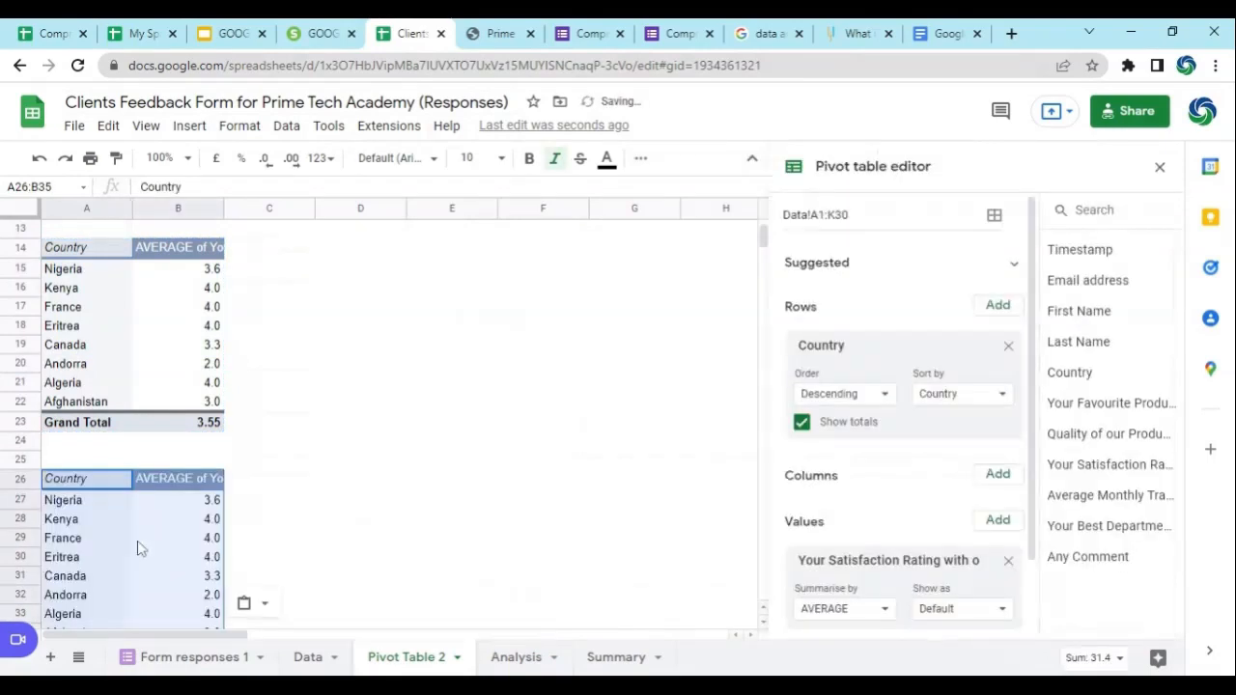
Remove the Country row field and the satisfaction rating value from the pivot table copy at A26.
{"action": "left_click", "coordinate": [141, 543]}
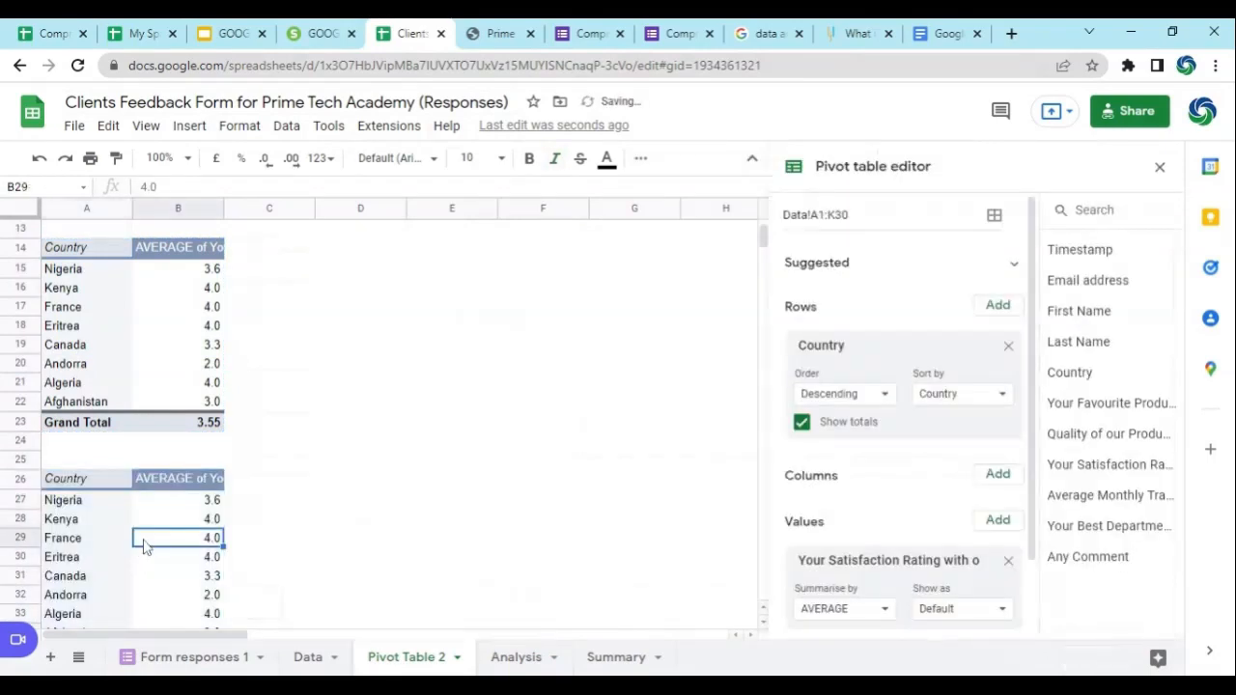
{"action": "left_click", "coordinate": [1009, 346]}
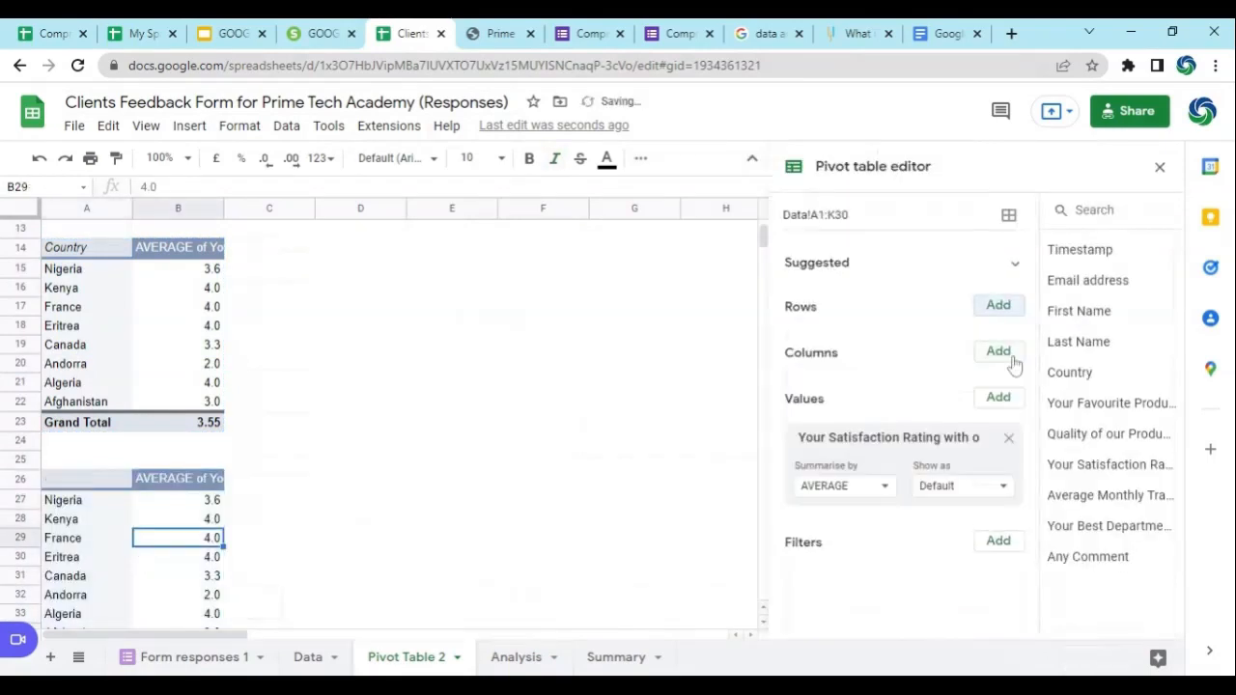
{"action": "left_click", "coordinate": [1008, 439]}
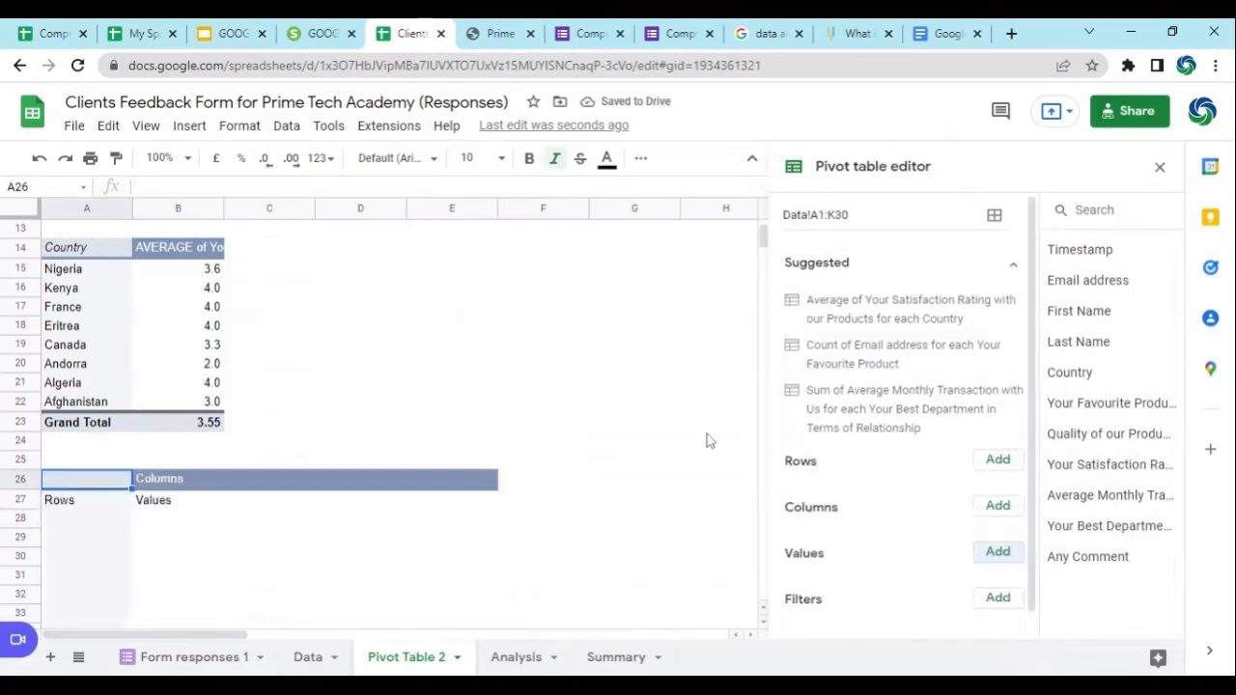
Add Your Satisfaction Rating with our Products as the value of the A26 pivot table, summarised by AVERAGE.
{"action": "left_click", "coordinate": [1000, 552]}
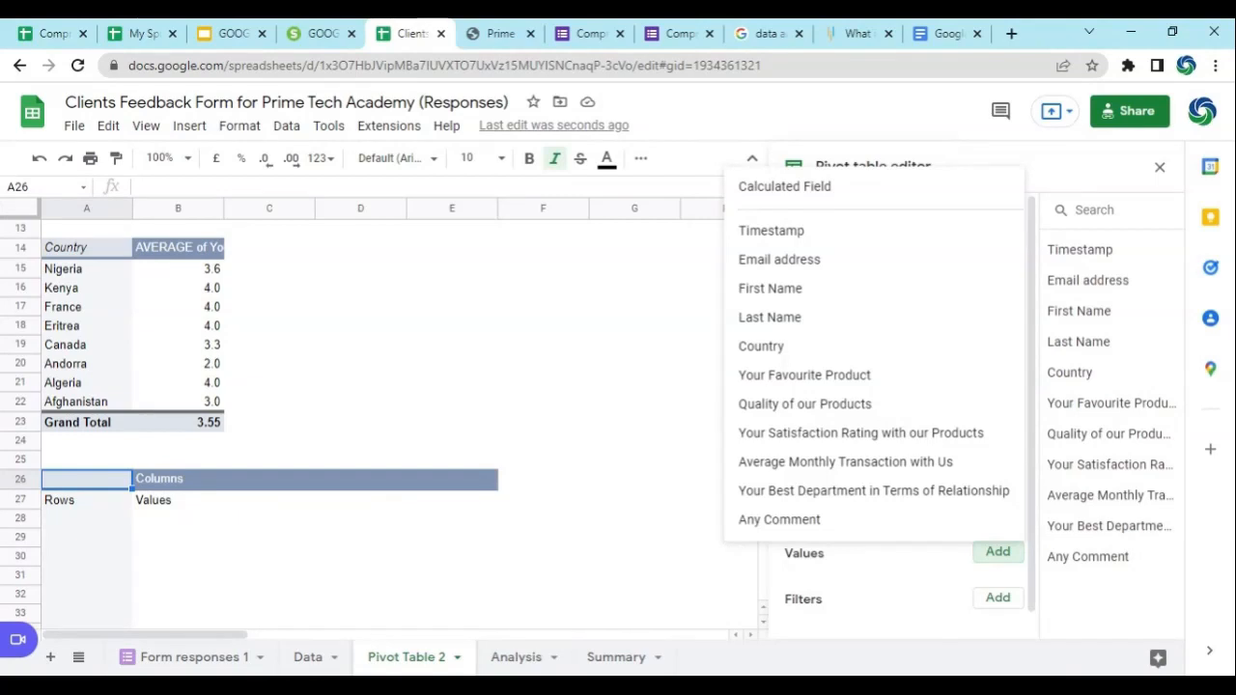
{"action": "left_click", "coordinate": [885, 435]}
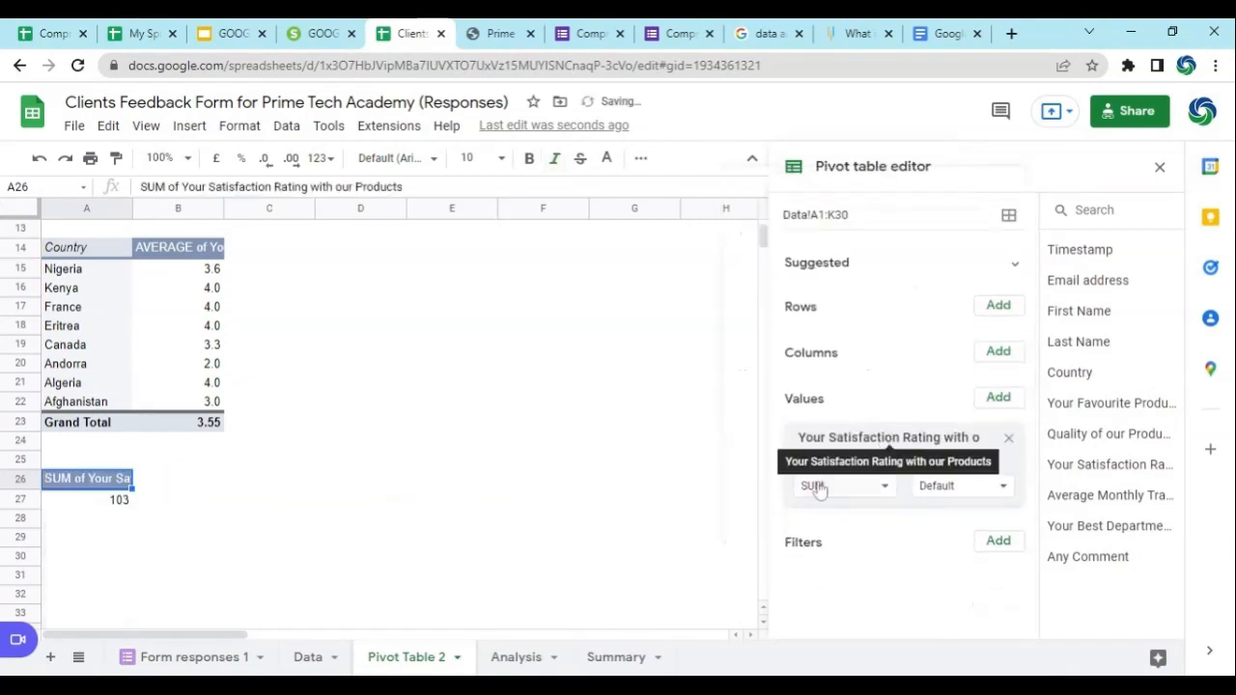
{"action": "left_click", "coordinate": [885, 488]}
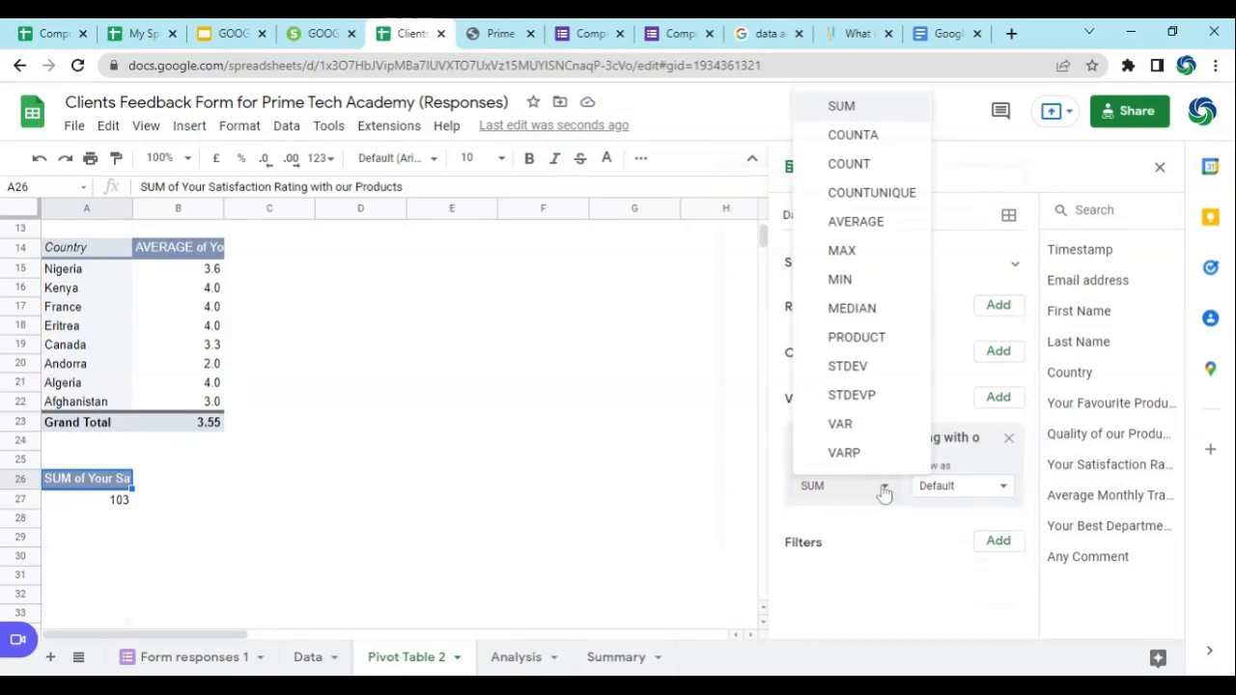
{"action": "left_click", "coordinate": [887, 223]}
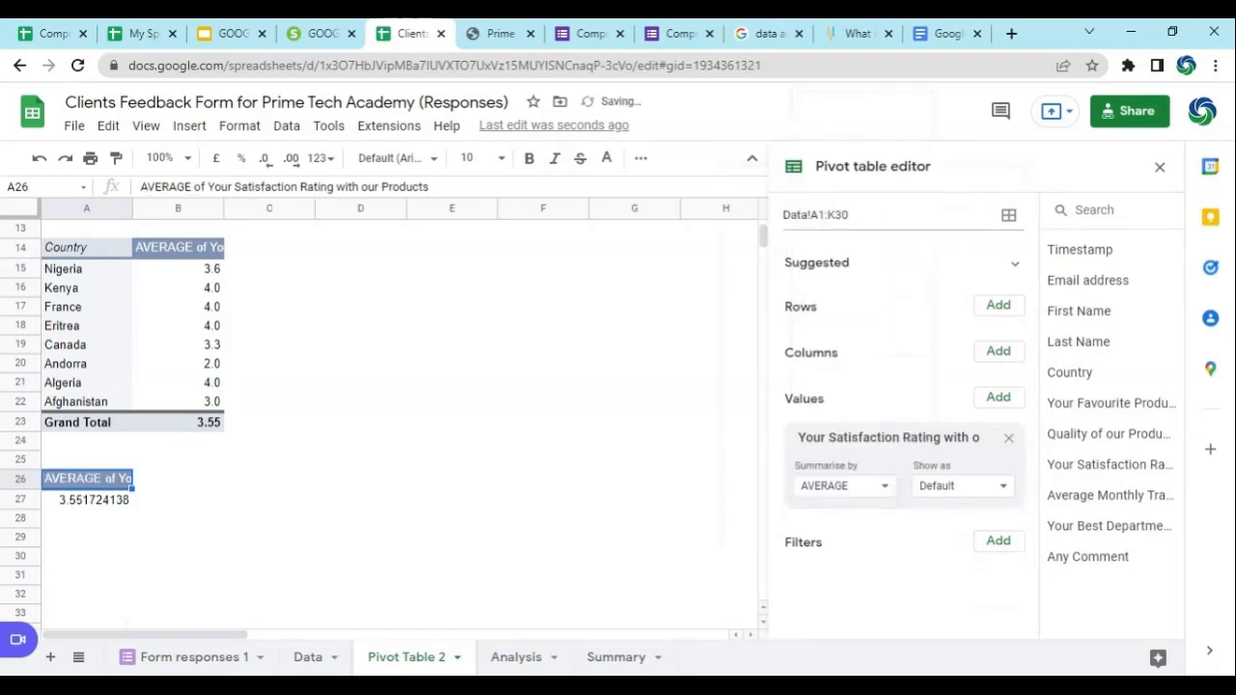
Format the overall average rating in A27 to two decimal places.
{"action": "left_click", "coordinate": [104, 503]}
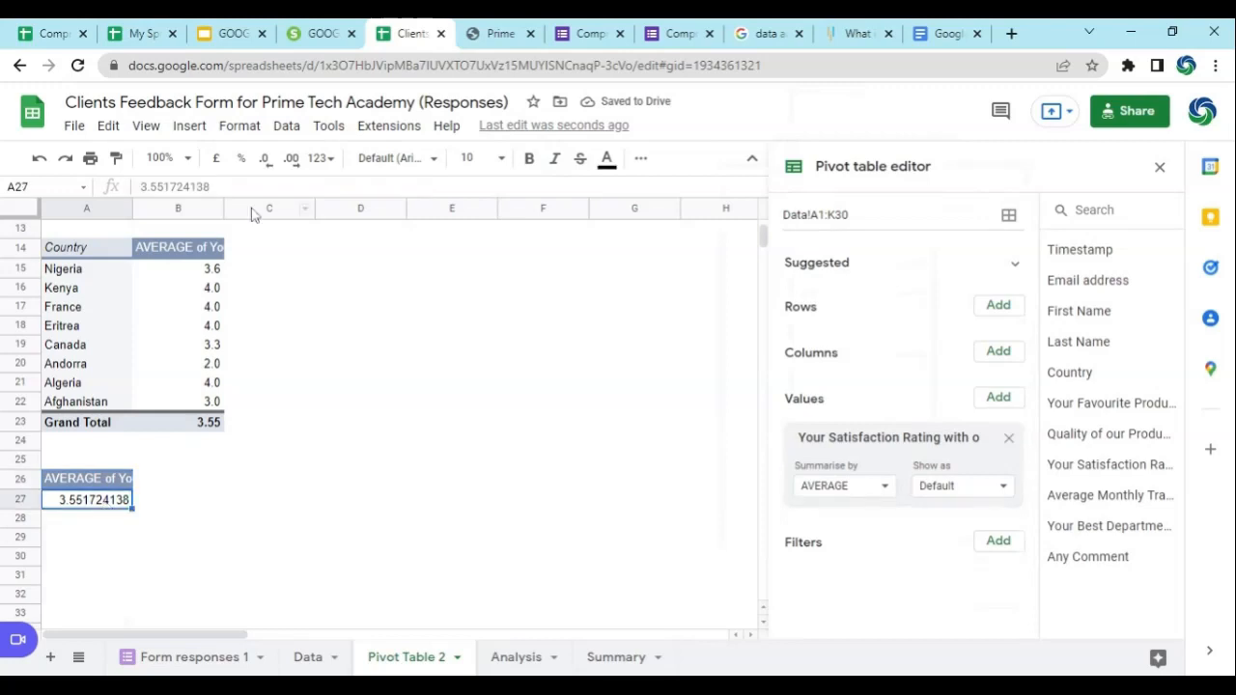
{"action": "left_click", "coordinate": [289, 162]}
{"action": "left_click", "coordinate": [263, 164]}
{"action": "left_click", "coordinate": [262, 172]}
{"action": "left_click", "coordinate": [262, 172]}
{"action": "left_click", "coordinate": [263, 172]}
{"action": "left_click", "coordinate": [263, 172]}
{"action": "left_click", "coordinate": [263, 172]}
{"action": "left_click", "coordinate": [263, 172]}
{"action": "left_click", "coordinate": [262, 172]}
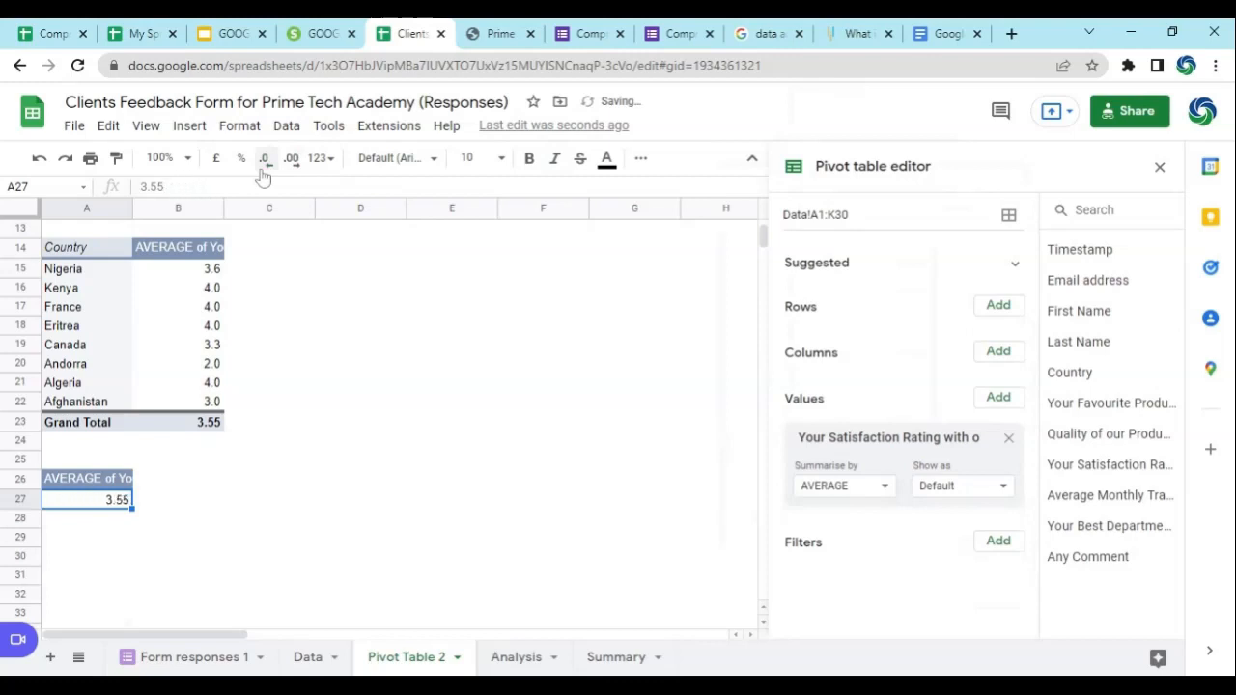
Compare the pivot table's overall average with the Question 3 Overall Average Rating on the Analysis sheet, and return to Pivot Table 2.
{"action": "left_click", "coordinate": [521, 658]}
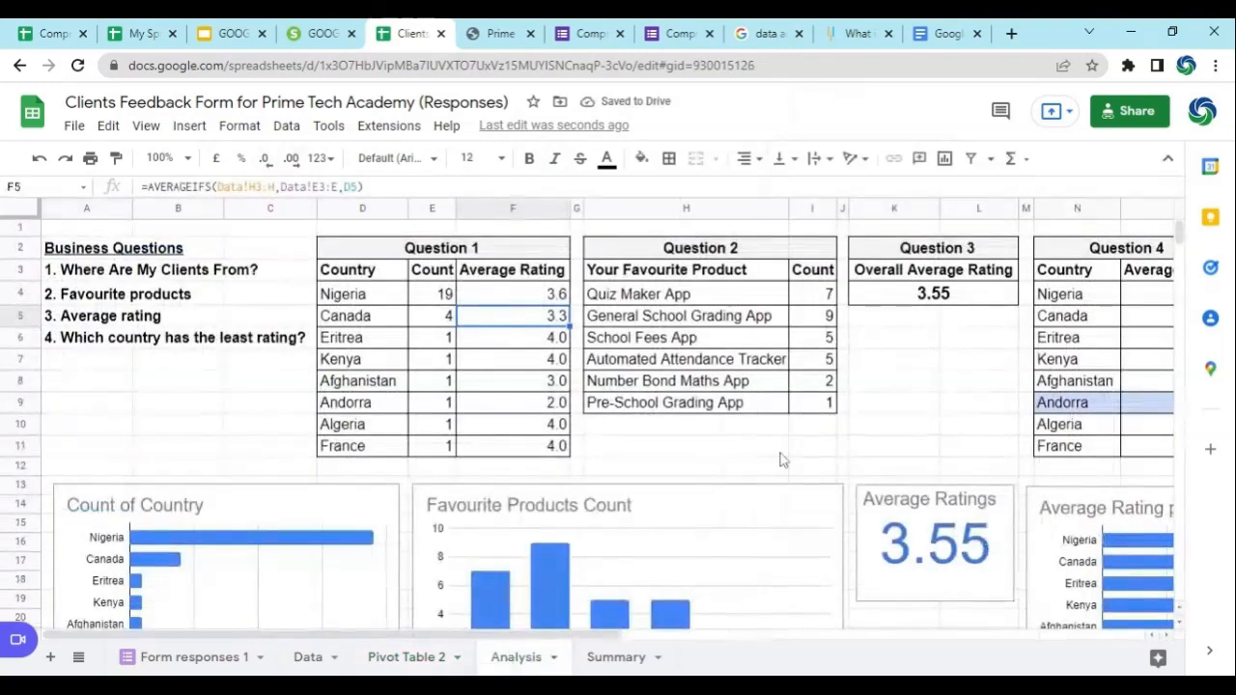
{"action": "left_click", "coordinate": [945, 297]}
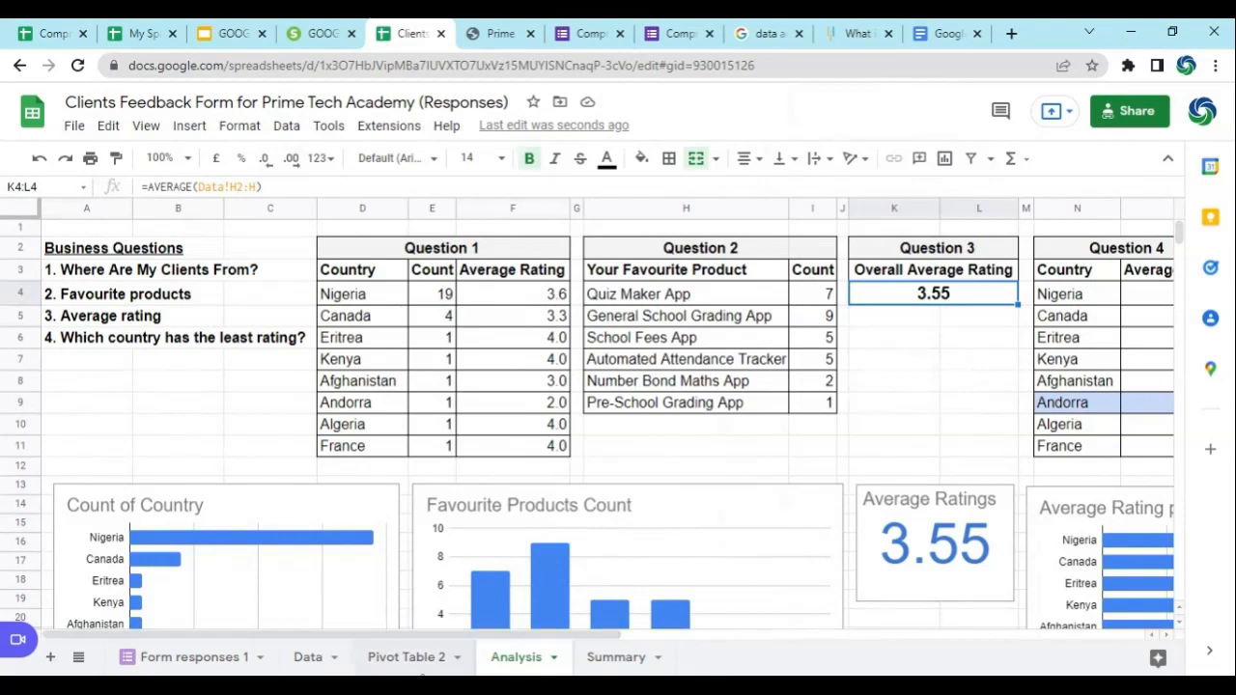
{"action": "left_click", "coordinate": [427, 664]}
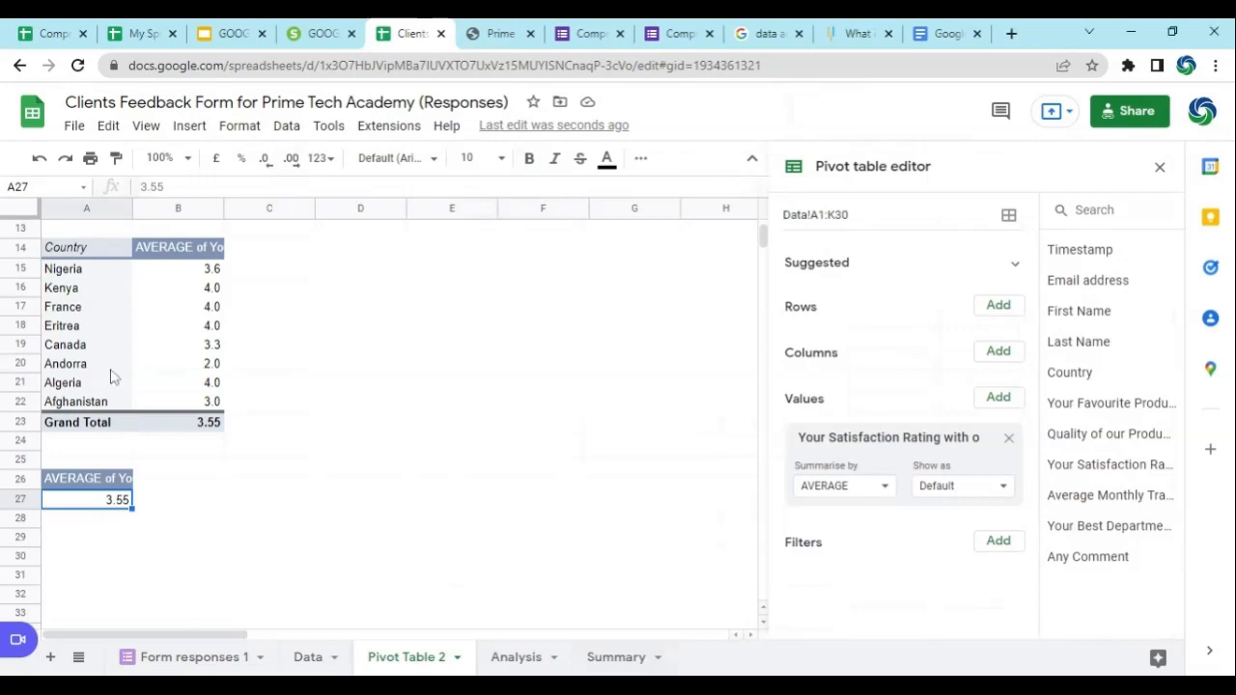
{"action": "scroll", "coordinate": [99, 425], "scroll_direction": "up", "scroll_amount": 2}
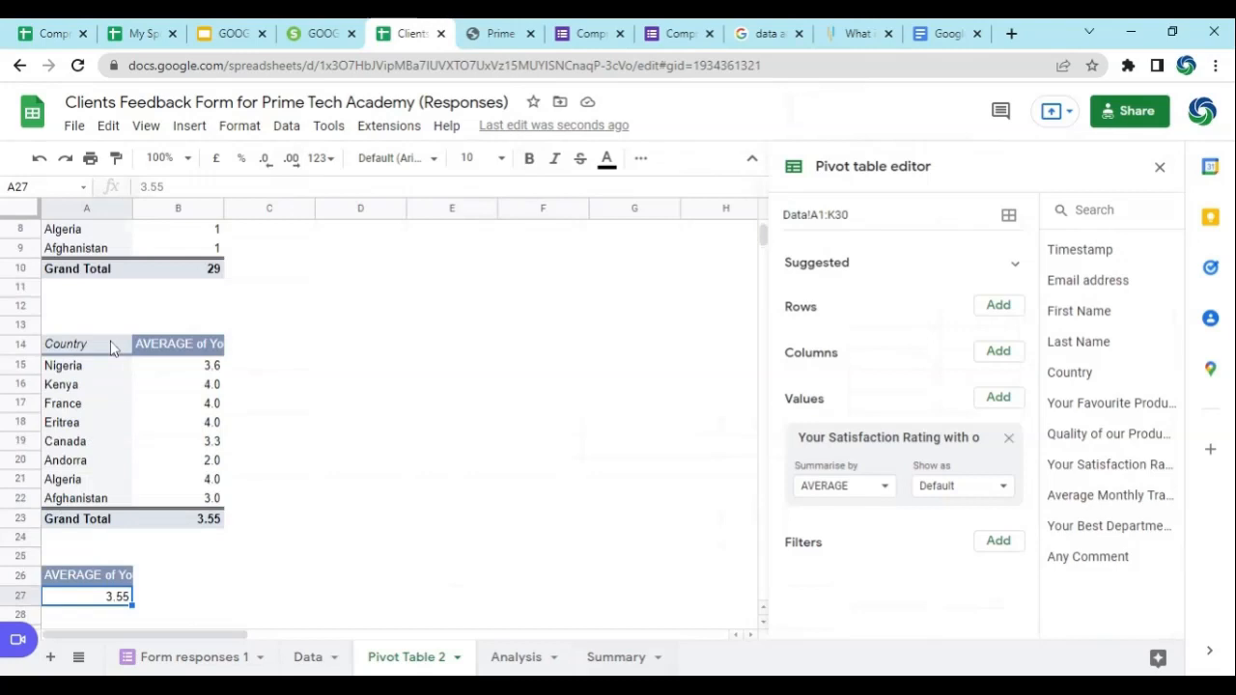
{"action": "scroll", "coordinate": [111, 348], "scroll_direction": "up", "scroll_amount": 3}
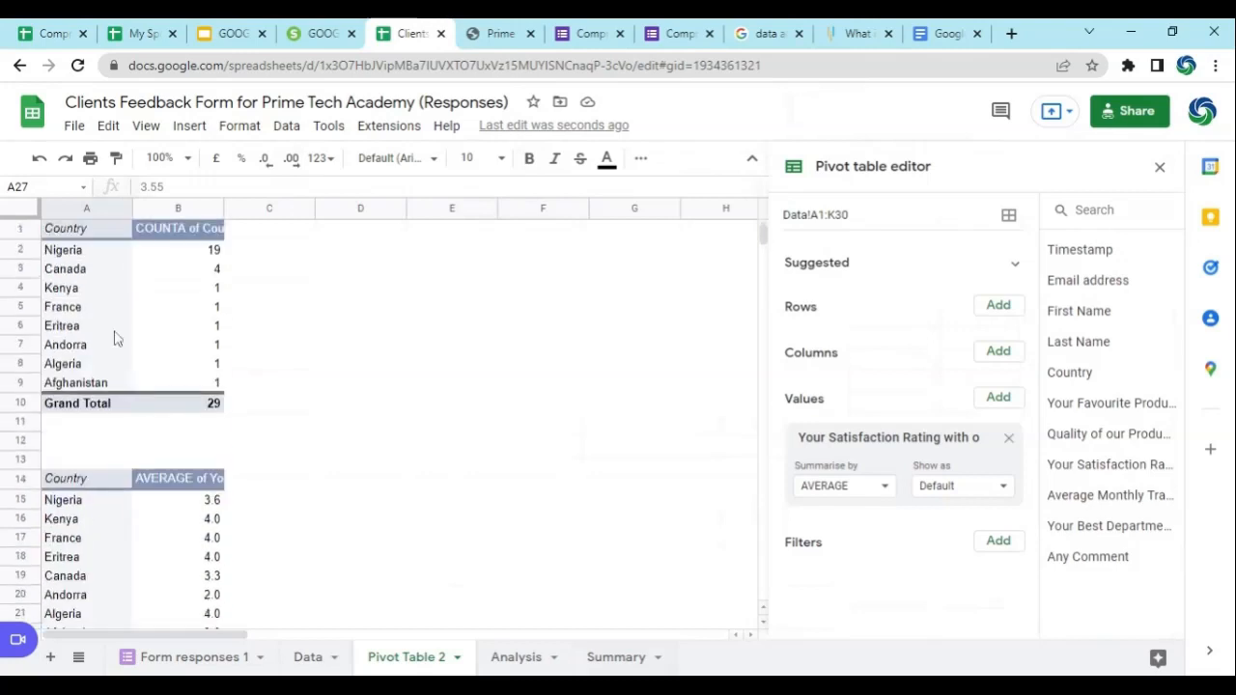
Examine the responses in the Quality of our Products column on the Data sheet.
{"action": "left_click", "coordinate": [309, 665]}
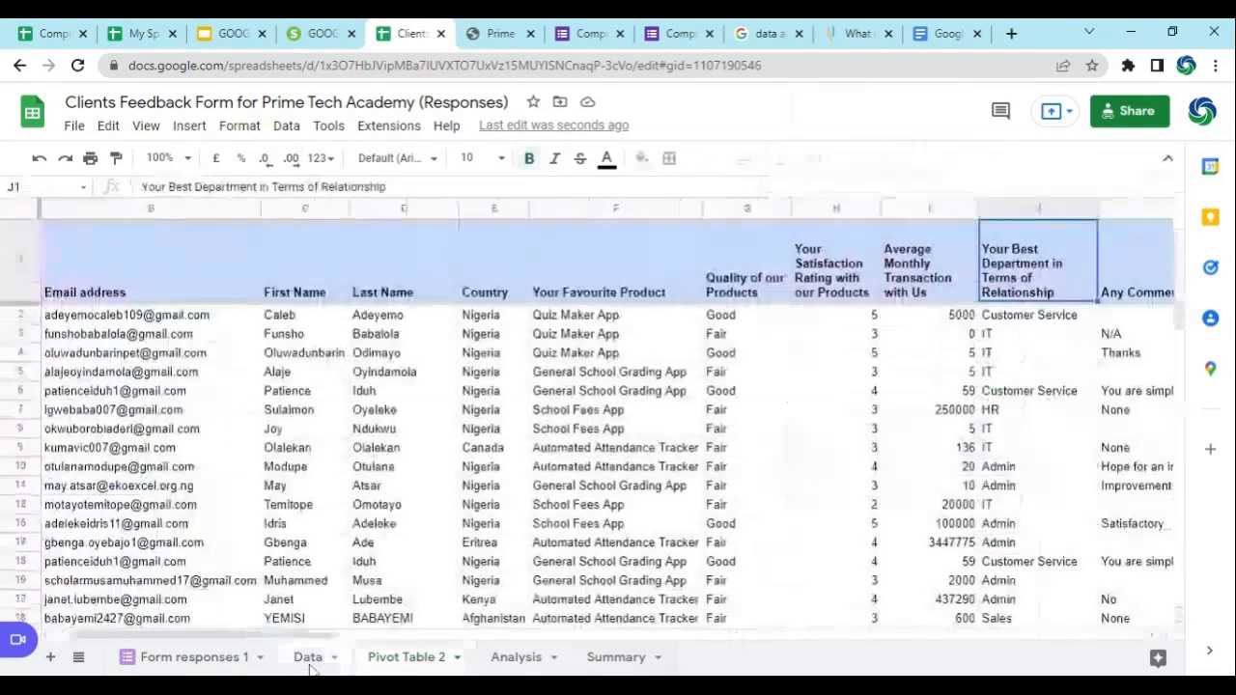
{"action": "left_click_drag", "start_coordinate": [288, 640], "coordinate": [384, 640]}
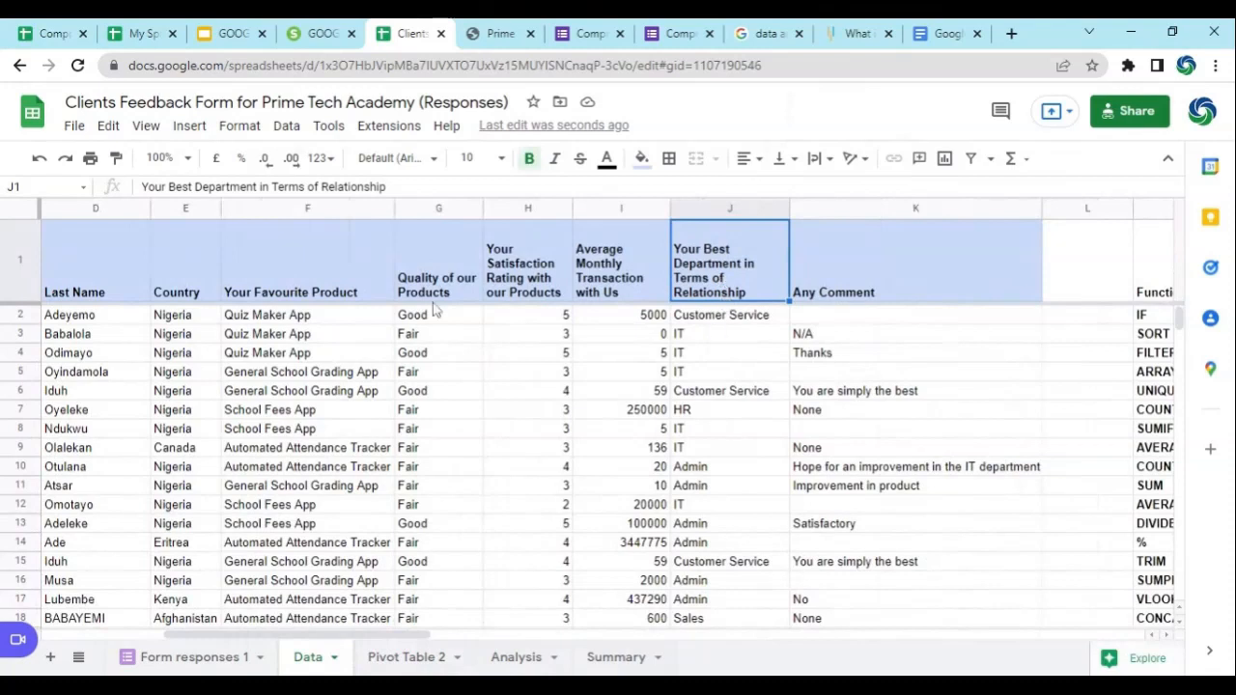
{"action": "left_click_drag", "start_coordinate": [439, 316], "coordinate": [447, 510]}
{"action": "left_click", "coordinate": [468, 324]}
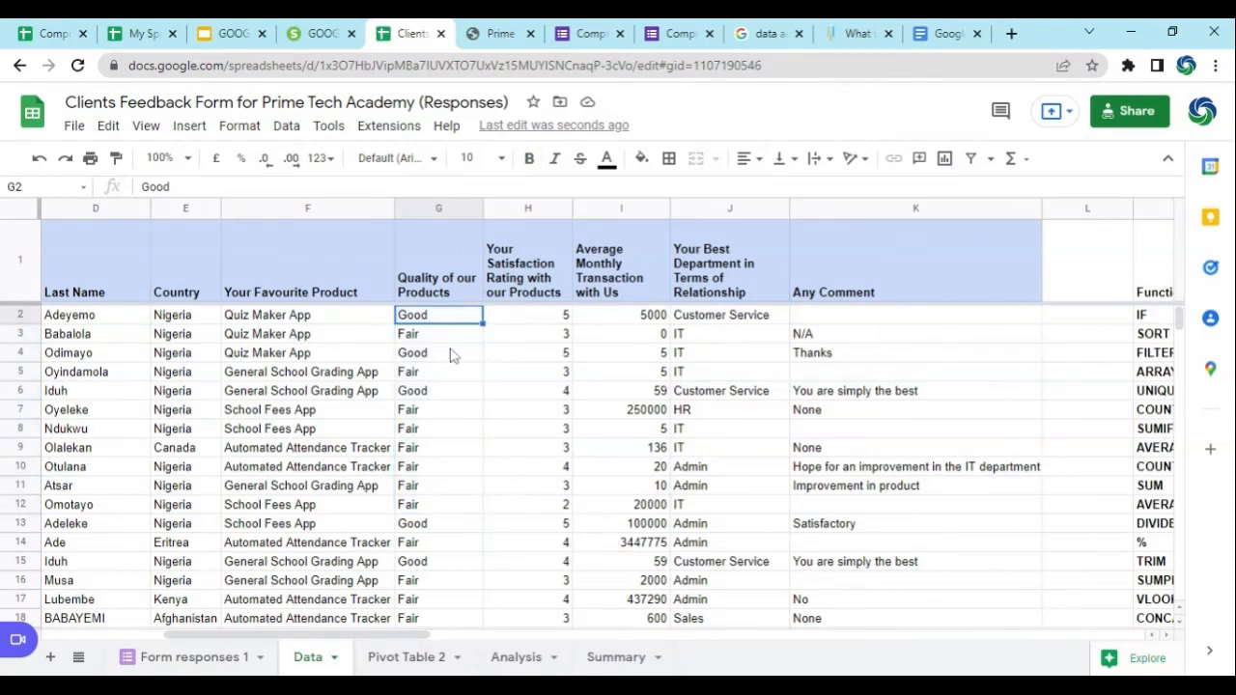
{"action": "left_click", "coordinate": [437, 415]}
On the Pivot Table 2 sheet, copy the overall average pivot table in A26:A27 and paste it at A30.
{"action": "left_click", "coordinate": [430, 665]}
{"action": "scroll", "coordinate": [286, 505], "scroll_direction": "down", "scroll_amount": 1}
{"action": "scroll", "coordinate": [287, 505], "scroll_direction": "up", "scroll_amount": 1}
{"action": "scroll", "coordinate": [287, 505], "scroll_direction": "down", "scroll_amount": 5}
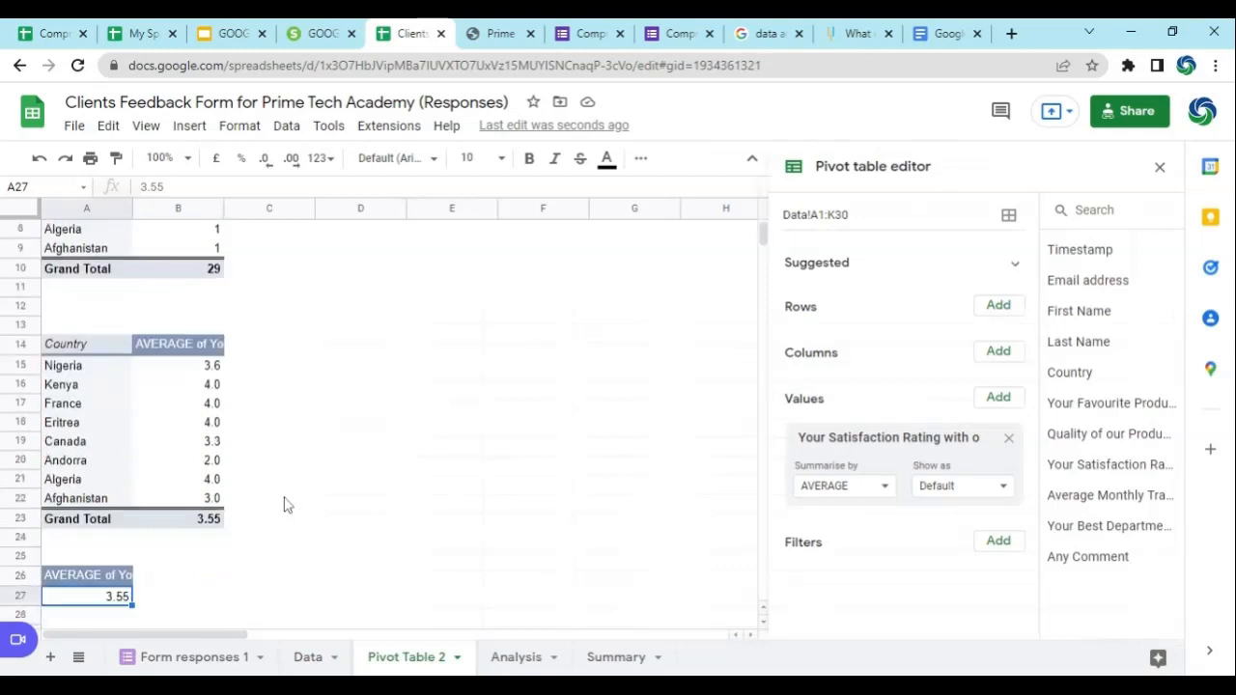
{"action": "left_click_drag", "start_coordinate": [87, 516], "coordinate": [91, 535]}
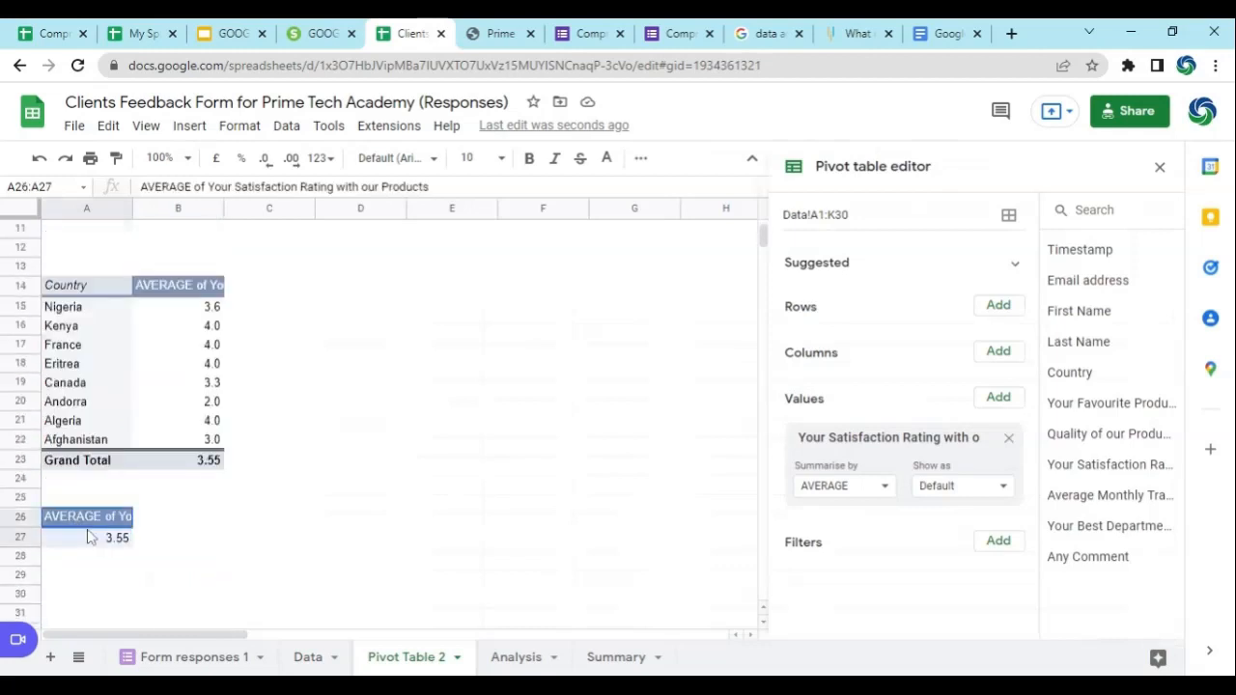
{"action": "key", "text": "ctrl+c"}
{"action": "scroll", "coordinate": [116, 548], "scroll_direction": "down", "scroll_amount": 2}
{"action": "left_click", "coordinate": [67, 499]}
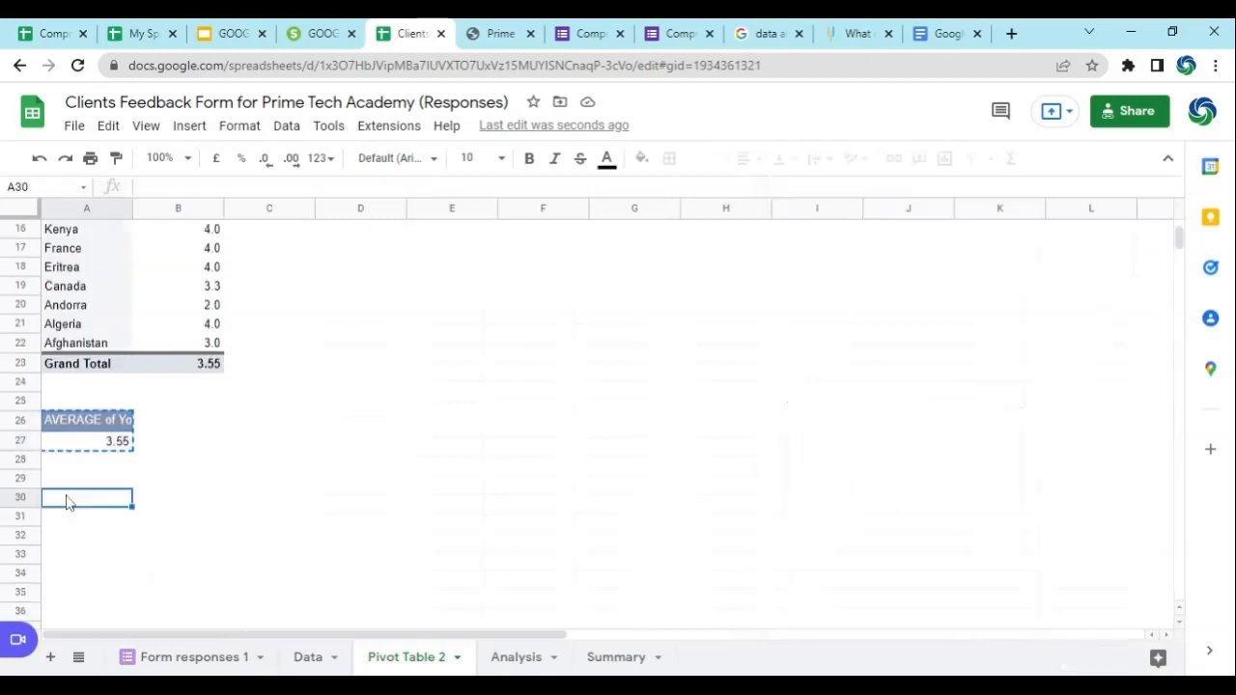
{"action": "key", "text": "ctrl+v"}
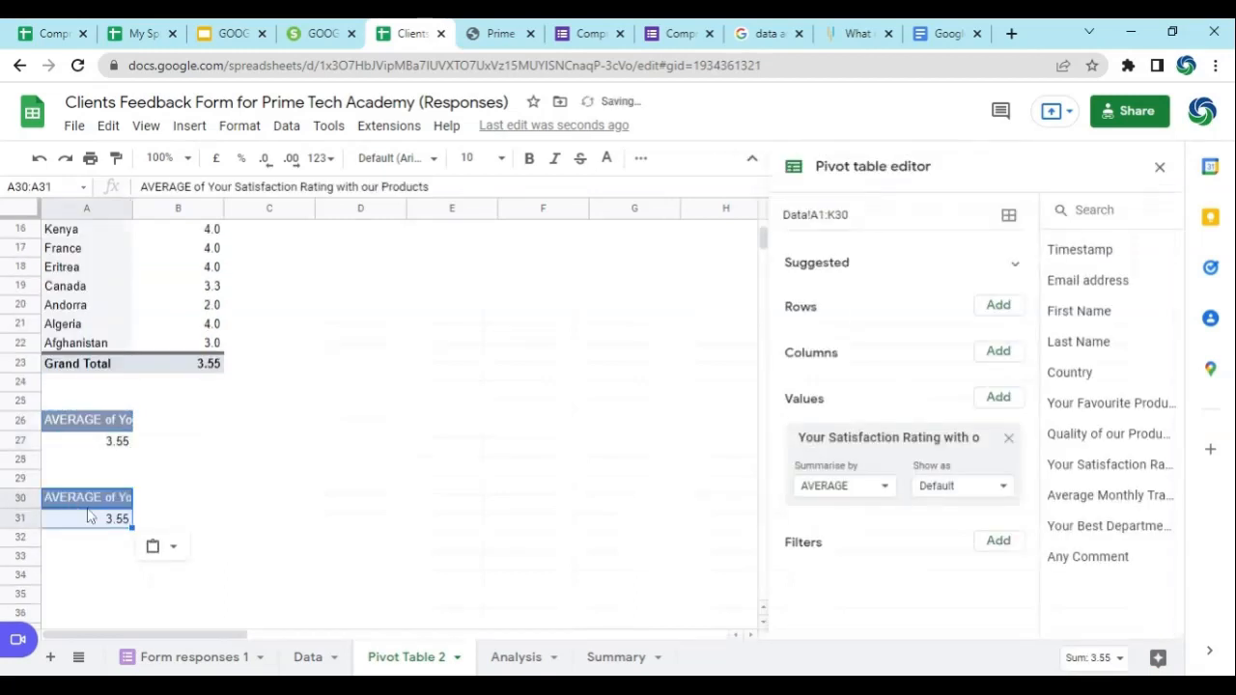
Remove the satisfaction rating value from the pivot table copy at A30.
{"action": "left_click", "coordinate": [1009, 439]}
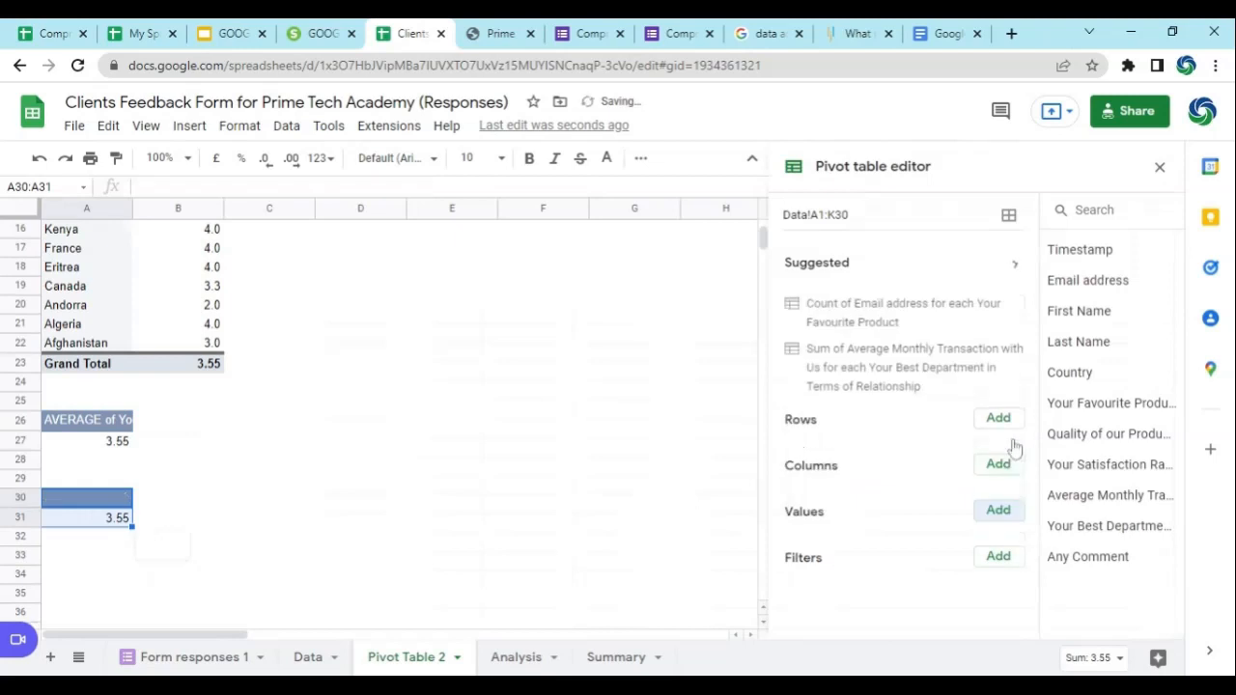
{"action": "scroll", "coordinate": [936, 493], "scroll_direction": "down", "scroll_amount": 1}
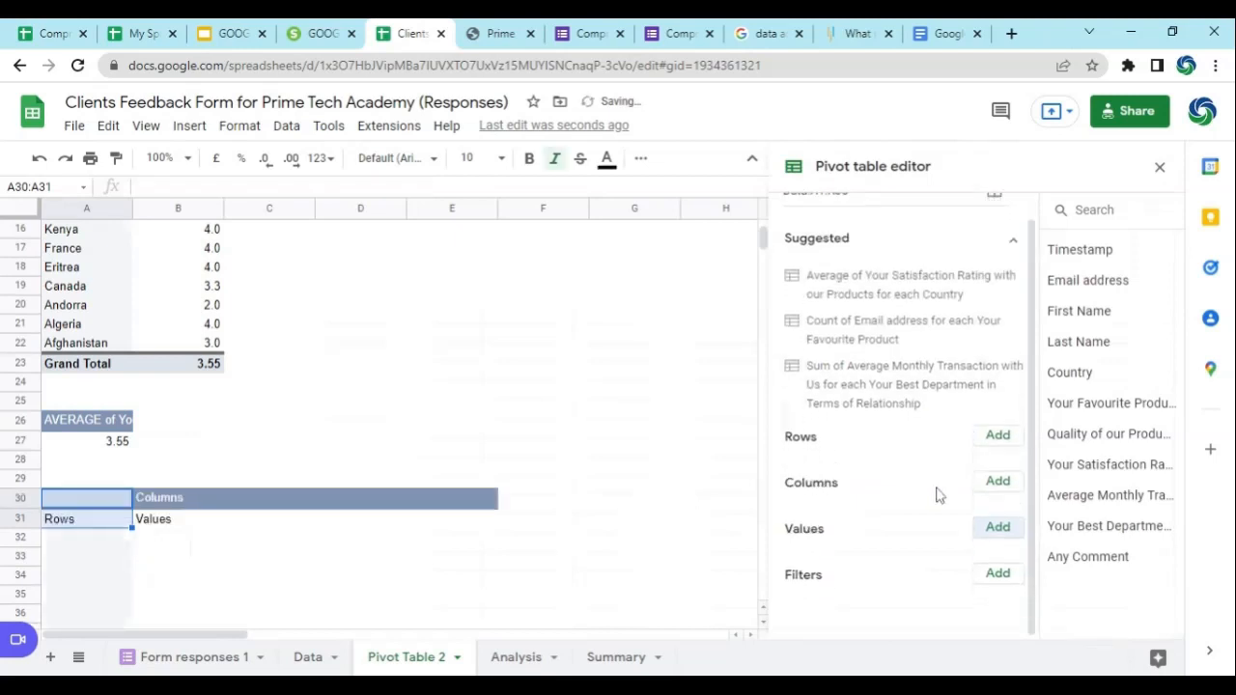
{"action": "scroll", "coordinate": [832, 314], "scroll_direction": "up", "scroll_amount": 1}
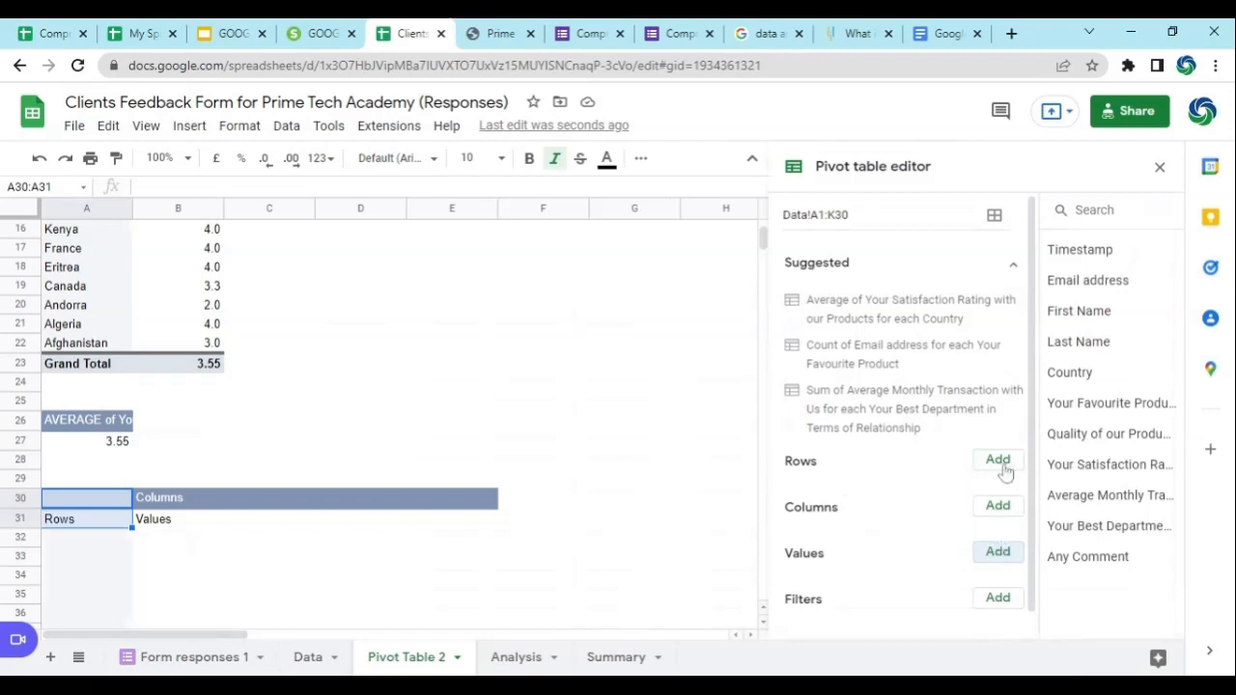
Check the product quality column on the Data sheet, and add Quality of our Products as the row field of the A30 pivot table.
{"action": "left_click", "coordinate": [299, 662]}
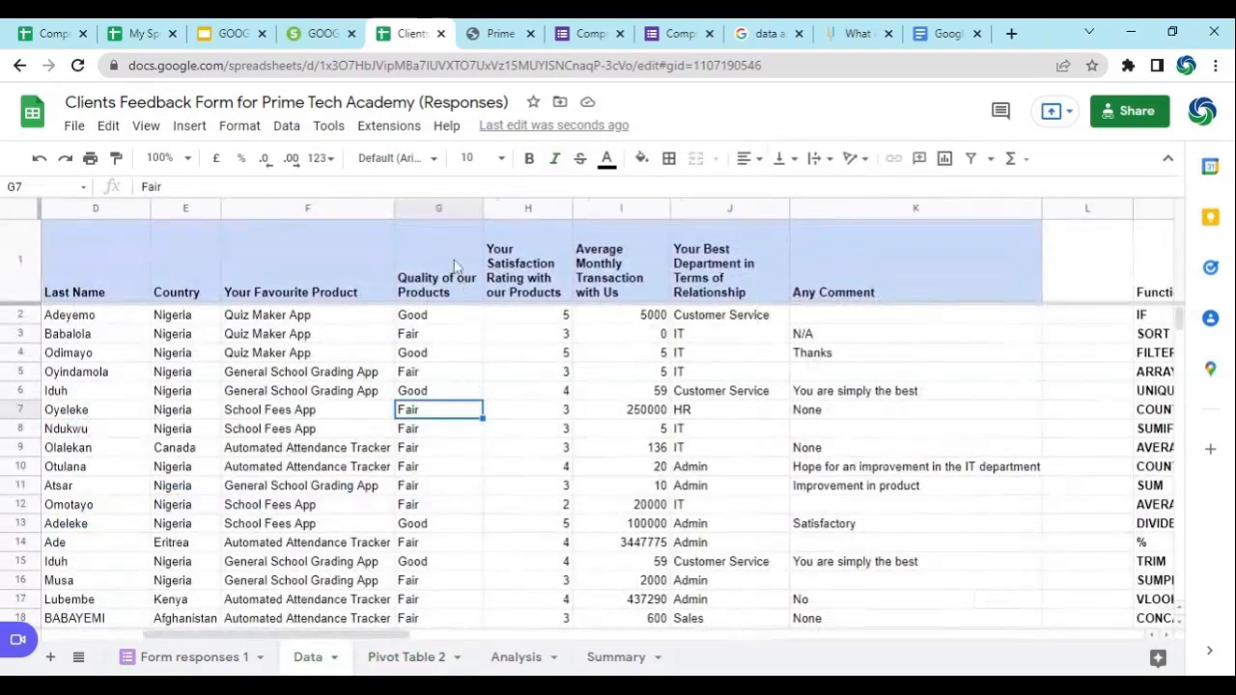
{"action": "left_click", "coordinate": [411, 659]}
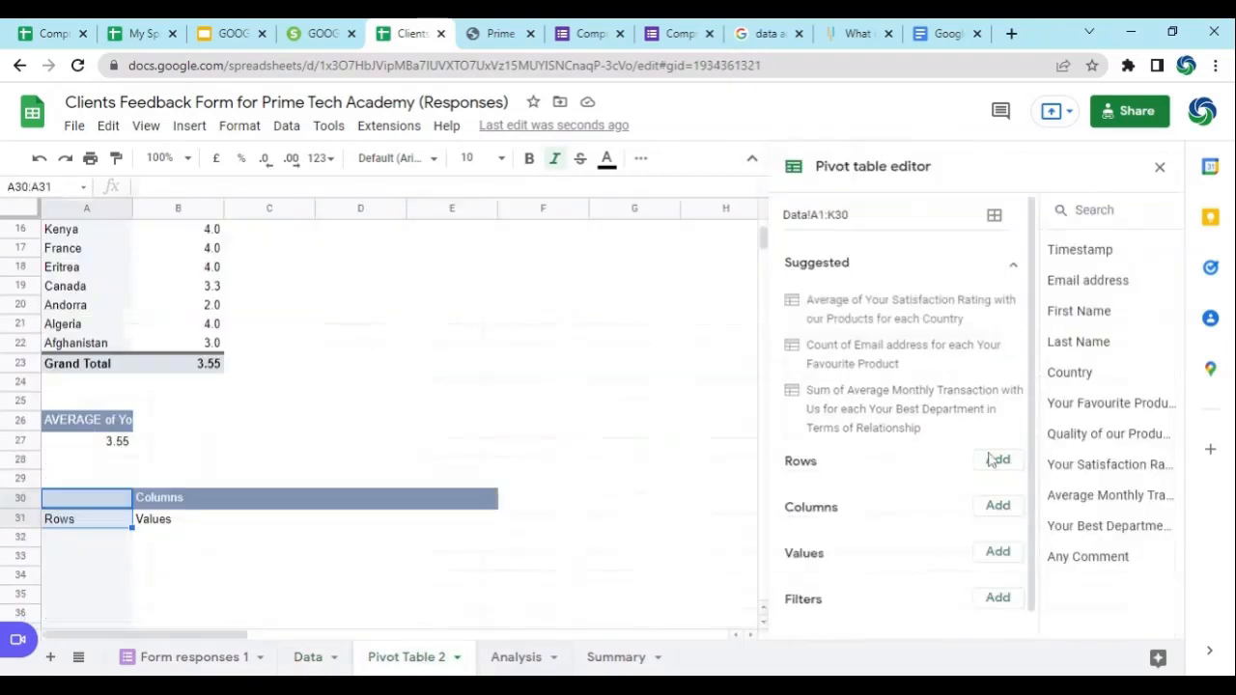
{"action": "left_click", "coordinate": [996, 459]}
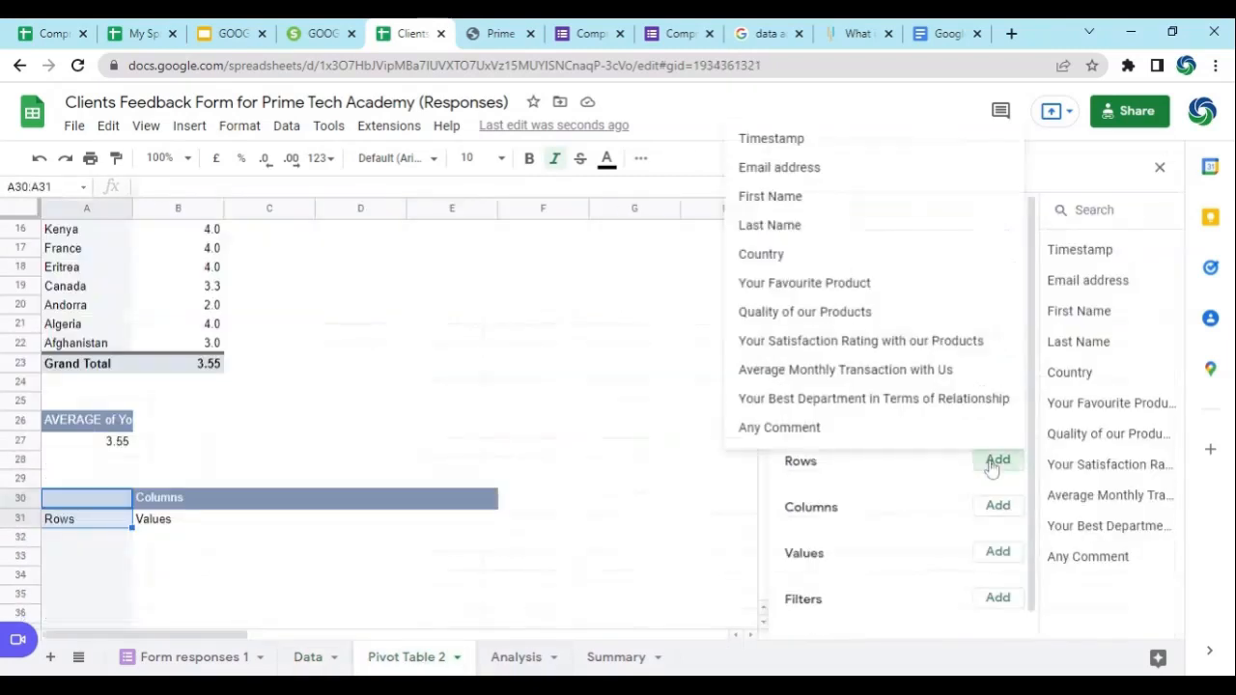
{"action": "left_click", "coordinate": [809, 321]}
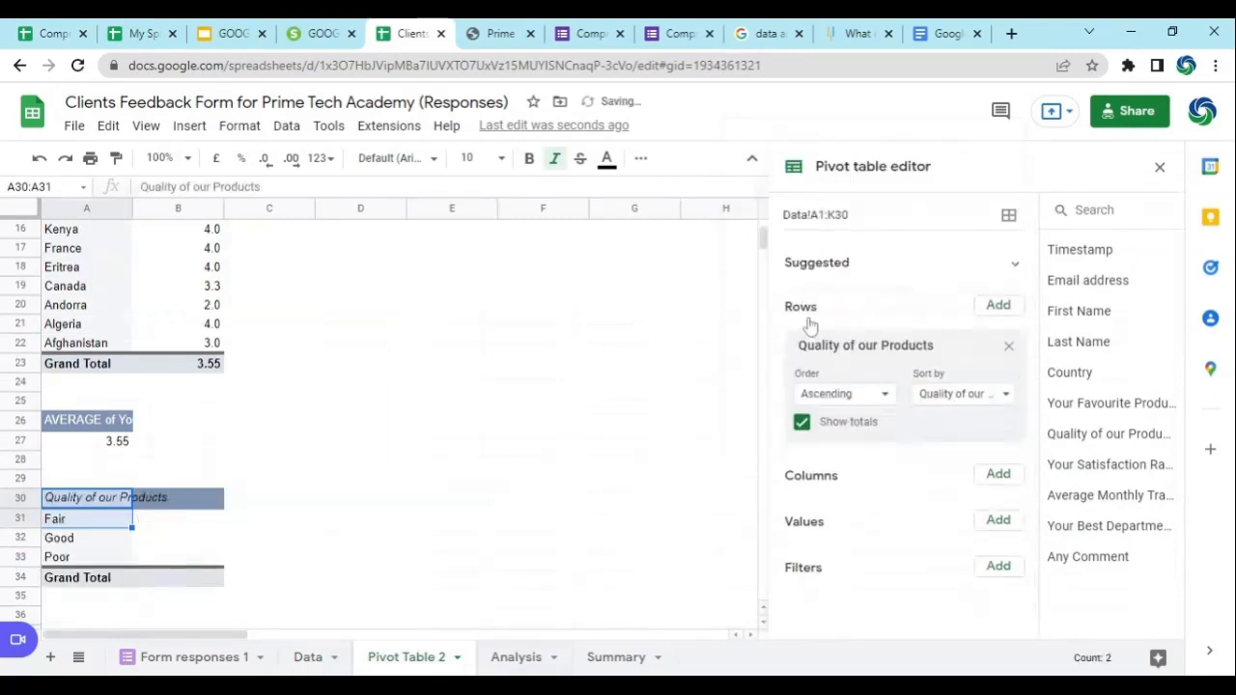
Add Quality of our Products as a COUNTA value to the pivot table at A30.
{"action": "left_click", "coordinate": [162, 521]}
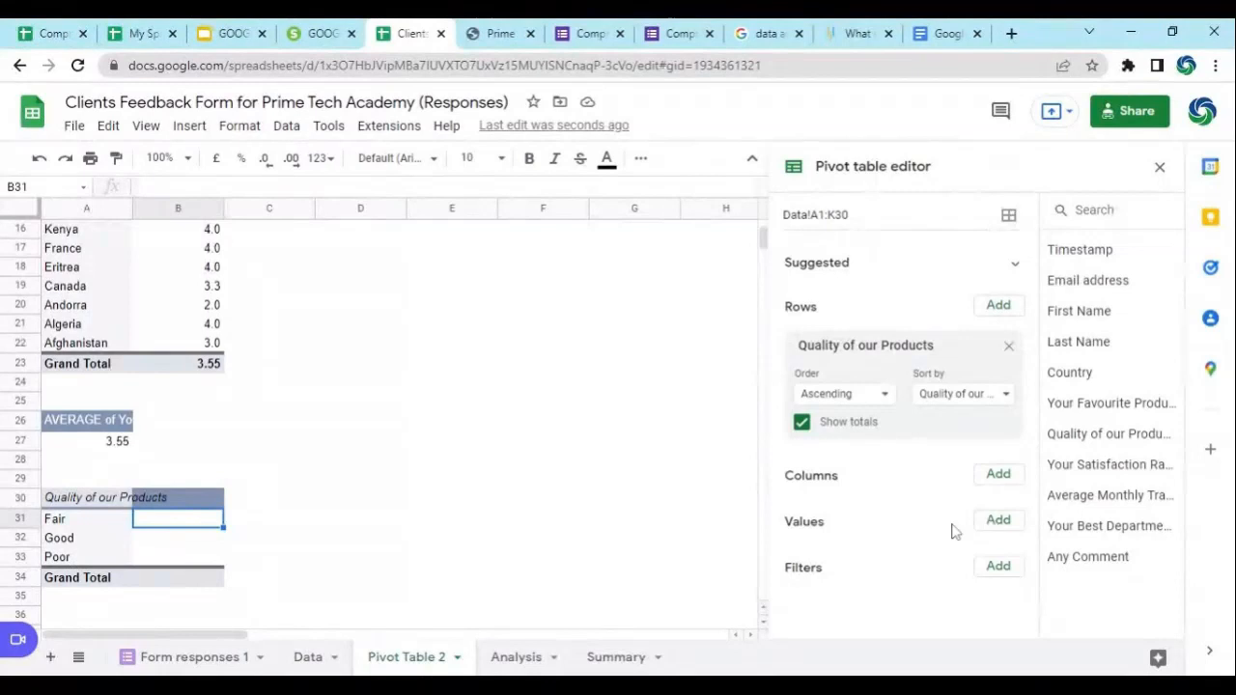
{"action": "left_click", "coordinate": [999, 521]}
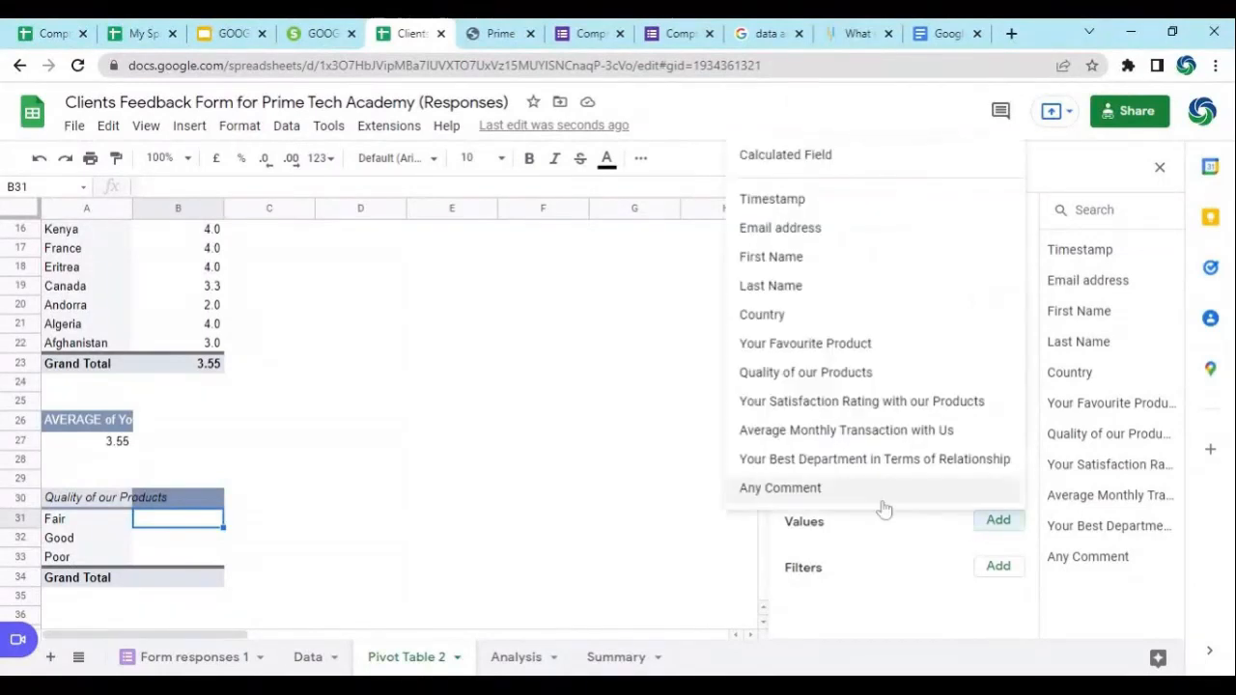
{"action": "left_click", "coordinate": [811, 375]}
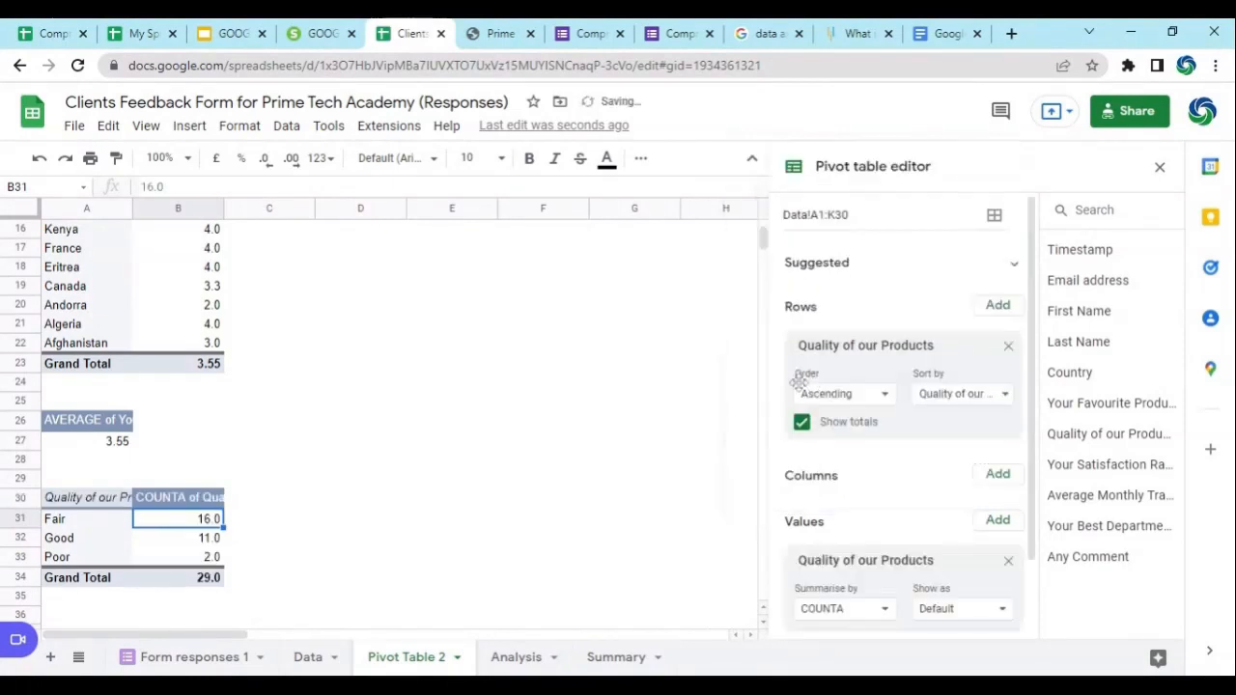
Format the product quality counts in B31:B33 as whole numbers without decimal places.
{"action": "left_click_drag", "start_coordinate": [203, 521], "coordinate": [204, 560]}
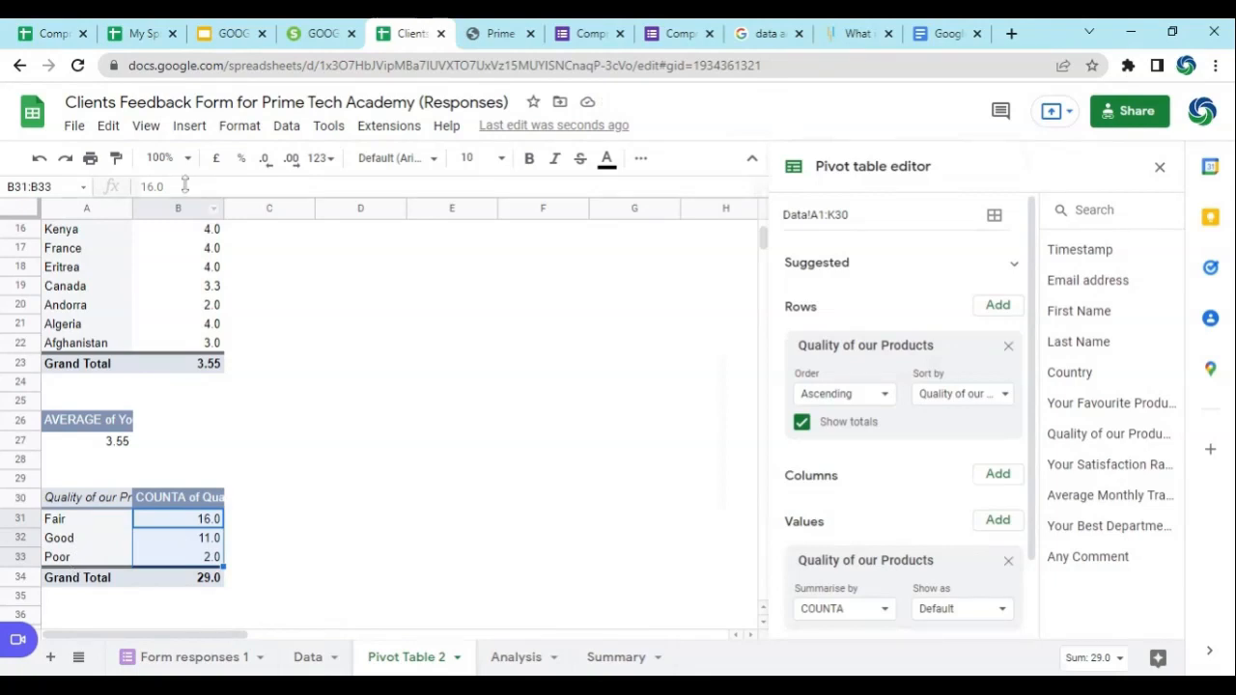
{"action": "left_click", "coordinate": [298, 165]}
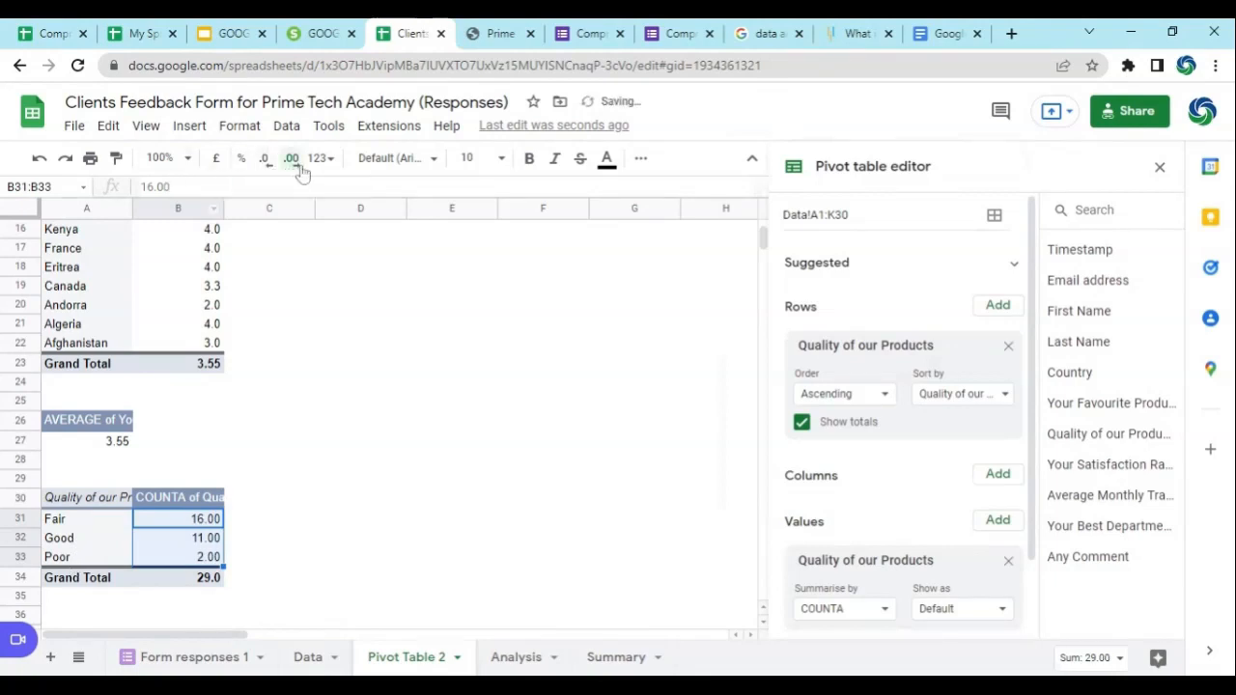
{"action": "left_click", "coordinate": [265, 162]}
{"action": "left_click", "coordinate": [265, 164]}
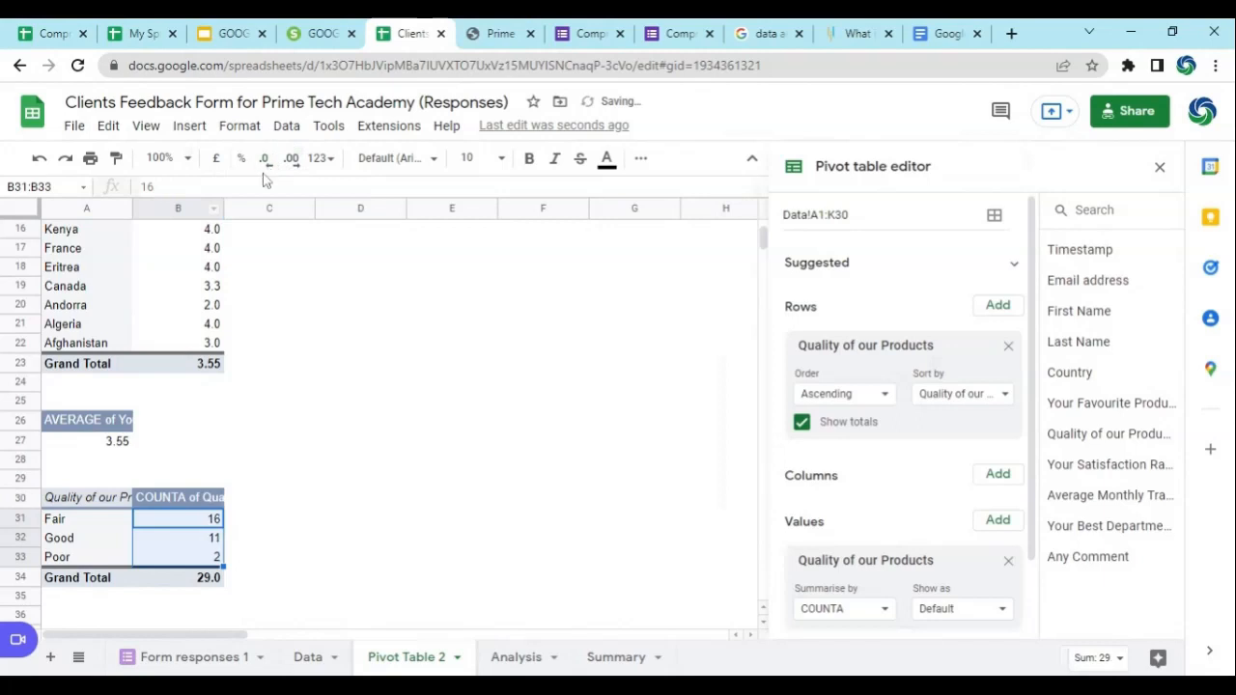
{"action": "left_click", "coordinate": [244, 539]}
{"action": "left_click", "coordinate": [249, 560]}
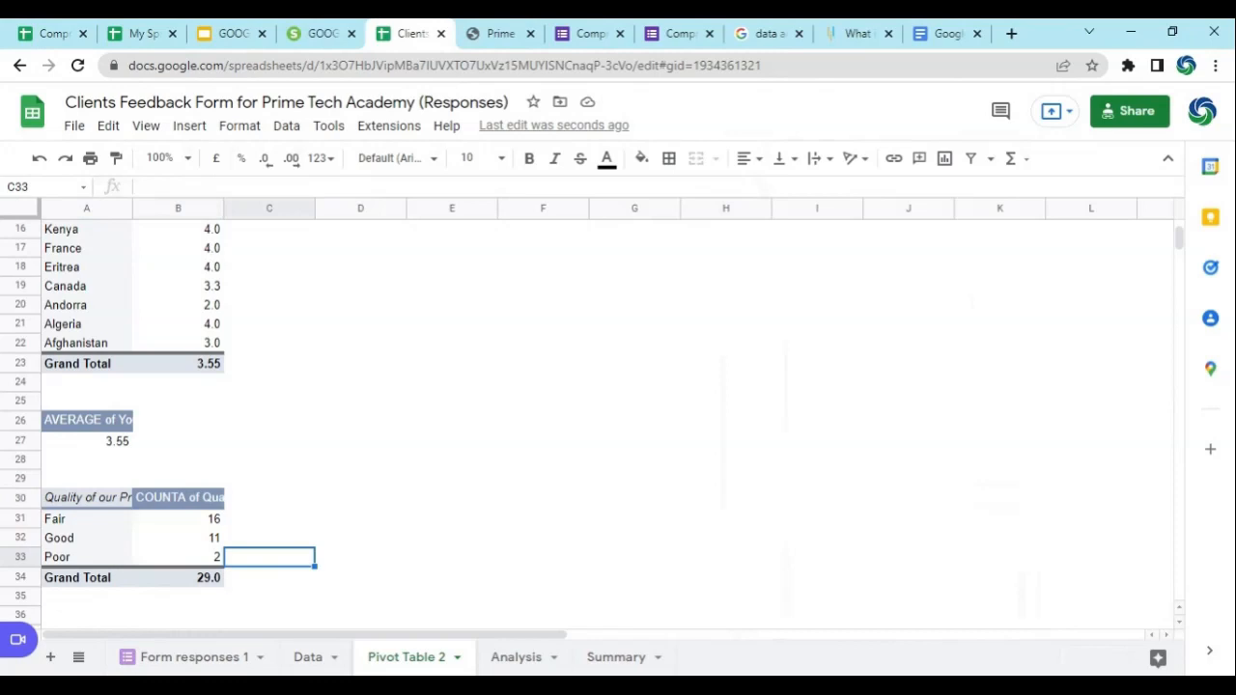
Review the Fair, Good and Poor counts and the other pivot tables on the sheet, and close the pivot table editor.
{"action": "left_click", "coordinate": [140, 519]}
{"action": "left_click", "coordinate": [215, 544]}
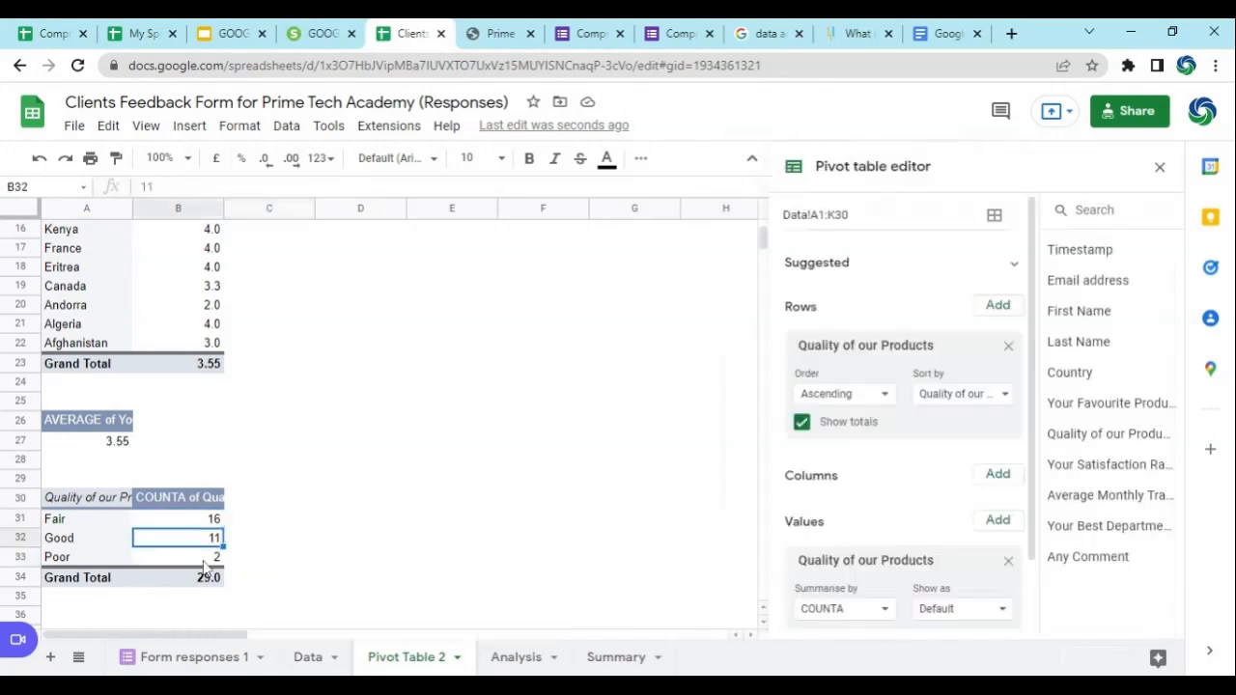
{"action": "left_click", "coordinate": [218, 564]}
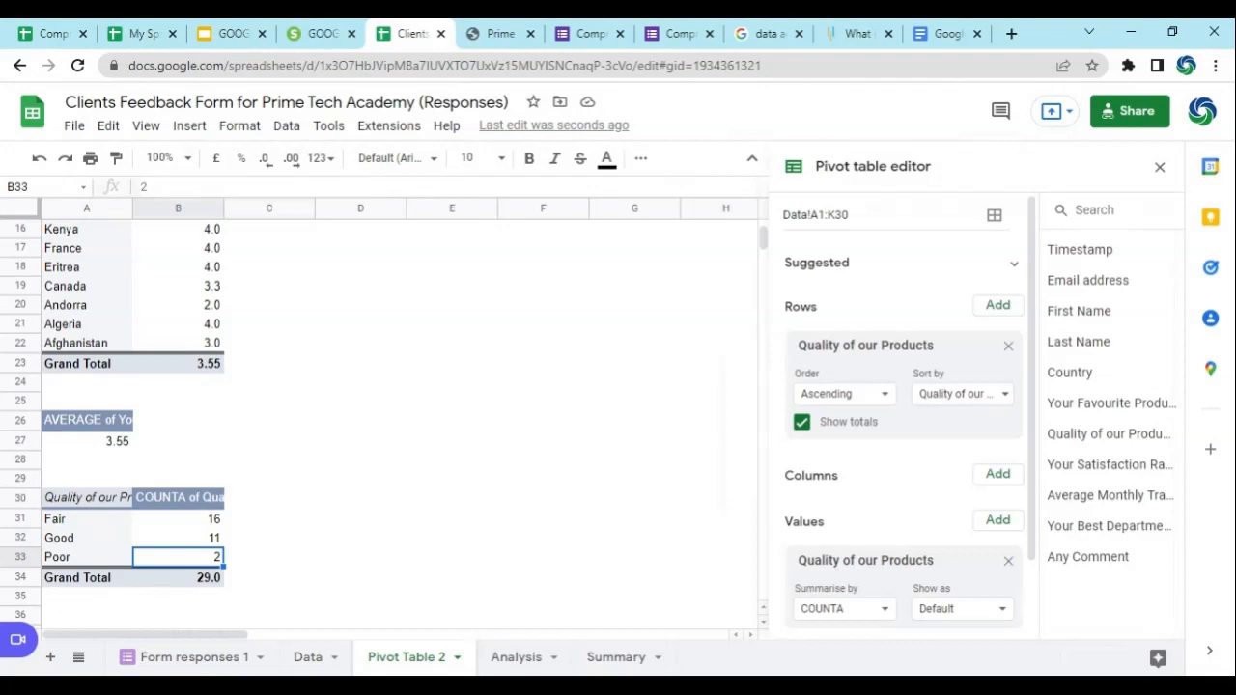
{"action": "scroll", "coordinate": [763, 243], "scroll_direction": "up", "scroll_amount": 5}
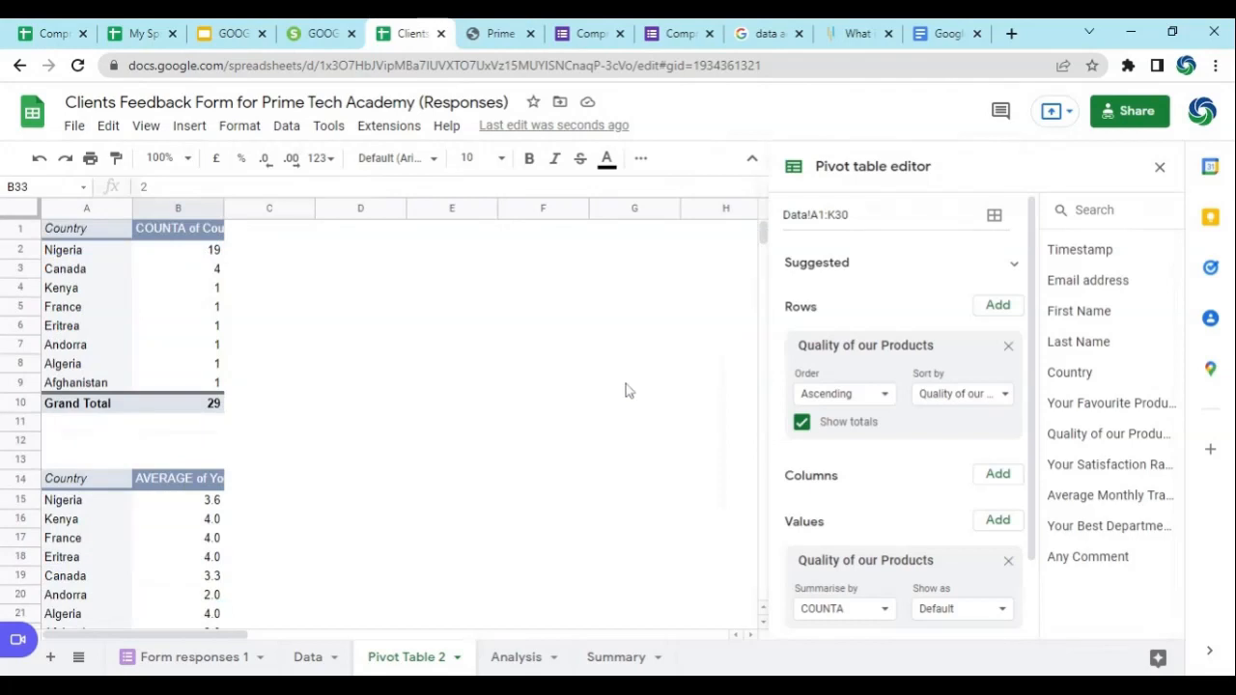
{"action": "scroll", "coordinate": [175, 327], "scroll_direction": "down", "scroll_amount": 5}
{"action": "scroll", "coordinate": [177, 334], "scroll_direction": "up", "scroll_amount": 3}
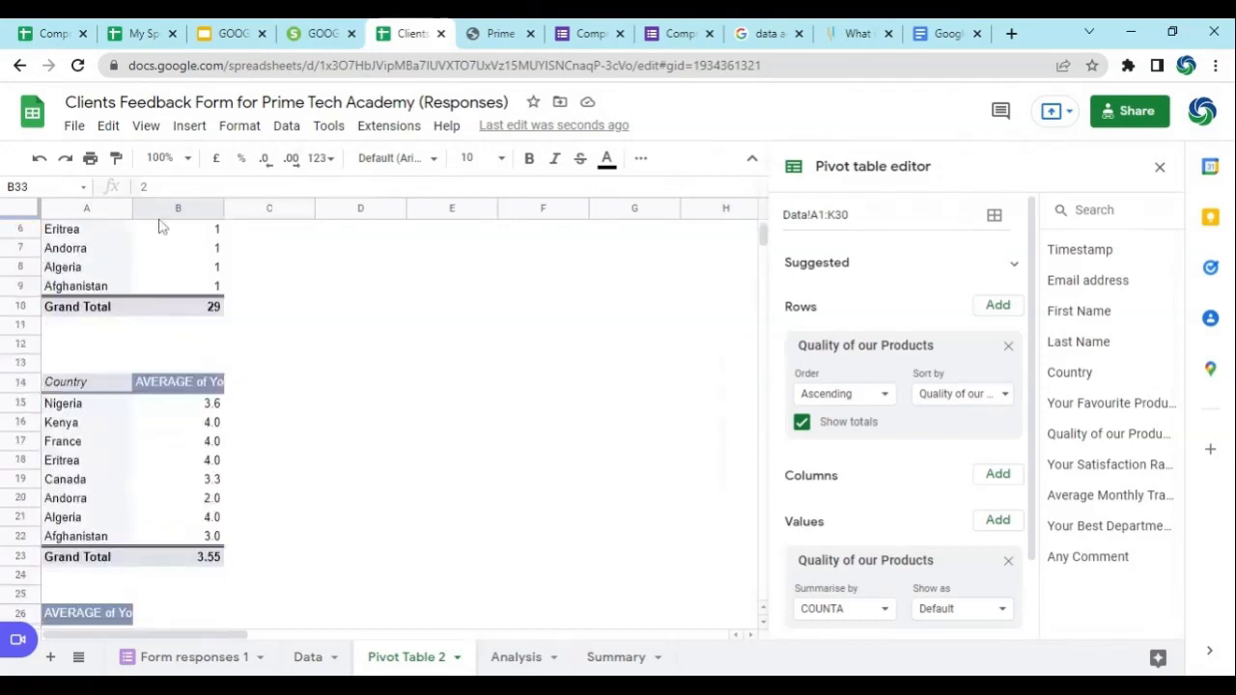
{"action": "scroll", "coordinate": [174, 483], "scroll_direction": "down", "scroll_amount": 3}
{"action": "scroll", "coordinate": [300, 546], "scroll_direction": "up", "scroll_amount": 5}
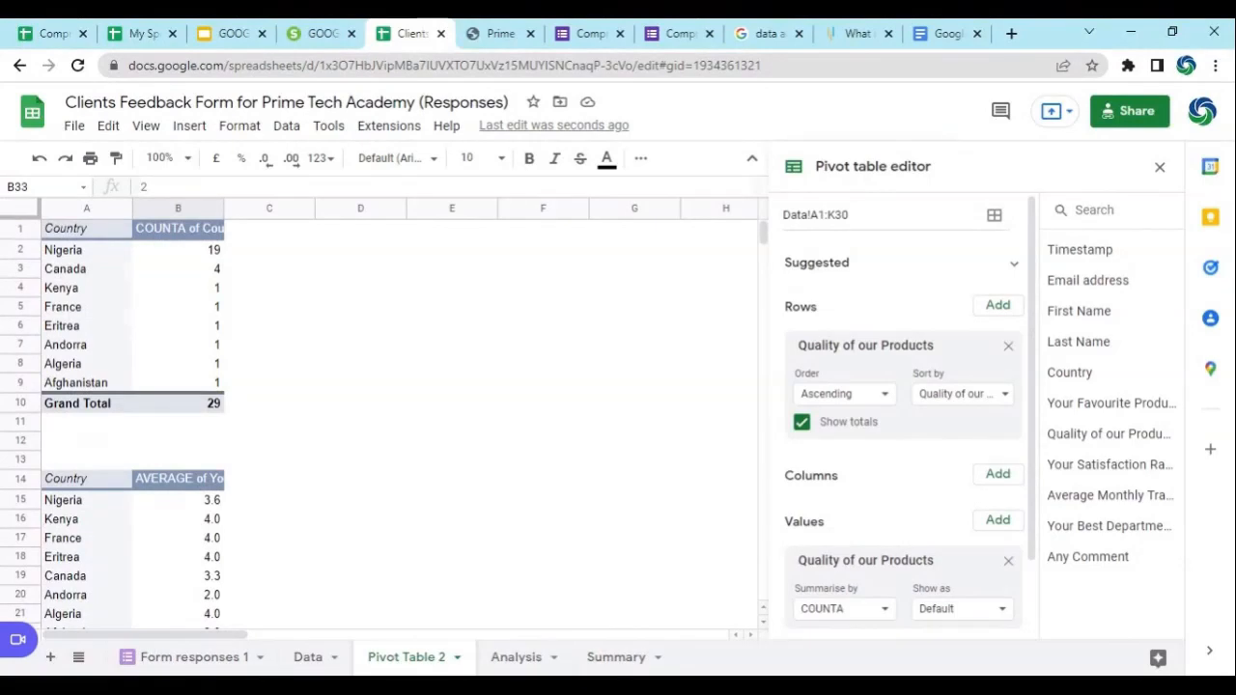
{"action": "left_click", "coordinate": [1161, 167]}
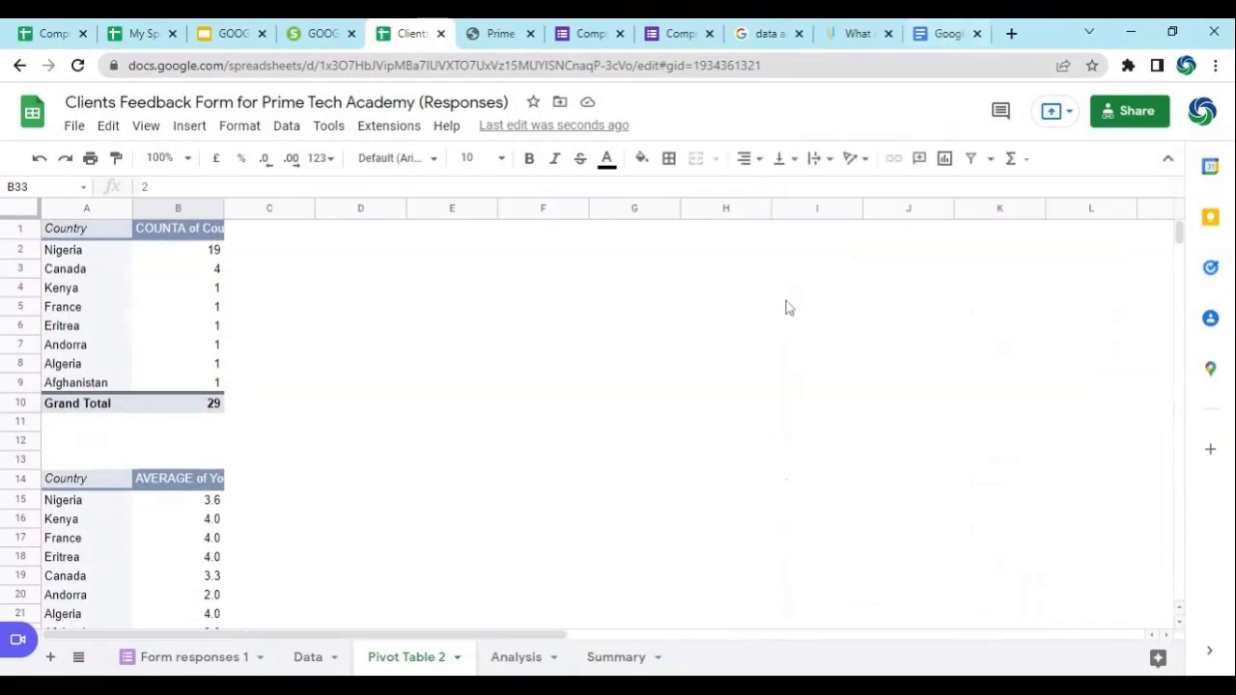
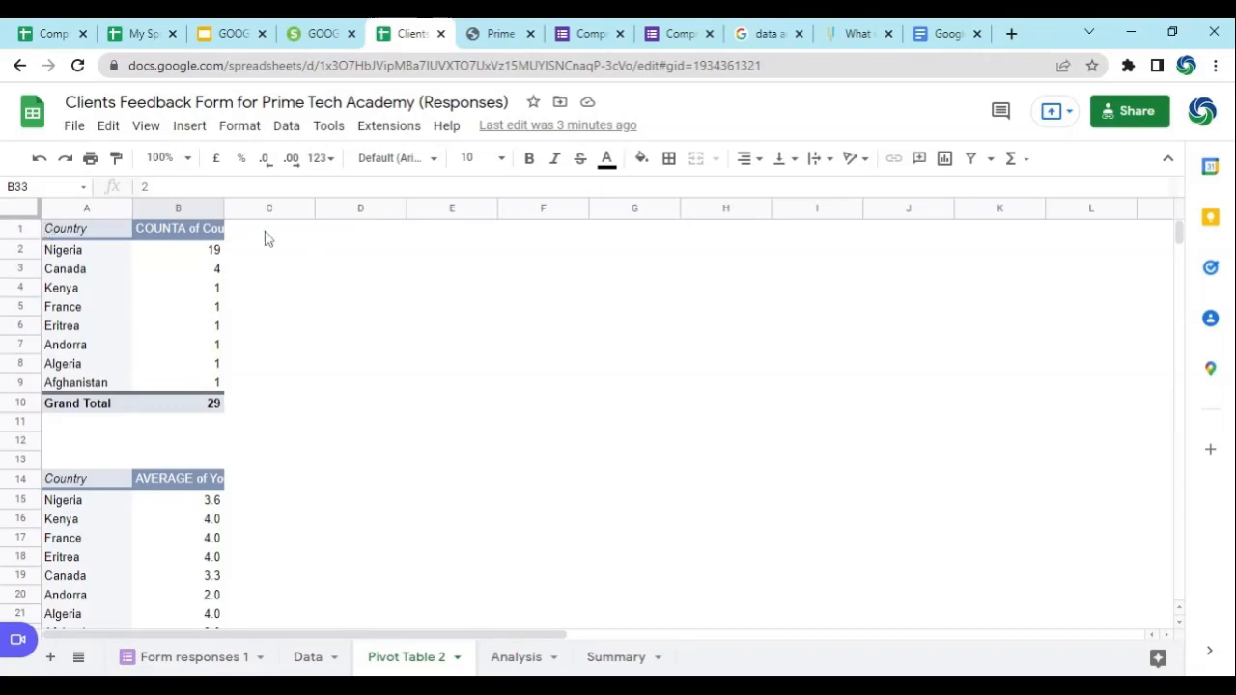
Fill the range C1:P35 beside the pivot tables with dark purple as a dashboard background.
{"action": "left_click_drag", "start_coordinate": [270, 239], "coordinate": [928, 612]}
{"action": "left_click_drag", "start_coordinate": [1180, 237], "coordinate": [1180, 224]}
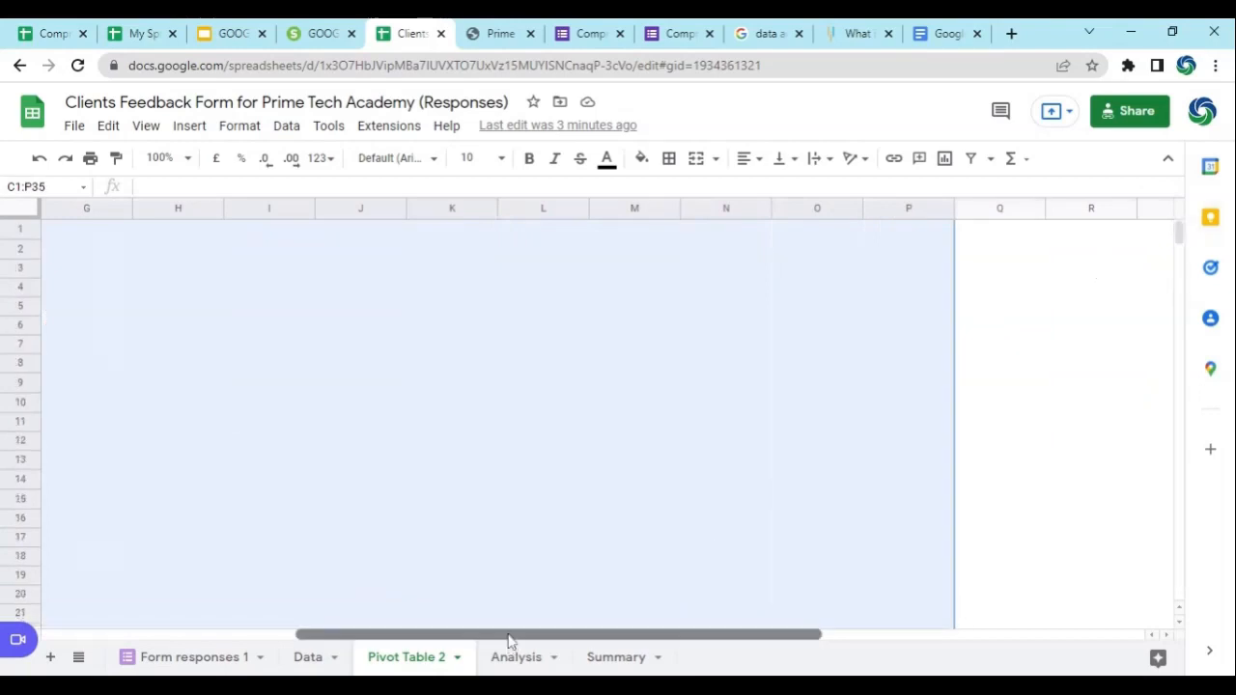
{"action": "left_click_drag", "start_coordinate": [509, 639], "coordinate": [206, 666]}
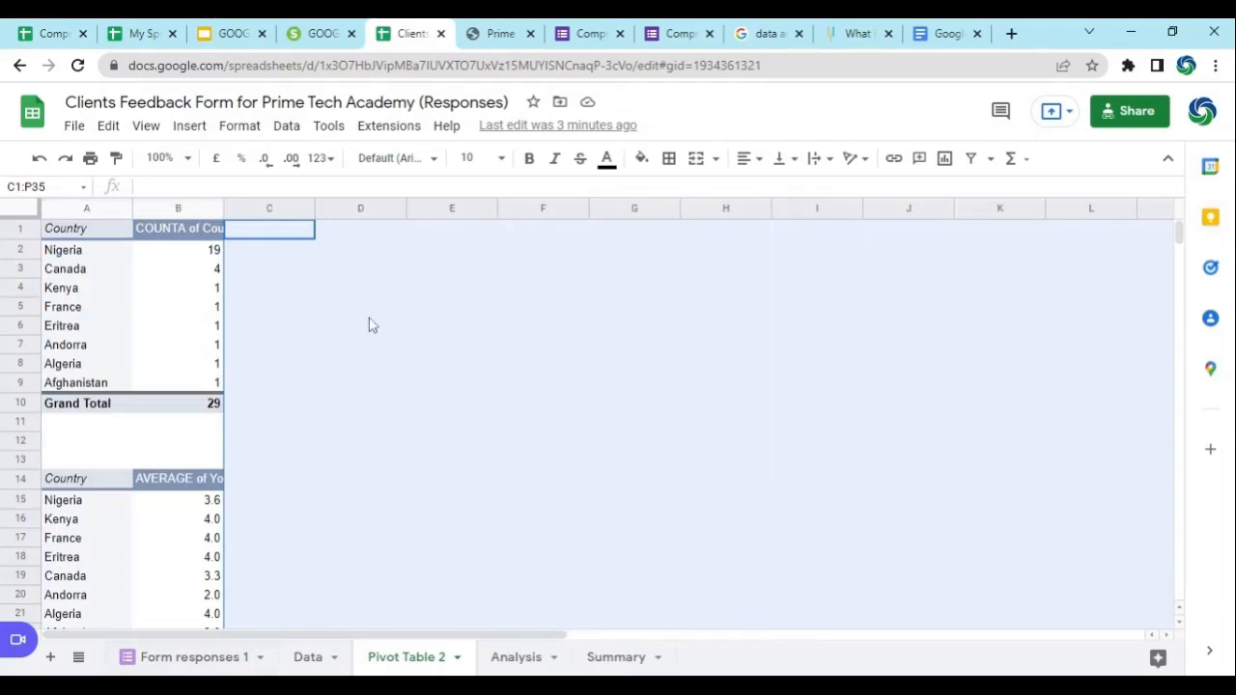
{"action": "left_click", "coordinate": [639, 170]}
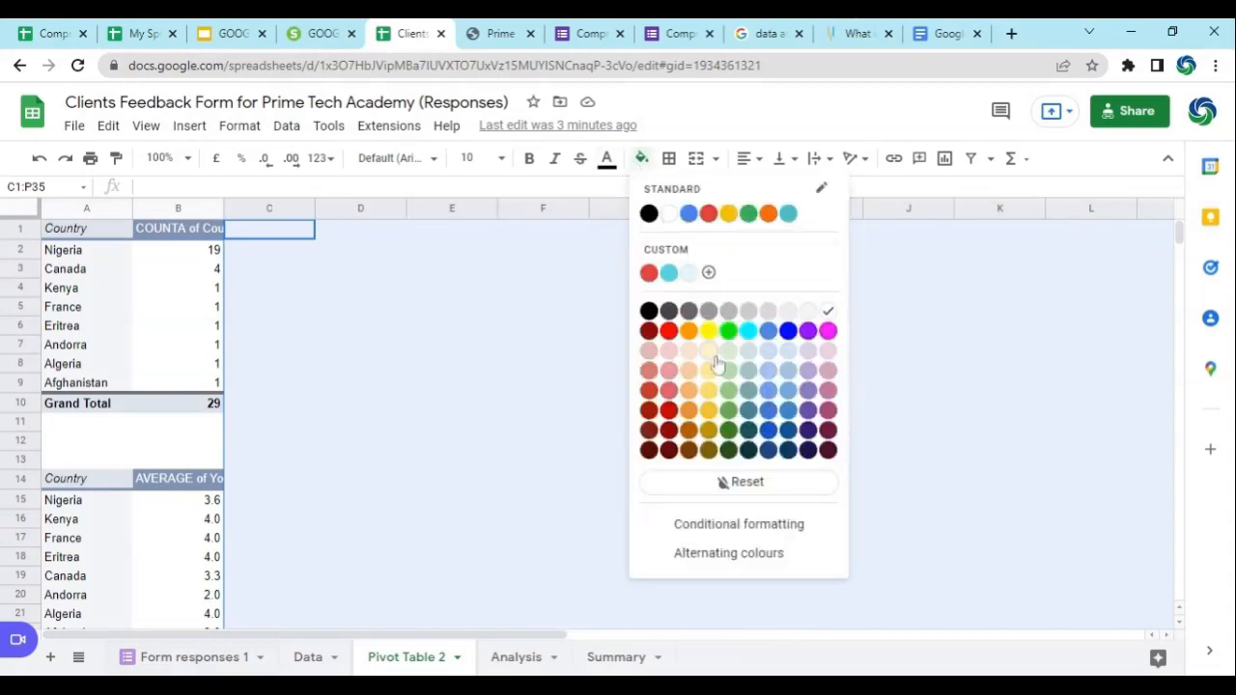
{"action": "left_click", "coordinate": [808, 449]}
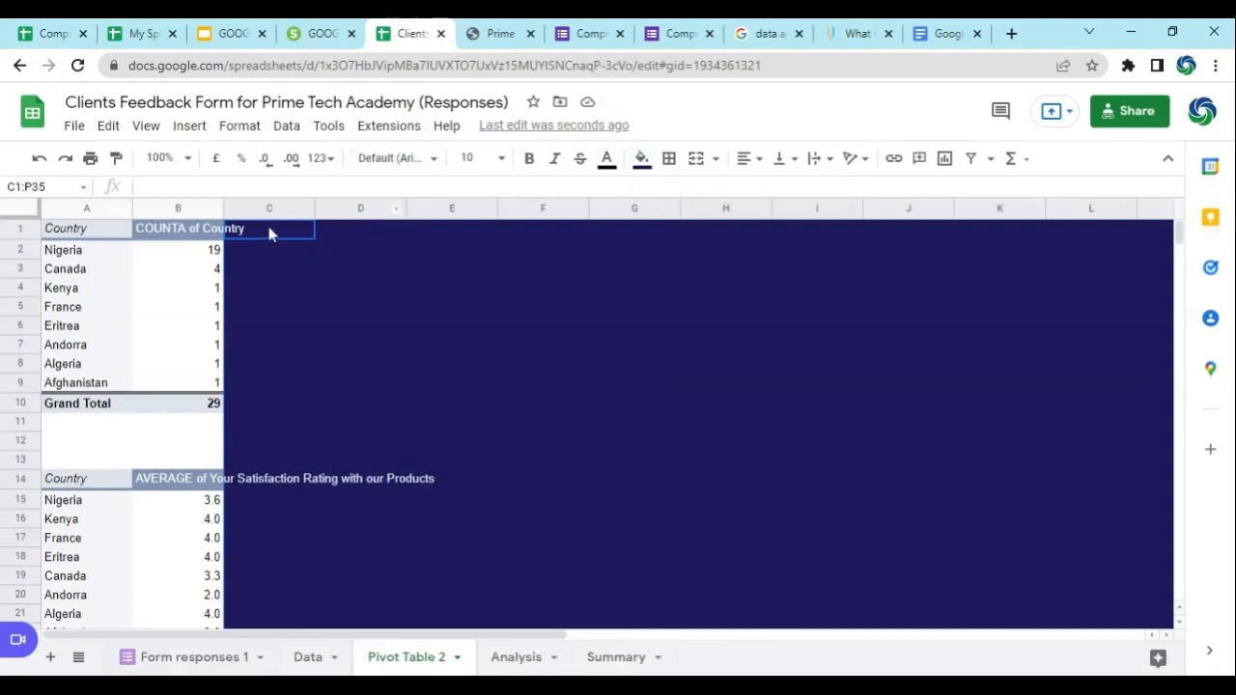
Set the text colour of the dark range C1:P35 to white.
{"action": "left_click_drag", "start_coordinate": [269, 233], "coordinate": [917, 547]}
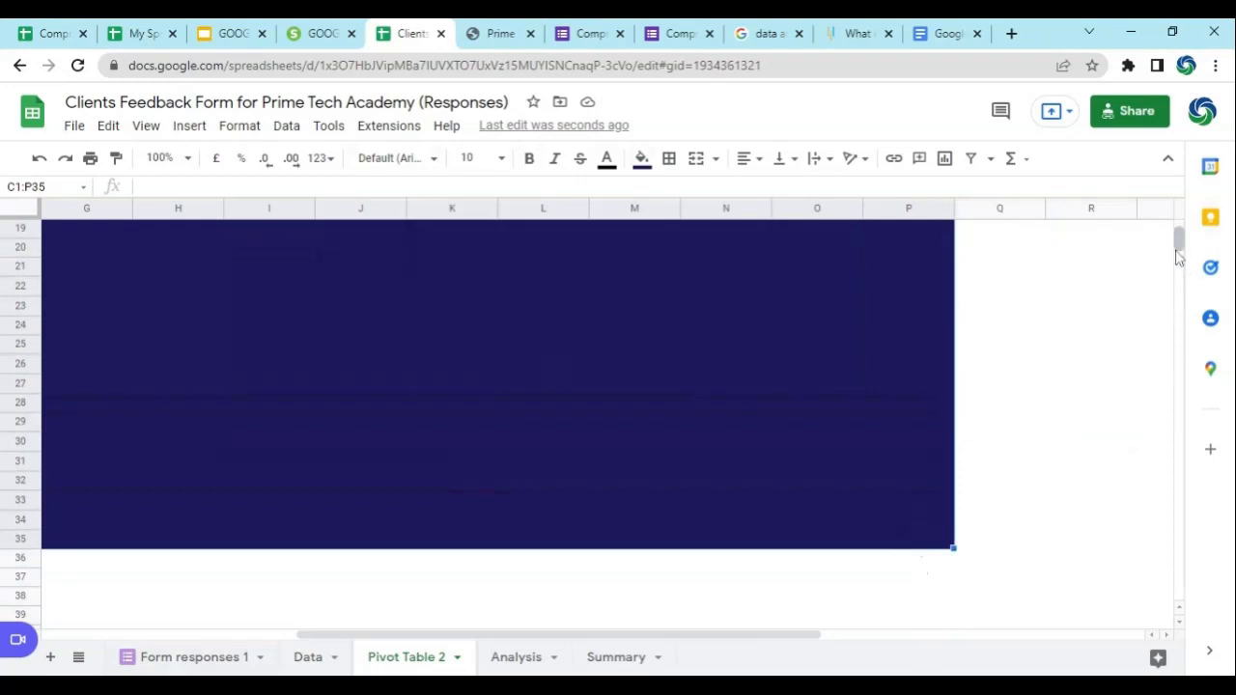
{"action": "left_click_drag", "start_coordinate": [1178, 251], "coordinate": [1178, 228]}
{"action": "left_click_drag", "start_coordinate": [450, 638], "coordinate": [165, 657]}
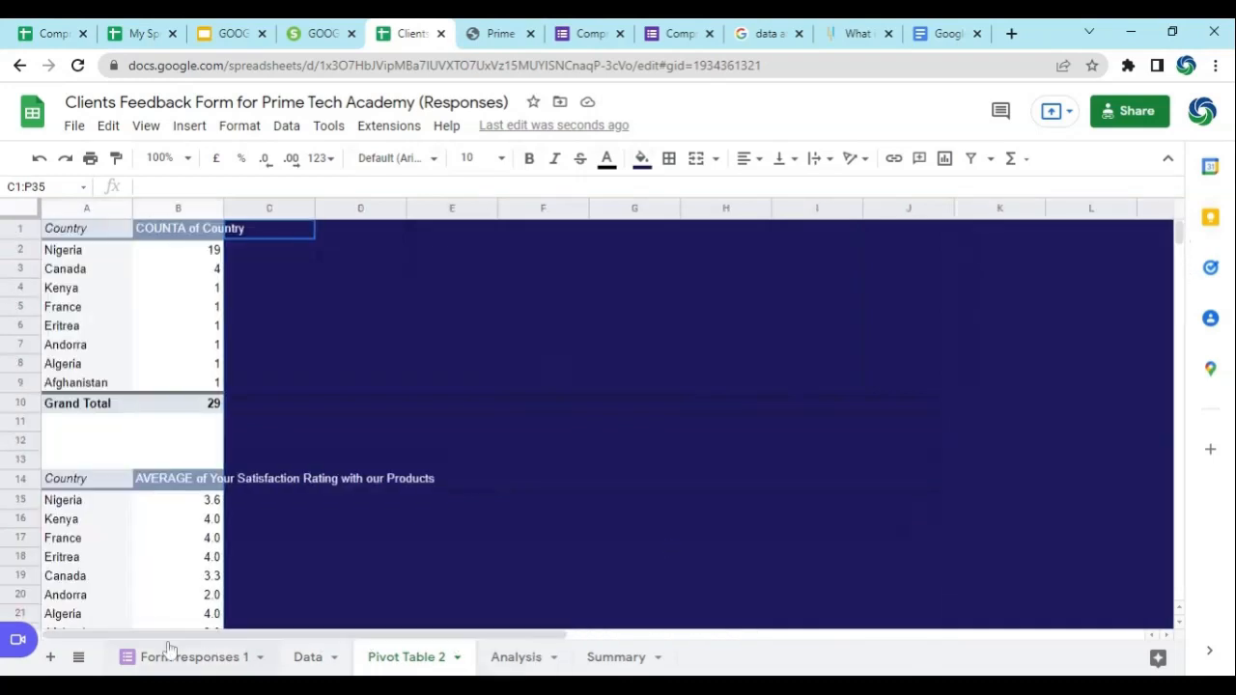
{"action": "left_click", "coordinate": [607, 160]}
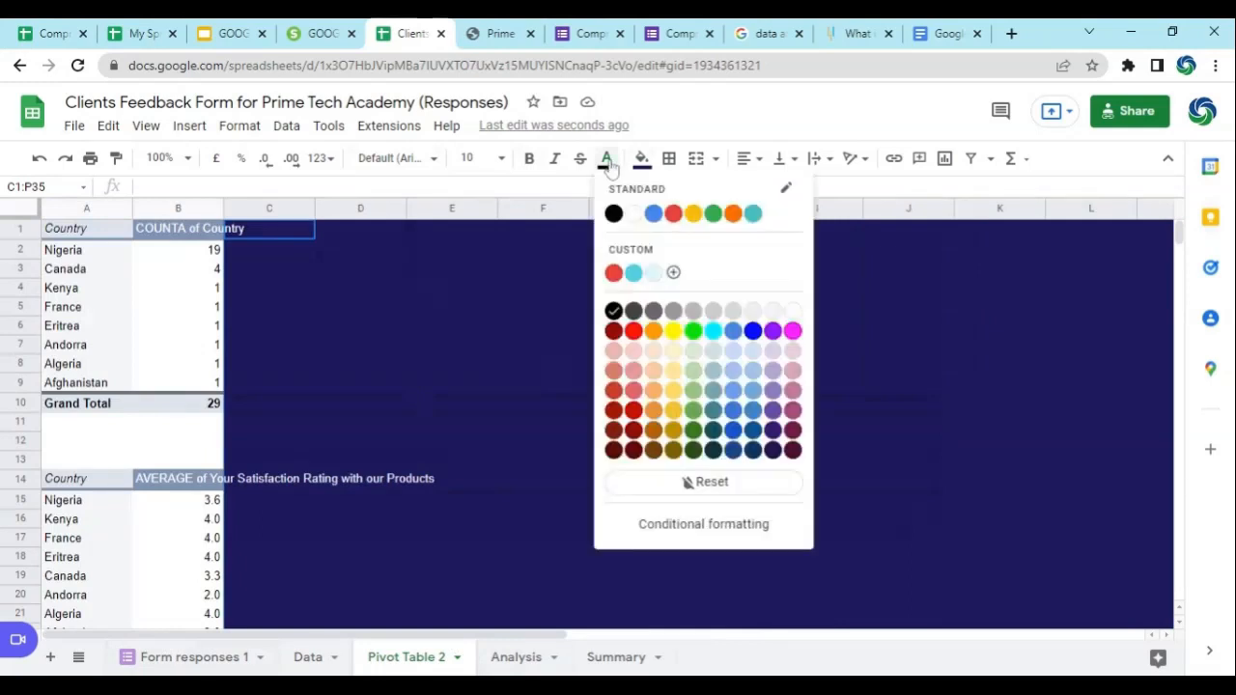
{"action": "left_click", "coordinate": [634, 215]}
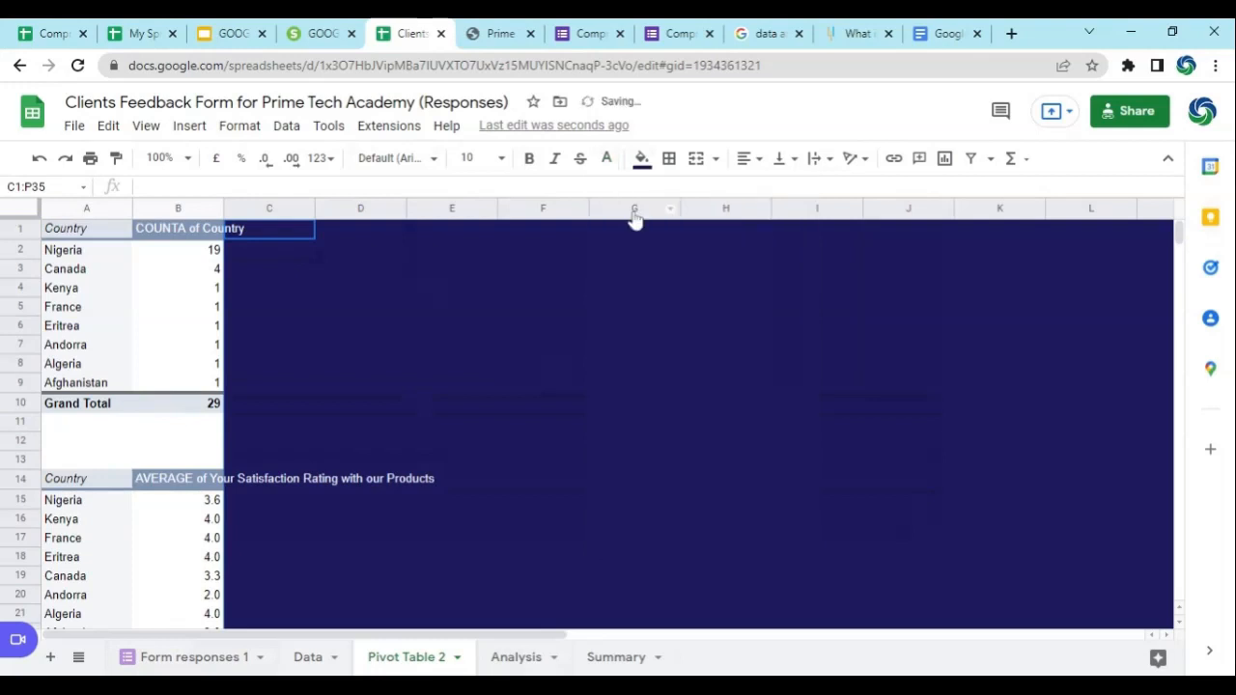
Enter sample text in E2 to check the font colour on the dark background, and discard it.
{"action": "left_click", "coordinate": [473, 266]}
{"action": "type", "text": "fghm"}
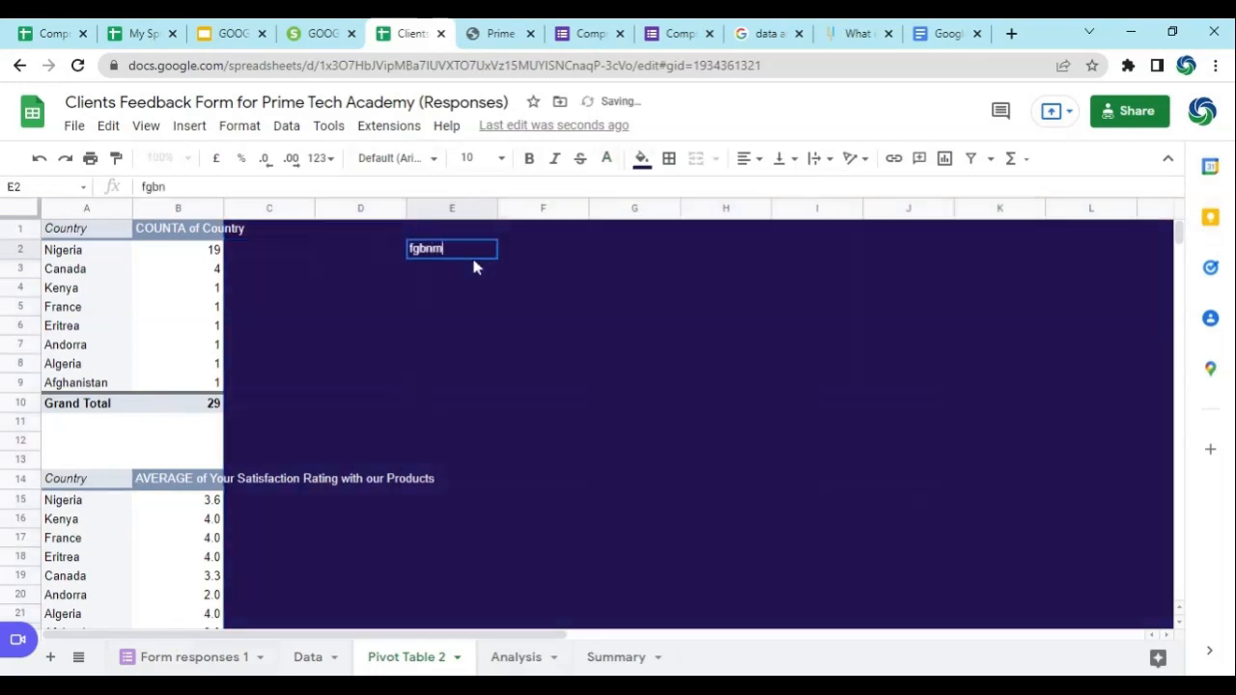
{"action": "key", "text": "BackSpace"}
{"action": "key", "text": "BackSpace"}
{"action": "key", "text": "BackSpace"}
{"action": "key", "text": "BackSpace"}
{"action": "key", "text": "Escape"}
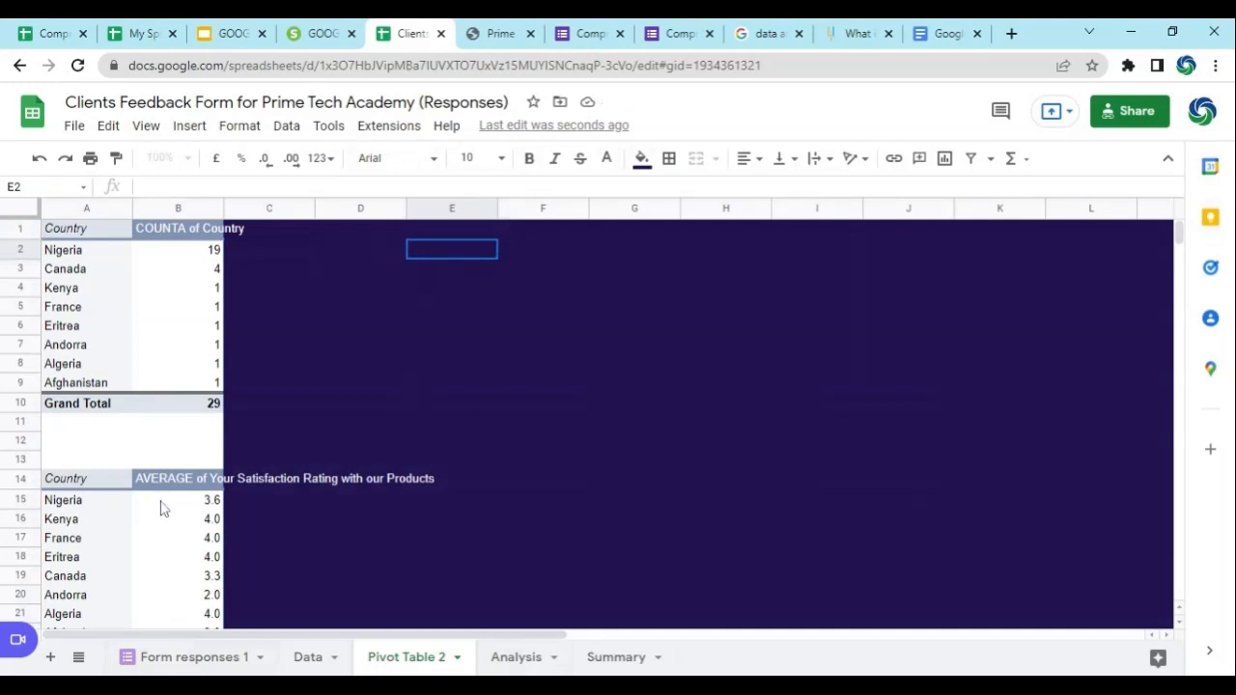
Set the text wrapping of the average satisfaction rating header in B14 to Clip.
{"action": "left_click", "coordinate": [186, 486]}
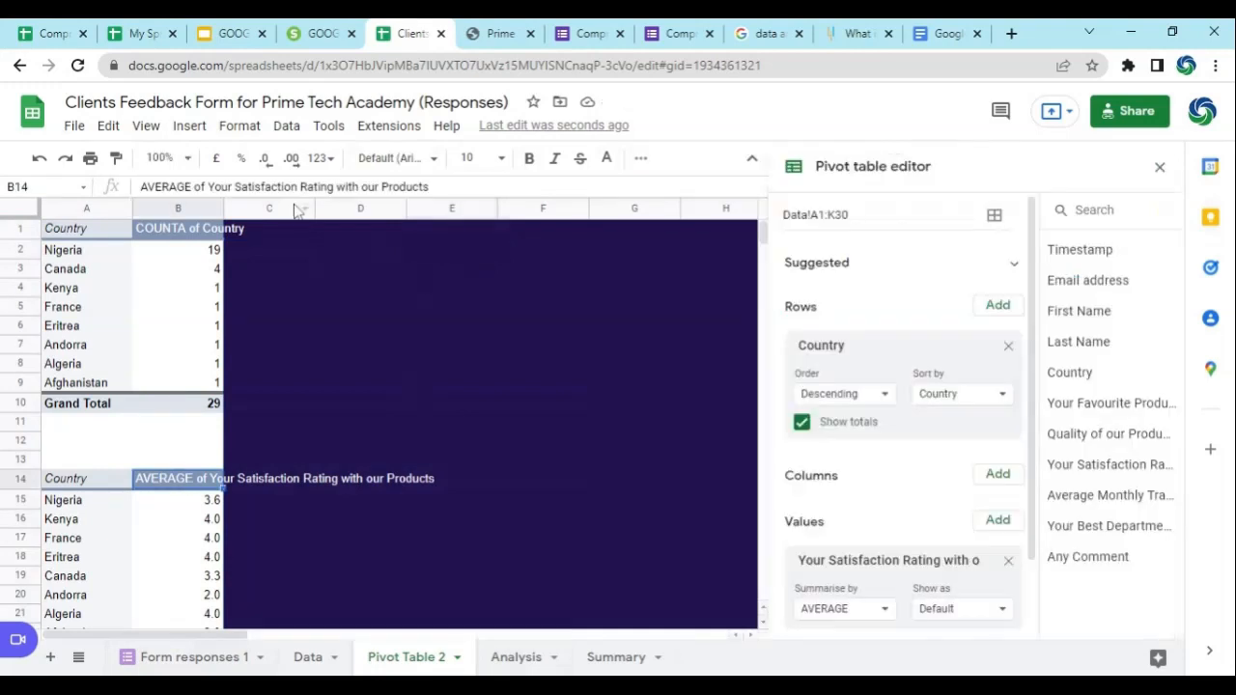
{"action": "left_click", "coordinate": [640, 158]}
{"action": "left_click", "coordinate": [440, 193]}
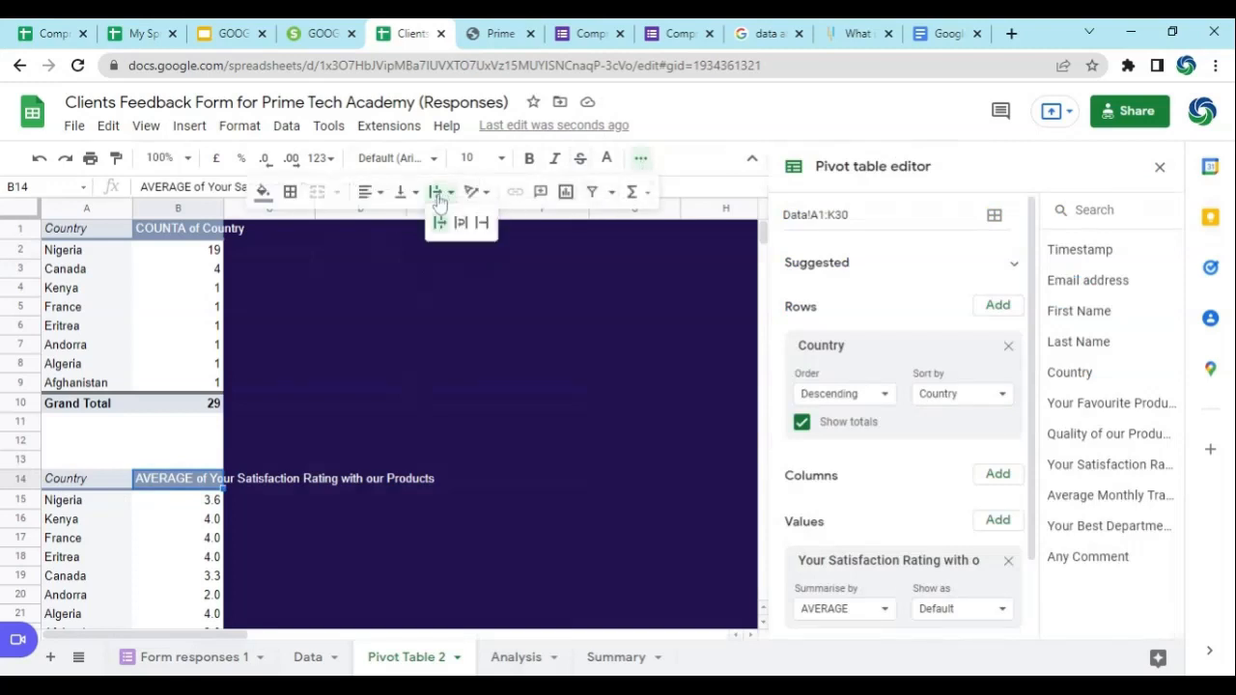
{"action": "left_click", "coordinate": [446, 224]}
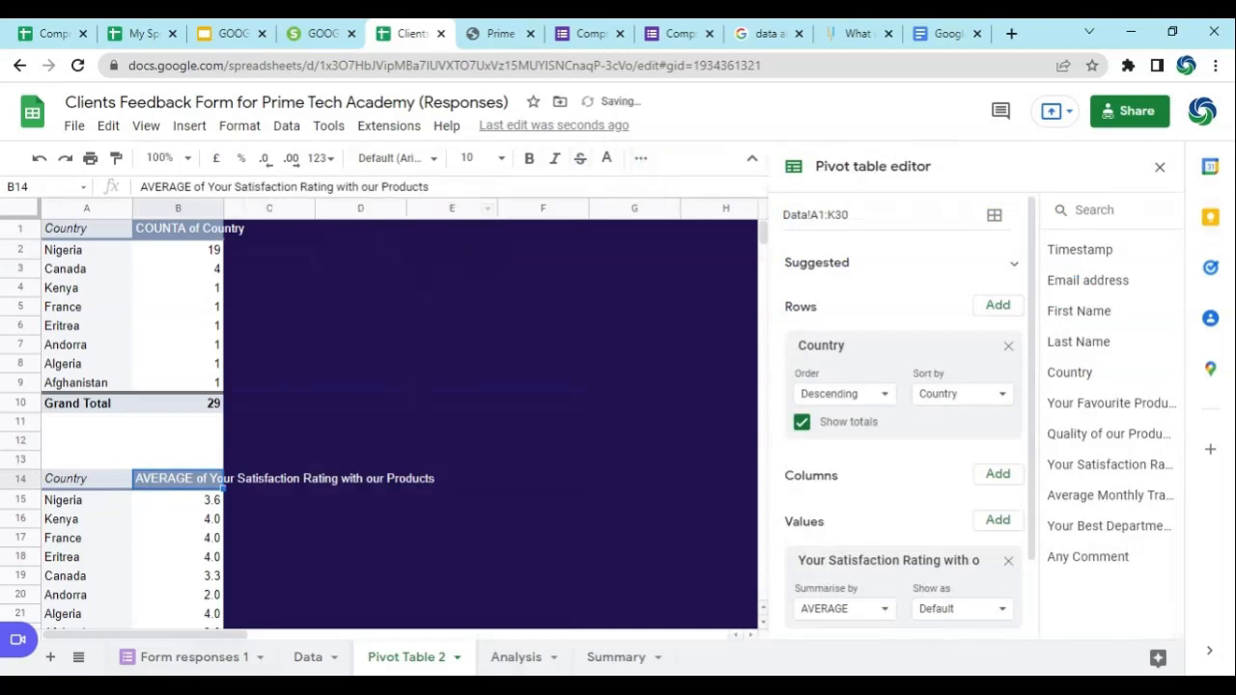
{"action": "left_click", "coordinate": [640, 158]}
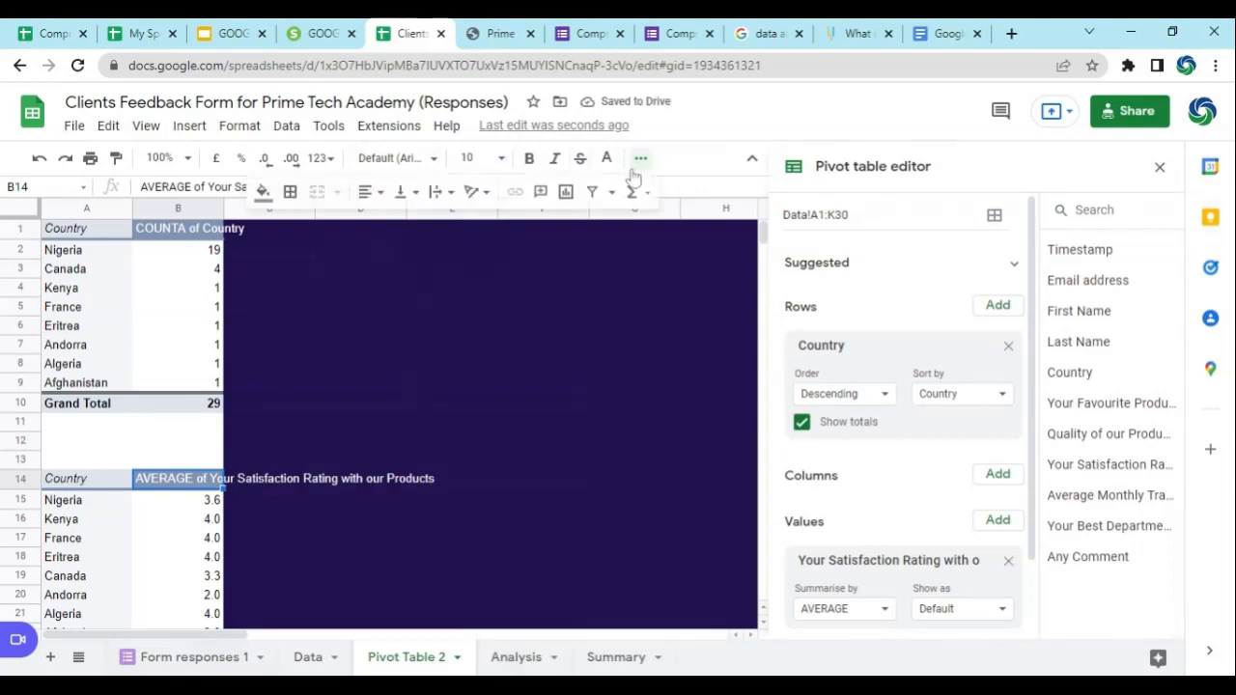
{"action": "left_click", "coordinate": [441, 191]}
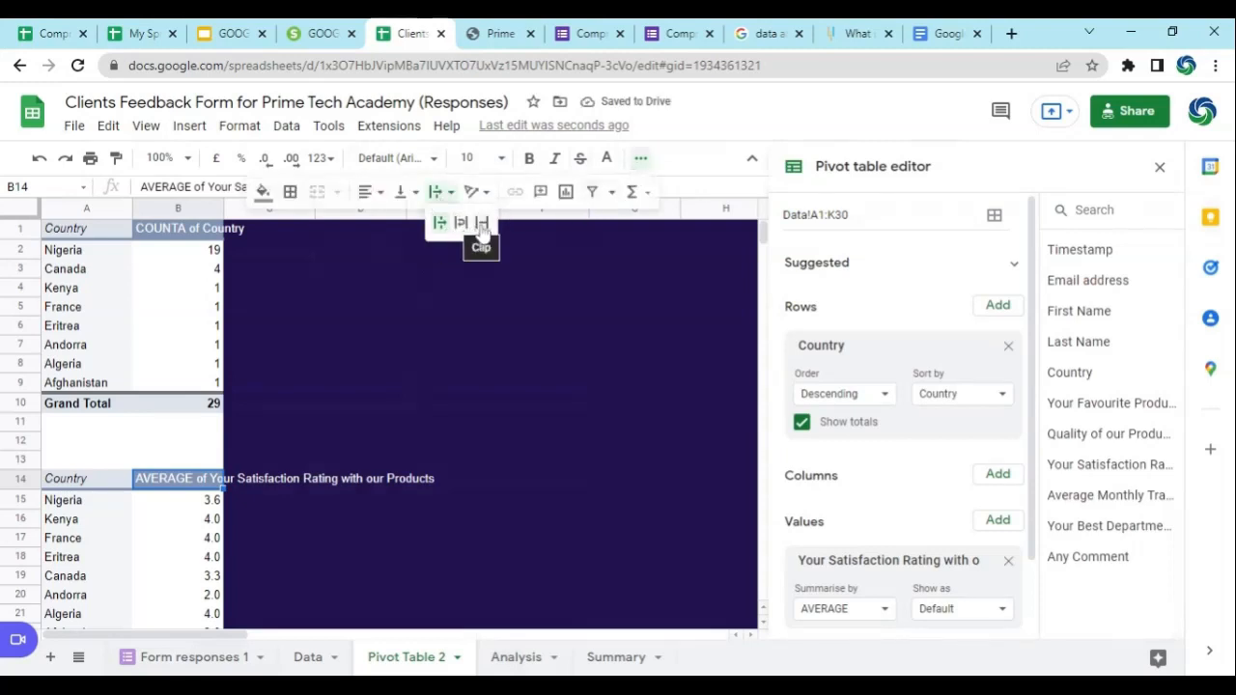
{"action": "left_click", "coordinate": [482, 224]}
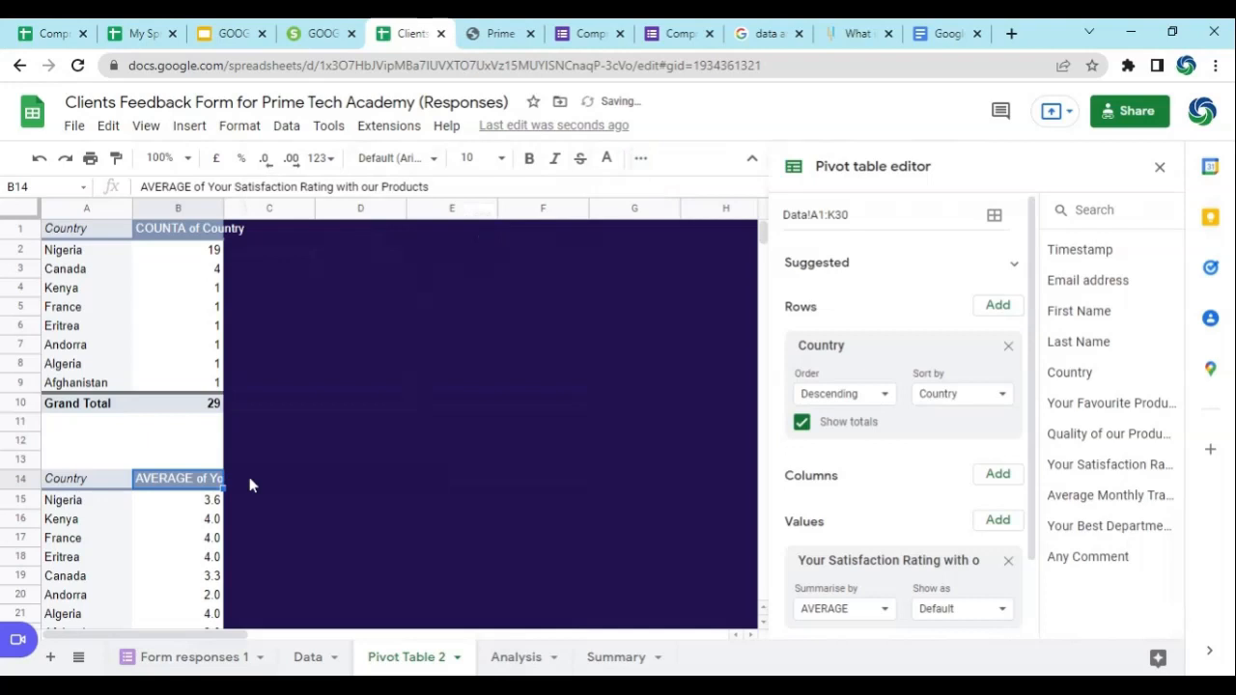
Set the text wrapping of the country count header in B1 to Clip, and close the pivot table editor.
{"action": "left_click", "coordinate": [214, 232]}
{"action": "left_click", "coordinate": [640, 158]}
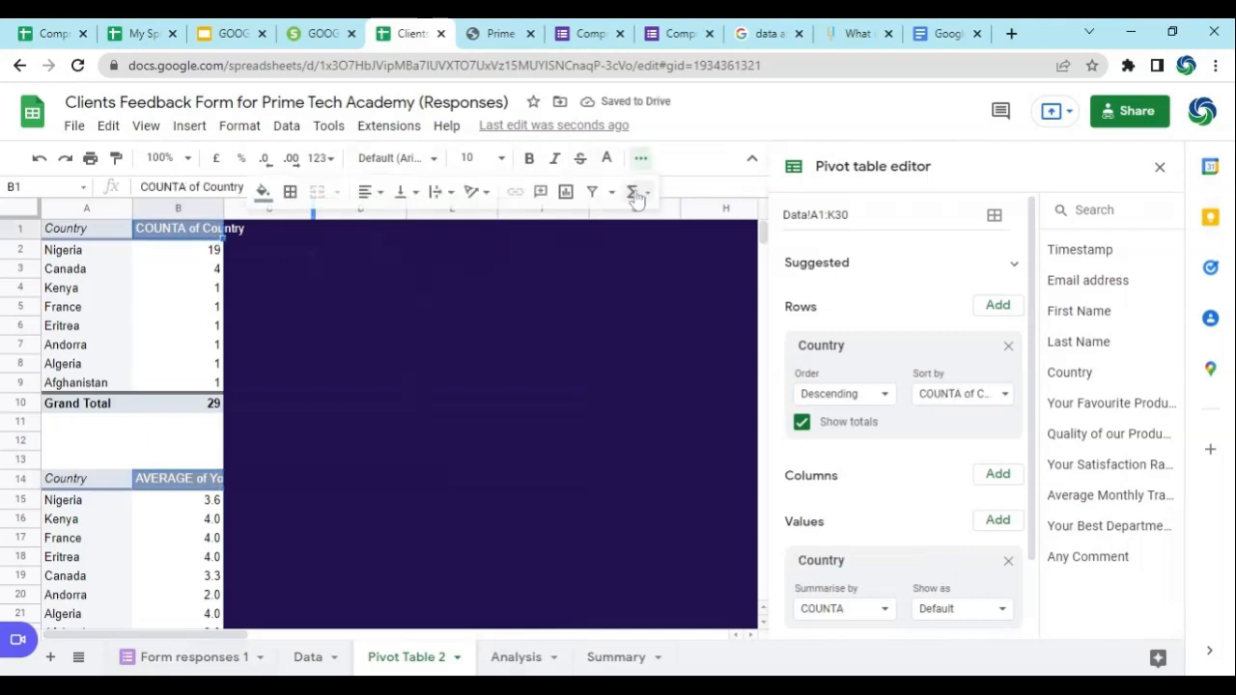
{"action": "left_click", "coordinate": [460, 201]}
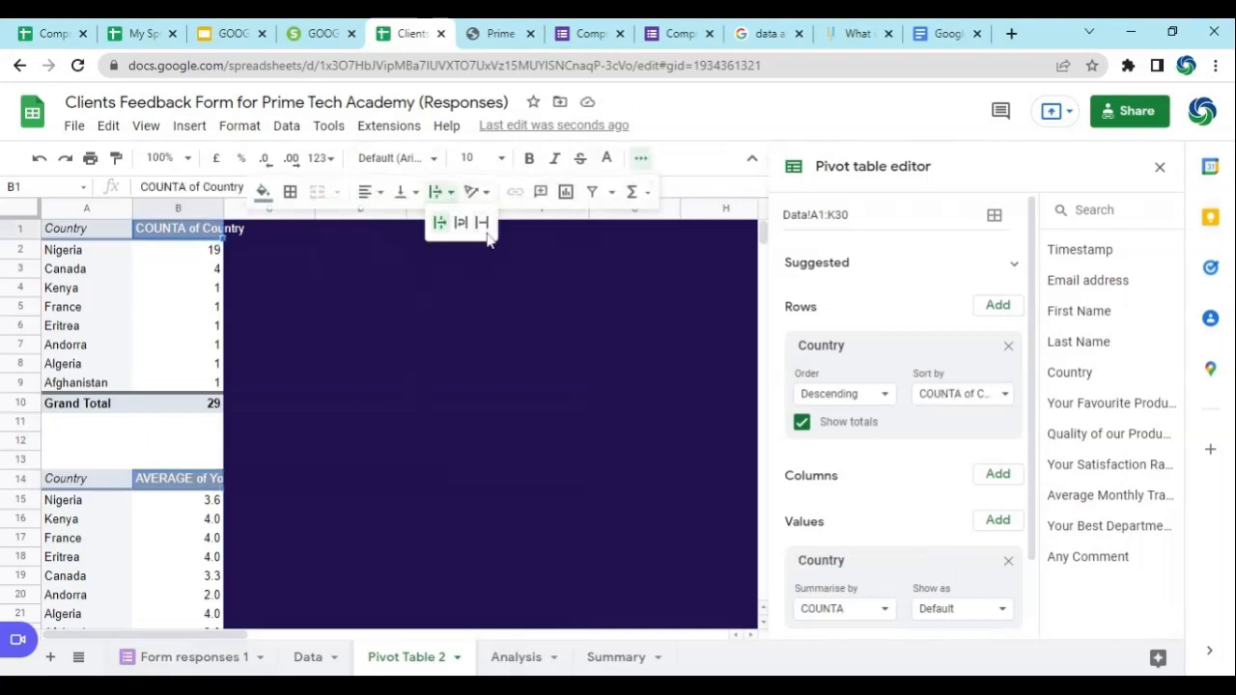
{"action": "left_click", "coordinate": [488, 230]}
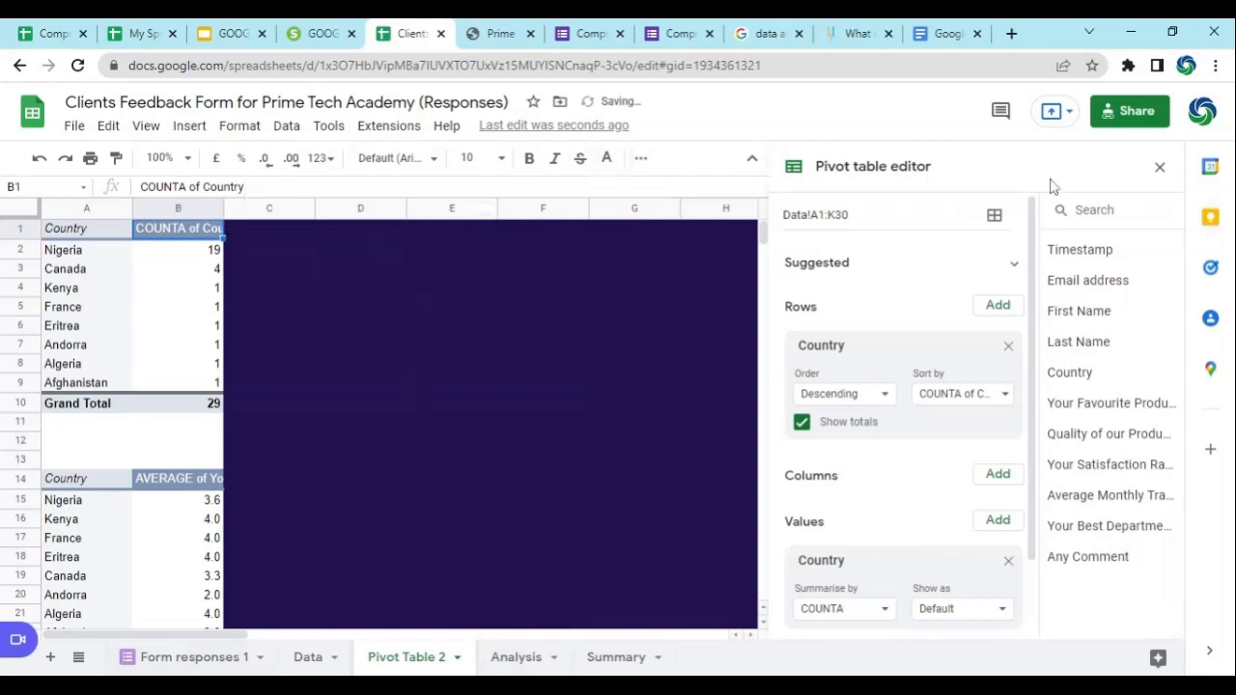
{"action": "left_click", "coordinate": [1158, 170]}
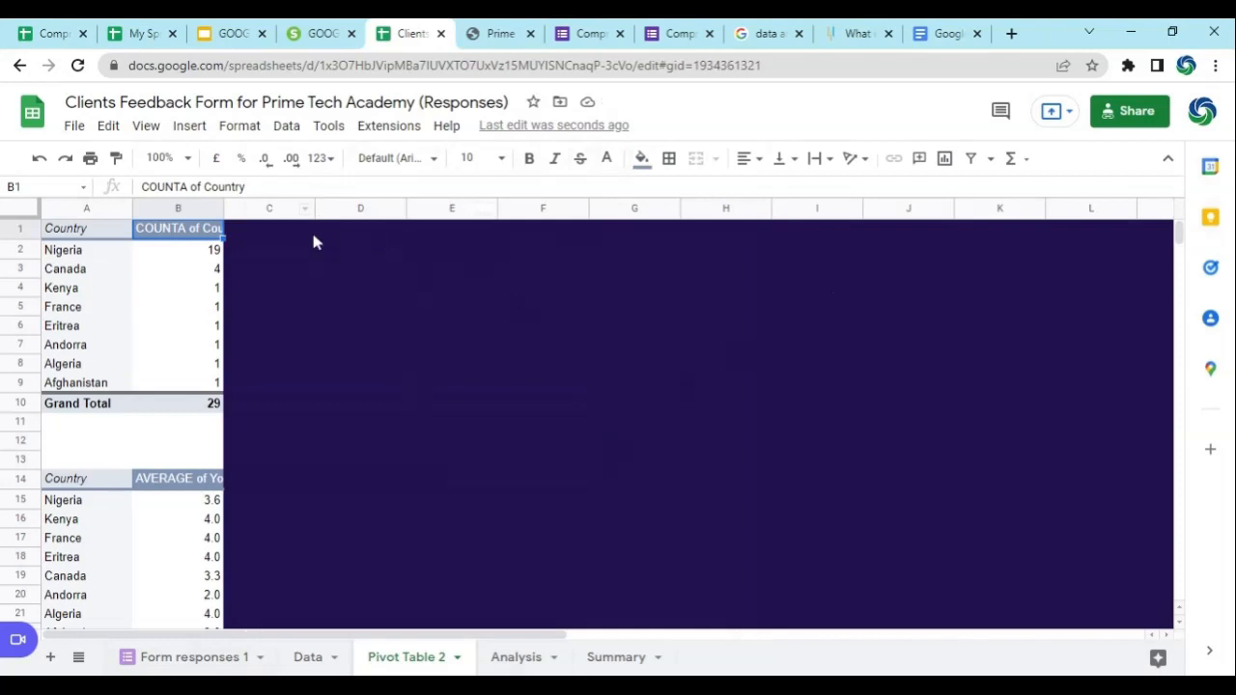
Merge cells C1:L2 and enter the title "Dashboard For Prime Tech Academy".
{"action": "left_click_drag", "start_coordinate": [283, 240], "coordinate": [1107, 259]}
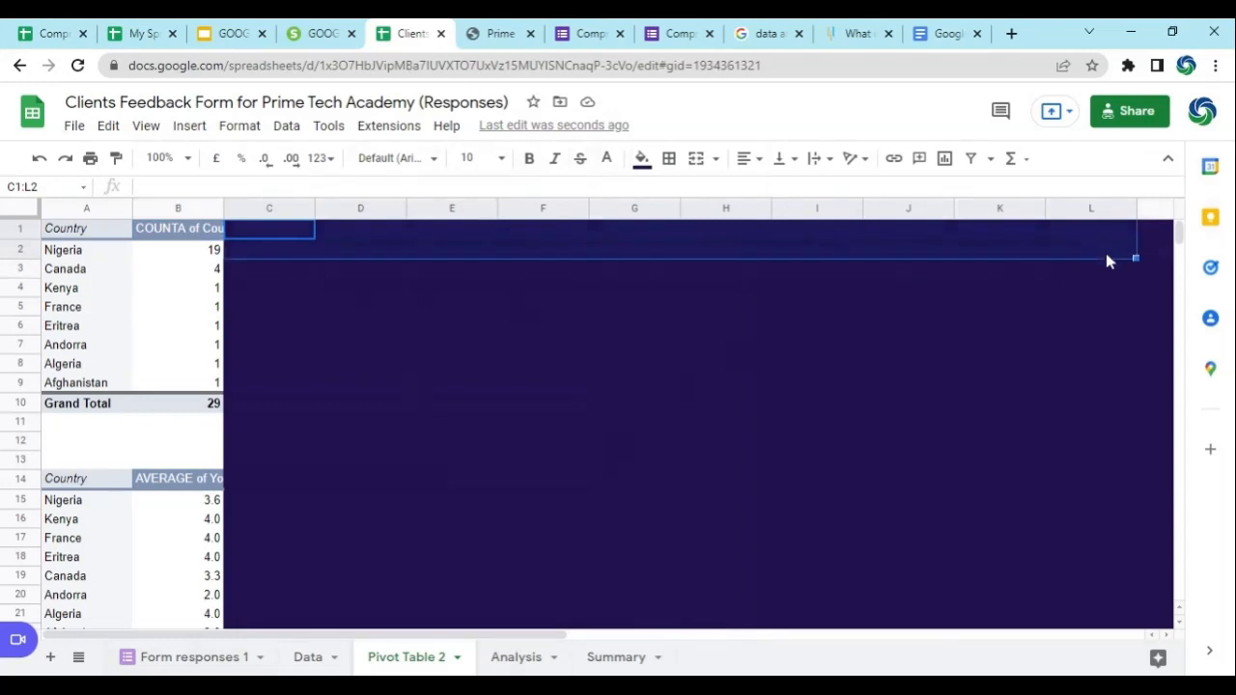
{"action": "left_click", "coordinate": [696, 159]}
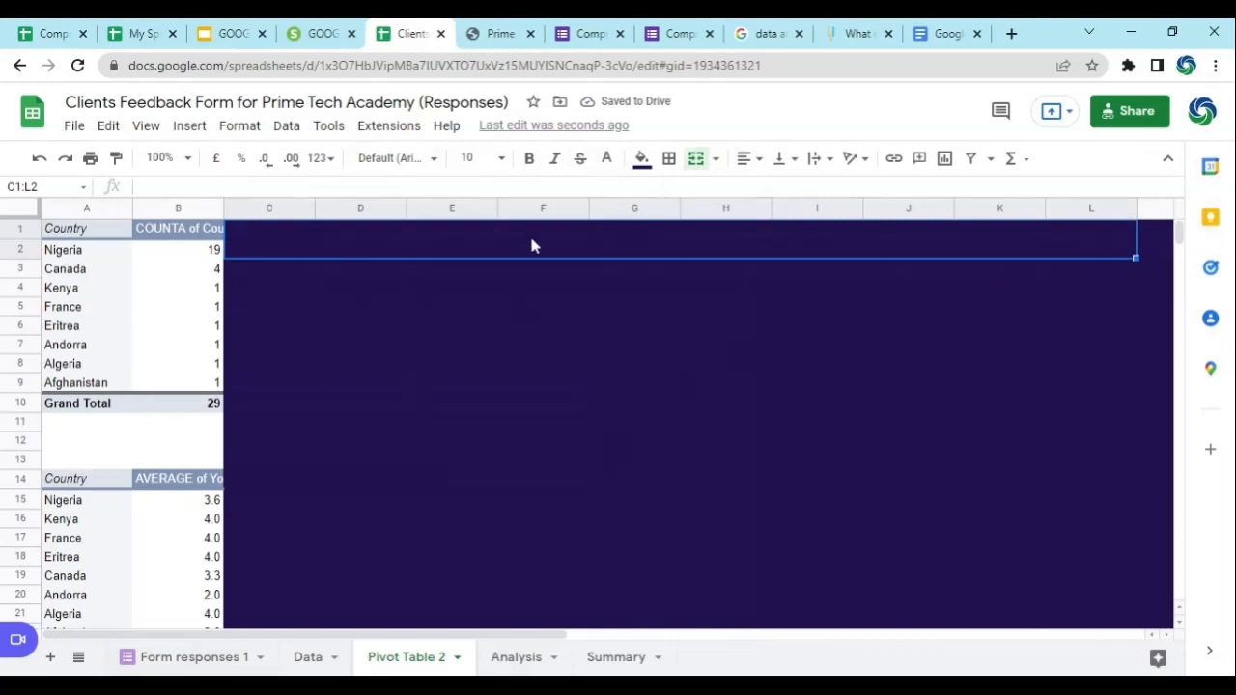
{"action": "type", "text": "Dashboa"}
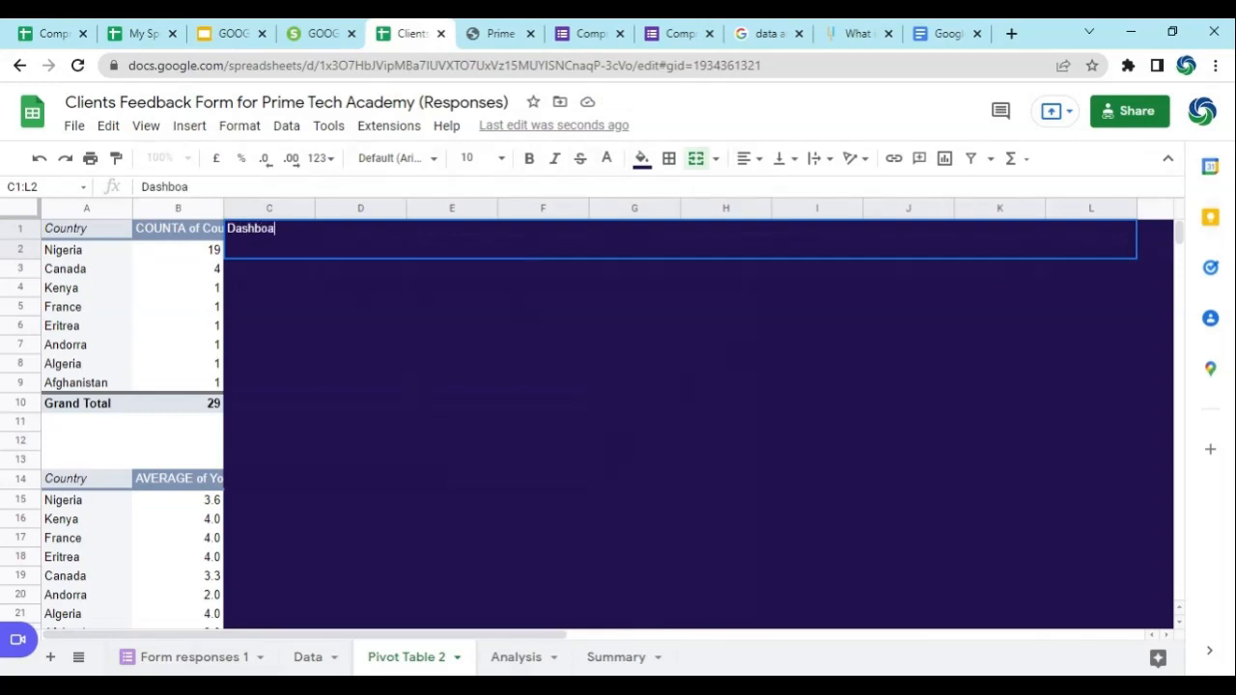
{"action": "type", "text": "rd For Prime Te"}
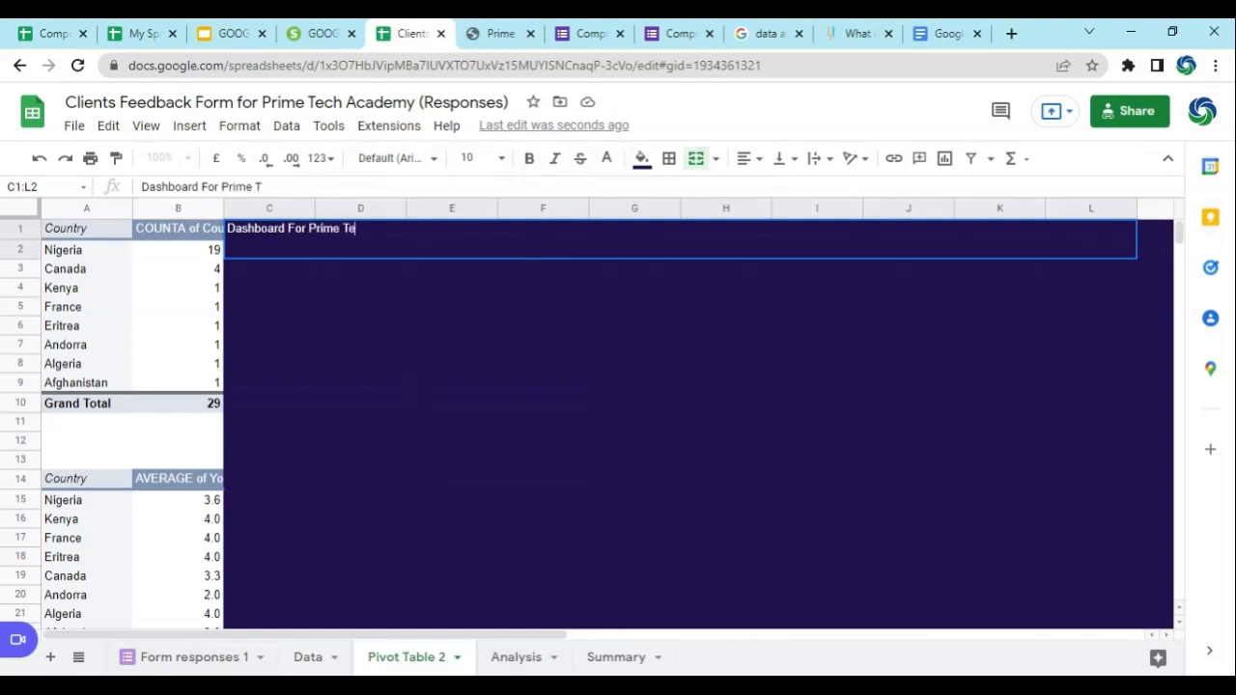
{"action": "type", "text": "ch"}
{"action": "type", "text": "Academy"}
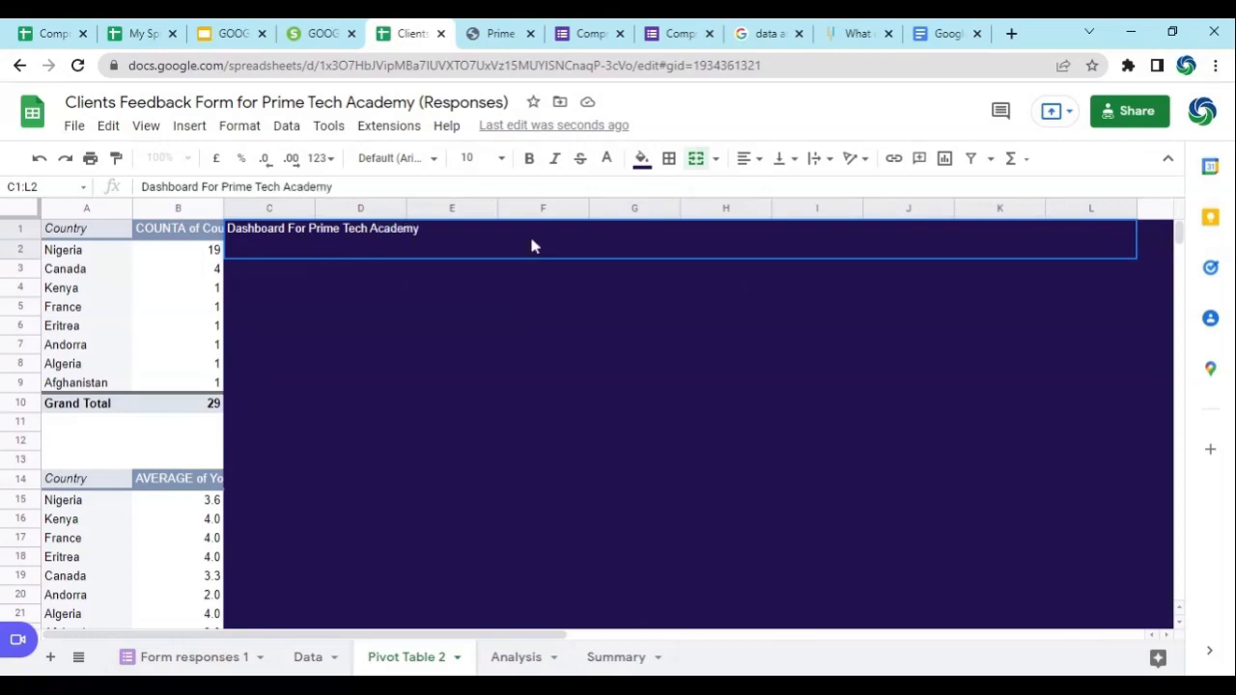
{"action": "key", "text": "Return"}
Make the dashboard title bold, set its font size to 24 and centre it horizontally.
{"action": "left_click", "coordinate": [437, 239]}
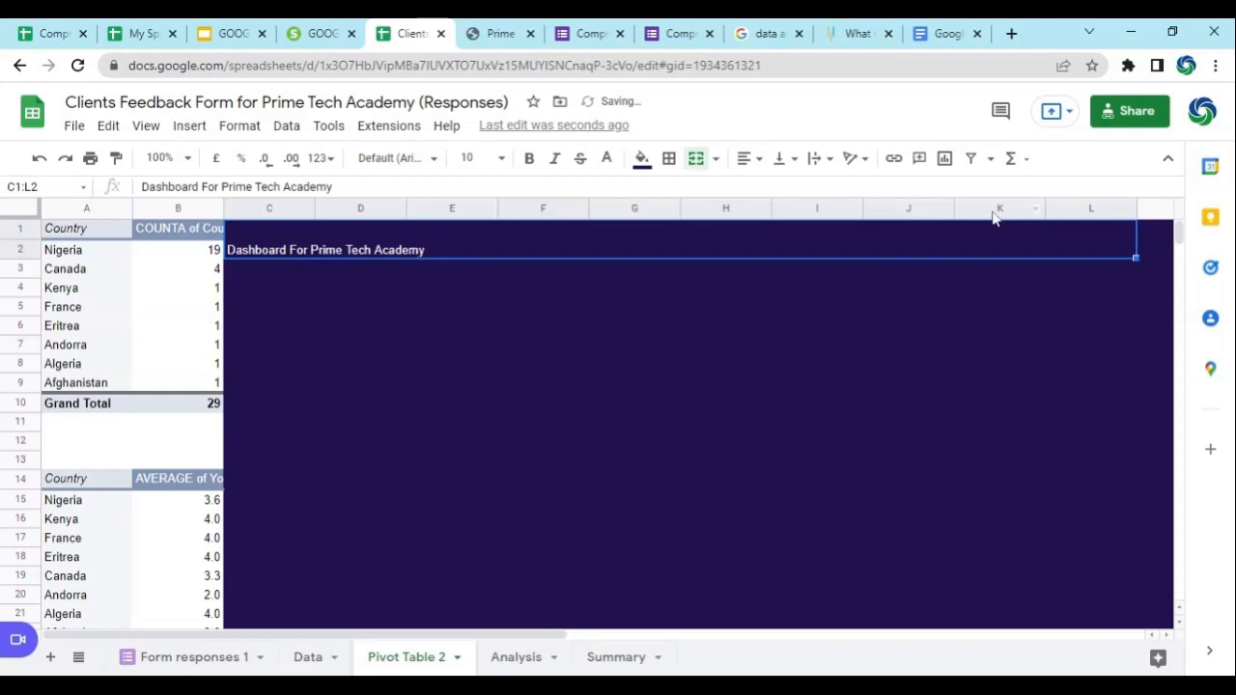
{"action": "left_click", "coordinate": [529, 158]}
{"action": "left_click", "coordinate": [477, 157]}
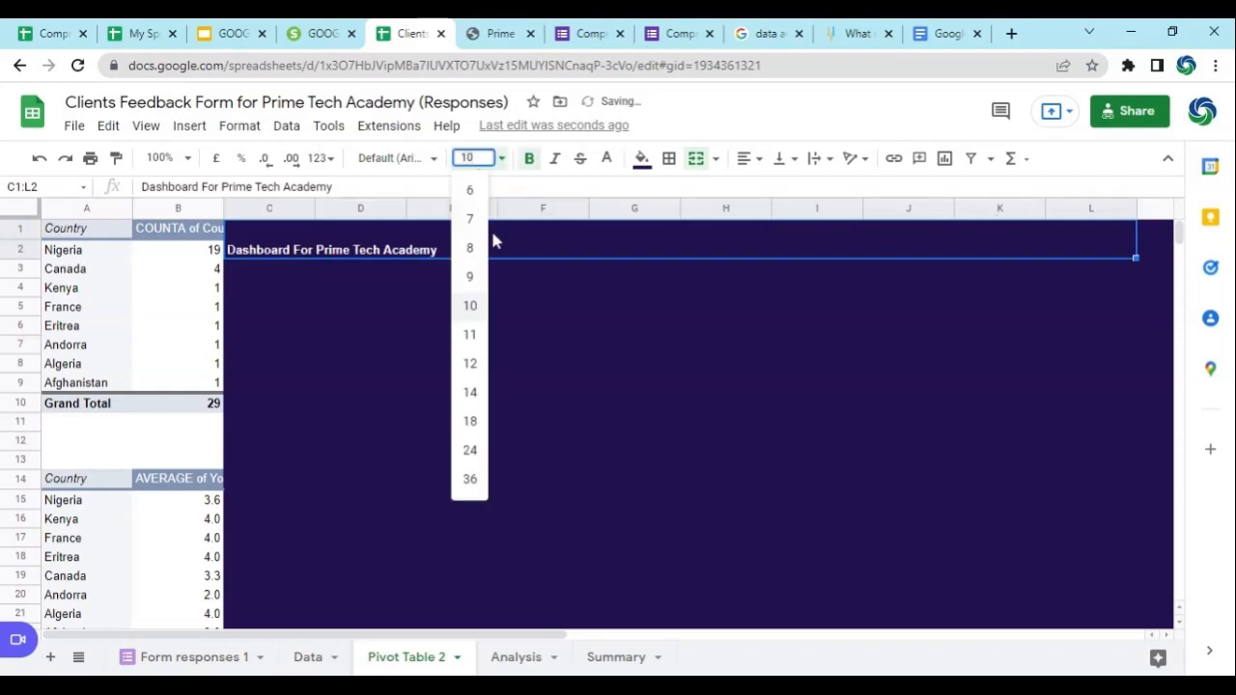
{"action": "left_click", "coordinate": [470, 479]}
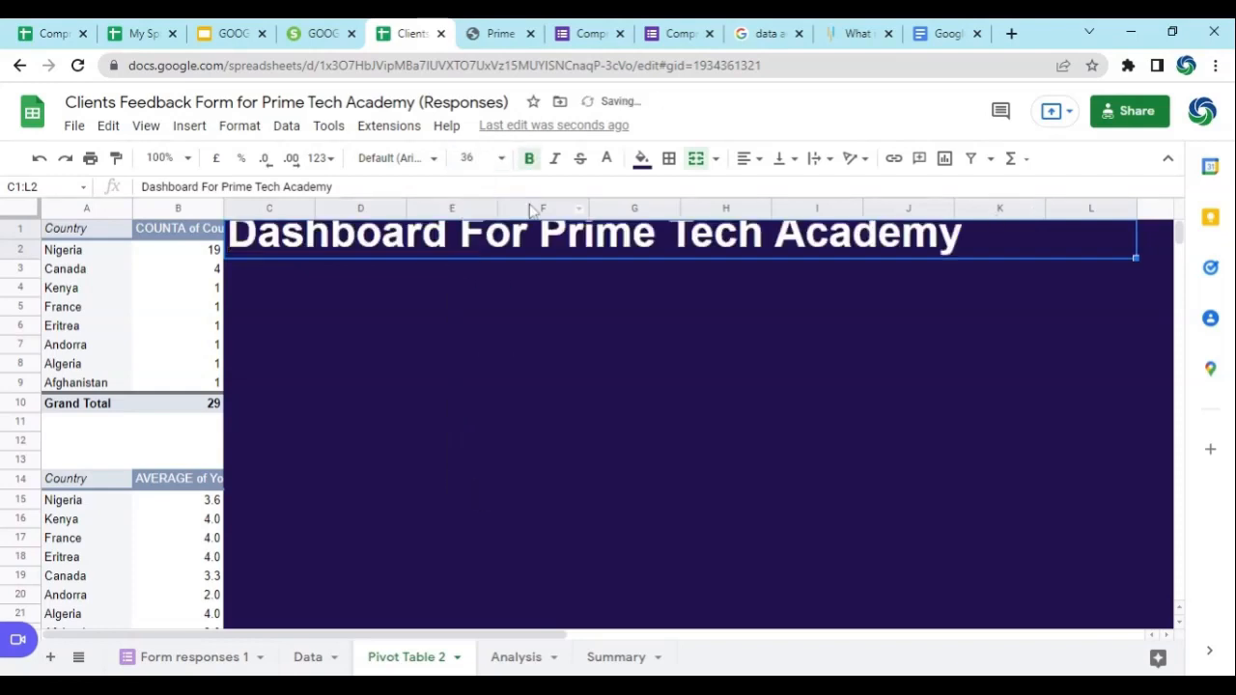
{"action": "left_click", "coordinate": [488, 158]}
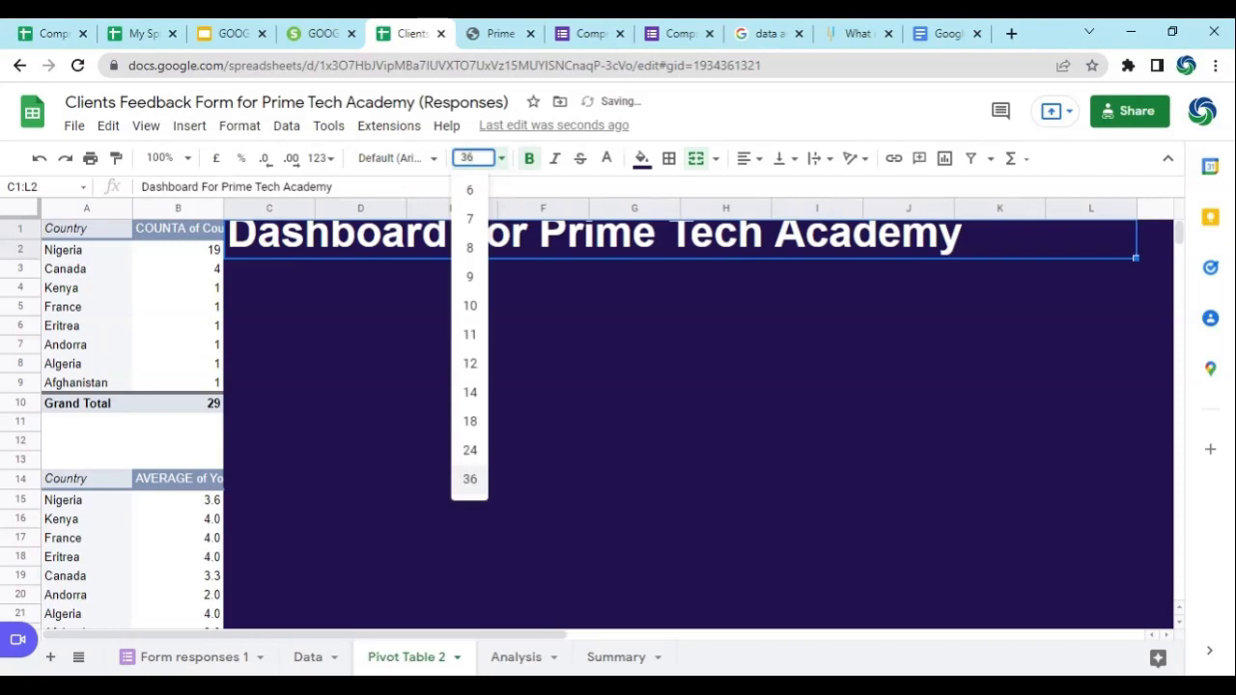
{"action": "left_click", "coordinate": [468, 450]}
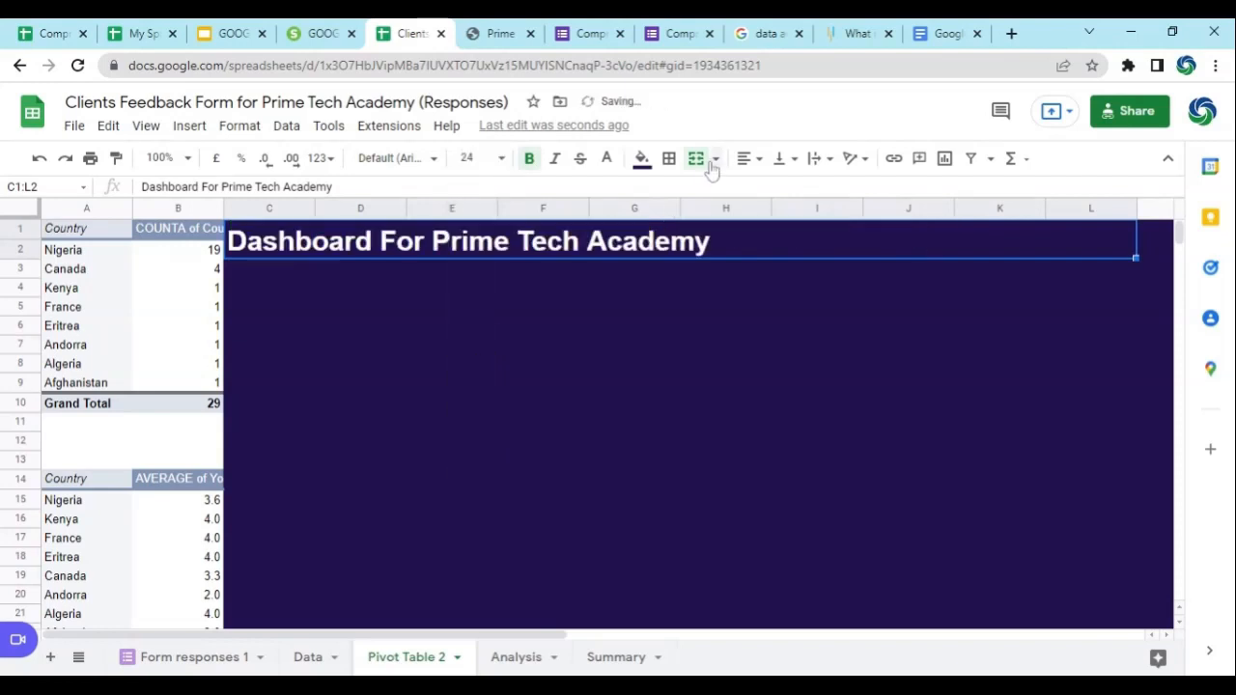
{"action": "left_click", "coordinate": [745, 158]}
{"action": "left_click", "coordinate": [769, 190]}
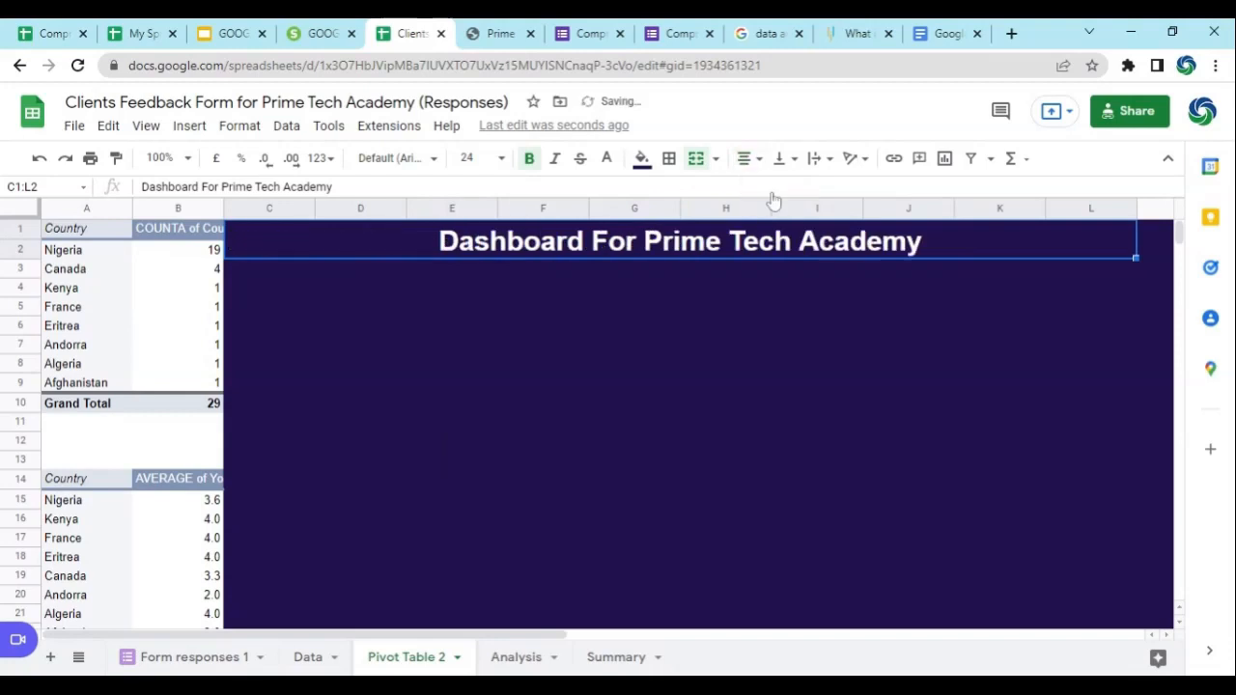
{"action": "left_click", "coordinate": [698, 300]}
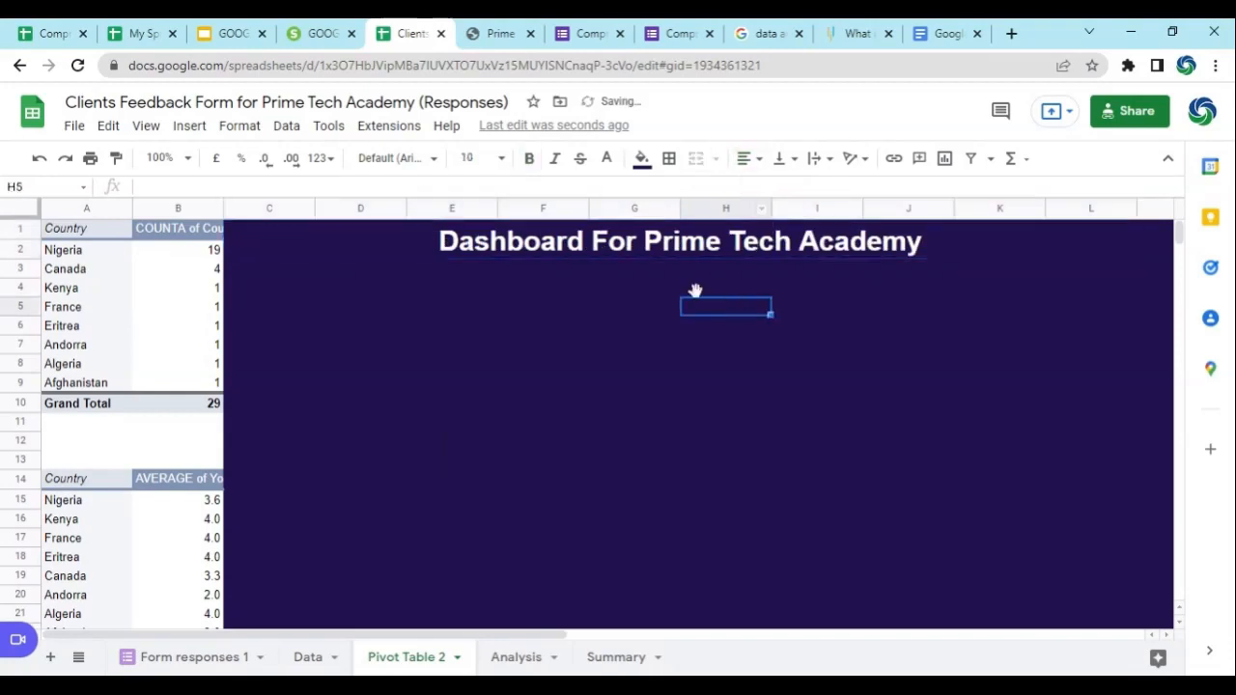
Add a thin black bottom border to the merged dashboard title cell.
{"action": "left_click", "coordinate": [481, 246]}
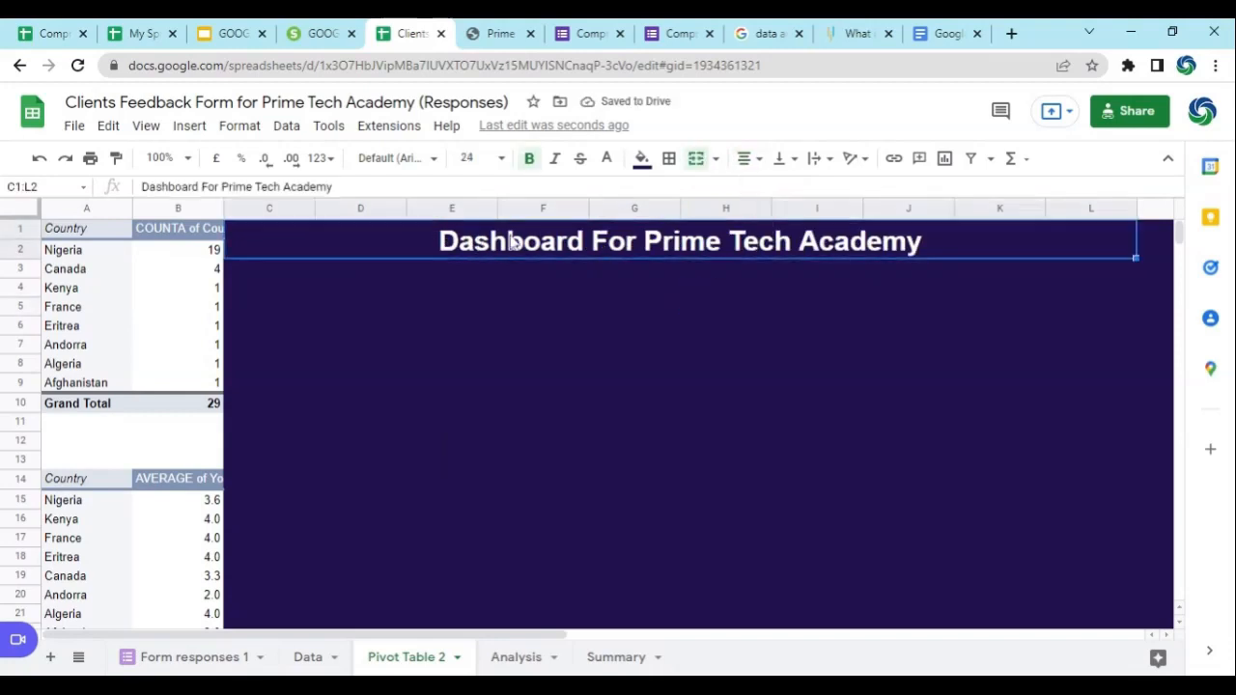
{"action": "left_click", "coordinate": [673, 164]}
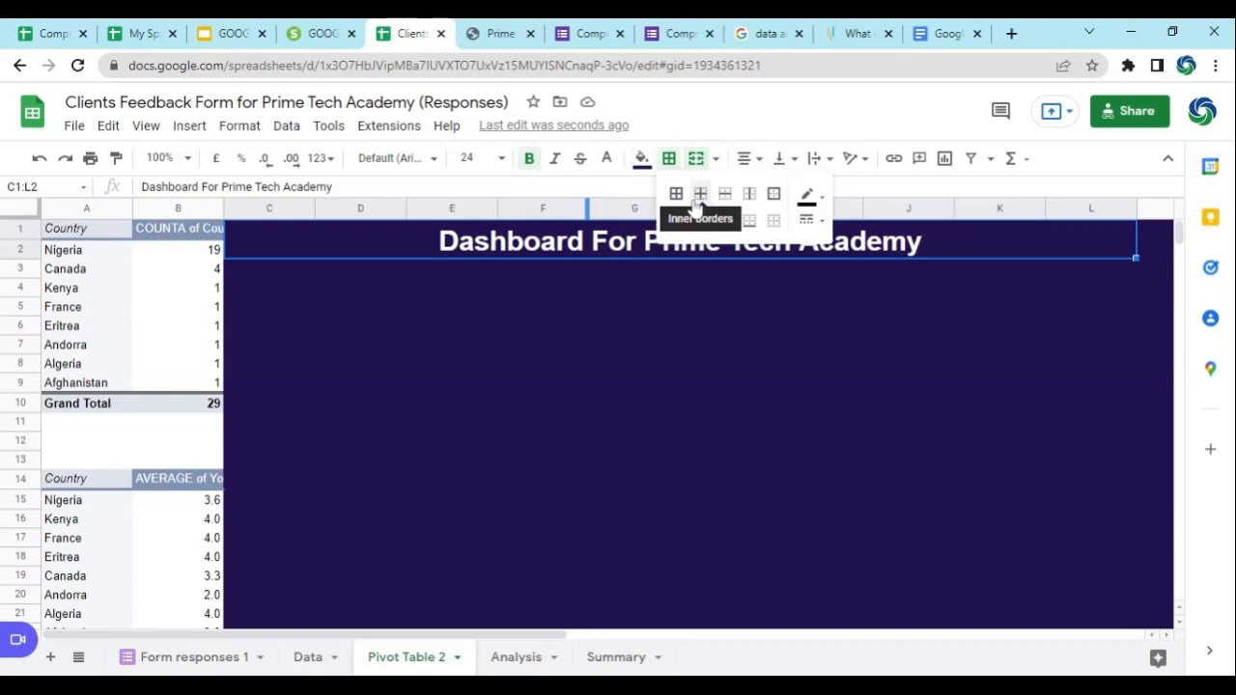
{"action": "left_click", "coordinate": [753, 232]}
{"action": "left_click", "coordinate": [659, 371]}
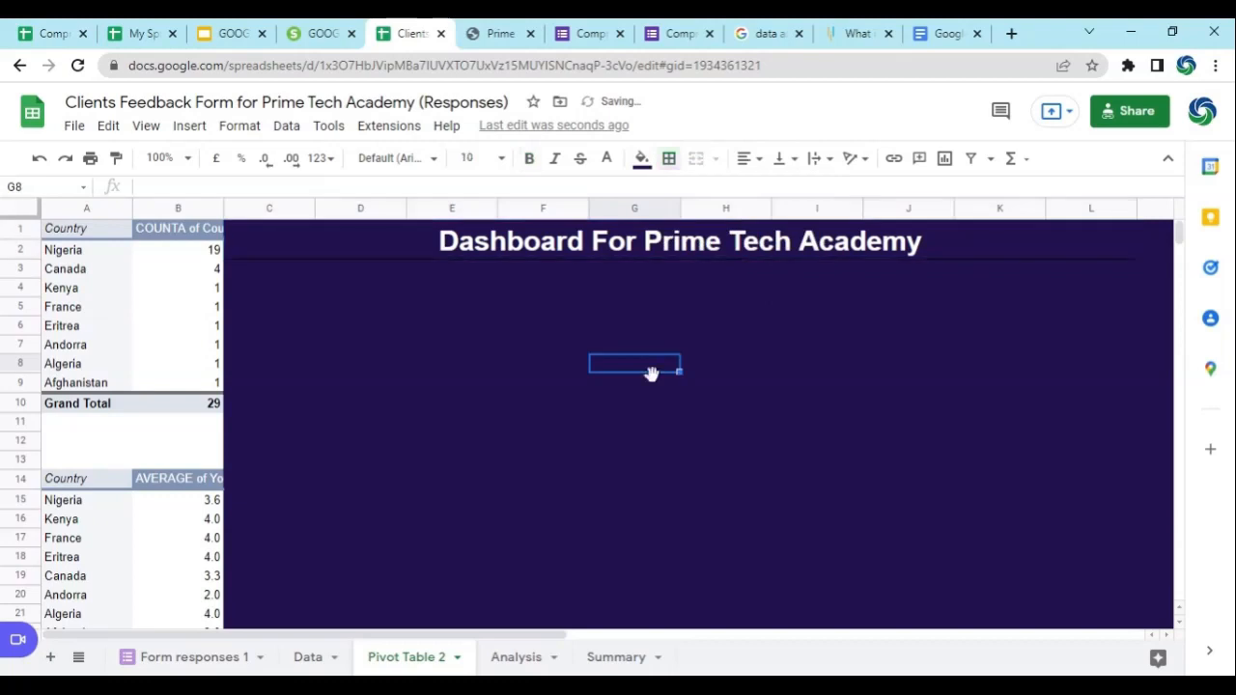
Give the merged dashboard title cell a white double-line bottom border.
{"action": "left_click", "coordinate": [352, 249]}
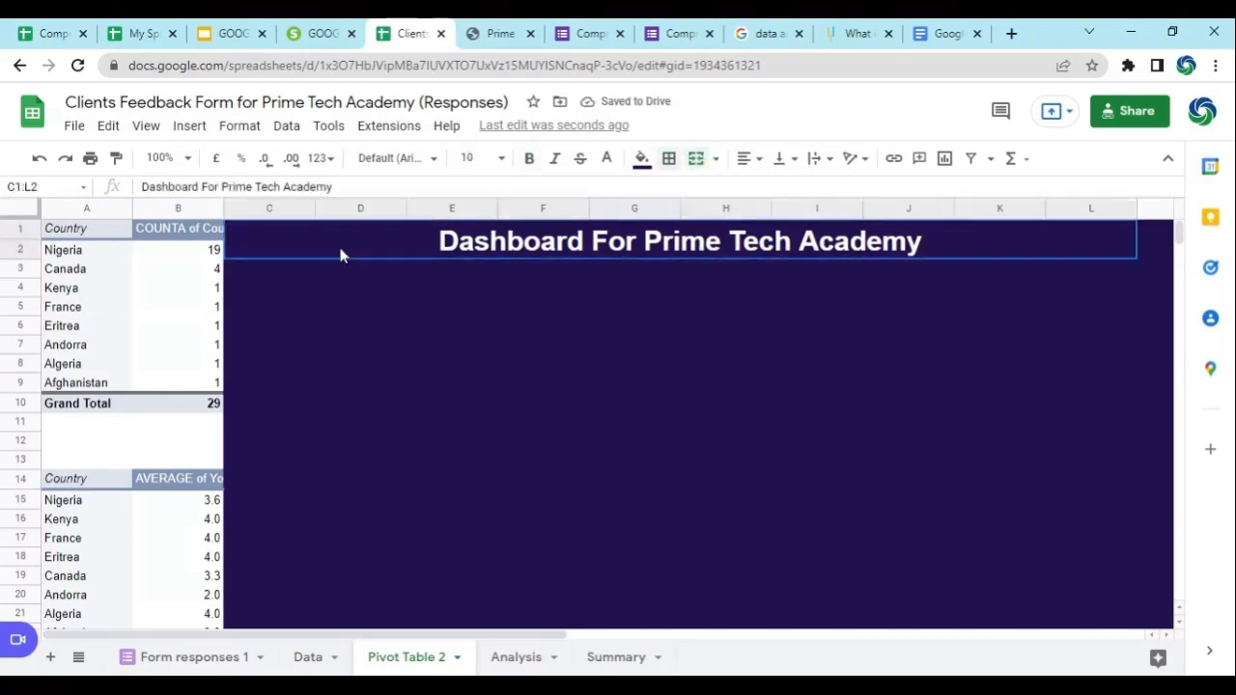
{"action": "left_click", "coordinate": [668, 158]}
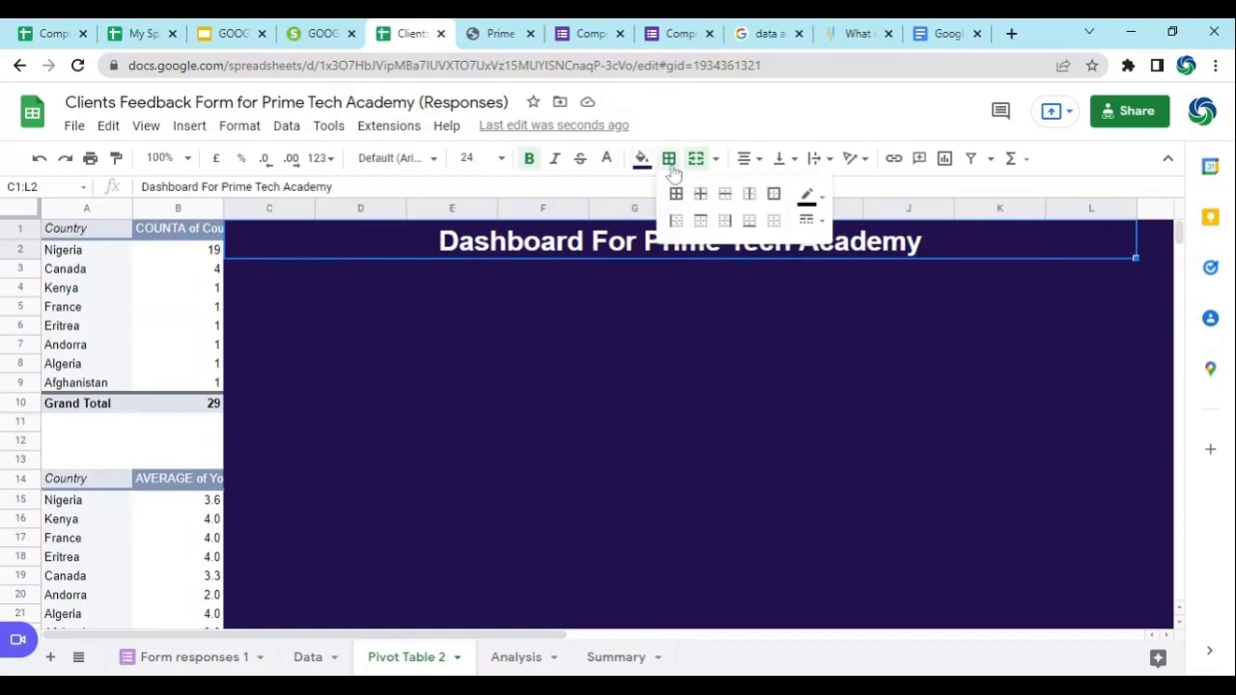
{"action": "left_click", "coordinate": [810, 197]}
{"action": "left_click", "coordinate": [838, 251]}
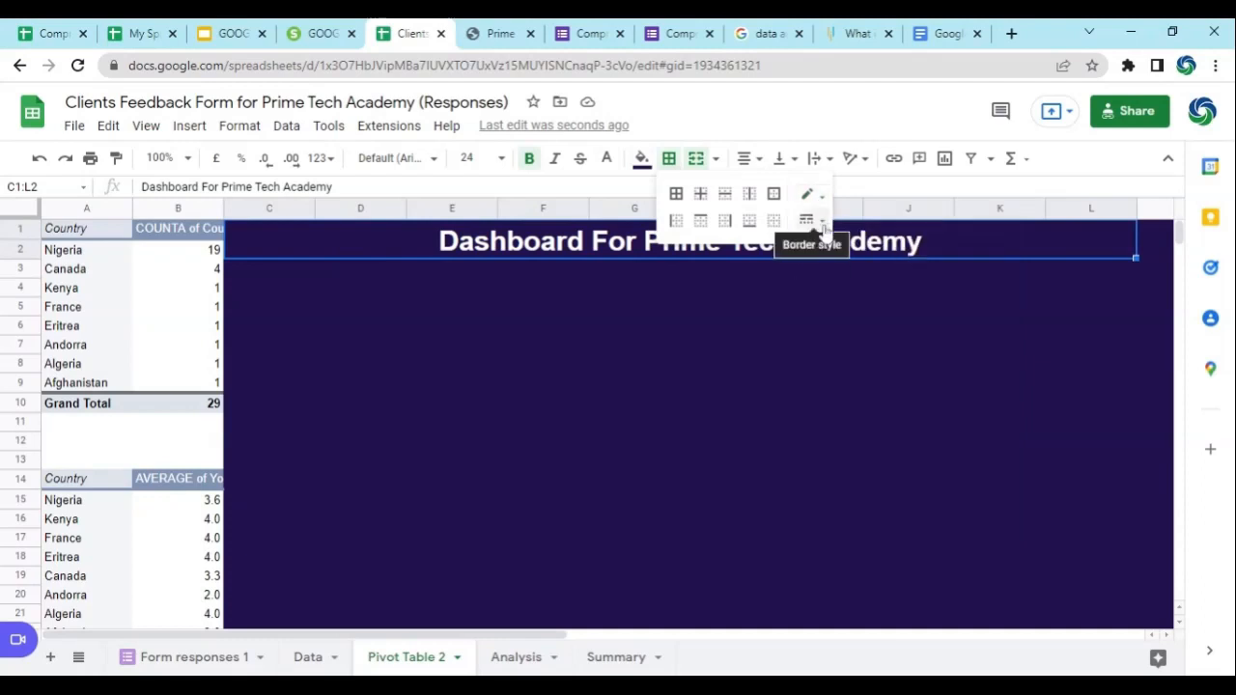
{"action": "left_click", "coordinate": [820, 223]}
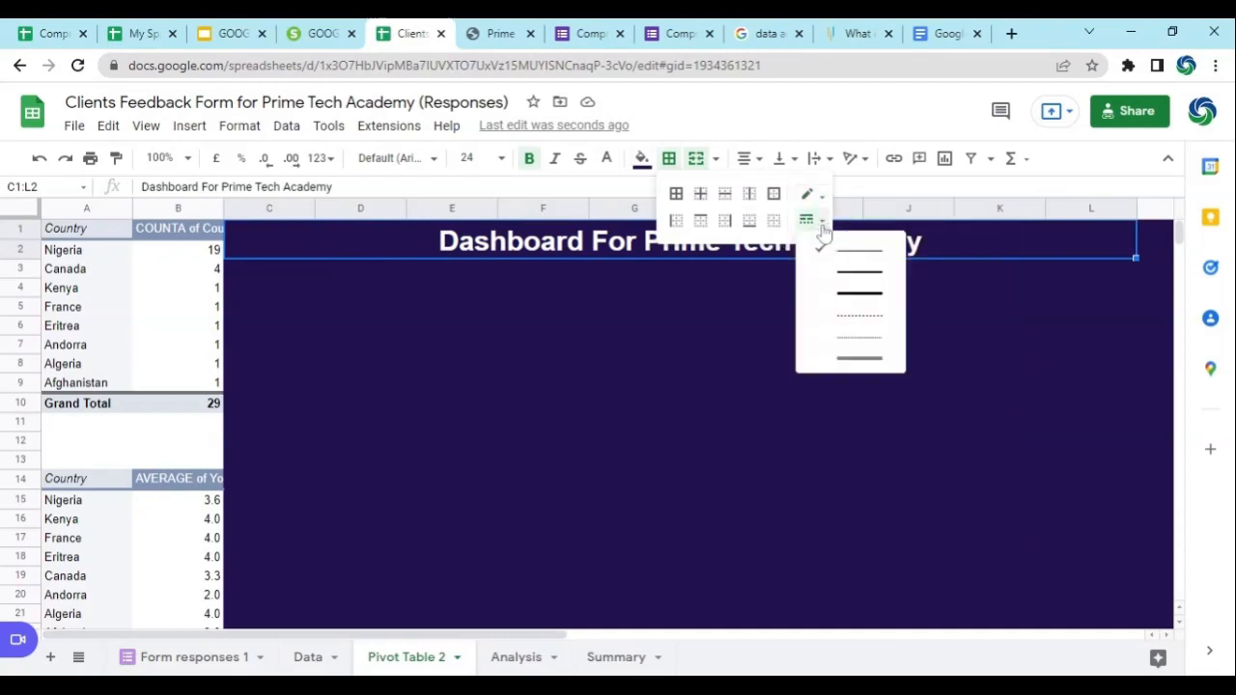
{"action": "left_click", "coordinate": [862, 359]}
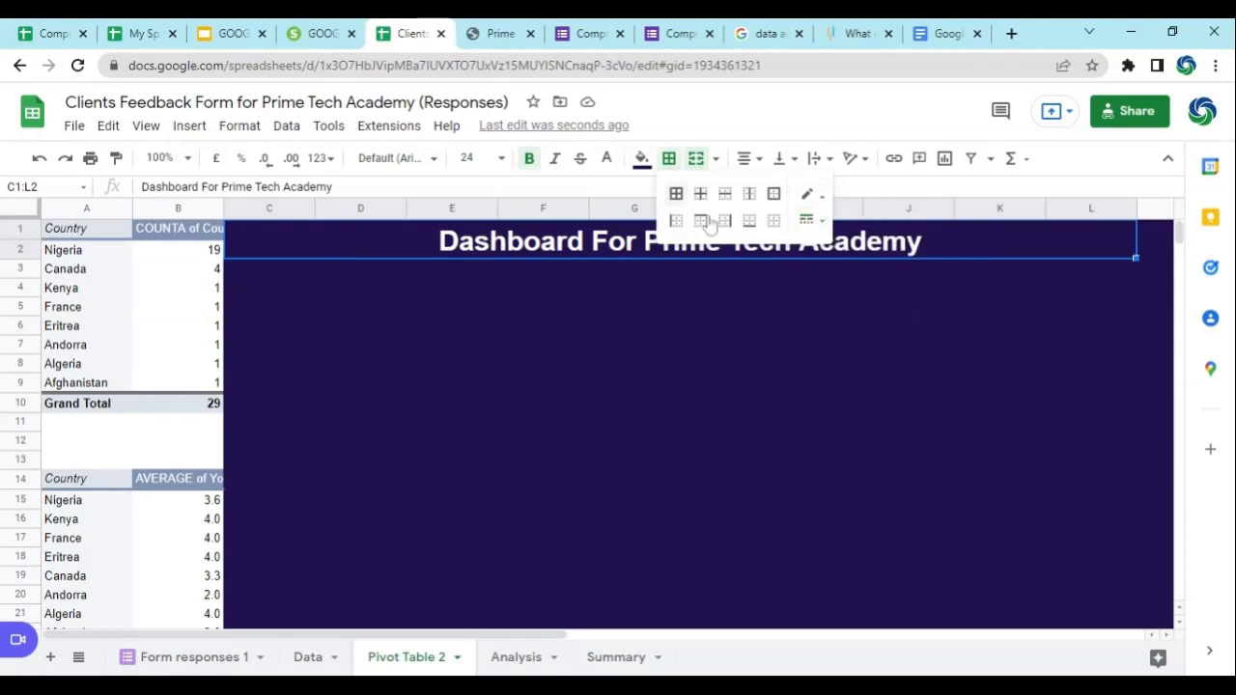
{"action": "left_click", "coordinate": [749, 222]}
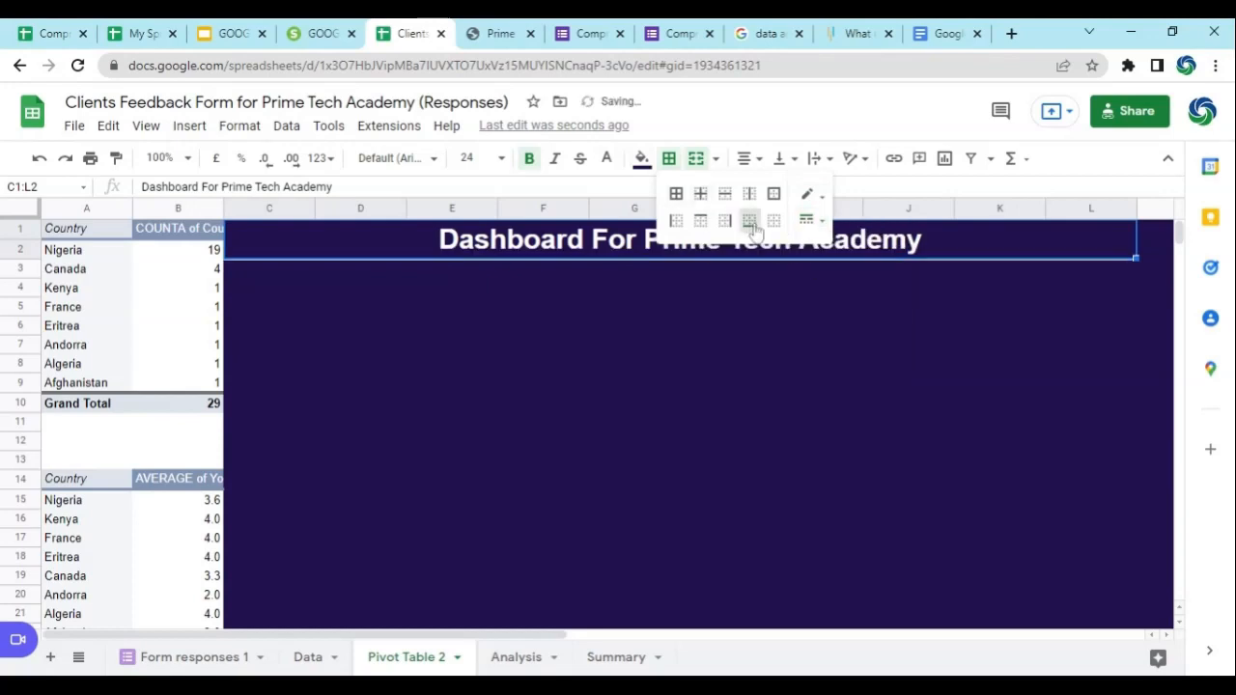
{"action": "left_click", "coordinate": [700, 328]}
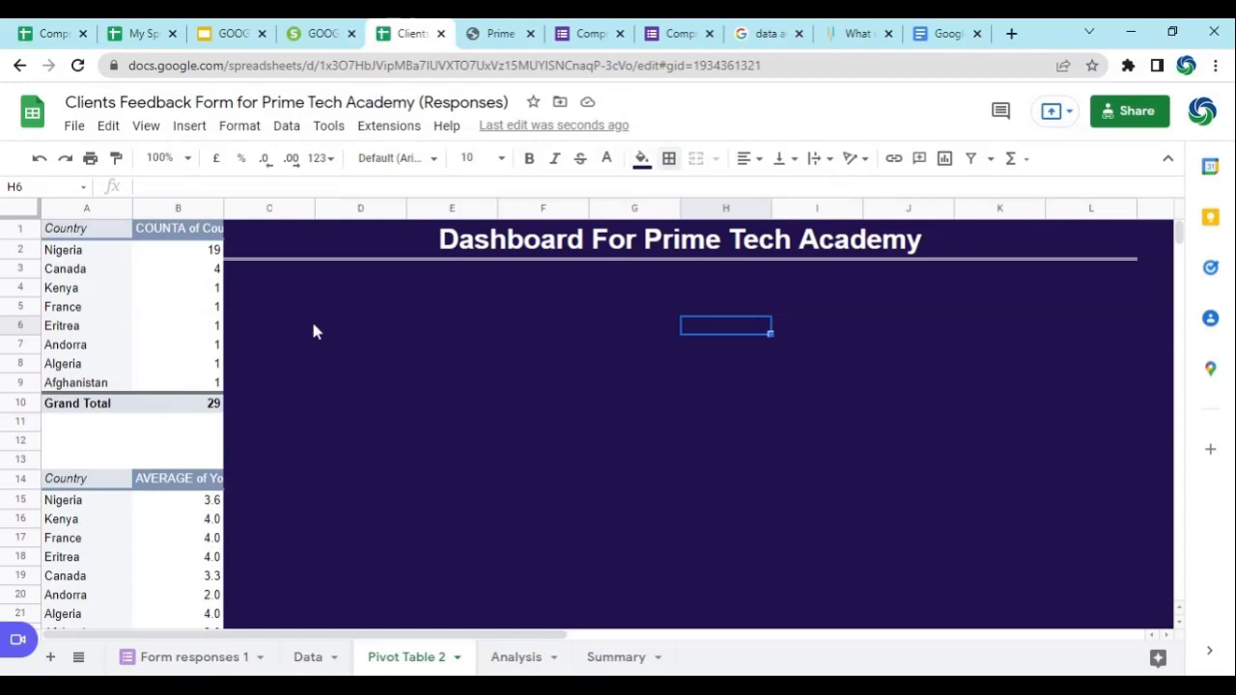
Turn off the row totals in the country count pivot table.
{"action": "left_click", "coordinate": [116, 297]}
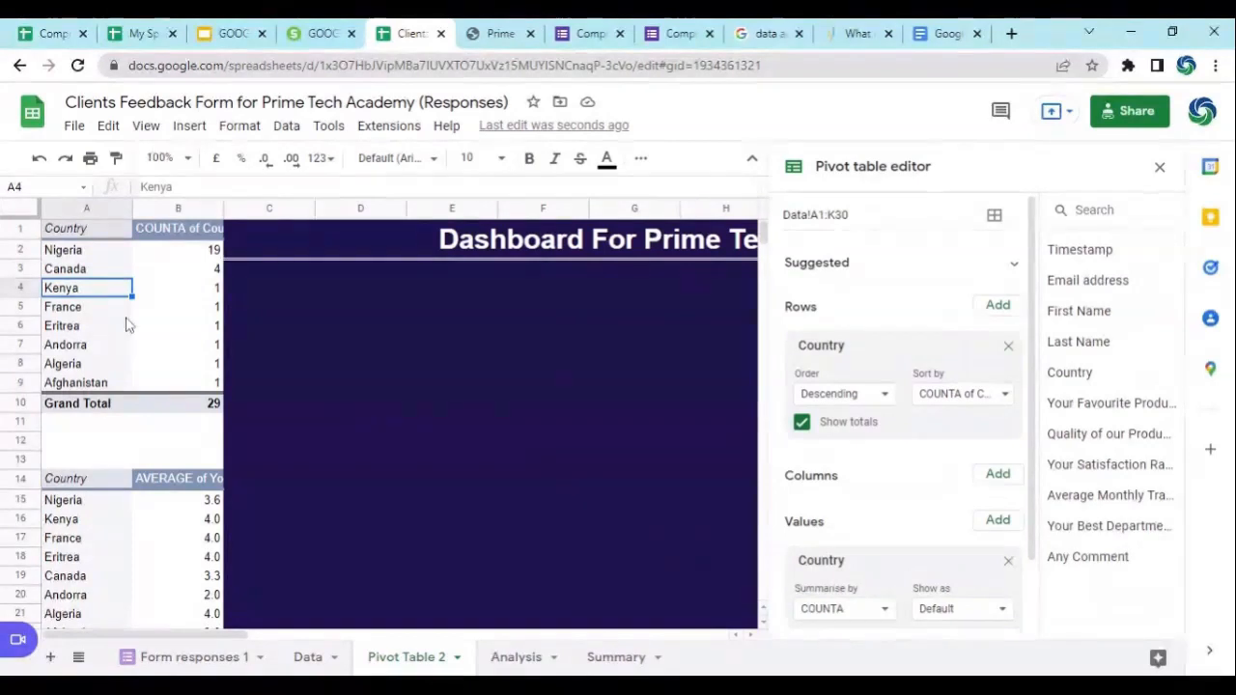
{"action": "left_click", "coordinate": [98, 326]}
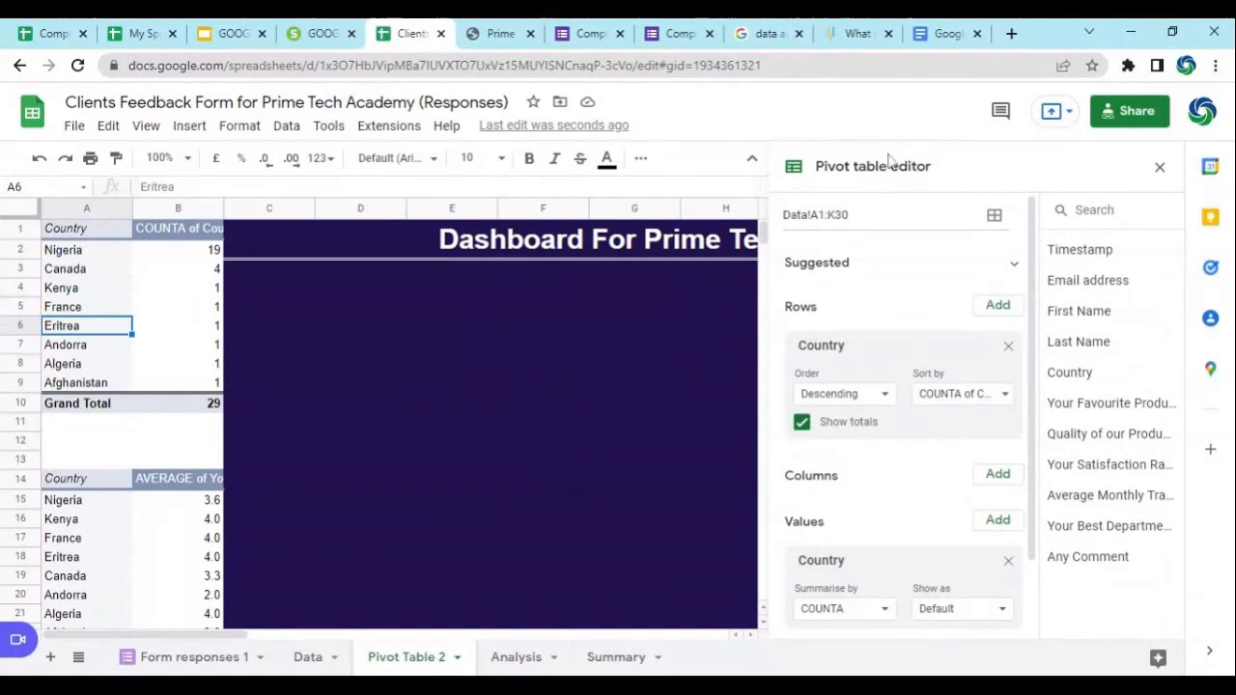
{"action": "left_click", "coordinate": [801, 425]}
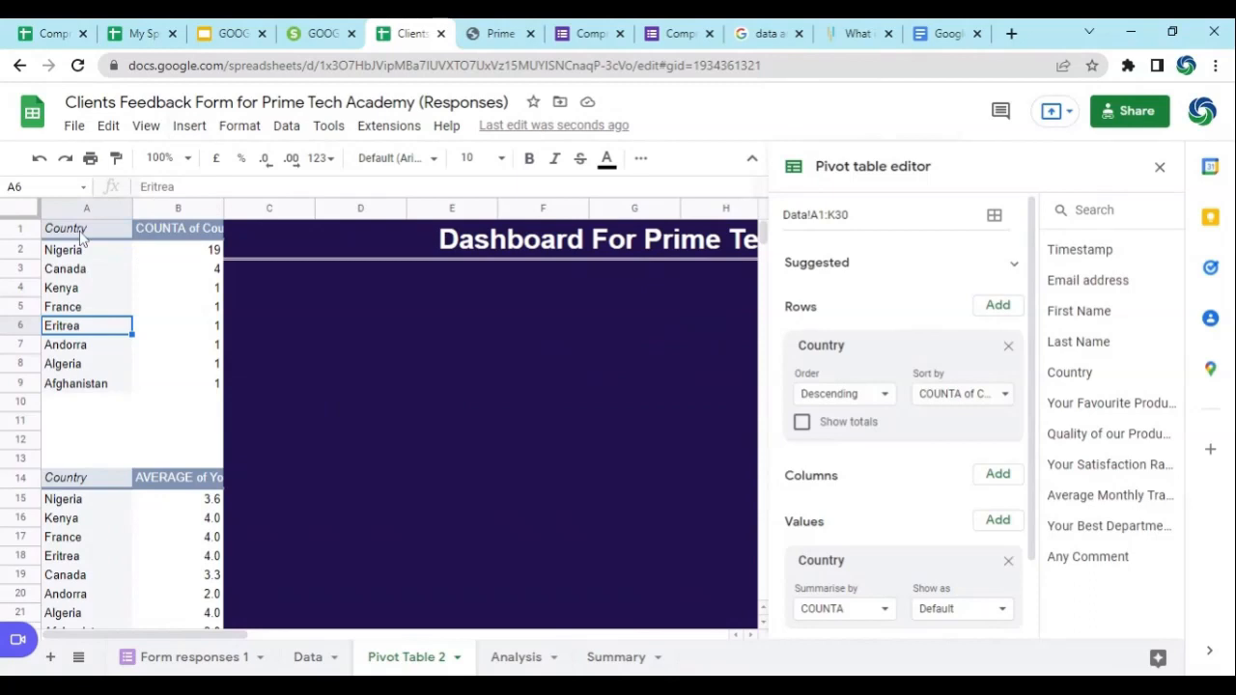
Insert a chart from the country count pivot table range A1:B9.
{"action": "left_click_drag", "start_coordinate": [82, 239], "coordinate": [193, 396]}
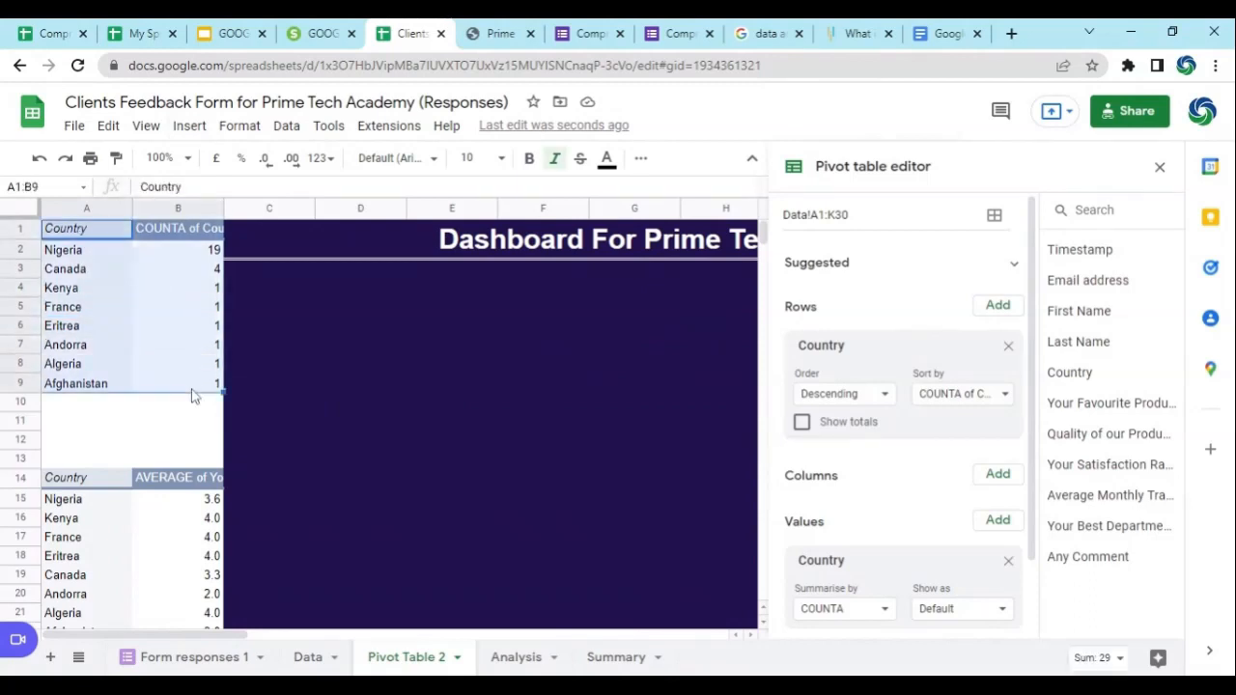
{"action": "left_click", "coordinate": [189, 126]}
{"action": "left_click", "coordinate": [220, 287]}
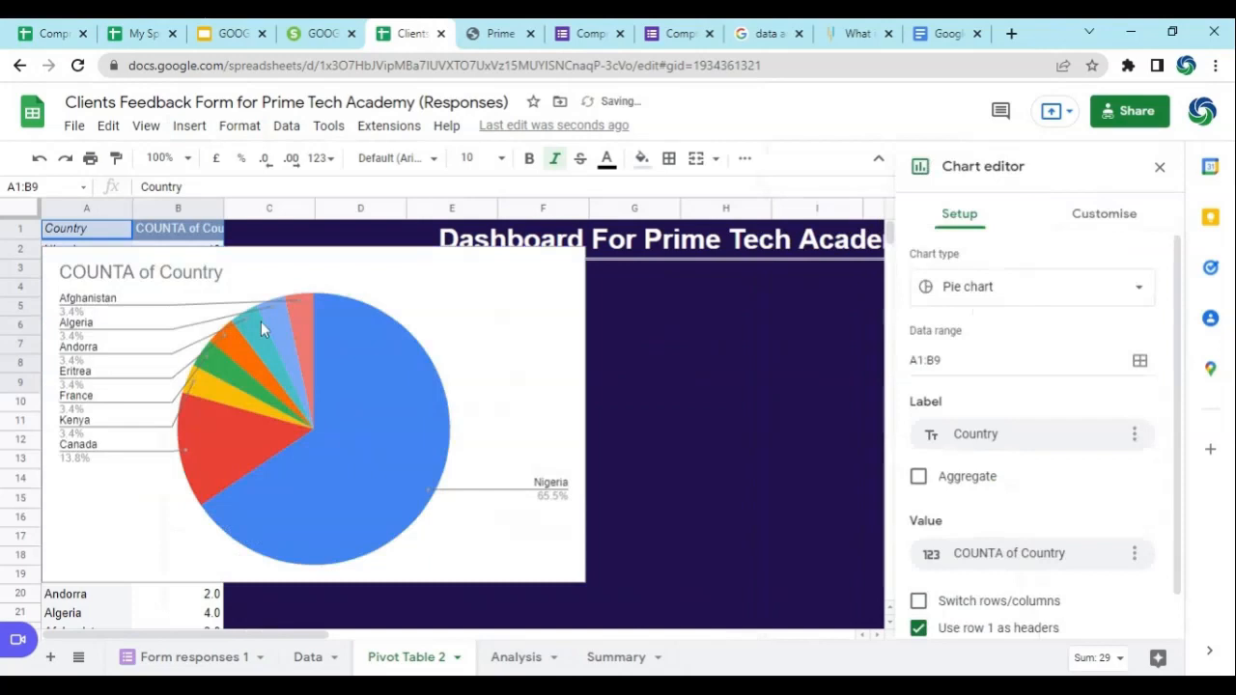
Change the country count chart's type to Column chart.
{"action": "left_click", "coordinate": [1139, 291]}
{"action": "left_click_drag", "start_coordinate": [1166, 367], "coordinate": [1180, 445]}
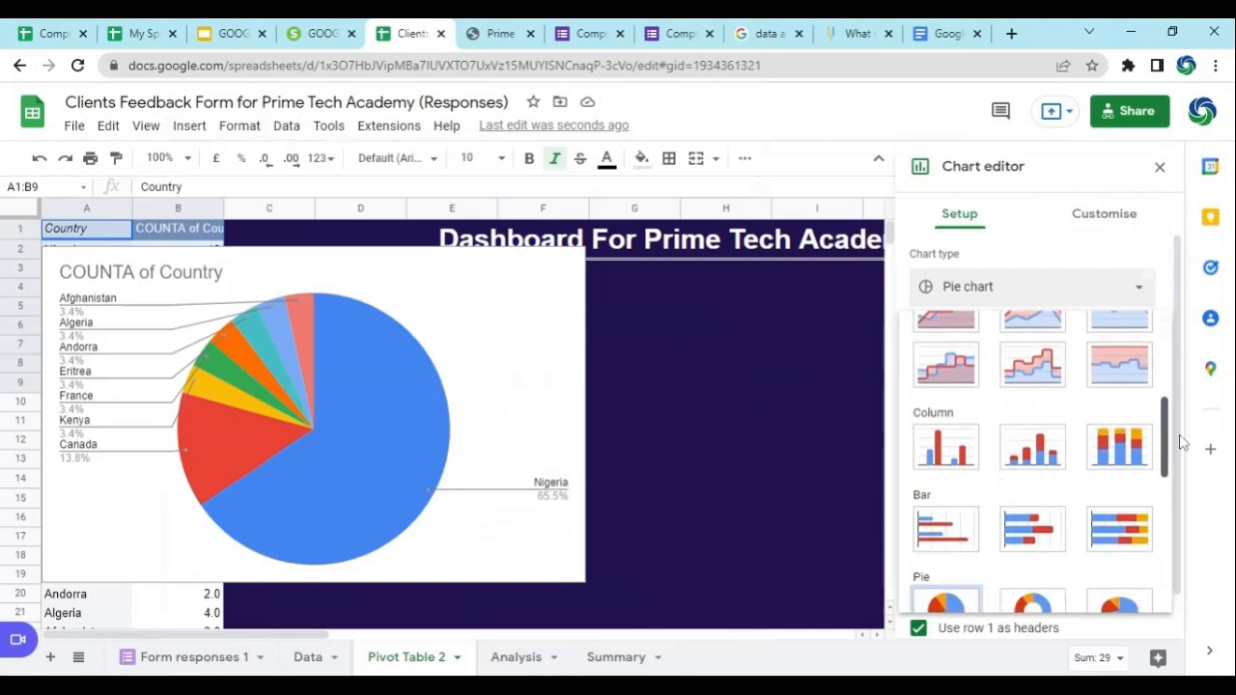
{"action": "left_click", "coordinate": [951, 462]}
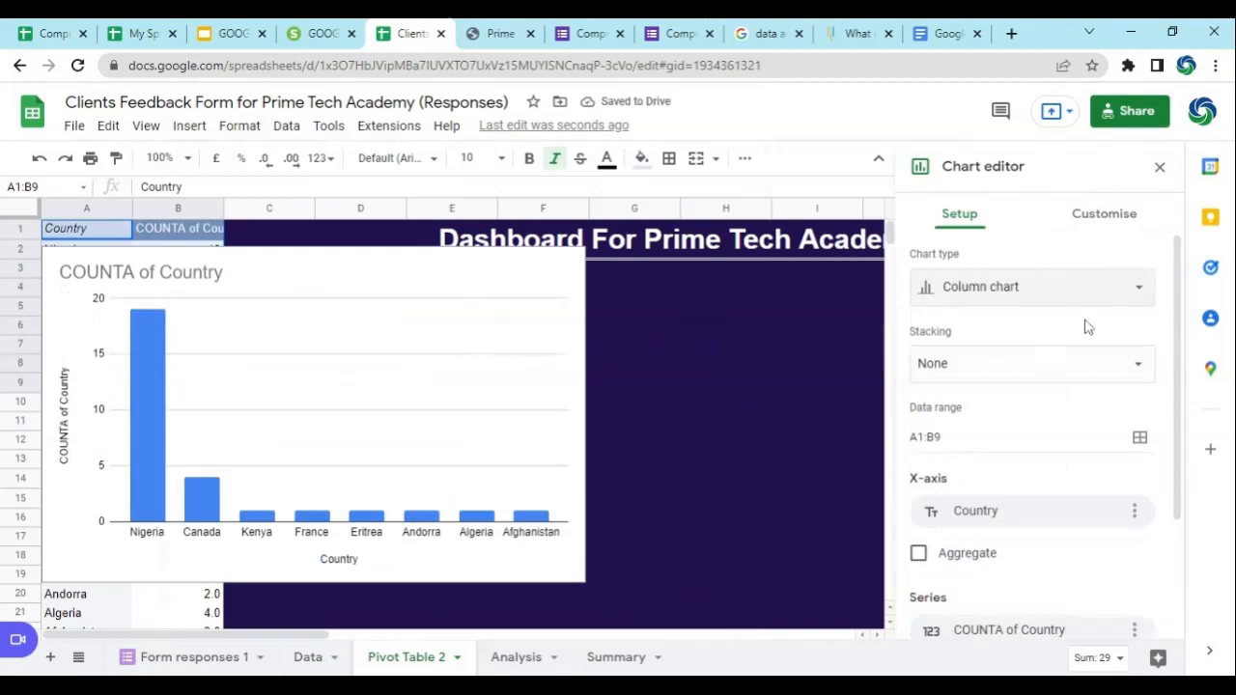
Change the country count chart's type to Stacked bar chart.
{"action": "left_click", "coordinate": [1145, 289]}
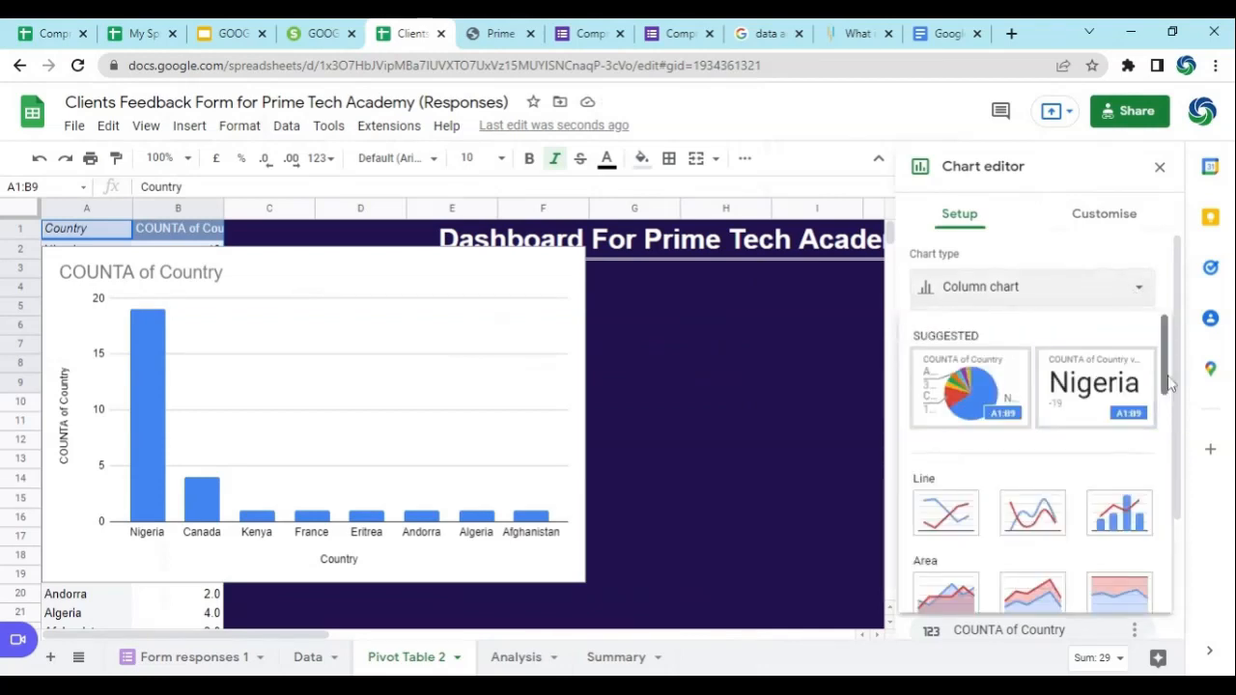
{"action": "scroll", "coordinate": [1164, 415], "scroll_direction": "down", "scroll_amount": 3}
{"action": "left_click_drag", "start_coordinate": [1173, 442], "coordinate": [1180, 468]}
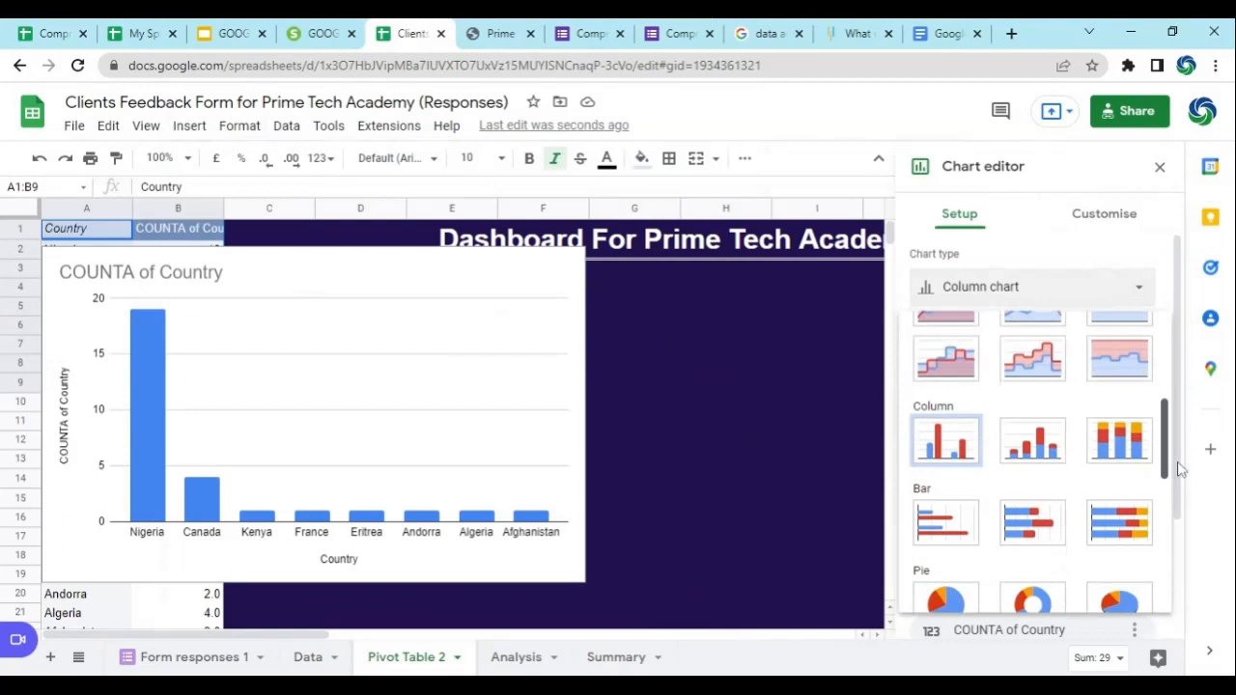
{"action": "left_click", "coordinate": [1028, 529]}
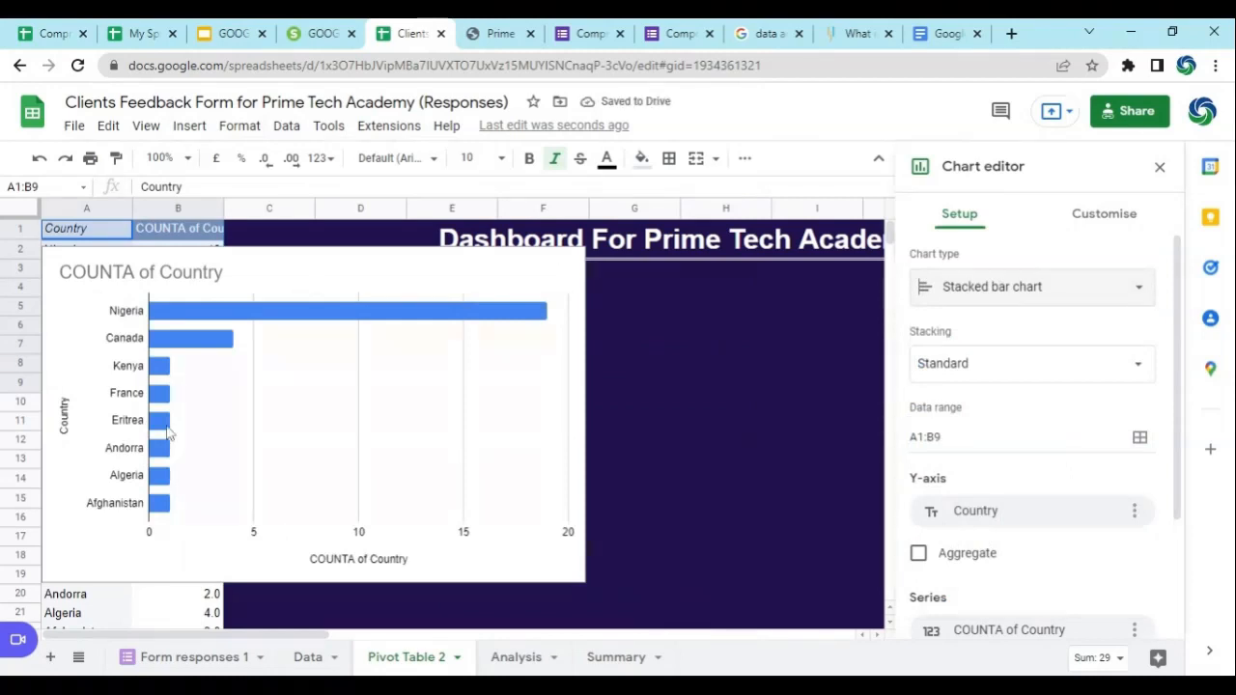
Open the chart's customisation options and move the chart onto the dark area below the dashboard title.
{"action": "left_click", "coordinate": [1090, 225]}
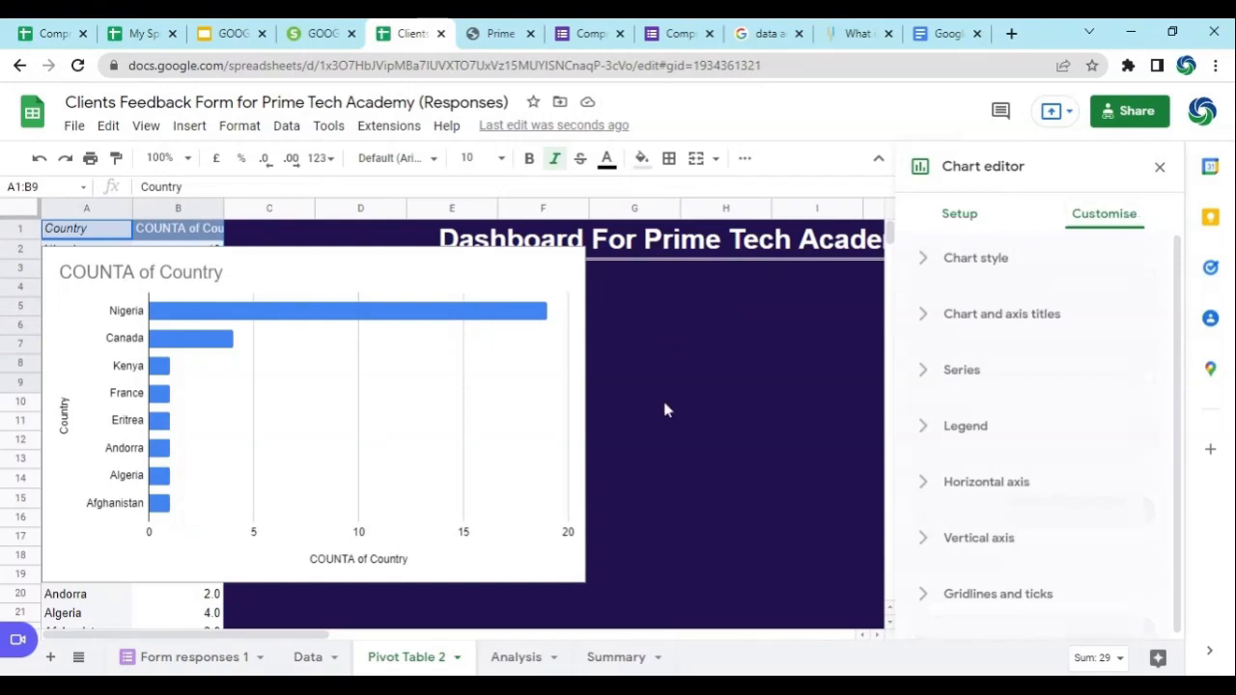
{"action": "left_click", "coordinate": [377, 284]}
{"action": "left_click_drag", "start_coordinate": [331, 262], "coordinate": [574, 282]}
Change the chart title to "Country Count".
{"action": "left_click", "coordinate": [432, 301]}
{"action": "left_click", "coordinate": [432, 300]}
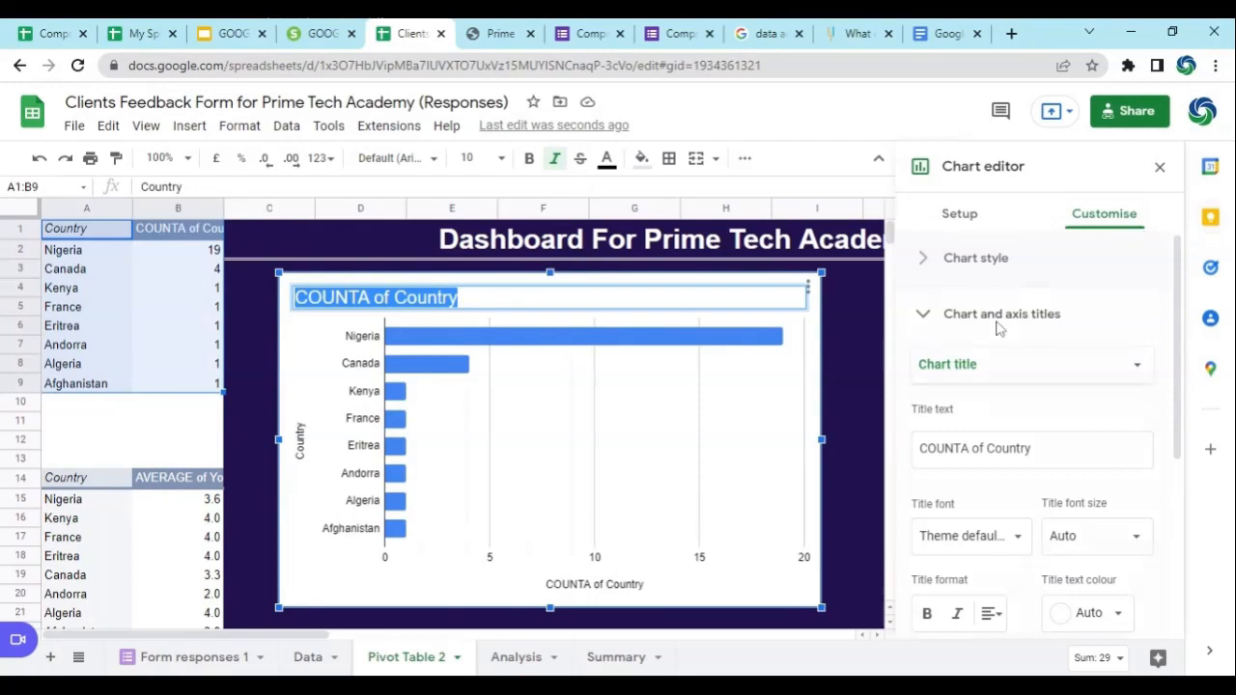
{"action": "left_click", "coordinate": [998, 274]}
{"action": "left_click", "coordinate": [996, 272]}
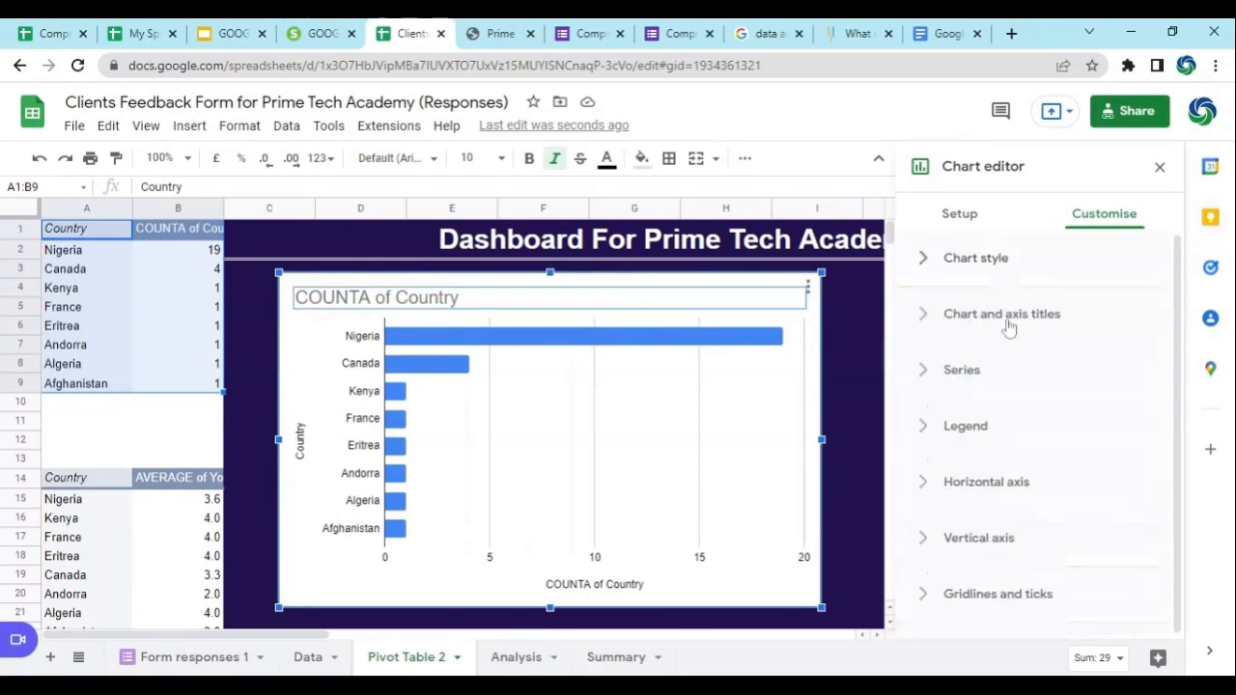
{"action": "left_click", "coordinate": [1008, 326]}
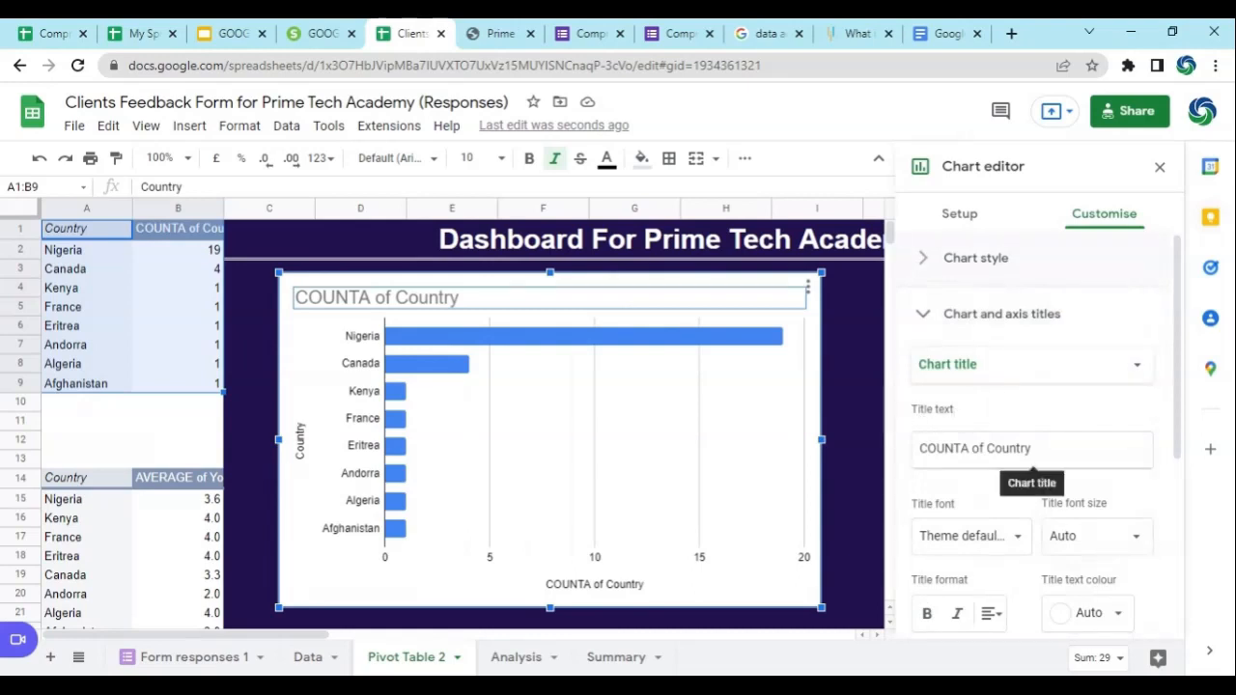
{"action": "left_click_drag", "start_coordinate": [985, 448], "coordinate": [918, 448]}
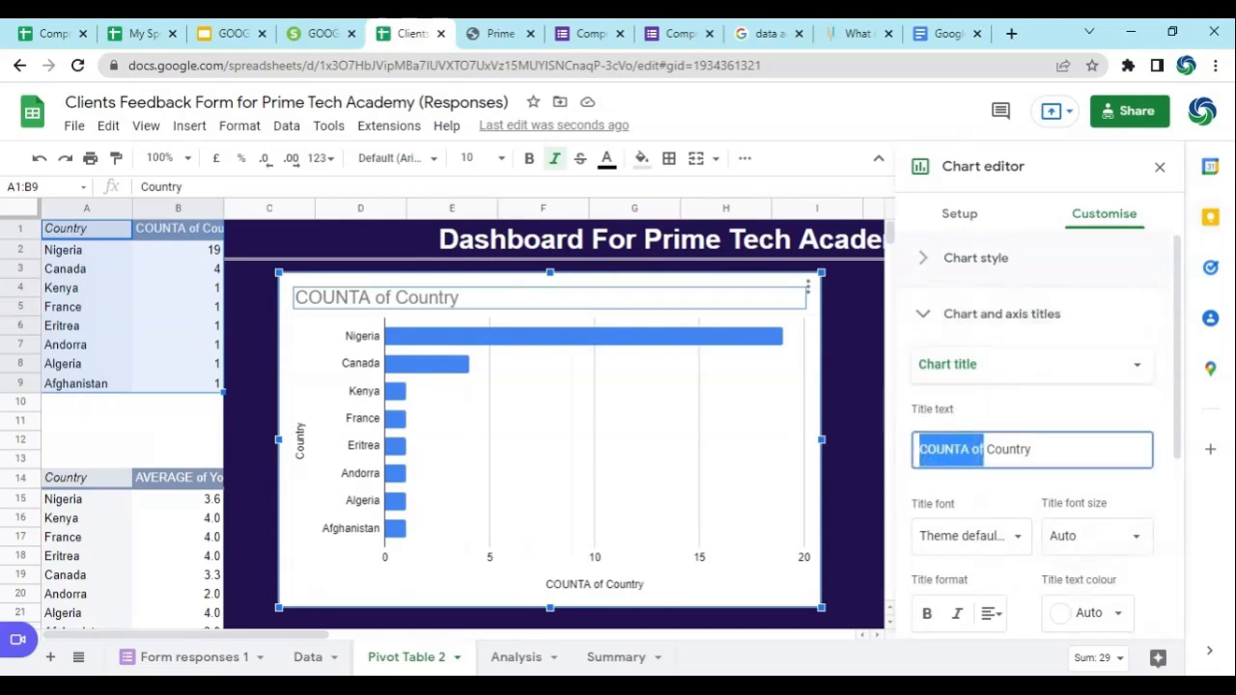
{"action": "key", "text": "BackSpace"}
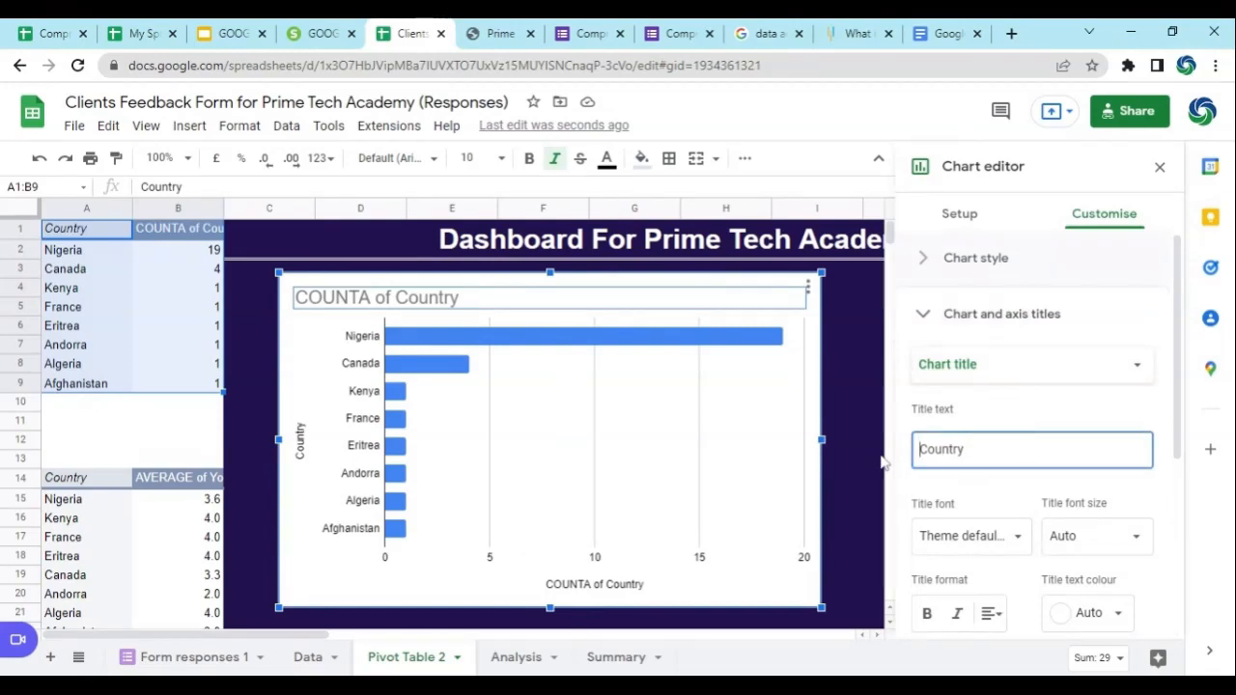
{"action": "key", "text": "Right"}
{"action": "key", "text": "Right"}
{"action": "key", "text": "Right"}
{"action": "key", "text": "Right"}
{"action": "key", "text": "Right"}
{"action": "key", "text": "Right"}
{"action": "key", "text": "Right"}
{"action": "type", "text": "Count"}
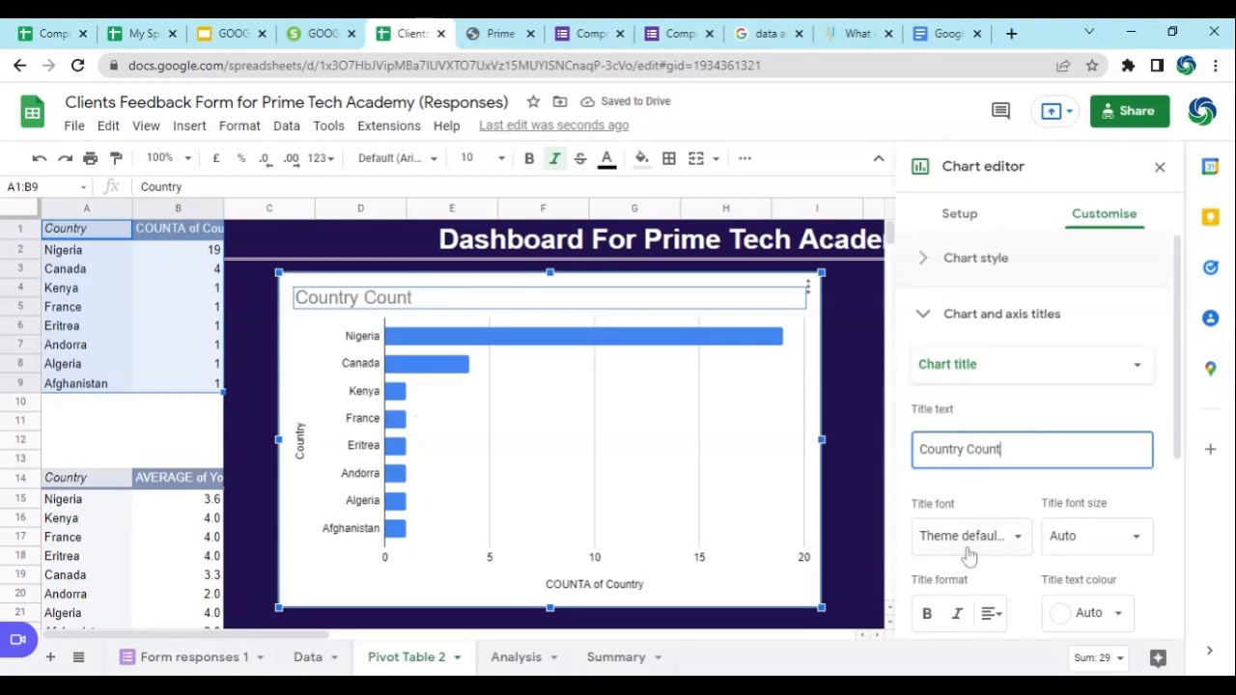
Set the Country Count chart title's font size to 24.
{"action": "scroll", "coordinate": [1029, 498], "scroll_direction": "down", "scroll_amount": 1}
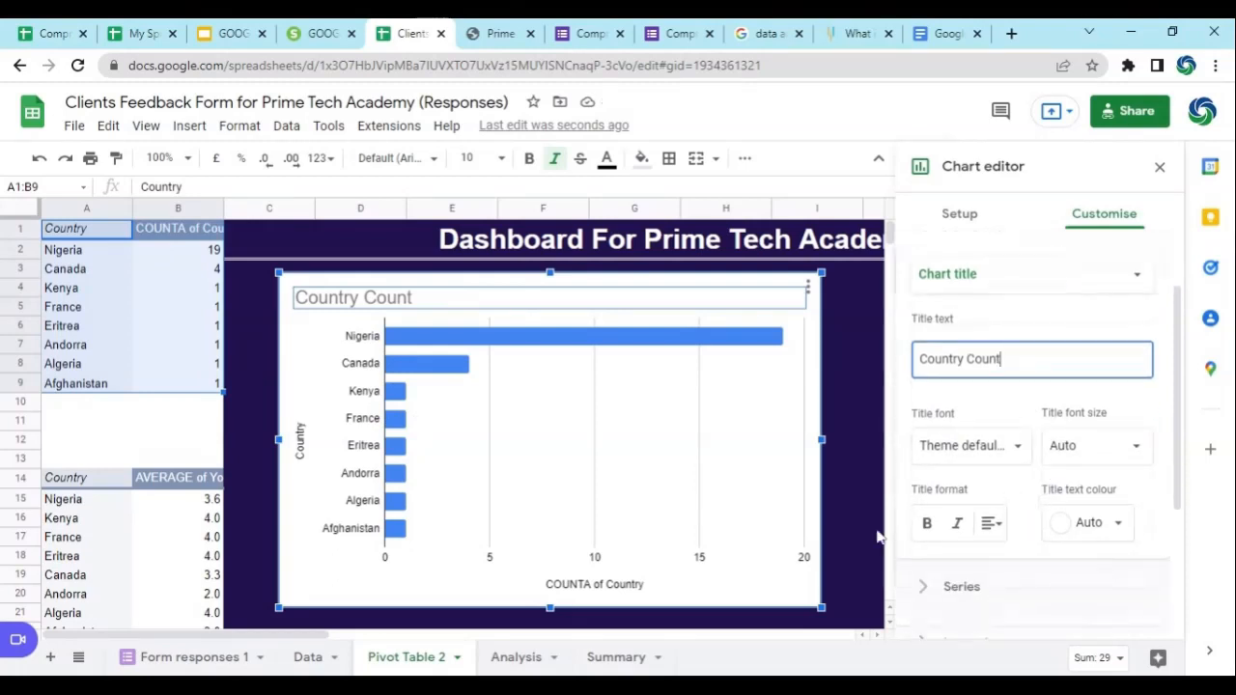
{"action": "left_click", "coordinate": [1132, 448]}
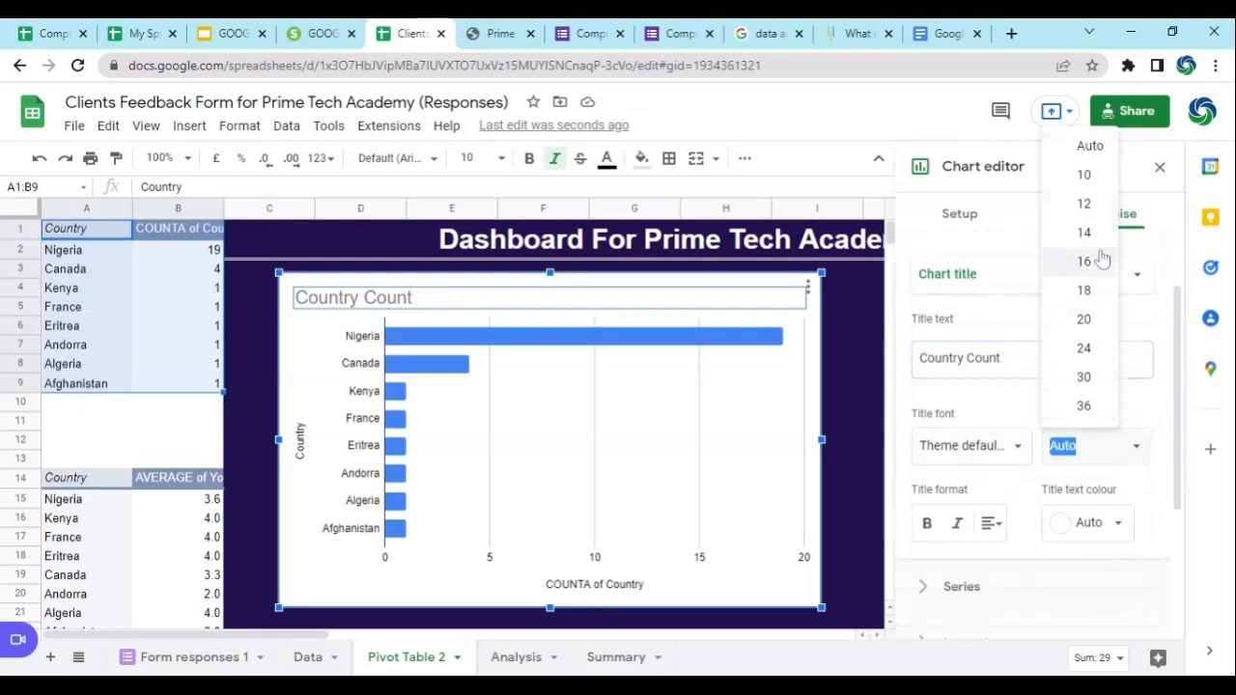
{"action": "left_click", "coordinate": [1085, 320]}
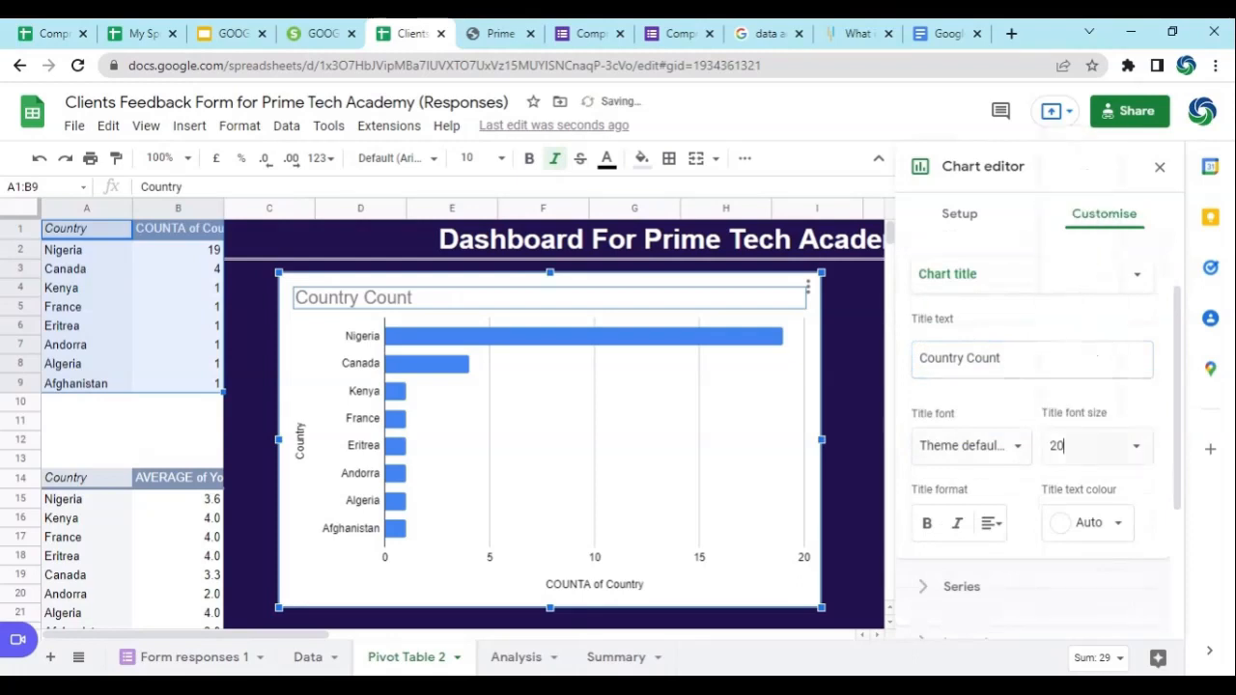
{"action": "left_click", "coordinate": [1135, 447]}
{"action": "left_click", "coordinate": [1086, 349]}
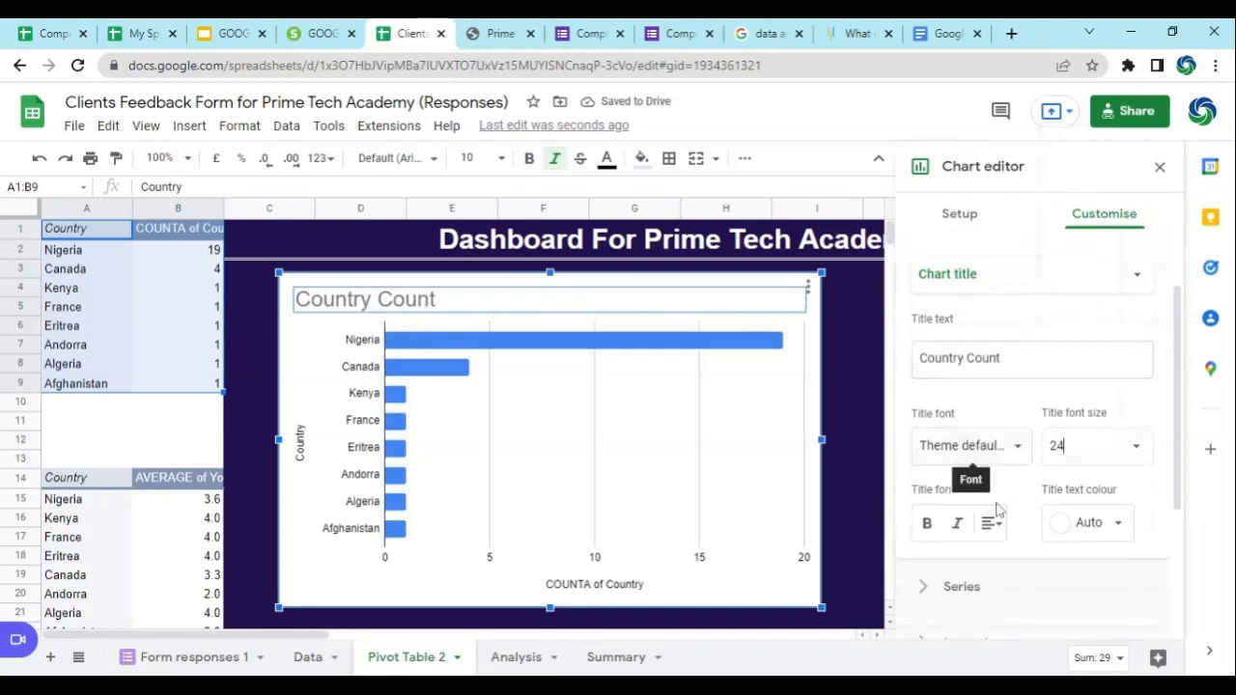
Make the Country Count chart title bold, centred and dark purple to match the dashboard background.
{"action": "left_click", "coordinate": [927, 524]}
{"action": "left_click", "coordinate": [995, 527]}
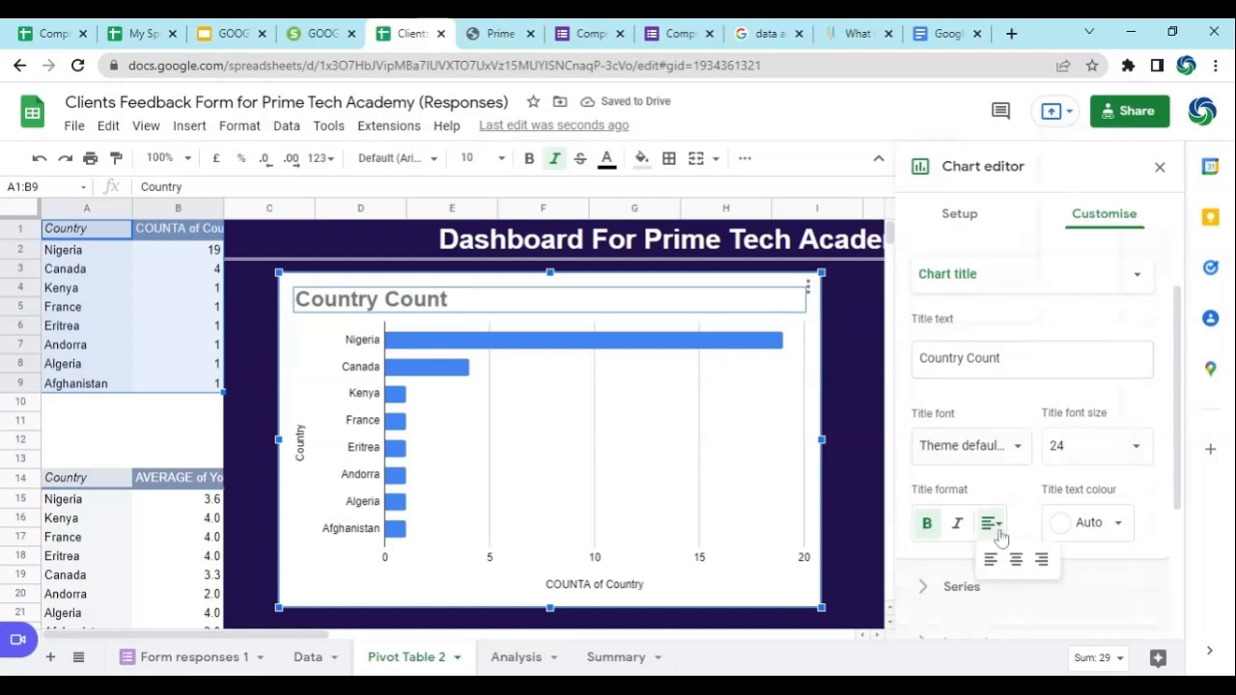
{"action": "left_click", "coordinate": [1017, 559]}
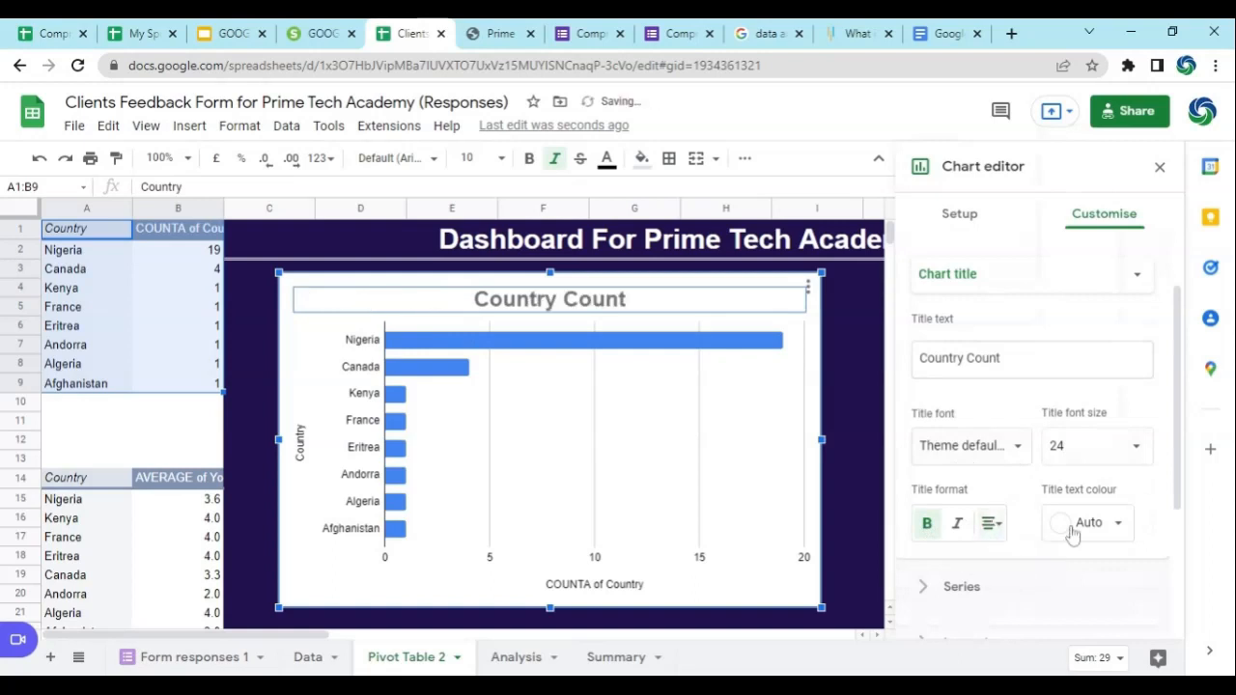
{"action": "left_click", "coordinate": [1116, 527]}
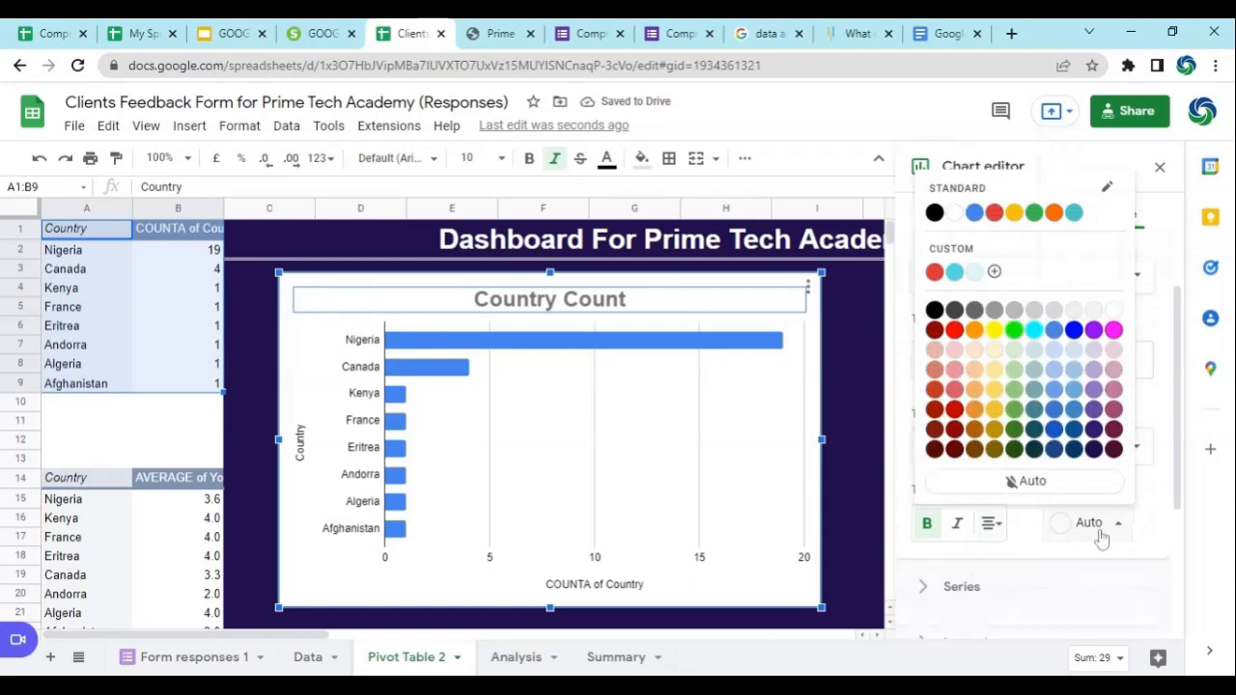
{"action": "left_click", "coordinate": [1095, 451]}
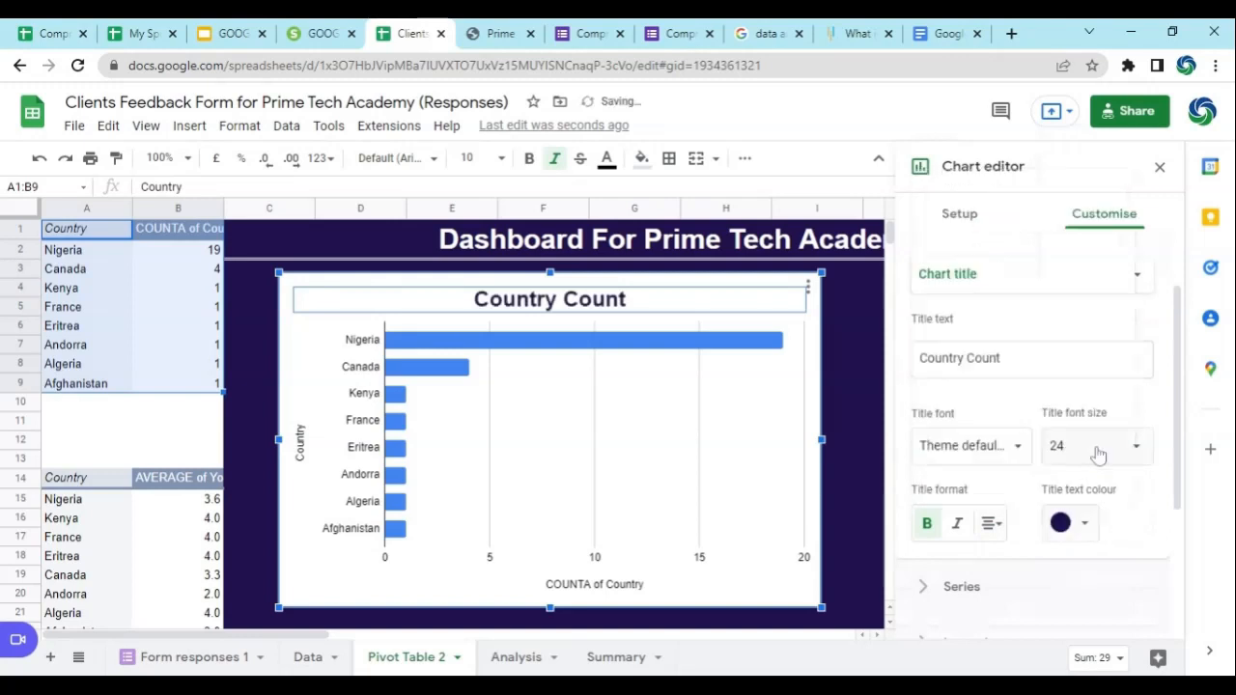
Set the fill colour of the COUNTA of Country series bars to dark purple.
{"action": "left_click", "coordinate": [546, 341]}
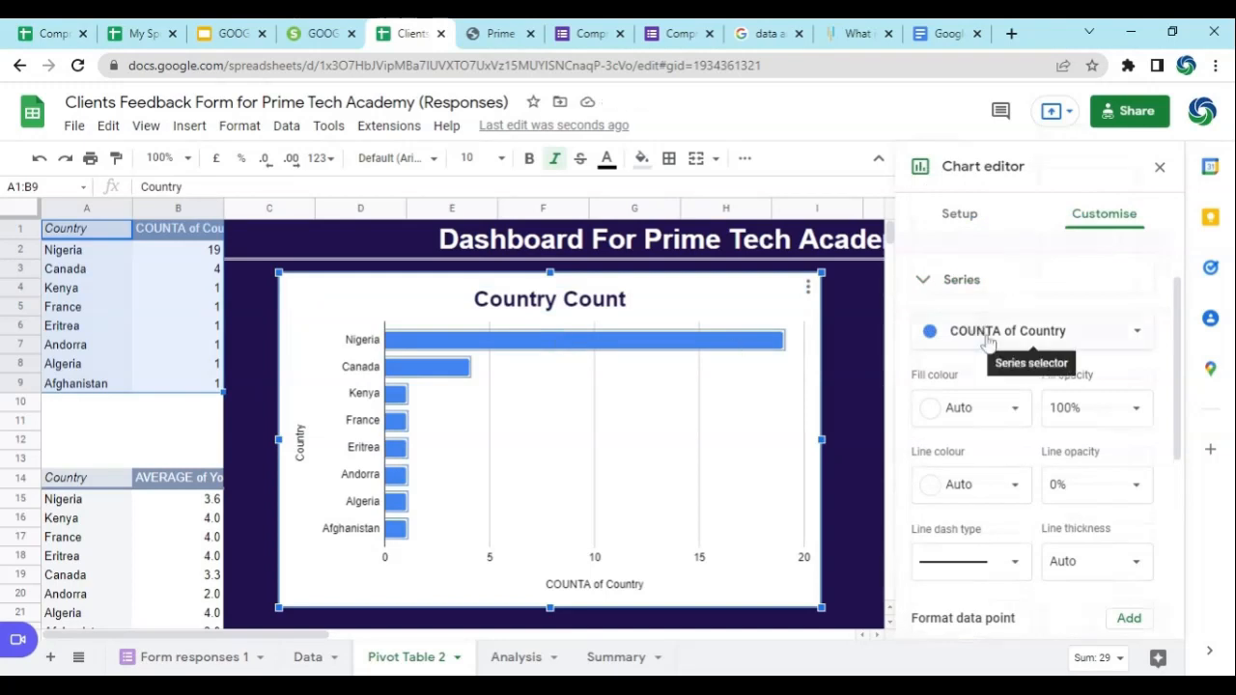
{"action": "left_click", "coordinate": [1004, 409]}
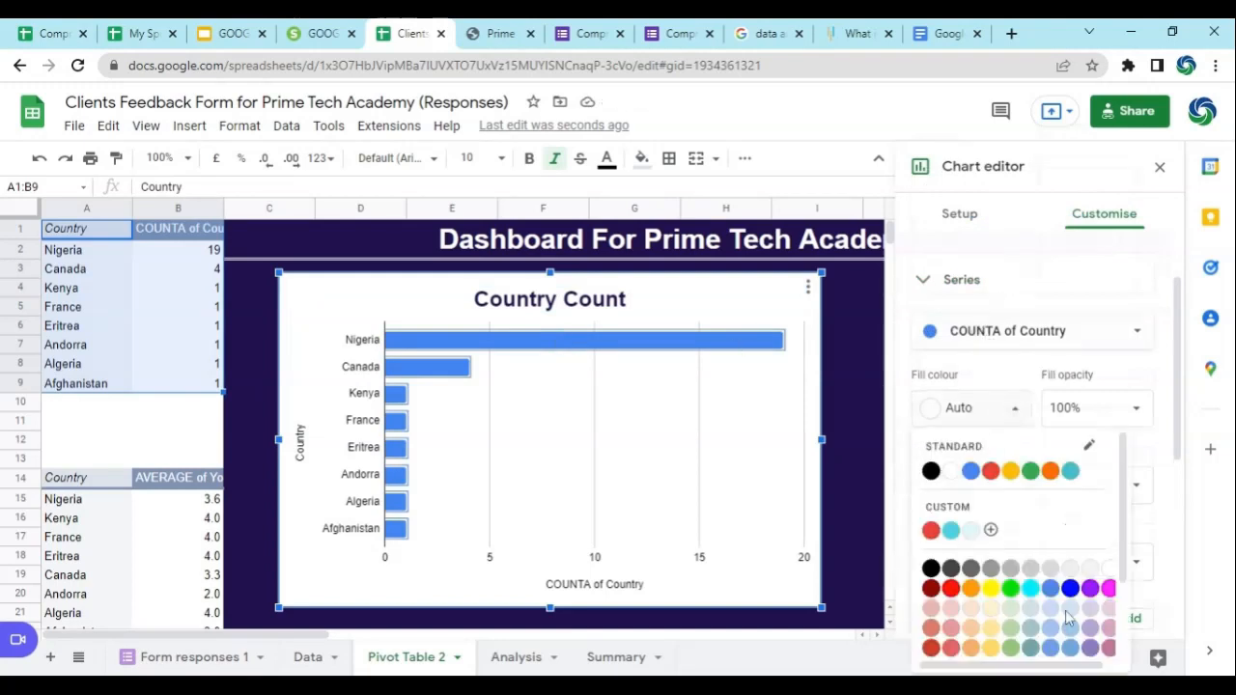
{"action": "left_click_drag", "start_coordinate": [1129, 566], "coordinate": [1128, 636]}
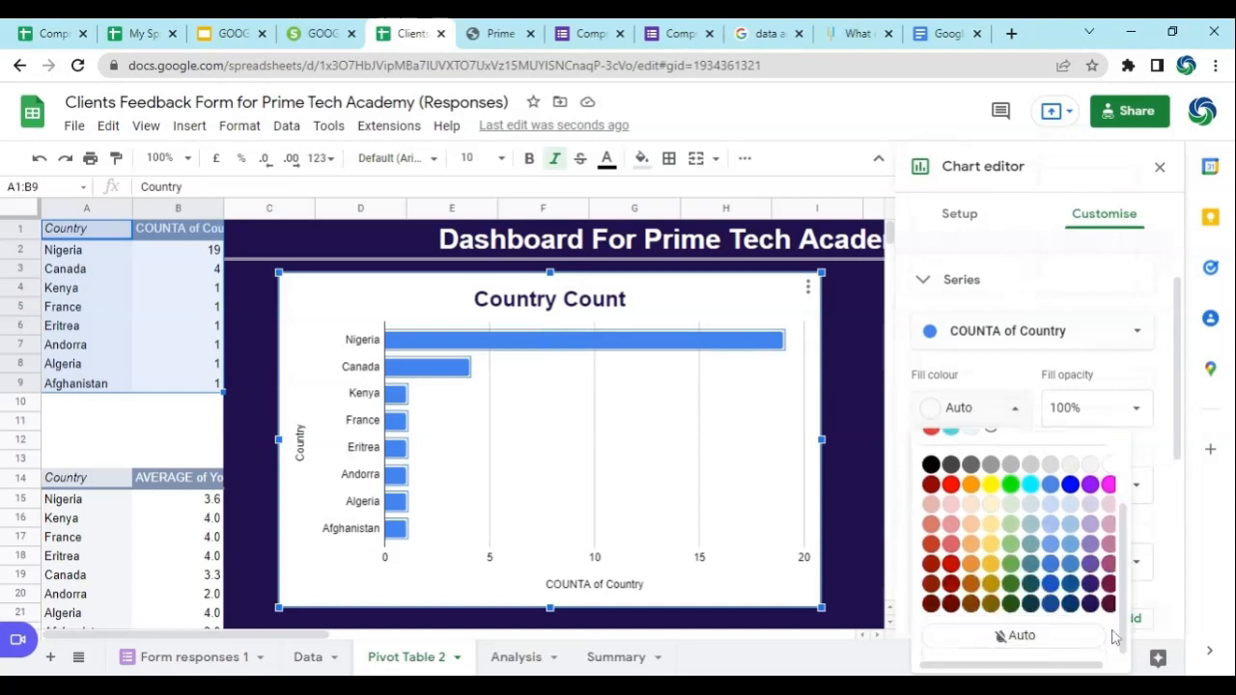
{"action": "left_click", "coordinate": [1091, 605]}
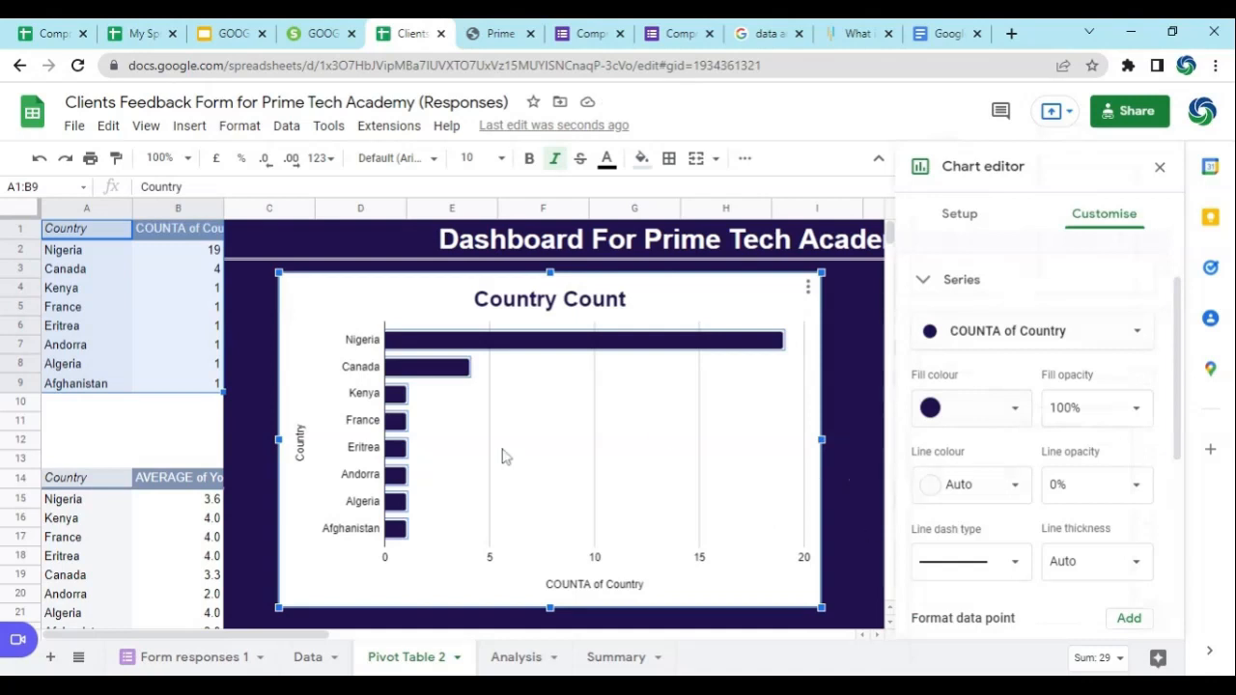
Delete the chart's vertical axis title and make the country labels on that axis bold and dark purple.
{"action": "left_click", "coordinate": [303, 464]}
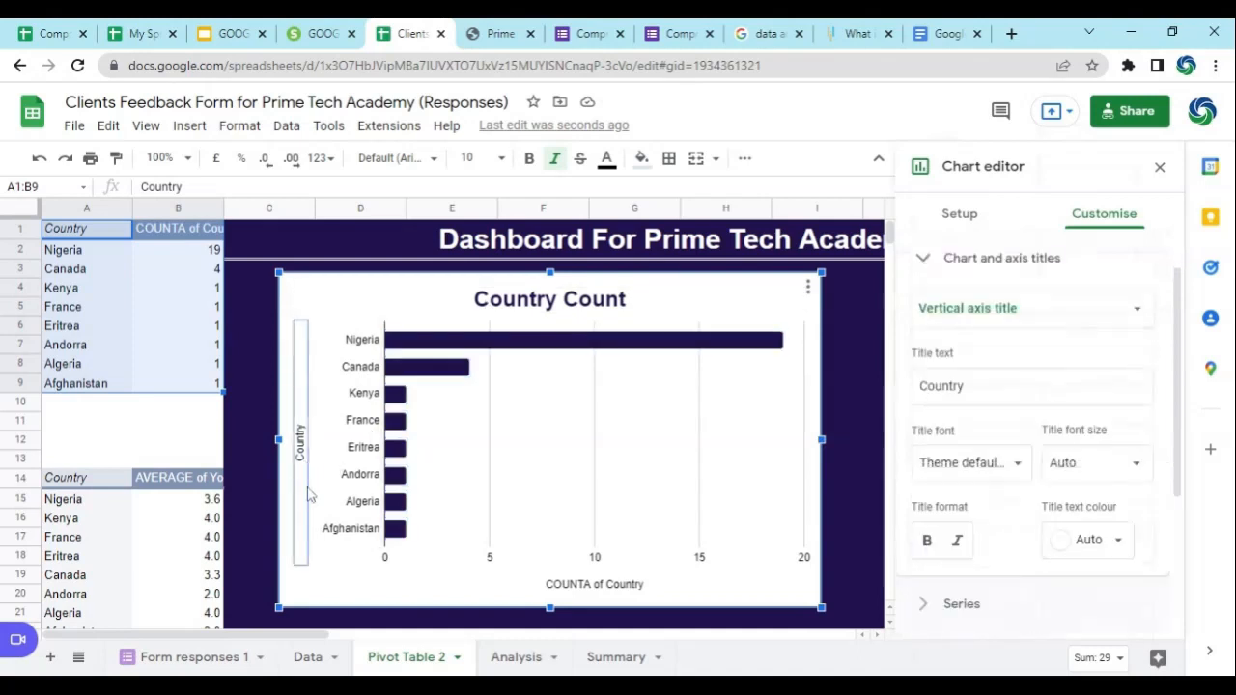
{"action": "key", "text": "Delete"}
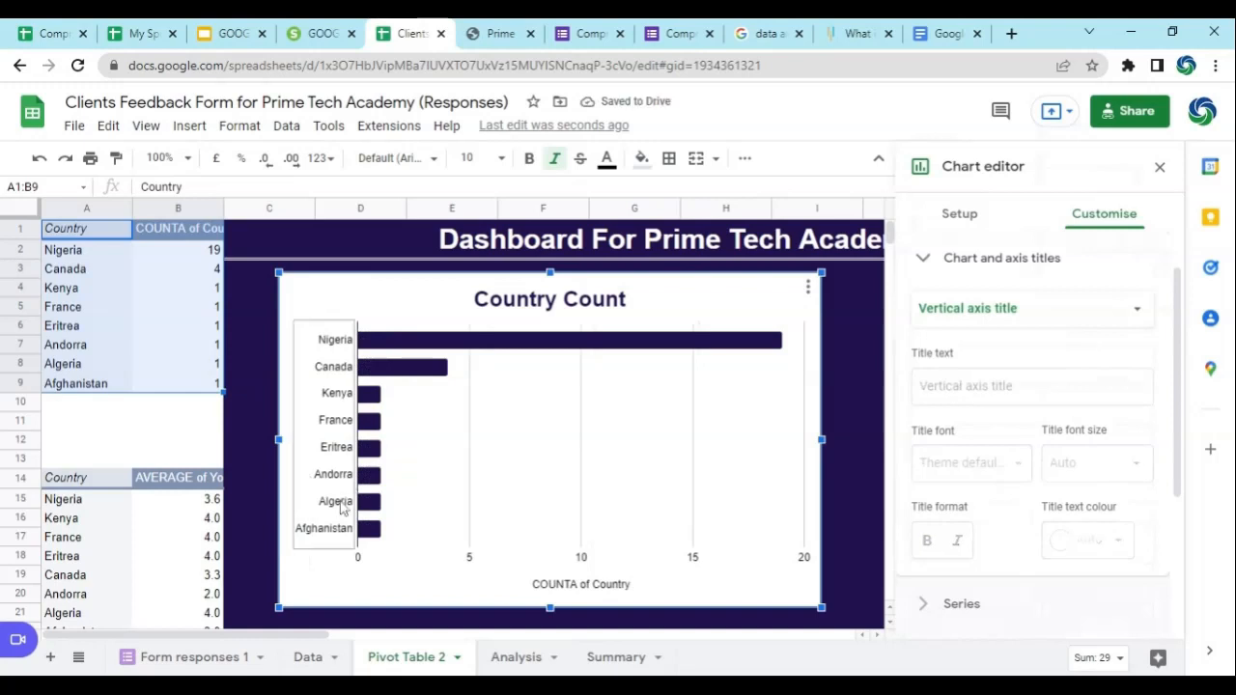
{"action": "left_click", "coordinate": [345, 504]}
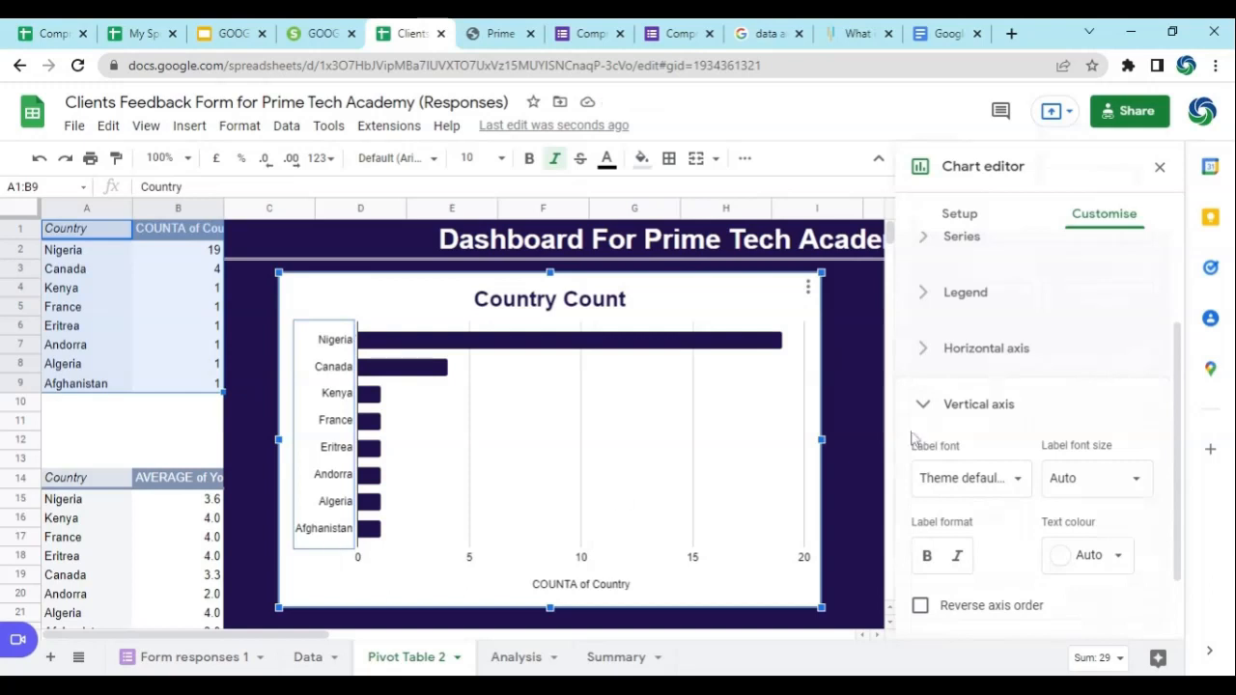
{"action": "scroll", "coordinate": [1120, 435], "scroll_direction": "down", "scroll_amount": 1}
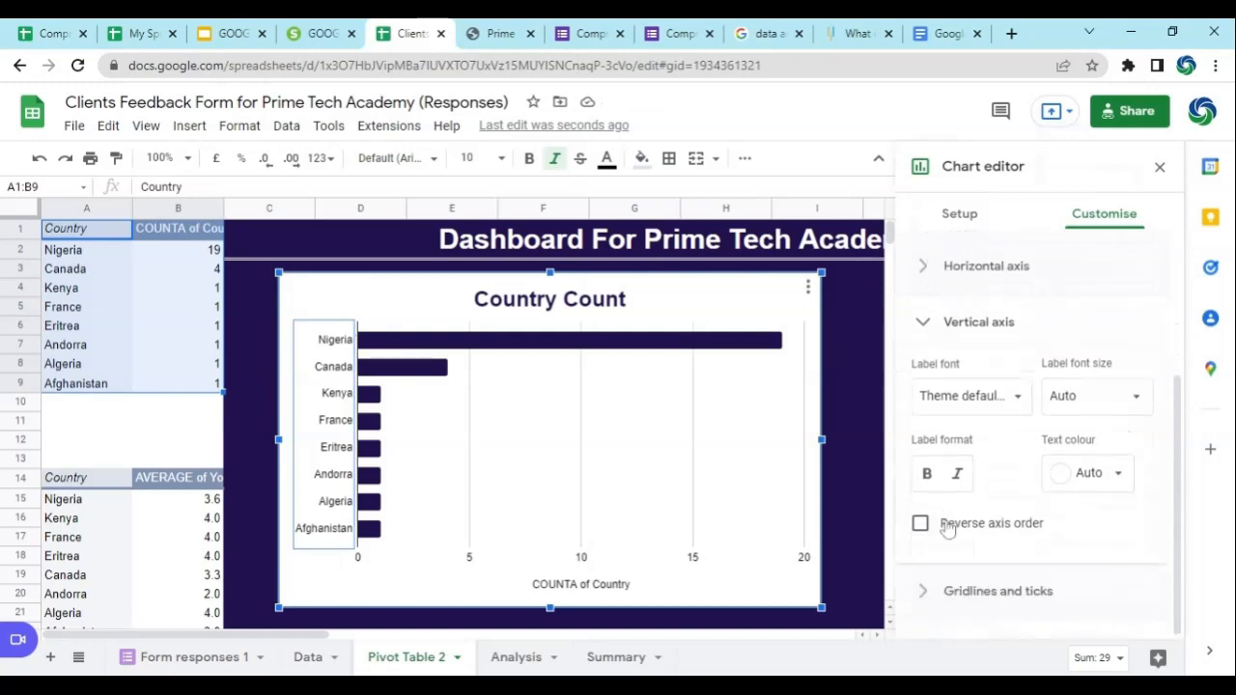
{"action": "left_click", "coordinate": [928, 486]}
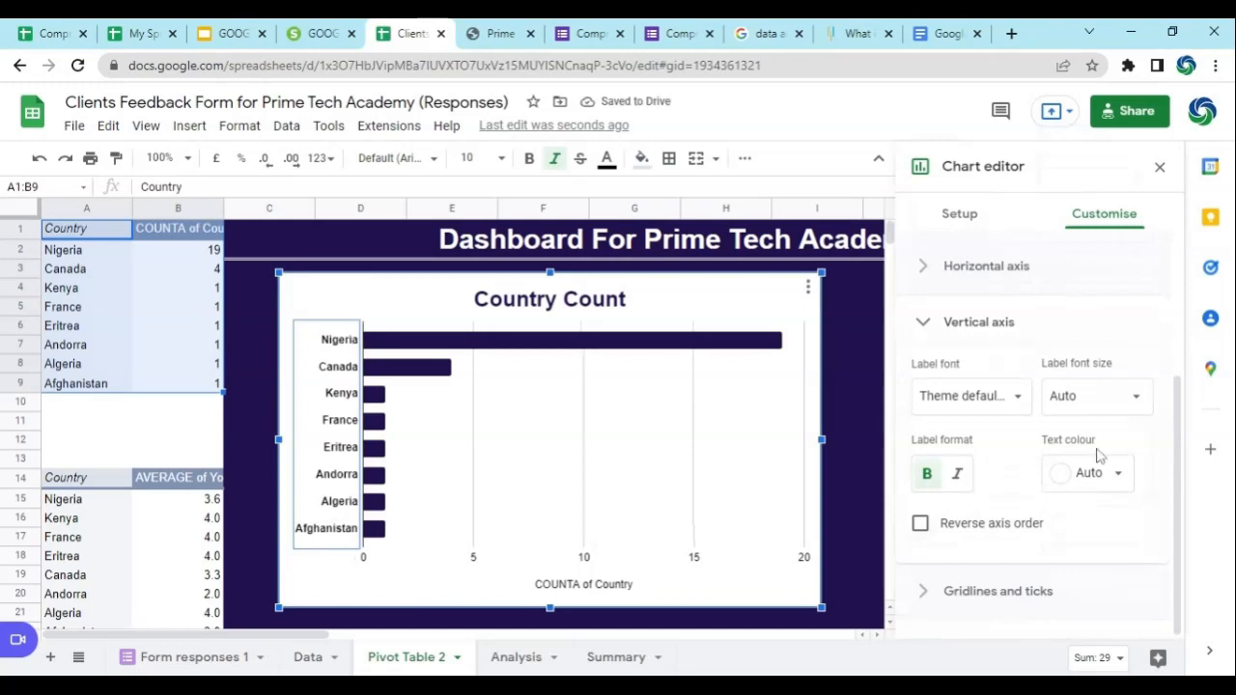
{"action": "left_click", "coordinate": [1119, 475]}
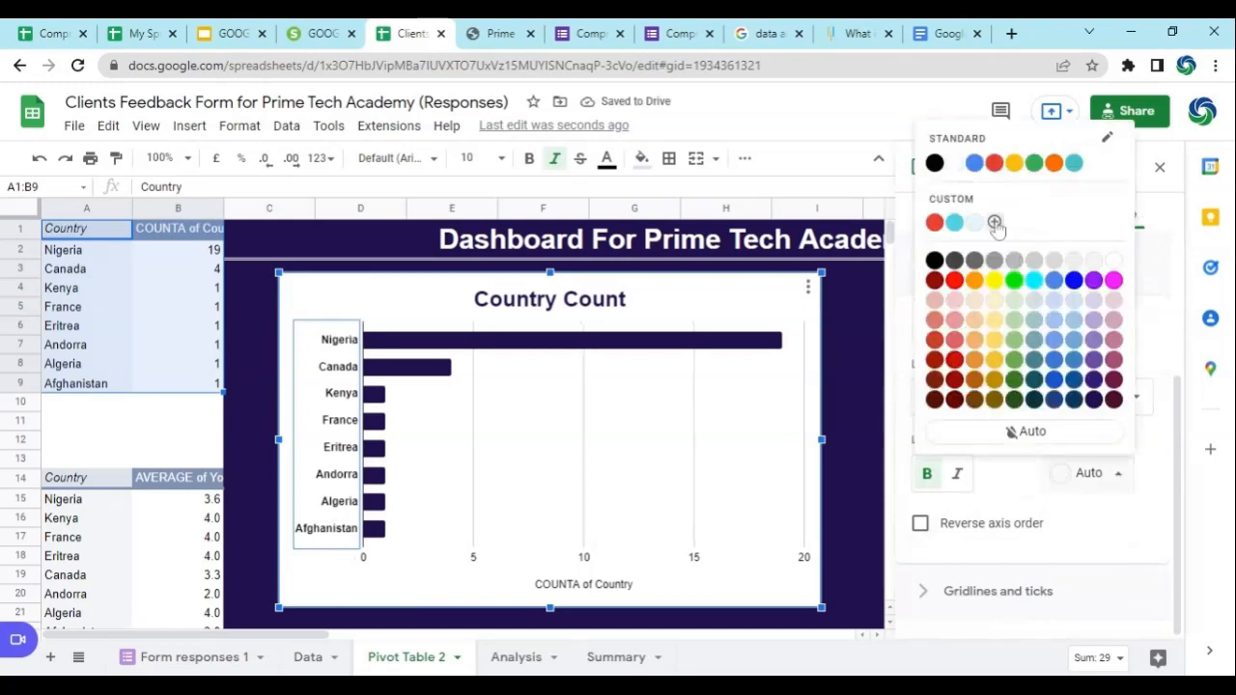
{"action": "left_click", "coordinate": [1093, 399]}
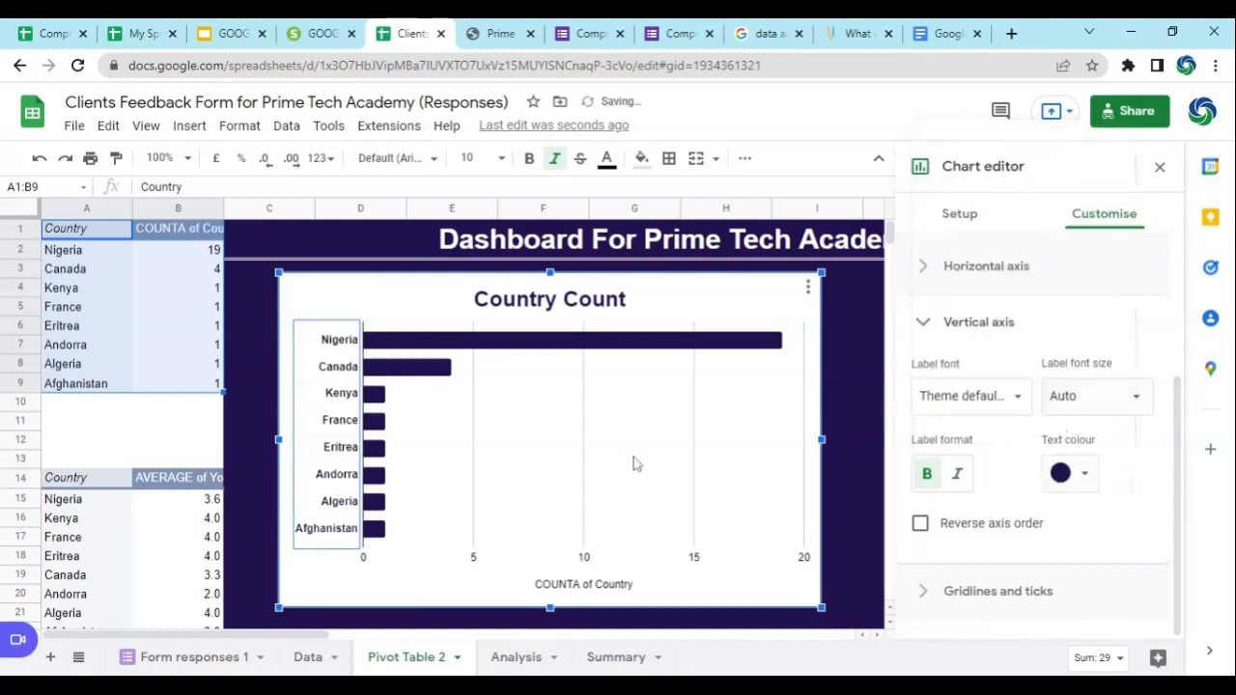
Delete the chart's horizontal axis title "COUNTA of Country".
{"action": "left_click", "coordinate": [585, 591]}
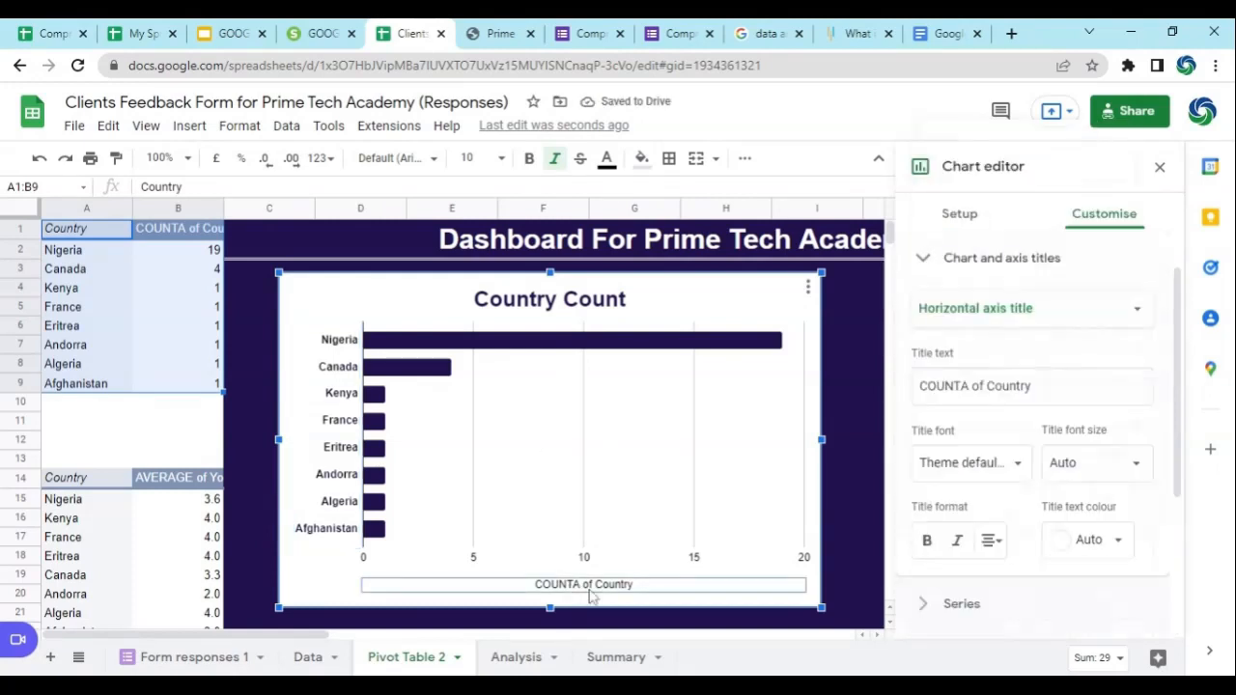
{"action": "key", "text": "Delete"}
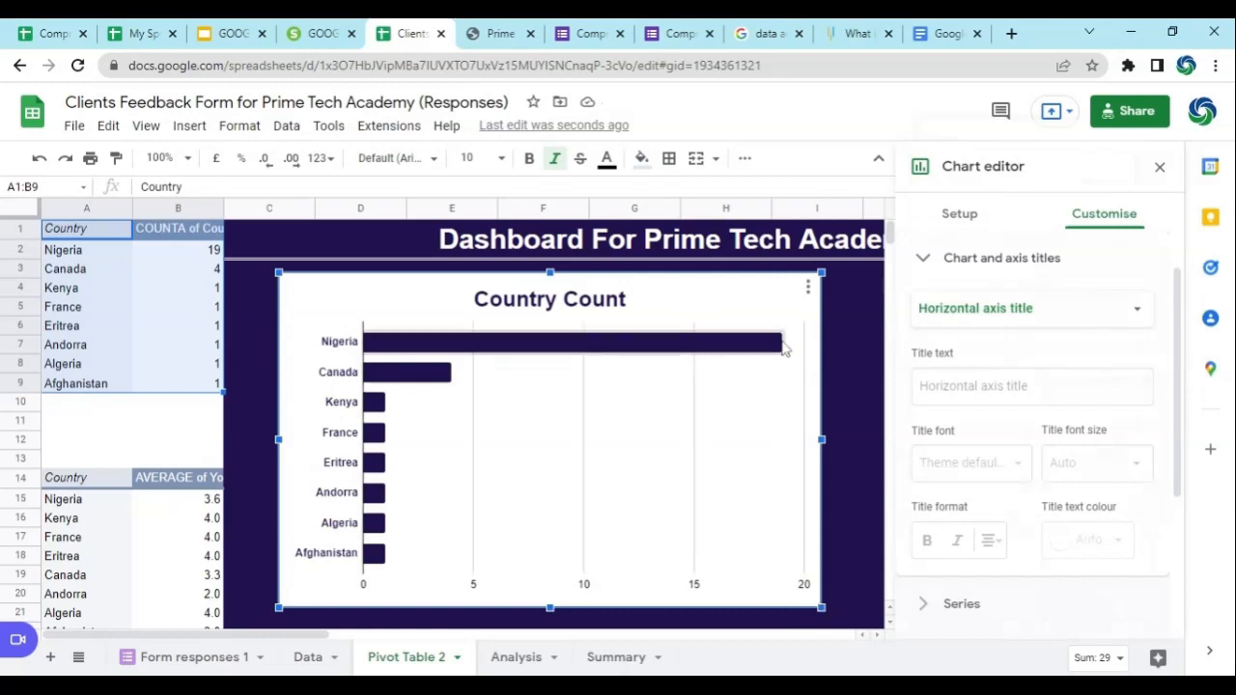
Examine the format options for the Nigeria bar and the chart's series and legend settings.
{"action": "double_click", "coordinate": [775, 343]}
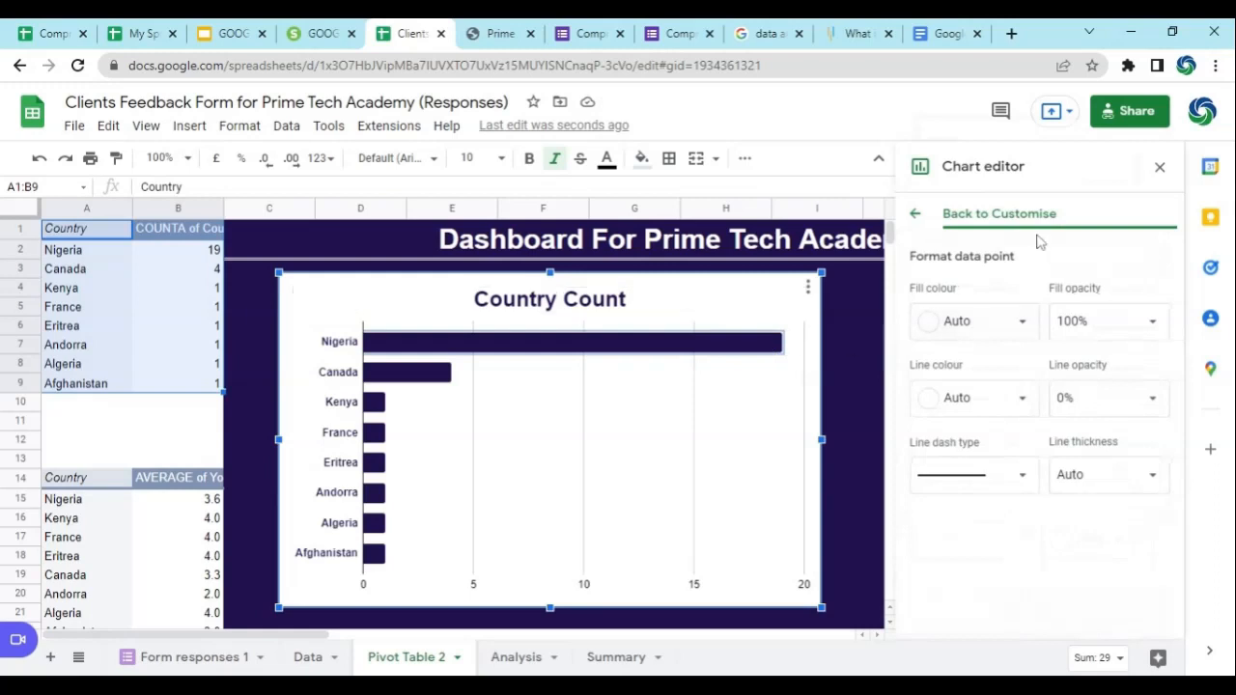
{"action": "left_click", "coordinate": [916, 213]}
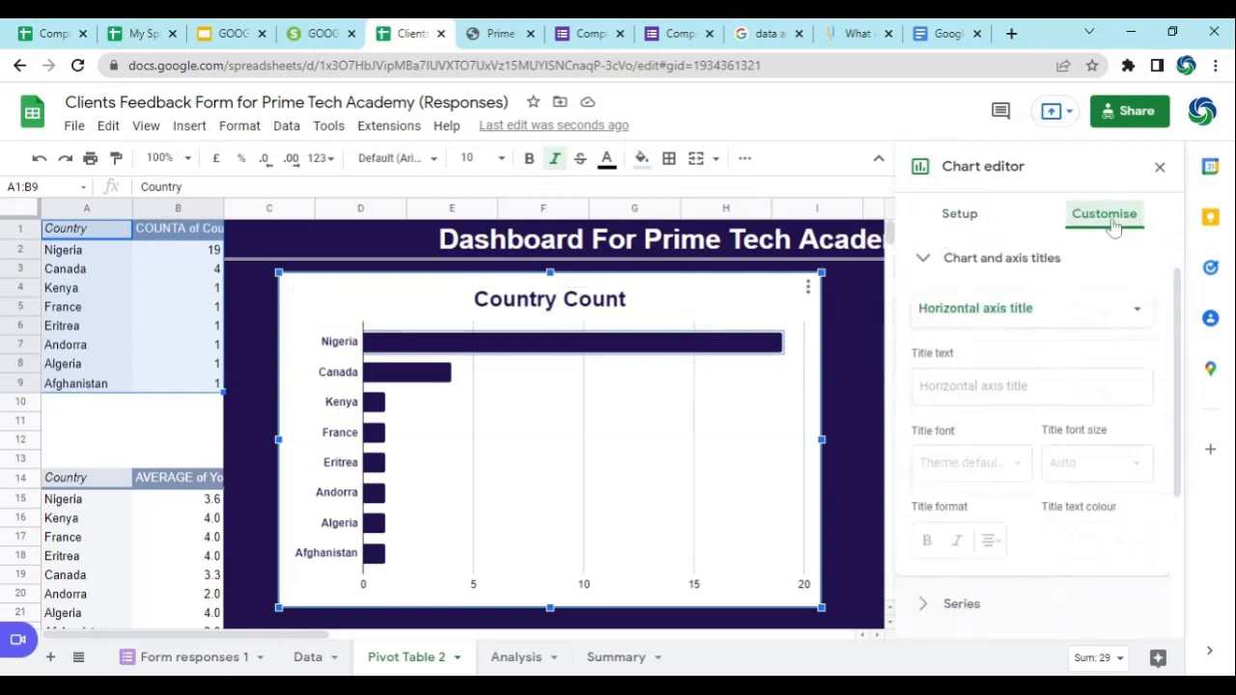
{"action": "left_click", "coordinate": [1039, 258]}
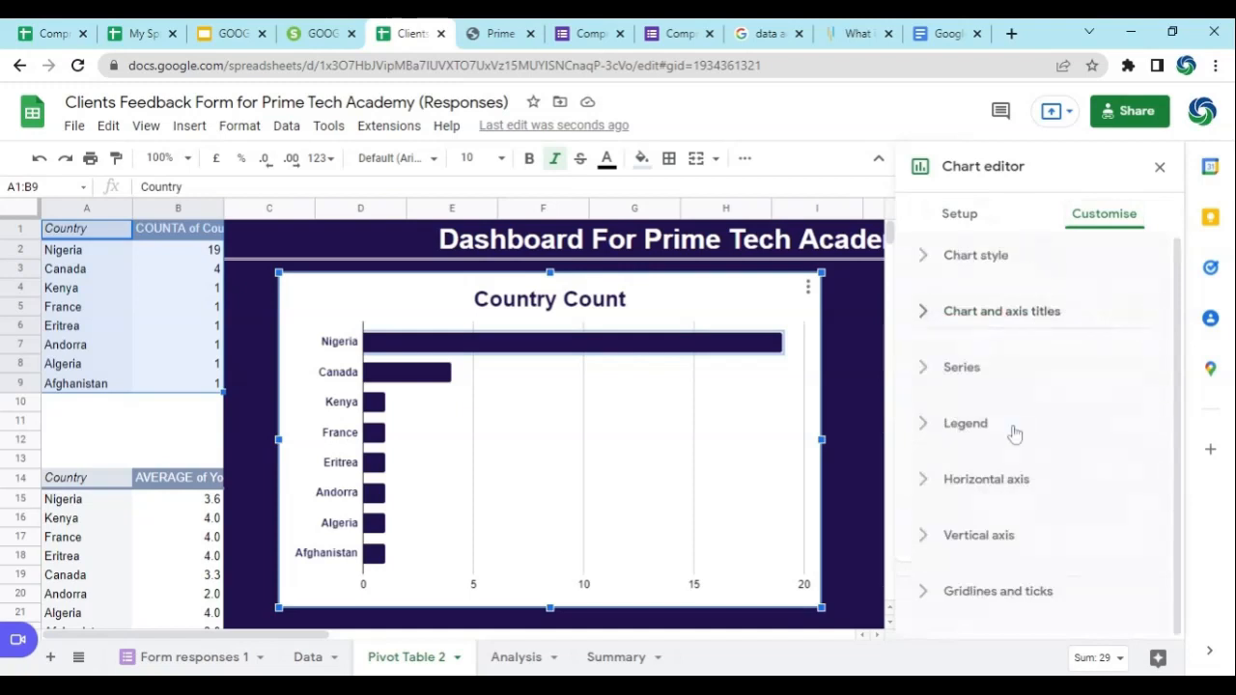
{"action": "left_click", "coordinate": [972, 379]}
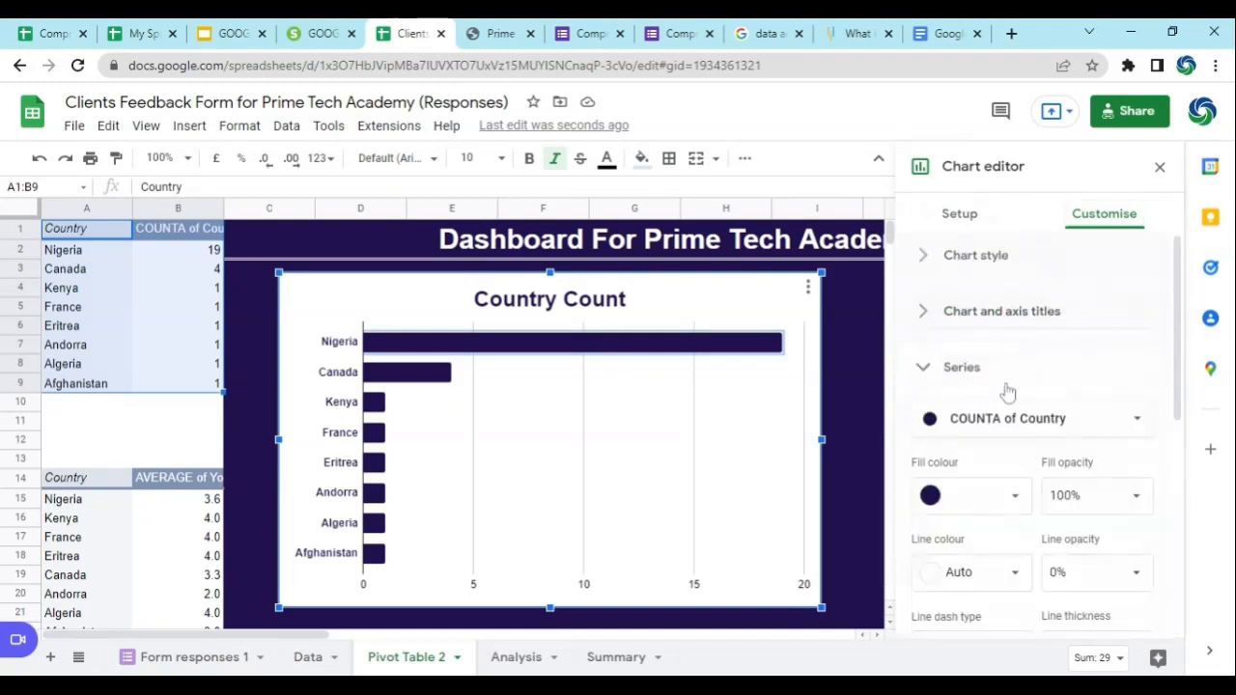
{"action": "scroll", "coordinate": [1028, 428], "scroll_direction": "down", "scroll_amount": 2}
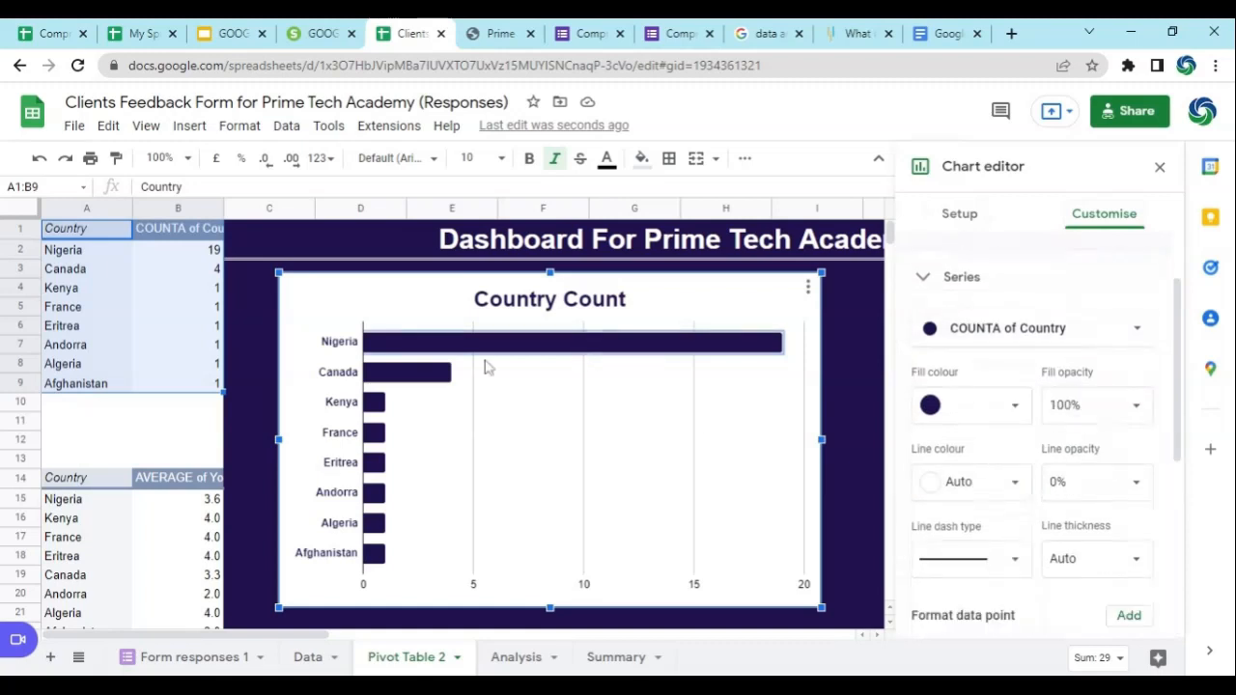
{"action": "left_click", "coordinate": [949, 278]}
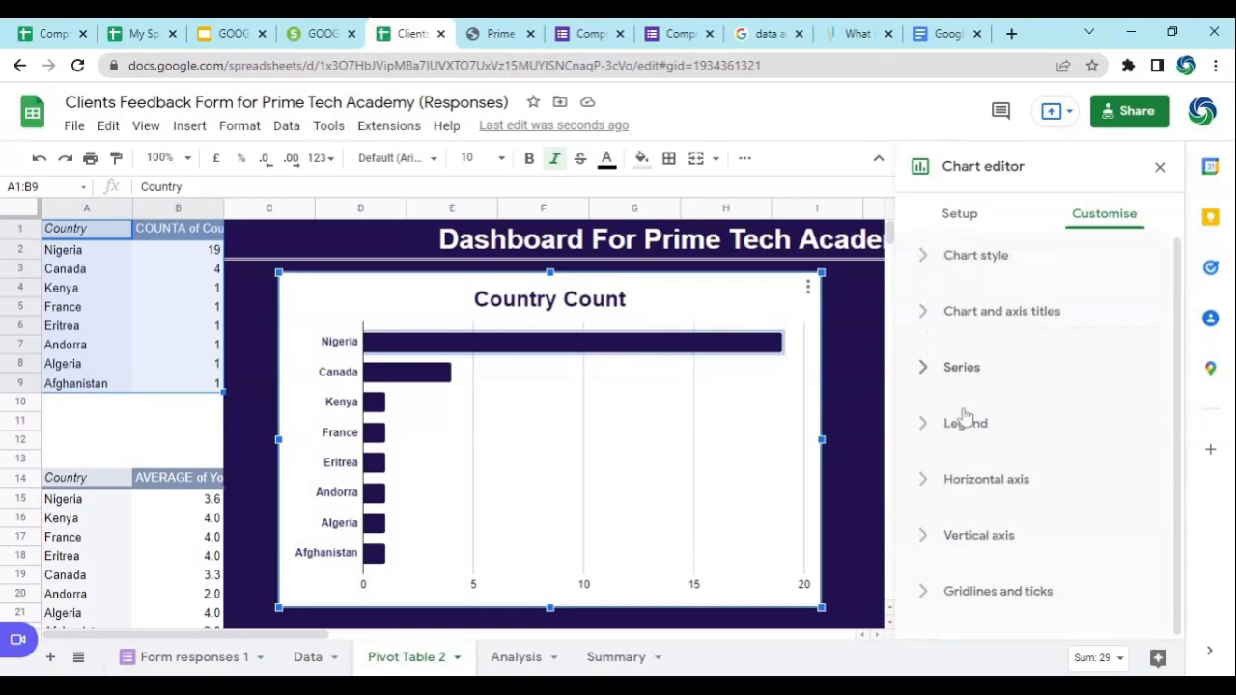
{"action": "left_click", "coordinate": [959, 432]}
{"action": "scroll", "coordinate": [1050, 446], "scroll_direction": "down", "scroll_amount": 2}
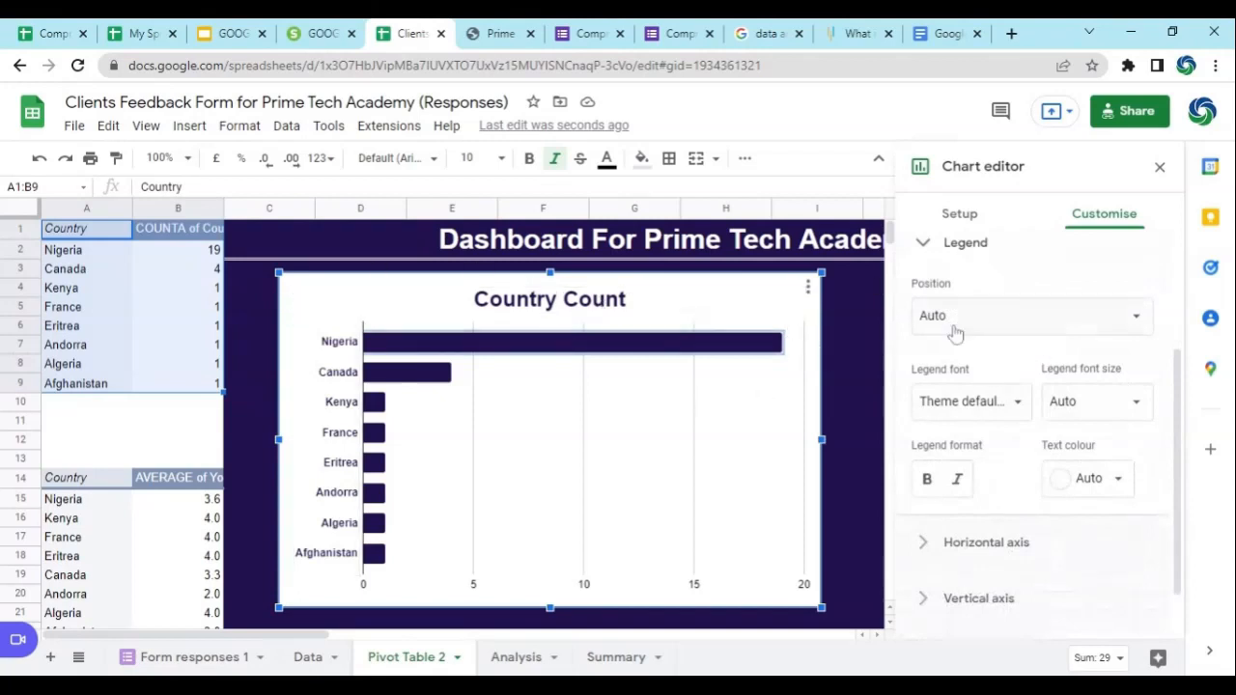
{"action": "left_click", "coordinate": [920, 242]}
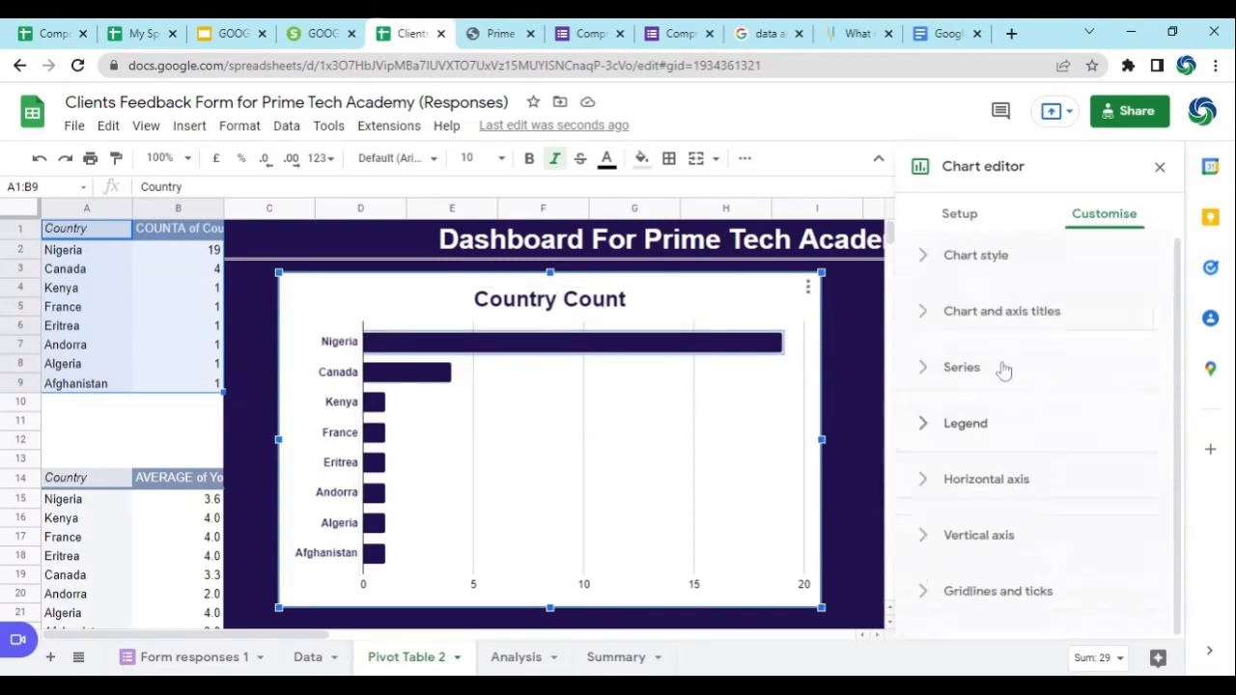
Review the chart's type, data range and series setup, and try the Aggregate option for the Country axis.
{"action": "left_click", "coordinate": [953, 221]}
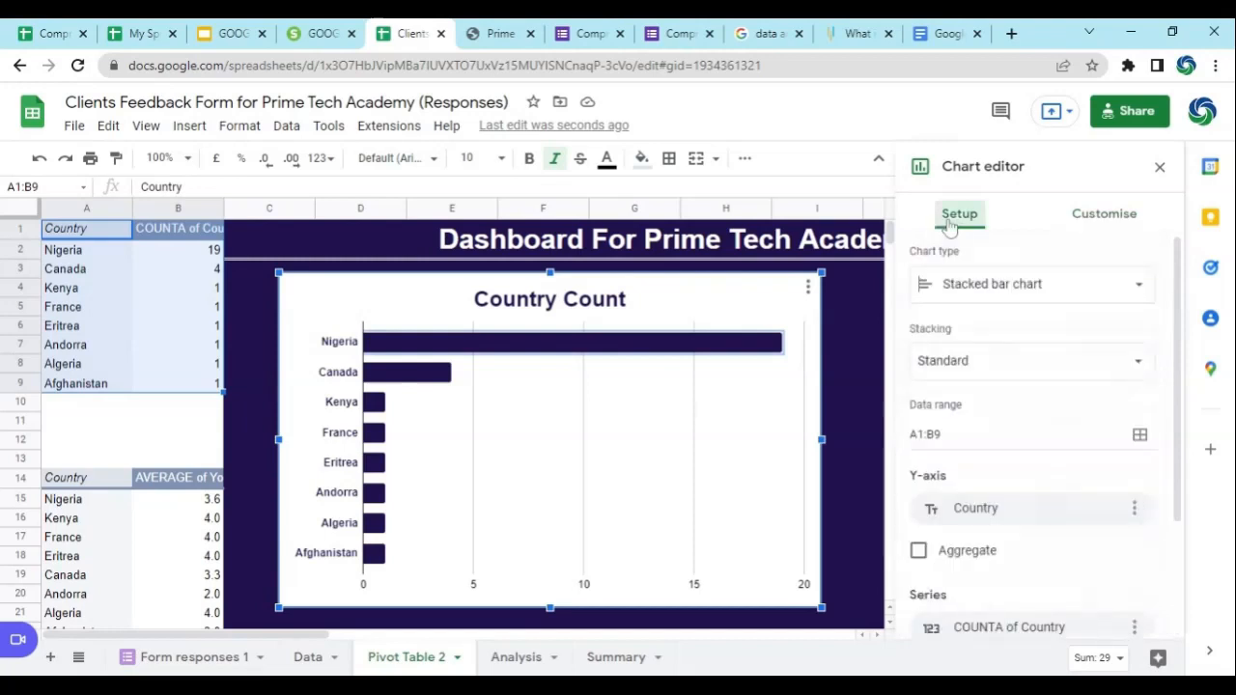
{"action": "scroll", "coordinate": [1062, 328], "scroll_direction": "down", "scroll_amount": 3}
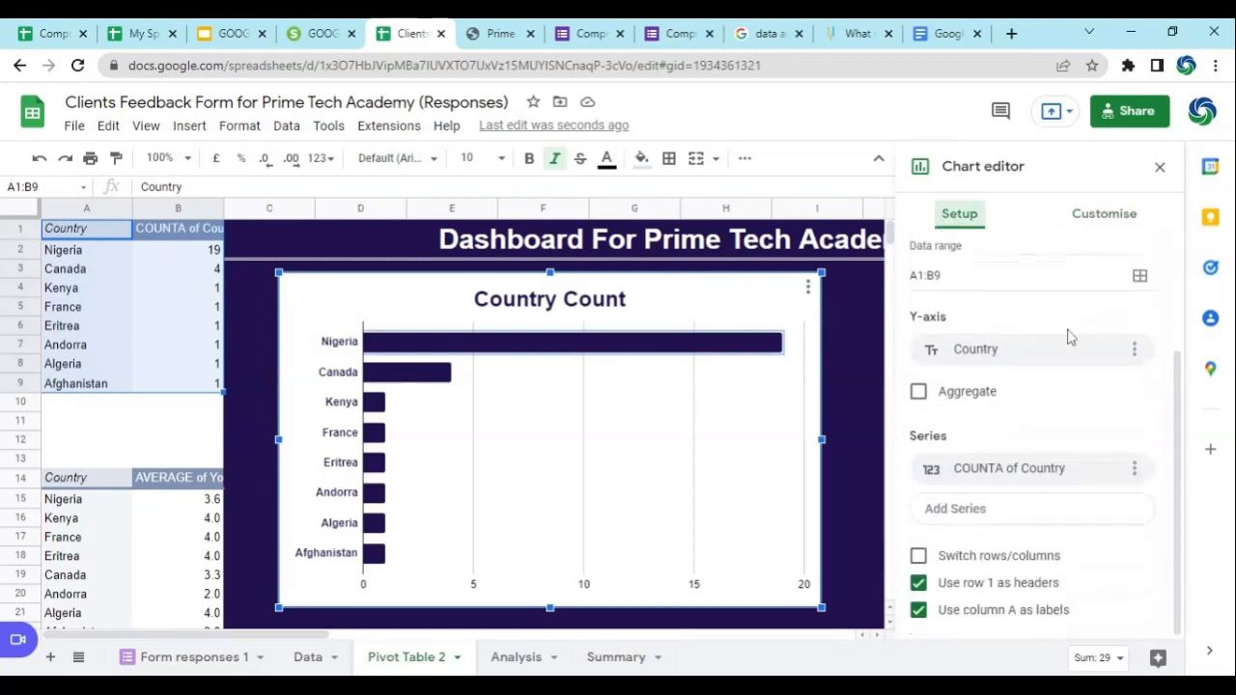
{"action": "scroll", "coordinate": [1074, 363], "scroll_direction": "up", "scroll_amount": 3}
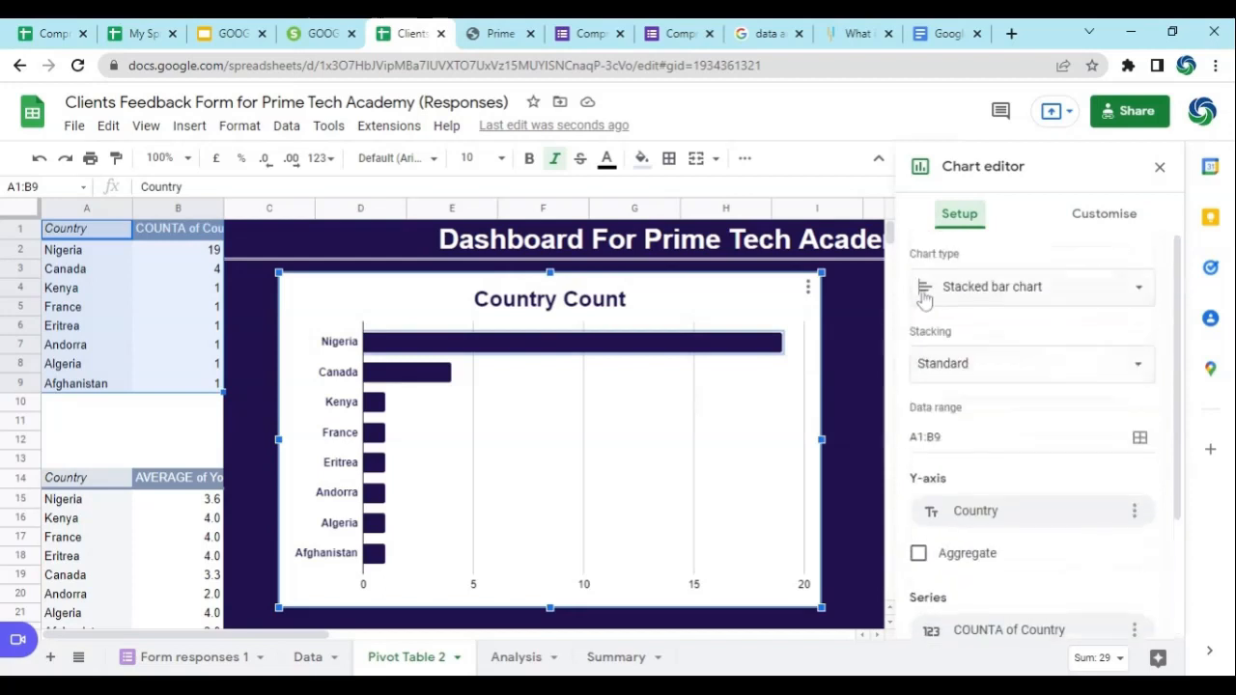
{"action": "scroll", "coordinate": [1027, 398], "scroll_direction": "down", "scroll_amount": 3}
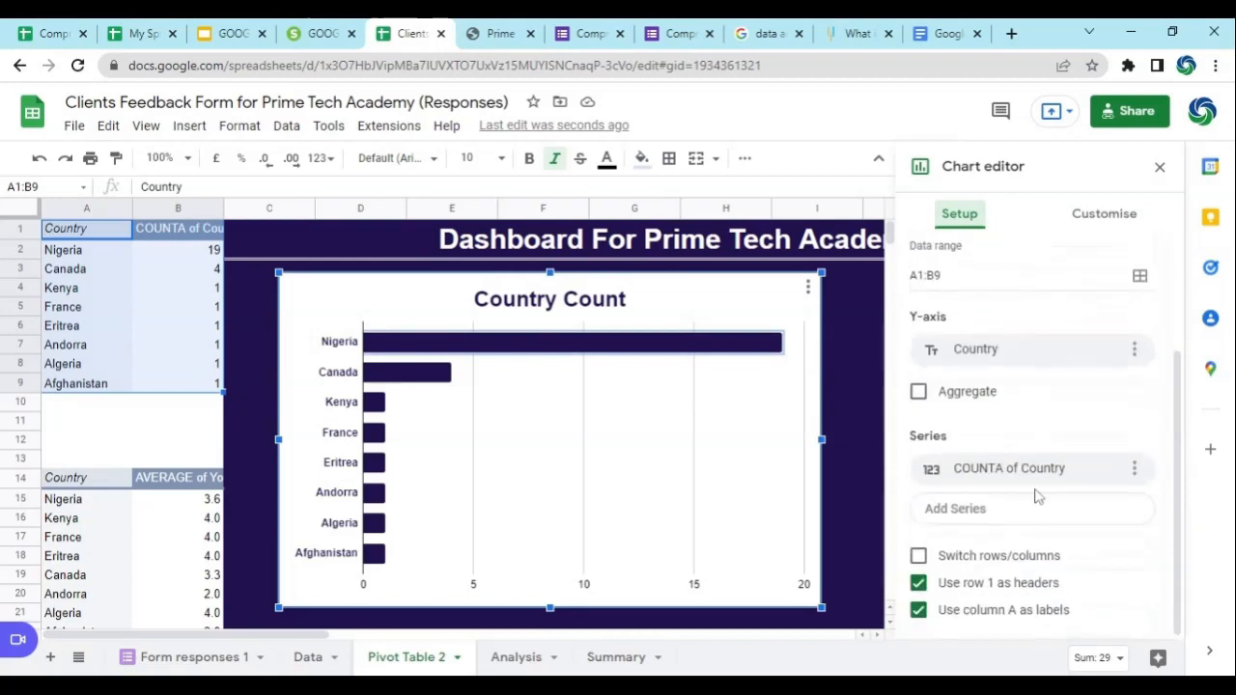
{"action": "left_click", "coordinate": [917, 393]}
{"action": "left_click", "coordinate": [919, 417]}
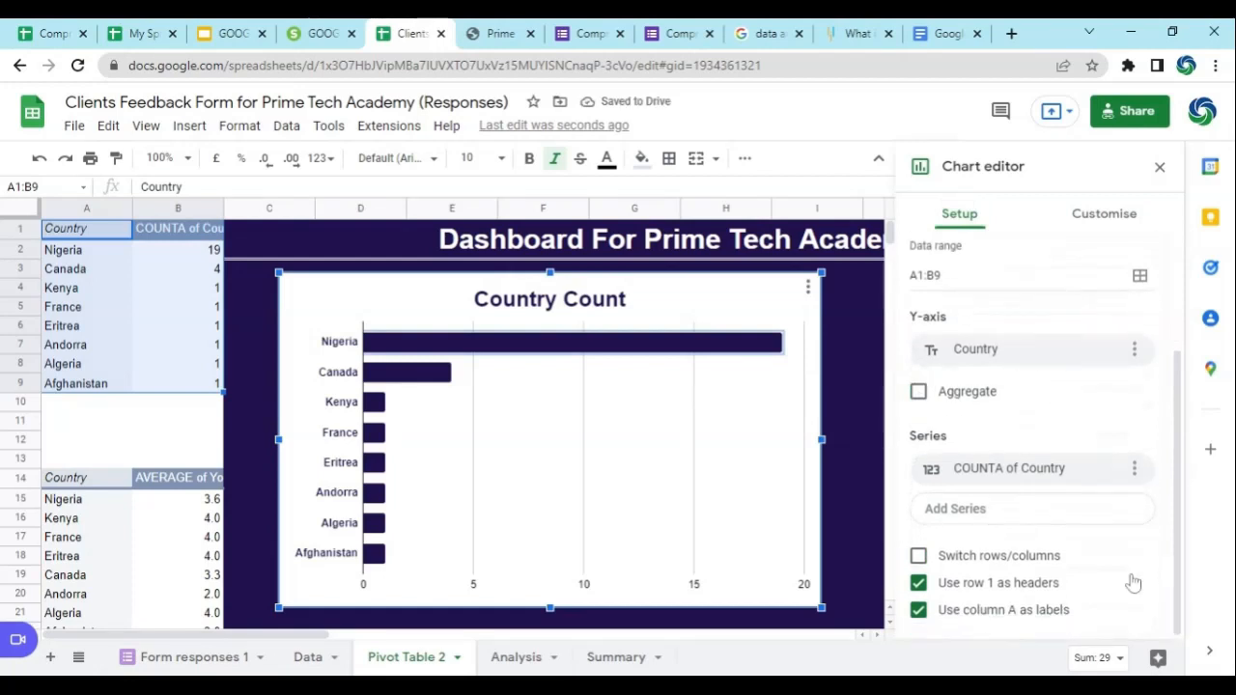
{"action": "scroll", "coordinate": [1132, 585], "scroll_direction": "up", "scroll_amount": 3}
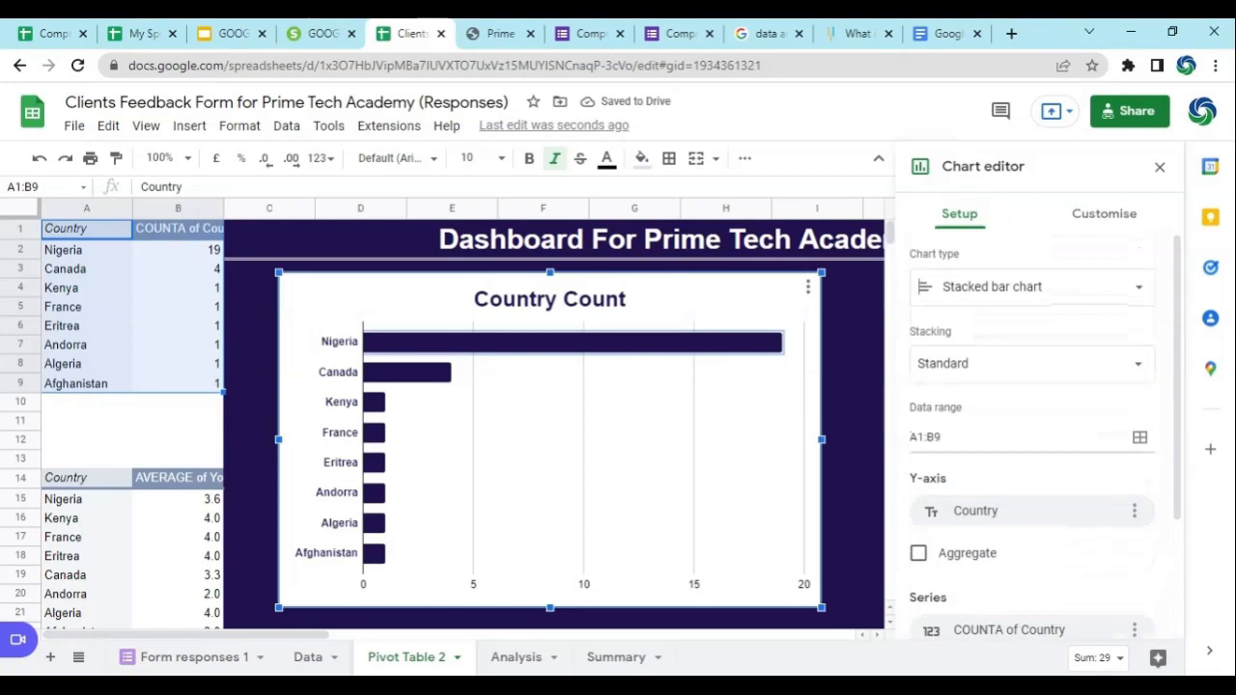
Try the Maximise and 3D chart styles on the Country Count chart, switching each one off again.
{"action": "left_click", "coordinate": [1113, 214]}
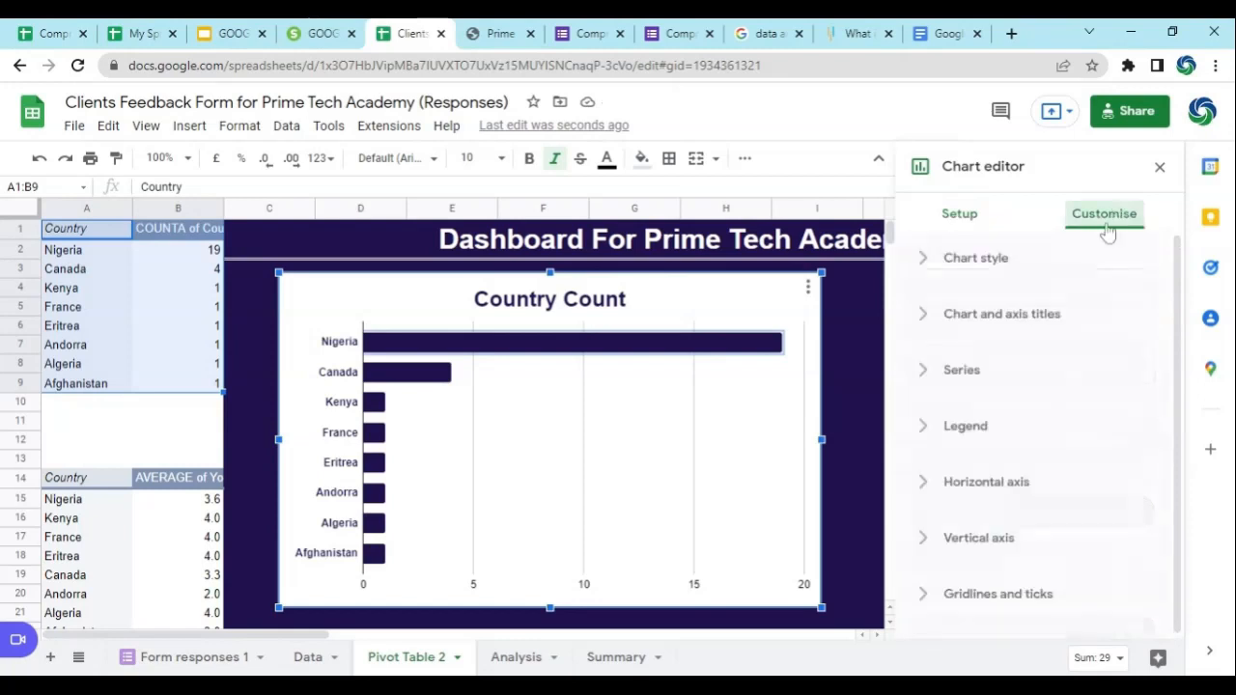
{"action": "left_click", "coordinate": [975, 256]}
{"action": "scroll", "coordinate": [1065, 403], "scroll_direction": "down", "scroll_amount": 2}
{"action": "scroll", "coordinate": [1066, 299], "scroll_direction": "up", "scroll_amount": 2}
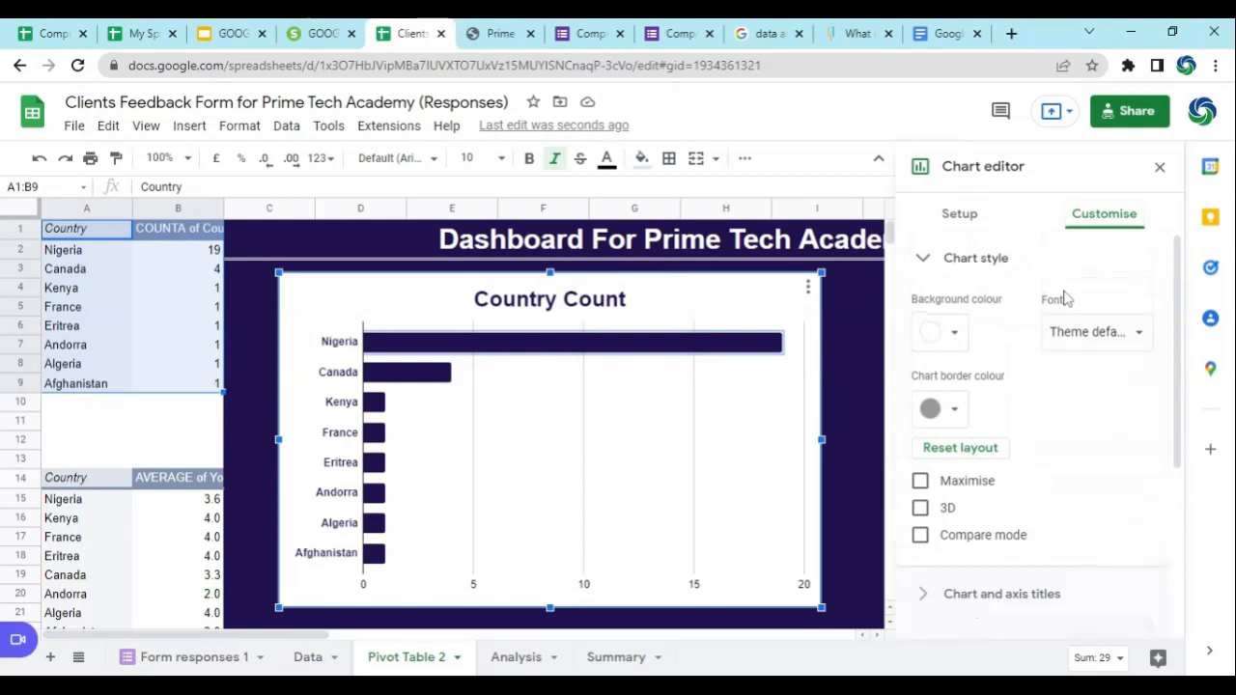
{"action": "left_click", "coordinate": [921, 483]}
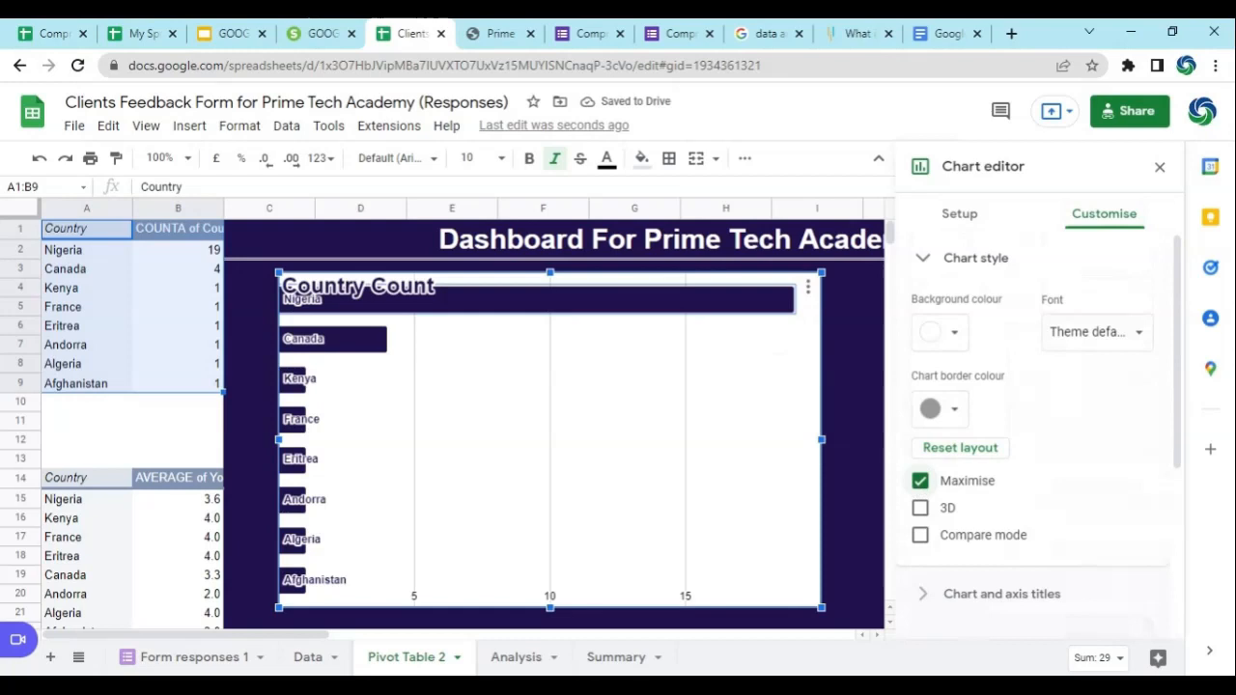
{"action": "left_click", "coordinate": [920, 481]}
{"action": "left_click", "coordinate": [921, 509]}
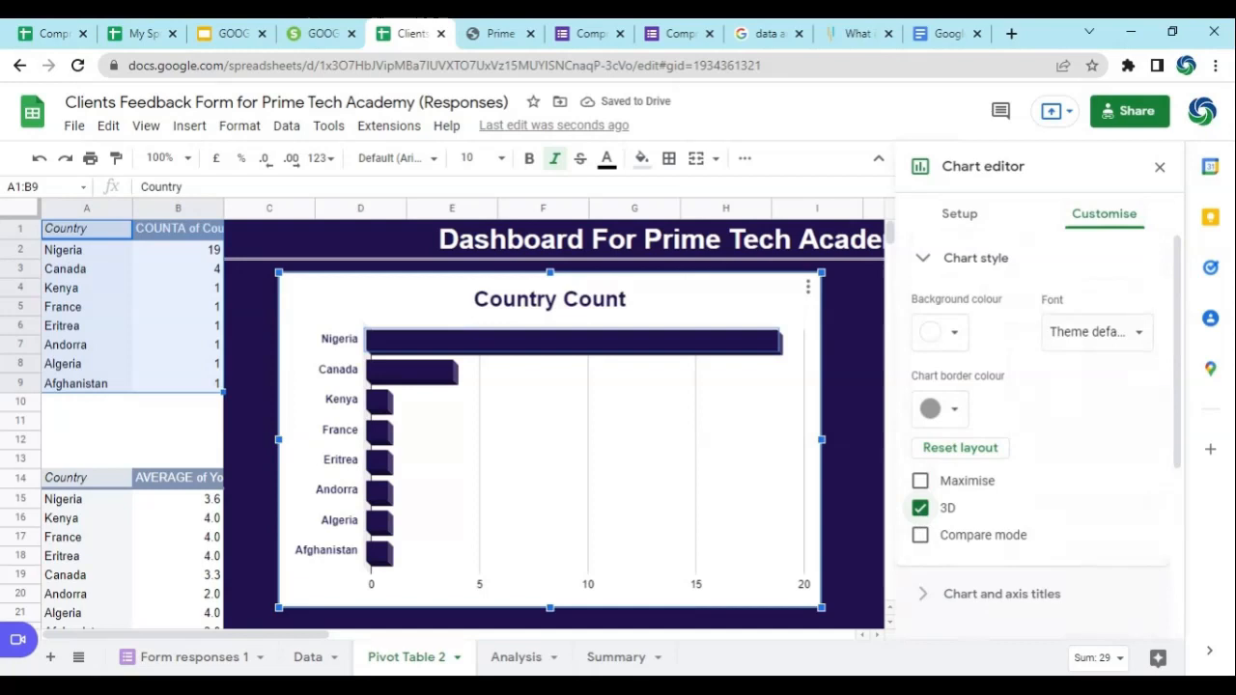
{"action": "left_click", "coordinate": [921, 508]}
Look through the chart's title and COUNTA of Country series settings for the data labels option.
{"action": "scroll", "coordinate": [1073, 505], "scroll_direction": "down", "scroll_amount": 2}
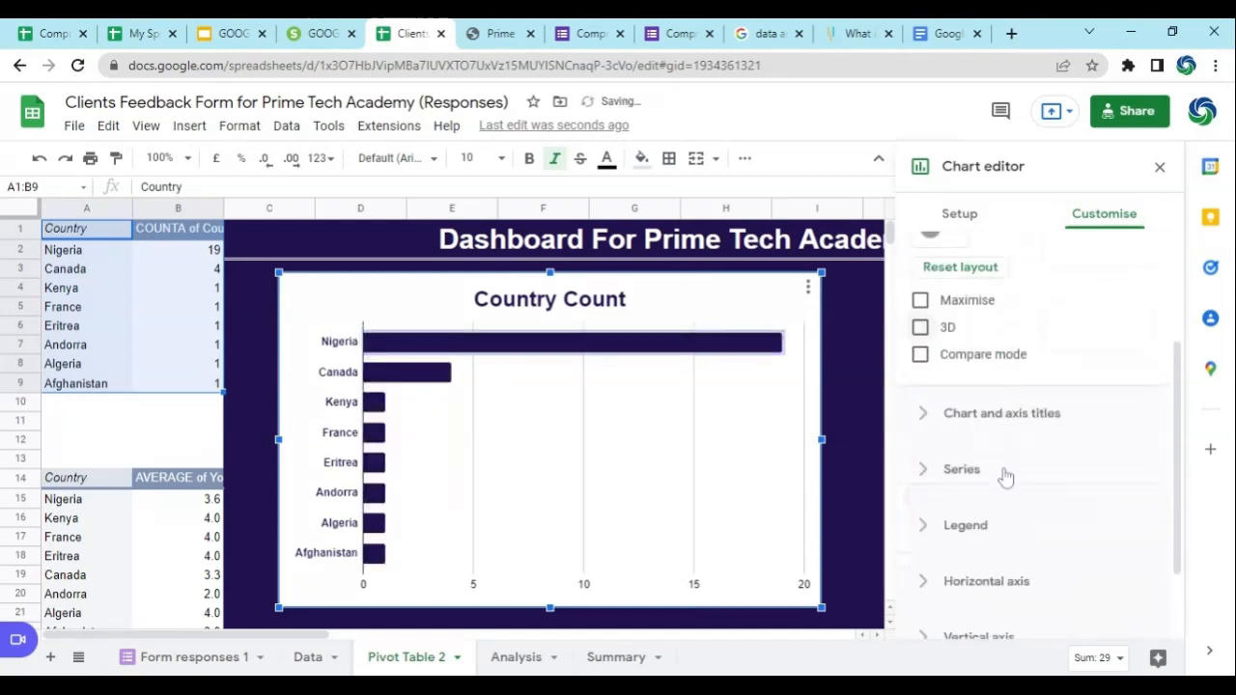
{"action": "scroll", "coordinate": [1006, 478], "scroll_direction": "down", "scroll_amount": 1}
{"action": "scroll", "coordinate": [1006, 478], "scroll_direction": "down", "scroll_amount": 1}
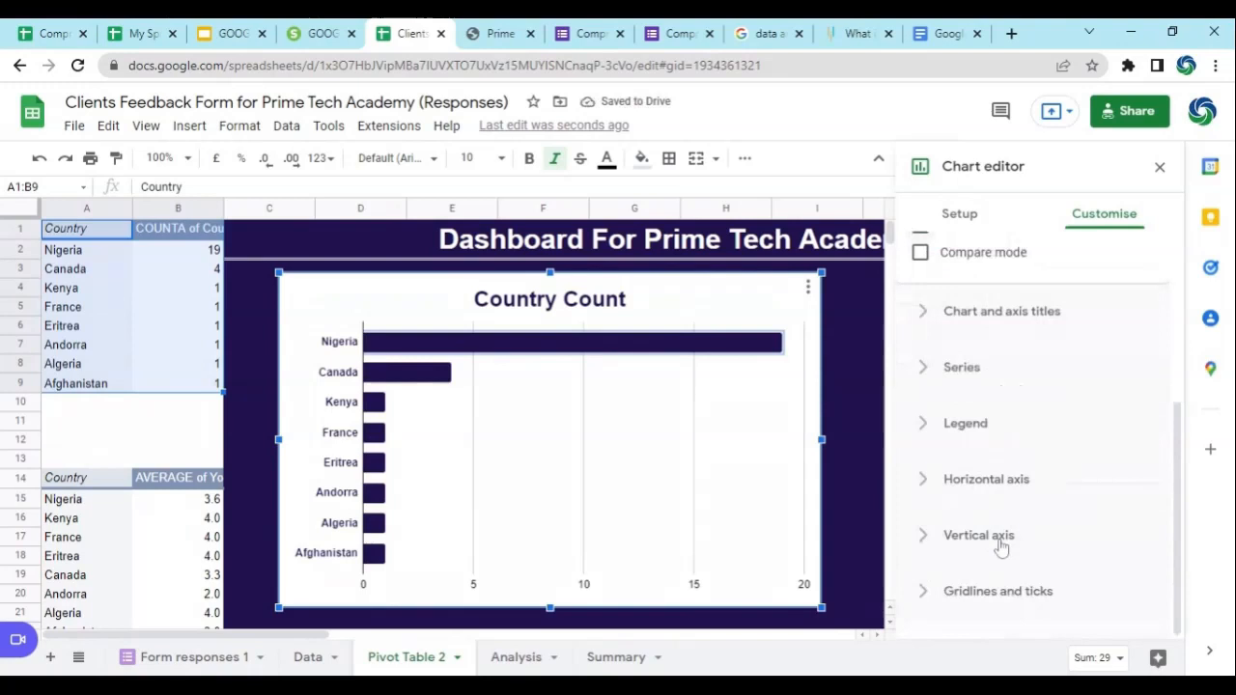
{"action": "left_click", "coordinate": [936, 321]}
{"action": "scroll", "coordinate": [1085, 403], "scroll_direction": "up", "scroll_amount": 2}
{"action": "scroll", "coordinate": [1083, 406], "scroll_direction": "down", "scroll_amount": 2}
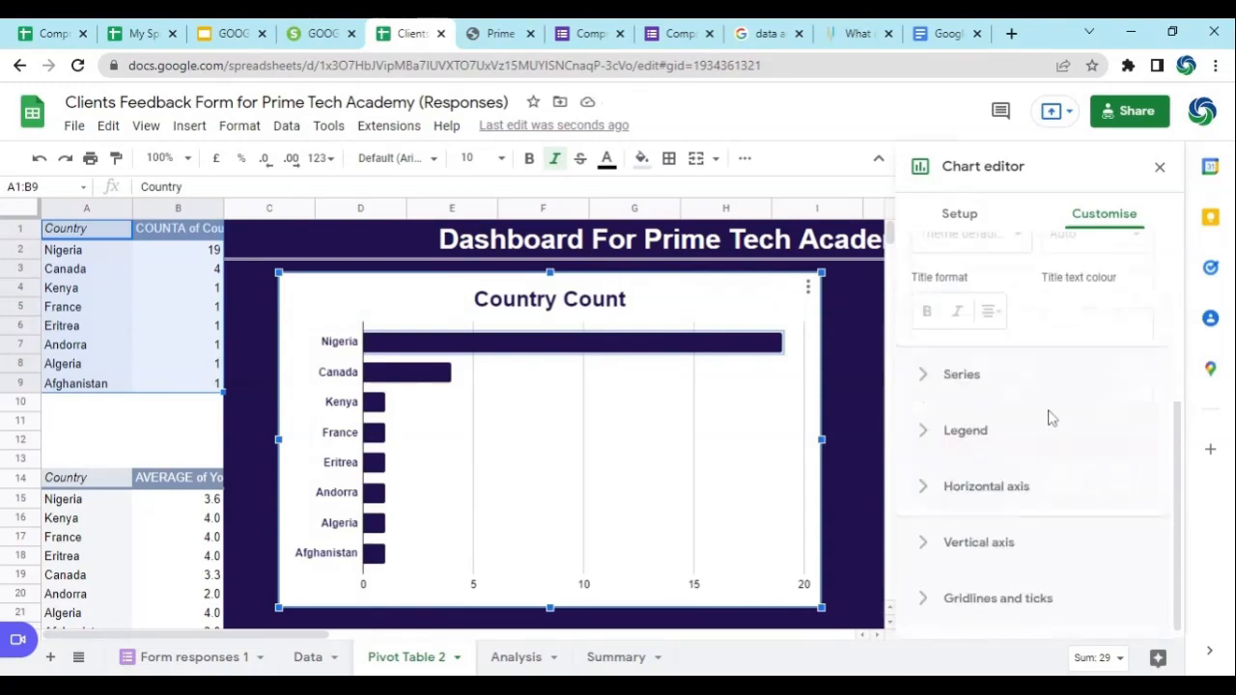
{"action": "left_click", "coordinate": [918, 373]}
{"action": "scroll", "coordinate": [1043, 433], "scroll_direction": "down", "scroll_amount": 3}
{"action": "scroll", "coordinate": [1043, 447], "scroll_direction": "down", "scroll_amount": 2}
{"action": "scroll", "coordinate": [1036, 415], "scroll_direction": "up", "scroll_amount": 5}
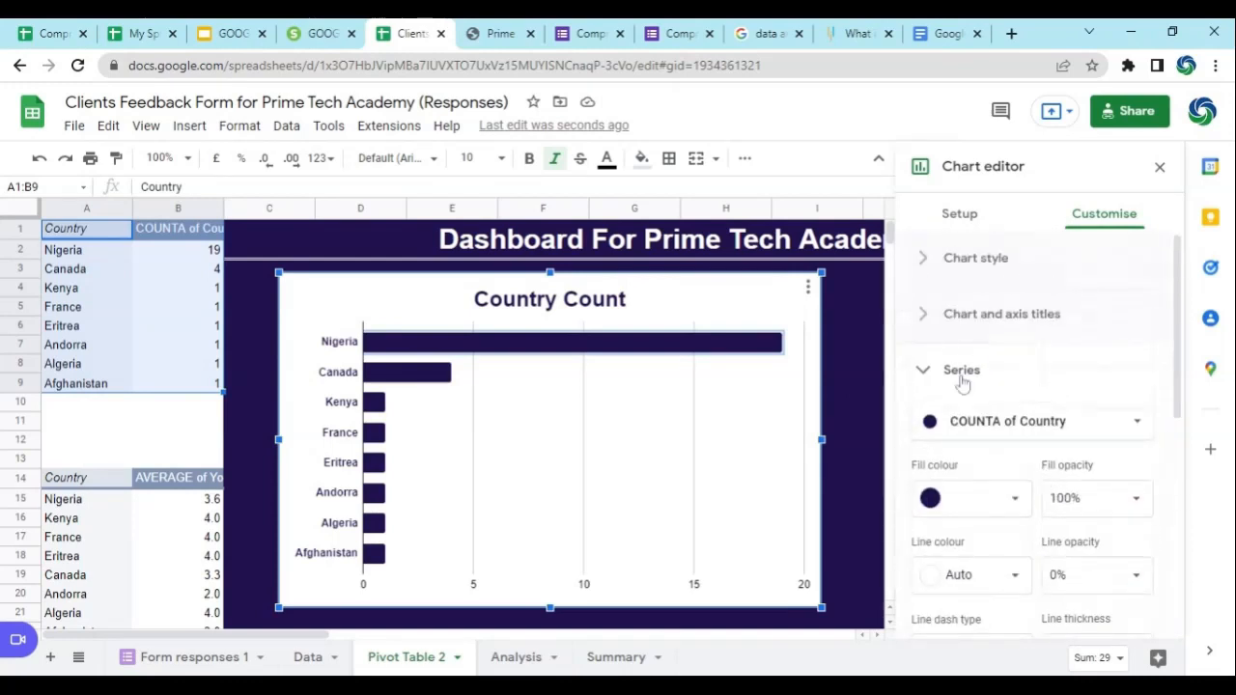
{"action": "scroll", "coordinate": [994, 381], "scroll_direction": "down", "scroll_amount": 5}
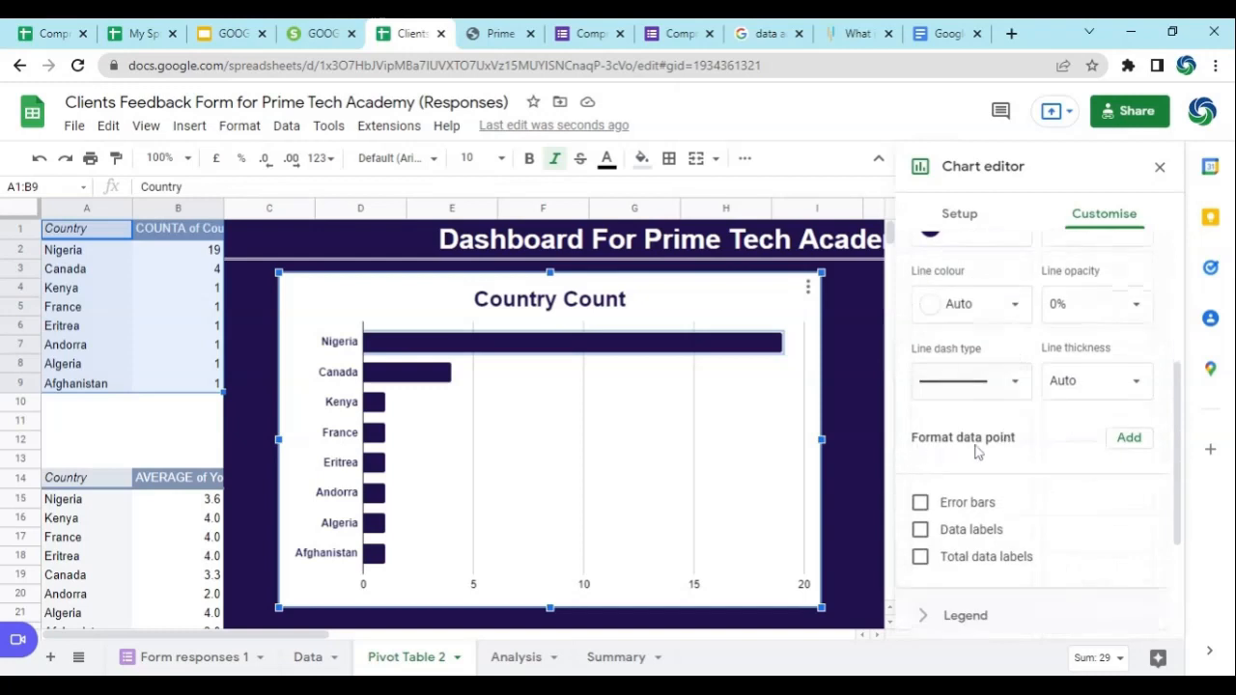
{"action": "scroll", "coordinate": [978, 452], "scroll_direction": "down", "scroll_amount": 1}
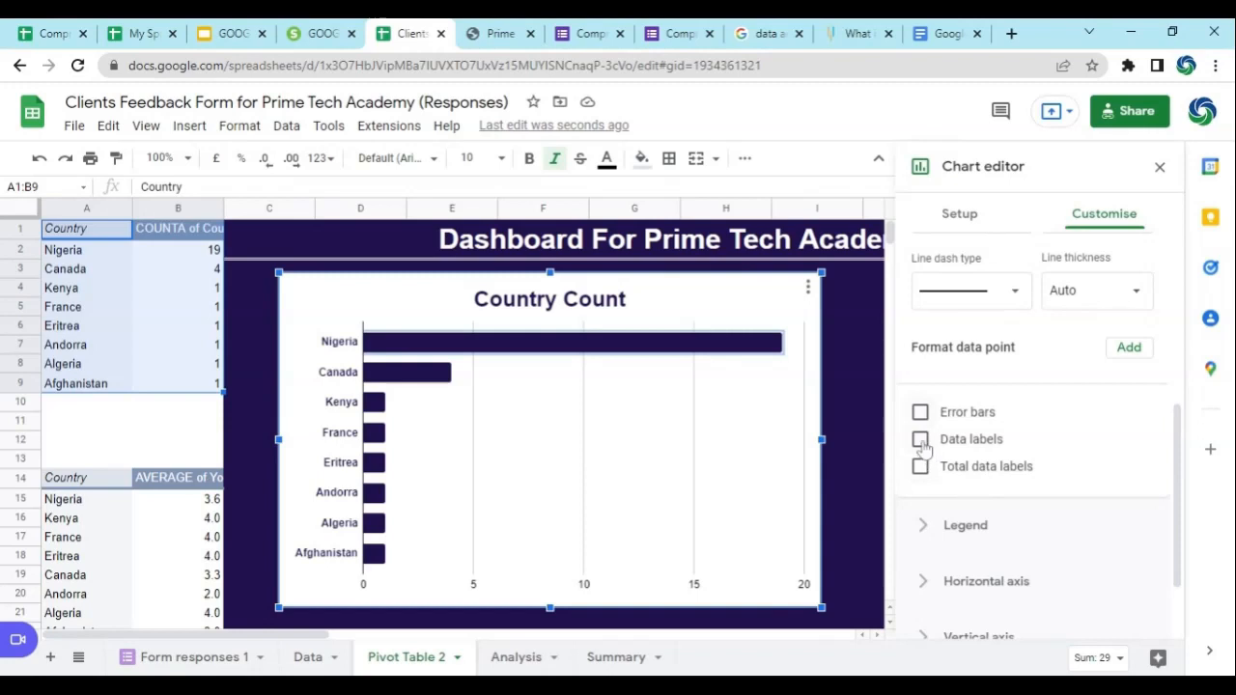
Add data labels to the Country Count chart's bars and make the labels bold.
{"action": "left_click", "coordinate": [922, 441]}
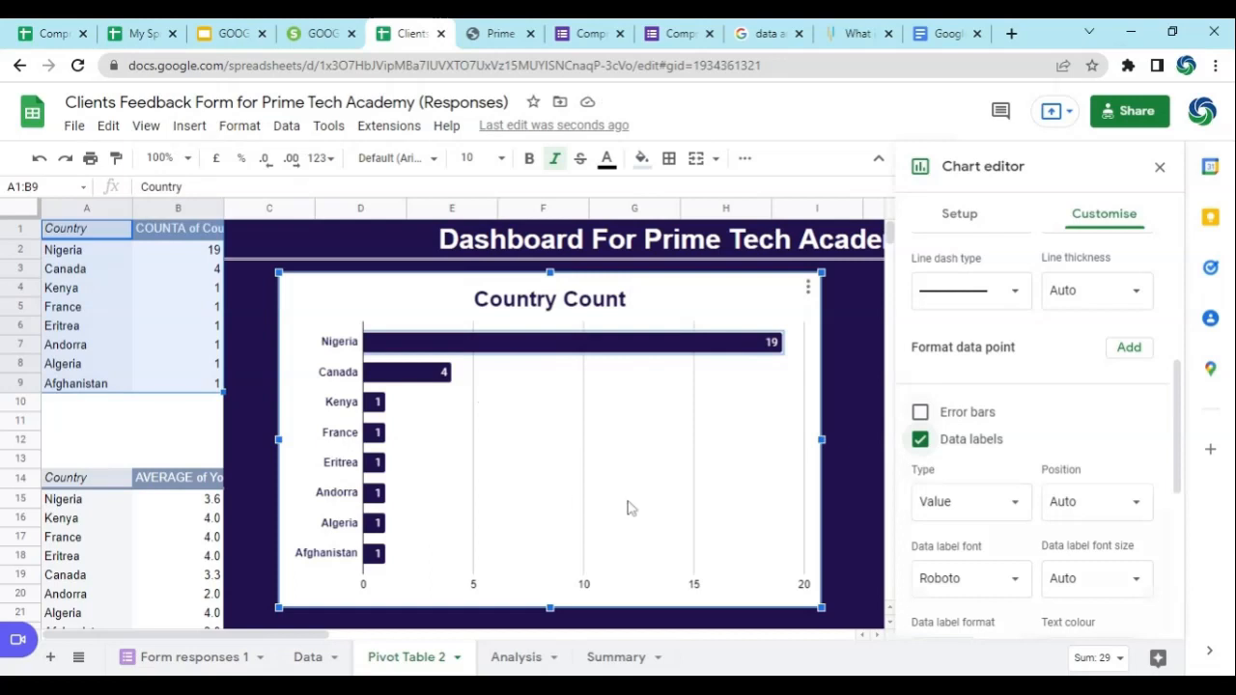
{"action": "scroll", "coordinate": [1062, 434], "scroll_direction": "down", "scroll_amount": 2}
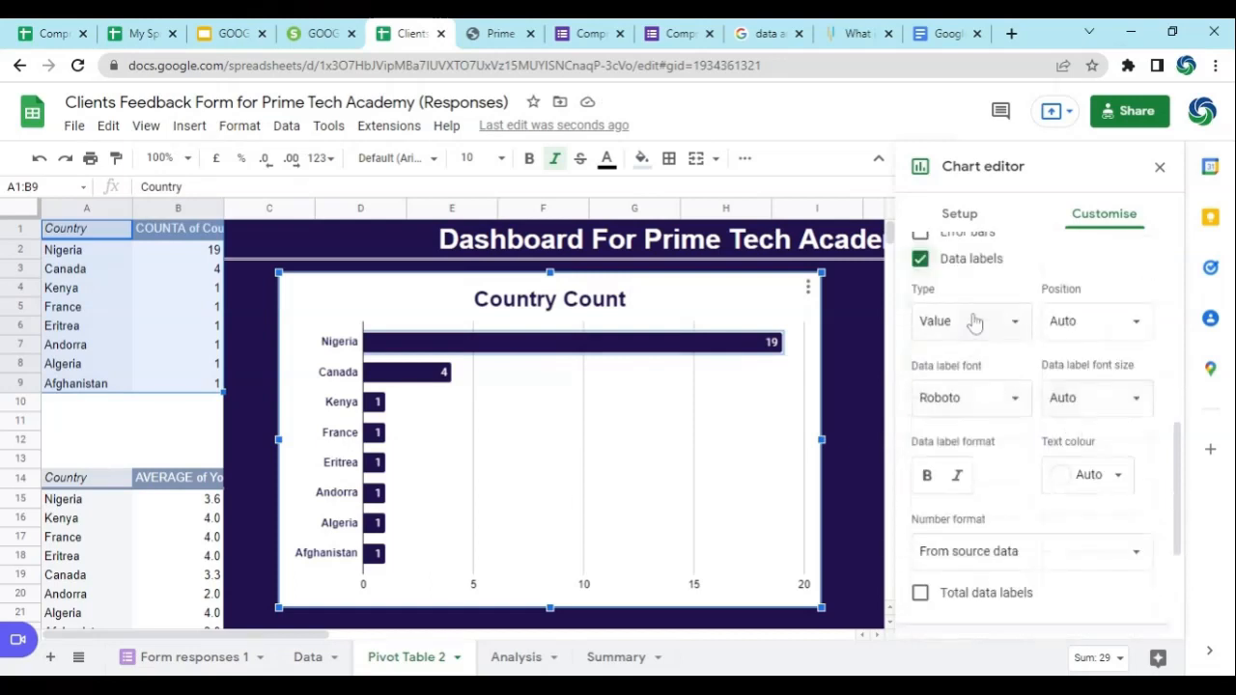
{"action": "left_click", "coordinate": [927, 475]}
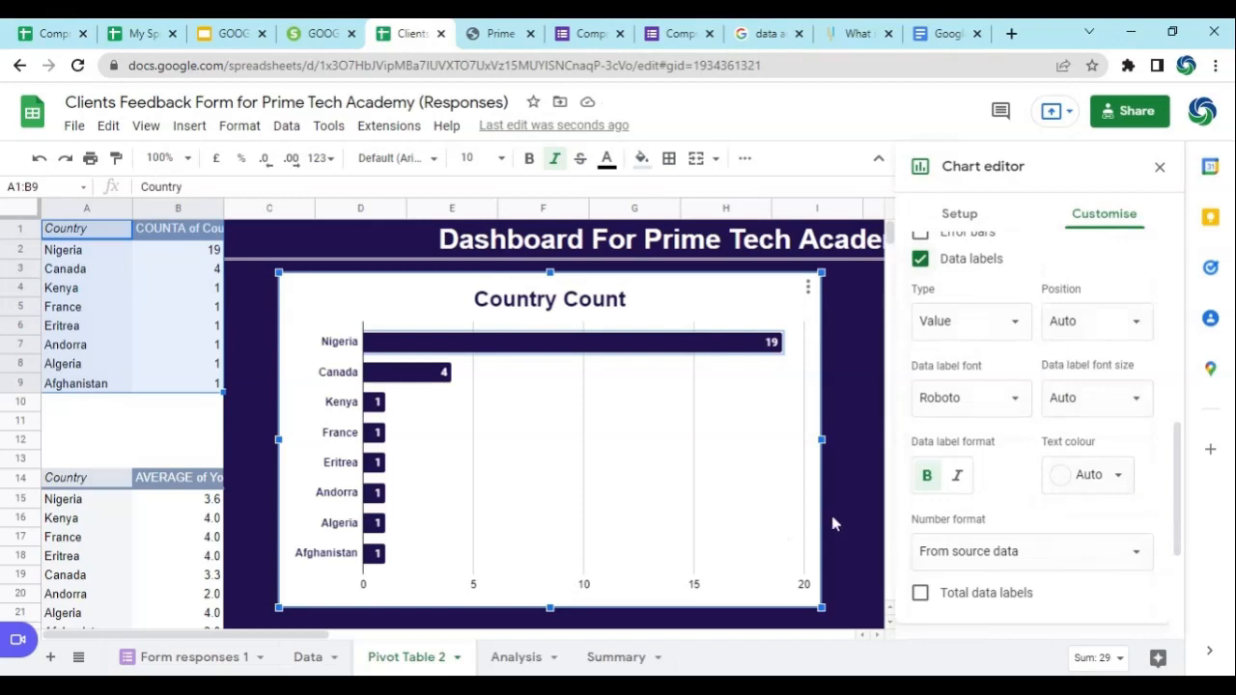
Shrink the Country Count chart and place it further below the dashboard title, near the pivot tables.
{"action": "left_click_drag", "start_coordinate": [821, 606], "coordinate": [660, 506]}
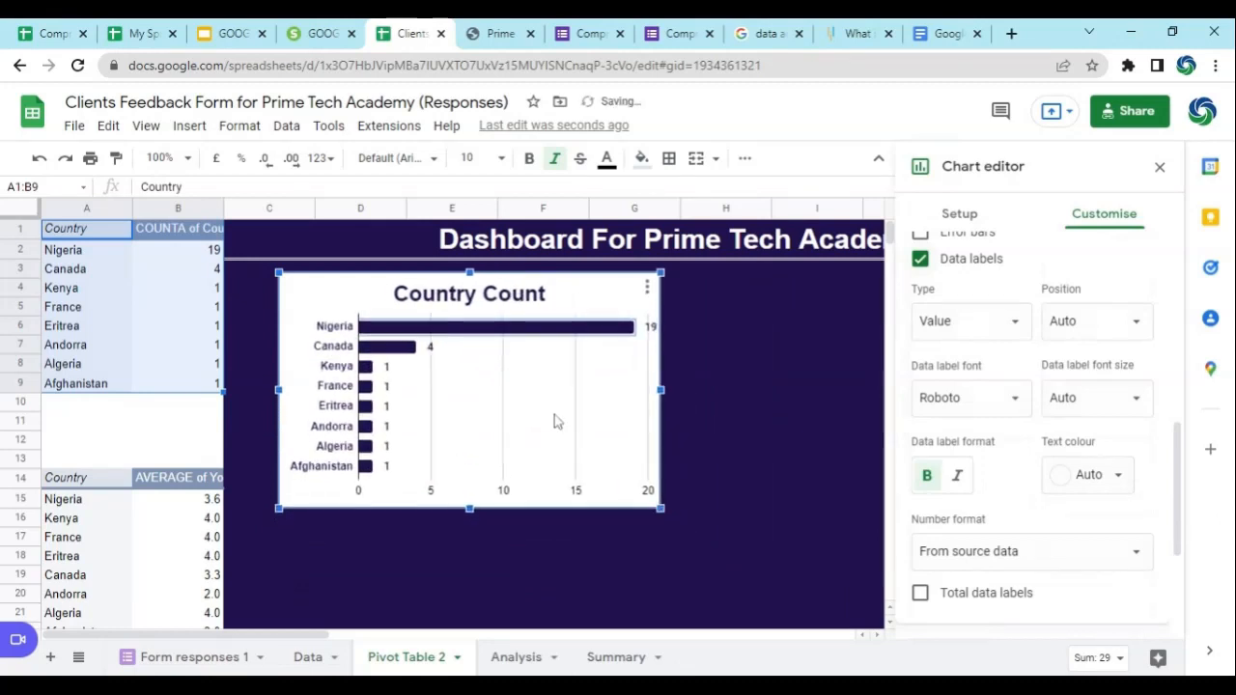
{"action": "left_click_drag", "start_coordinate": [577, 283], "coordinate": [540, 360]}
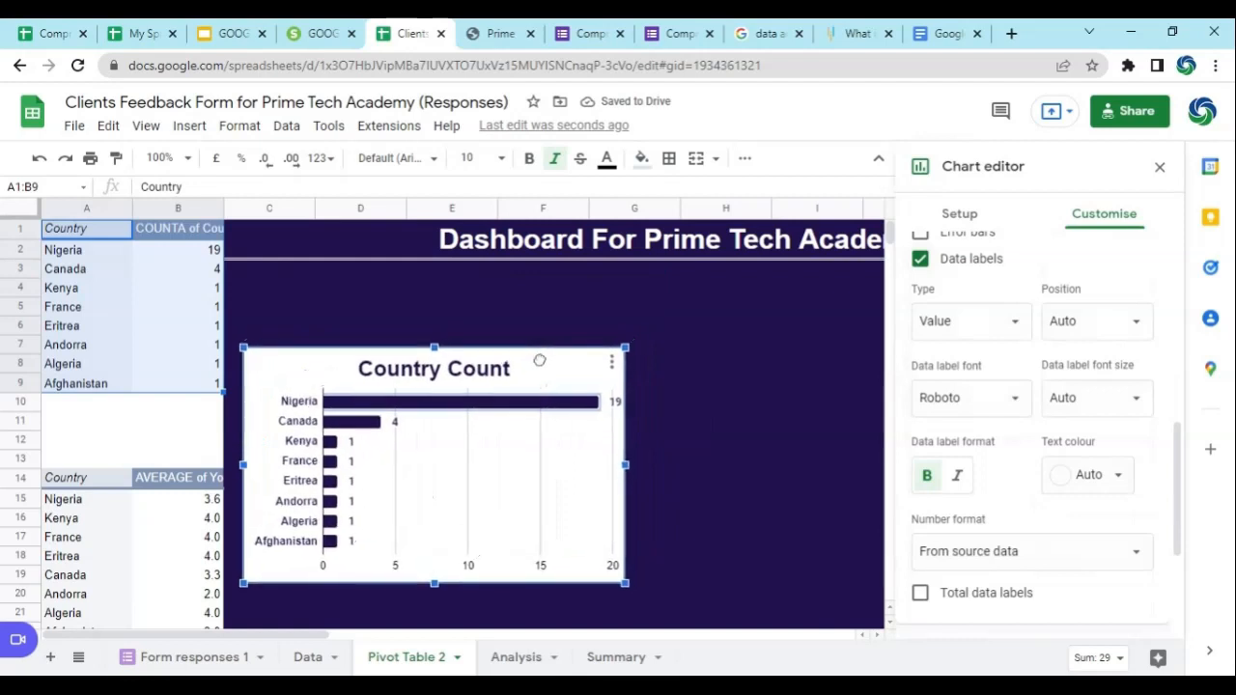
{"action": "left_click", "coordinate": [811, 364]}
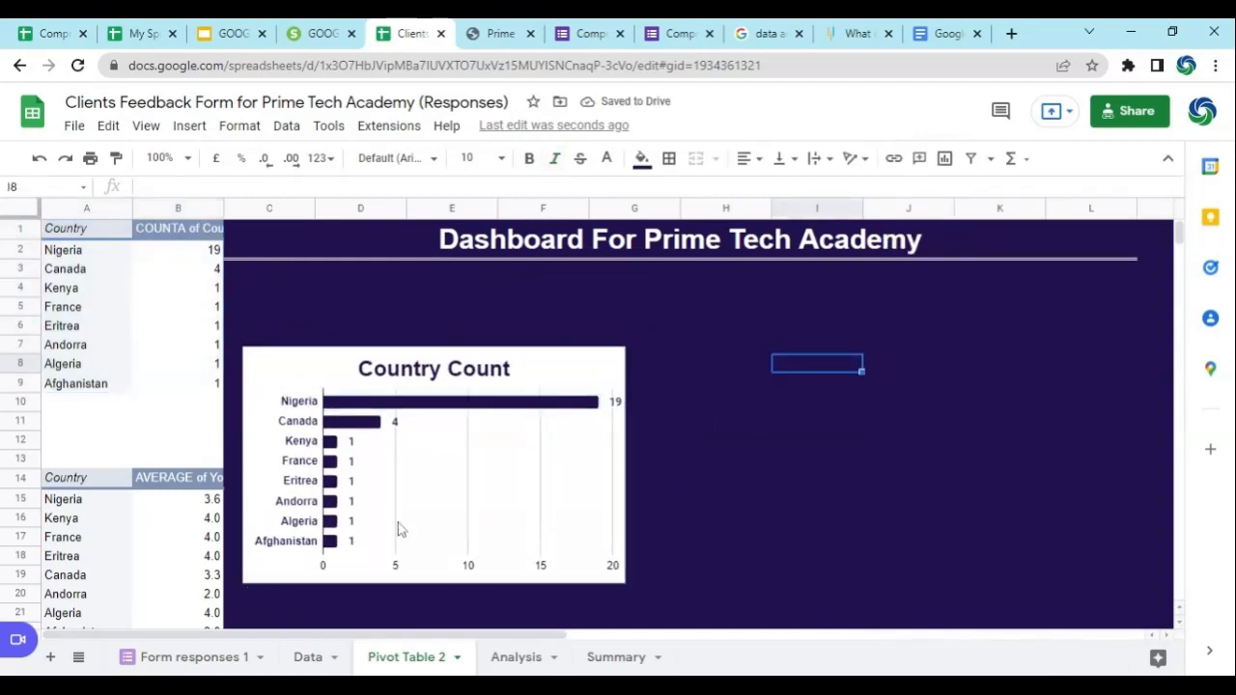
Hide the totals in the pivot table of average satisfaction rating by country.
{"action": "scroll", "coordinate": [146, 511], "scroll_direction": "down", "scroll_amount": 3}
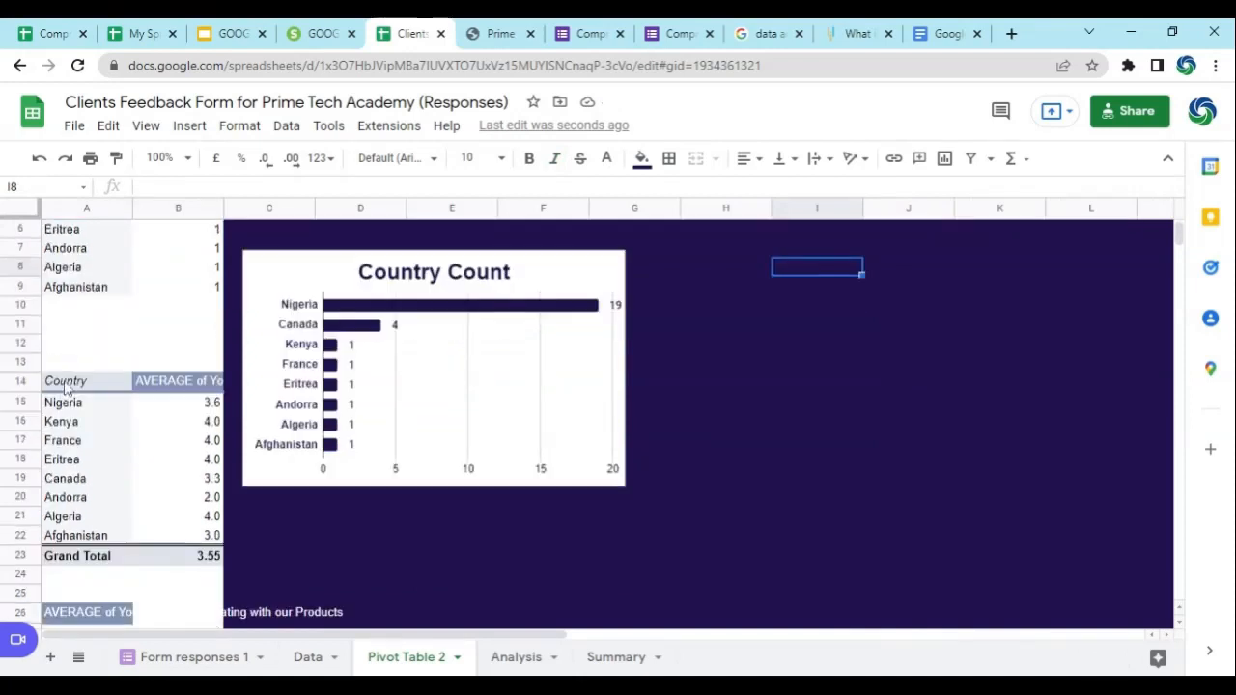
{"action": "left_click", "coordinate": [70, 441]}
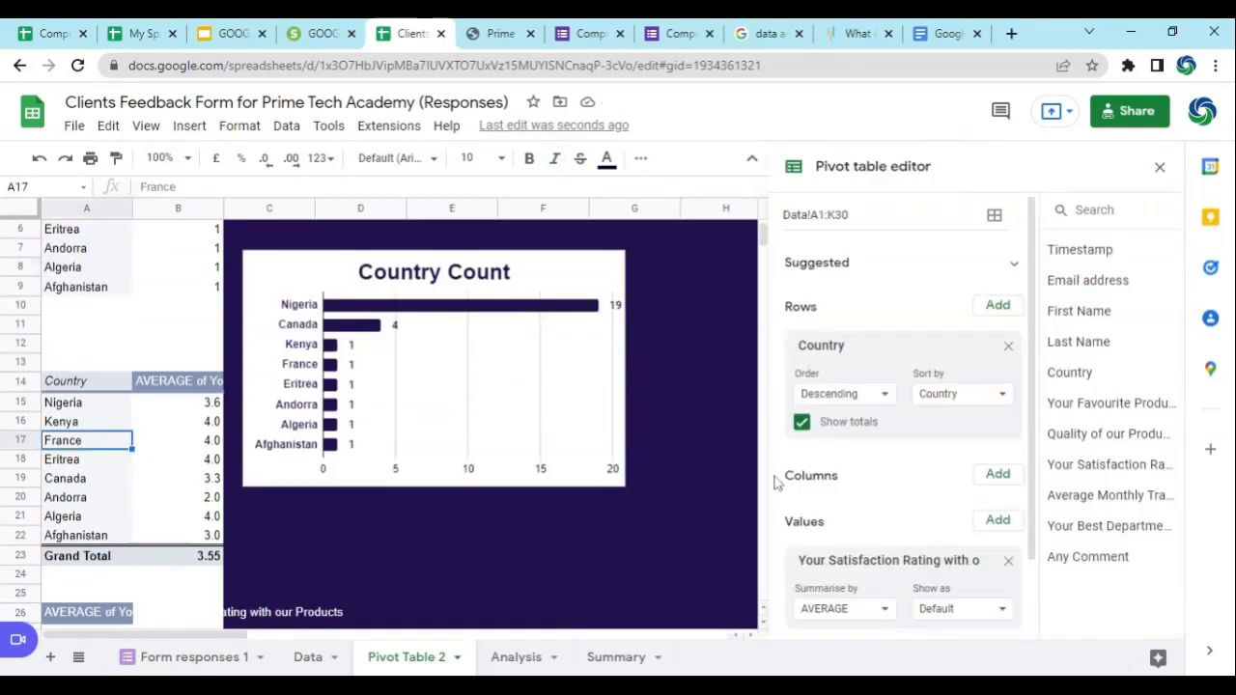
{"action": "left_click", "coordinate": [804, 425]}
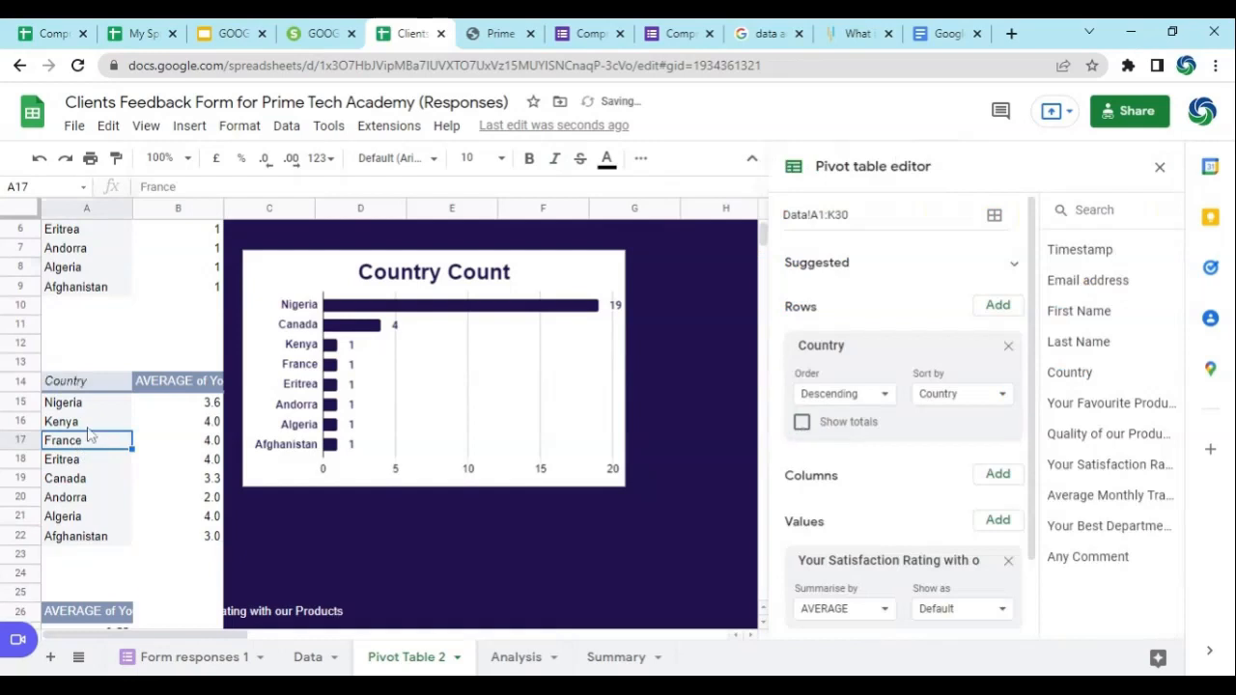
Insert a chart from the average satisfaction rating by country data in A14:B22.
{"action": "left_click_drag", "start_coordinate": [58, 386], "coordinate": [172, 542]}
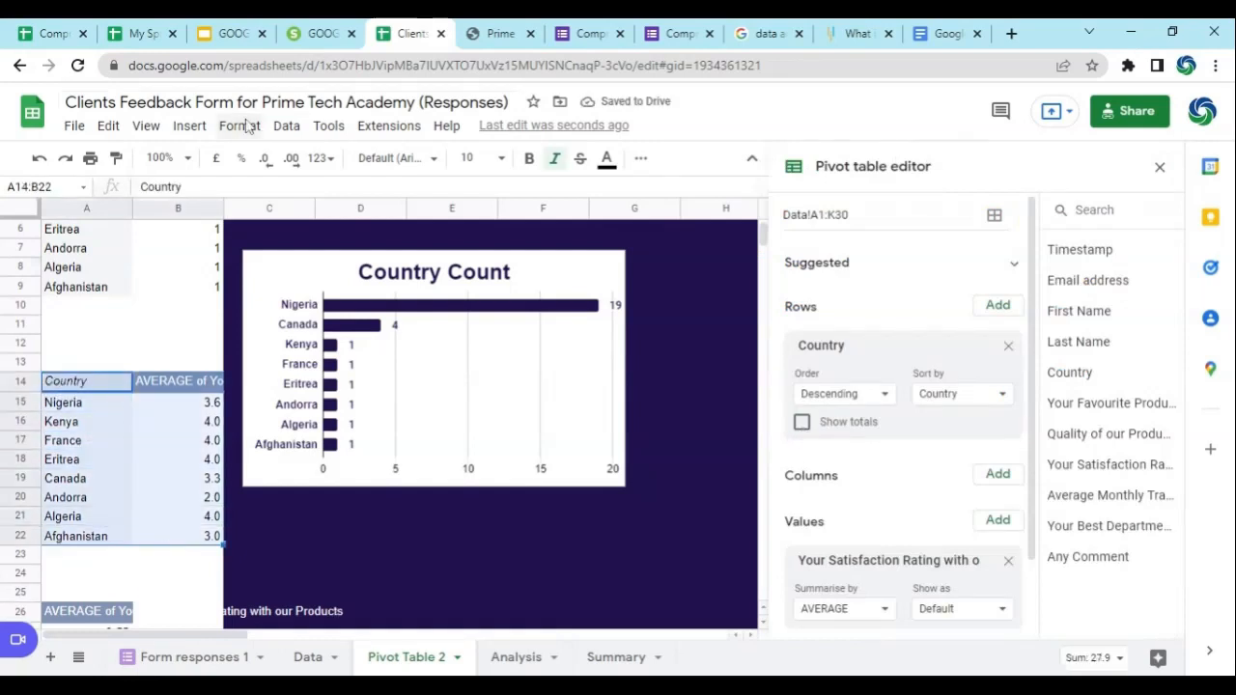
{"action": "left_click", "coordinate": [191, 126]}
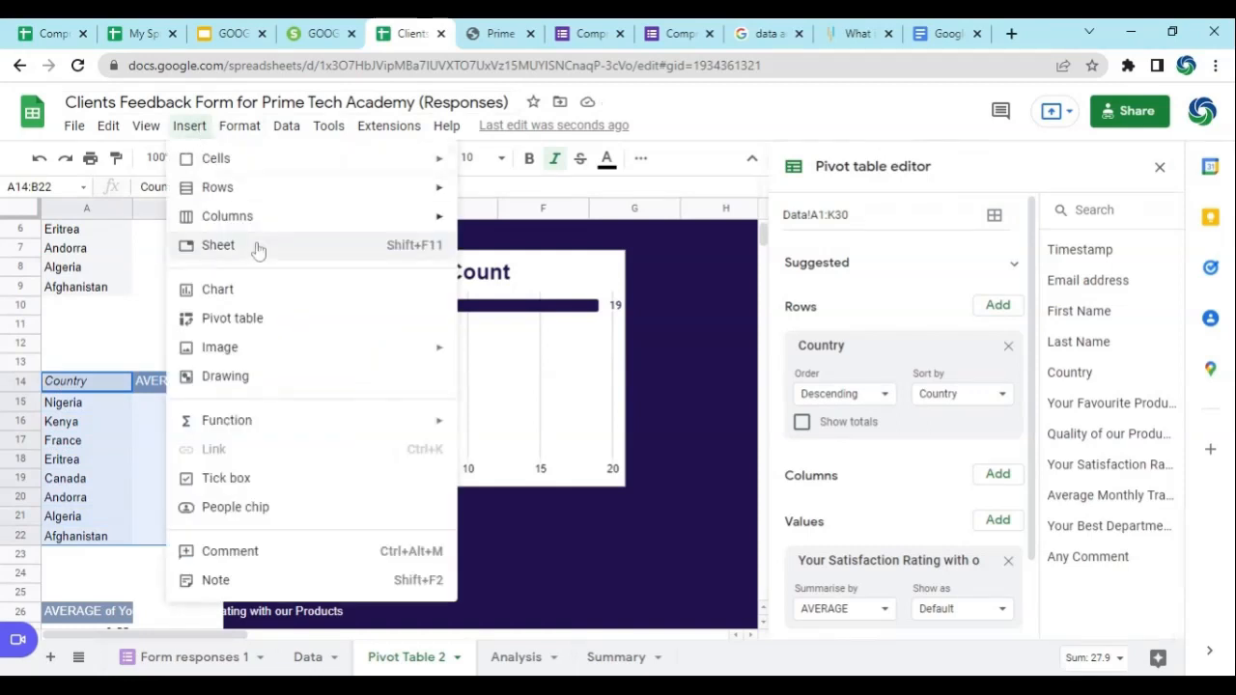
{"action": "left_click", "coordinate": [218, 290]}
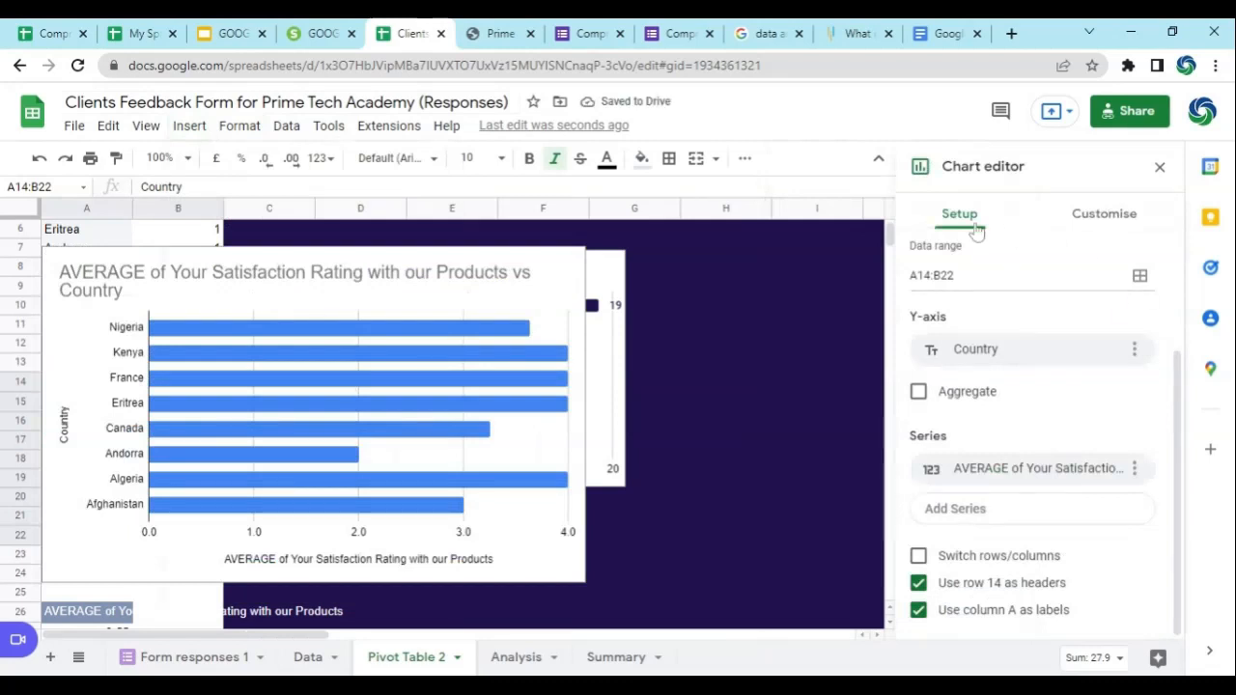
{"action": "left_click", "coordinate": [490, 322]}
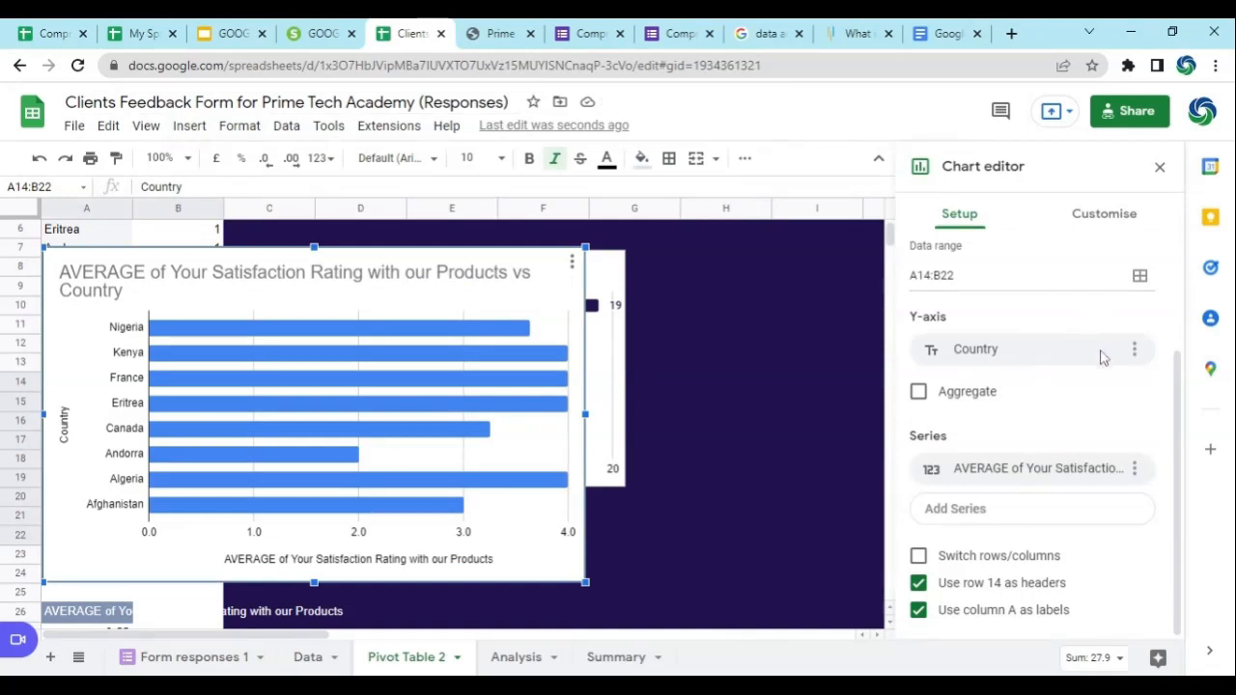
Change the new satisfaction rating chart to a Geo chart and move it off the pivot table onto the dashboard background.
{"action": "scroll", "coordinate": [1074, 319], "scroll_direction": "up", "scroll_amount": 2}
{"action": "left_click", "coordinate": [1147, 292]}
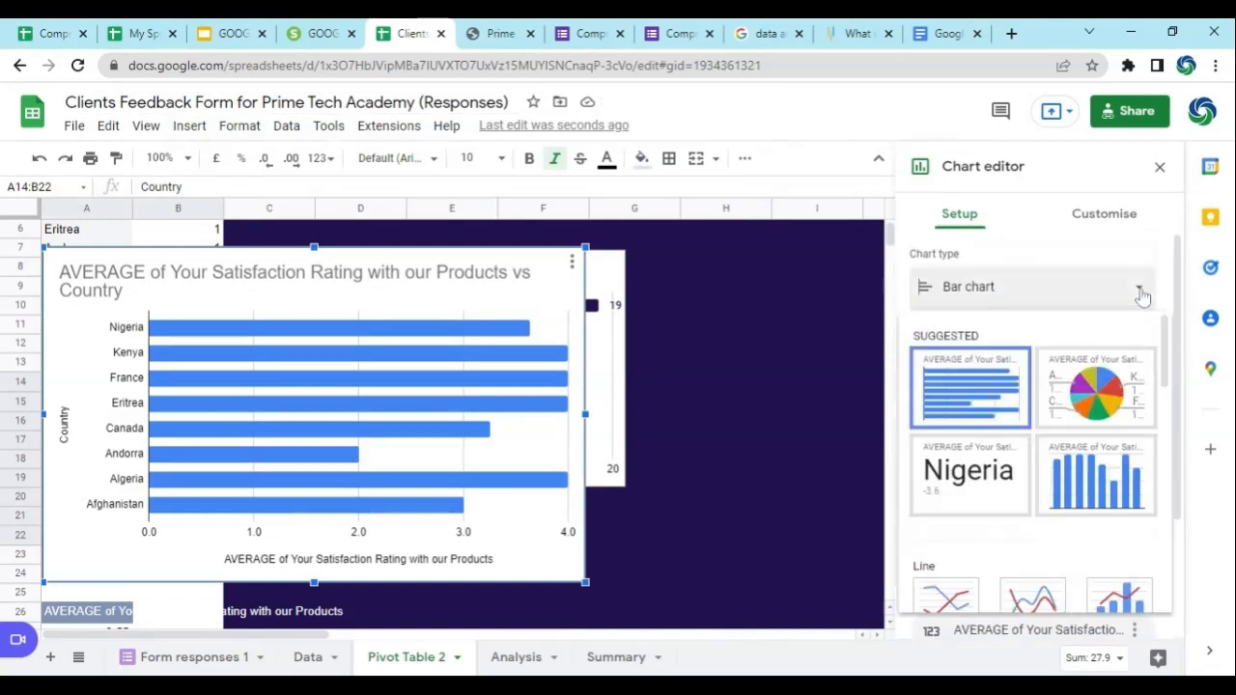
{"action": "left_click_drag", "start_coordinate": [1168, 328], "coordinate": [1167, 538]}
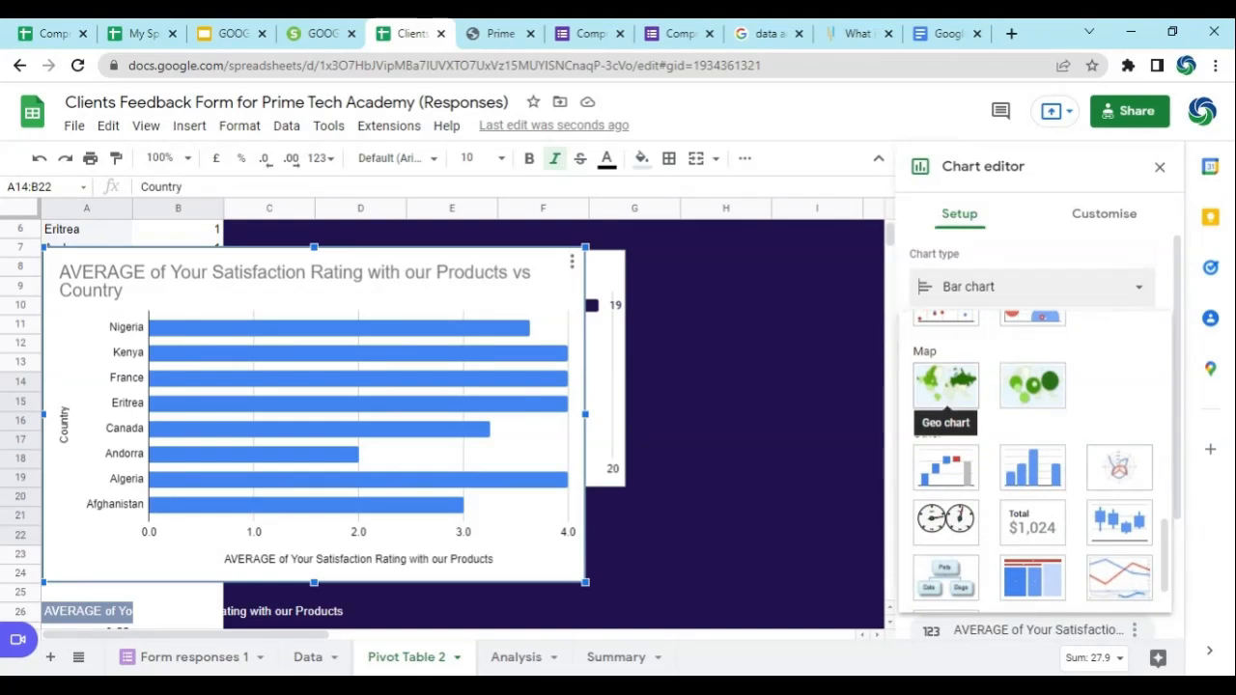
{"action": "left_click", "coordinate": [941, 400]}
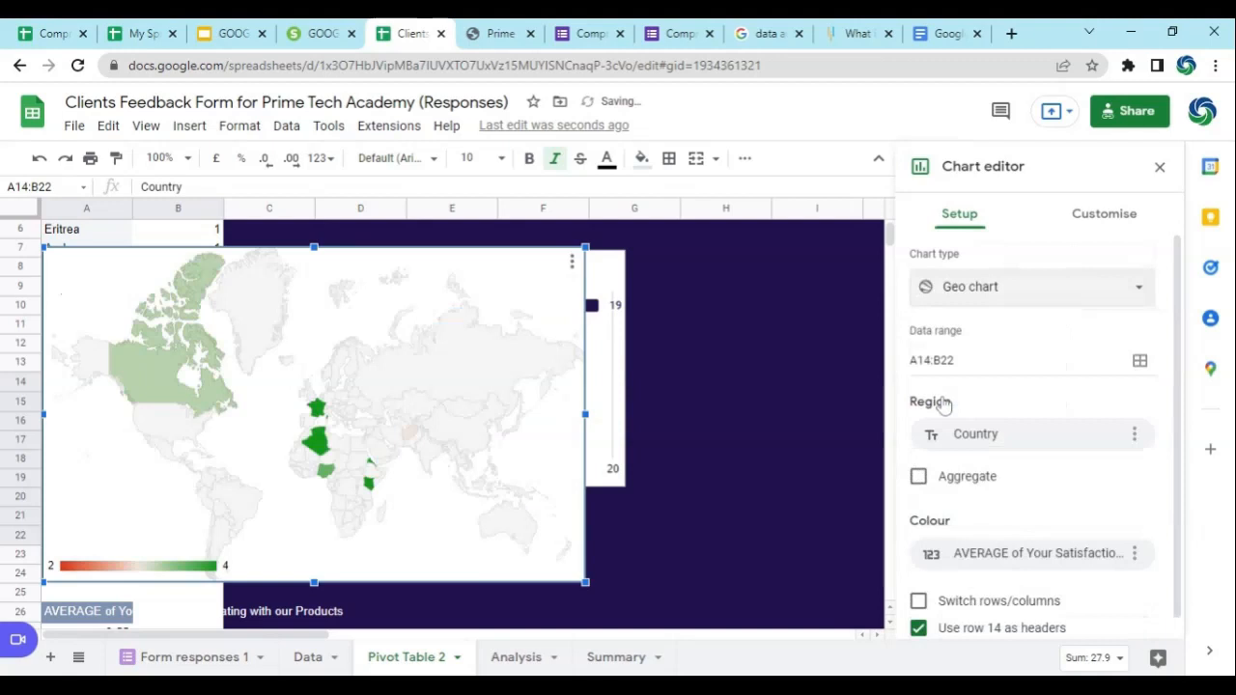
{"action": "left_click_drag", "start_coordinate": [348, 268], "coordinate": [601, 269]}
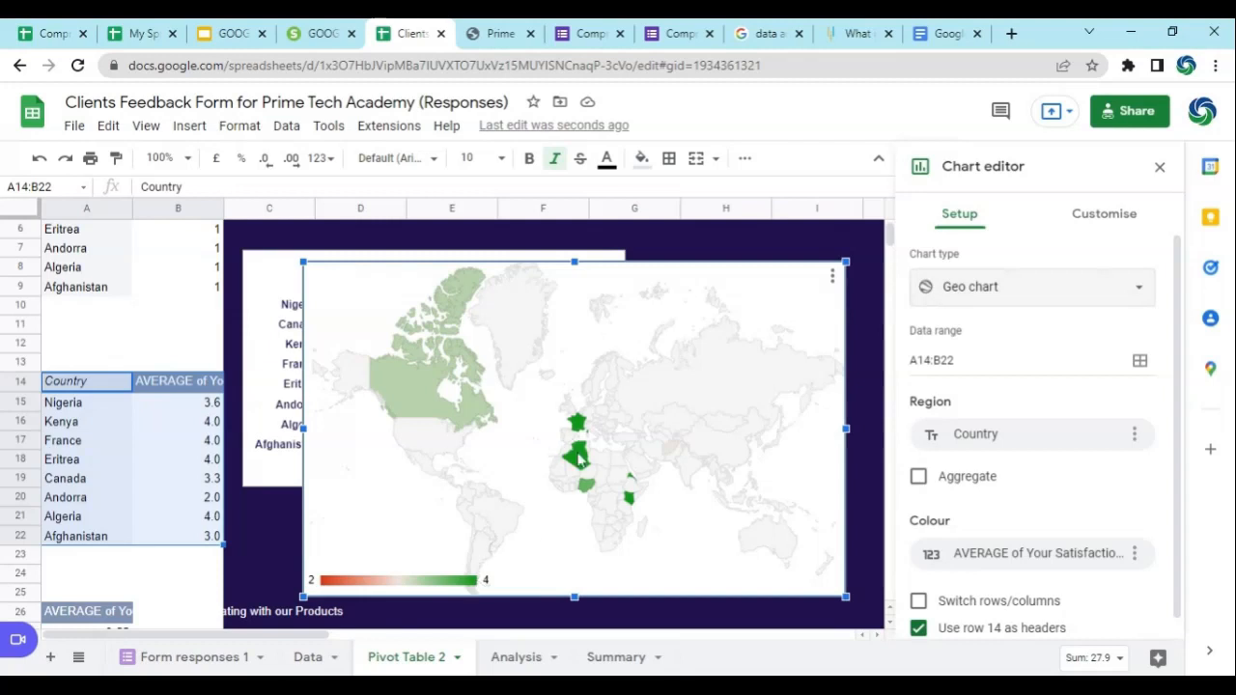
{"action": "mouse_move", "coordinate": [581, 460]}
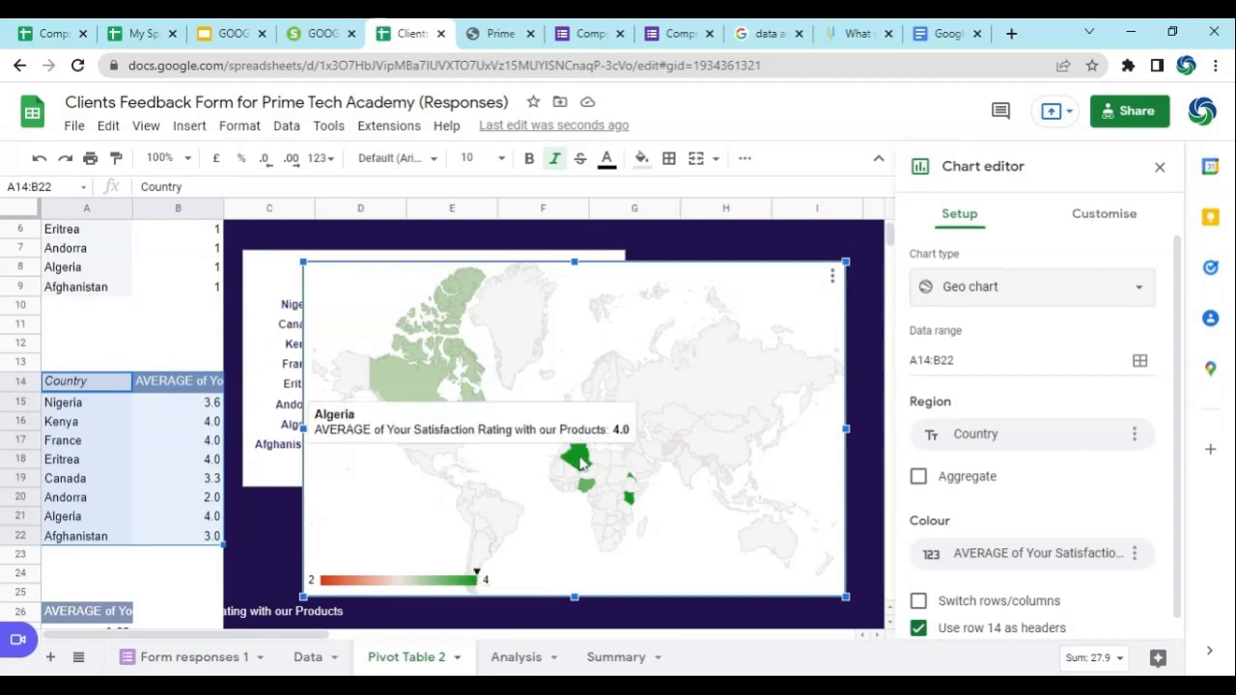
{"action": "mouse_move", "coordinate": [589, 488]}
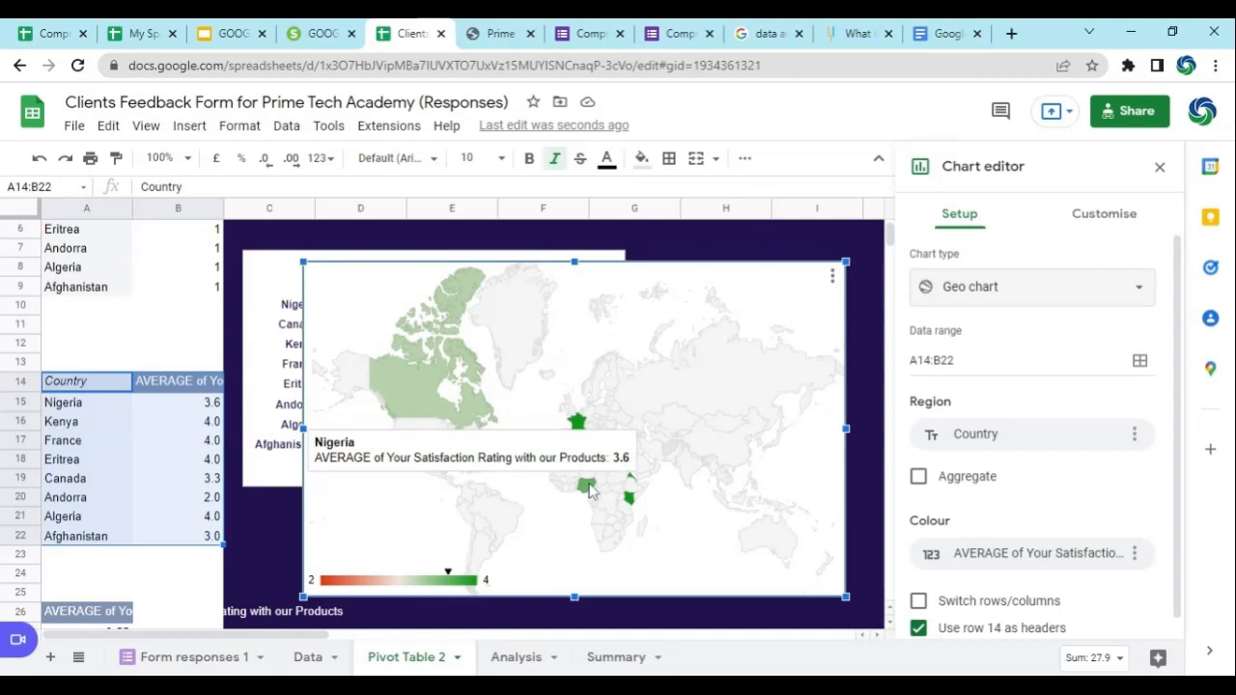
{"action": "mouse_move", "coordinate": [629, 502]}
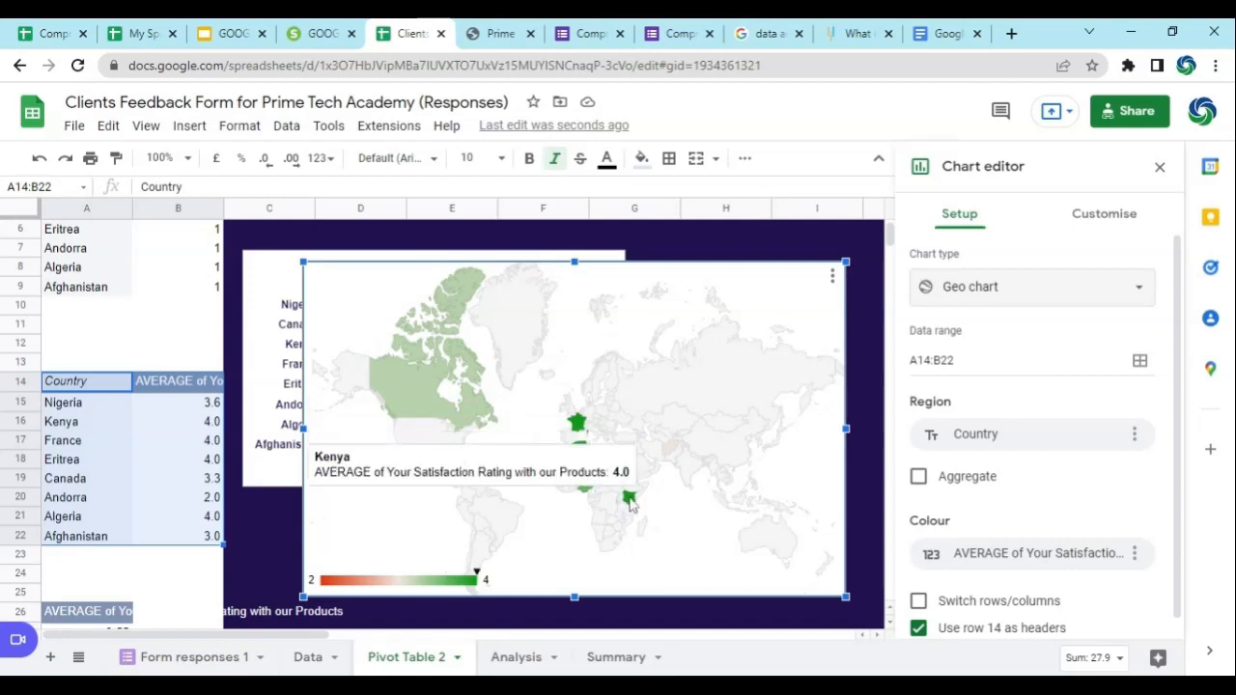
{"action": "mouse_move", "coordinate": [423, 383]}
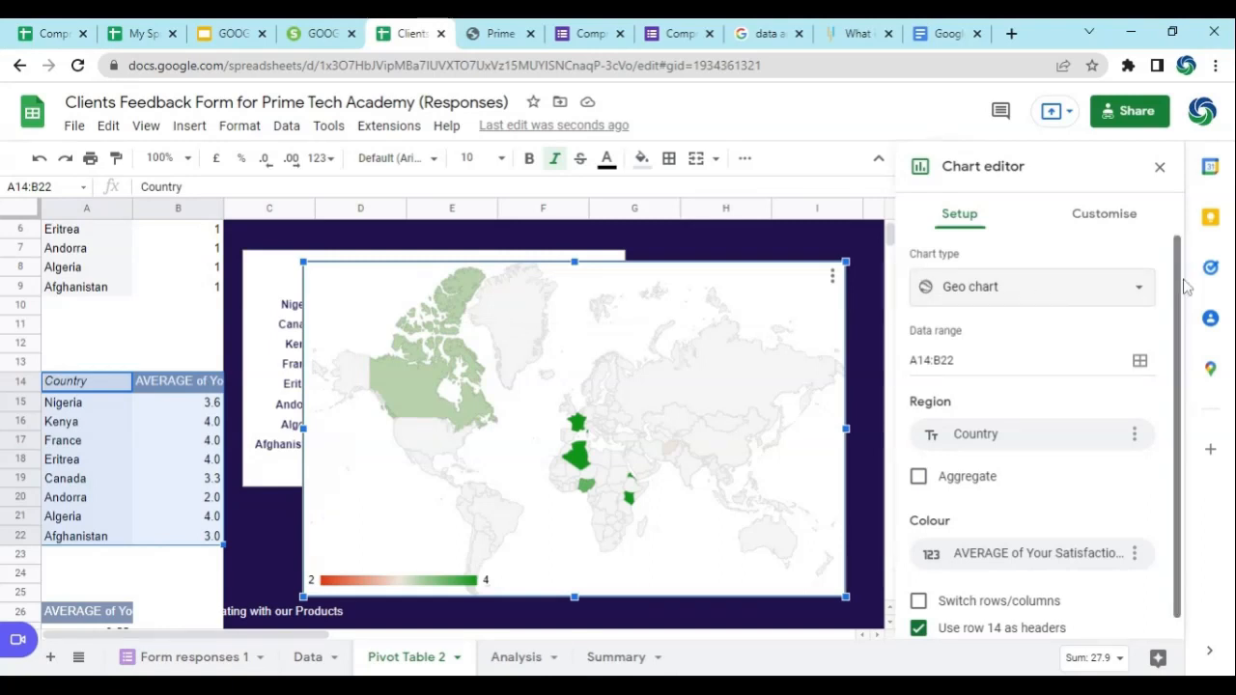
Set the geo chart's minimum value colour to a medium-dark purple.
{"action": "scroll", "coordinate": [1186, 289], "scroll_direction": "down", "scroll_amount": 1}
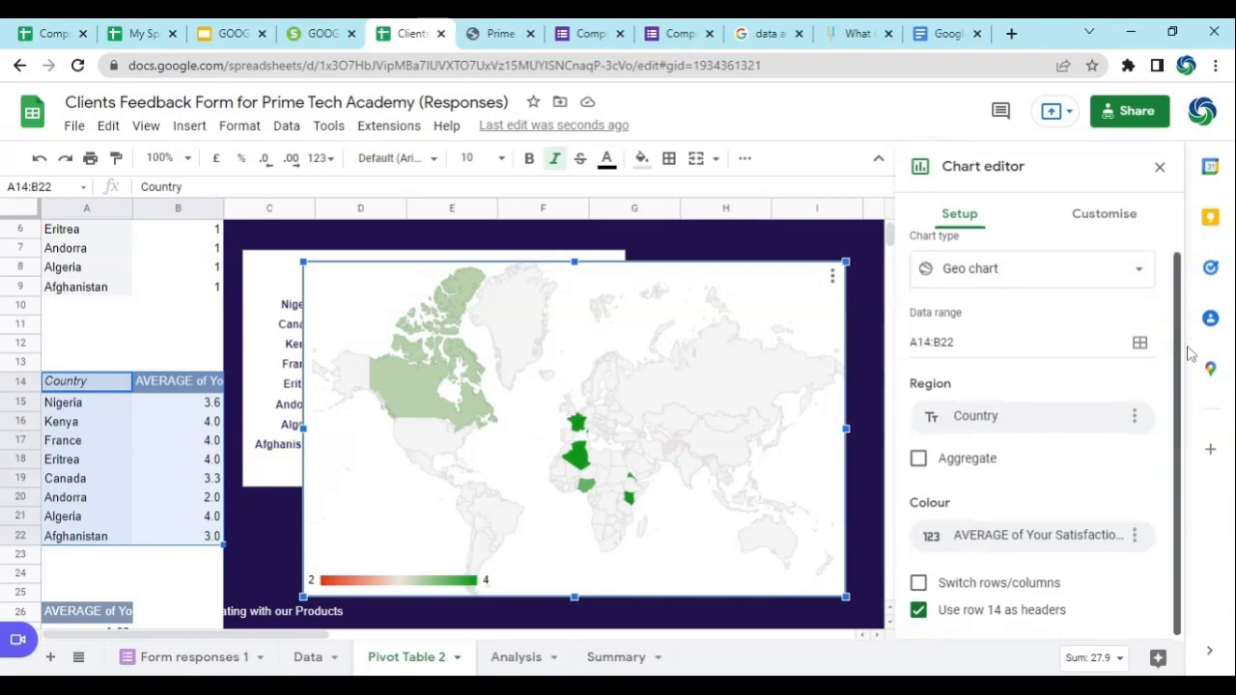
{"action": "left_click", "coordinate": [1109, 218]}
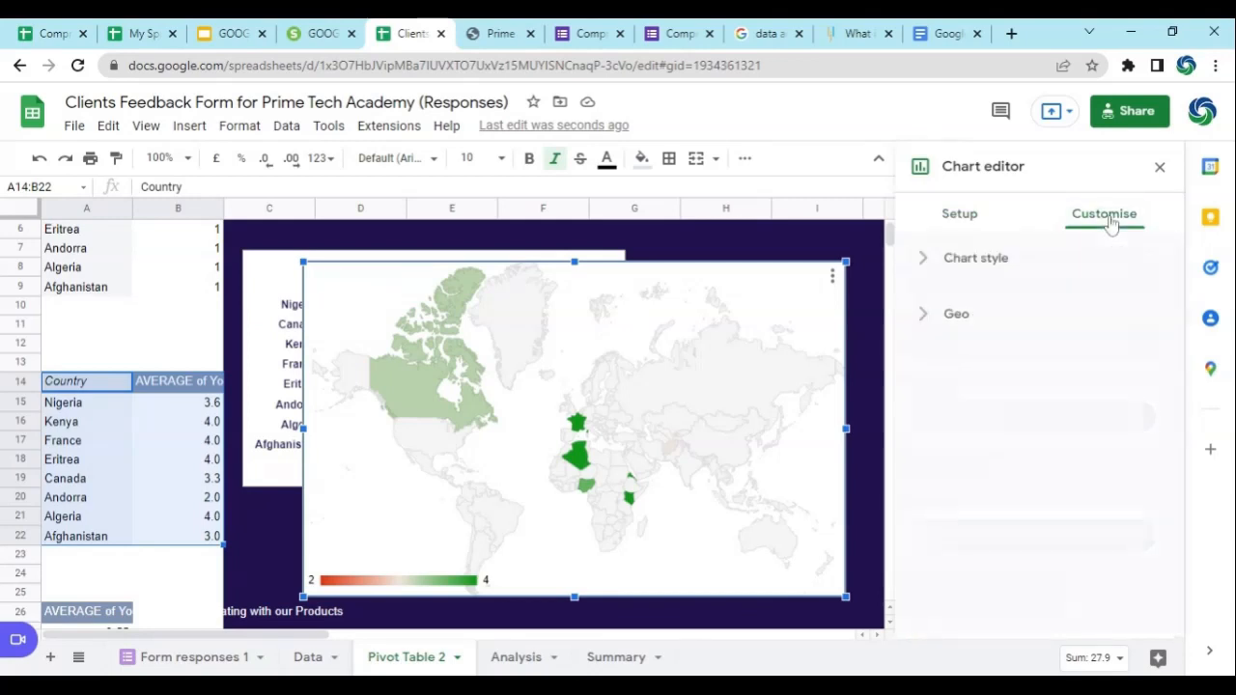
{"action": "left_click", "coordinate": [963, 269]}
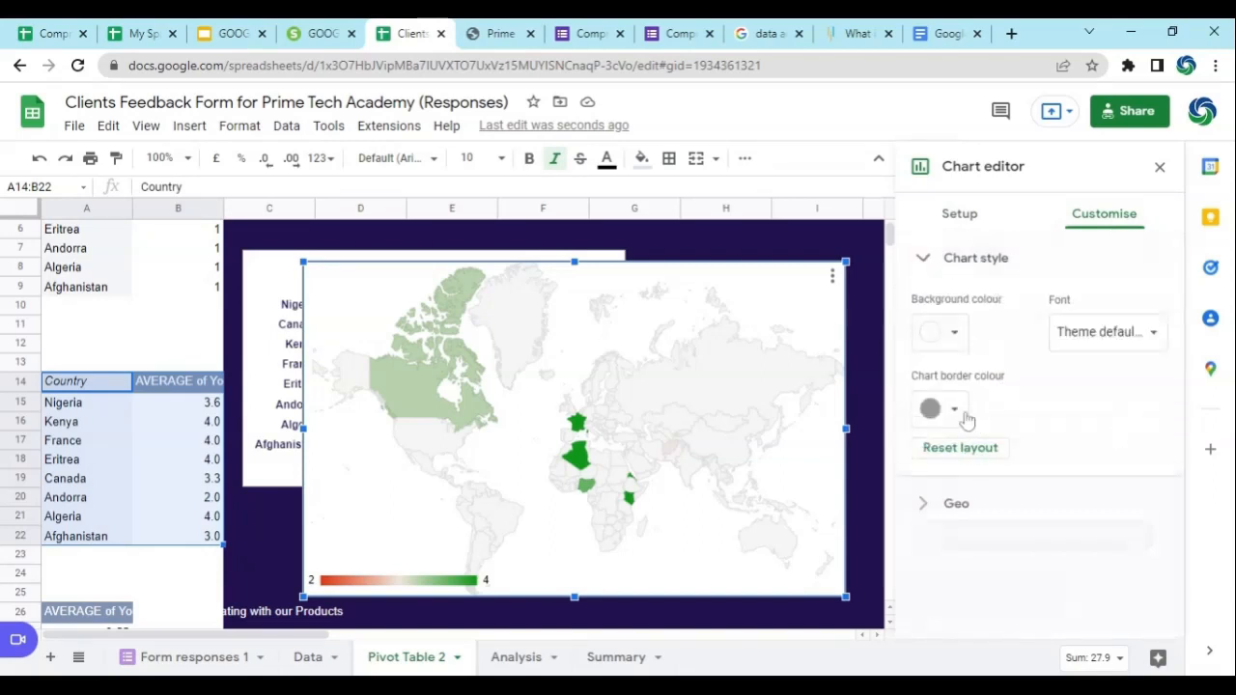
{"action": "left_click", "coordinate": [947, 507]}
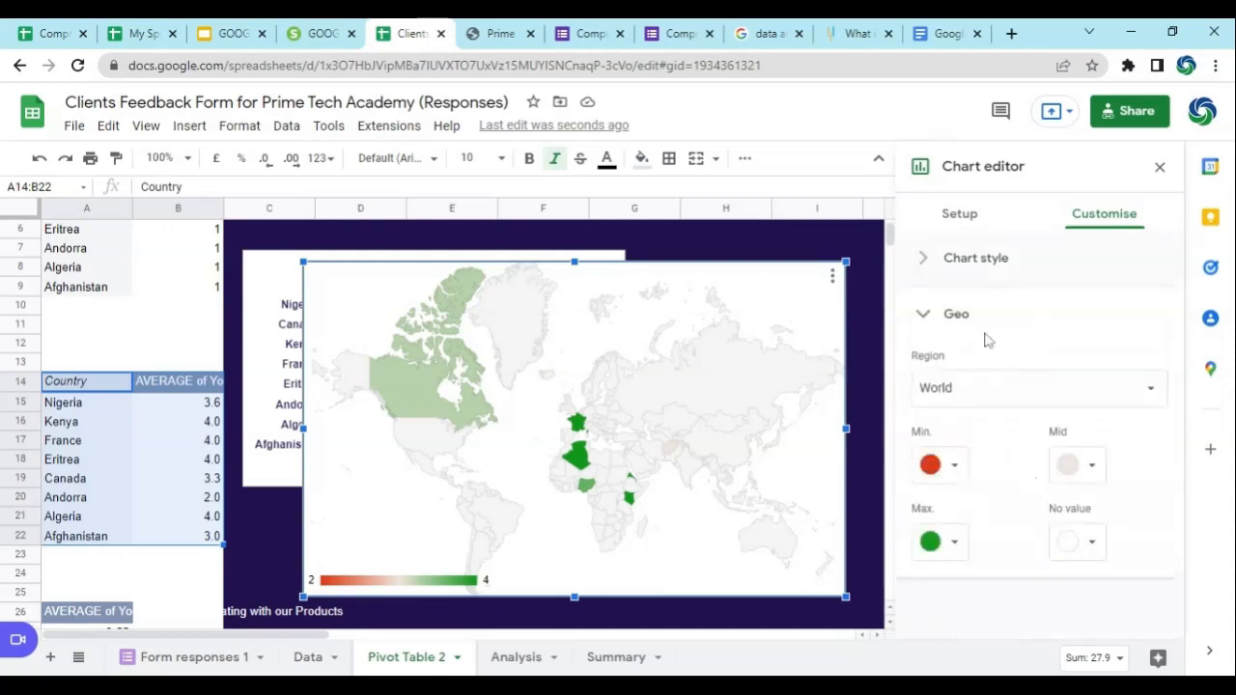
{"action": "left_click", "coordinate": [953, 465]}
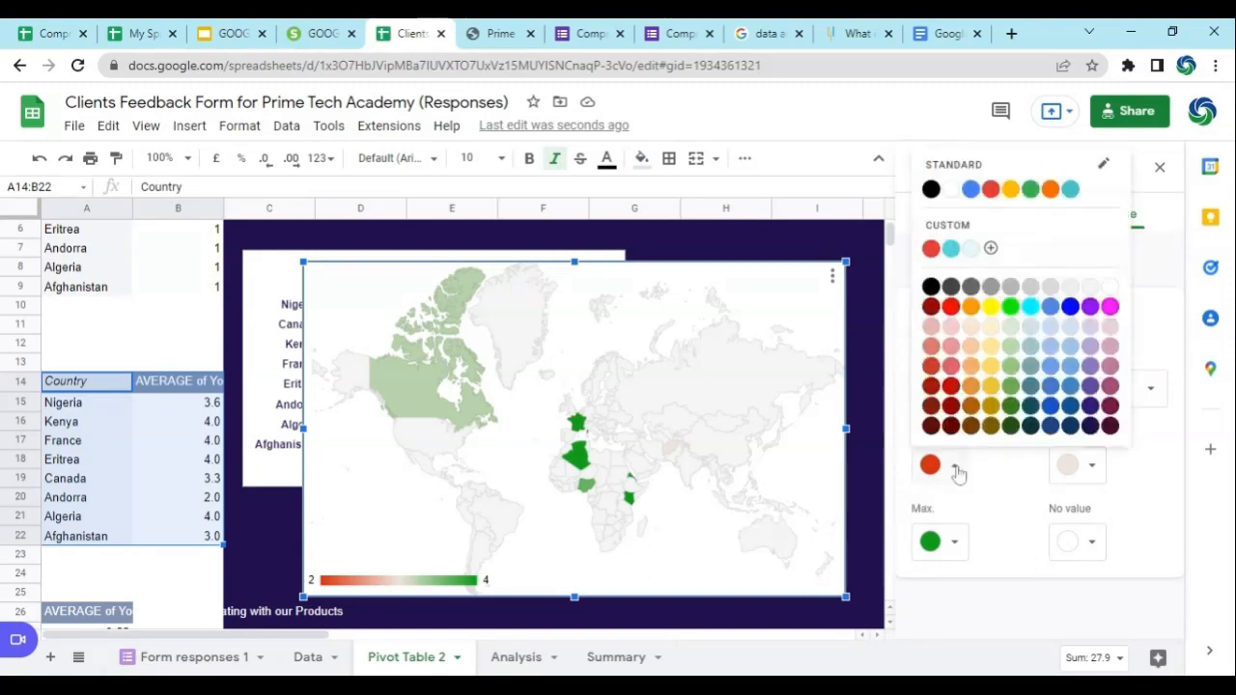
{"action": "left_click", "coordinate": [1086, 334]}
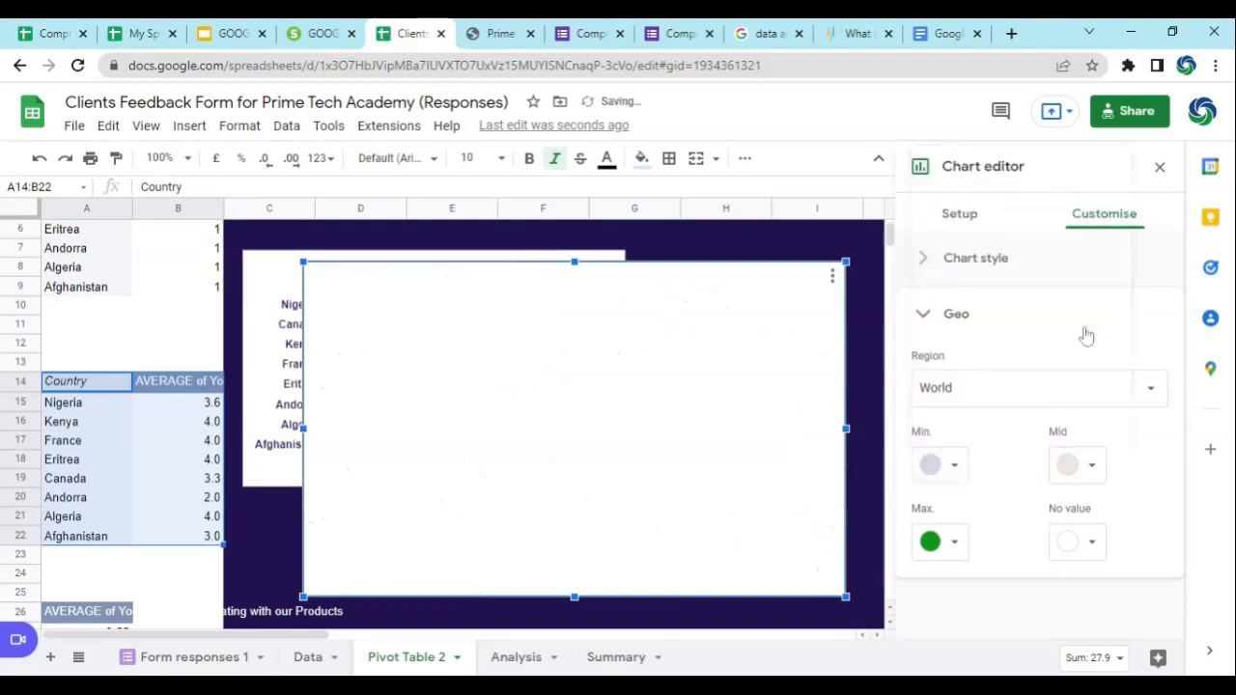
{"action": "left_click", "coordinate": [956, 468]}
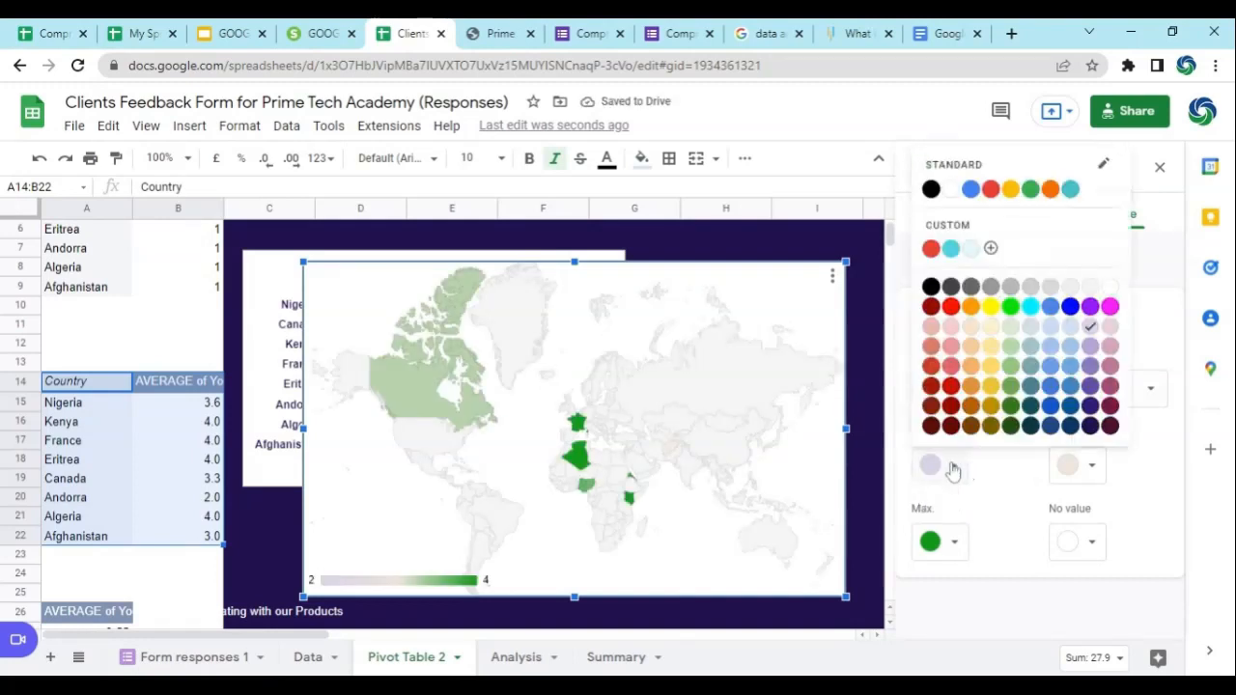
{"action": "left_click", "coordinate": [1091, 385]}
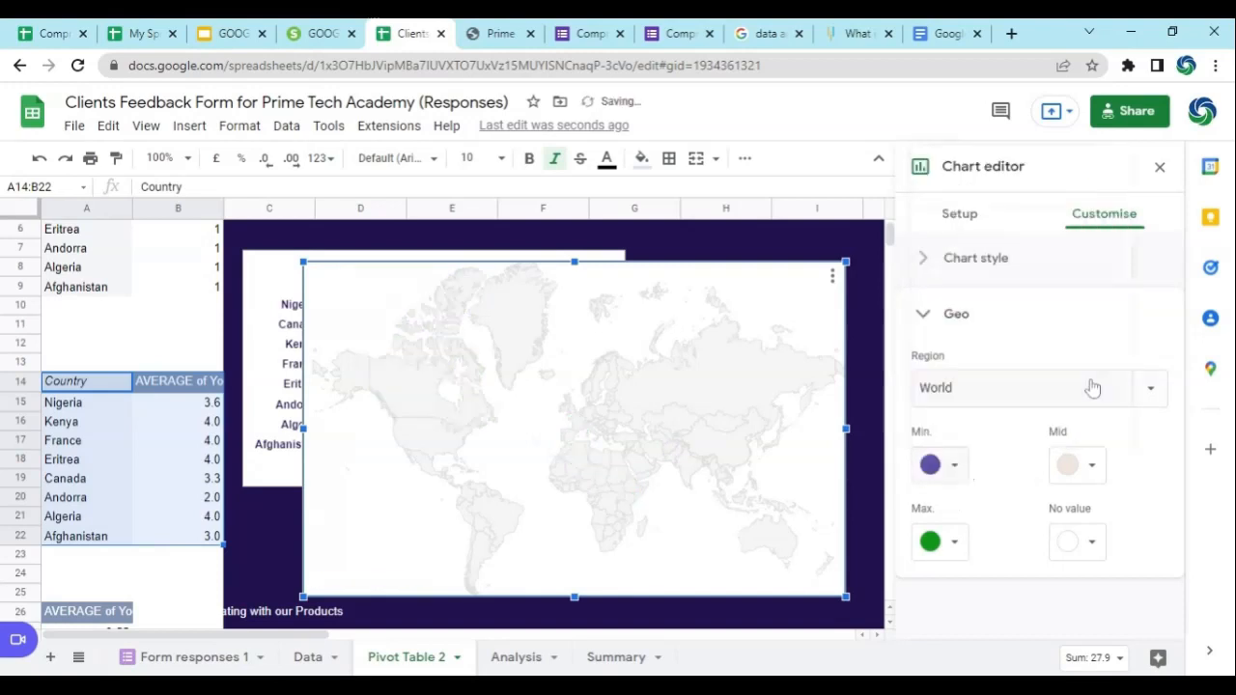
Set the geo chart's maximum value colour to the darkest purple and its mid colour to the same purple as the minimum.
{"action": "left_click", "coordinate": [955, 545]}
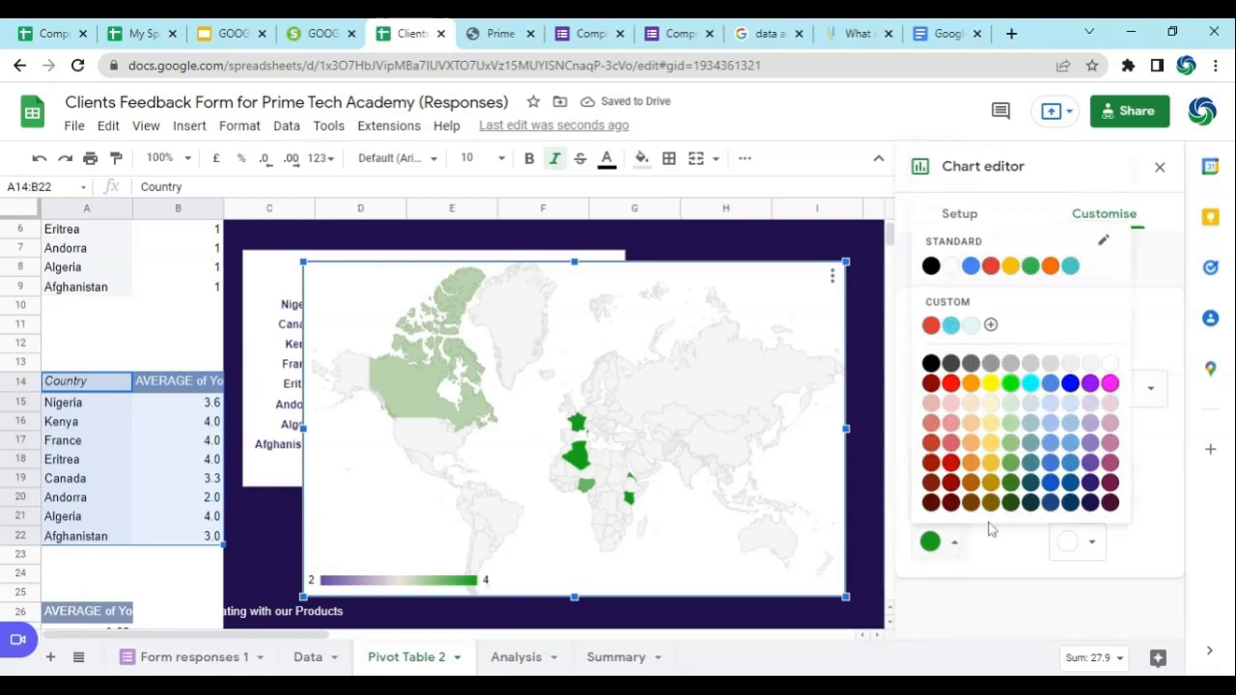
{"action": "left_click", "coordinate": [1087, 504]}
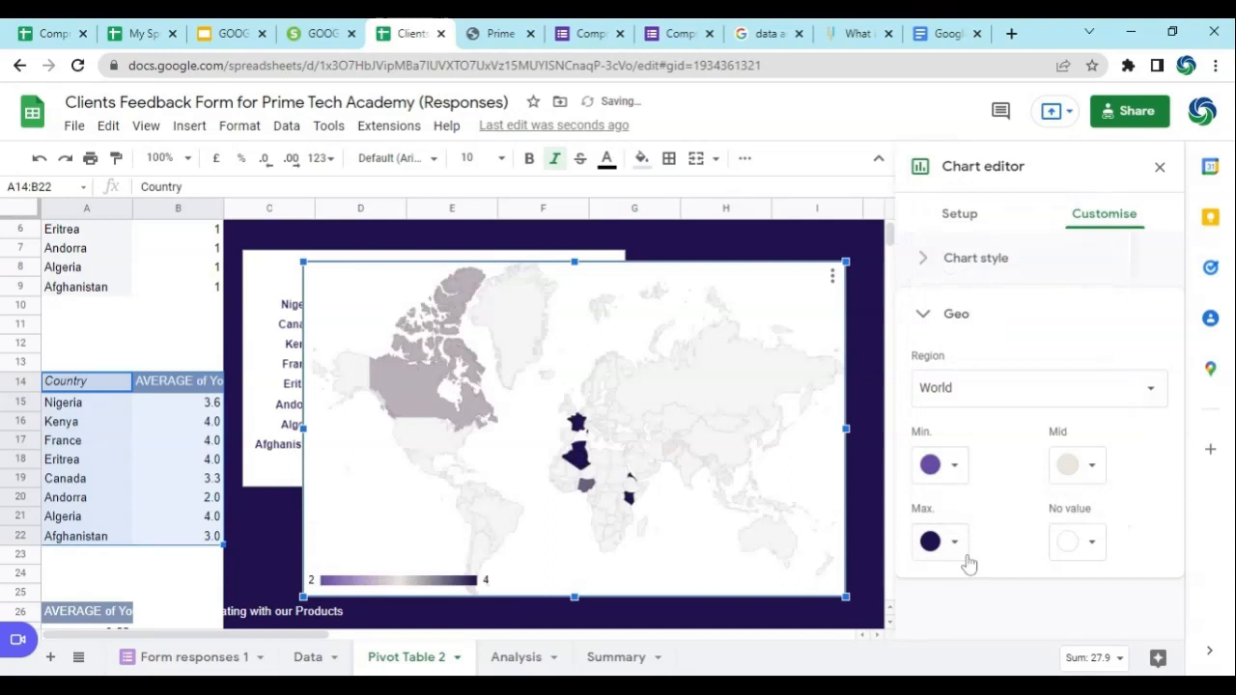
{"action": "left_click", "coordinate": [1091, 469]}
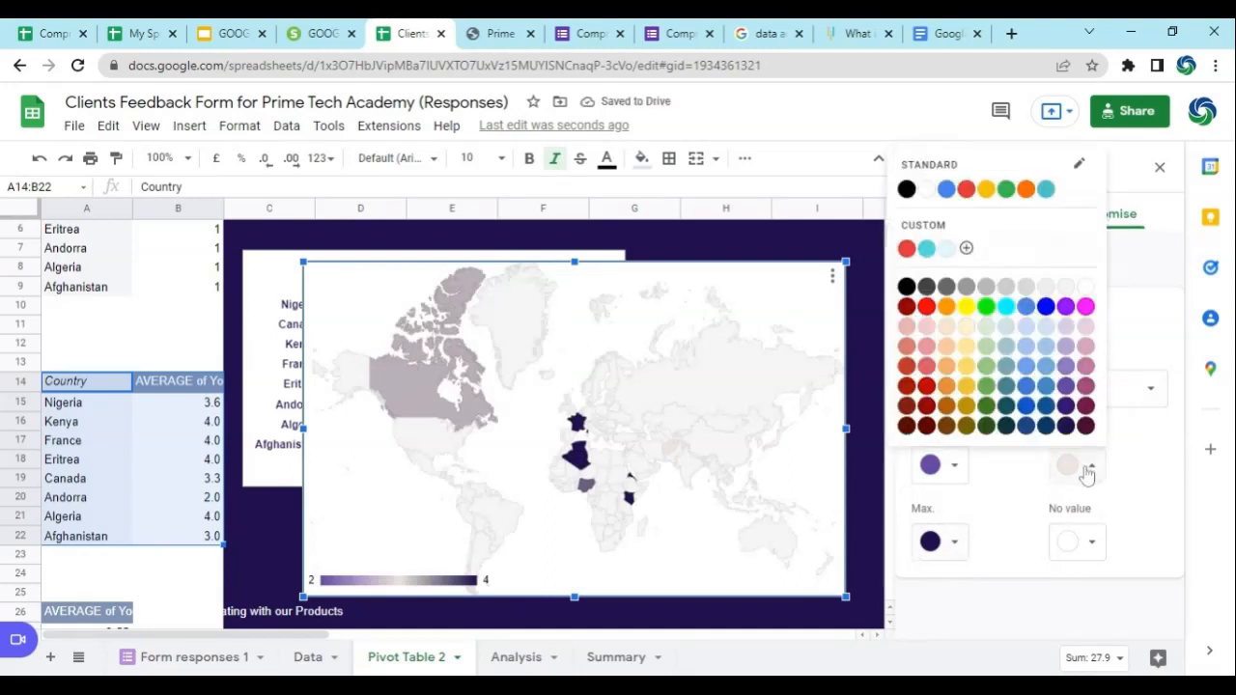
{"action": "left_click", "coordinate": [1068, 387]}
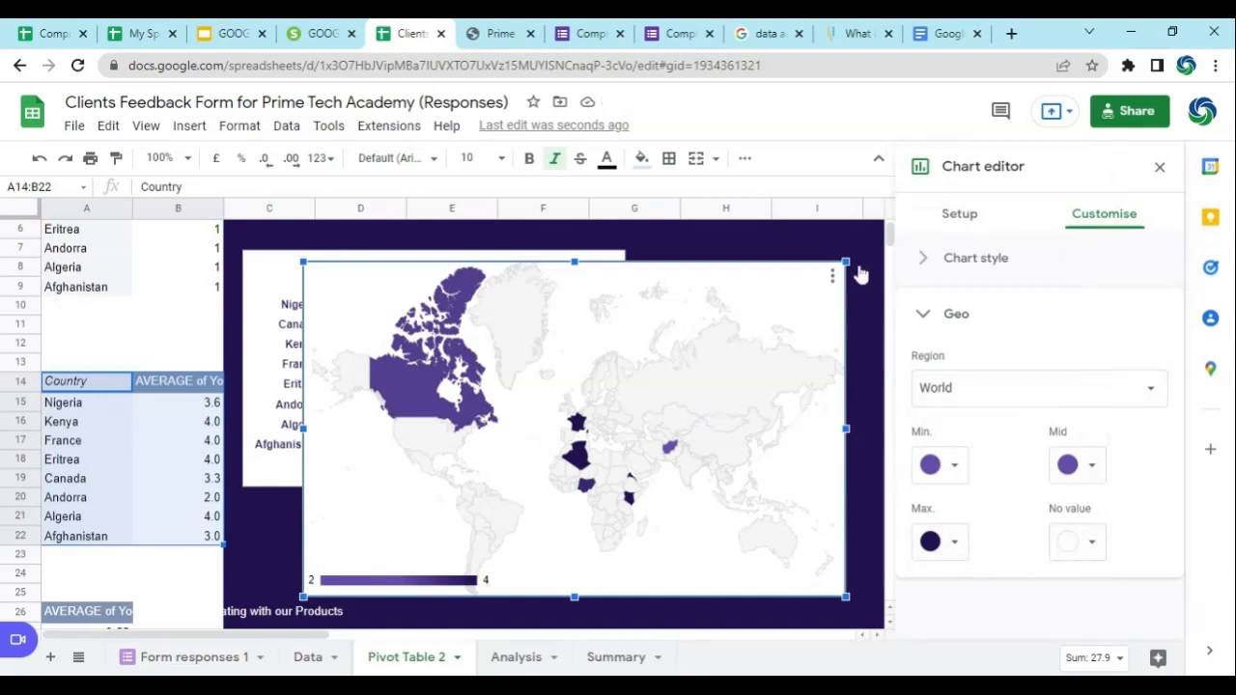
Shrink the geo chart to roughly the size of the Country Count chart and finish editing it.
{"action": "left_click_drag", "start_coordinate": [846, 260], "coordinate": [722, 340]}
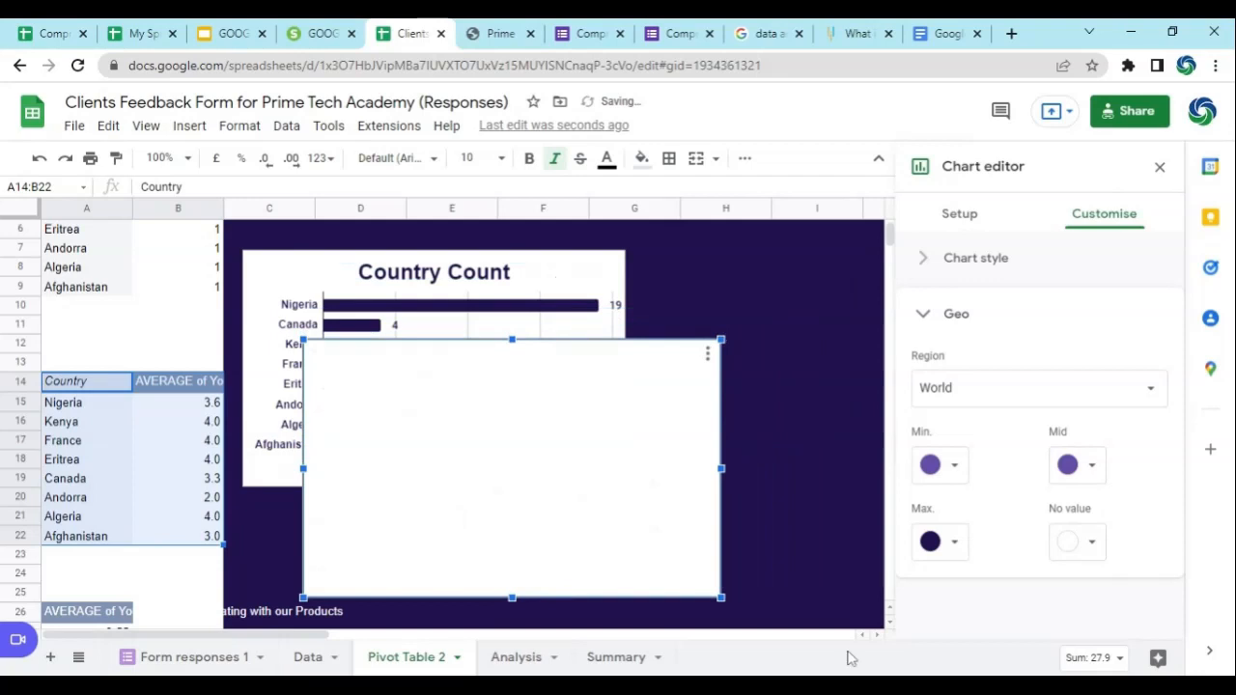
{"action": "left_click", "coordinate": [1162, 168]}
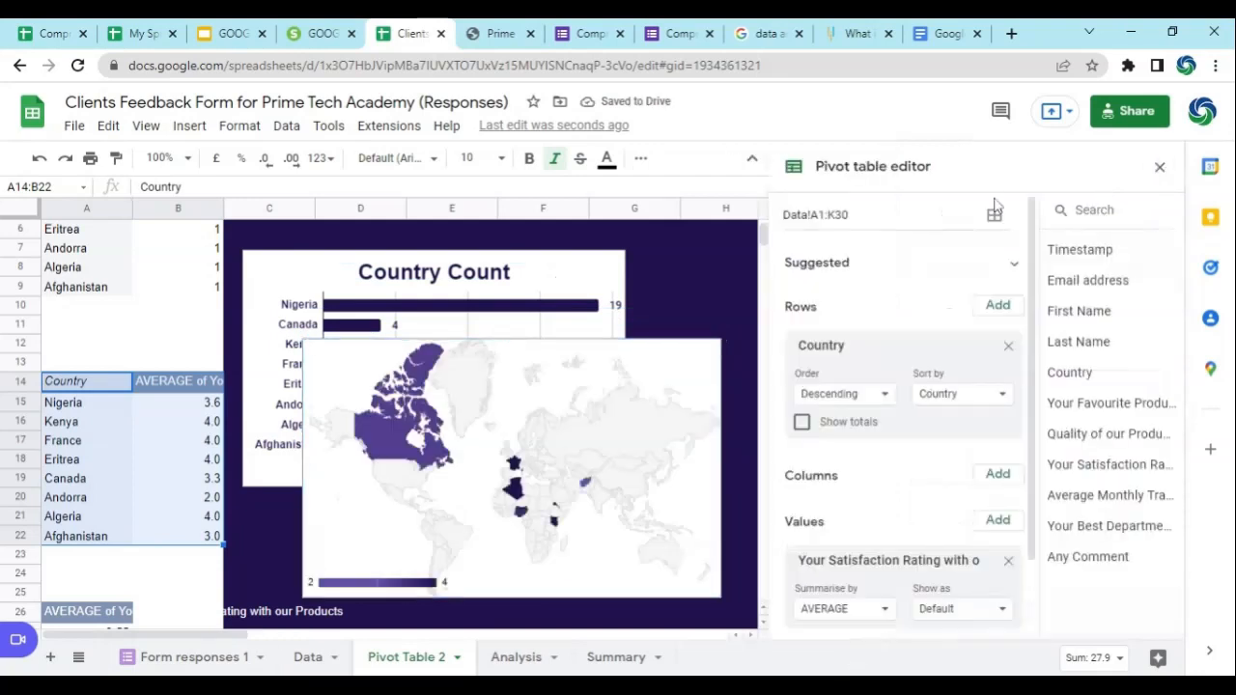
Place the geo chart beside the Country Count chart with their top edges aligned, and resize it to the same height and width.
{"action": "left_click", "coordinate": [1161, 169]}
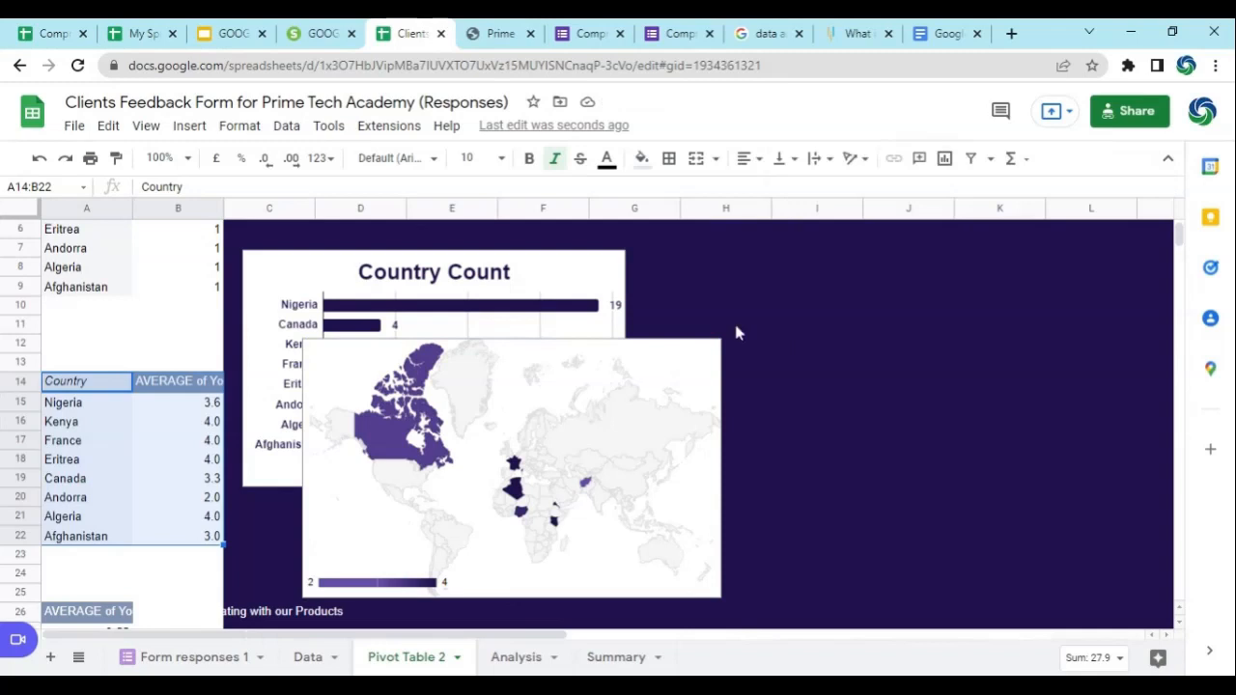
{"action": "left_click", "coordinate": [564, 355]}
{"action": "left_click_drag", "start_coordinate": [560, 355], "coordinate": [962, 265]}
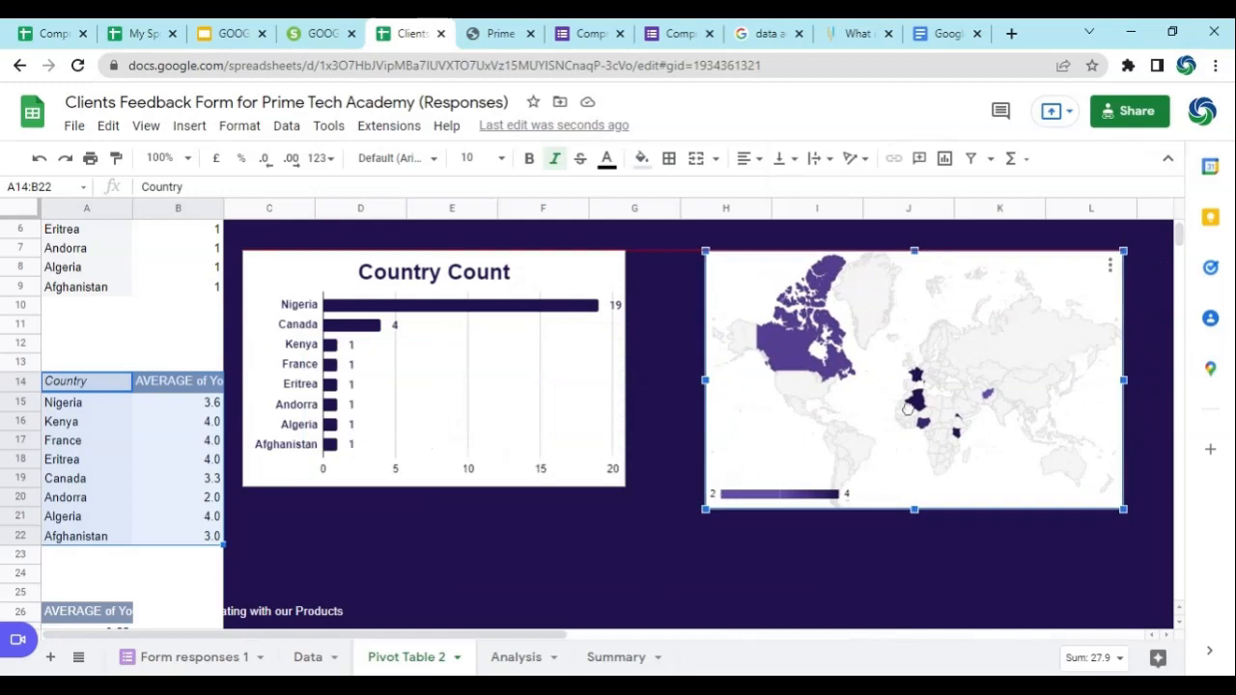
{"action": "left_click_drag", "start_coordinate": [908, 408], "coordinate": [910, 404]}
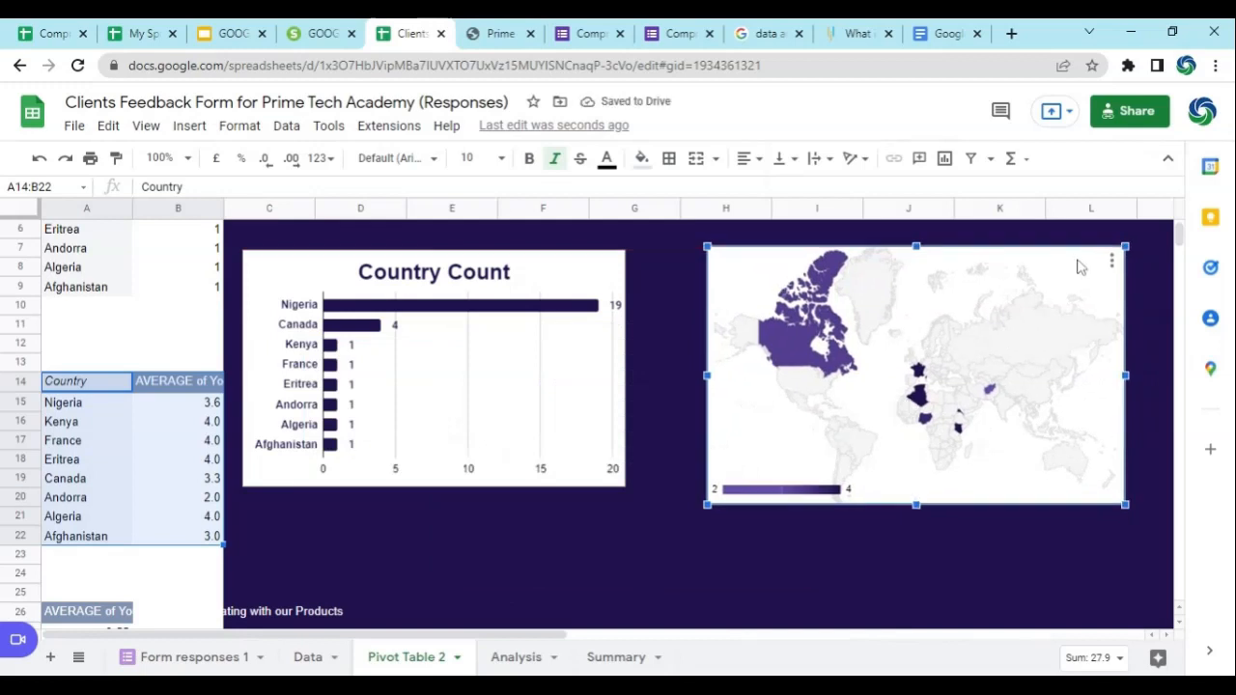
{"action": "left_click_drag", "start_coordinate": [1078, 254], "coordinate": [1070, 257]}
{"action": "left_click_drag", "start_coordinate": [910, 509], "coordinate": [912, 487]}
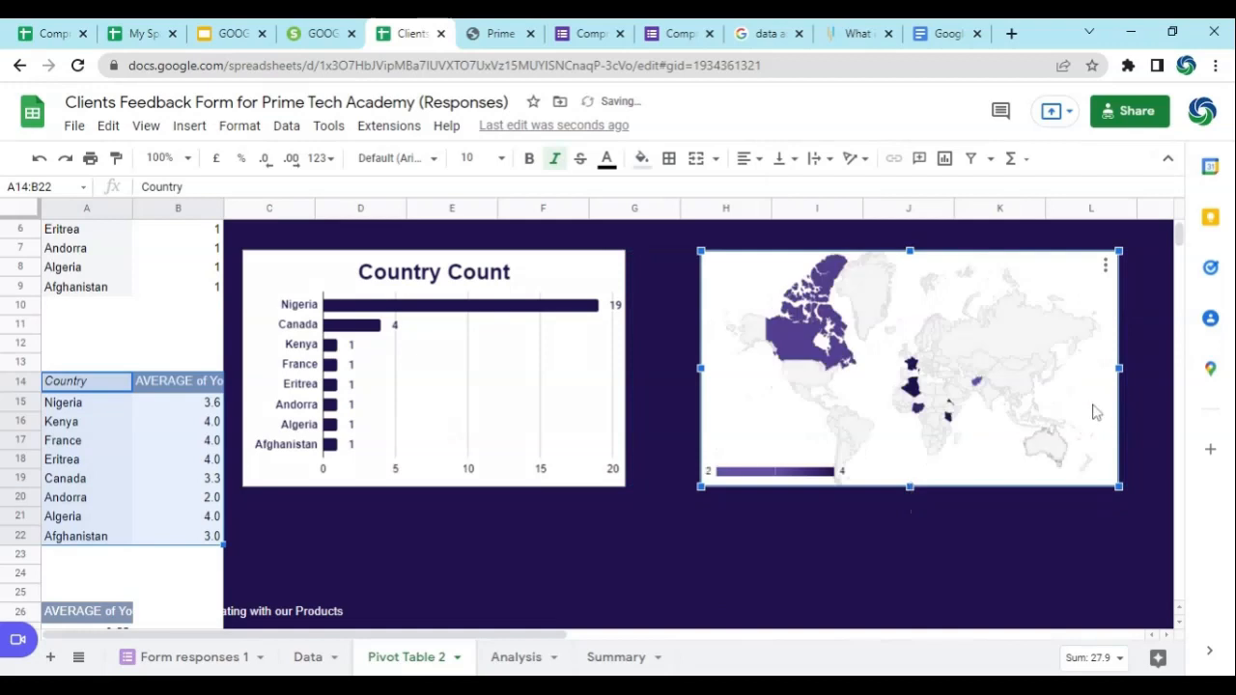
{"action": "left_click_drag", "start_coordinate": [1119, 370], "coordinate": [1082, 369]}
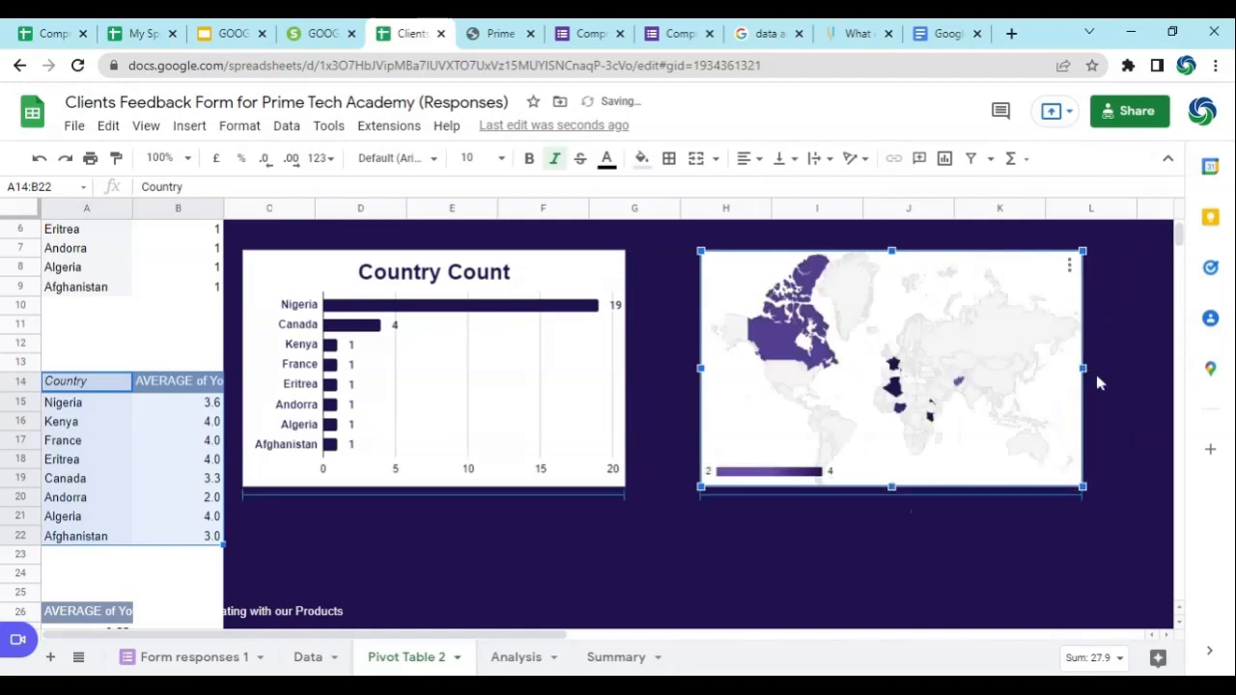
Insert a chart from the average satisfaction rating pivot table in A26:A27 and change it to a Scorecard chart.
{"action": "scroll", "coordinate": [114, 480], "scroll_direction": "down", "scroll_amount": 2}
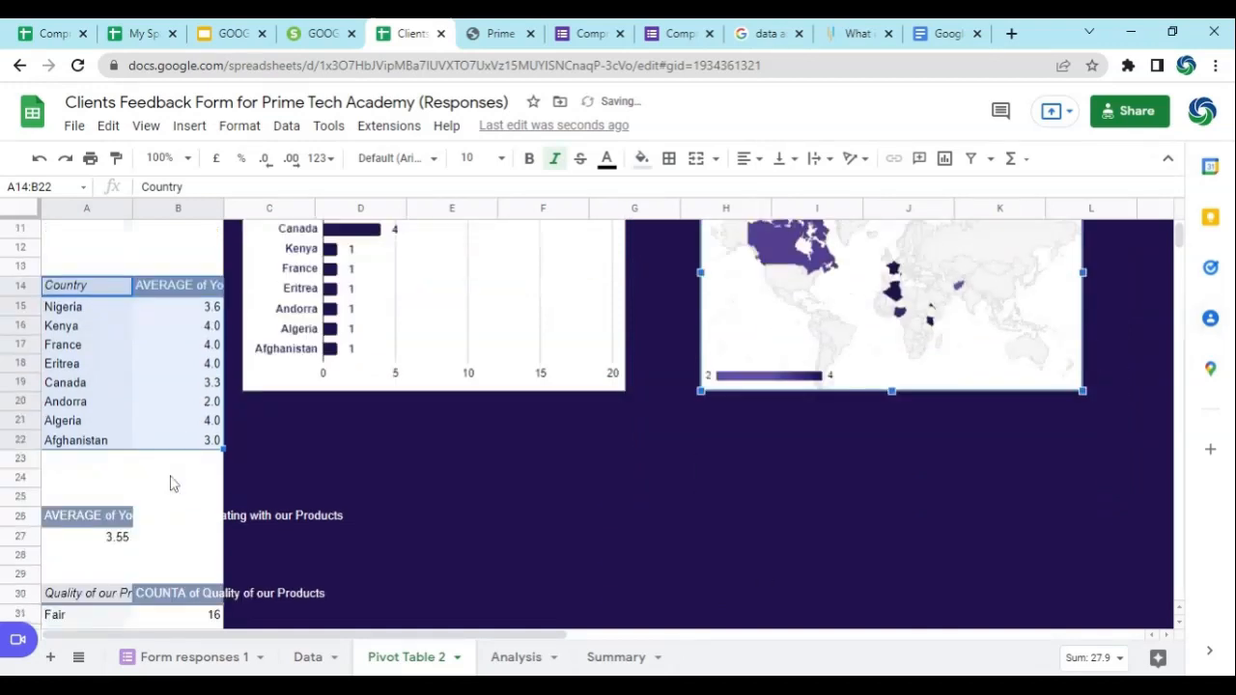
{"action": "left_click", "coordinate": [72, 523]}
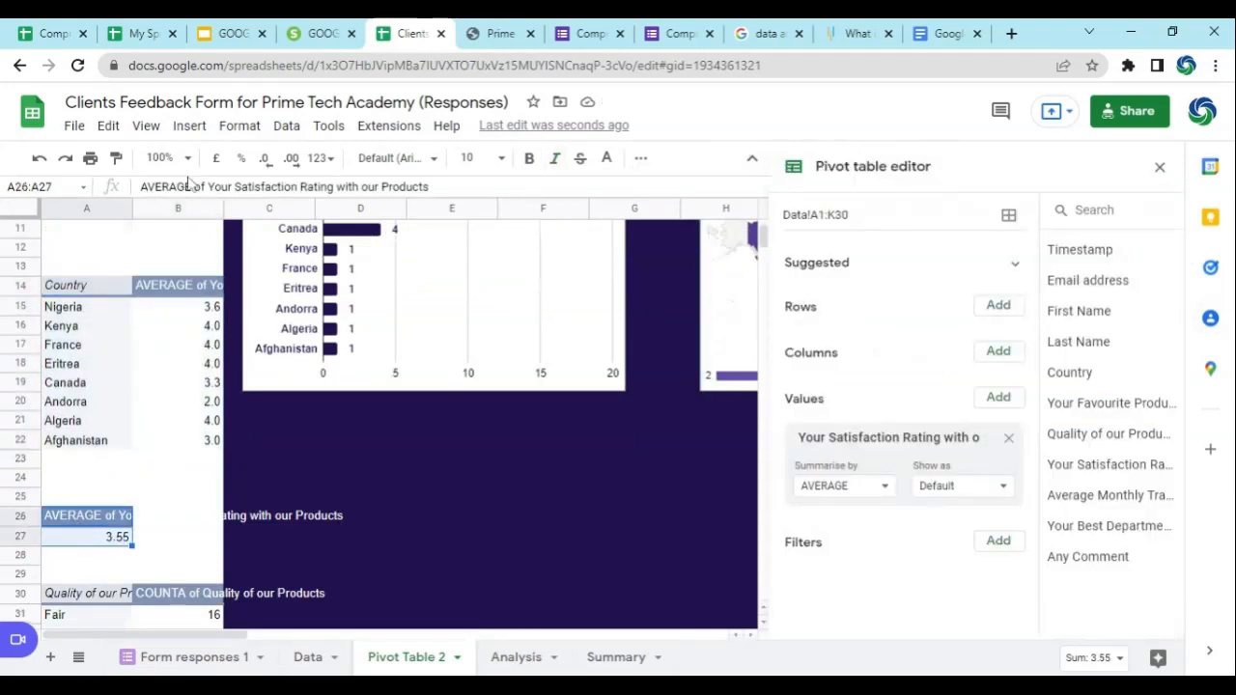
{"action": "left_click", "coordinate": [206, 128]}
{"action": "left_click", "coordinate": [267, 295]}
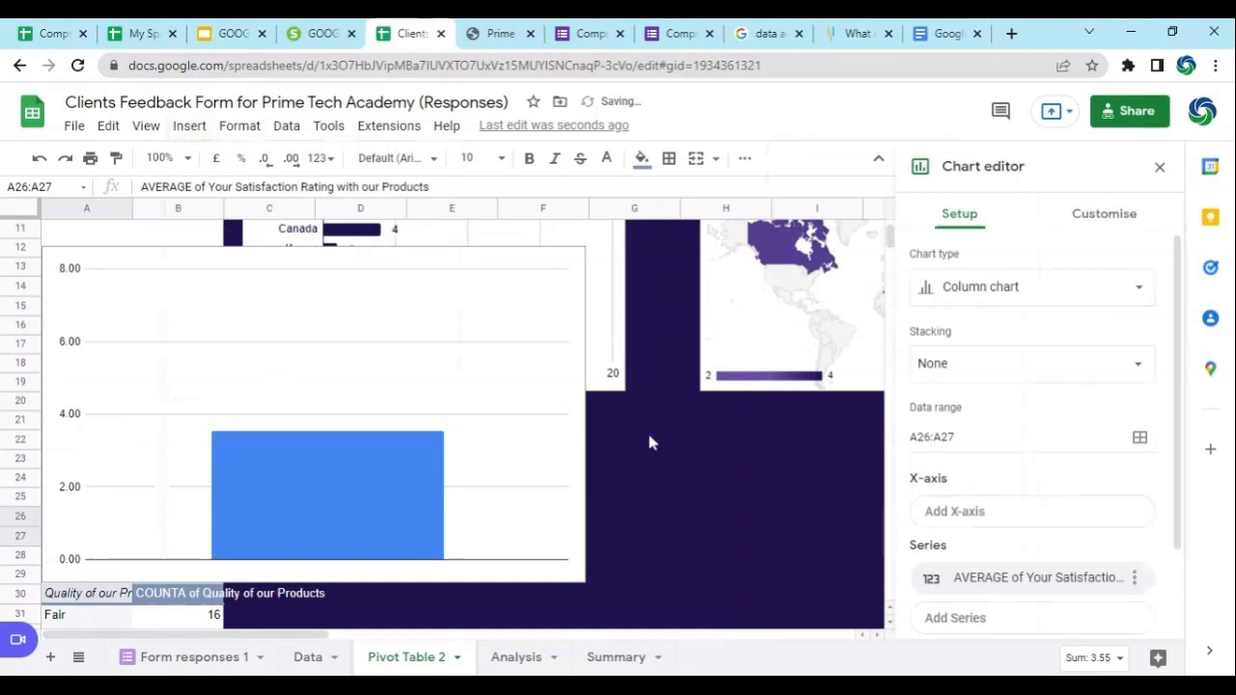
{"action": "left_click", "coordinate": [1142, 285]}
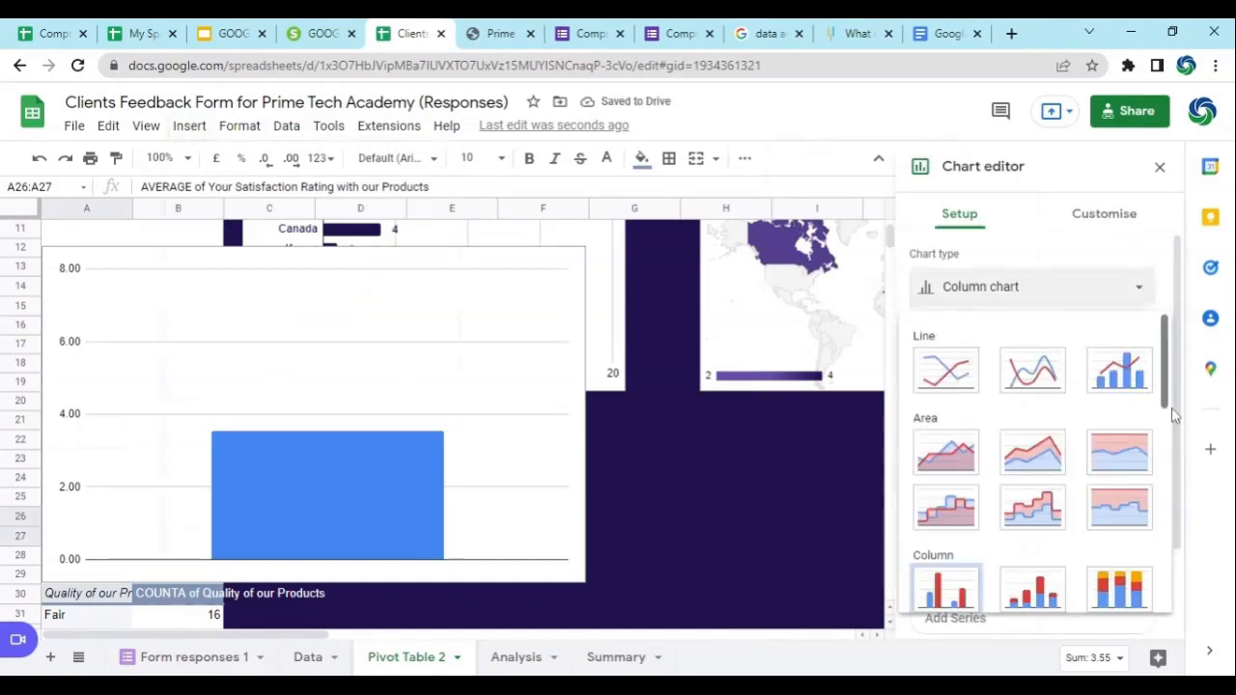
{"action": "left_click_drag", "start_coordinate": [1171, 415], "coordinate": [1167, 592]}
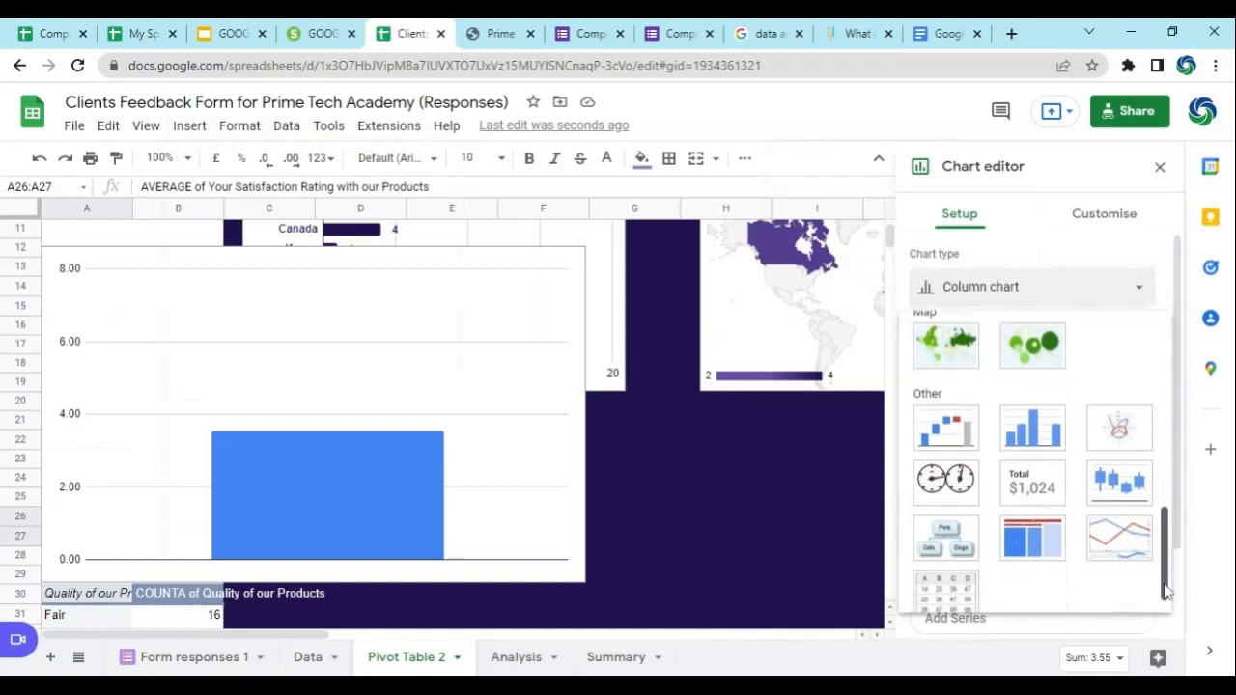
{"action": "left_click", "coordinate": [1028, 493]}
Shrink the scorecard to about half its width and height and move it onto the dashboard background below and between the two charts.
{"action": "left_click", "coordinate": [432, 475]}
{"action": "left_click_drag", "start_coordinate": [585, 582], "coordinate": [327, 422]}
{"action": "left_click_drag", "start_coordinate": [190, 325], "coordinate": [659, 471]}
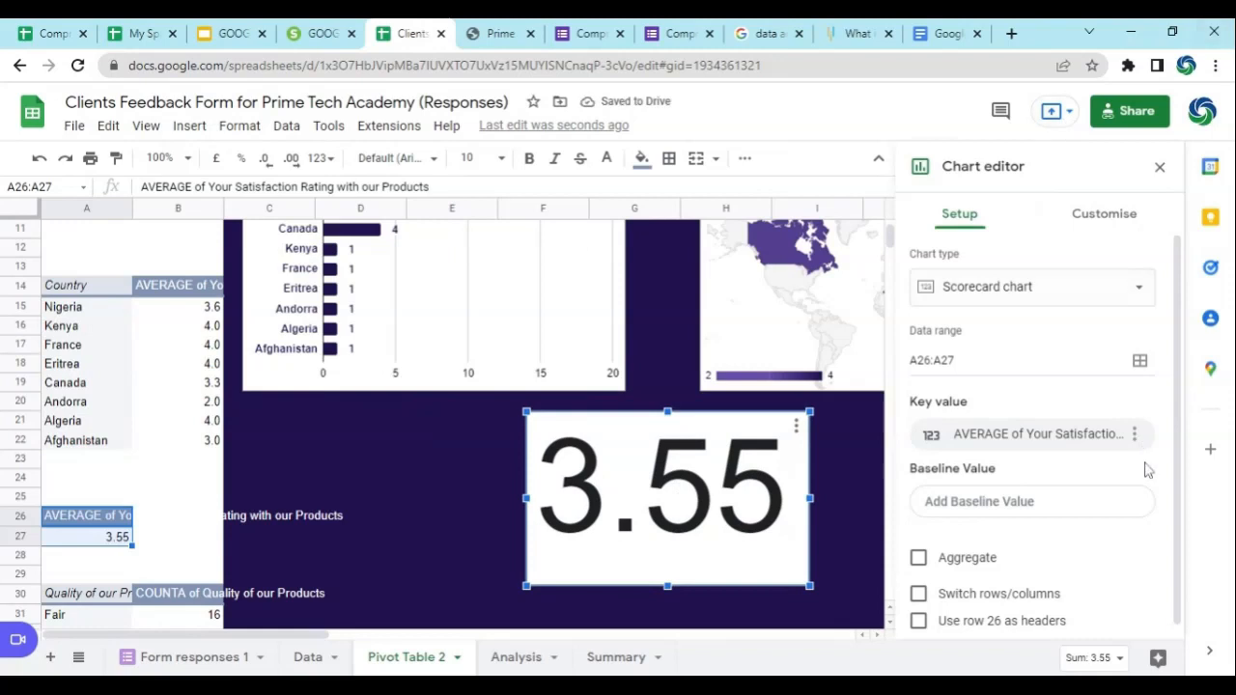
Set the scorecard's key value to the darkest purple and centre it within a slightly smaller chart.
{"action": "scroll", "coordinate": [1180, 367], "scroll_direction": "down", "scroll_amount": 1}
{"action": "left_click", "coordinate": [1129, 220]}
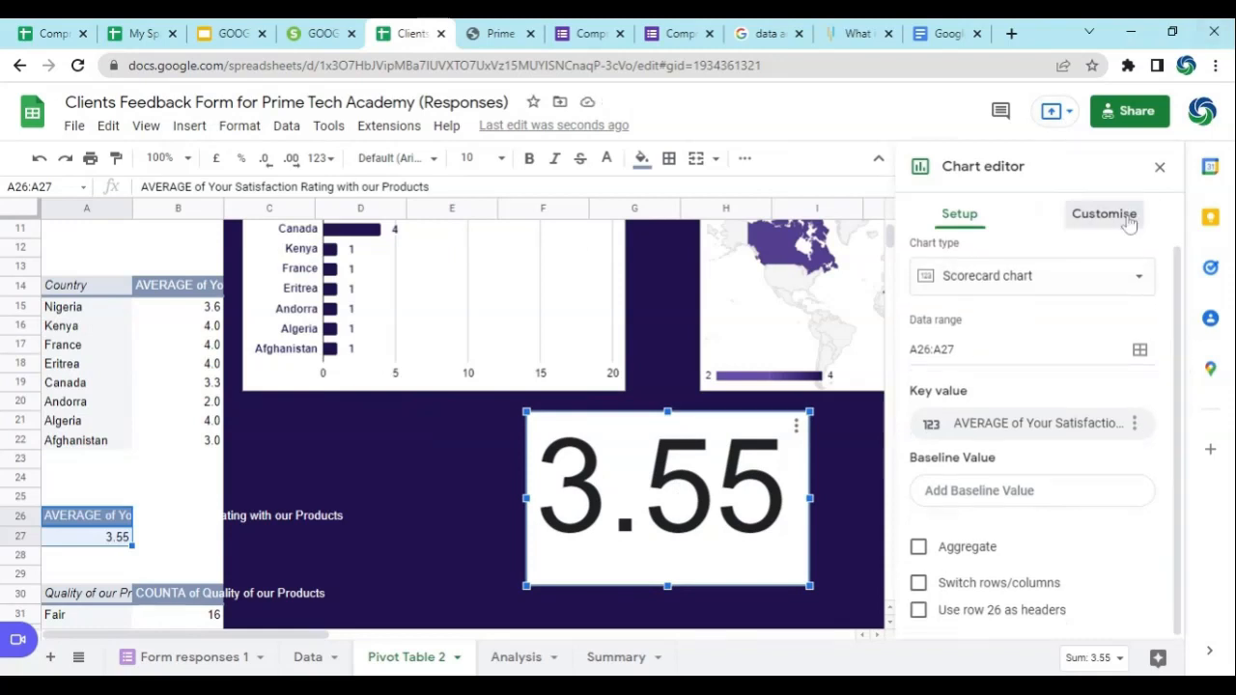
{"action": "left_click", "coordinate": [1001, 268]}
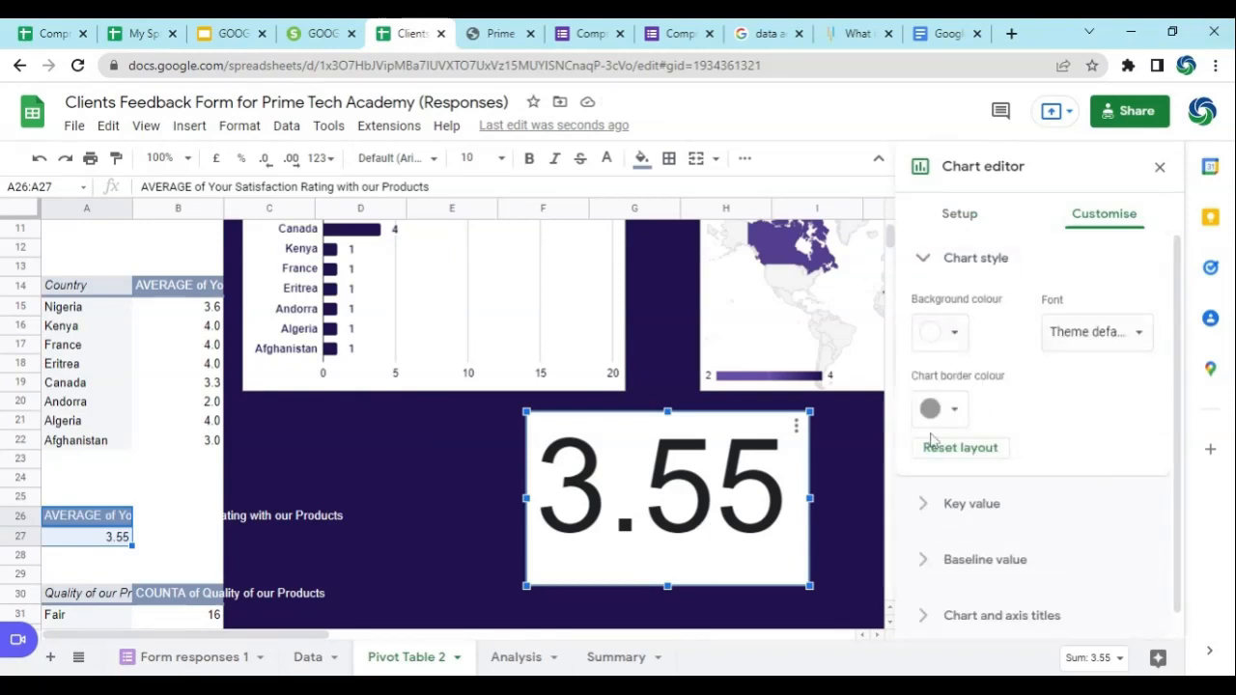
{"action": "left_click", "coordinate": [1001, 512]}
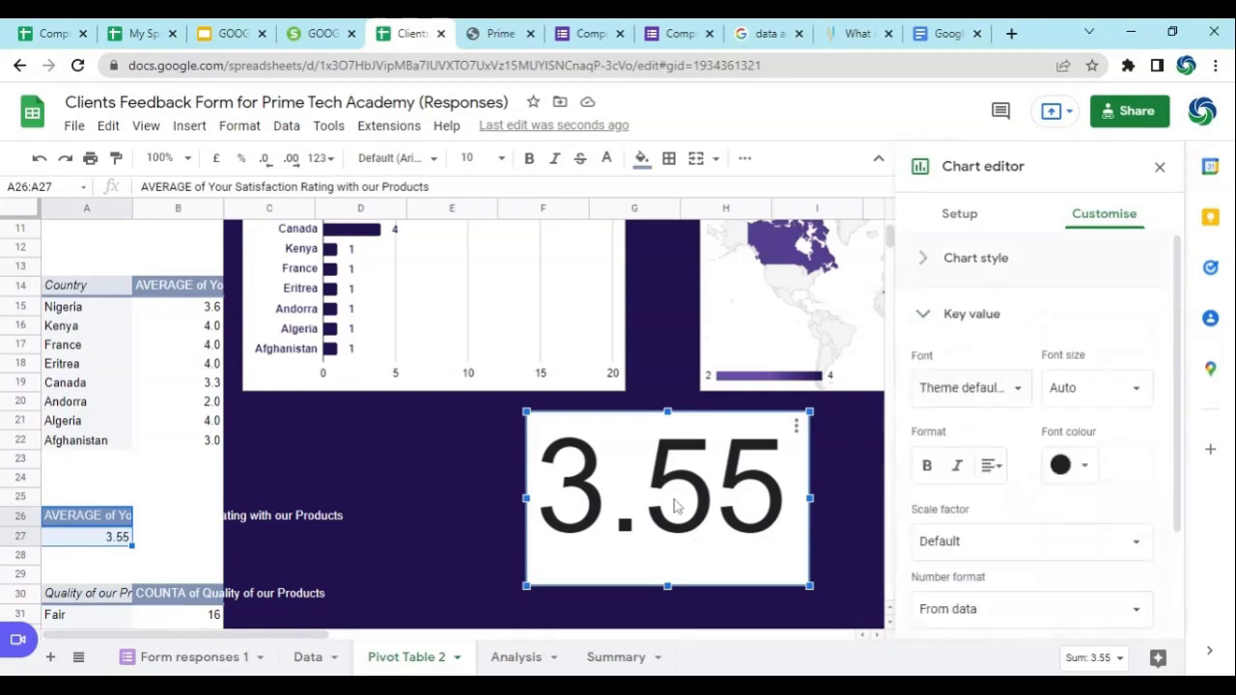
{"action": "left_click", "coordinate": [1081, 474]}
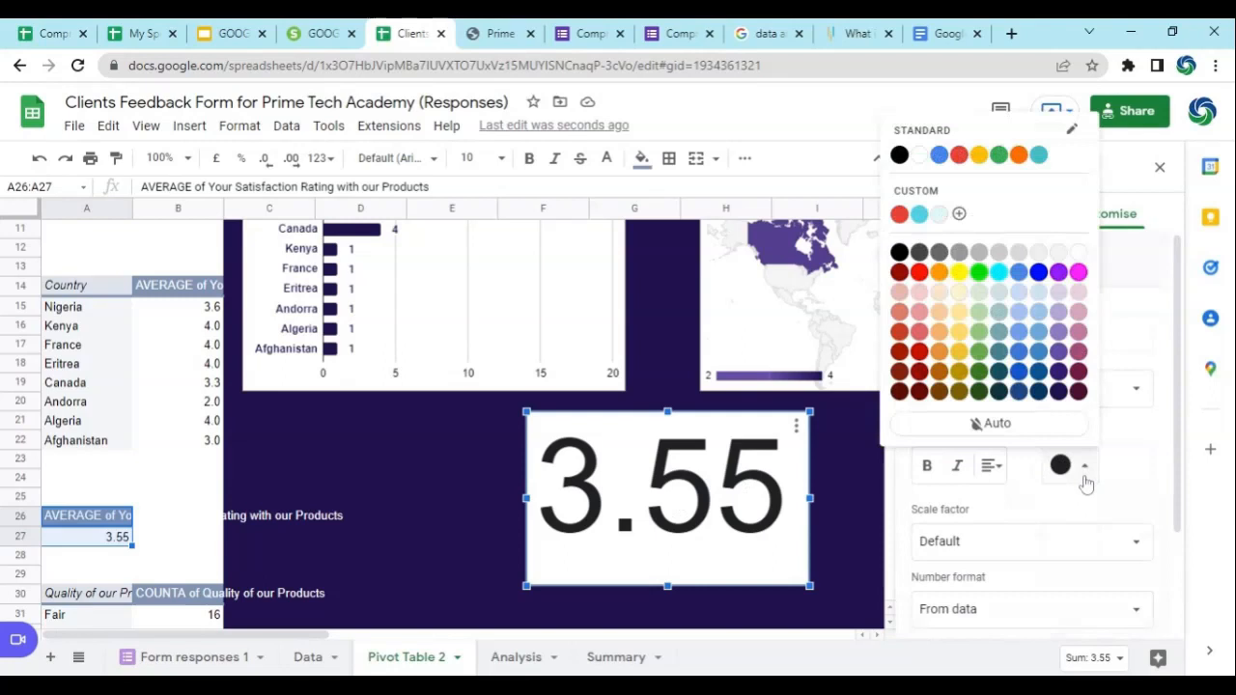
{"action": "left_click", "coordinate": [1059, 392]}
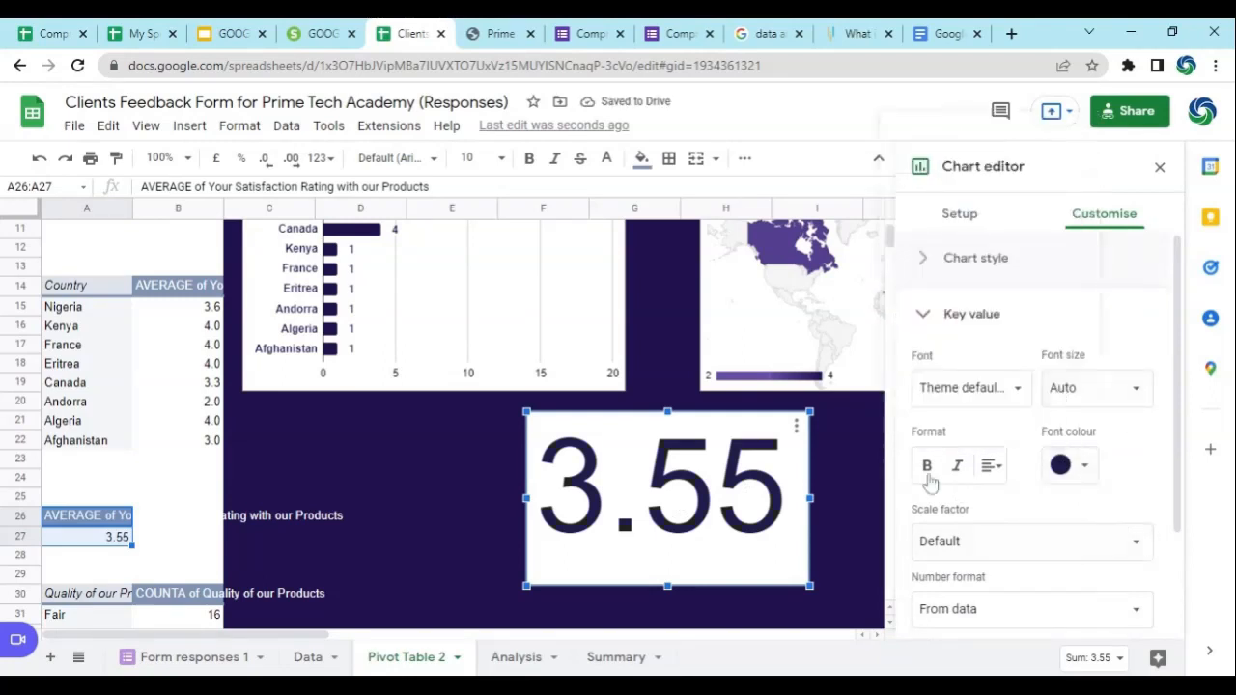
{"action": "left_click_drag", "start_coordinate": [812, 588], "coordinate": [791, 574]}
{"action": "left_click", "coordinate": [999, 471]}
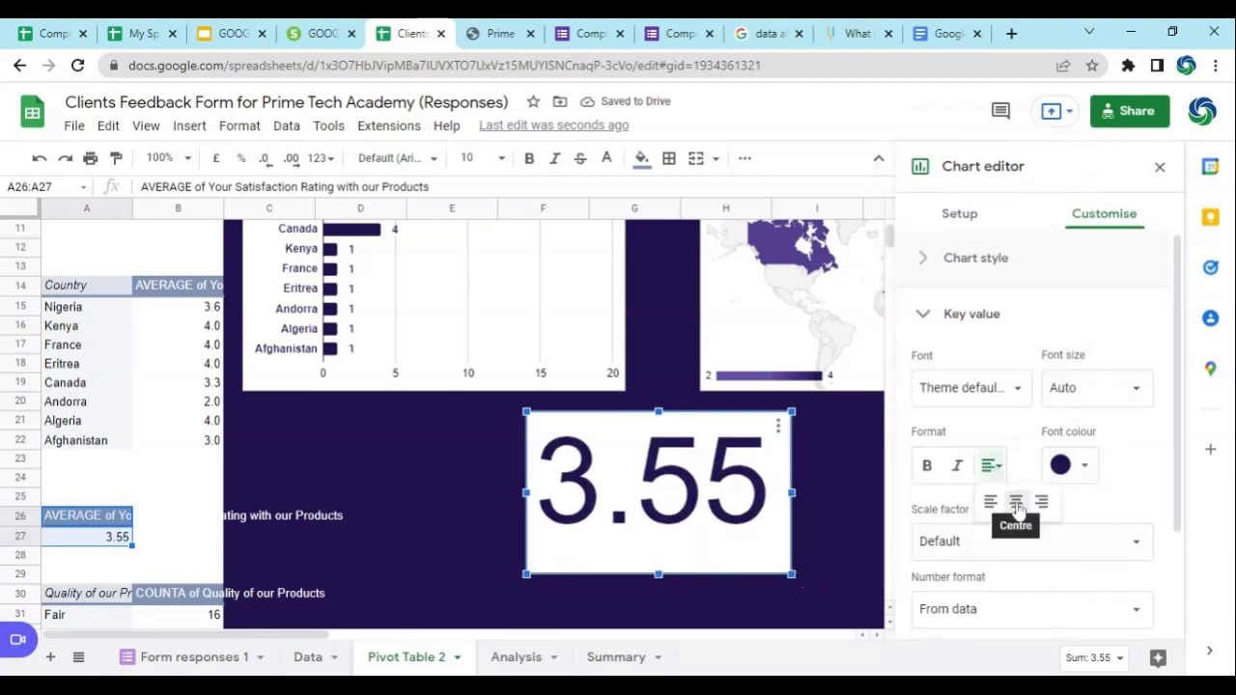
{"action": "left_click", "coordinate": [1016, 502]}
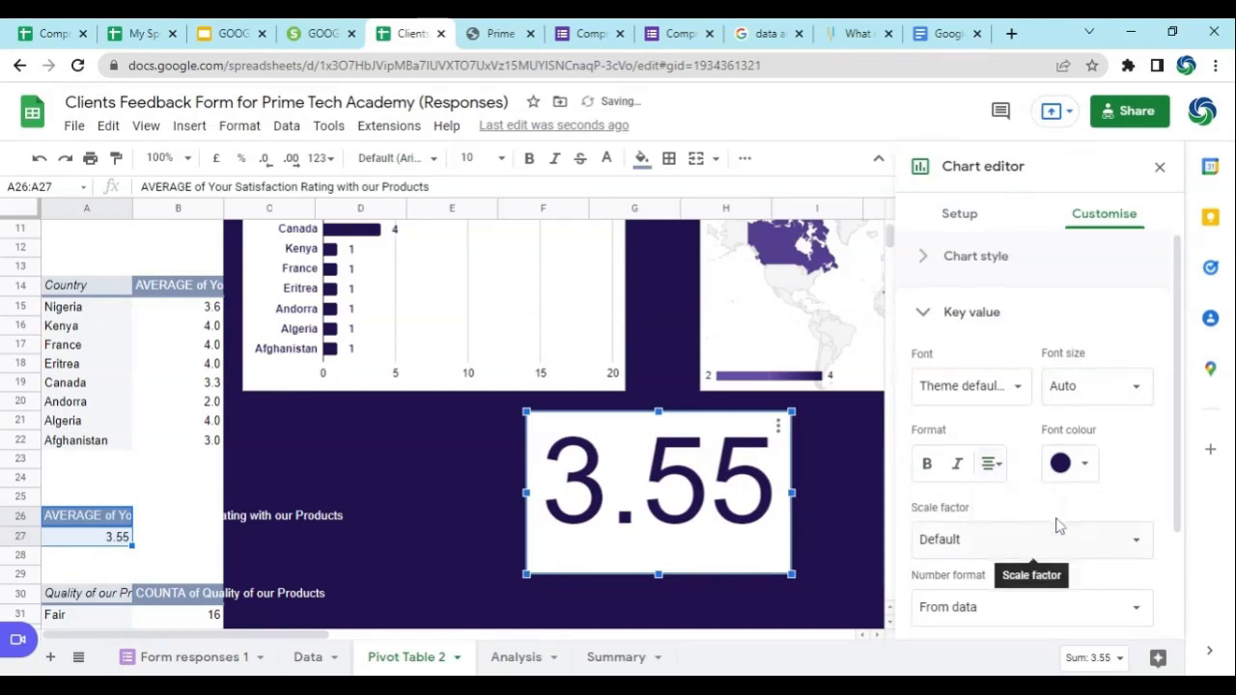
Give the scorecard the chart title "Average Rating".
{"action": "scroll", "coordinate": [1057, 526], "scroll_direction": "down", "scroll_amount": 2}
{"action": "scroll", "coordinate": [1060, 525], "scroll_direction": "down", "scroll_amount": 1}
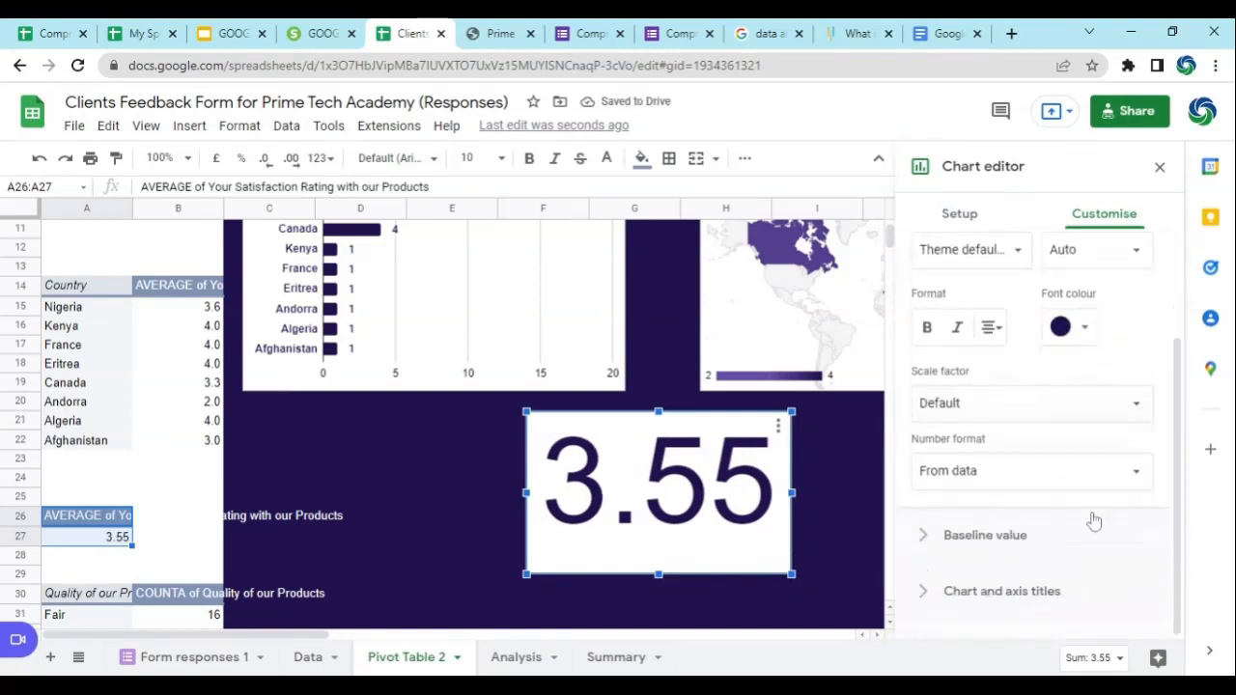
{"action": "left_click", "coordinate": [988, 597]}
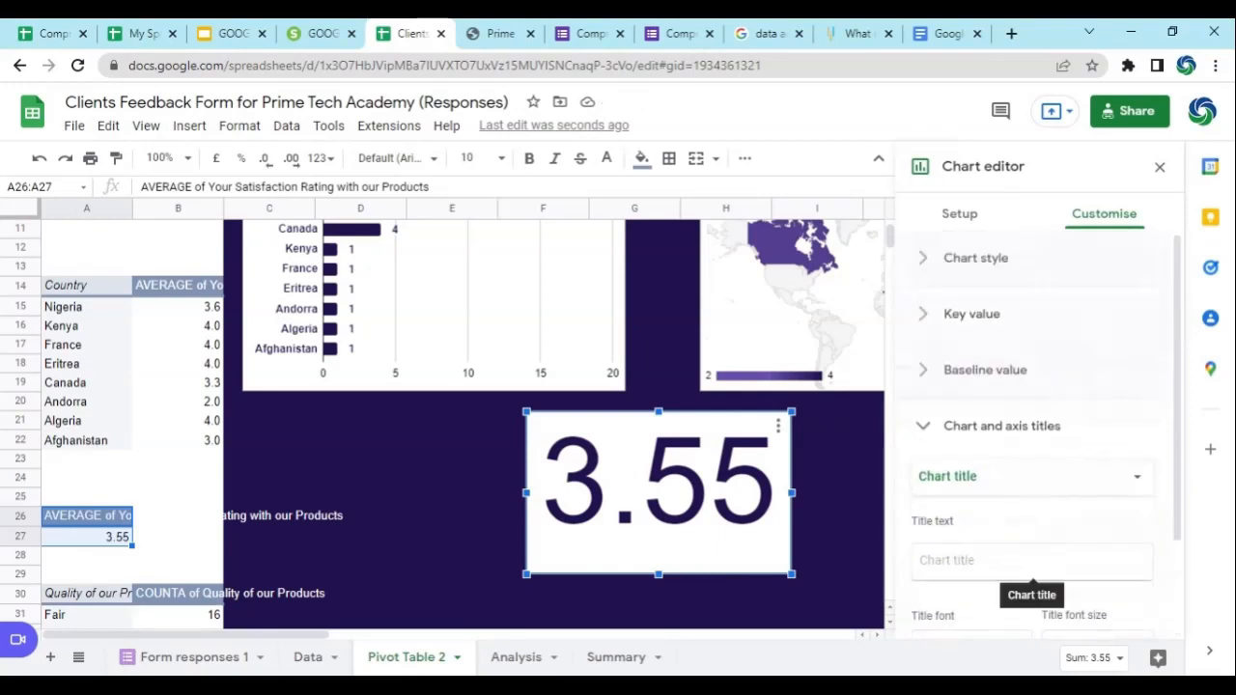
{"action": "left_click", "coordinate": [1032, 562]}
{"action": "type", "text": "Aver"}
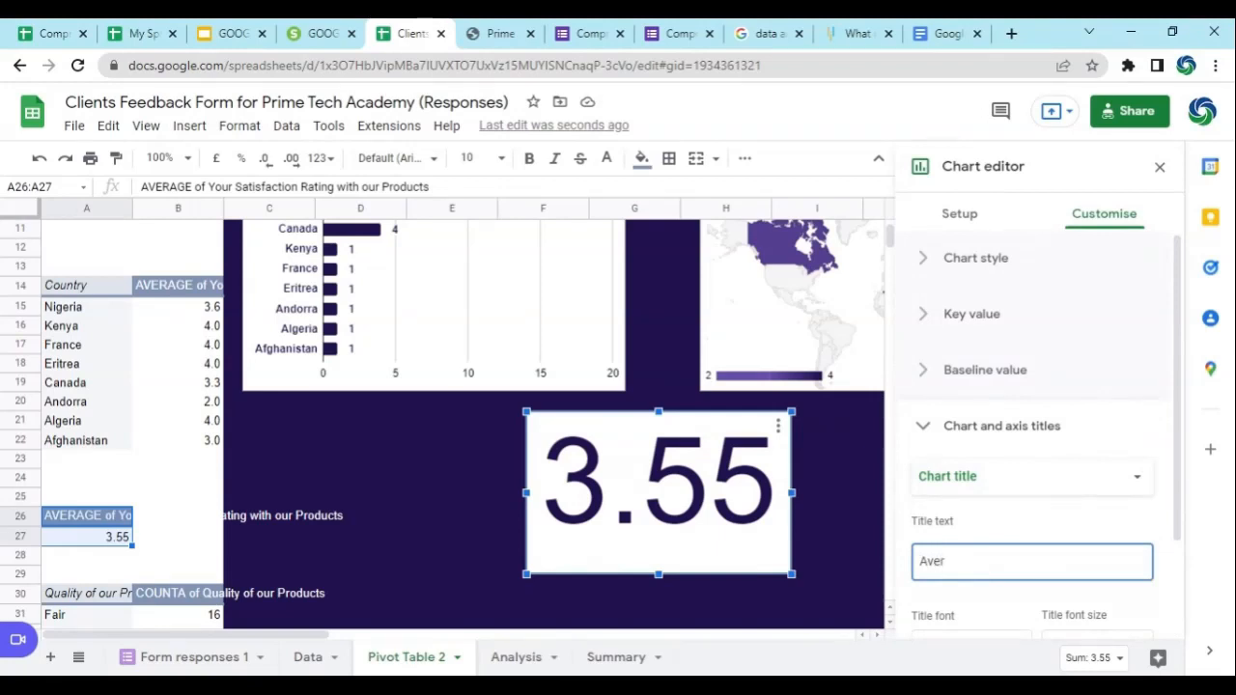
{"action": "type", "text": "age Raing"}
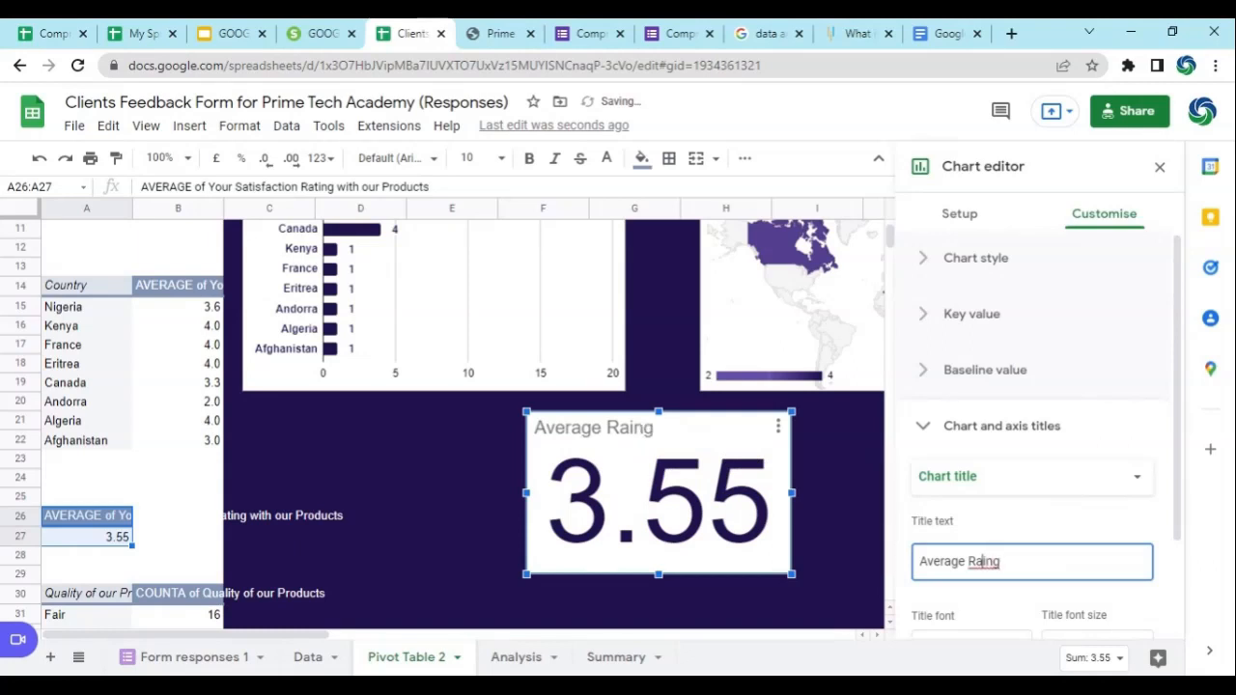
{"action": "type", "text": "t"}
Set the scorecard's title font size to 30.
{"action": "scroll", "coordinate": [1022, 580], "scroll_direction": "down", "scroll_amount": 3}
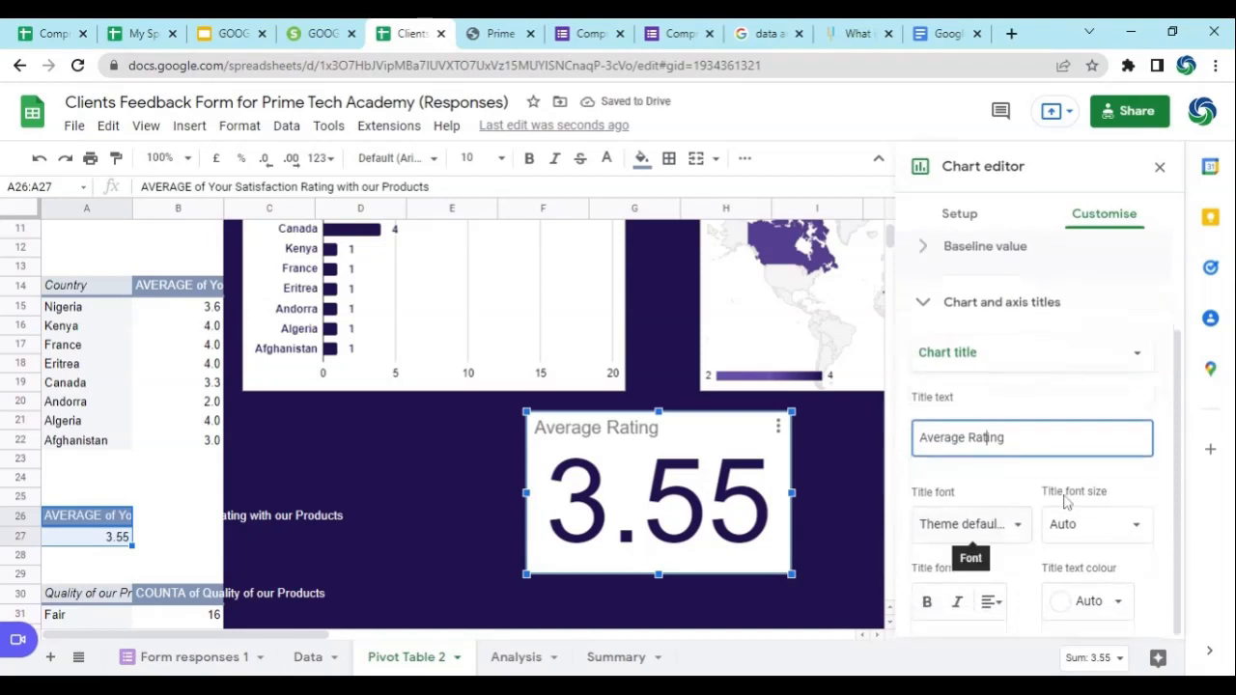
{"action": "left_click", "coordinate": [1138, 532]}
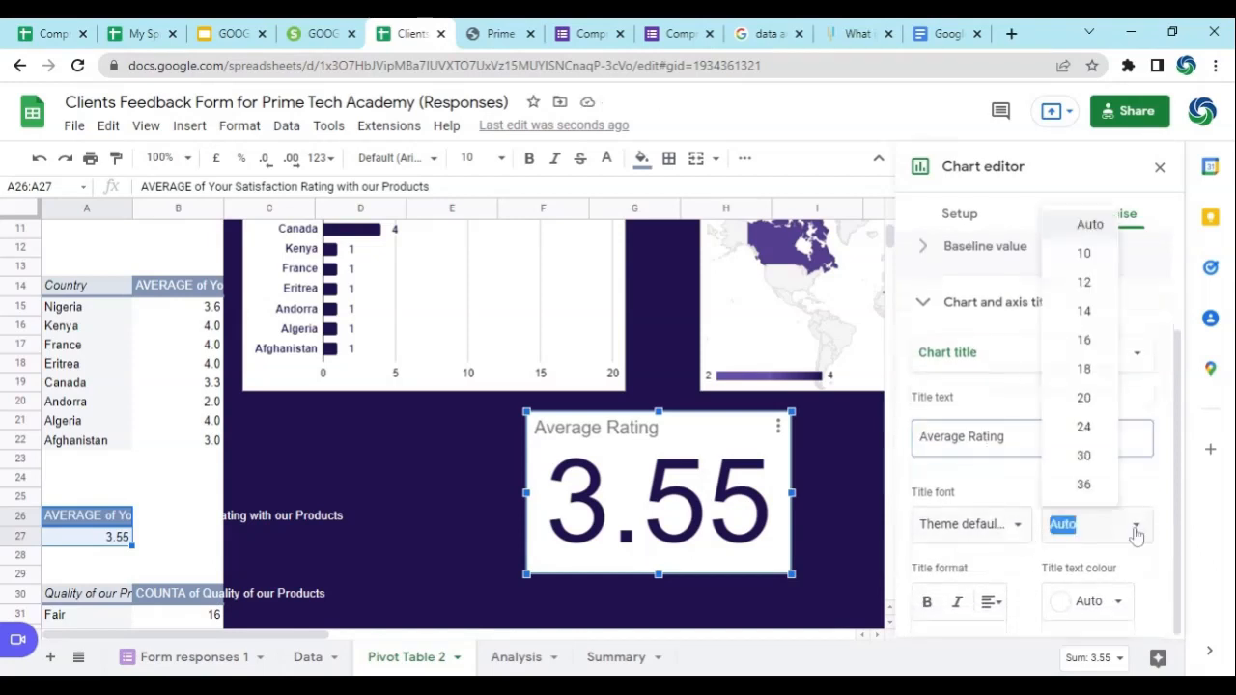
{"action": "left_click", "coordinate": [1084, 400]}
{"action": "left_click", "coordinate": [1138, 527]}
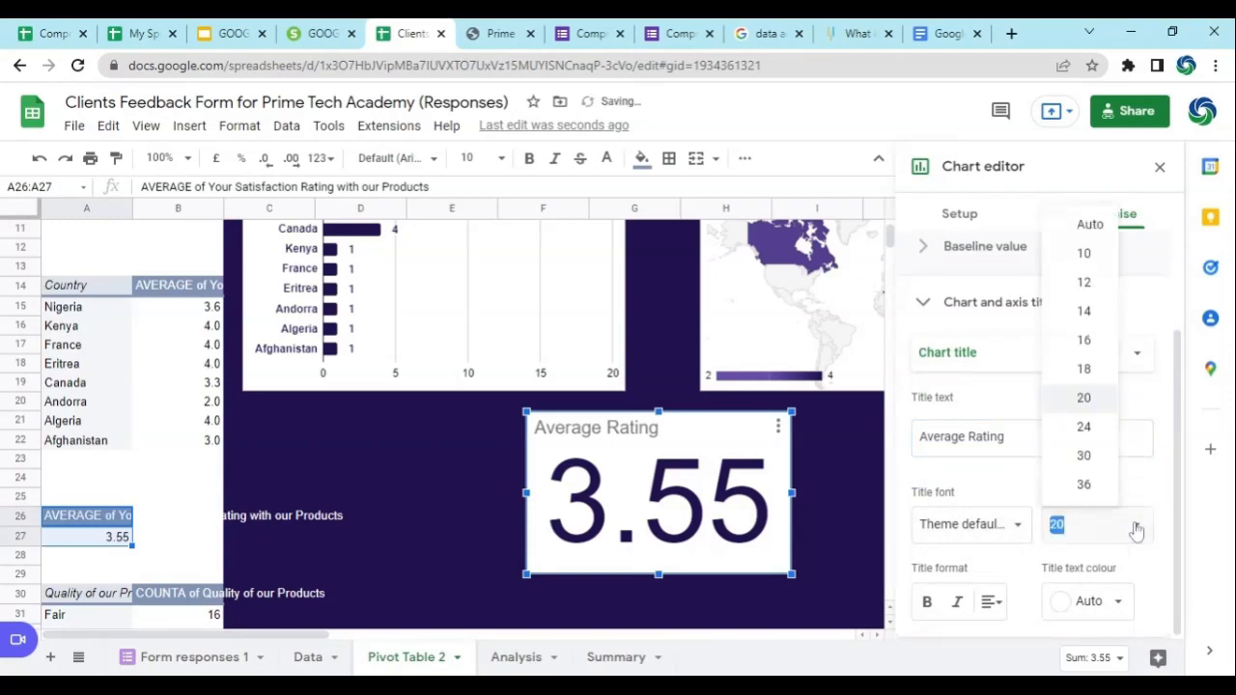
{"action": "left_click", "coordinate": [1083, 456]}
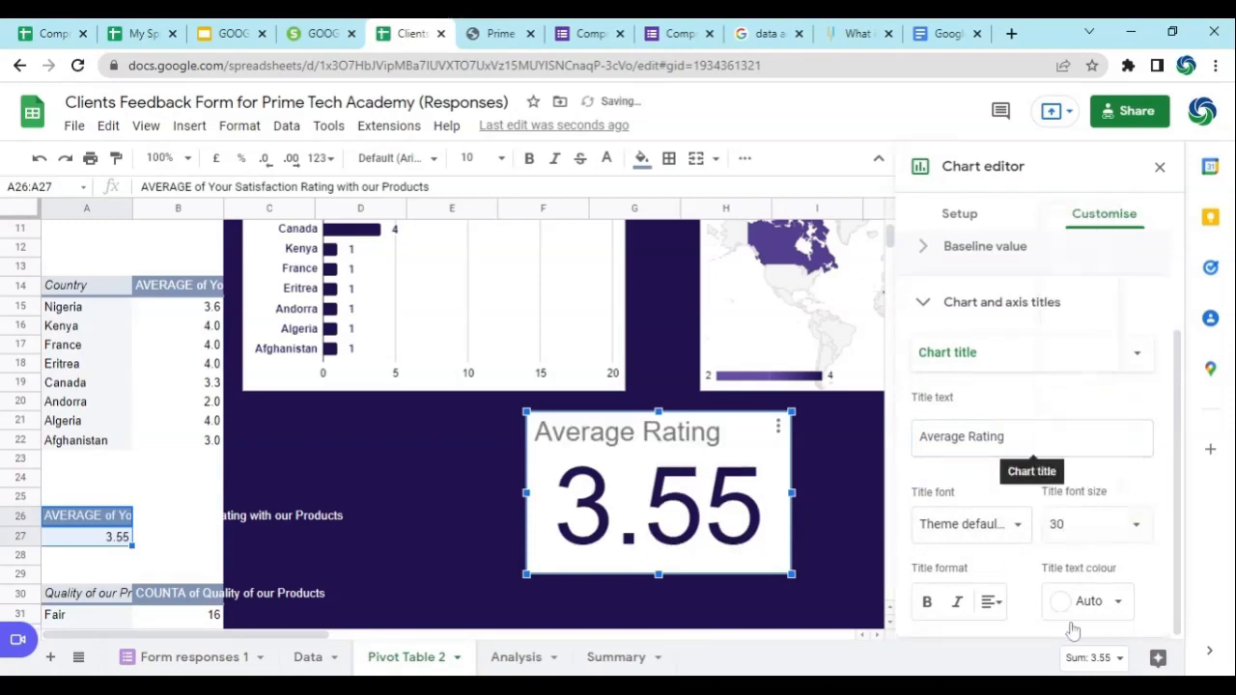
Centre the scorecard's title, colour it the darkest purple and finish editing the chart.
{"action": "left_click", "coordinate": [995, 605]}
{"action": "left_click", "coordinate": [1021, 641]}
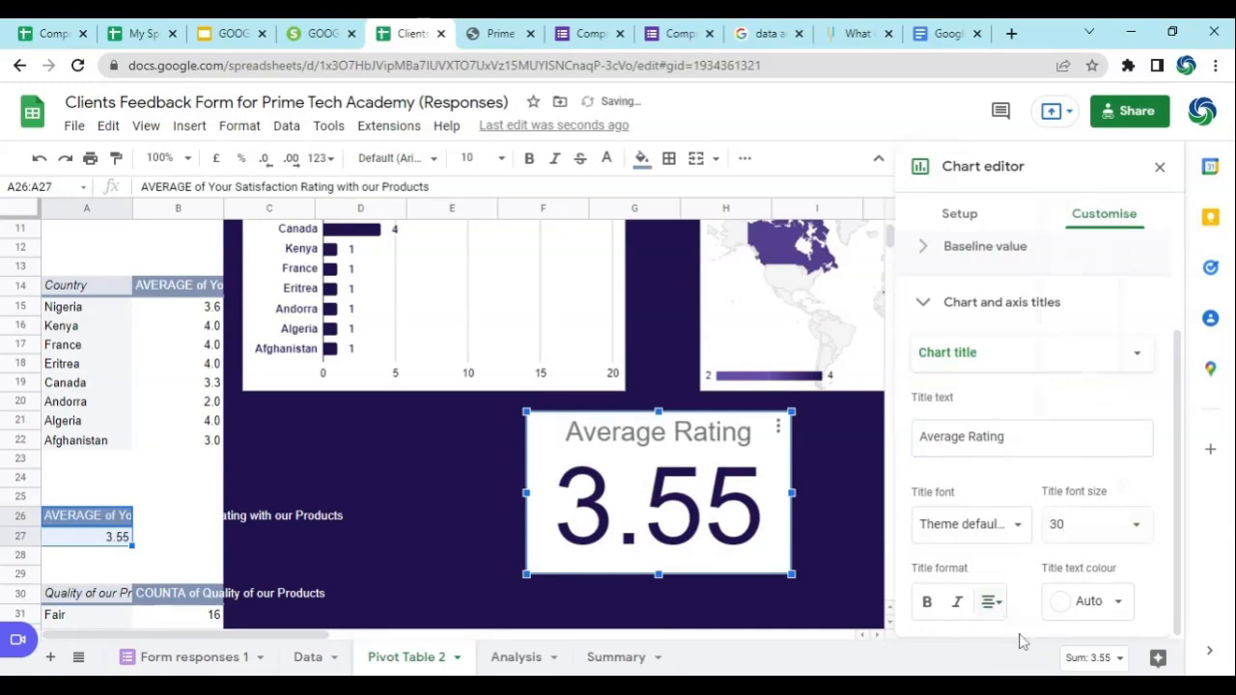
{"action": "left_click", "coordinate": [1118, 605]}
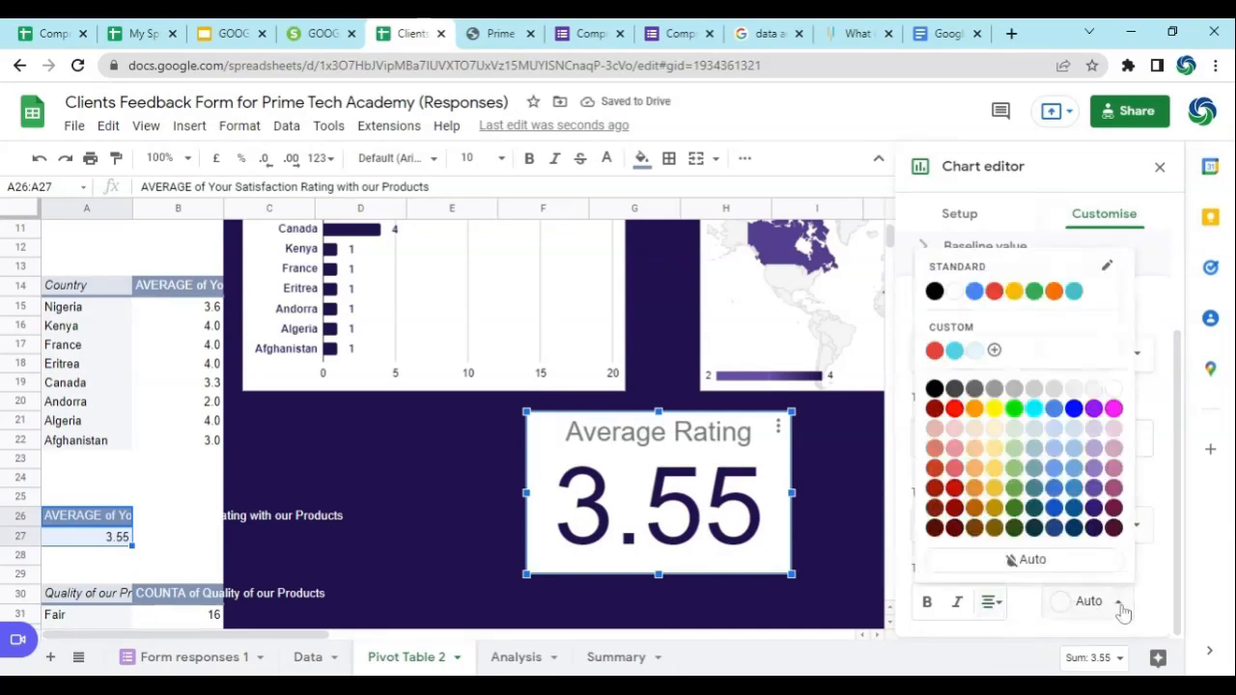
{"action": "left_click", "coordinate": [1093, 527]}
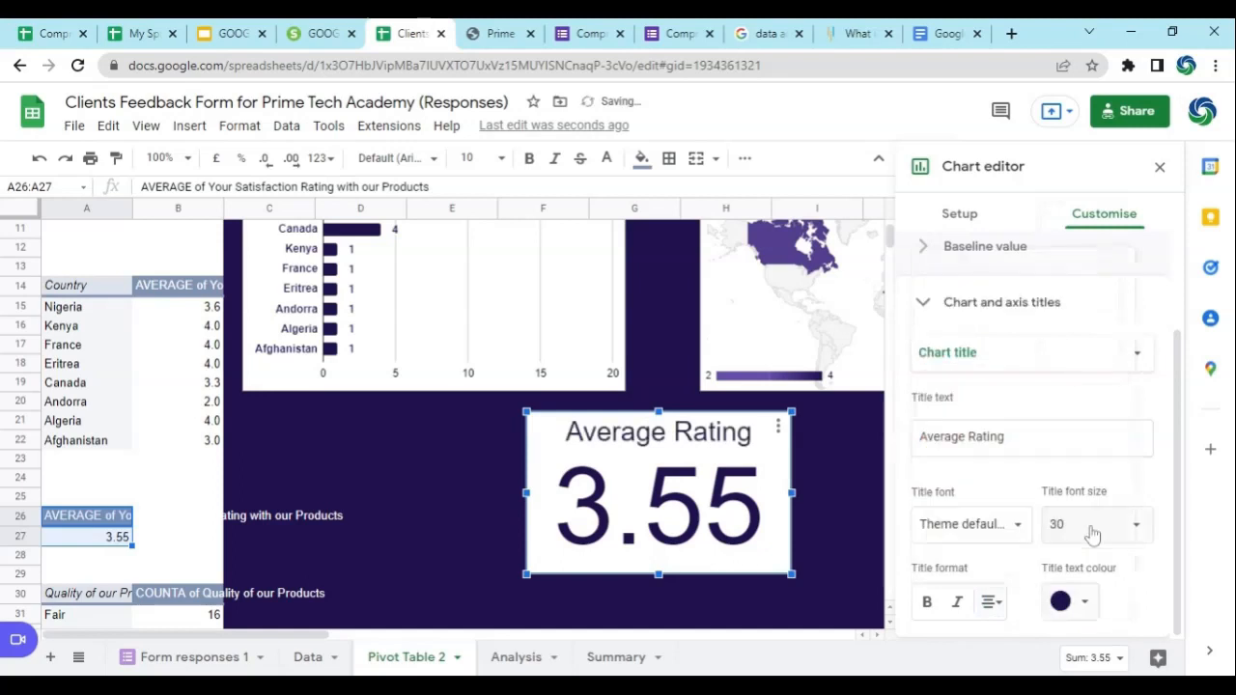
{"action": "left_click", "coordinate": [821, 442]}
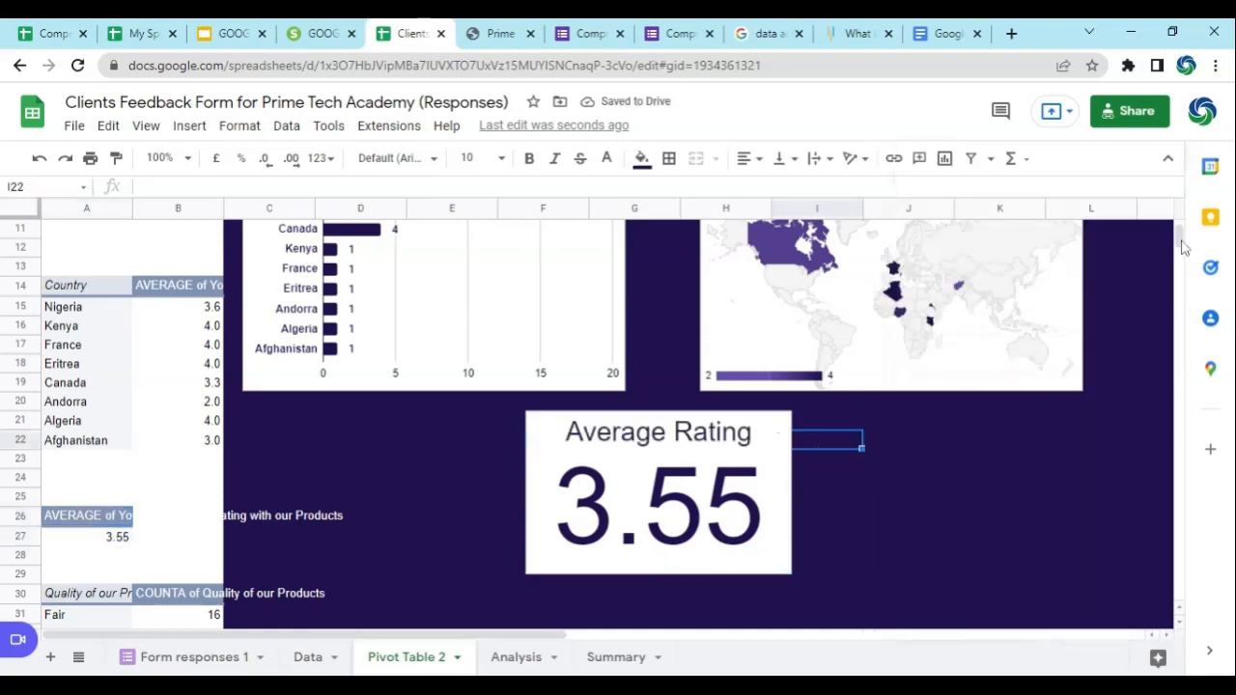
Set the text wrapping of cells B26:B30 to Clip so the pivot header text stops spilling onto the dashboard.
{"action": "left_click", "coordinate": [194, 516]}
{"action": "left_click_drag", "start_coordinate": [212, 517], "coordinate": [216, 604]}
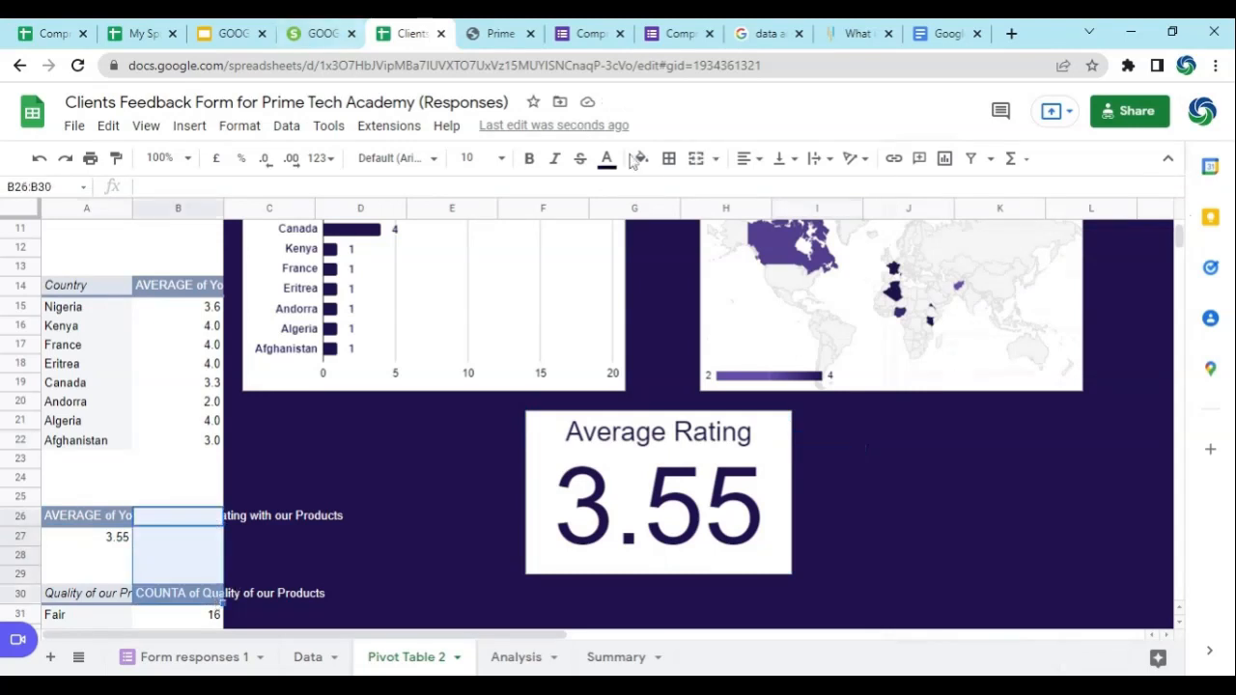
{"action": "left_click", "coordinate": [818, 158]}
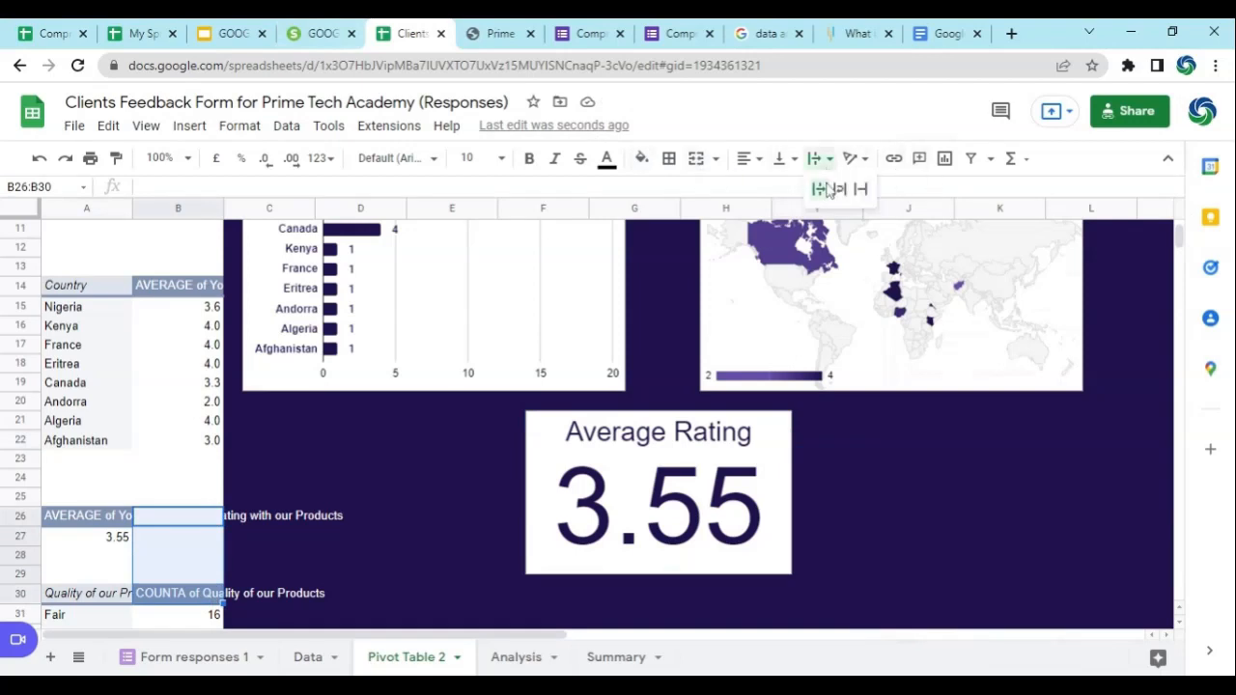
{"action": "left_click", "coordinate": [861, 189]}
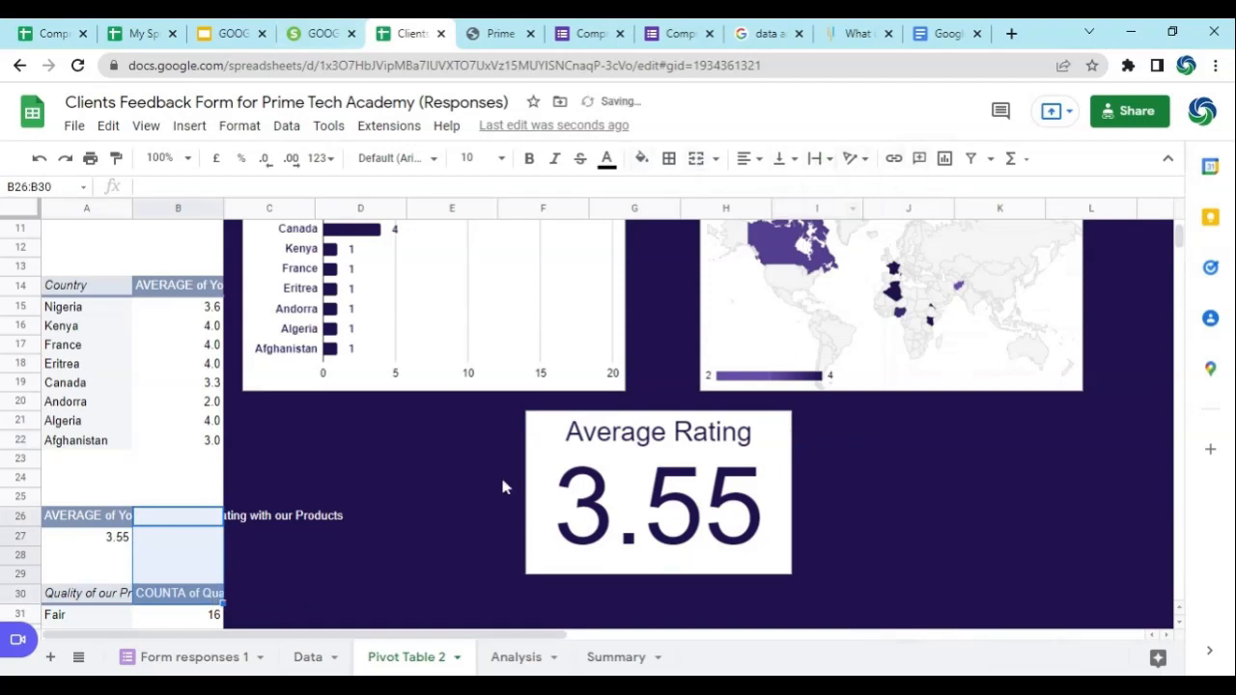
Try to cut off the average rating header in row 26 by setting cell B26's text wrapping to Clip.
{"action": "left_click", "coordinate": [177, 521]}
{"action": "left_click", "coordinate": [821, 160]}
{"action": "left_click", "coordinate": [857, 193]}
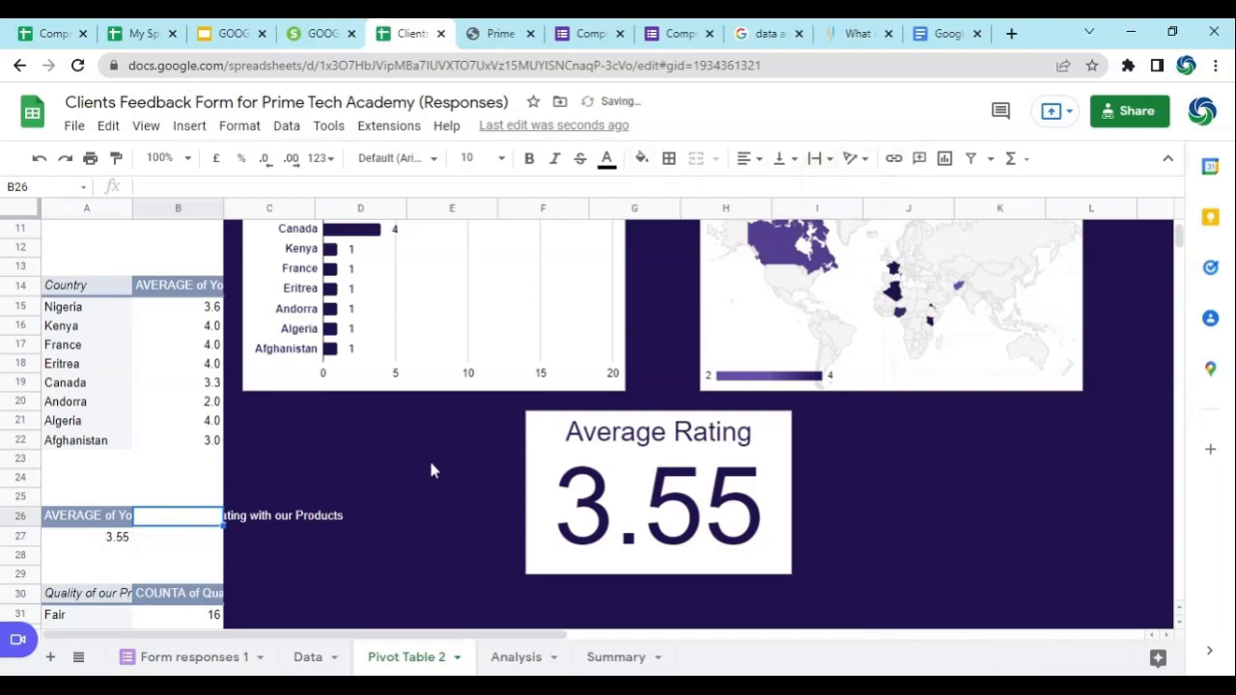
{"action": "left_click", "coordinate": [430, 460]}
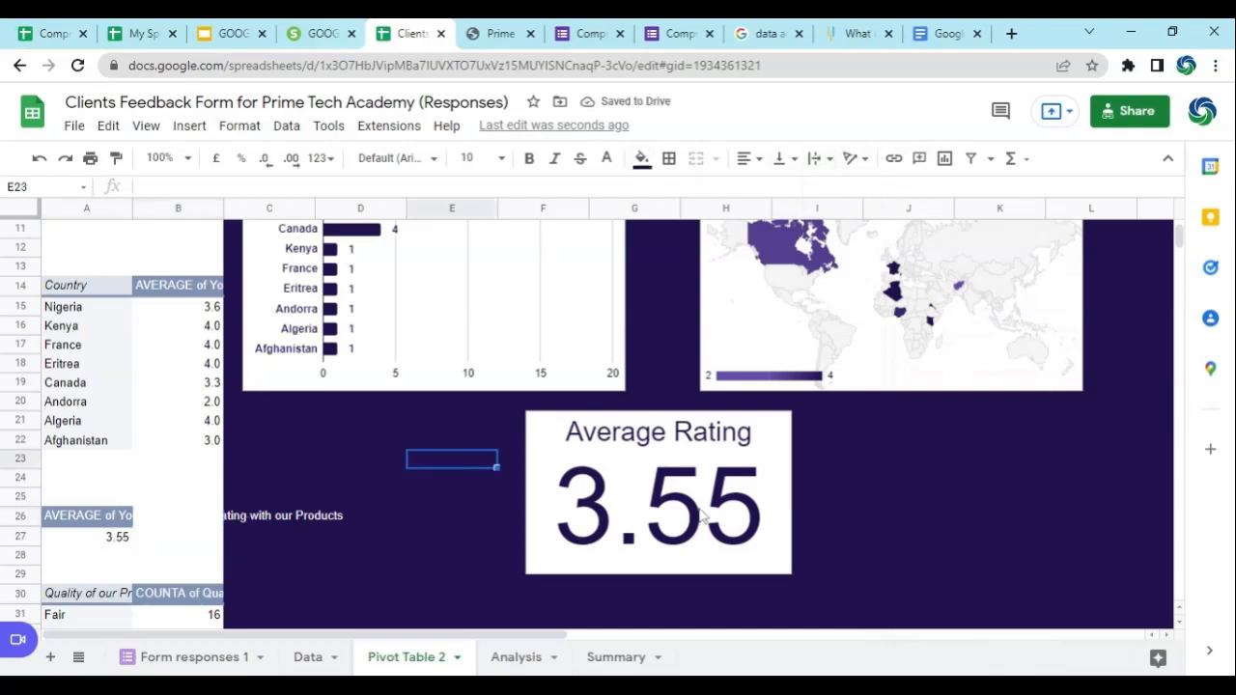
Review the dashboard from its title to the Average Rating scorecard with the menu area temporarily collapsed.
{"action": "scroll", "coordinate": [1124, 370], "scroll_direction": "up", "scroll_amount": 3}
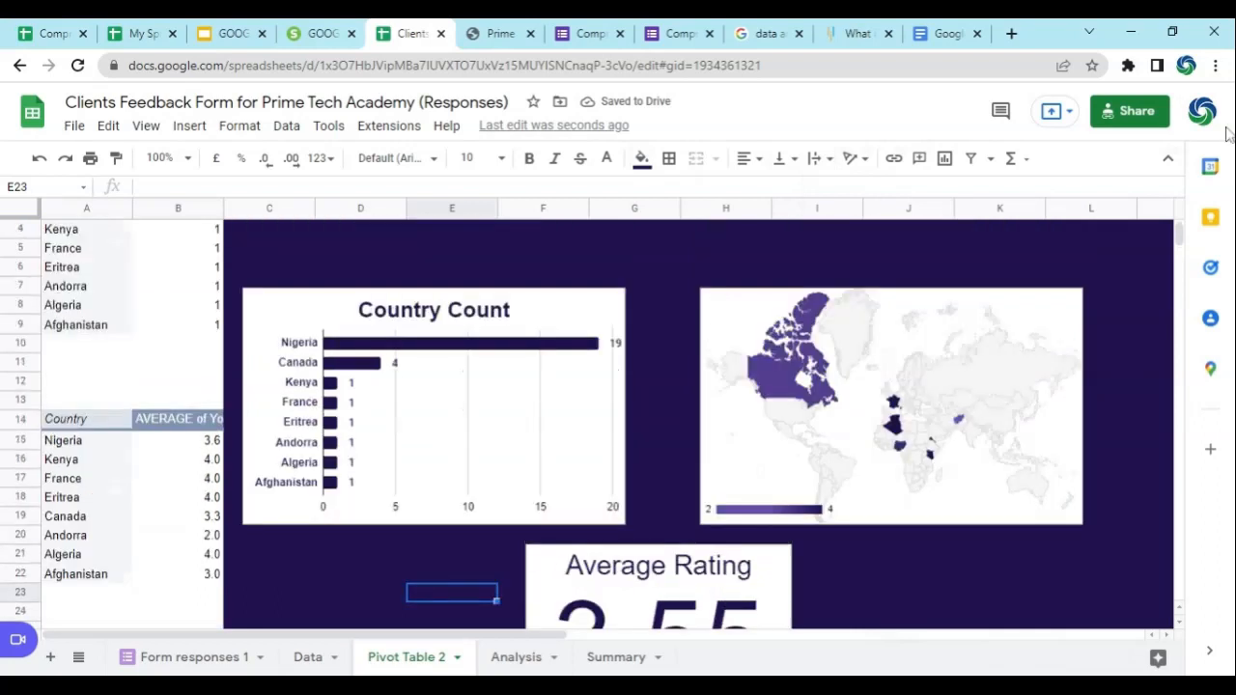
{"action": "left_click", "coordinate": [1170, 160]}
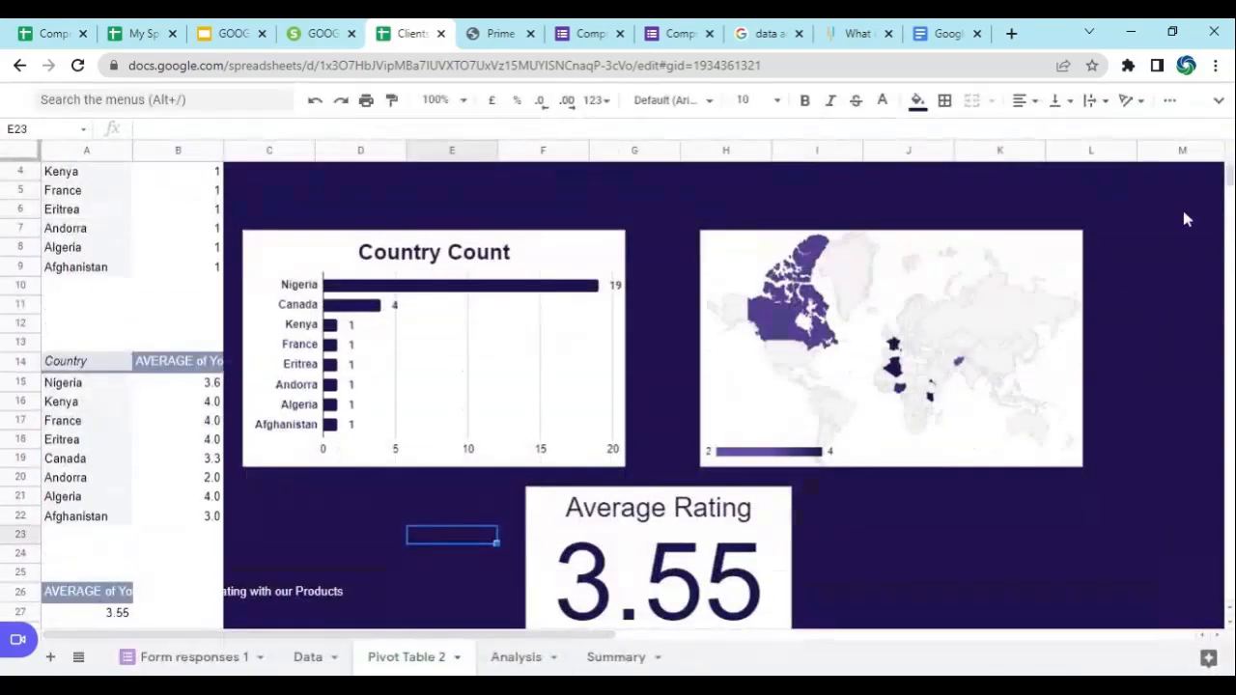
{"action": "scroll", "coordinate": [1188, 224], "scroll_direction": "up", "scroll_amount": 1}
{"action": "scroll", "coordinate": [1190, 230], "scroll_direction": "up", "scroll_amount": 1}
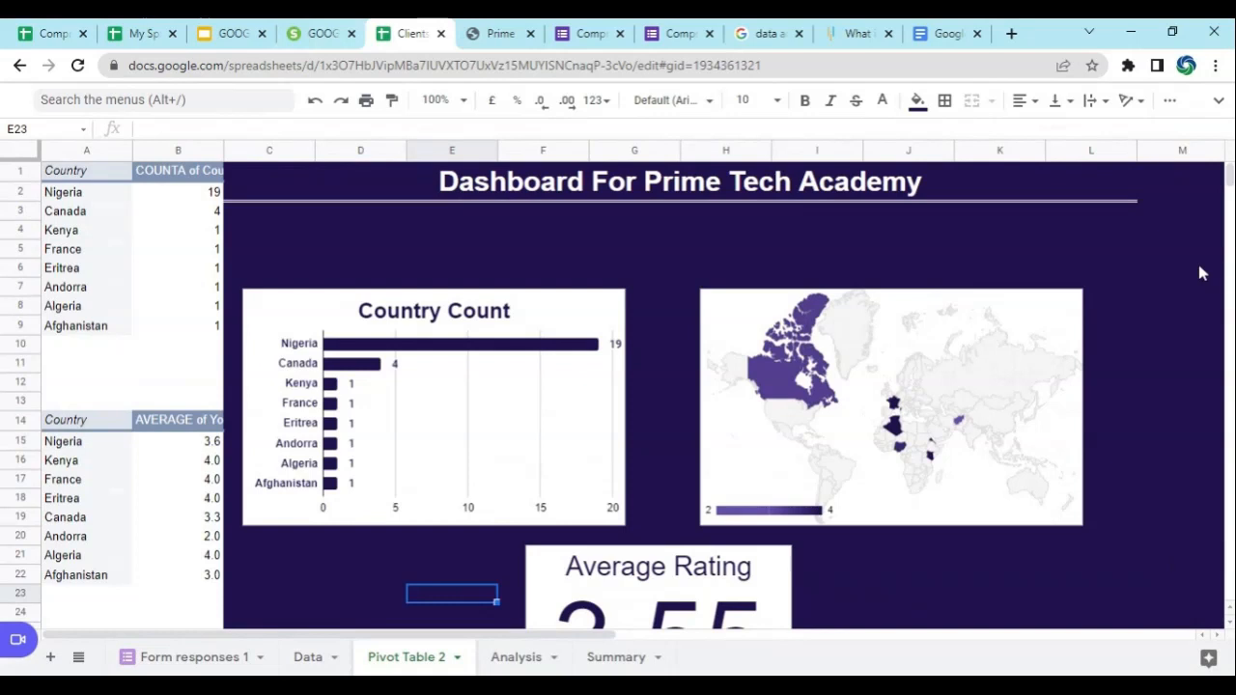
{"action": "scroll", "coordinate": [1200, 273], "scroll_direction": "down", "scroll_amount": 2}
{"action": "scroll", "coordinate": [1201, 274], "scroll_direction": "up", "scroll_amount": 1}
{"action": "scroll", "coordinate": [1201, 274], "scroll_direction": "down", "scroll_amount": 1}
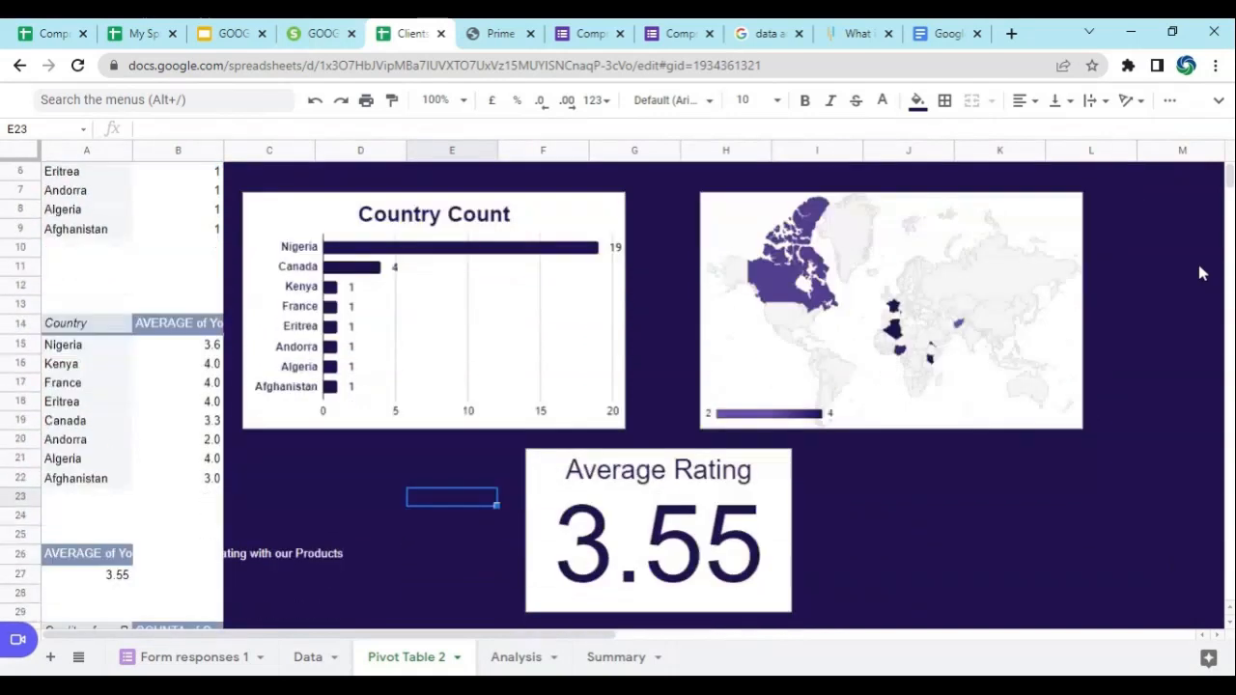
{"action": "left_click", "coordinate": [1099, 477]}
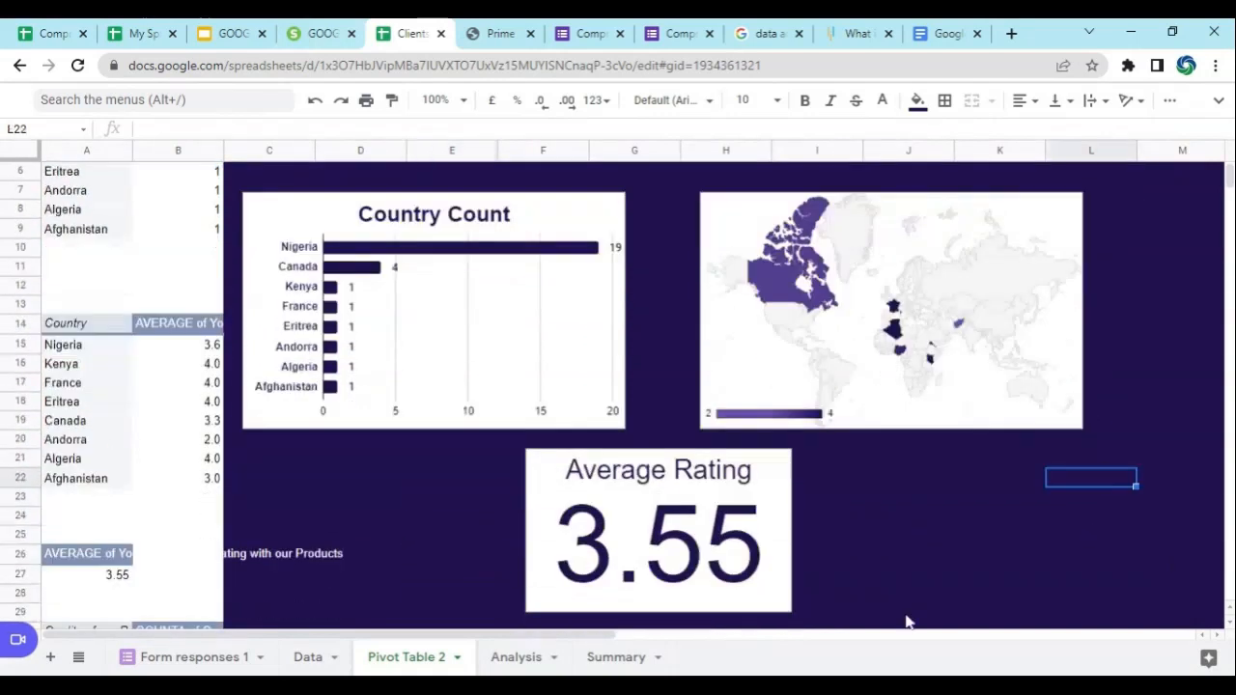
{"action": "scroll", "coordinate": [1062, 560], "scroll_direction": "up", "scroll_amount": 2}
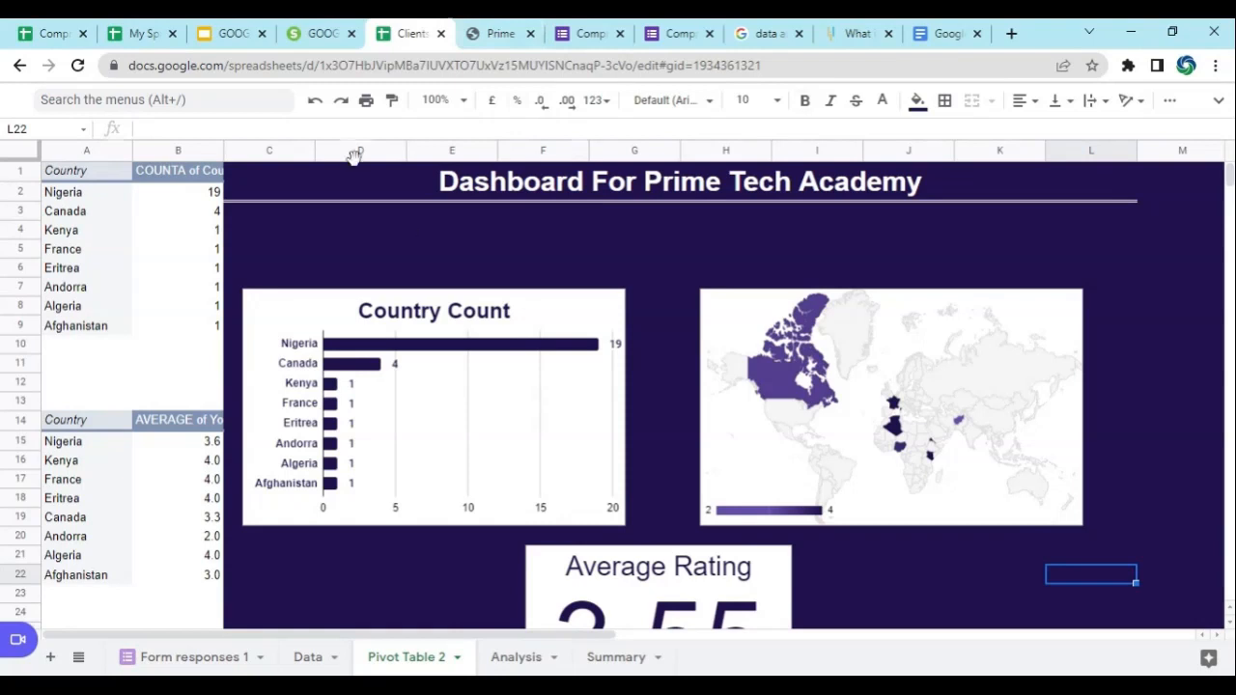
{"action": "left_click", "coordinate": [1219, 100]}
{"action": "left_click", "coordinate": [1219, 102]}
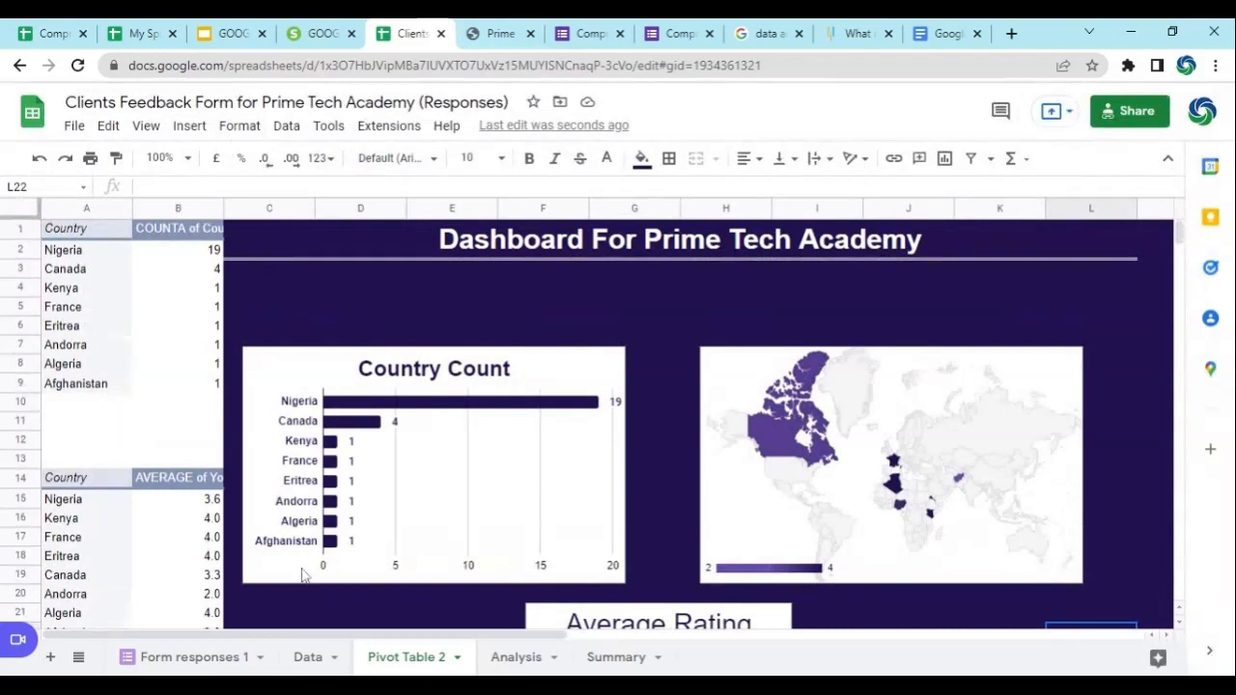
Add a slicer to the Pivot Table 2 dashboard sheet after a brief check of the Data sheet.
{"action": "left_click", "coordinate": [311, 661]}
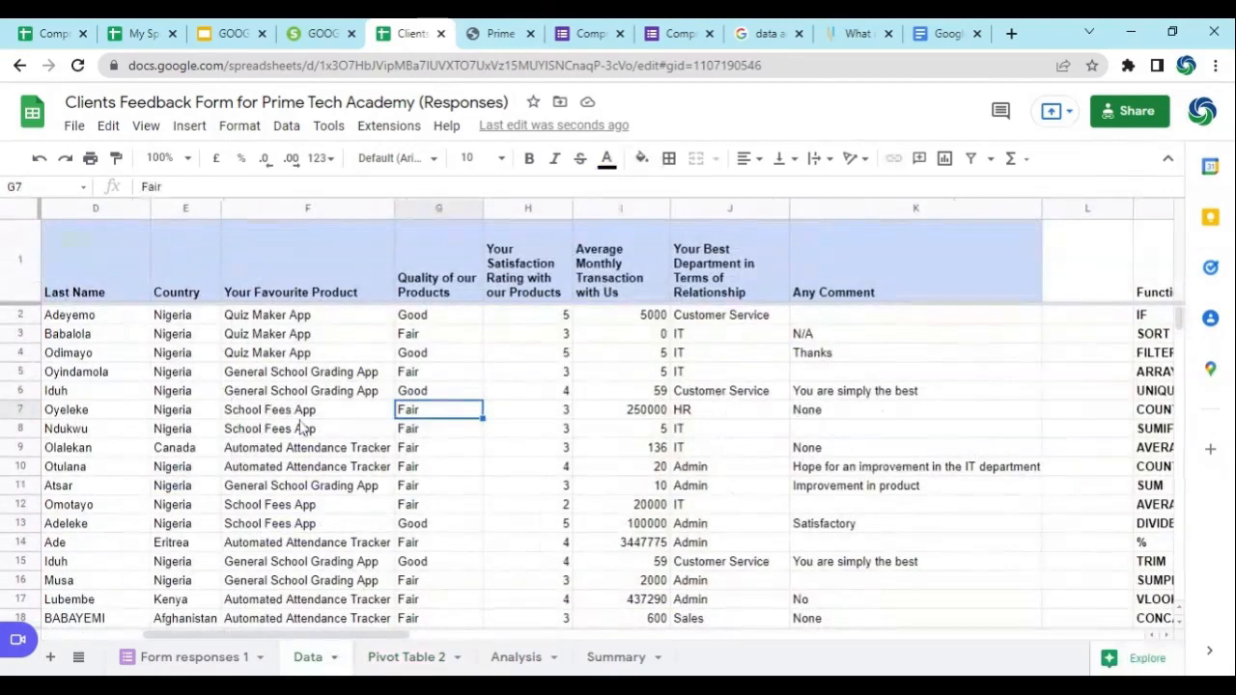
{"action": "left_click", "coordinate": [425, 663]}
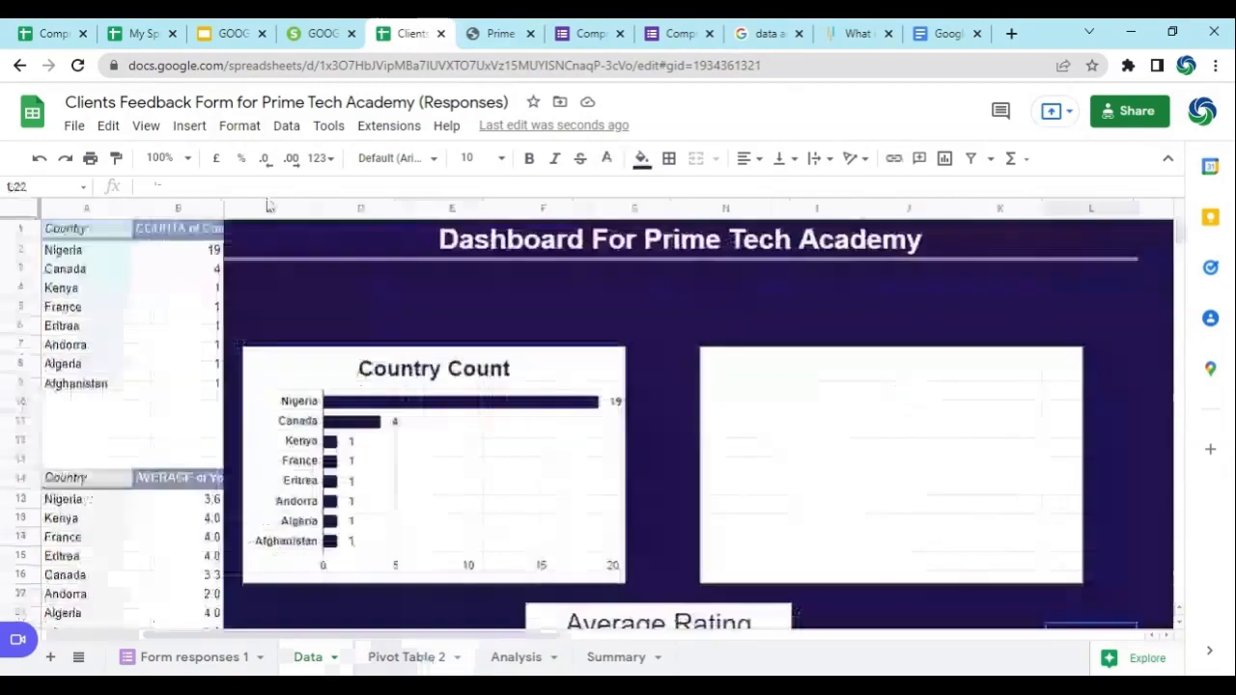
{"action": "left_click", "coordinate": [281, 128]}
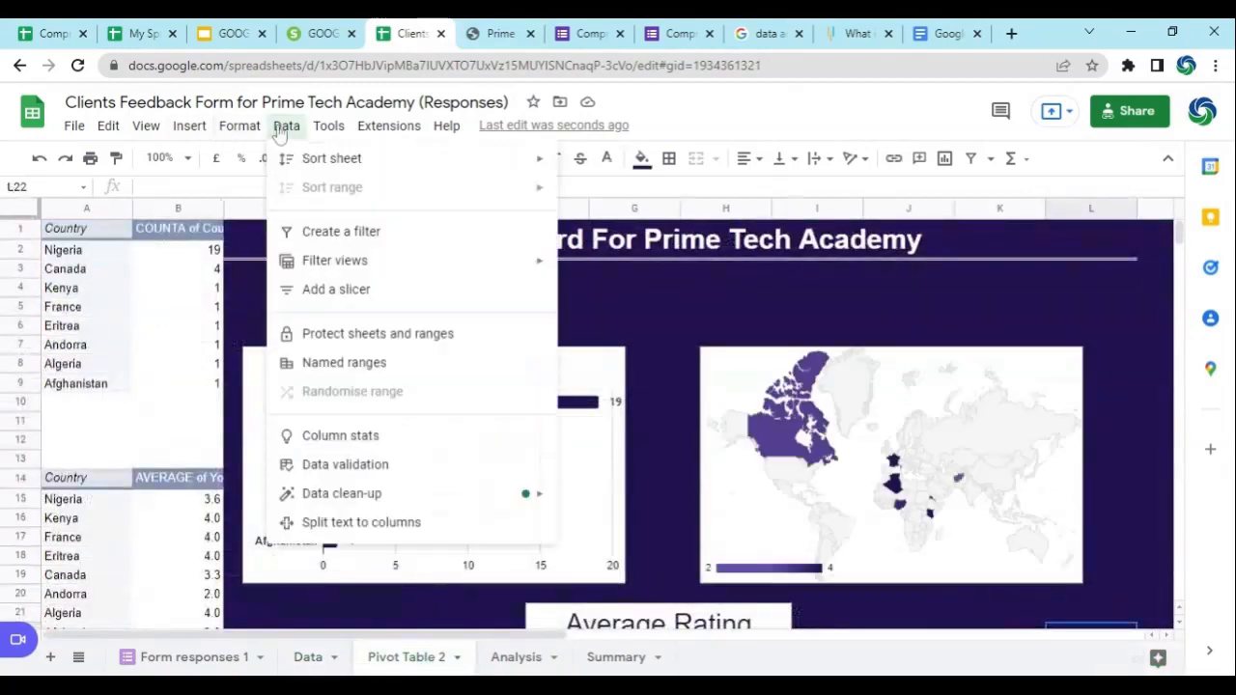
{"action": "left_click", "coordinate": [345, 297]}
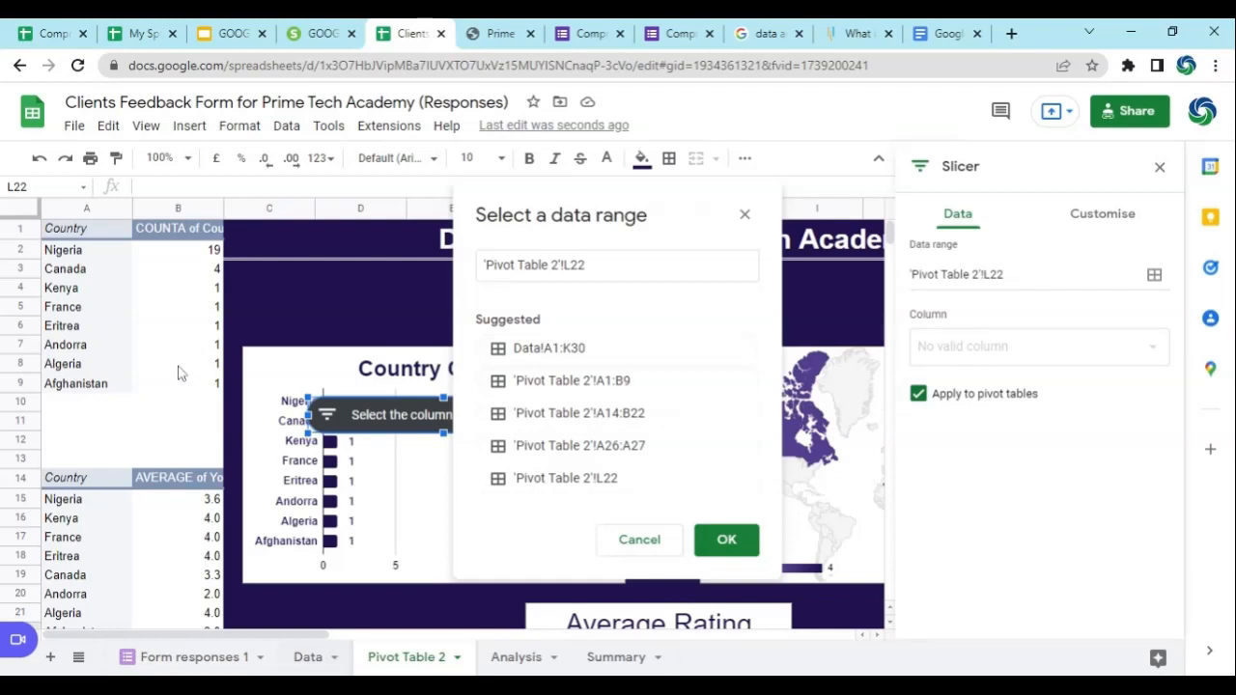
Try to set the new slicer's data range to the suggested Data!A1:K30.
{"action": "left_click", "coordinate": [567, 355]}
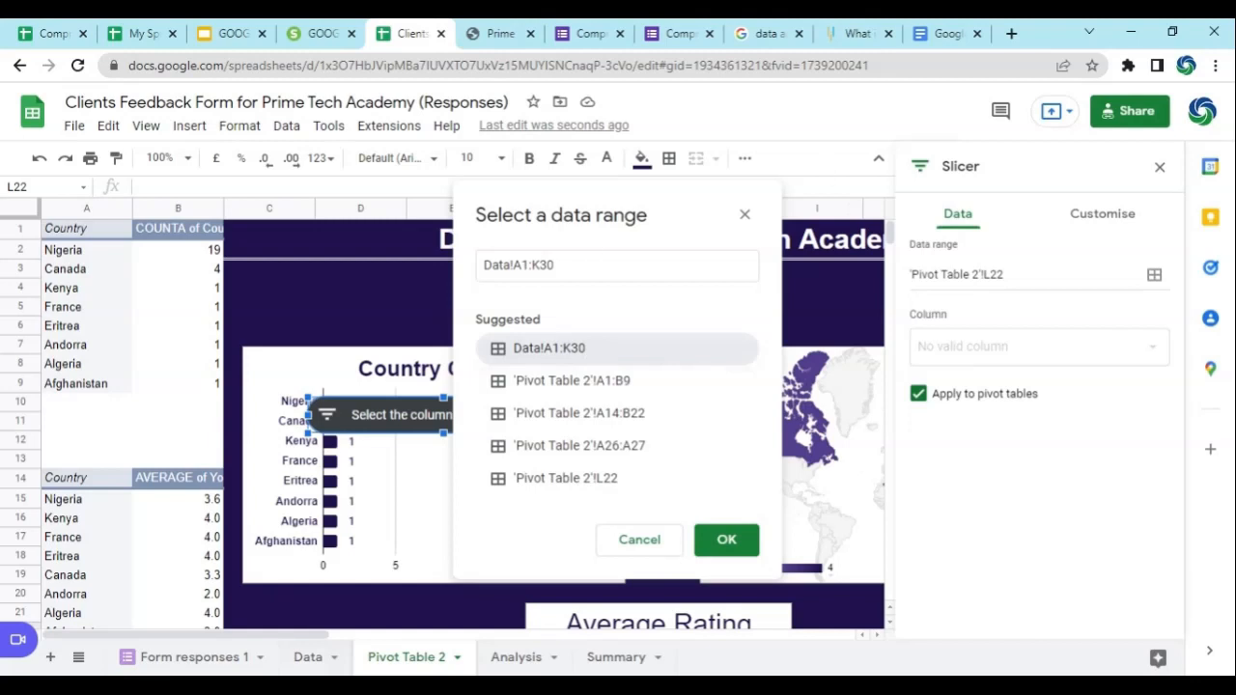
{"action": "left_click", "coordinate": [309, 664]}
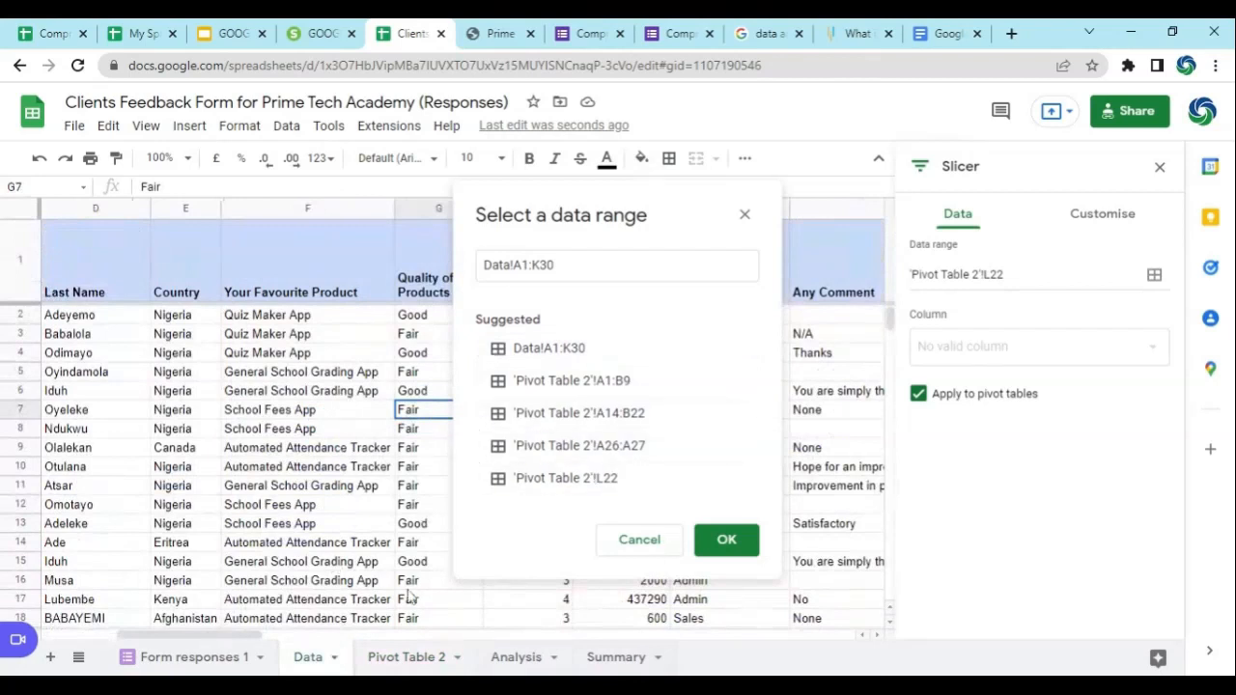
{"action": "left_click", "coordinate": [418, 660]}
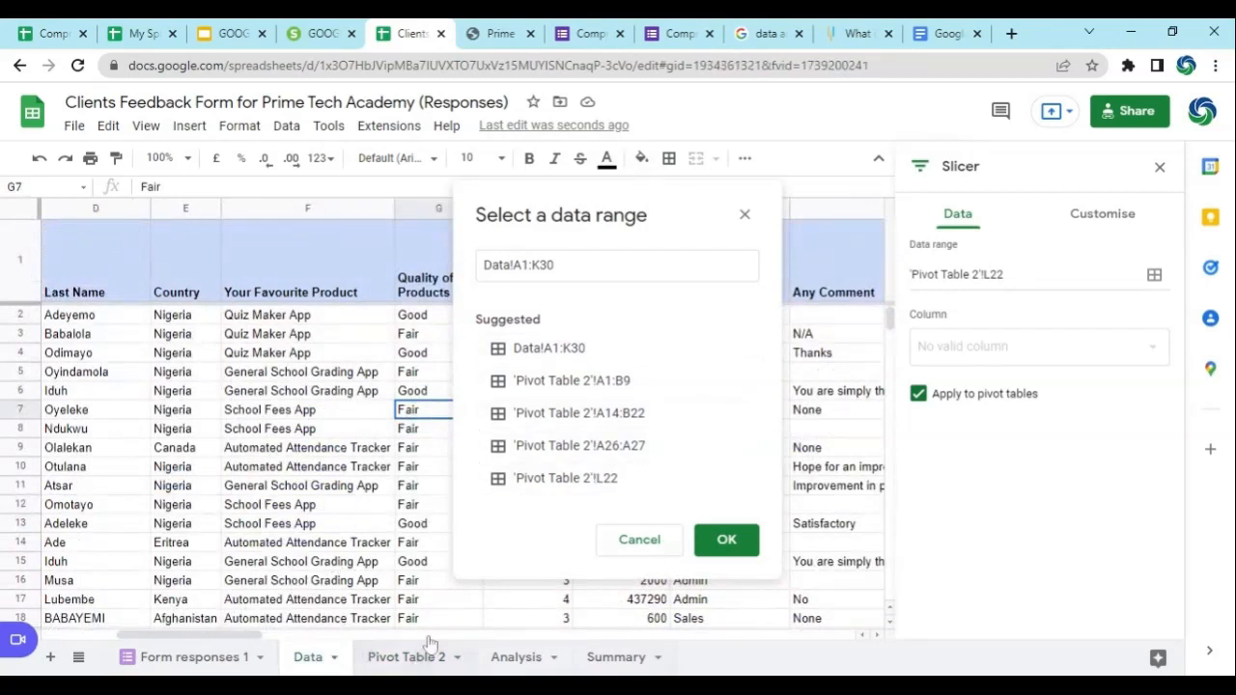
{"action": "left_click", "coordinate": [731, 542]}
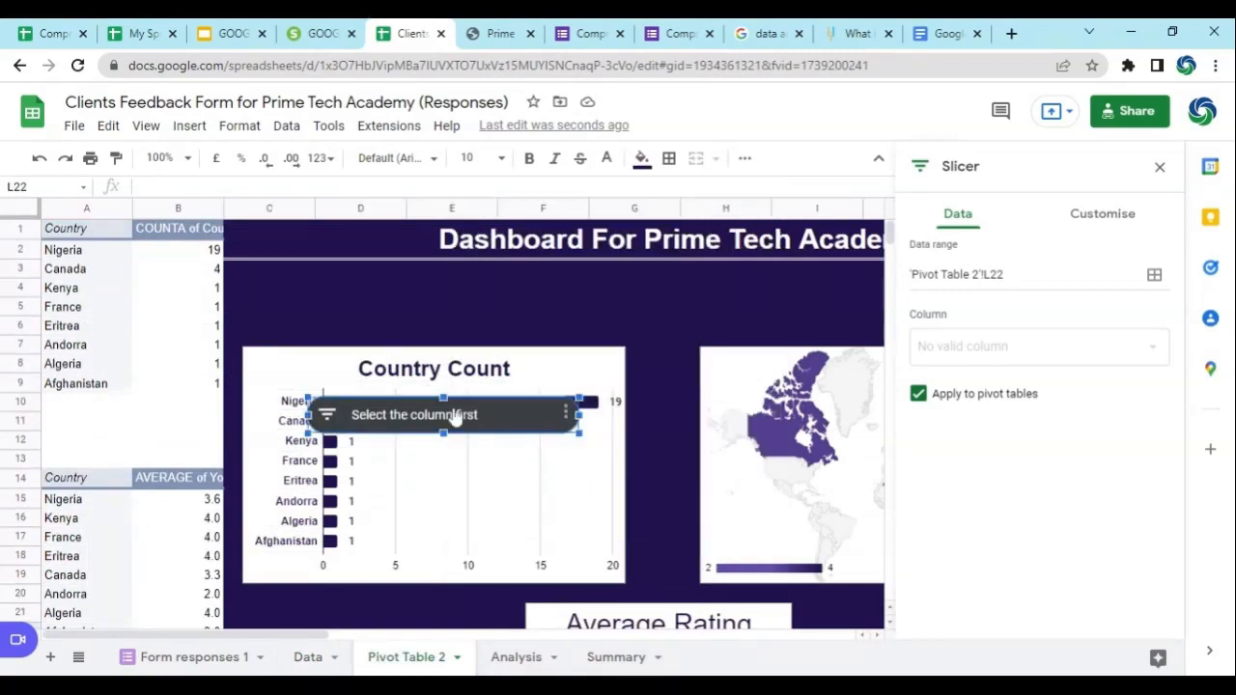
Place the slicer above the Country Count chart and make it filter the Country column of Data!A1:K30.
{"action": "left_click_drag", "start_coordinate": [455, 415], "coordinate": [490, 353]}
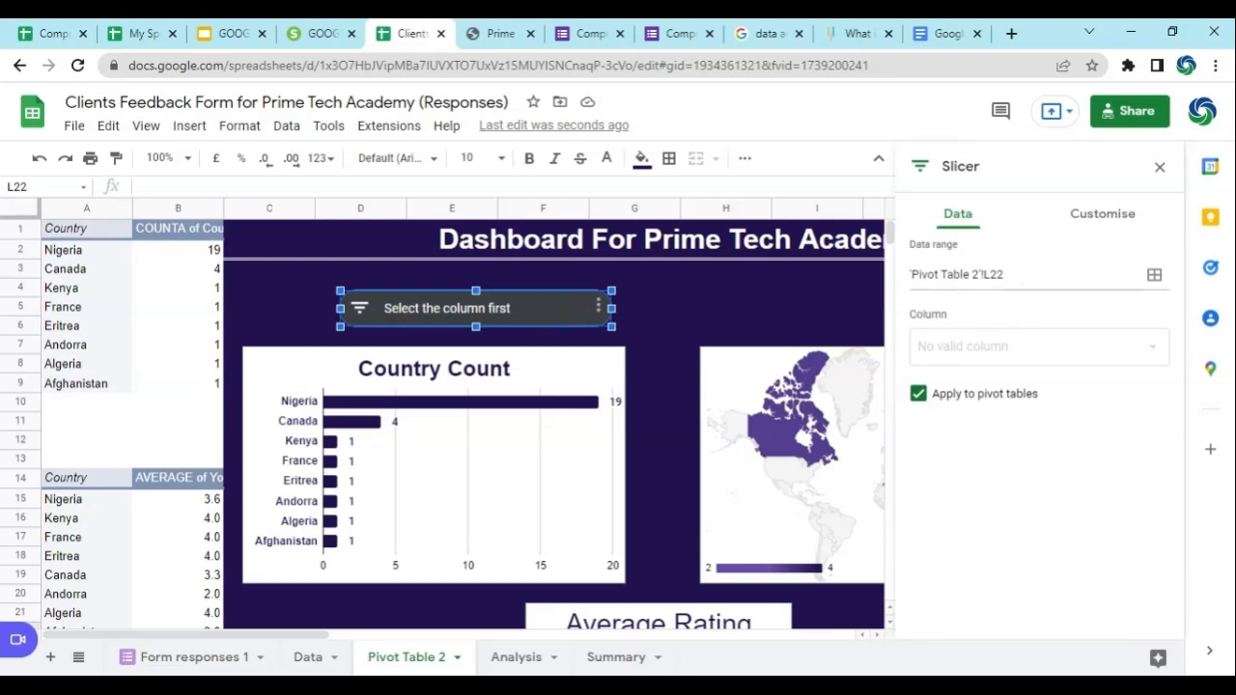
{"action": "left_click", "coordinate": [1155, 275]}
{"action": "left_click", "coordinate": [587, 349]}
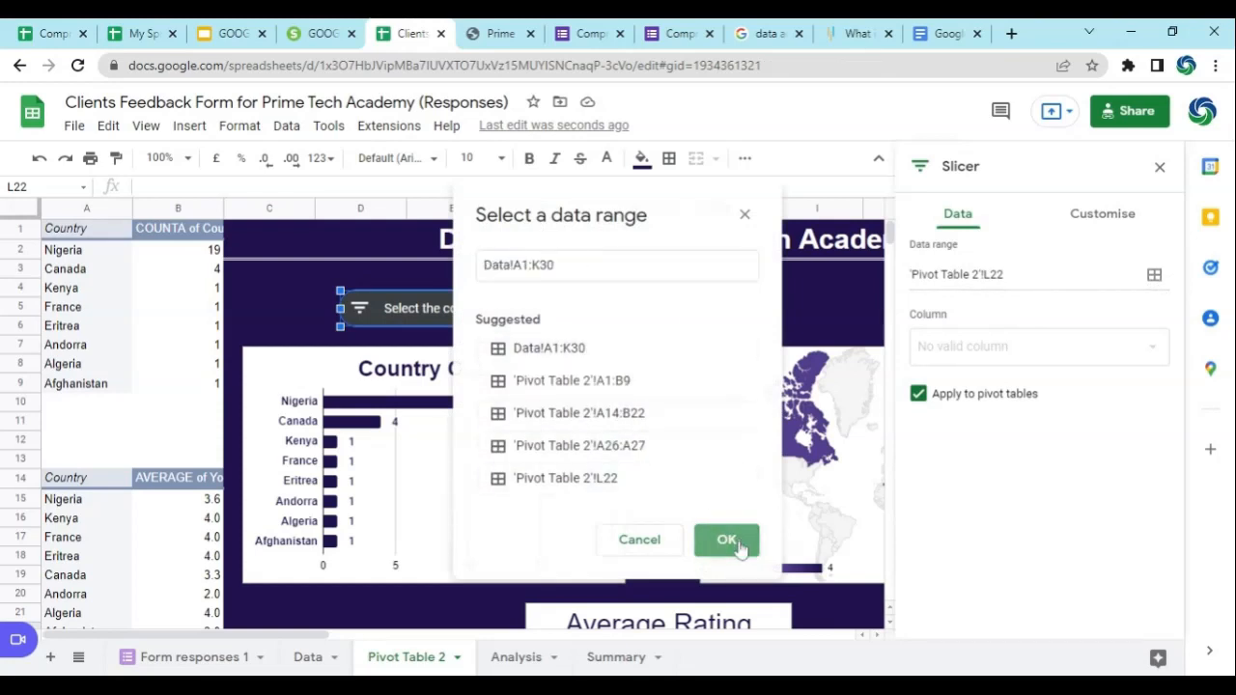
{"action": "left_click", "coordinate": [738, 543]}
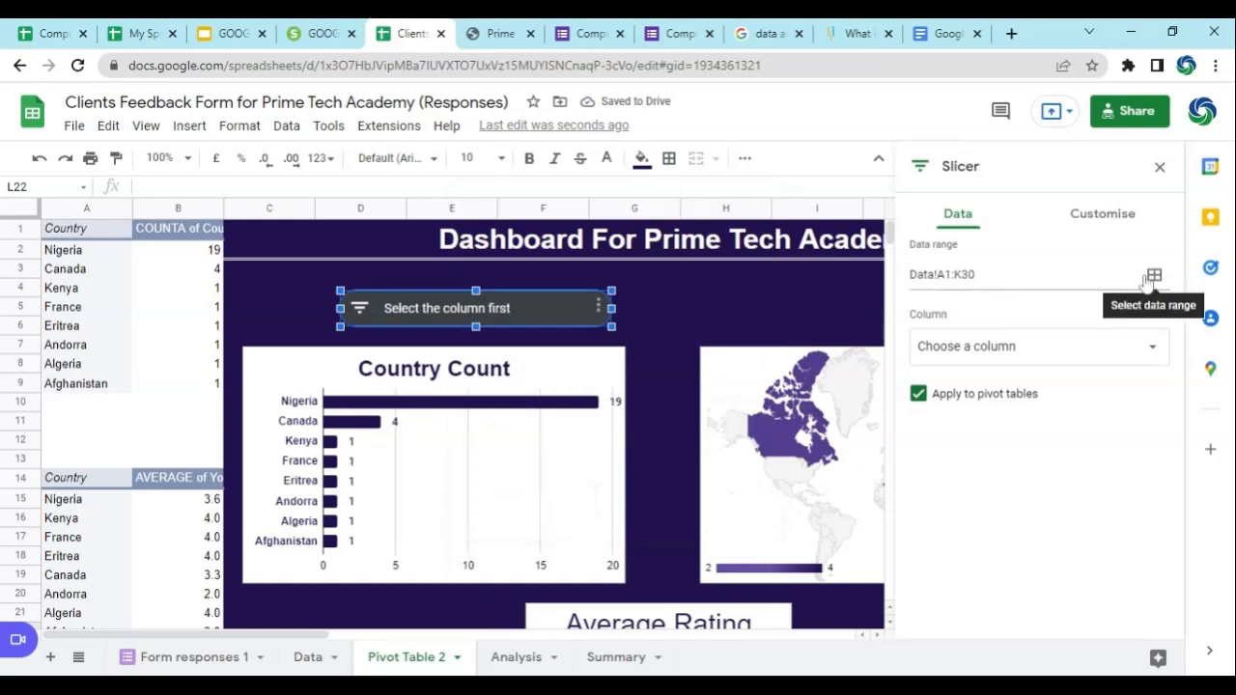
{"action": "left_click", "coordinate": [1159, 357]}
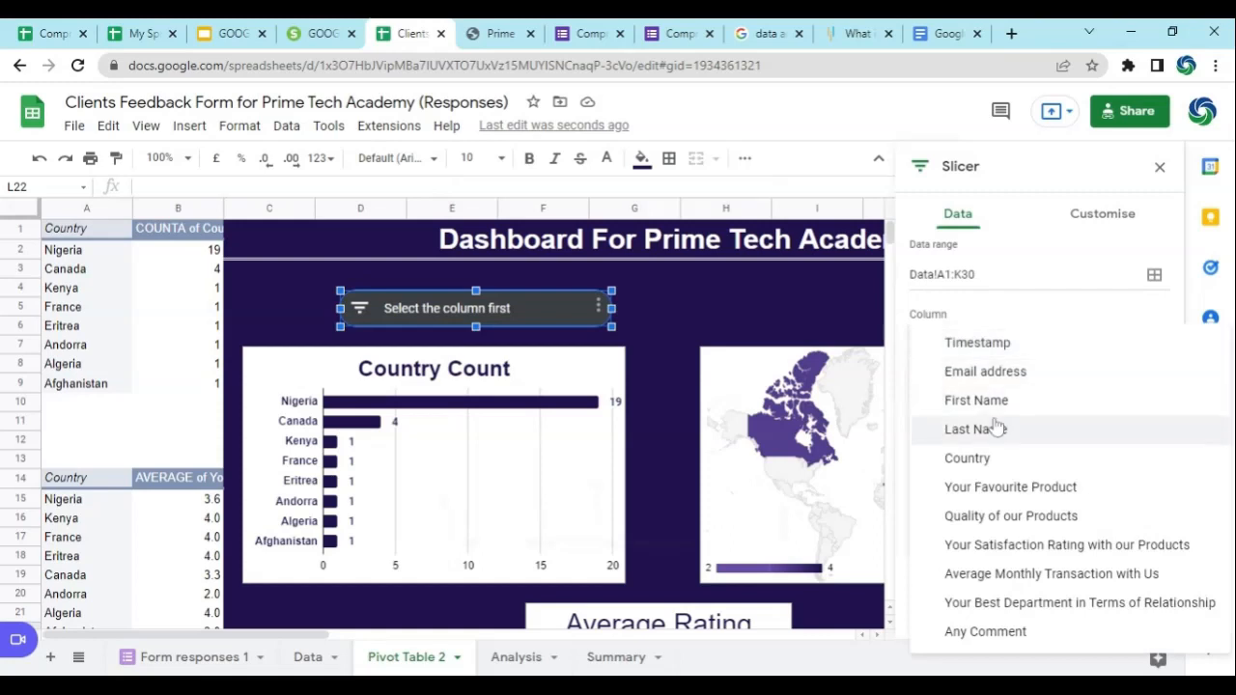
{"action": "left_click", "coordinate": [969, 459]}
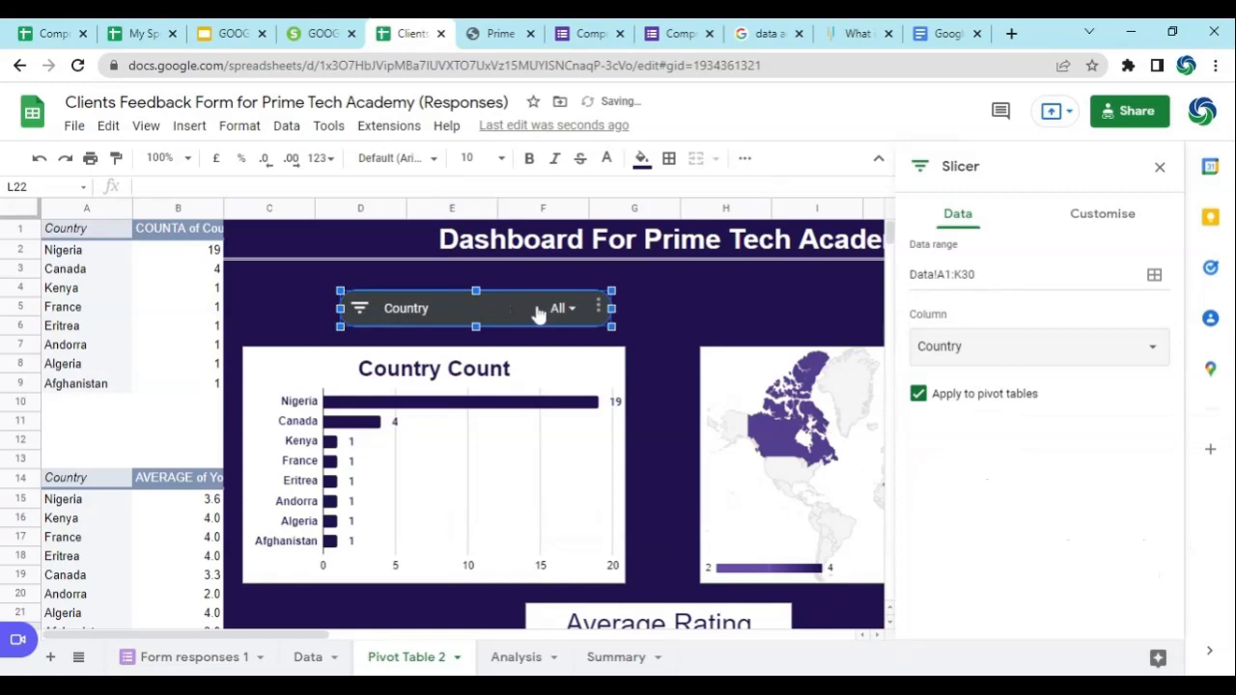
Set the Country slicer's title text colour to white.
{"action": "left_click", "coordinate": [1098, 230]}
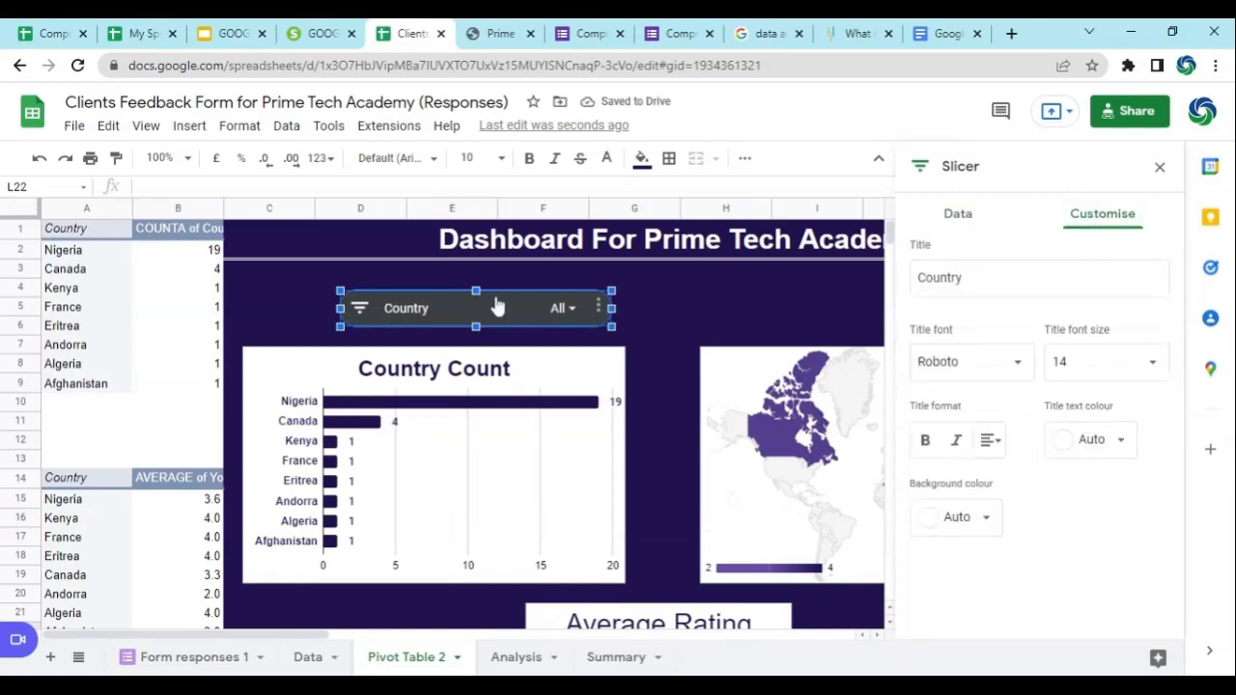
{"action": "left_click_drag", "start_coordinate": [497, 308], "coordinate": [503, 307]}
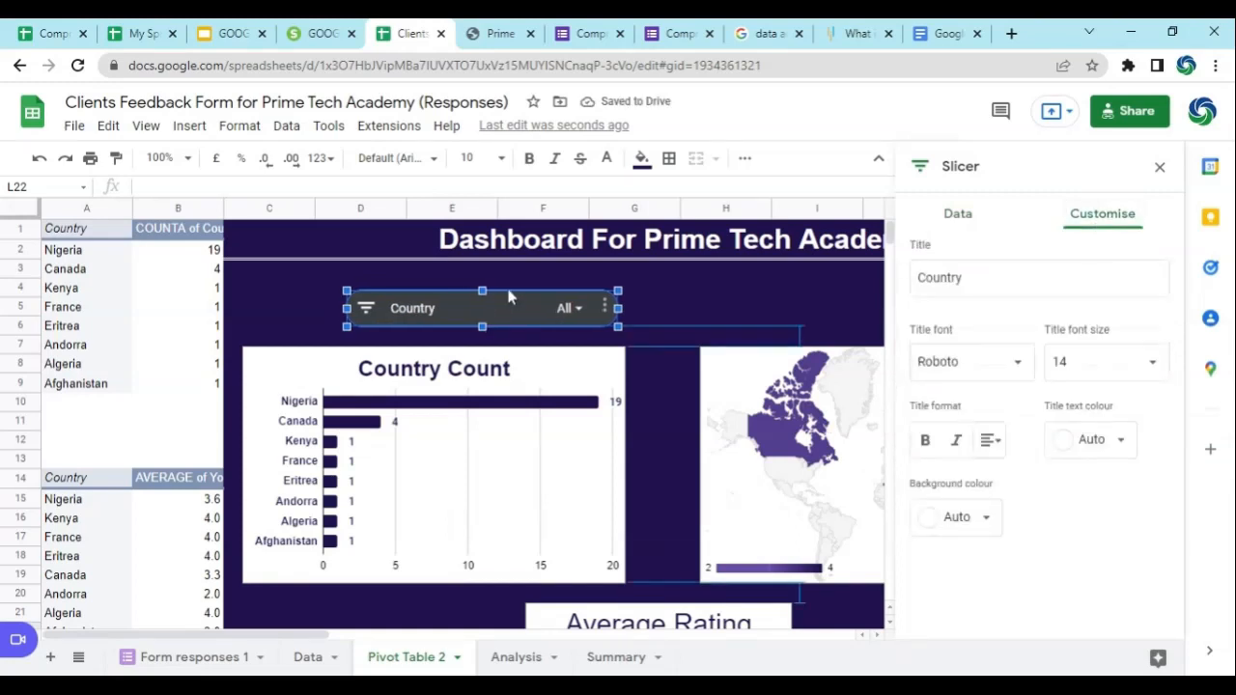
{"action": "left_click", "coordinate": [1017, 365]}
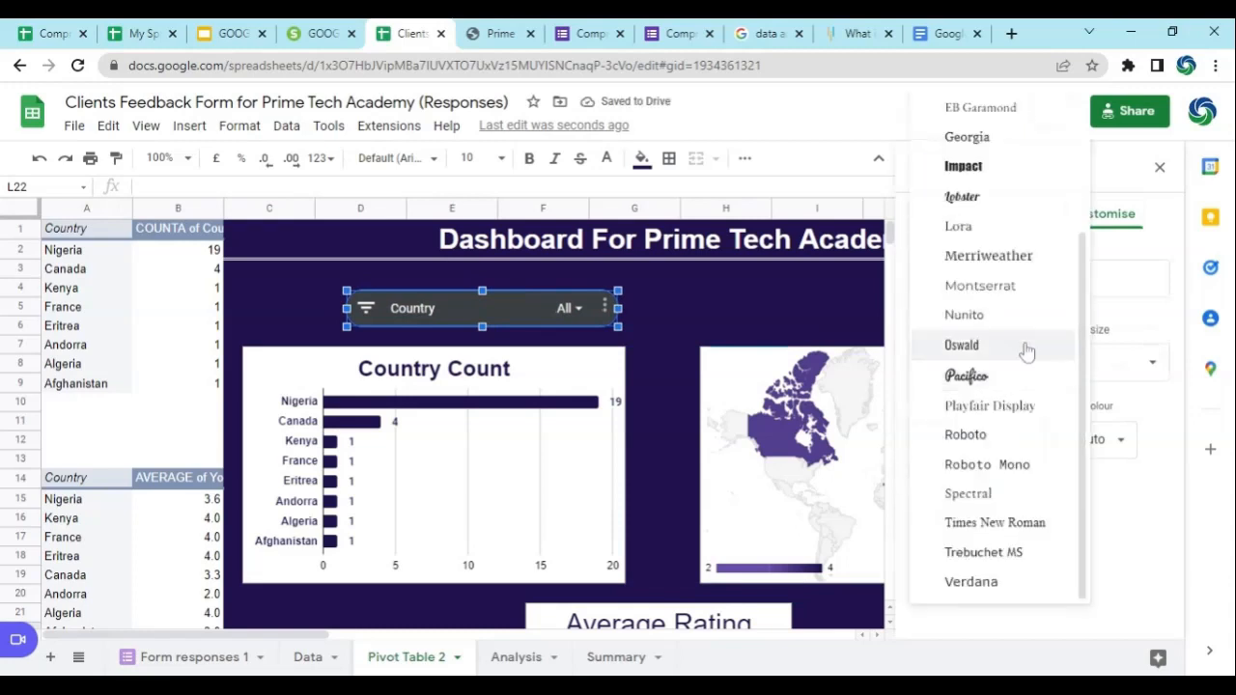
{"action": "left_click", "coordinate": [1092, 389]}
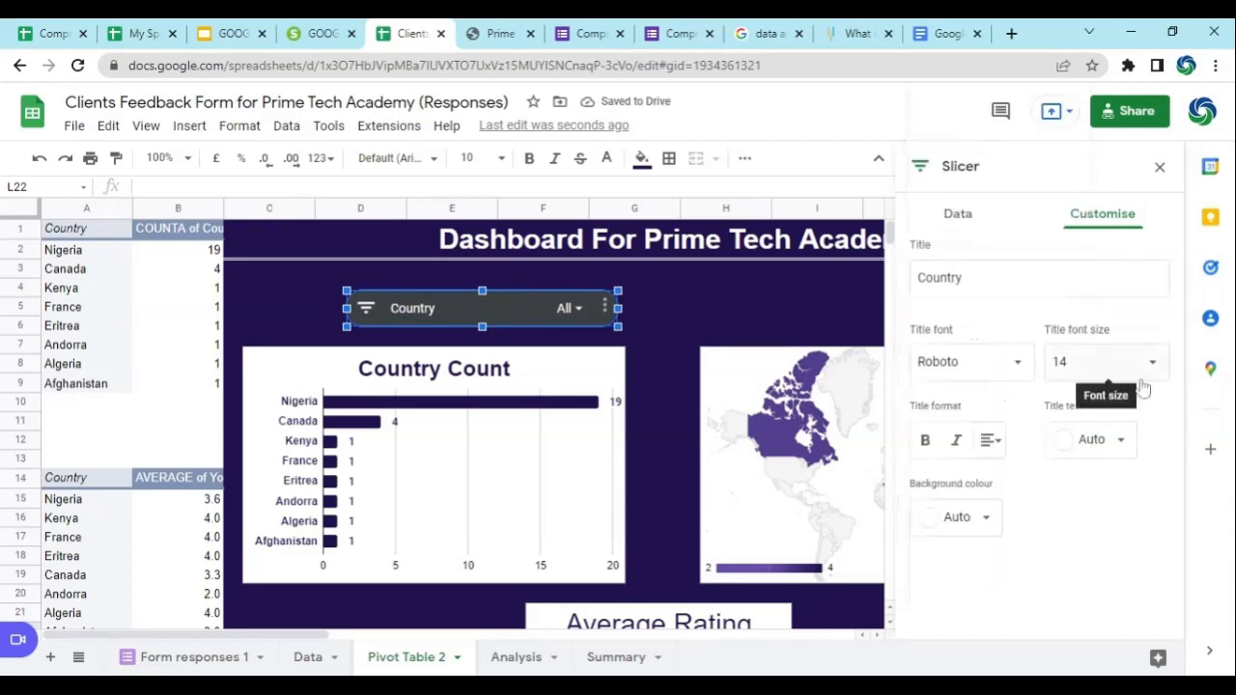
{"action": "left_click", "coordinate": [1125, 442]}
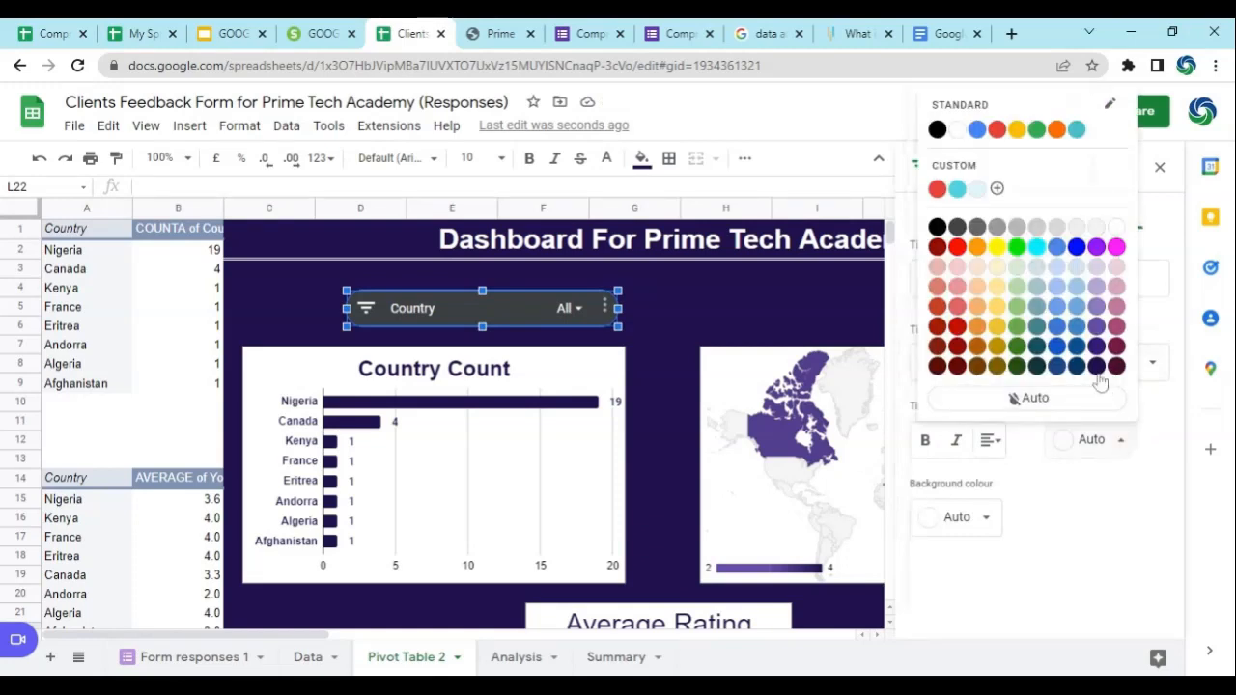
{"action": "left_click", "coordinate": [1118, 229]}
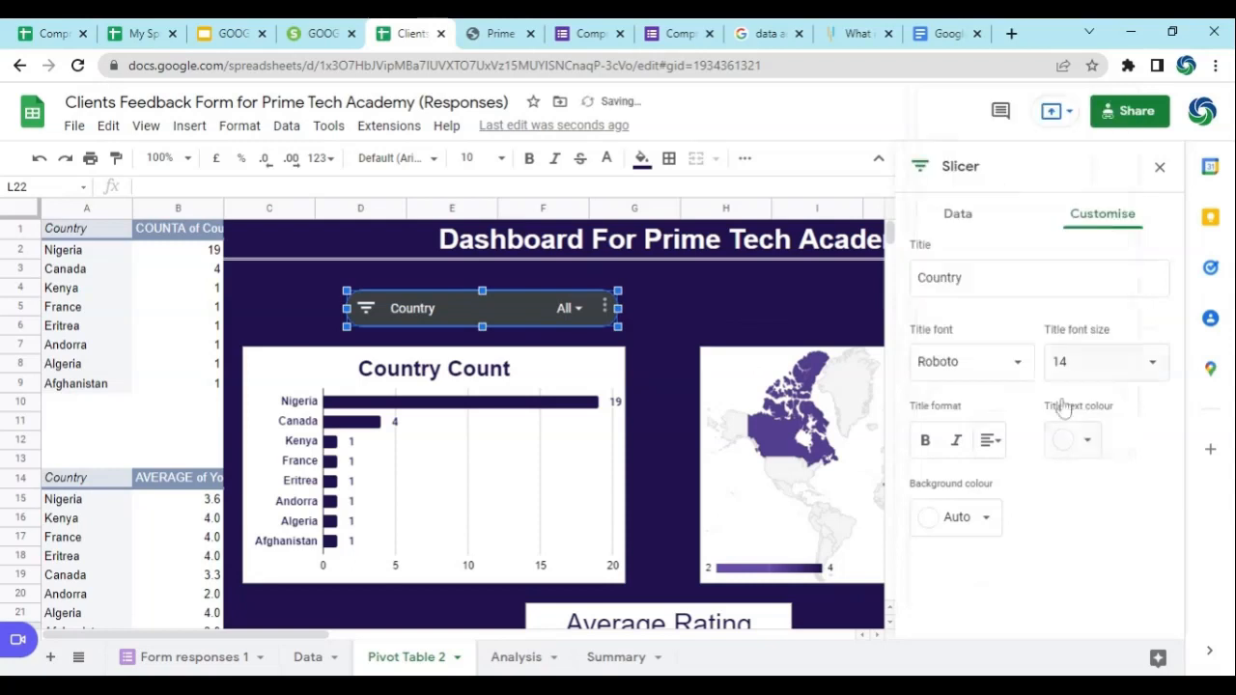
{"action": "left_click", "coordinate": [983, 521]}
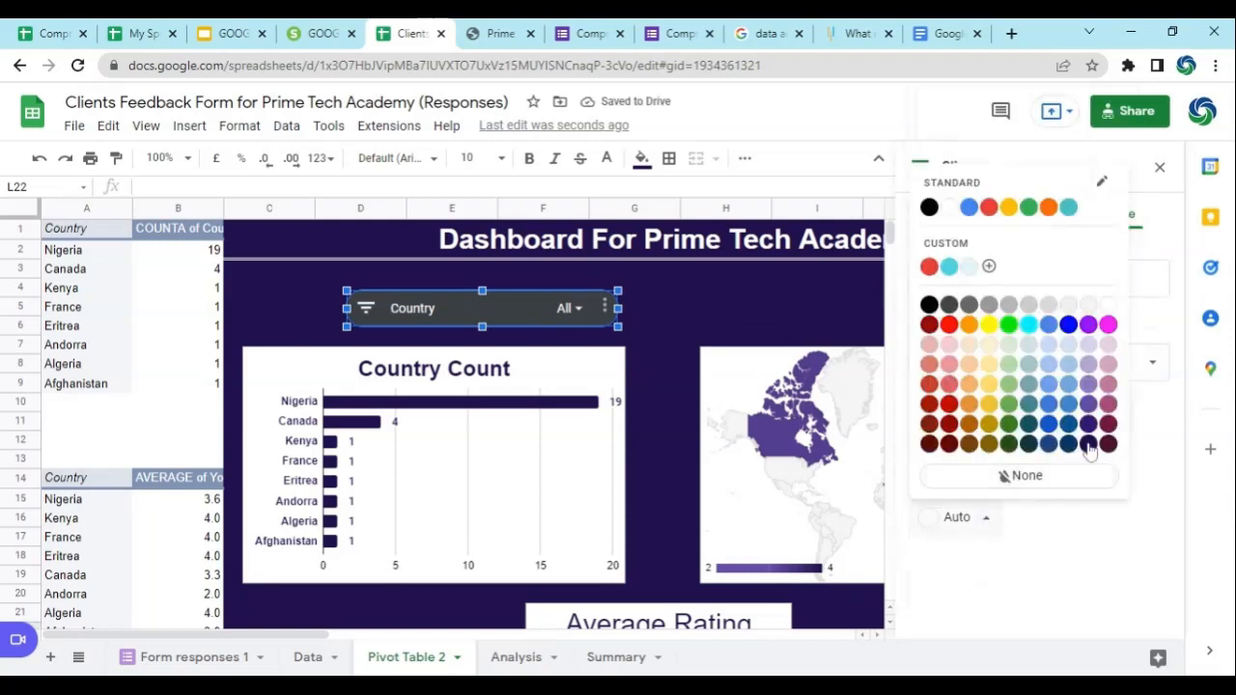
{"action": "left_click", "coordinate": [969, 537]}
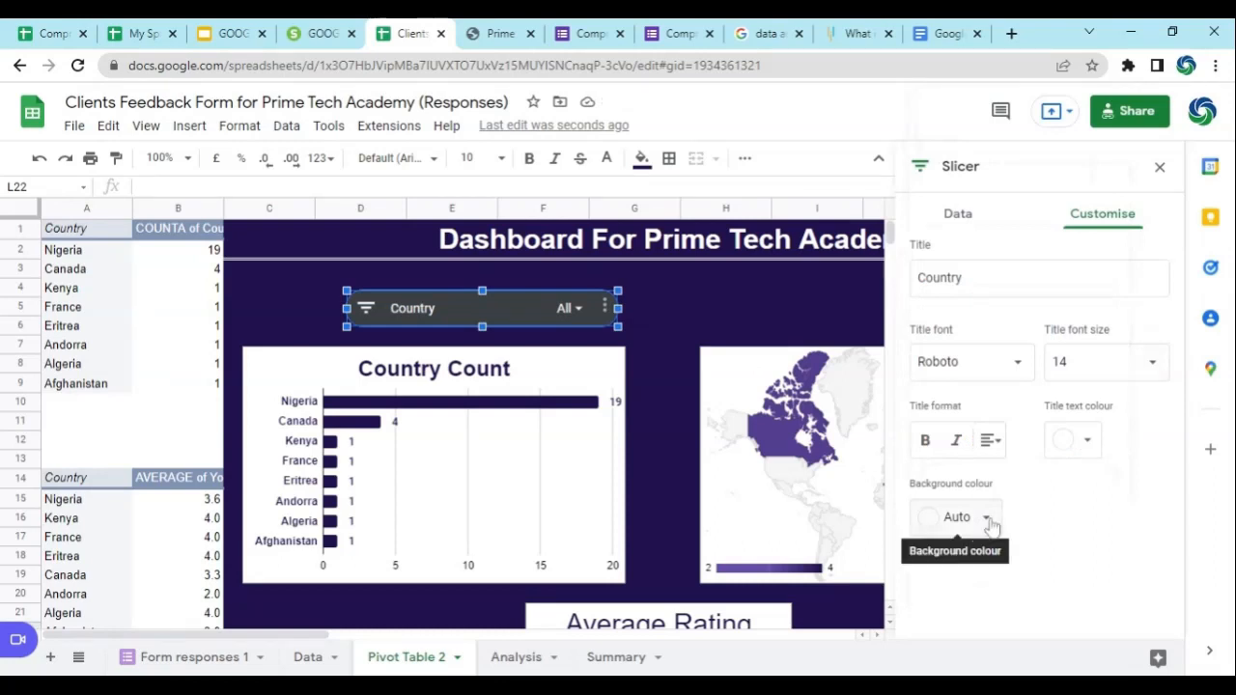
{"action": "left_click", "coordinate": [985, 521]}
{"action": "left_click", "coordinate": [985, 521]}
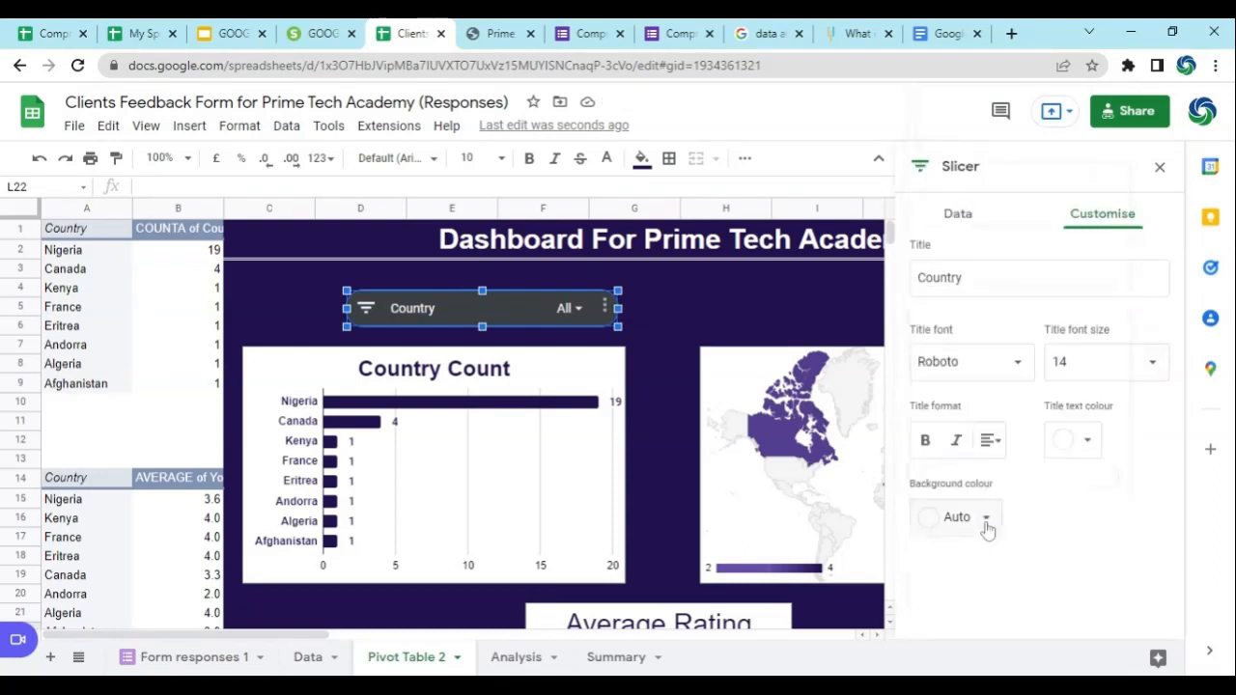
Set the Country slicer's title text to the darkest purple and its background colour to white.
{"action": "left_click", "coordinate": [1072, 440]}
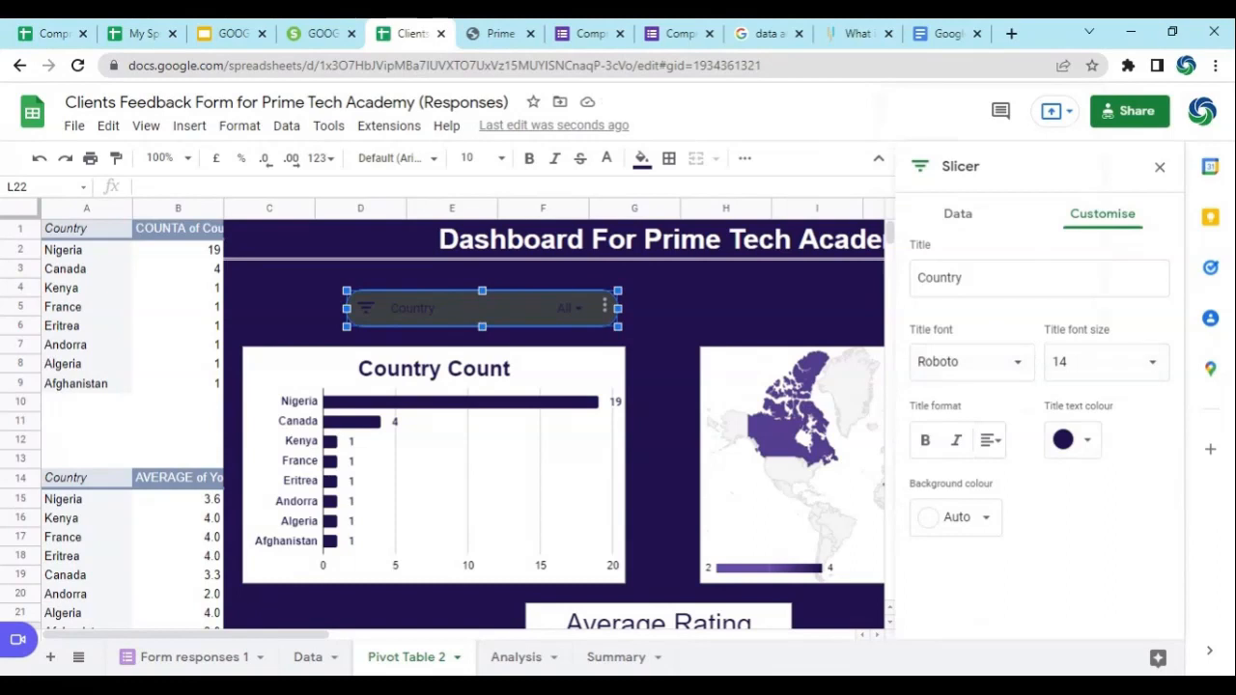
{"action": "left_click", "coordinate": [966, 215]}
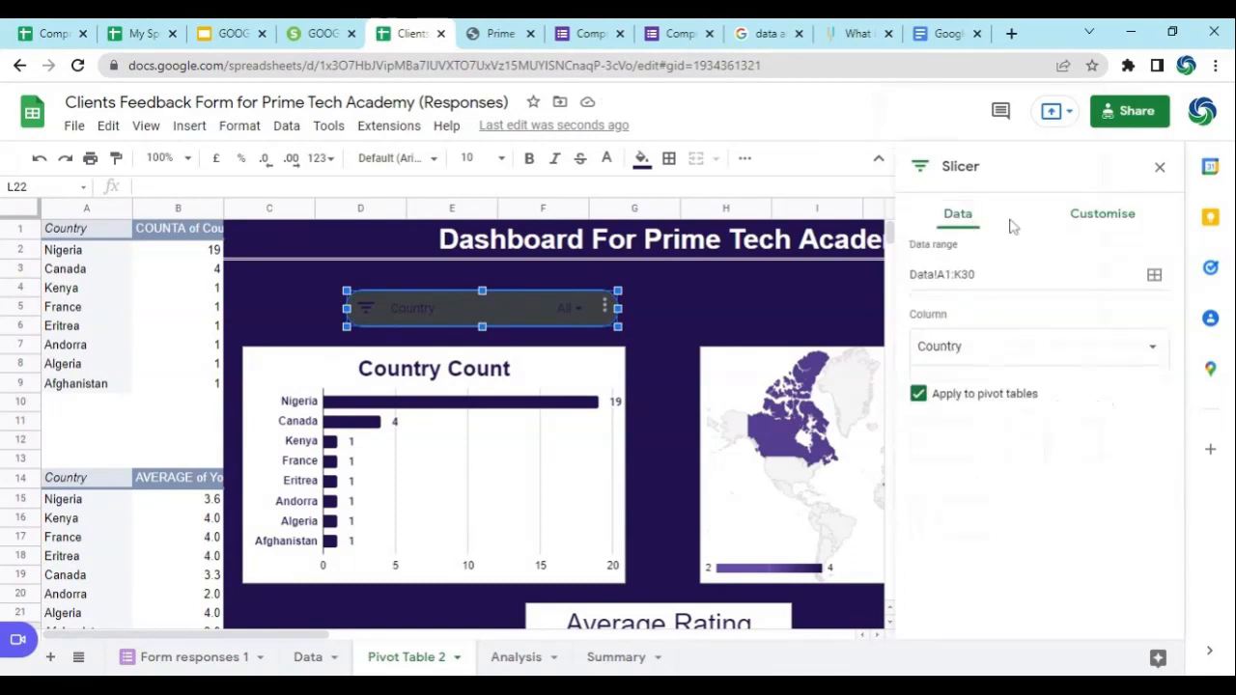
{"action": "left_click", "coordinate": [1098, 214]}
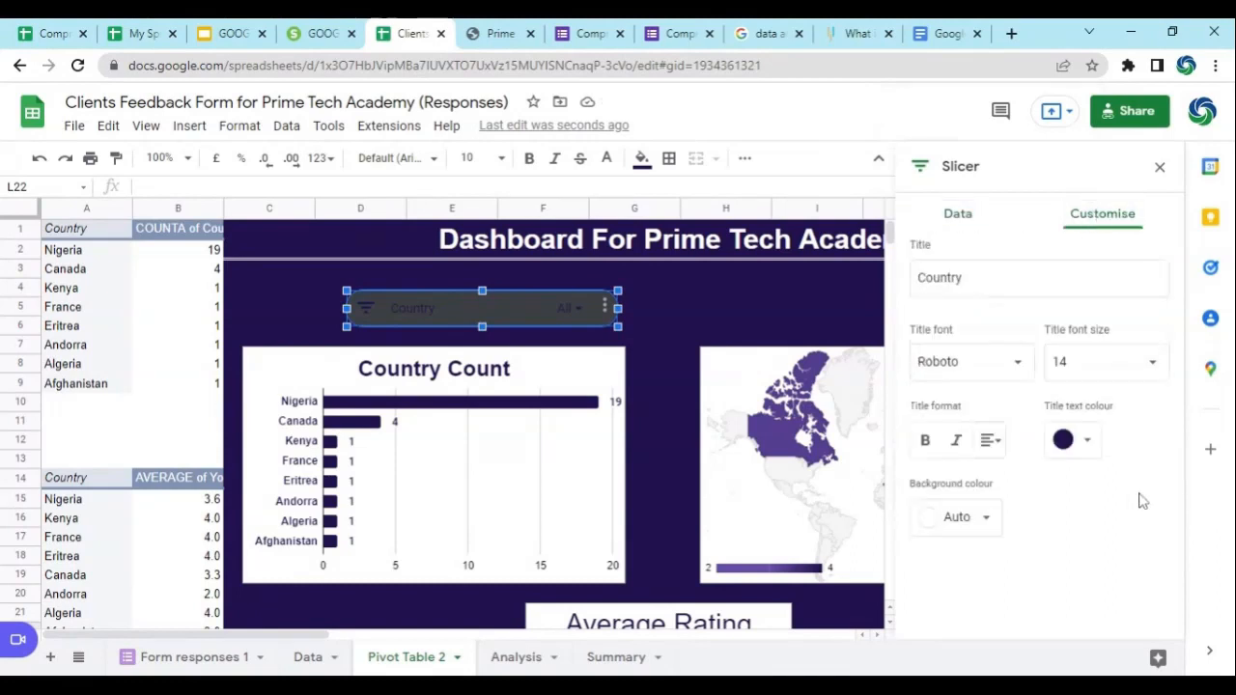
{"action": "left_click", "coordinate": [966, 519]}
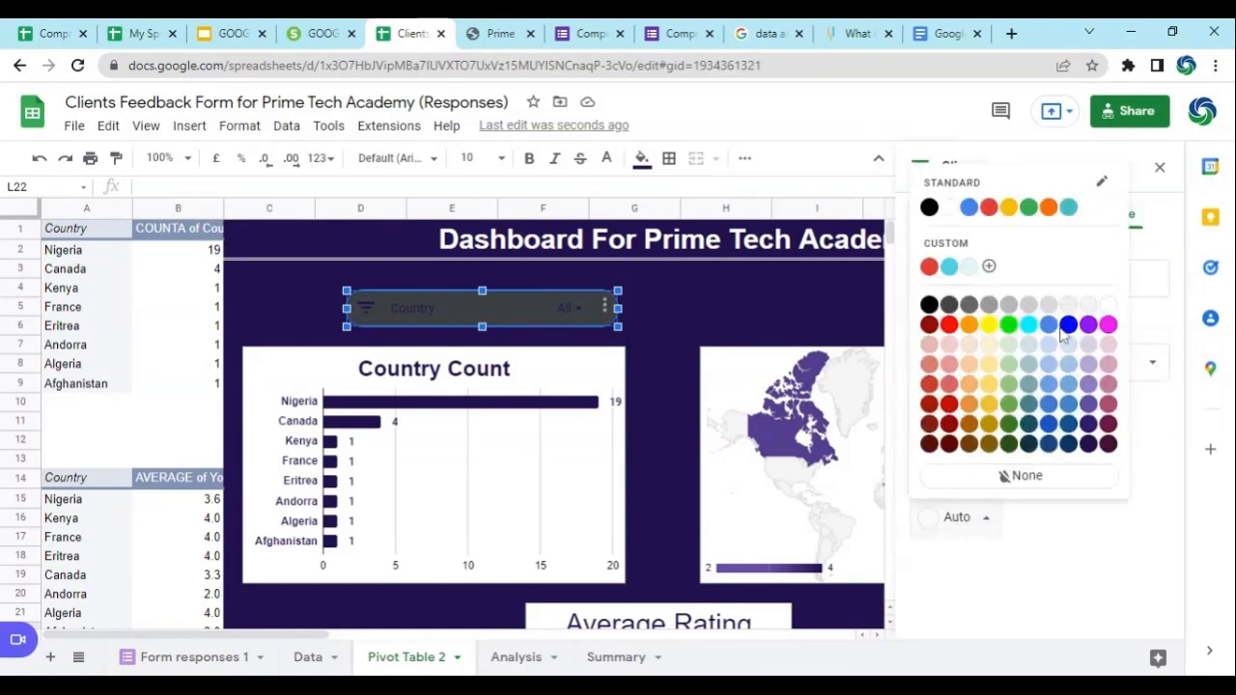
{"action": "left_click", "coordinate": [1108, 305]}
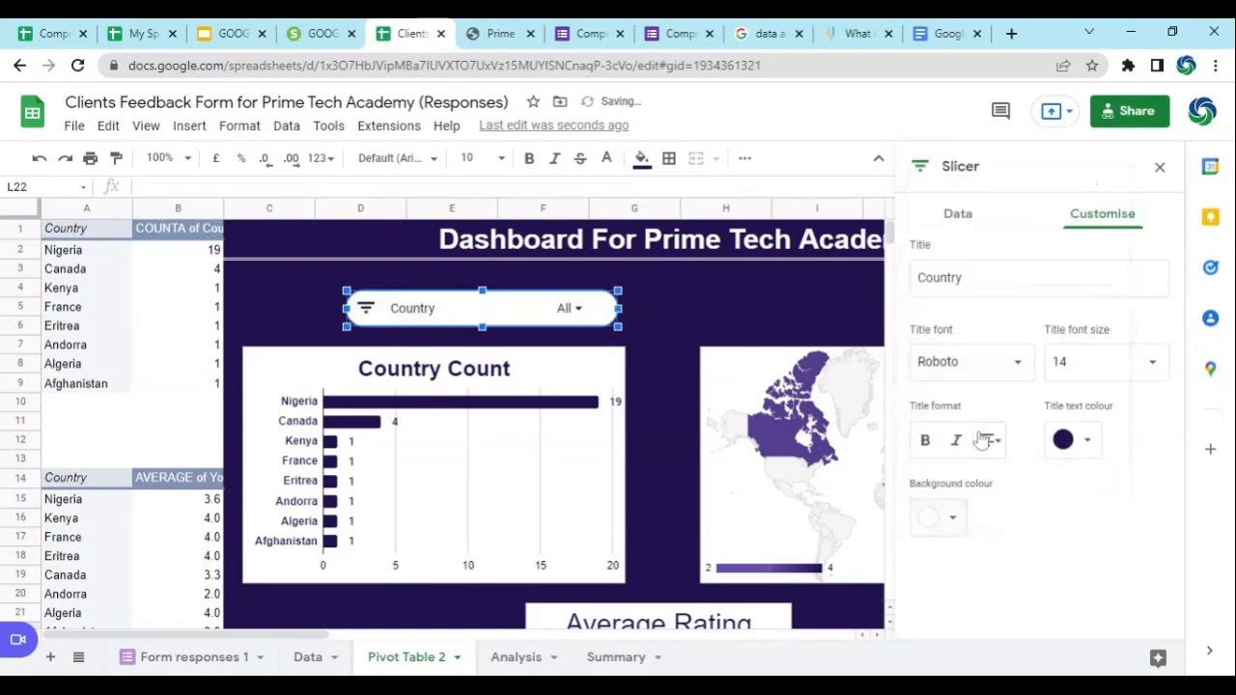
Make the Country slicer's title bold and shift the slicer slightly up and left, closer to the dashboard title line.
{"action": "left_click", "coordinate": [924, 440]}
{"action": "left_click_drag", "start_coordinate": [527, 309], "coordinate": [481, 294]}
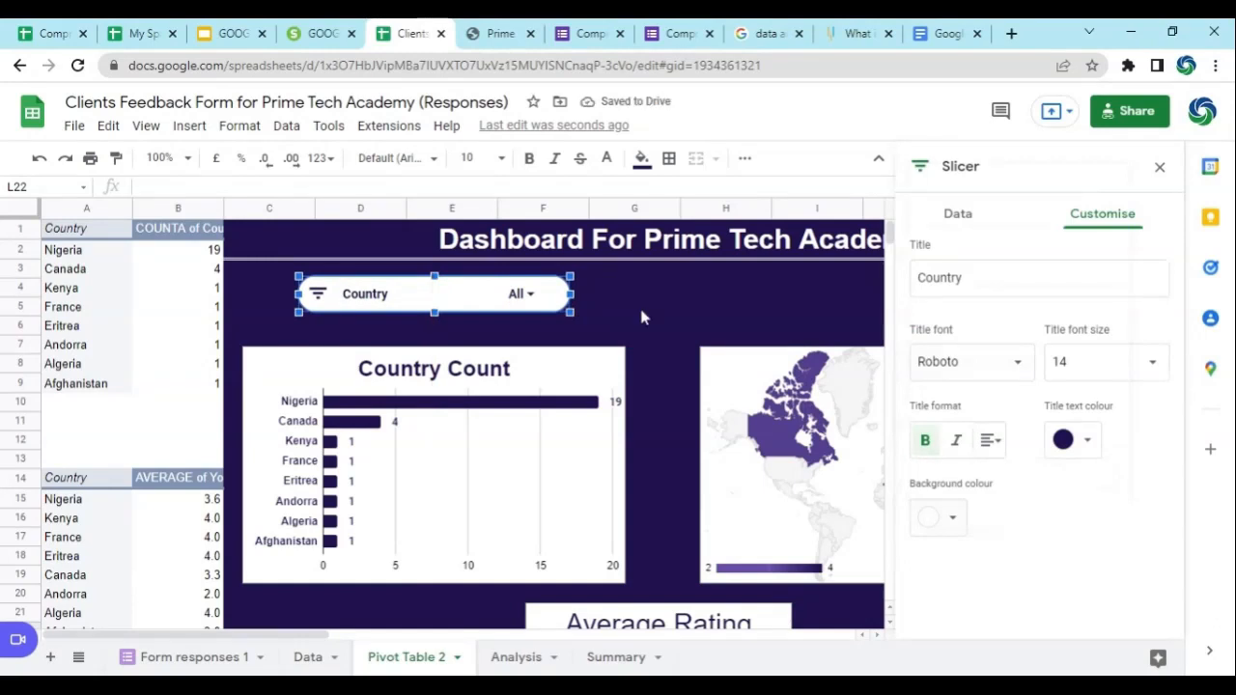
{"action": "left_click", "coordinate": [639, 304]}
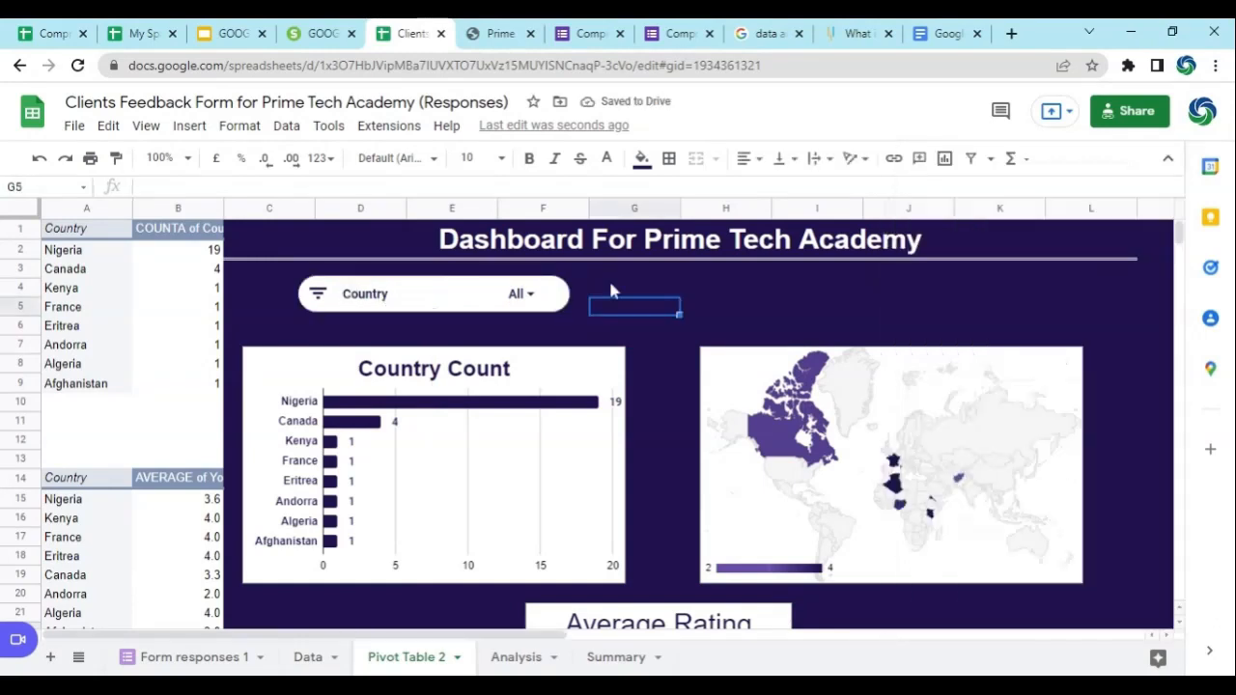
{"action": "left_click", "coordinate": [522, 295]}
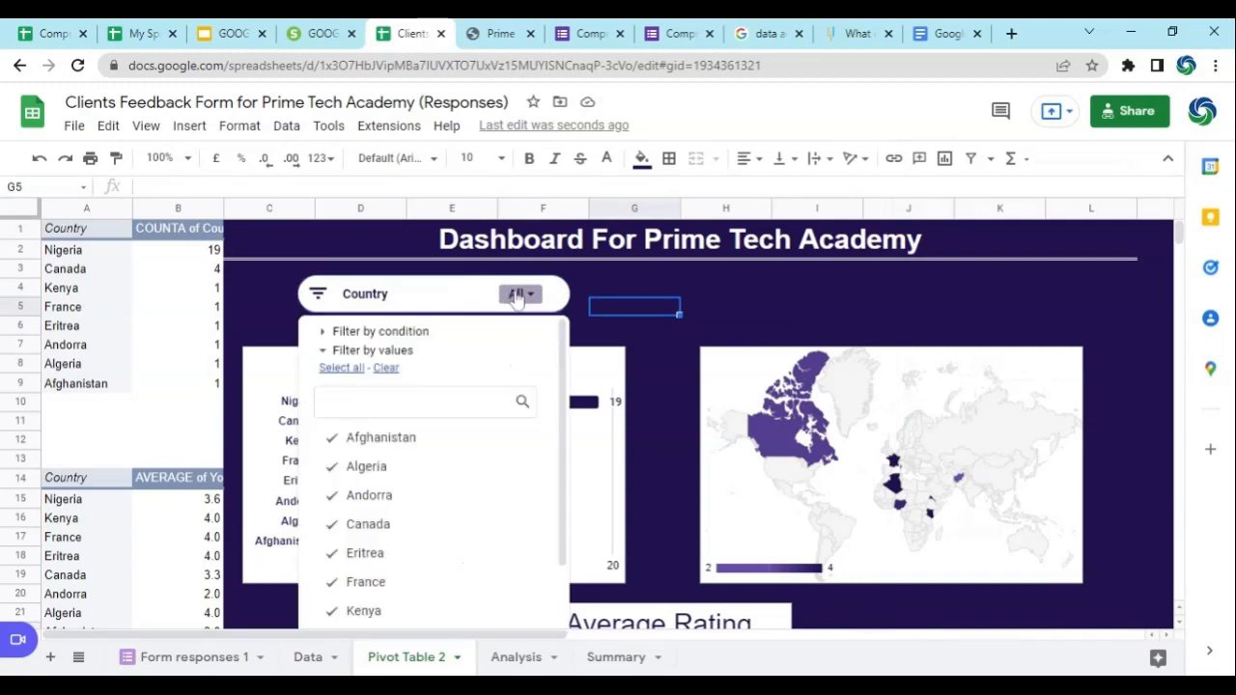
{"action": "left_click", "coordinate": [384, 376]}
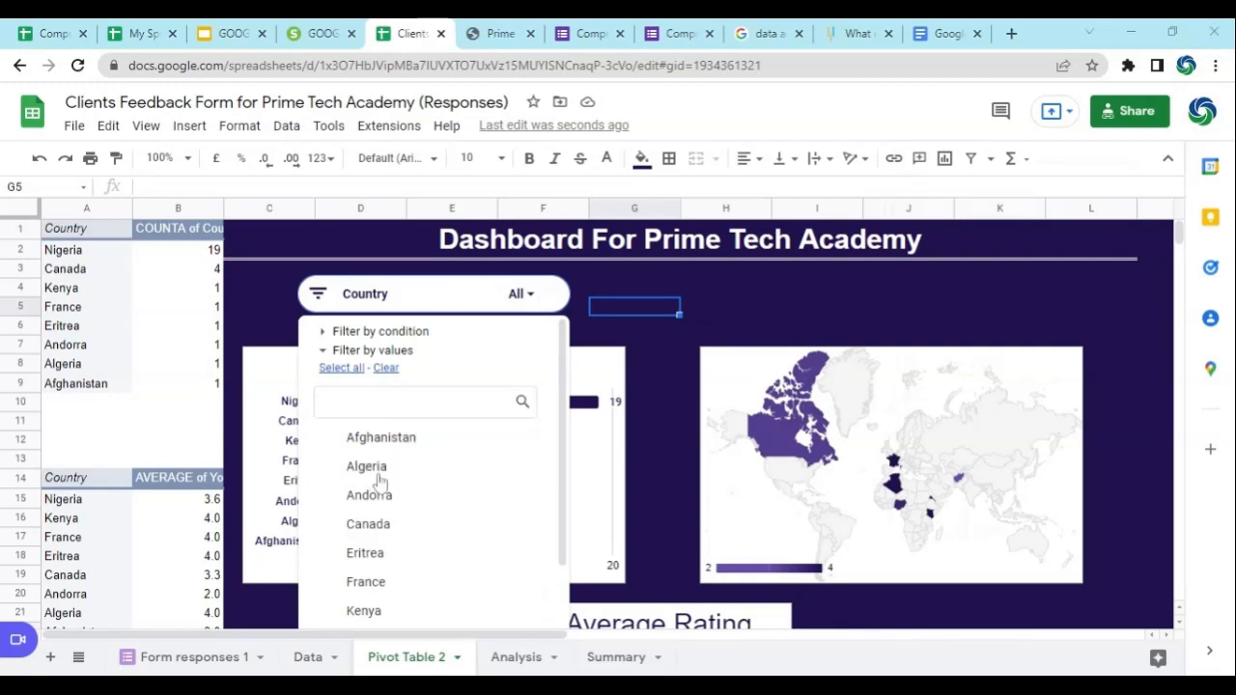
{"action": "key", "text": "Escape"}
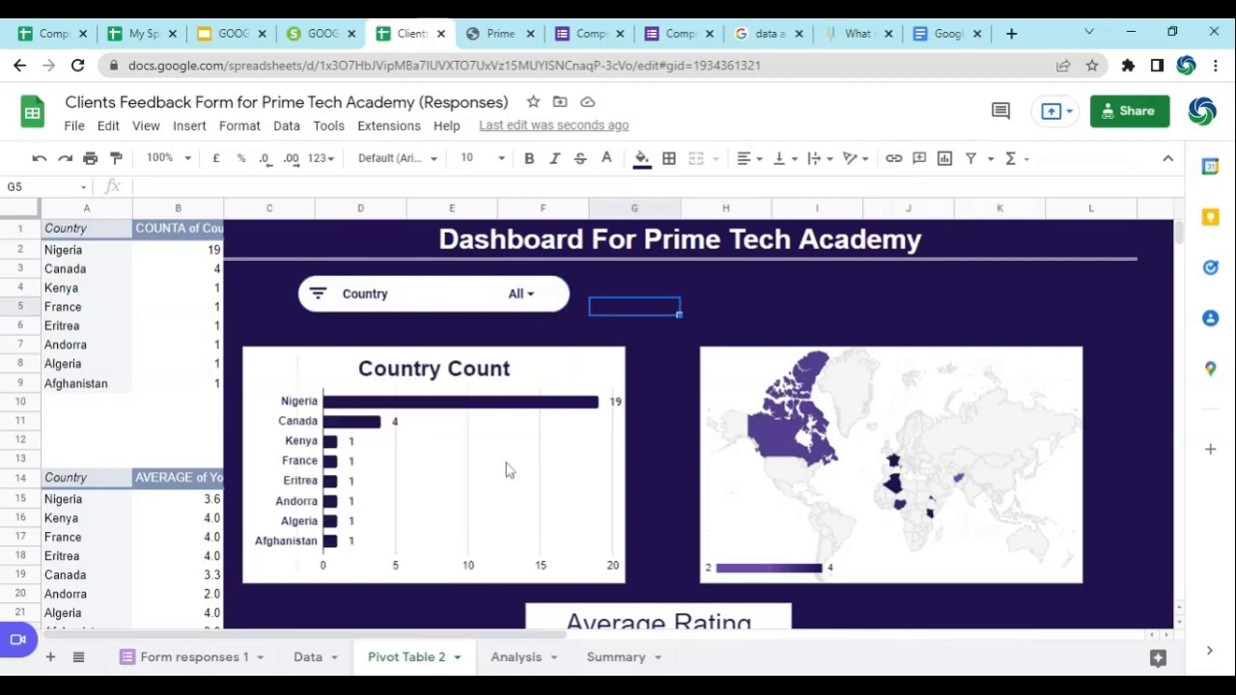
Filter the Country slicer so that only Algeria is selected.
{"action": "left_click", "coordinate": [521, 294]}
{"action": "left_click", "coordinate": [381, 469]}
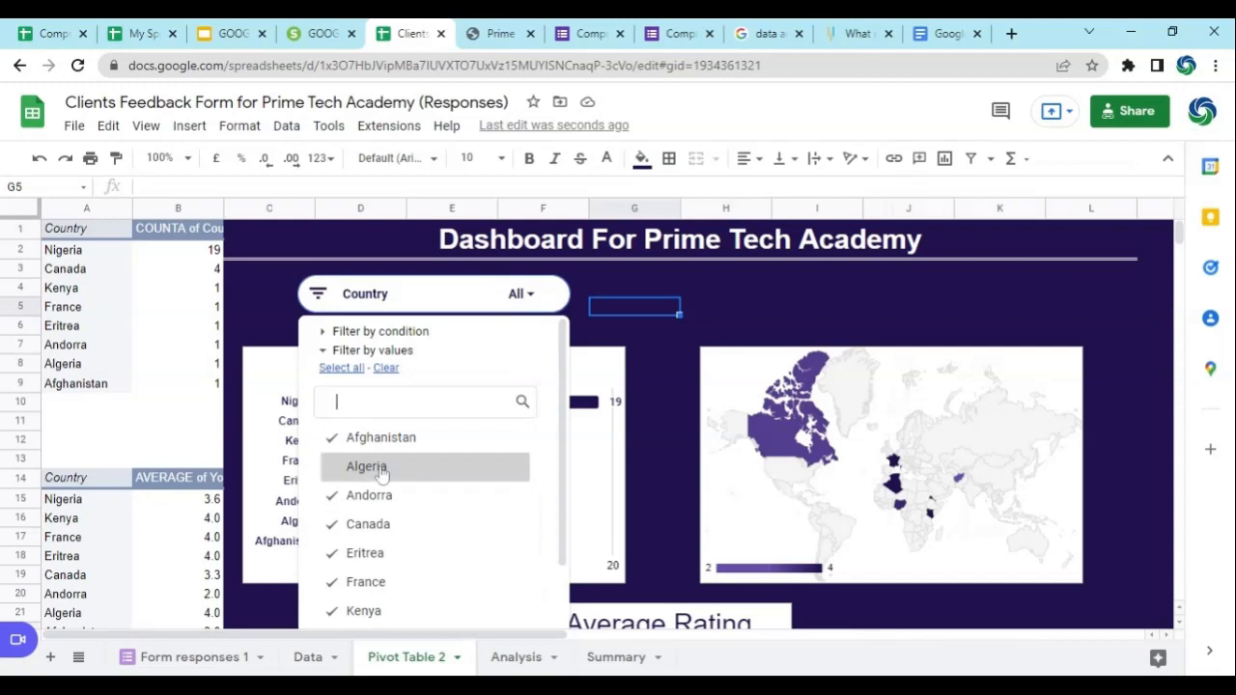
{"action": "left_click", "coordinate": [386, 375]}
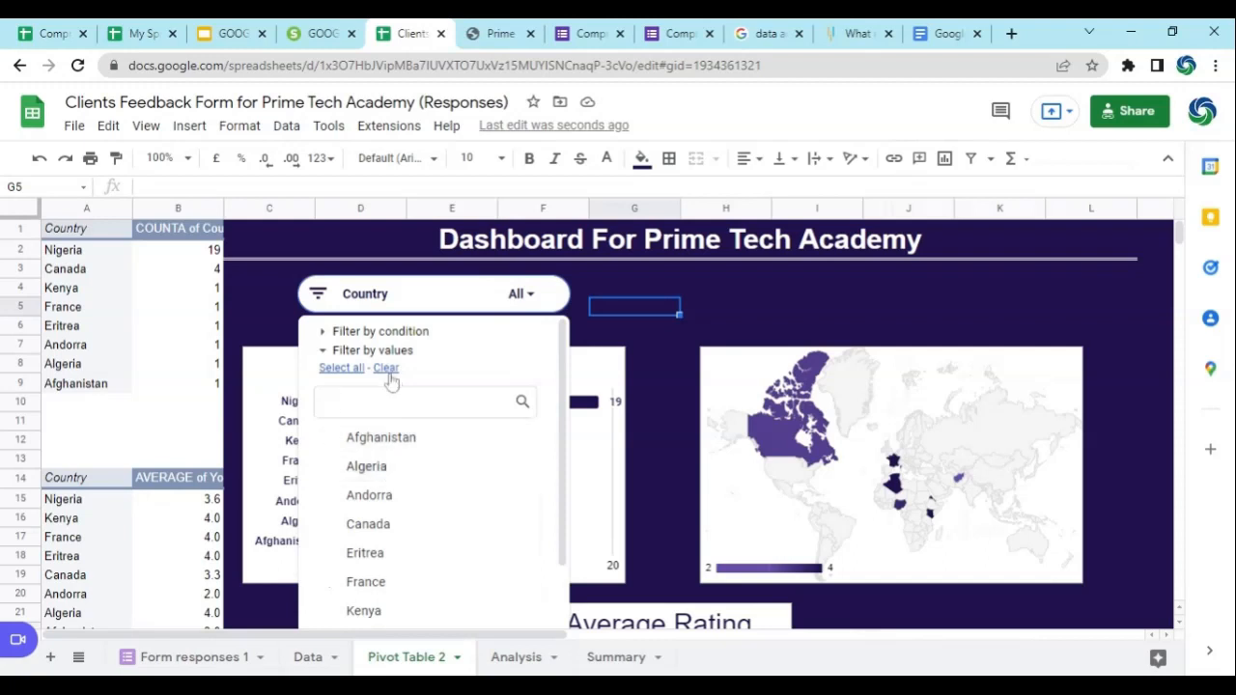
{"action": "left_click", "coordinate": [359, 467]}
{"action": "scroll", "coordinate": [541, 541], "scroll_direction": "down", "scroll_amount": 2}
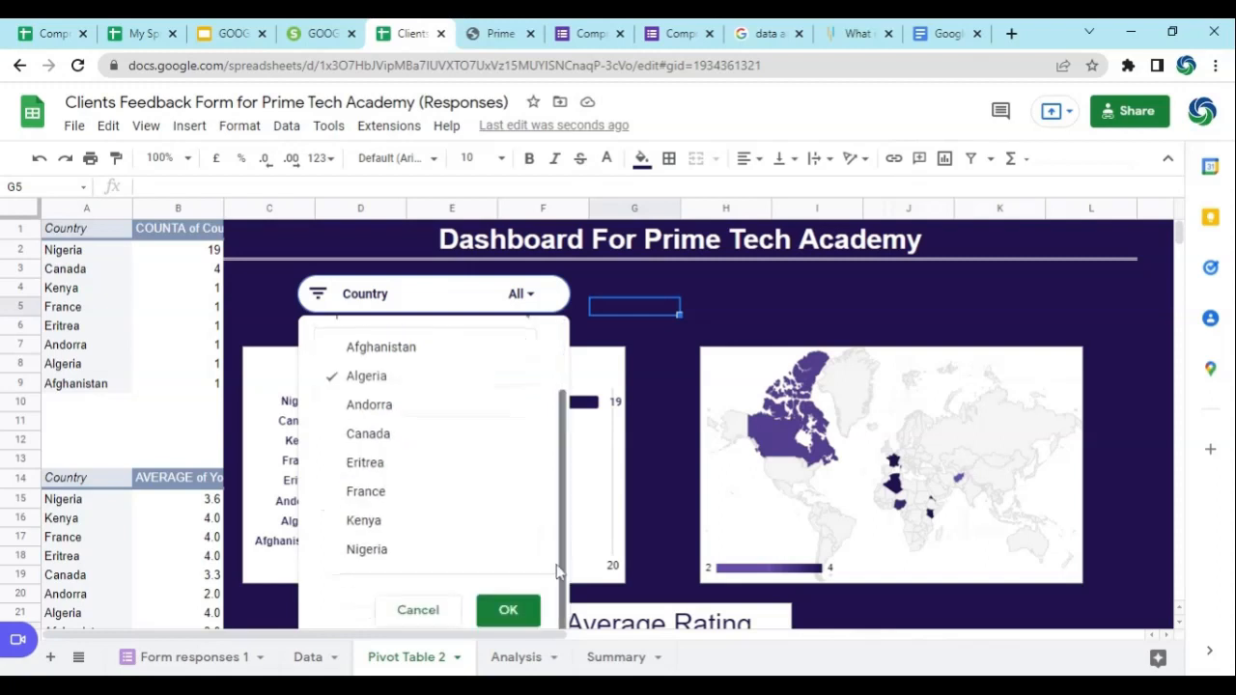
{"action": "left_click", "coordinate": [508, 610]}
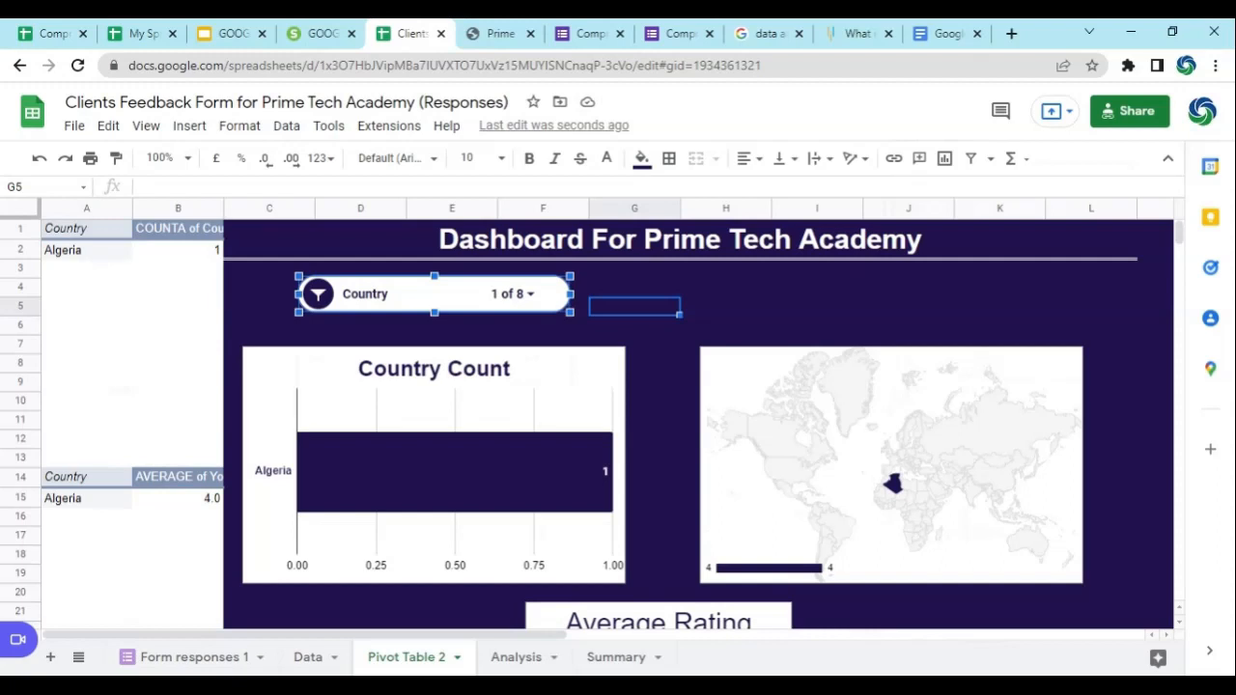
Add Afghanistan to the Country slicer's selection and review the pivot tables, charts and Average Rating scorecard.
{"action": "left_click", "coordinate": [529, 296]}
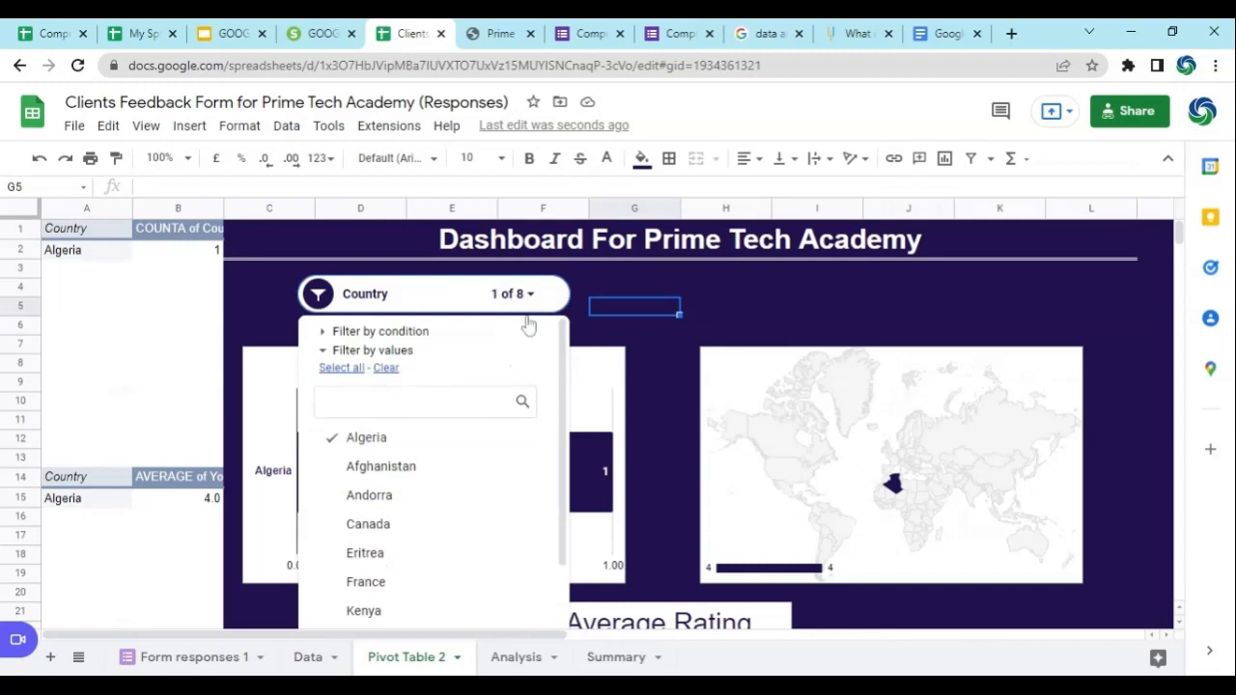
{"action": "left_click", "coordinate": [396, 470]}
{"action": "scroll", "coordinate": [444, 550], "scroll_direction": "down", "scroll_amount": 1}
{"action": "left_click", "coordinate": [500, 611]}
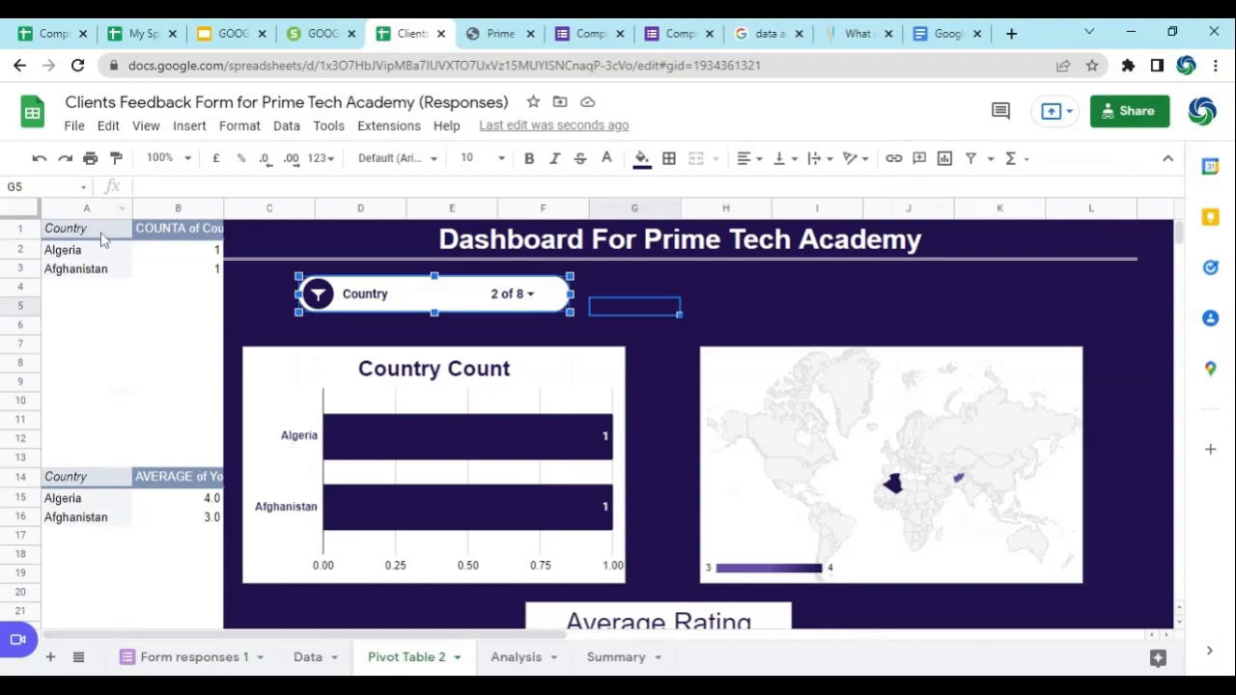
{"action": "scroll", "coordinate": [119, 414], "scroll_direction": "down", "scroll_amount": 4}
{"action": "scroll", "coordinate": [138, 495], "scroll_direction": "up", "scroll_amount": 2}
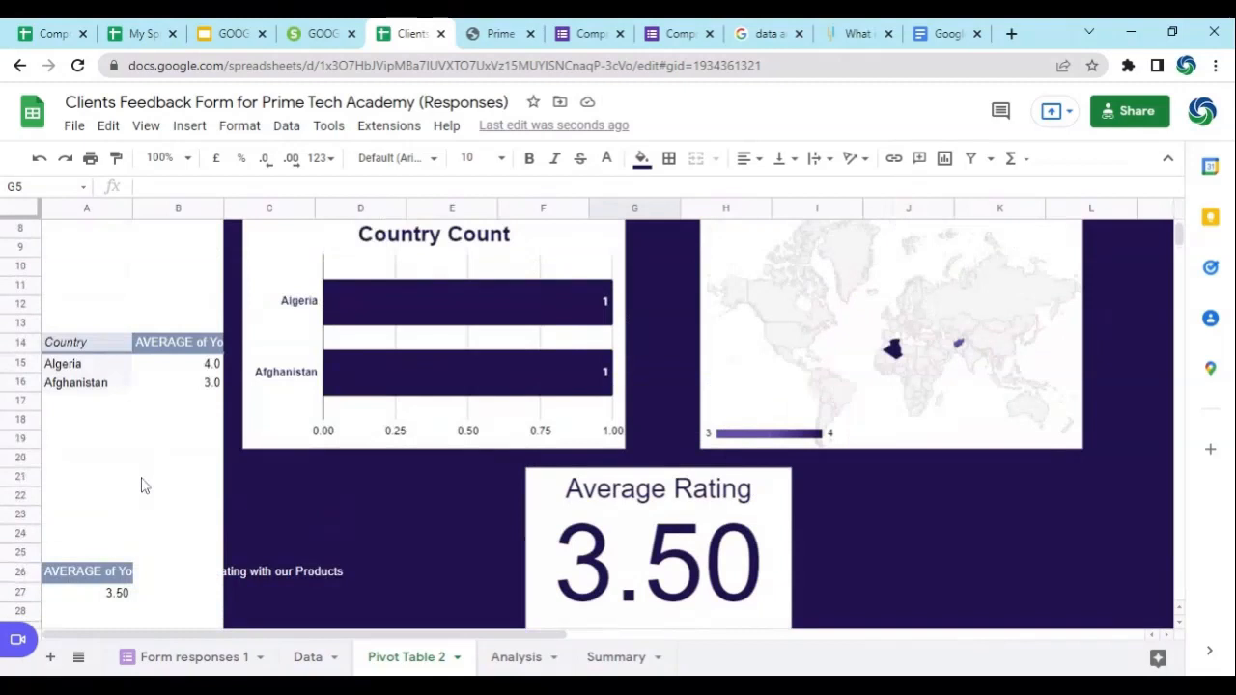
{"action": "scroll", "coordinate": [543, 399], "scroll_direction": "up", "scroll_amount": 1}
{"action": "scroll", "coordinate": [933, 395], "scroll_direction": "down", "scroll_amount": 2}
{"action": "scroll", "coordinate": [705, 538], "scroll_direction": "up", "scroll_amount": 3}
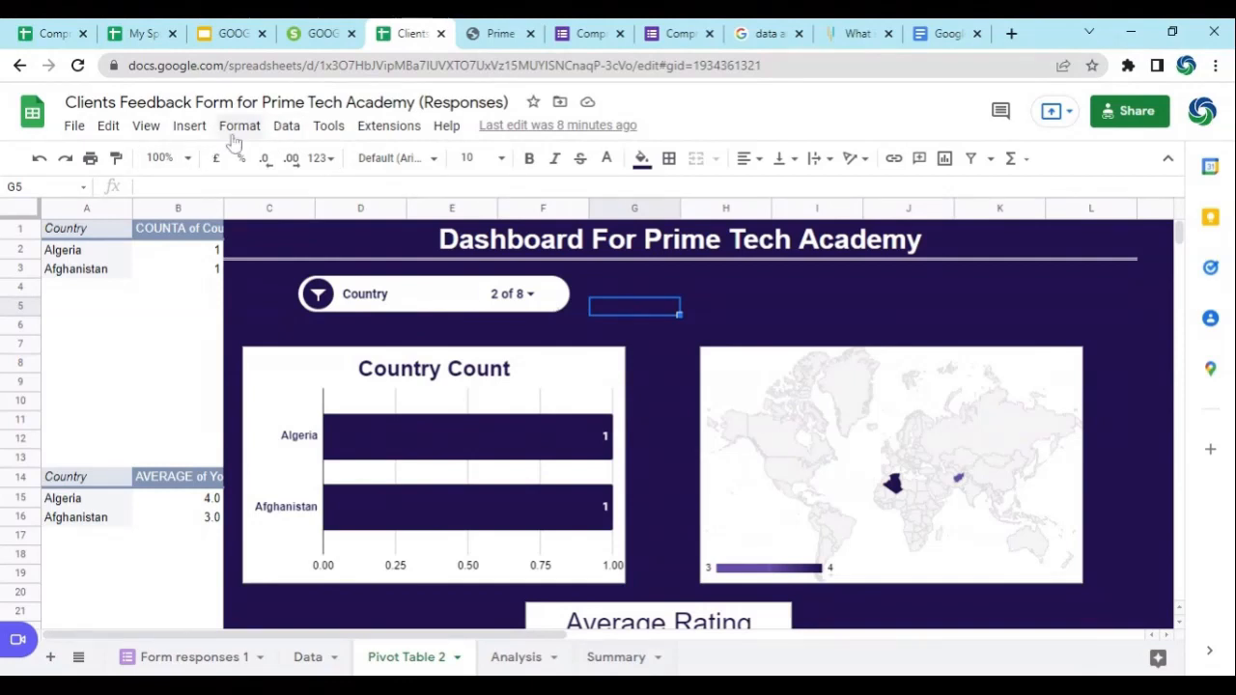
Add a second slicer to the dashboard using the data range Data!A1:K30.
{"action": "left_click", "coordinate": [196, 128]}
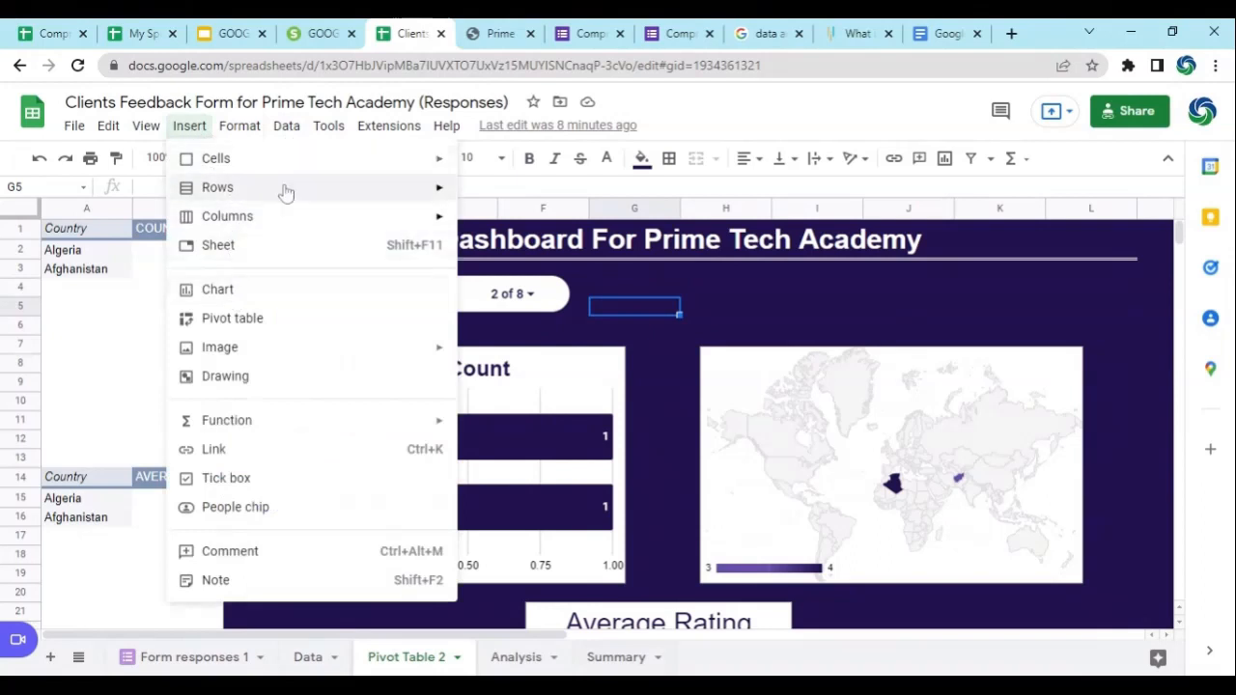
{"action": "left_click", "coordinate": [287, 126]}
{"action": "left_click", "coordinate": [287, 128]}
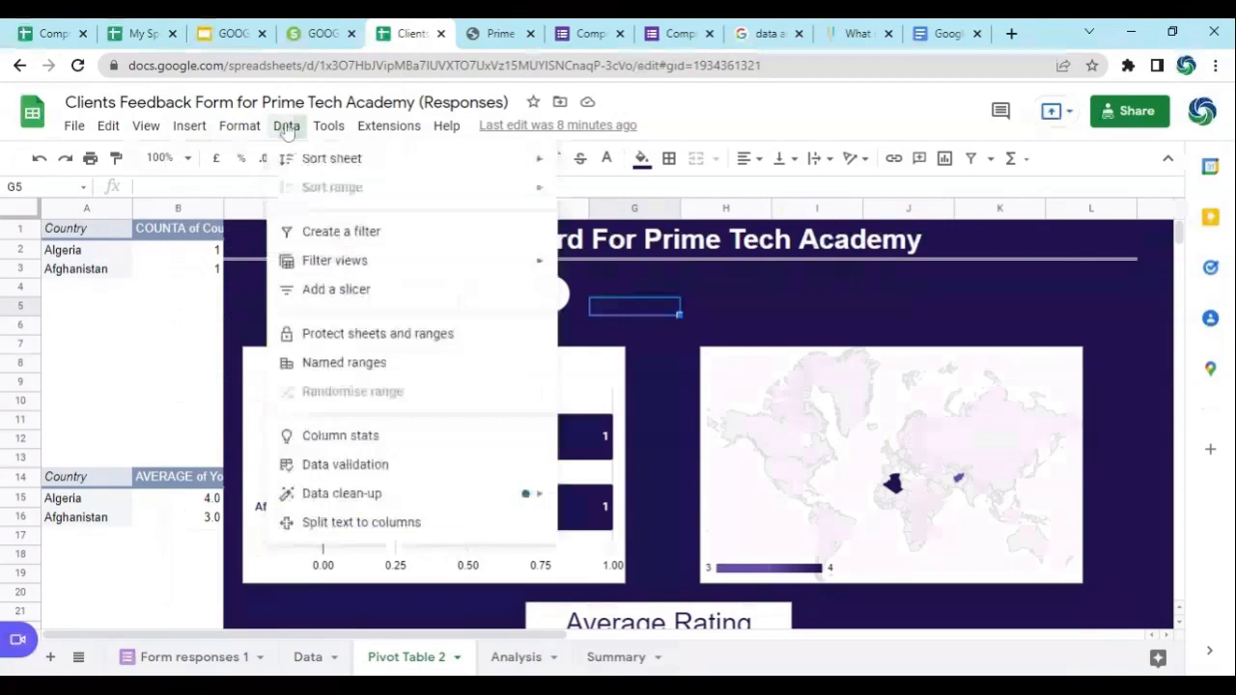
{"action": "left_click", "coordinate": [309, 289]}
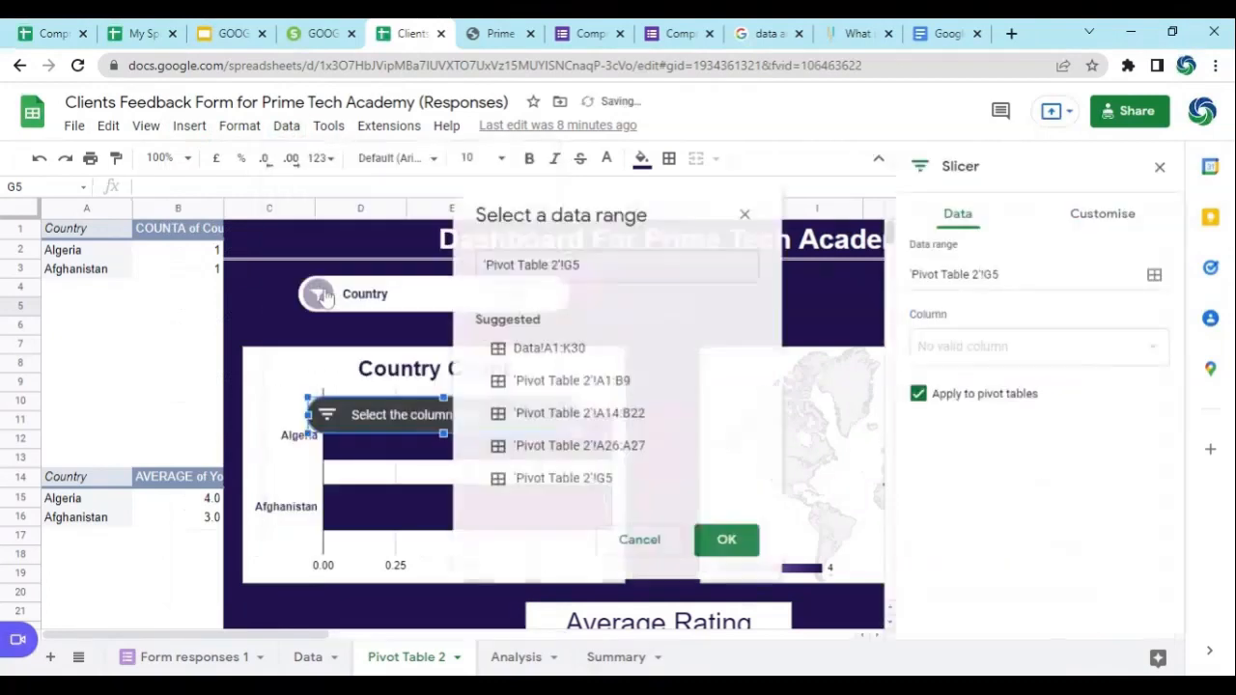
{"action": "left_click", "coordinate": [574, 348]}
{"action": "left_click", "coordinate": [749, 543]}
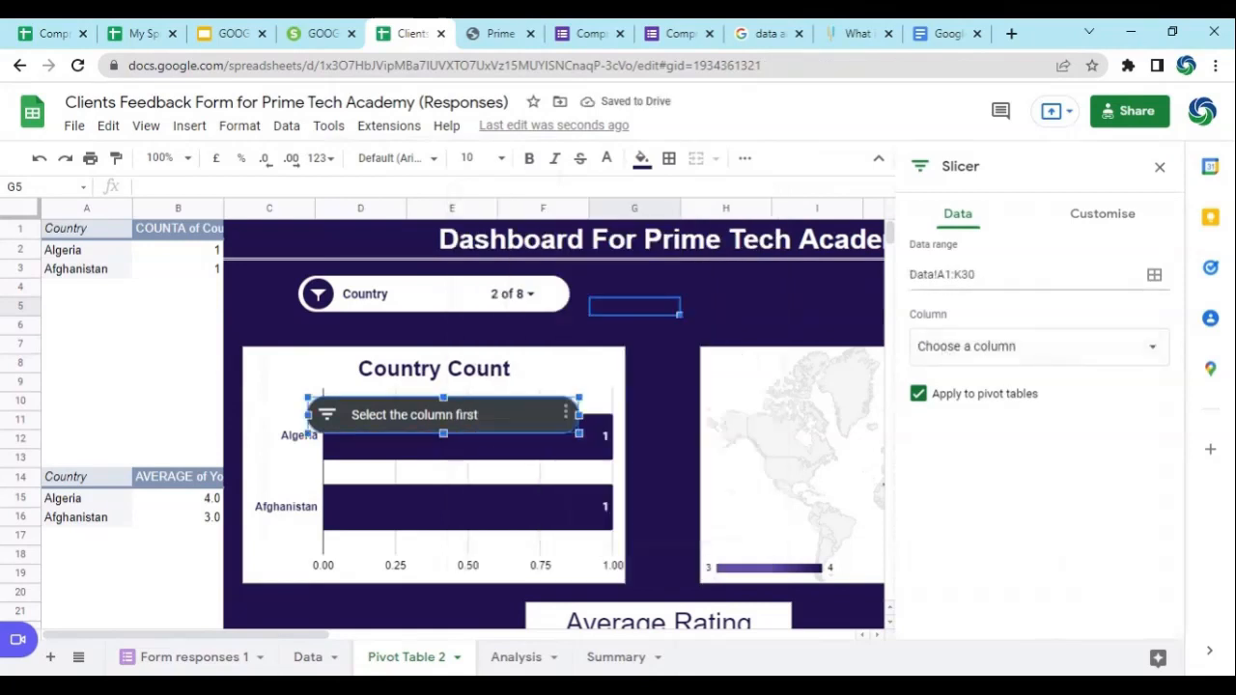
Place the new slicer beside the Country slicer and make it filter the Your Favourite Product column.
{"action": "left_click", "coordinate": [1102, 214]}
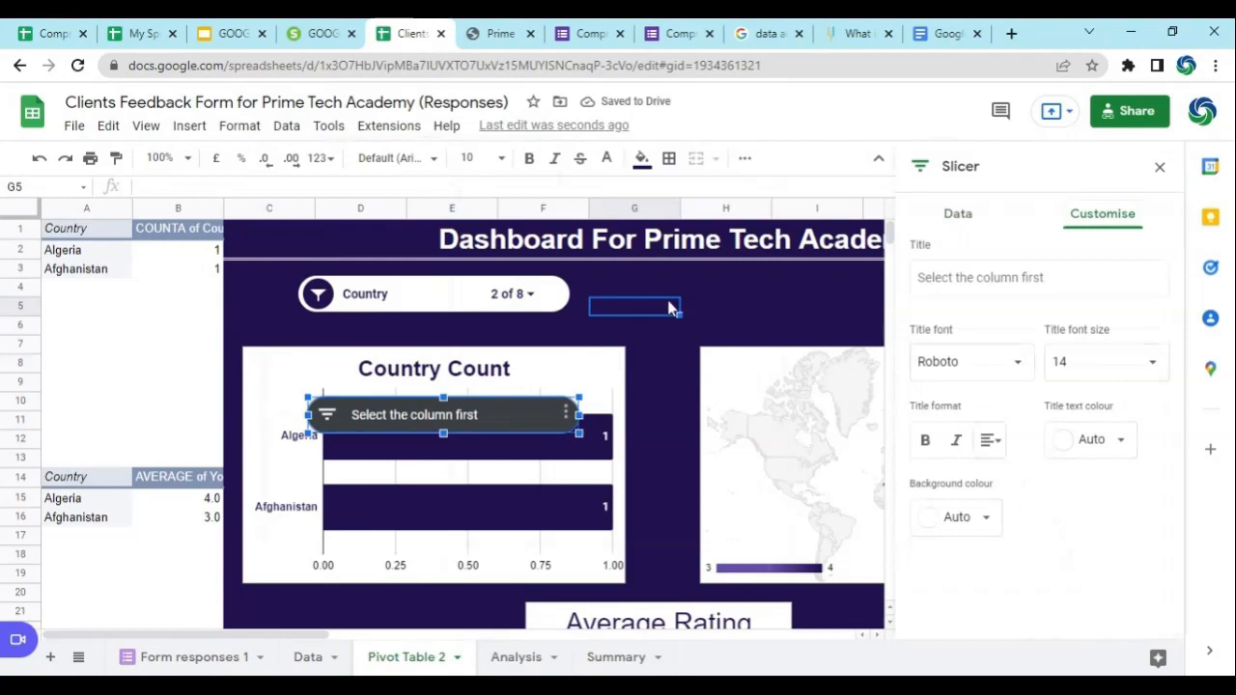
{"action": "left_click_drag", "start_coordinate": [474, 415], "coordinate": [744, 300]}
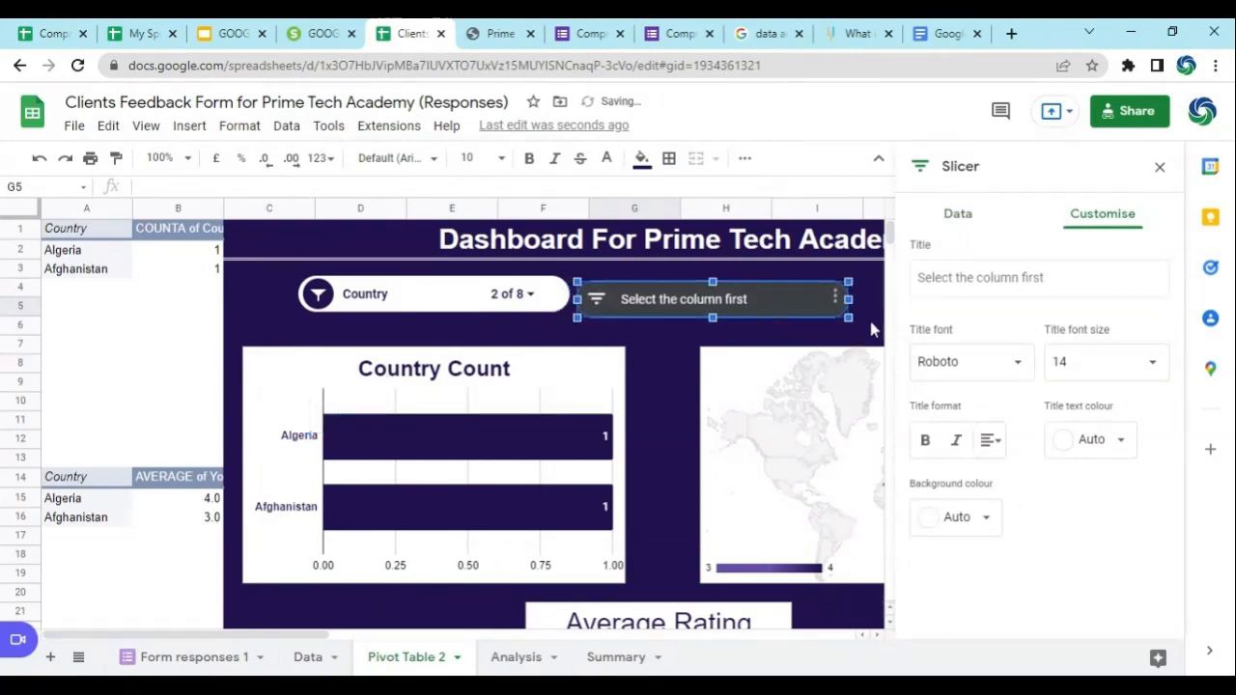
{"action": "left_click", "coordinate": [960, 216]}
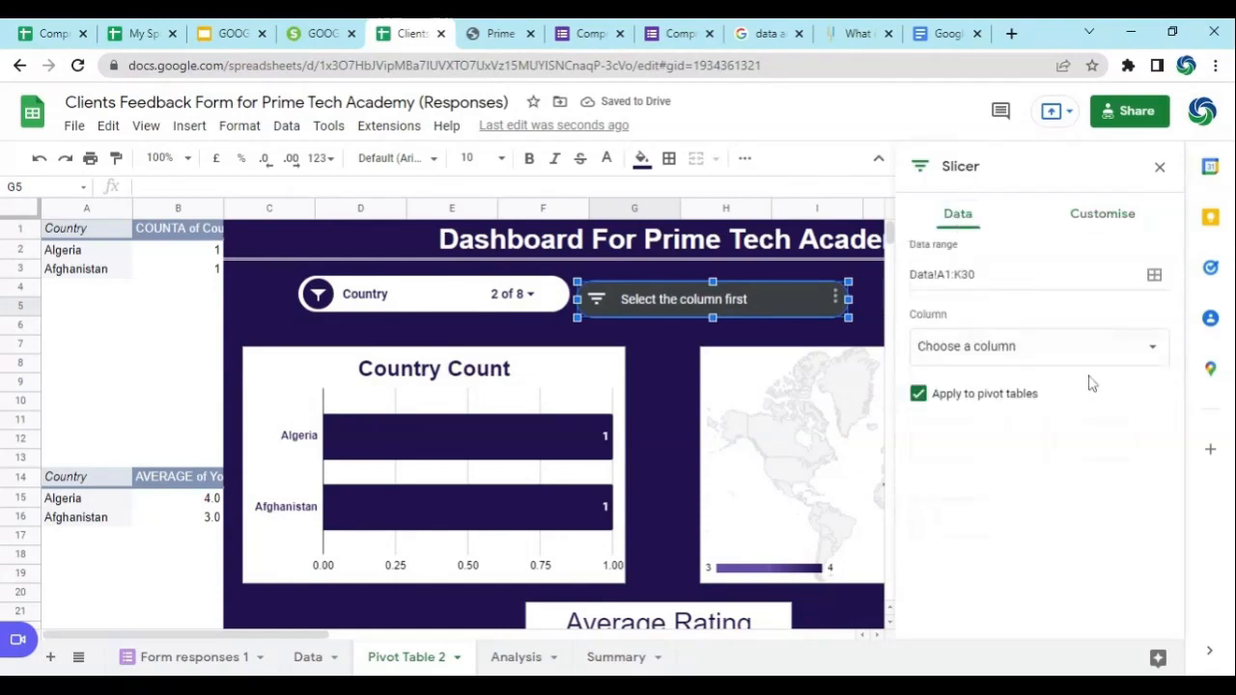
{"action": "left_click", "coordinate": [1128, 360]}
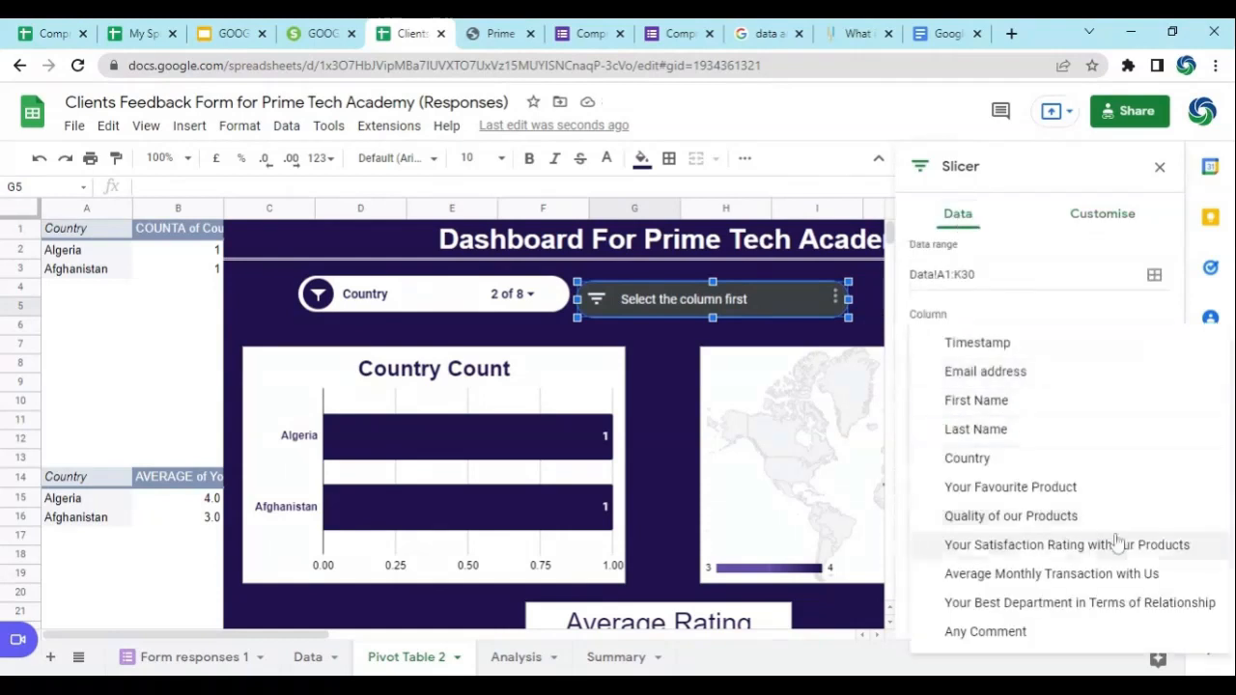
{"action": "left_click", "coordinate": [1030, 493]}
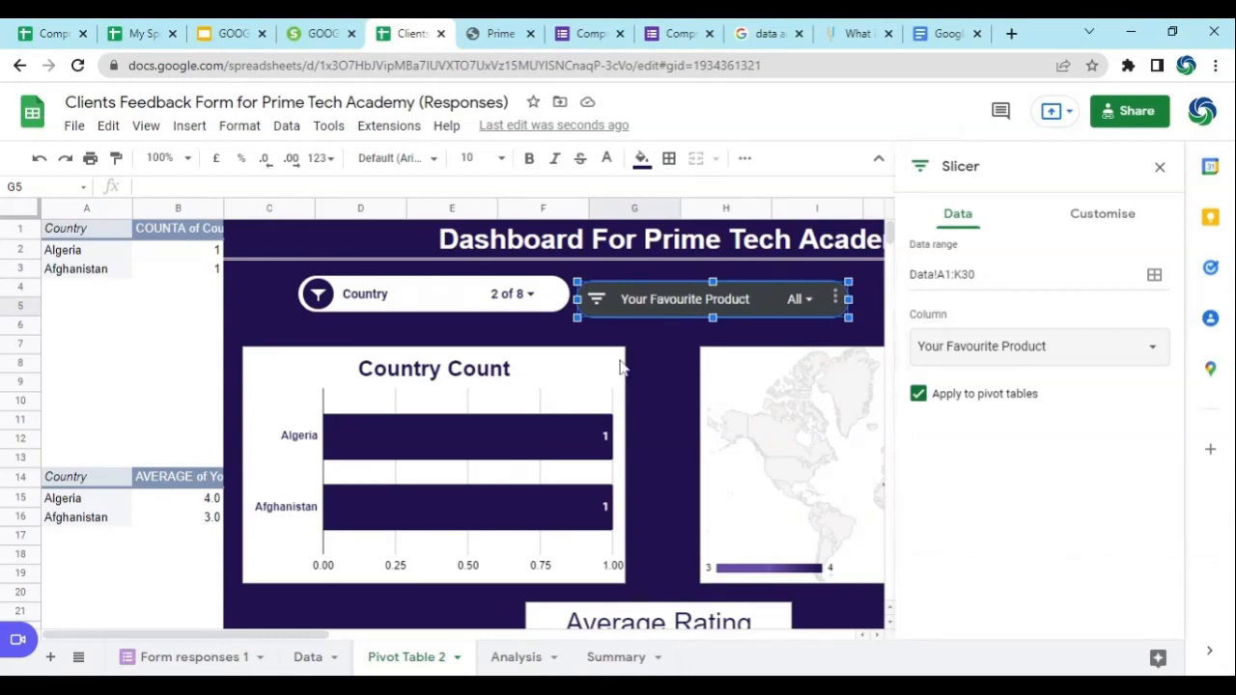
{"action": "left_click", "coordinate": [1162, 171]}
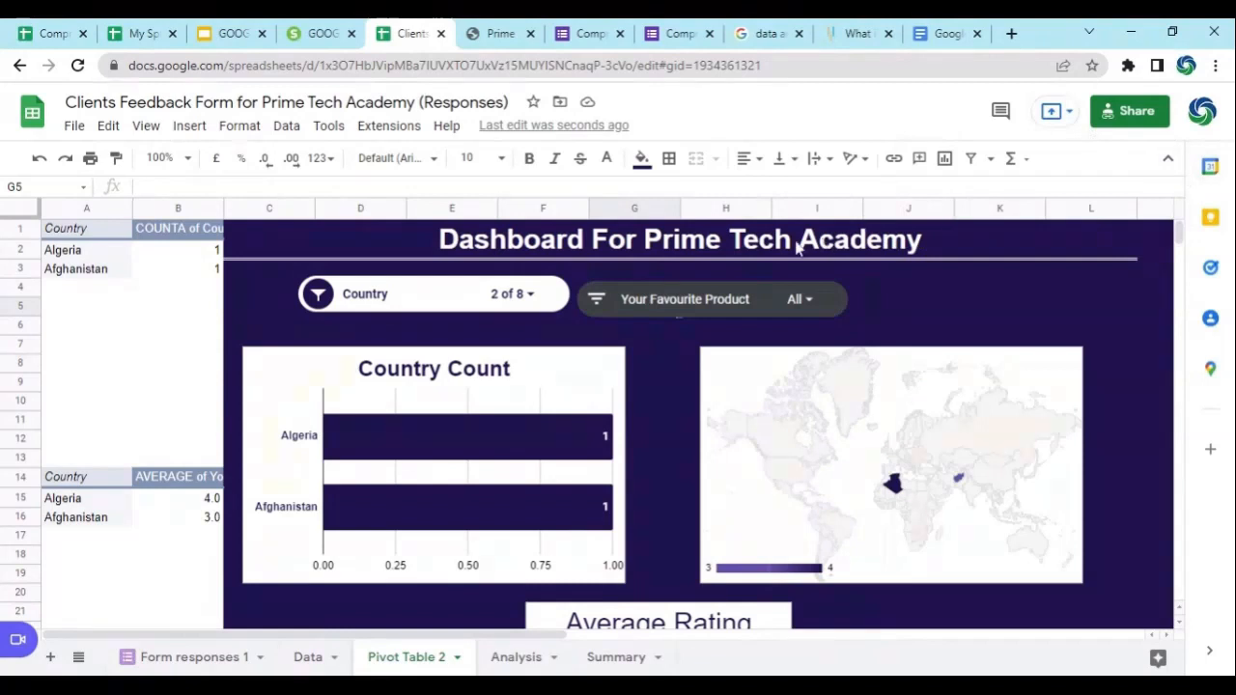
Exclude School Fees App in the Your Favourite Product slicer, keeping only Automated Attendance Tracker.
{"action": "left_click", "coordinate": [799, 299]}
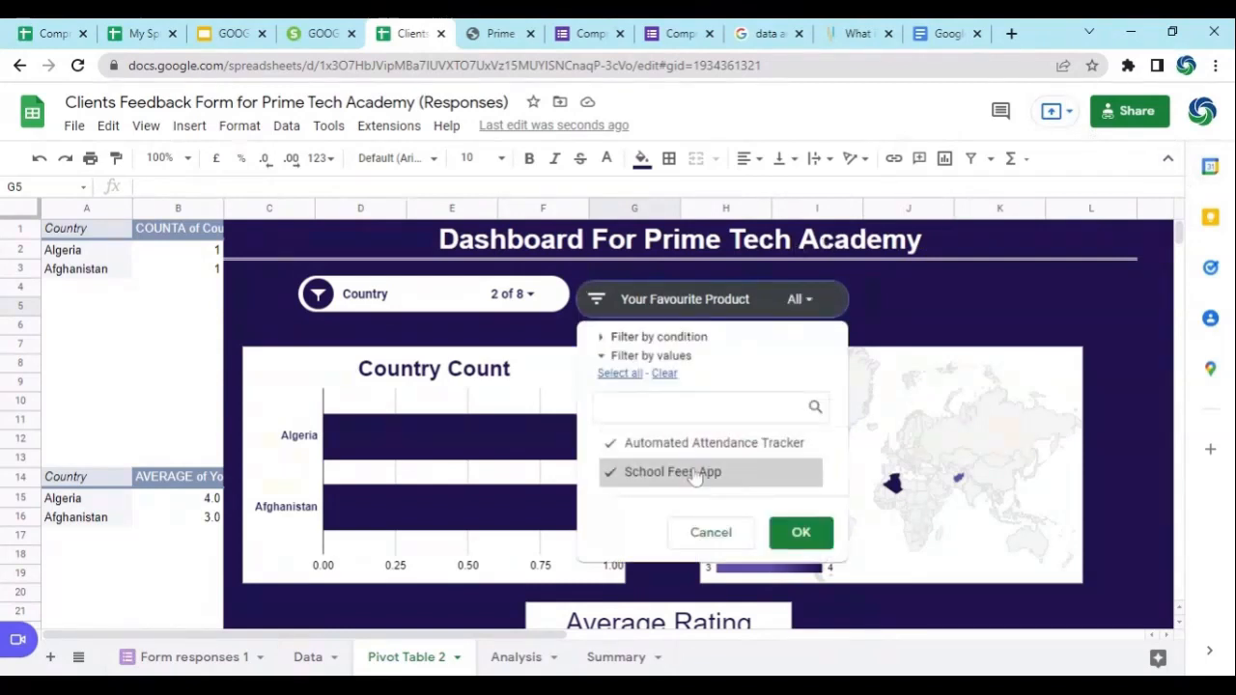
{"action": "left_click", "coordinate": [695, 473]}
{"action": "left_click", "coordinate": [804, 543]}
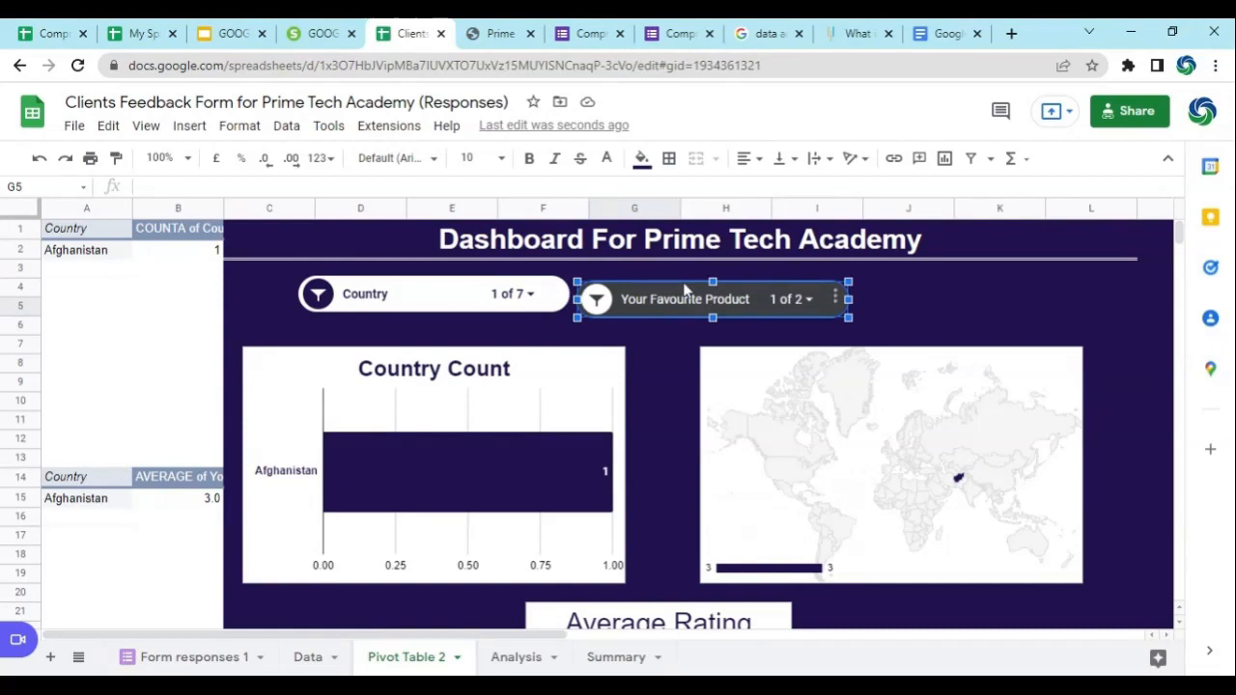
Align the Your Favourite Product slicer level with the Country slicer, leaving a gap between them, and select all its products.
{"action": "left_click_drag", "start_coordinate": [686, 299], "coordinate": [717, 294]}
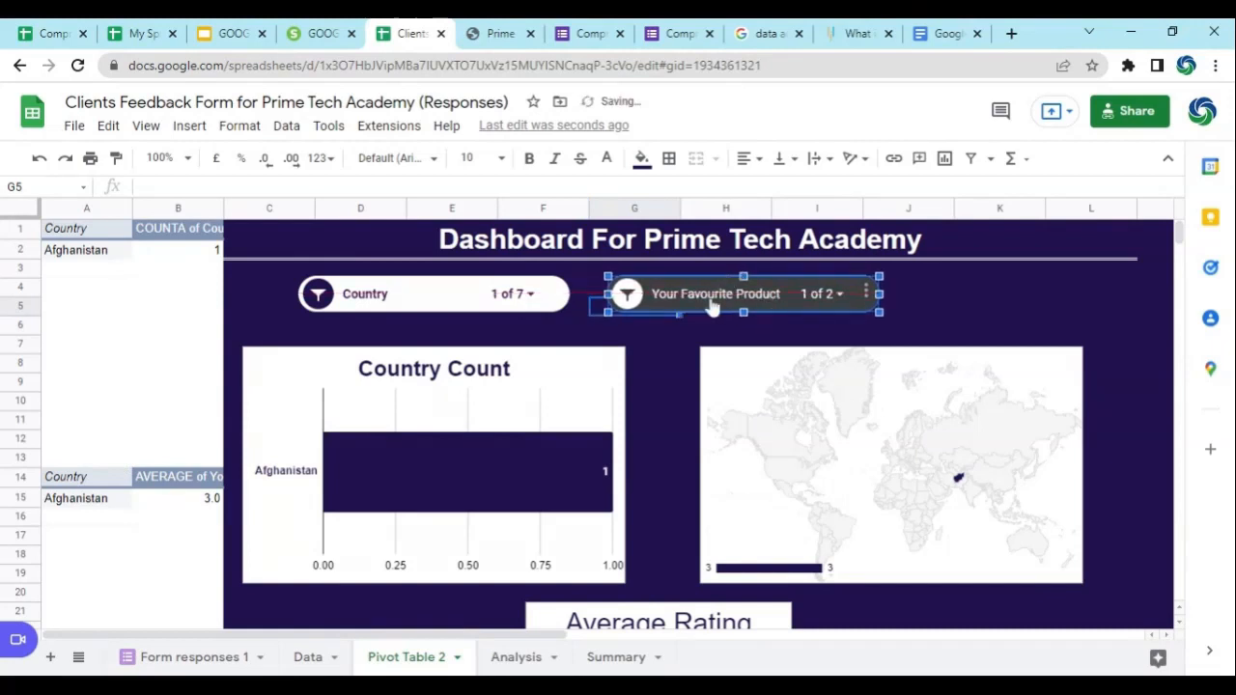
{"action": "left_click", "coordinate": [824, 293]}
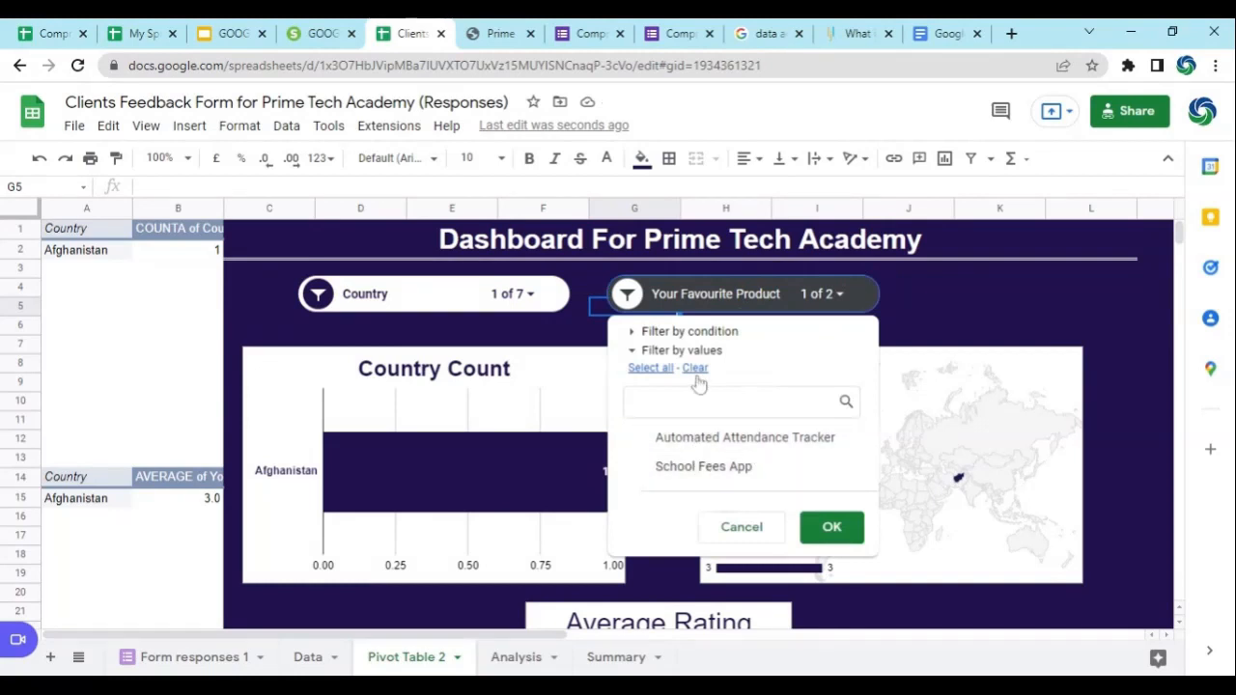
{"action": "left_click", "coordinate": [657, 370]}
{"action": "left_click", "coordinate": [836, 533]}
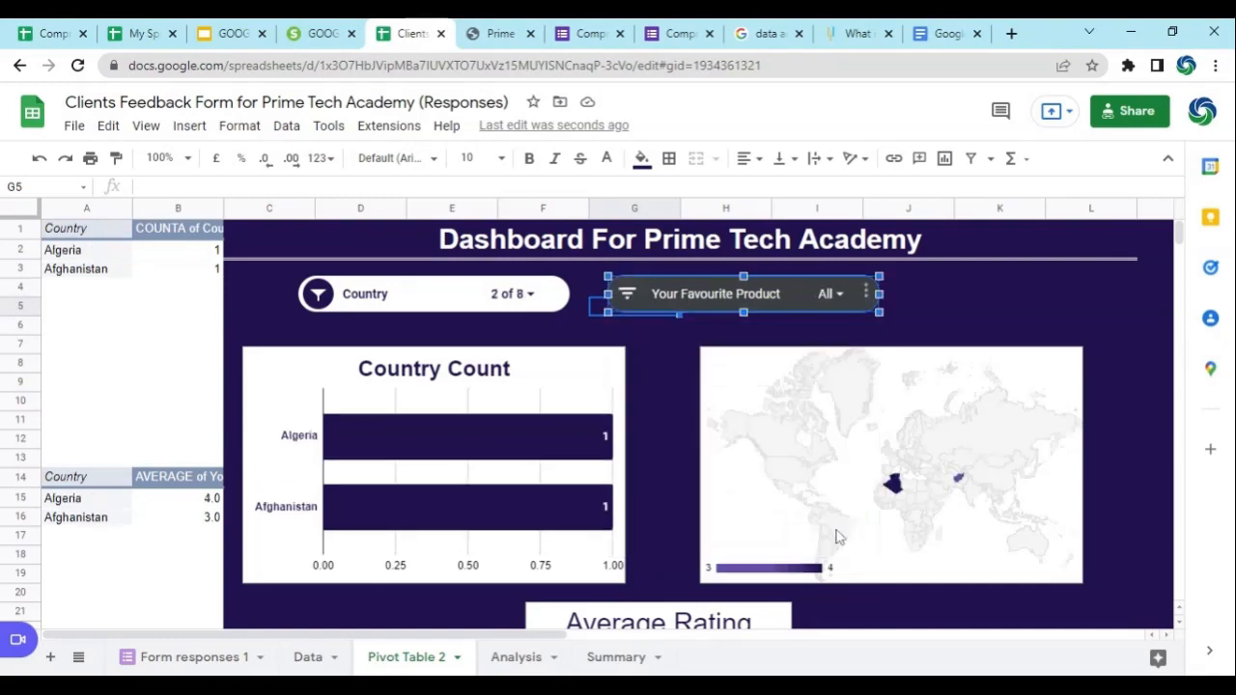
Select all countries in the Country slicer and look over the dashboard.
{"action": "left_click", "coordinate": [514, 293]}
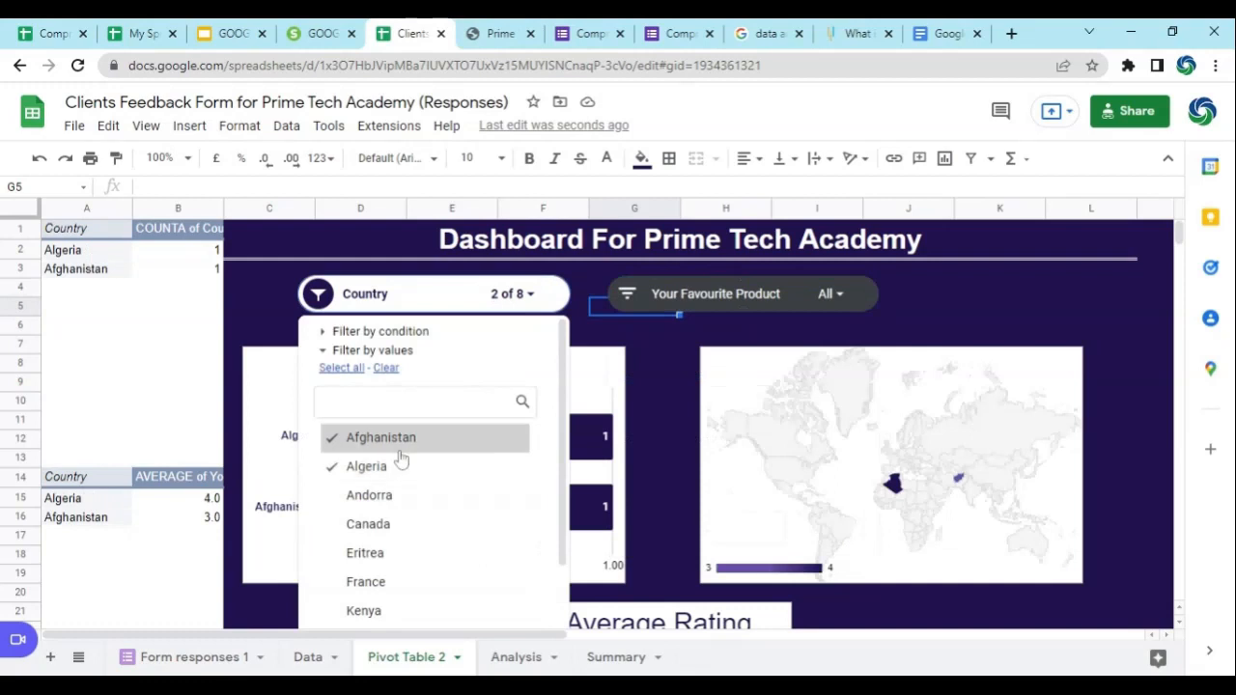
{"action": "scroll", "coordinate": [402, 460], "scroll_direction": "down", "scroll_amount": 2}
{"action": "scroll", "coordinate": [433, 472], "scroll_direction": "up", "scroll_amount": 2}
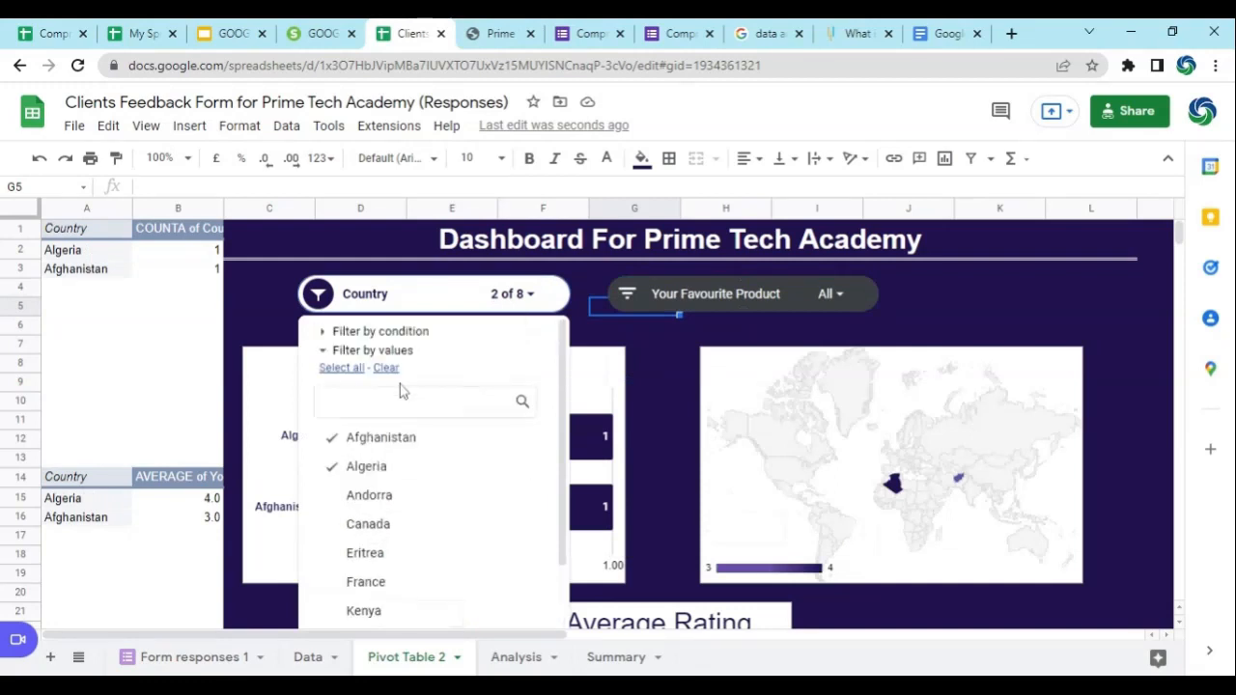
{"action": "left_click", "coordinate": [360, 373]}
{"action": "scroll", "coordinate": [483, 563], "scroll_direction": "down", "scroll_amount": 2}
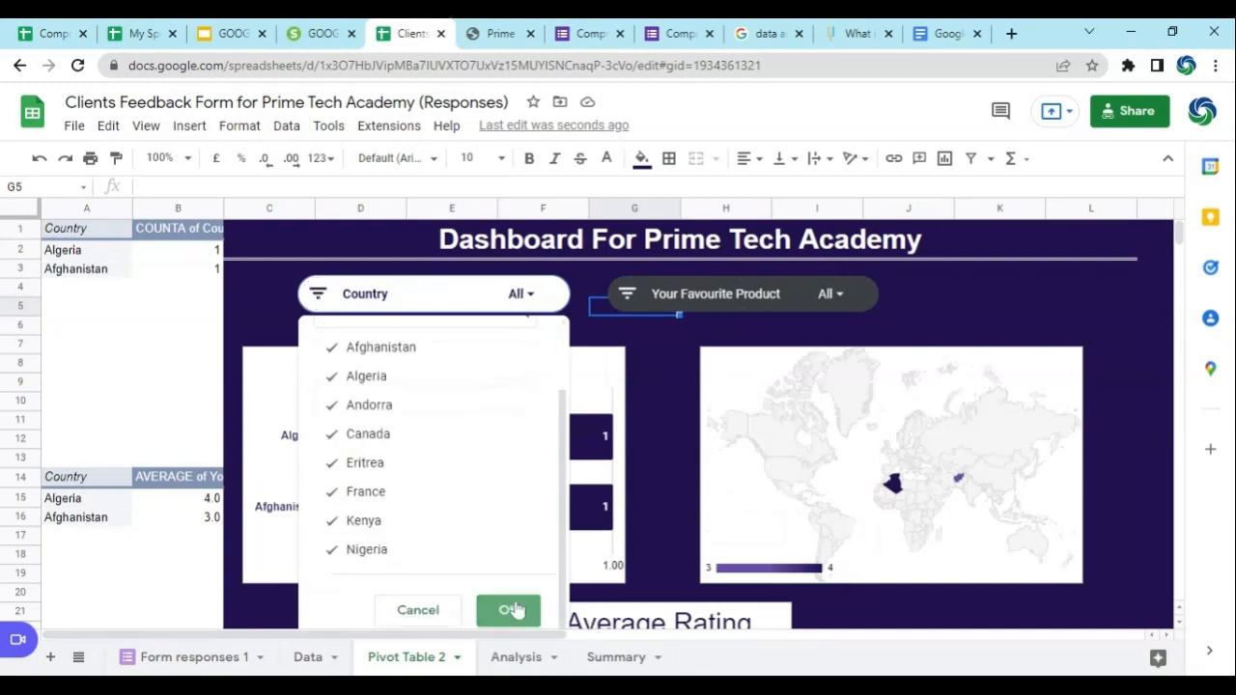
{"action": "left_click", "coordinate": [513, 610]}
{"action": "scroll", "coordinate": [1135, 376], "scroll_direction": "down", "scroll_amount": 3}
{"action": "scroll", "coordinate": [1134, 372], "scroll_direction": "up", "scroll_amount": 3}
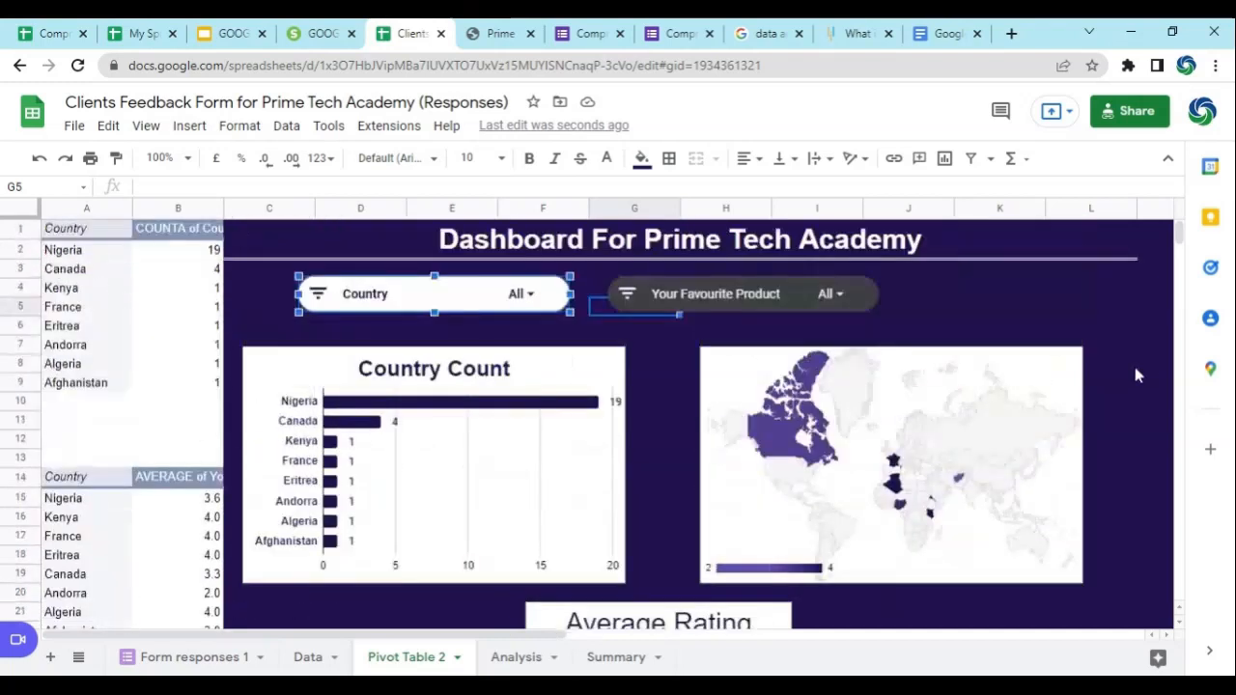
Unhide the Dashboard Main sheet and view its dashboard without the pivot table editor.
{"action": "left_click", "coordinate": [79, 658]}
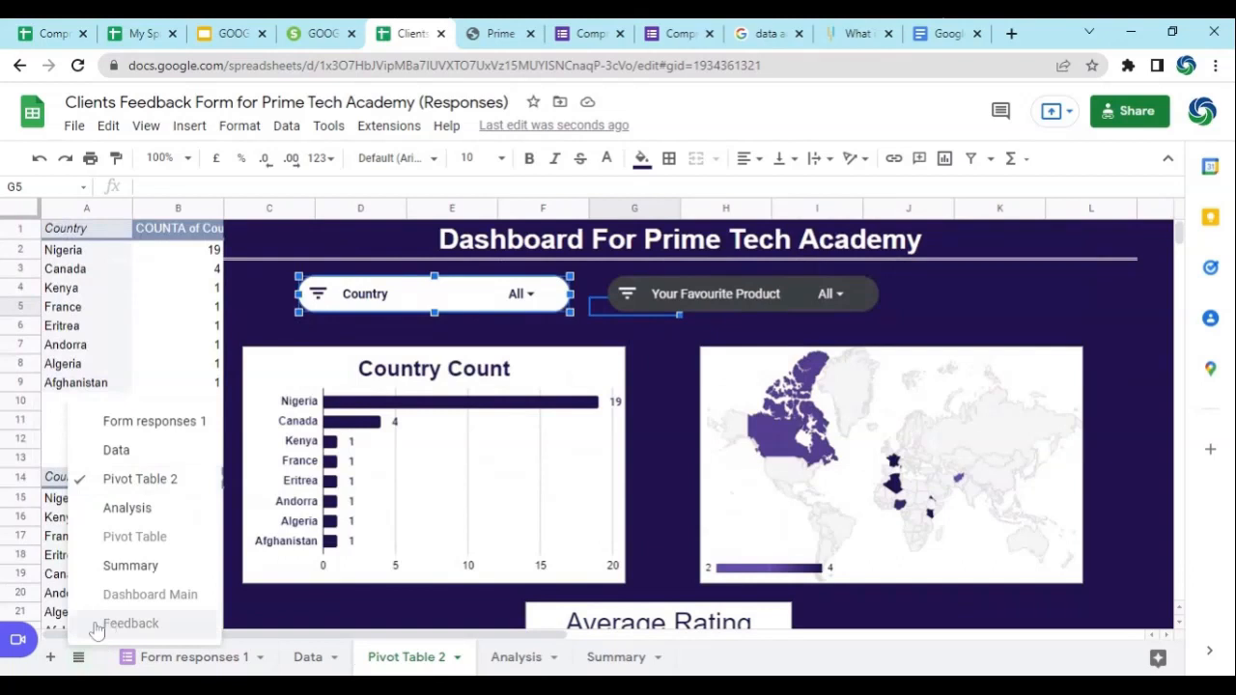
{"action": "left_click", "coordinate": [138, 596]}
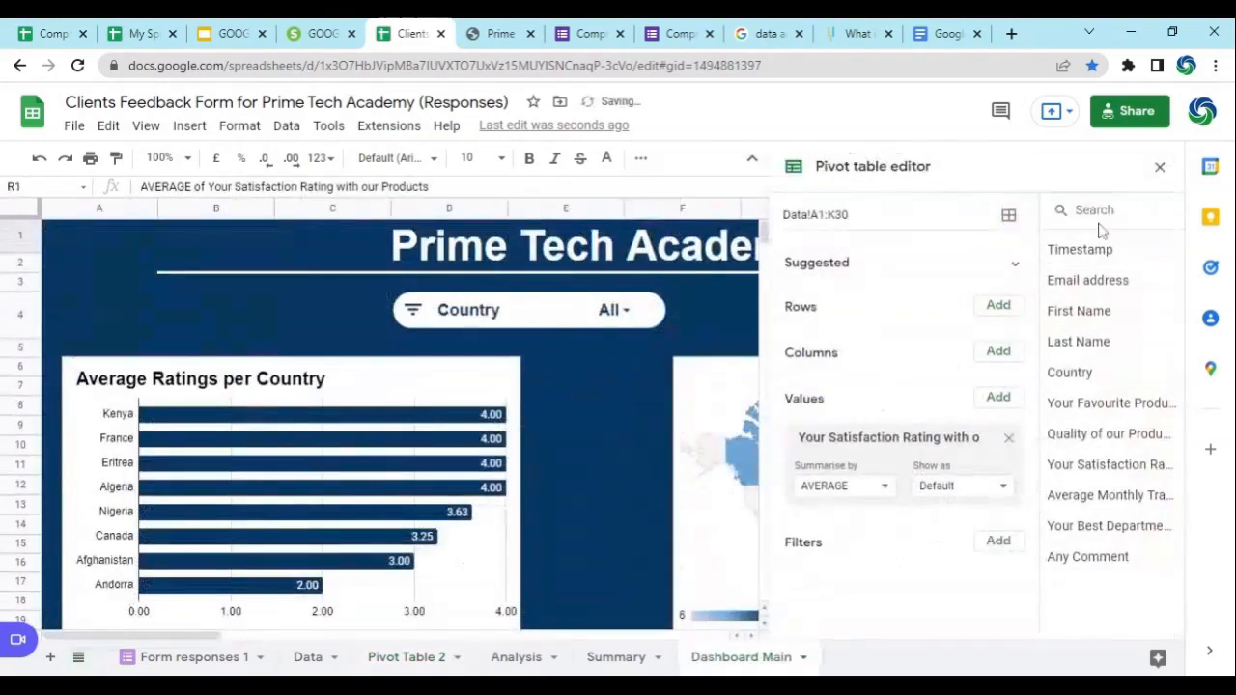
{"action": "left_click", "coordinate": [1160, 169]}
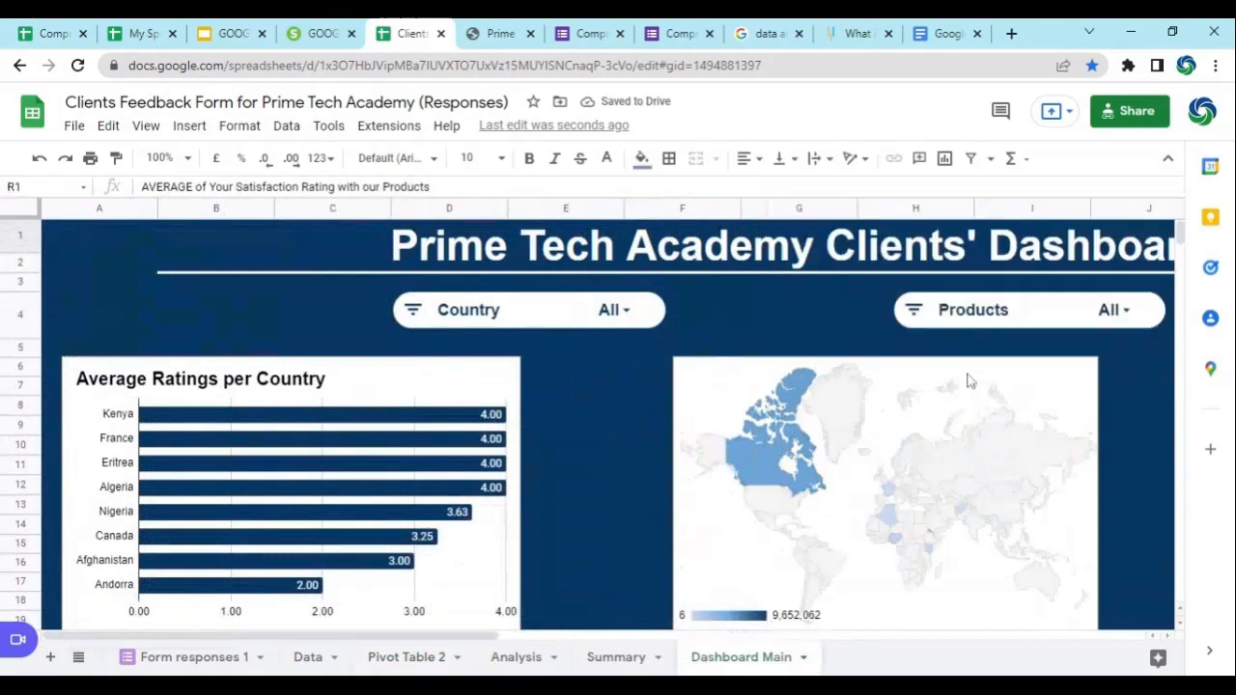
{"action": "left_click_drag", "start_coordinate": [373, 636], "coordinate": [459, 673]}
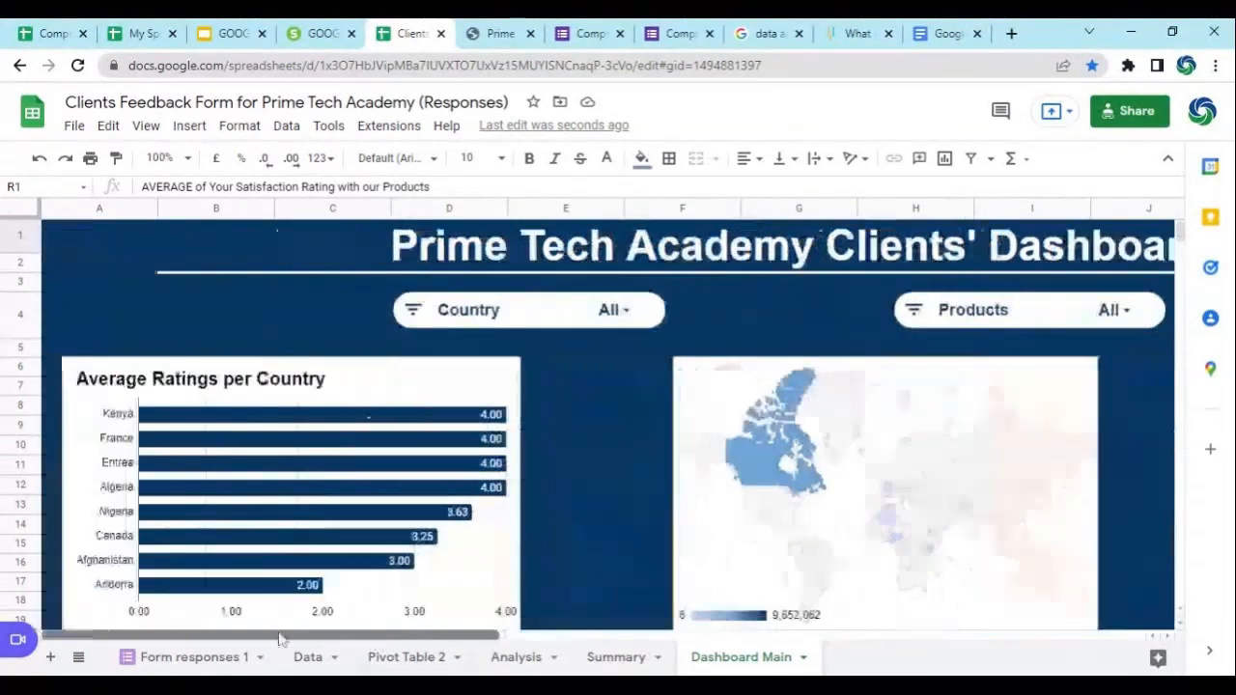
Hide the spreadsheet's menus and zoom the page out until the full width of the dashboard fits on screen.
{"action": "left_click", "coordinate": [1168, 157]}
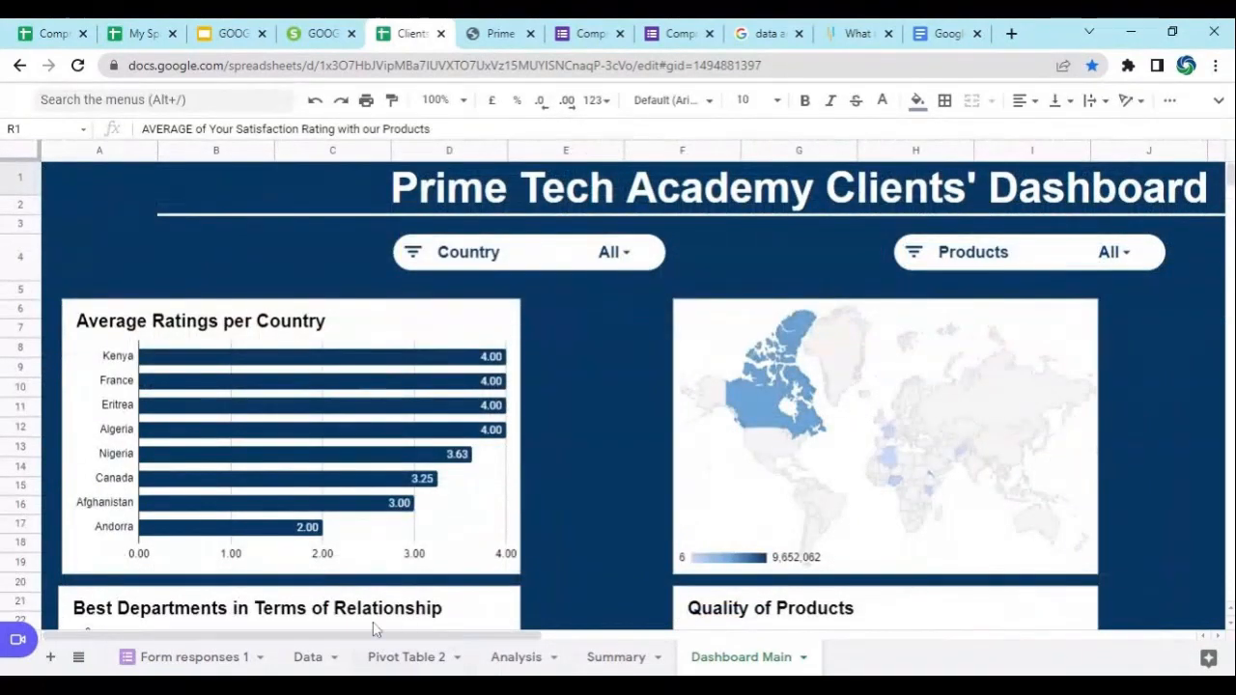
{"action": "left_click_drag", "start_coordinate": [370, 643], "coordinate": [483, 637]}
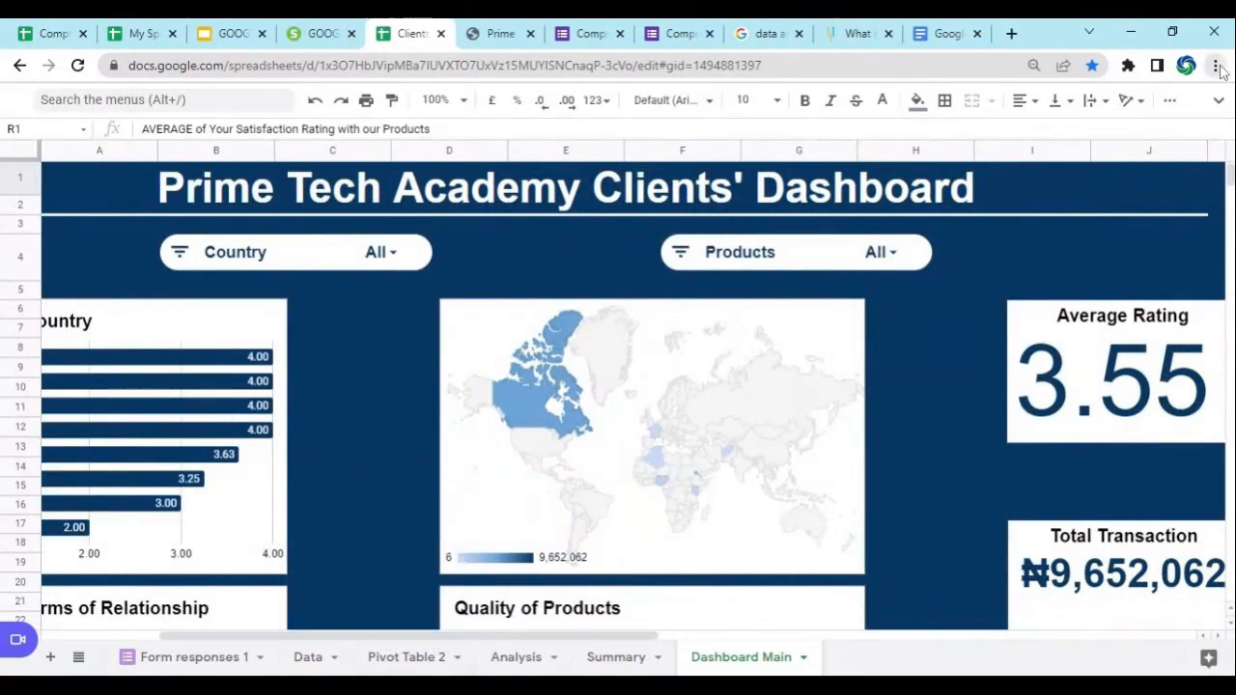
{"action": "key", "text": "ctrl+minus"}
{"action": "key", "text": "ctrl+minus"}
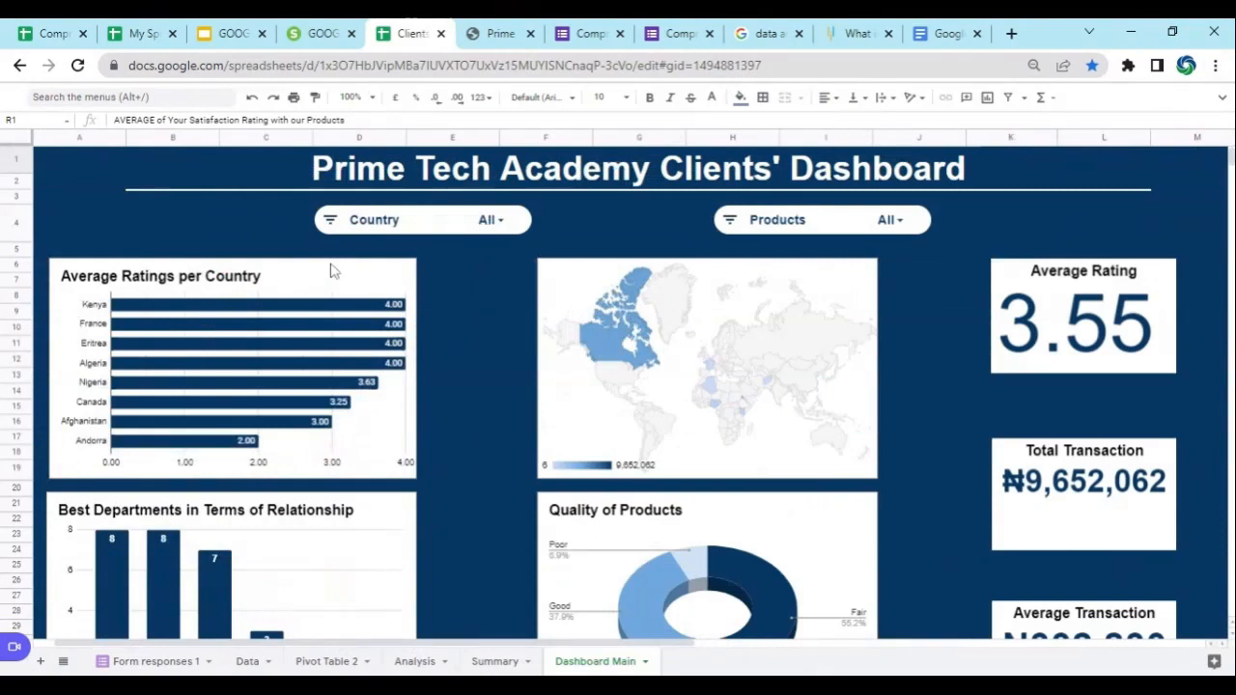
Look over the Dashboard Main charts, map and scorecards, and the pivot tables placed beside the dashboard.
{"action": "left_click", "coordinate": [753, 273]}
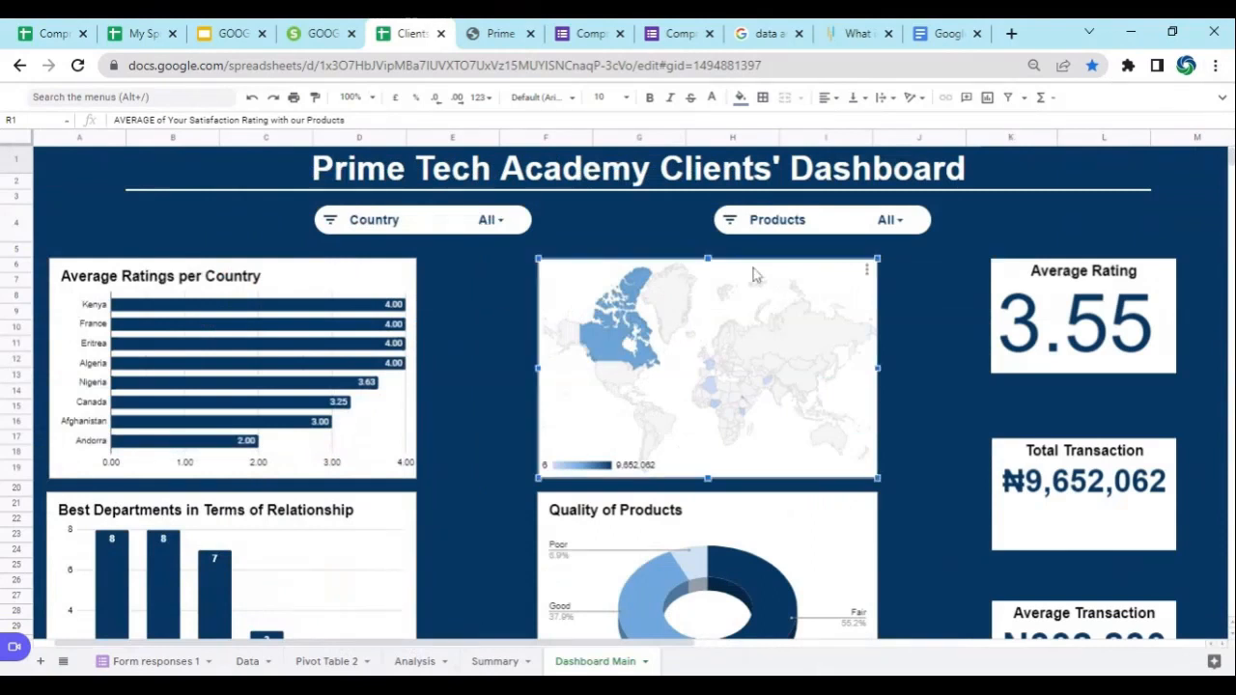
{"action": "left_click", "coordinate": [502, 297]}
{"action": "scroll", "coordinate": [500, 288], "scroll_direction": "down", "scroll_amount": 3}
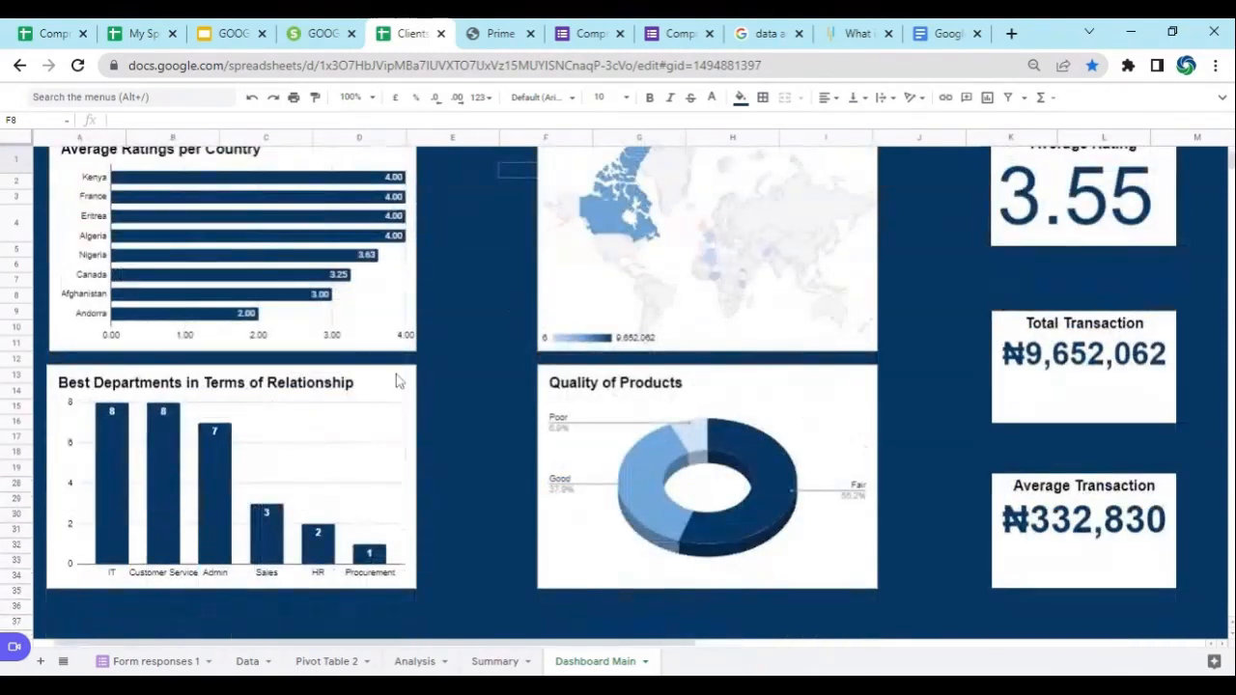
{"action": "left_click", "coordinate": [552, 383]}
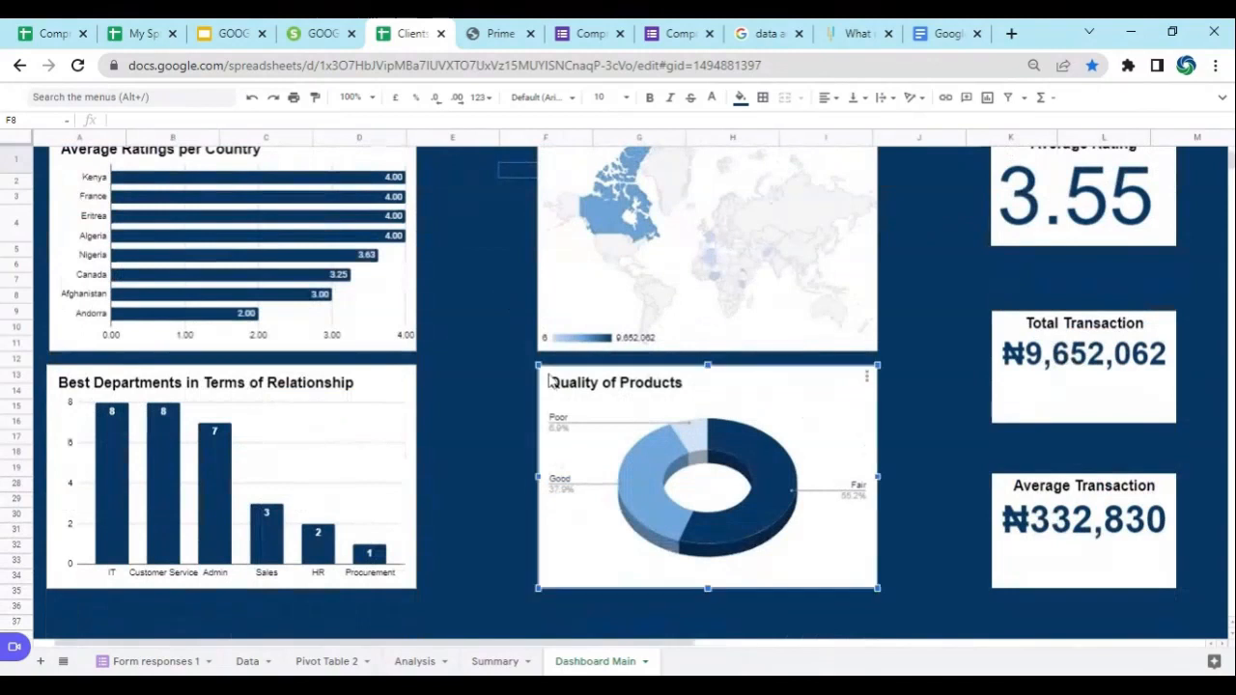
{"action": "scroll", "coordinate": [972, 387], "scroll_direction": "up", "scroll_amount": 2}
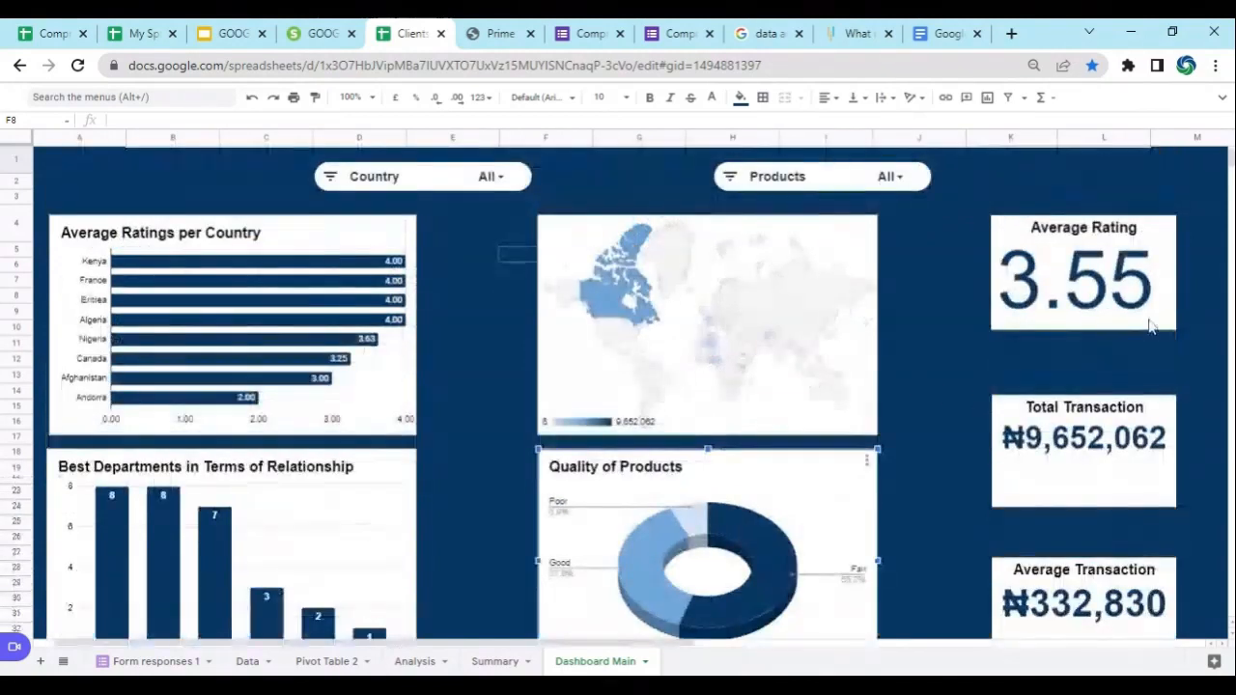
{"action": "left_click", "coordinate": [1144, 224]}
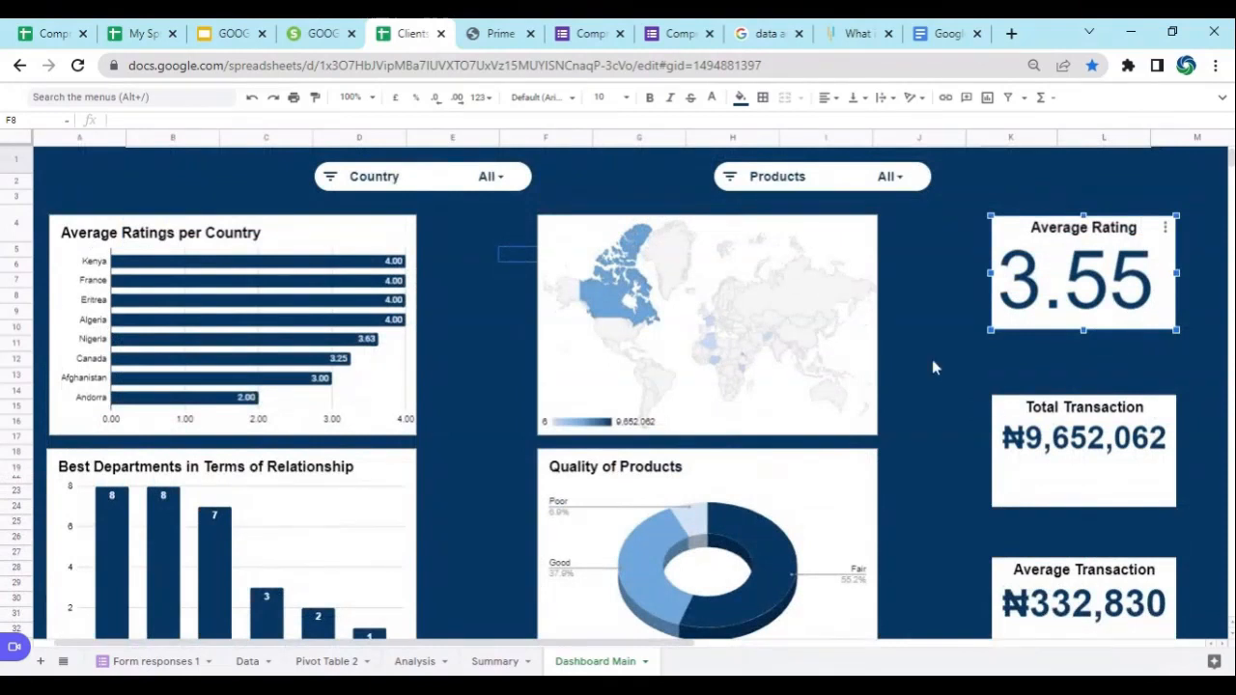
{"action": "scroll", "coordinate": [932, 359], "scroll_direction": "down", "scroll_amount": 2}
{"action": "left_click", "coordinate": [1113, 470]}
{"action": "left_click", "coordinate": [946, 335]}
{"action": "scroll", "coordinate": [950, 319], "scroll_direction": "up", "scroll_amount": 3}
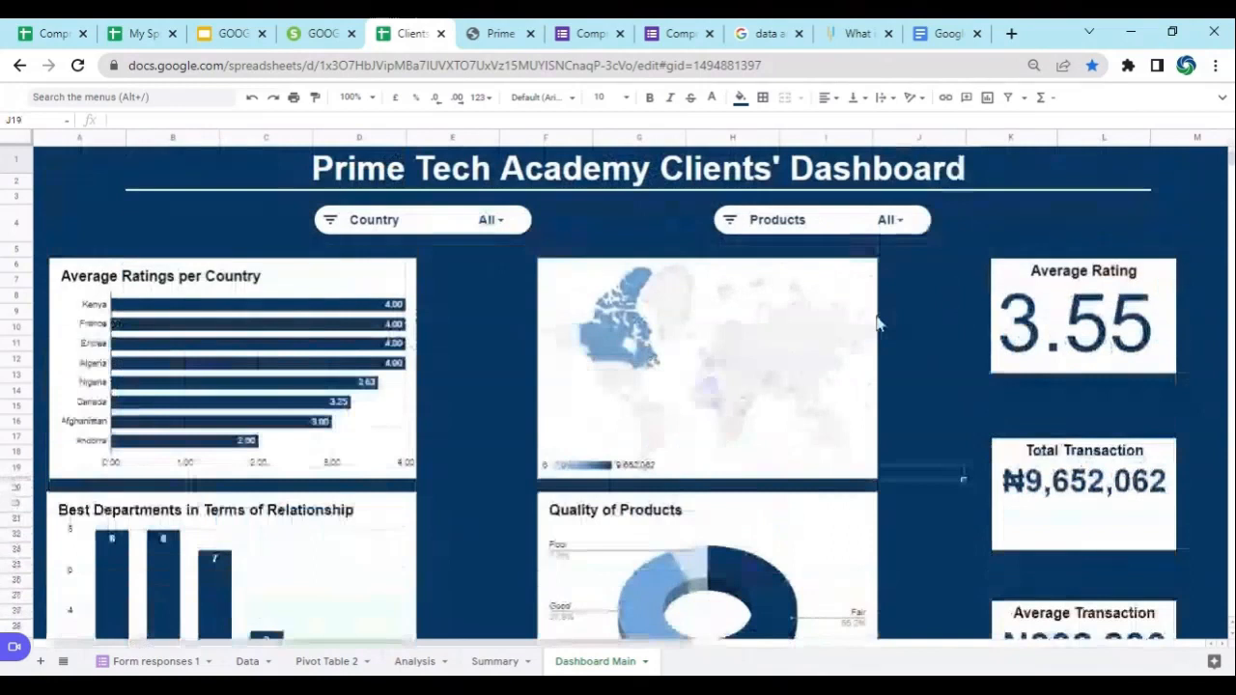
{"action": "left_click_drag", "start_coordinate": [290, 650], "coordinate": [809, 645]}
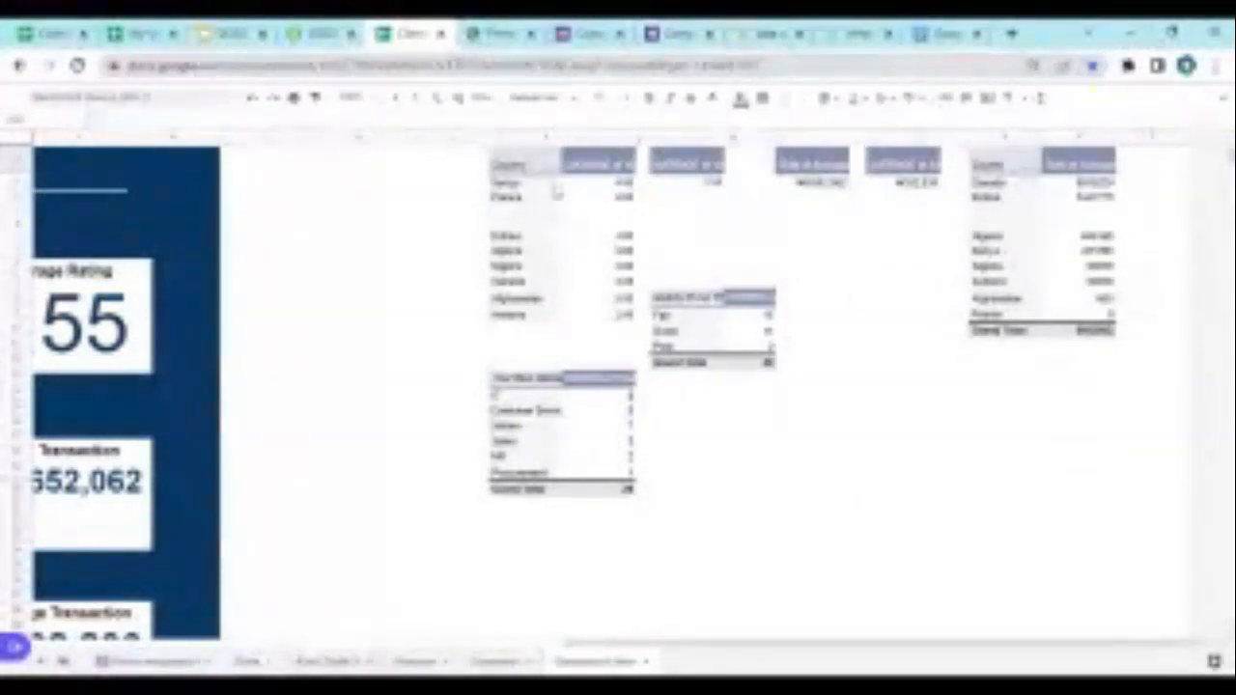
{"action": "left_click_drag", "start_coordinate": [863, 645], "coordinate": [328, 647]}
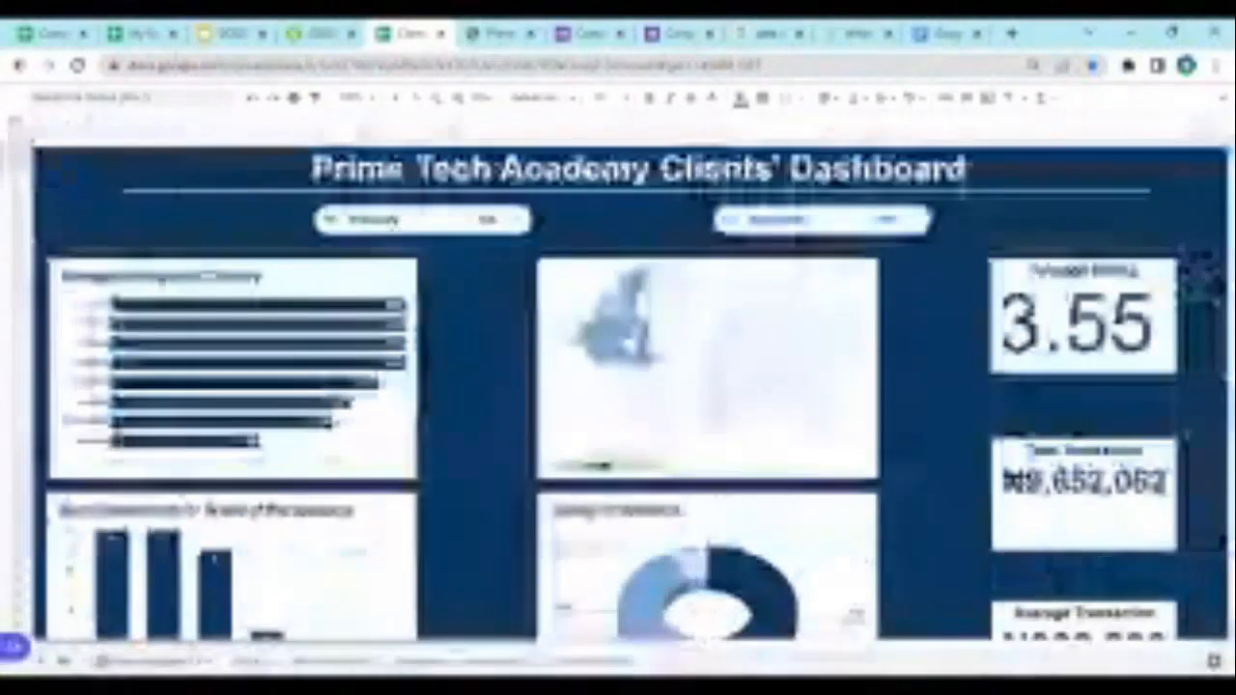
Filter the Country slicer to Nigeria only.
{"action": "left_click", "coordinate": [488, 220]}
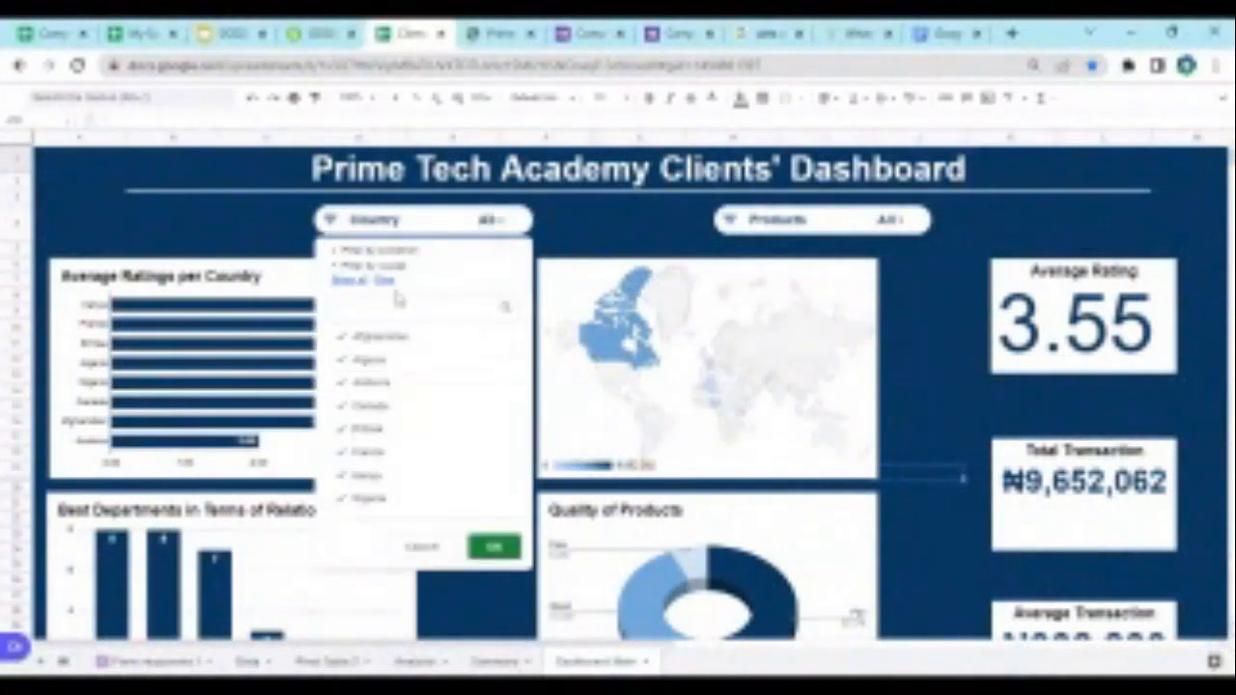
{"action": "left_click", "coordinate": [384, 281]}
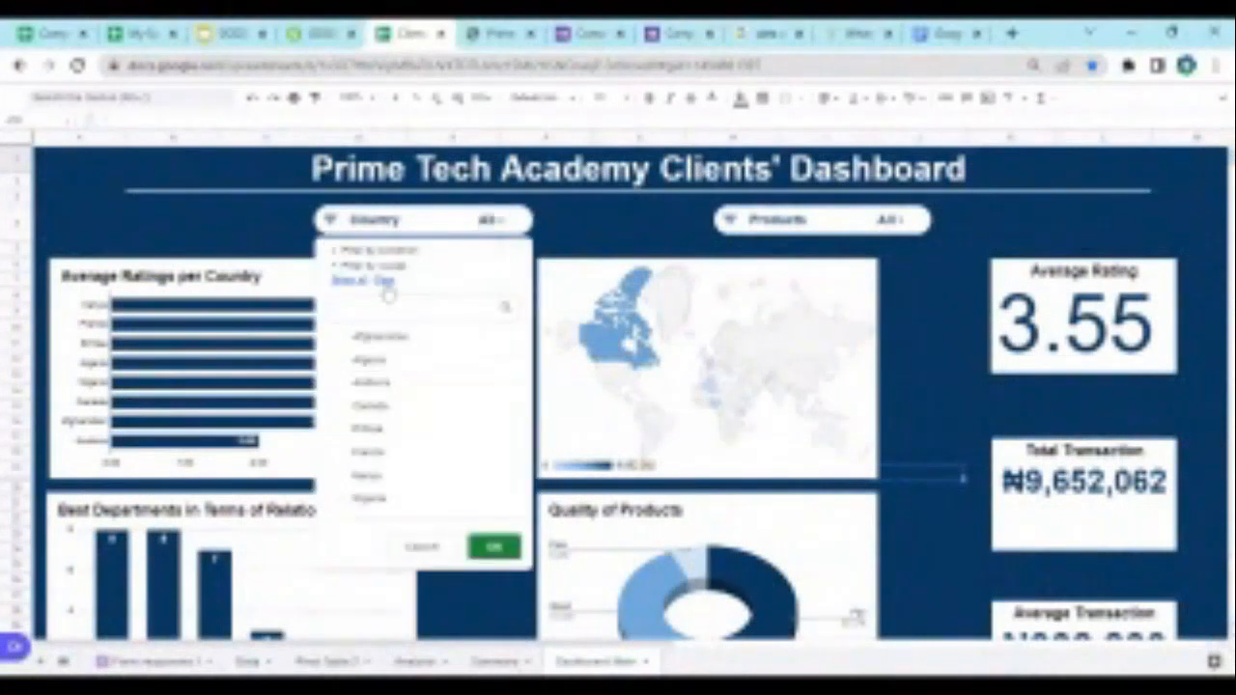
{"action": "left_click", "coordinate": [386, 499]}
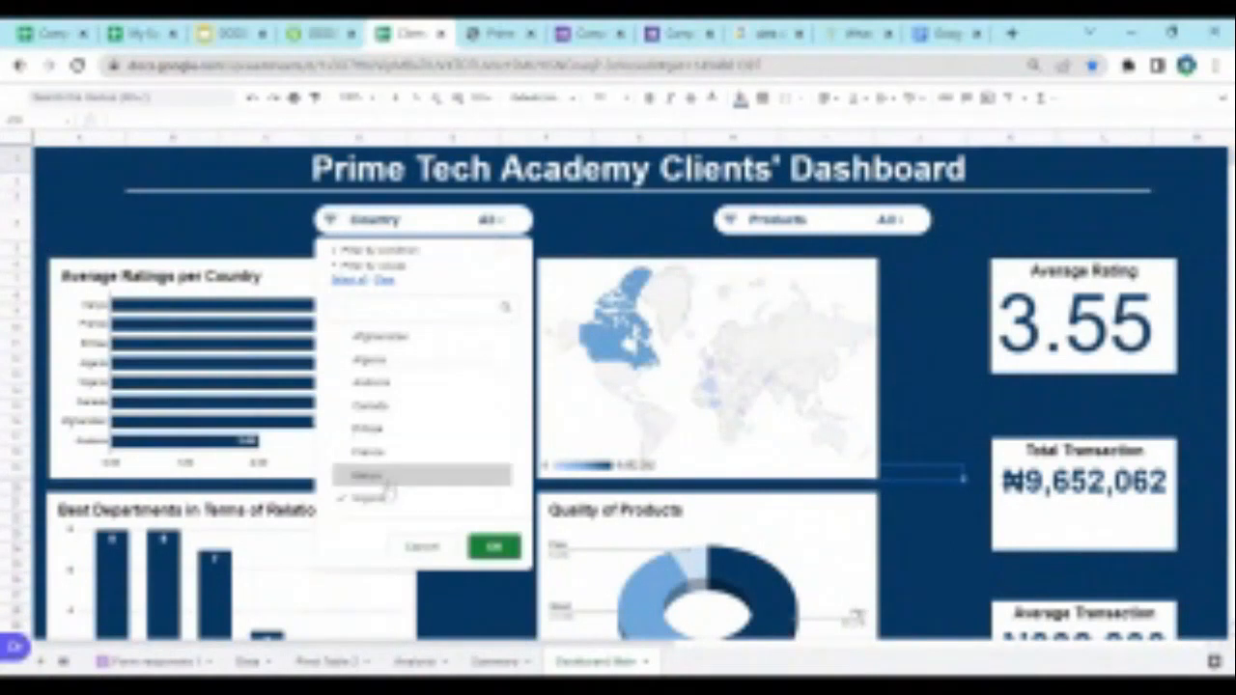
{"action": "left_click", "coordinate": [484, 549]}
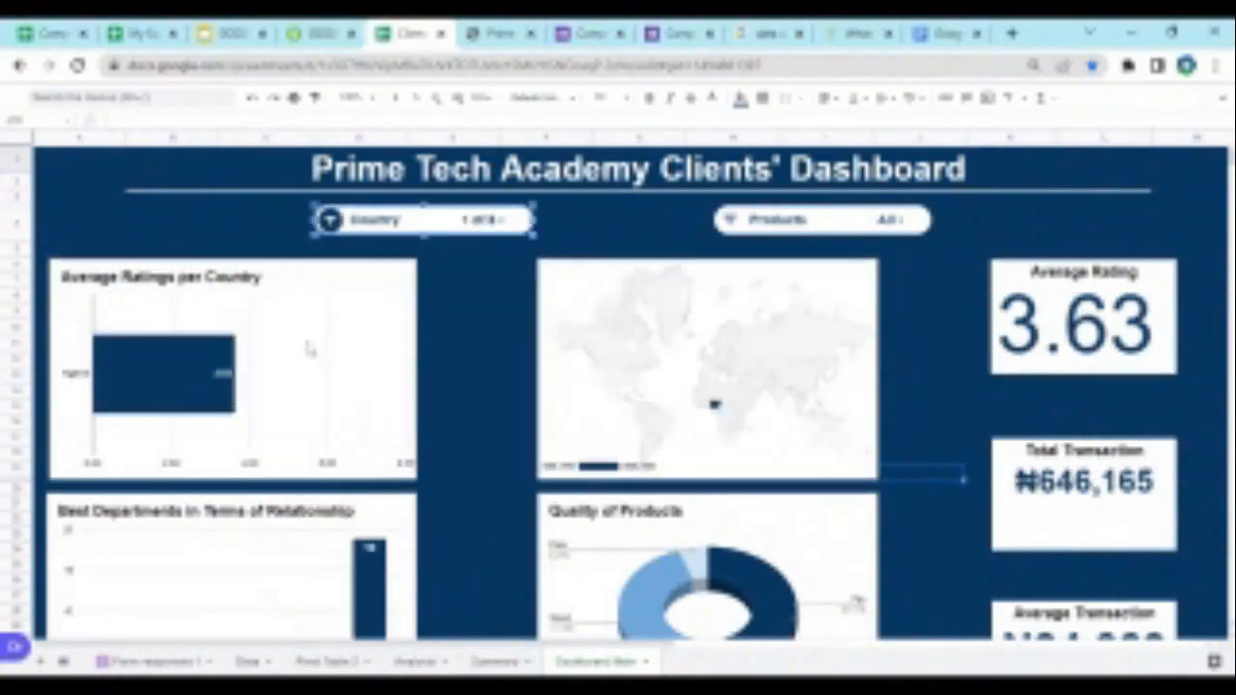
Examine how the ratings, departments, map, product quality and scorecards respond to the Country filter.
{"action": "scroll", "coordinate": [305, 348], "scroll_direction": "down", "scroll_amount": 3}
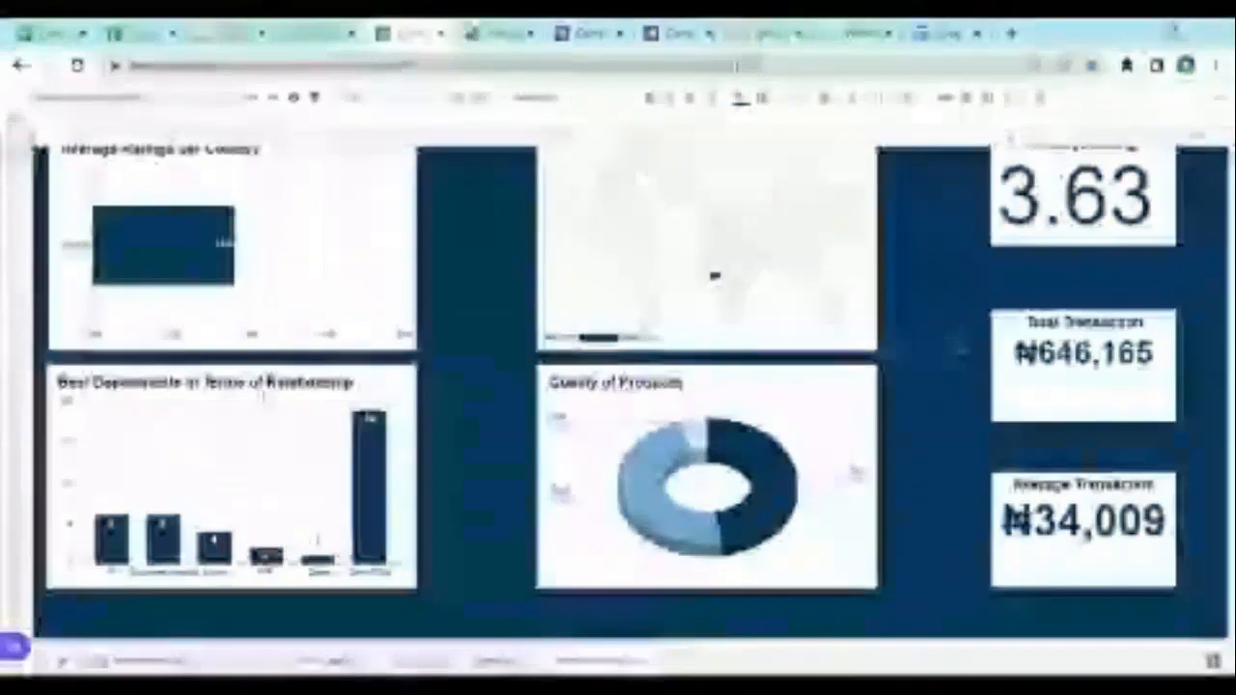
{"action": "scroll", "coordinate": [257, 296], "scroll_direction": "up", "scroll_amount": 1}
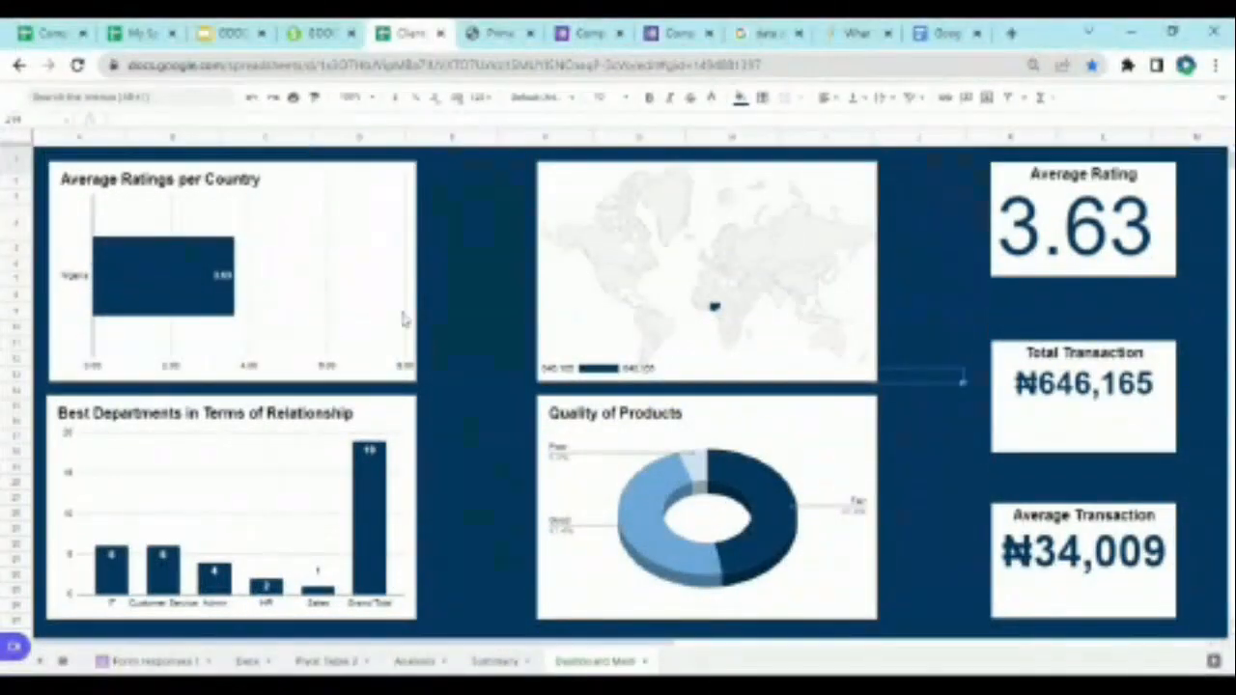
{"action": "scroll", "coordinate": [403, 318], "scroll_direction": "down", "scroll_amount": 2}
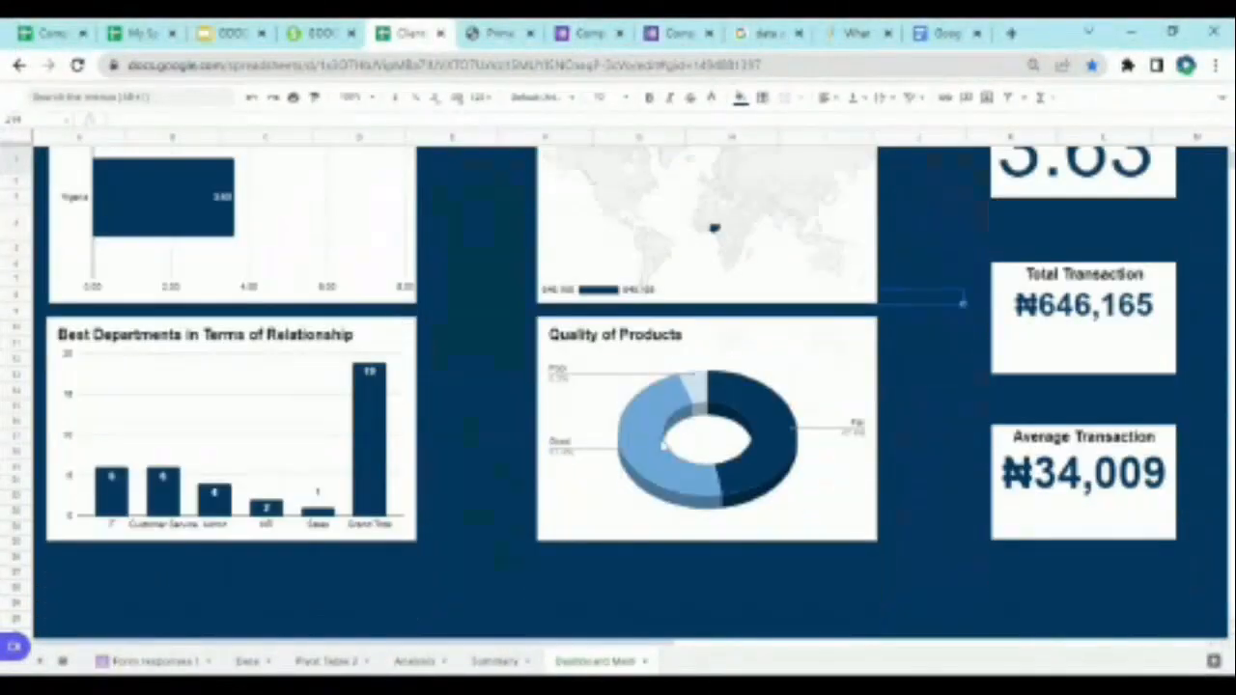
{"action": "scroll", "coordinate": [792, 401], "scroll_direction": "up", "scroll_amount": 4}
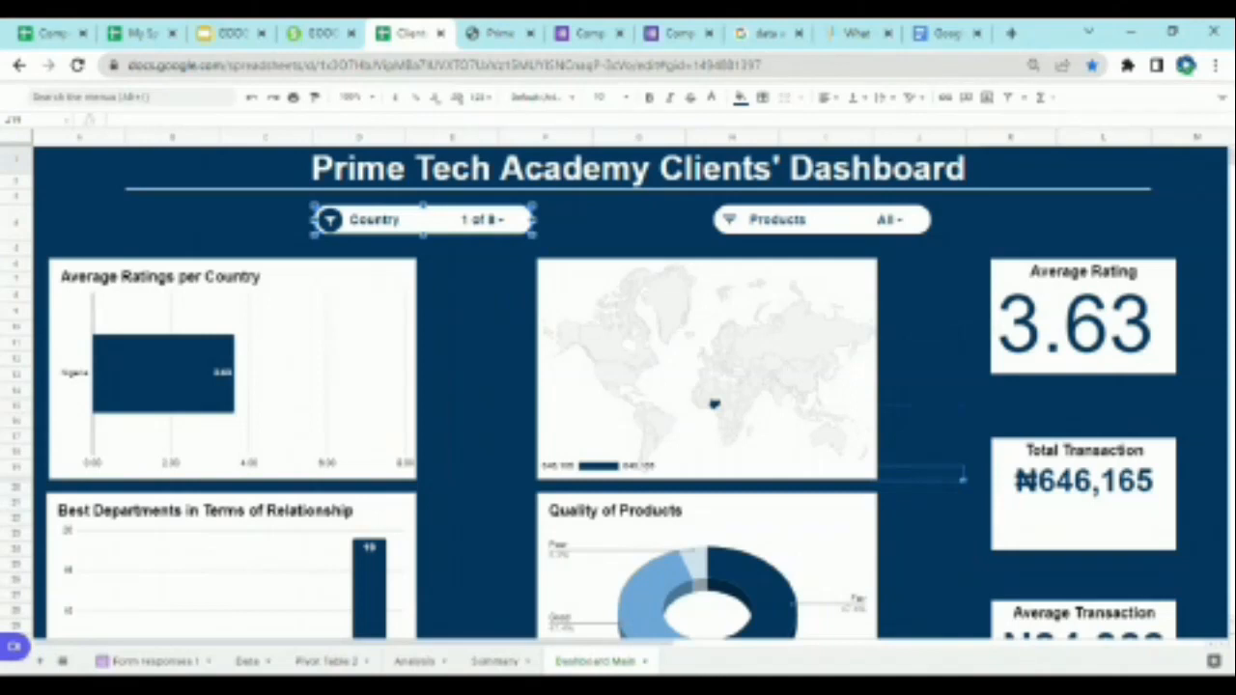
{"action": "scroll", "coordinate": [1055, 306], "scroll_direction": "down", "scroll_amount": 1}
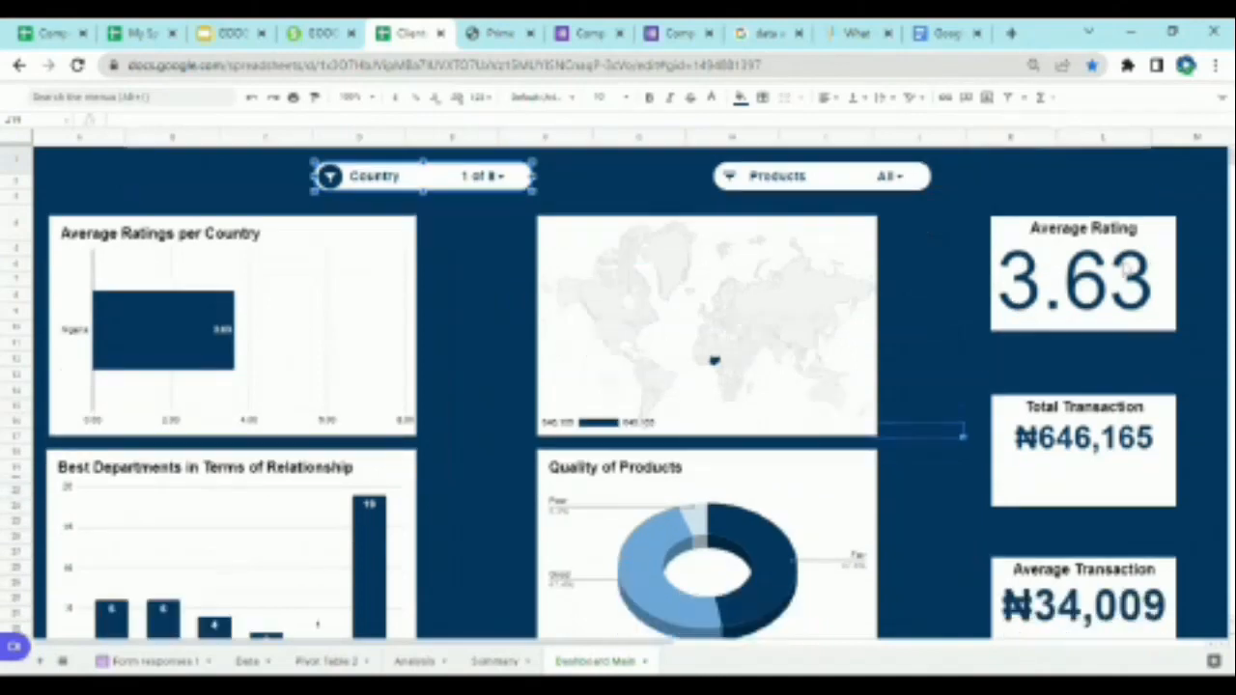
{"action": "scroll", "coordinate": [1138, 425], "scroll_direction": "down", "scroll_amount": 1}
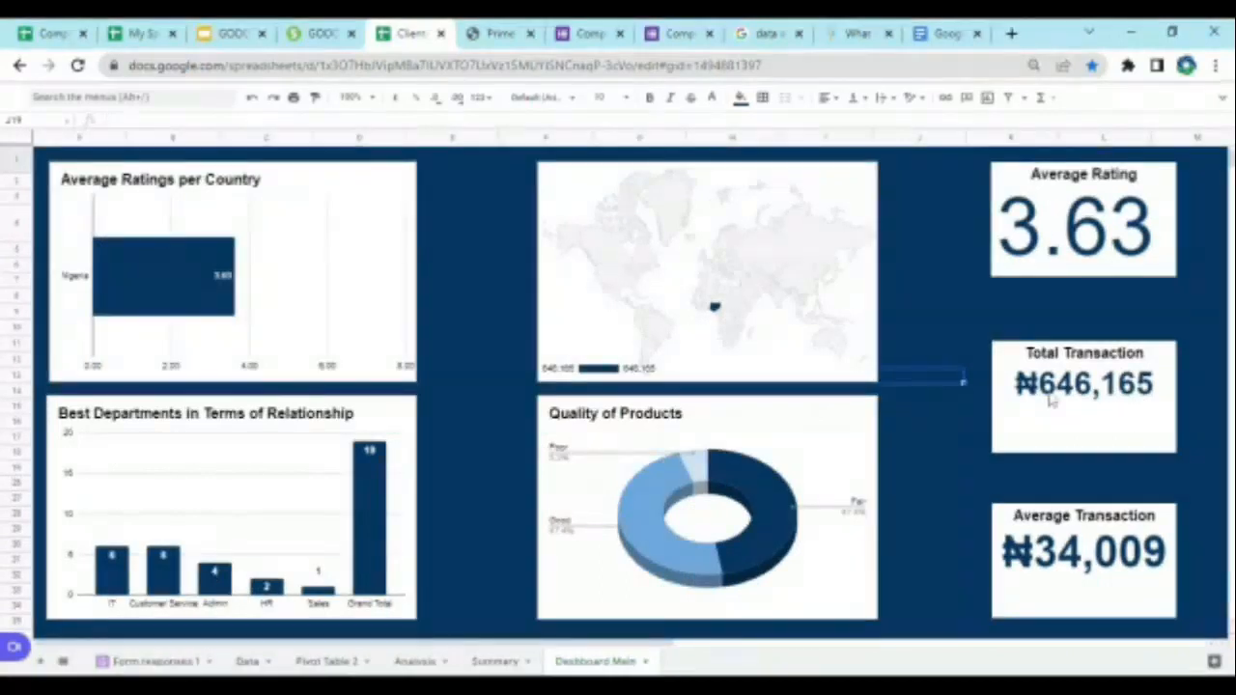
{"action": "scroll", "coordinate": [1136, 435], "scroll_direction": "down", "scroll_amount": 1}
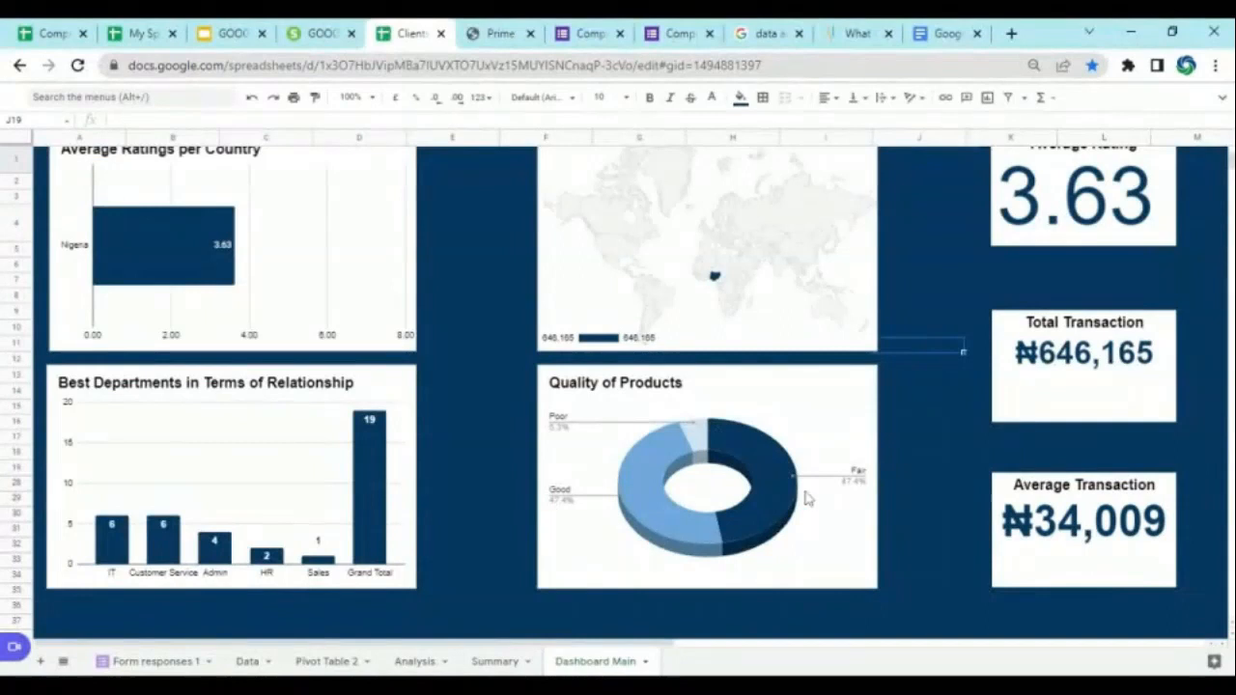
{"action": "scroll", "coordinate": [322, 470], "scroll_direction": "up", "scroll_amount": 1}
{"action": "scroll", "coordinate": [323, 470], "scroll_direction": "down", "scroll_amount": 1}
Turn off the totals row in the pivot table behind the Best Departments in Terms of Relationship chart.
{"action": "left_click", "coordinate": [415, 380]}
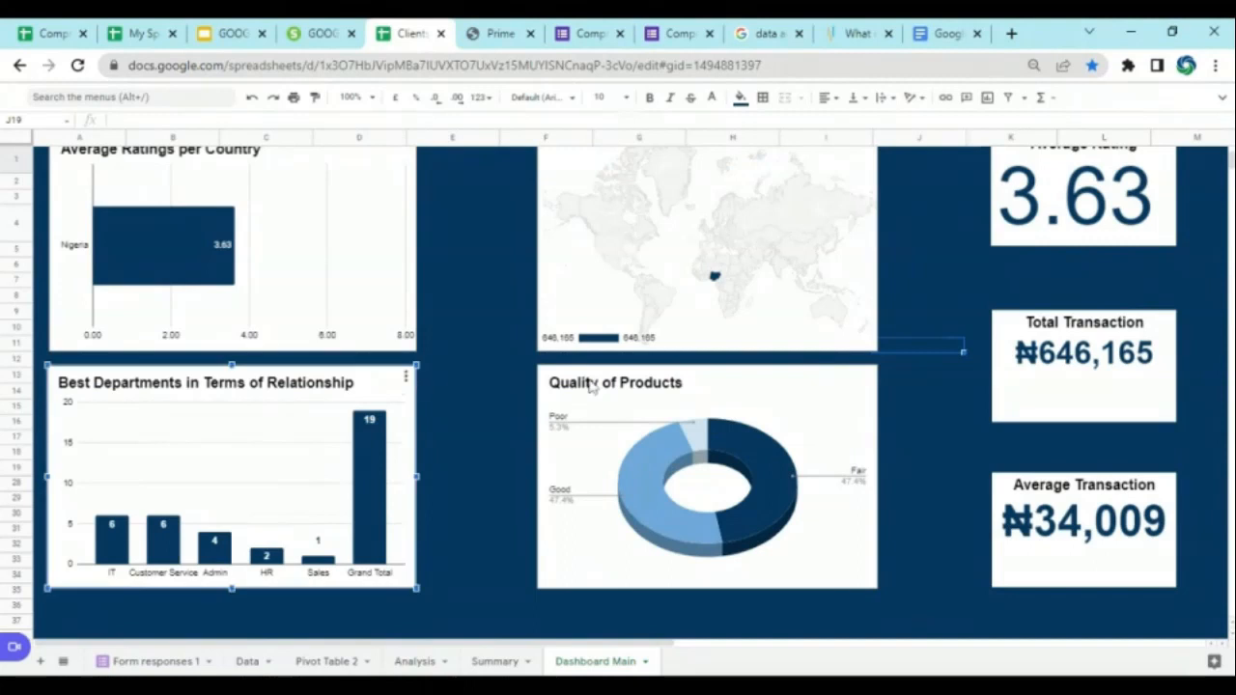
{"action": "left_click_drag", "start_coordinate": [406, 645], "coordinate": [794, 646]}
{"action": "scroll", "coordinate": [941, 438], "scroll_direction": "up", "scroll_amount": 2}
{"action": "scroll", "coordinate": [1014, 415], "scroll_direction": "up", "scroll_amount": 1}
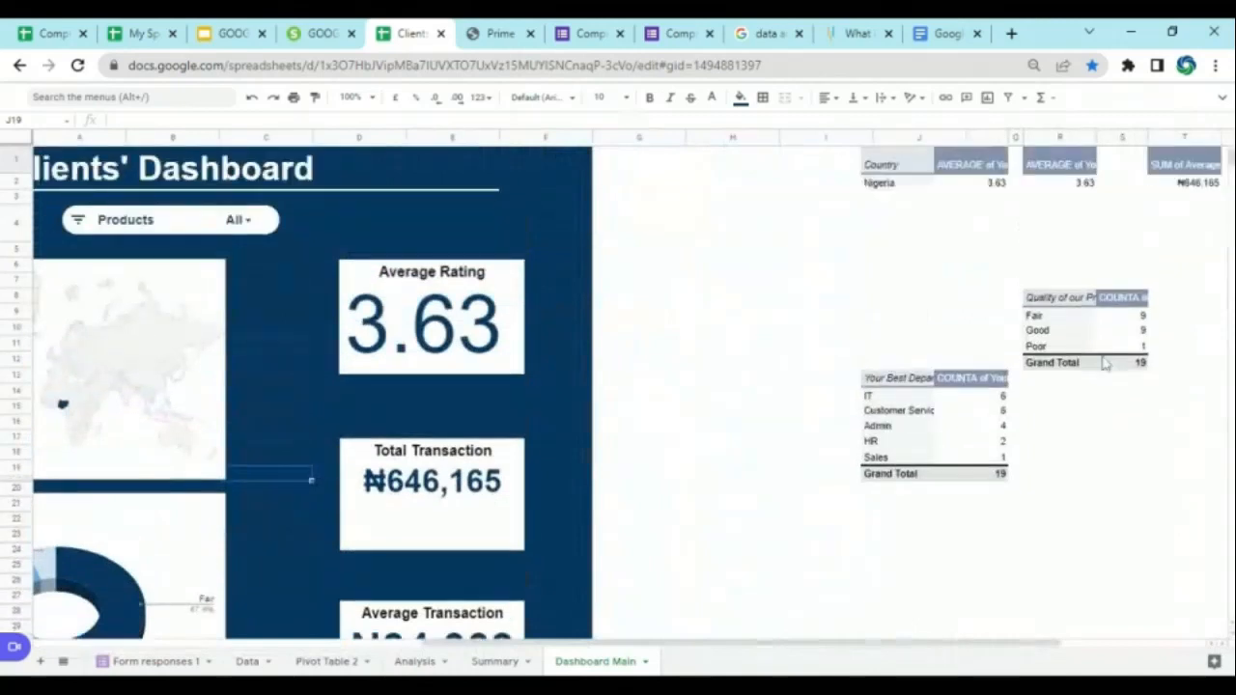
{"action": "left_click", "coordinate": [939, 465]}
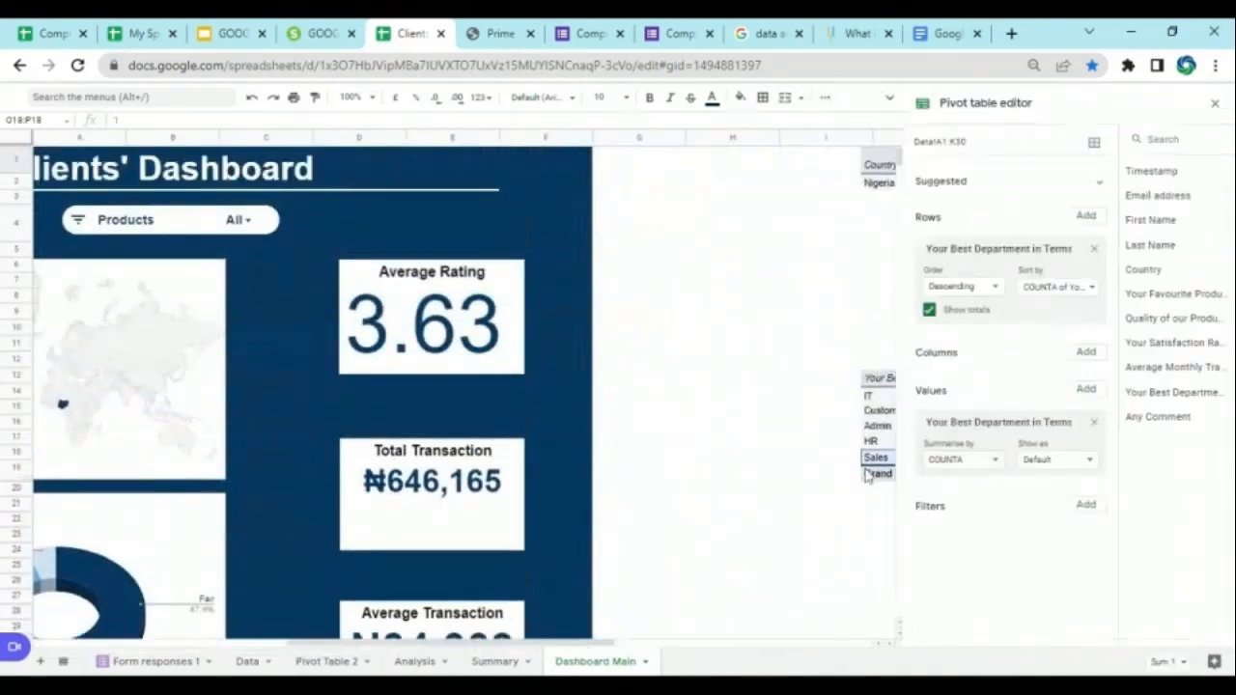
{"action": "left_click", "coordinate": [929, 310]}
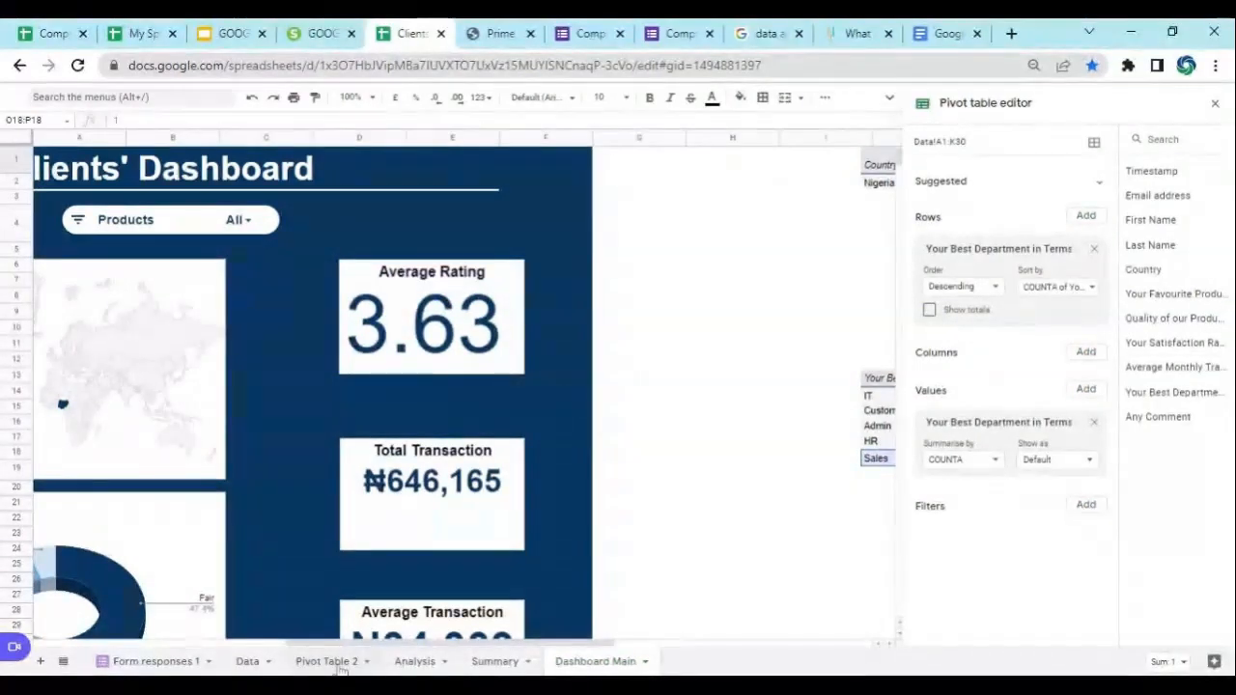
Turn off the totals row in the pivot table summing average monthly transactions by Country, and return to the dashboard without the pivot table editor.
{"action": "left_click_drag", "start_coordinate": [377, 642], "coordinate": [620, 638]}
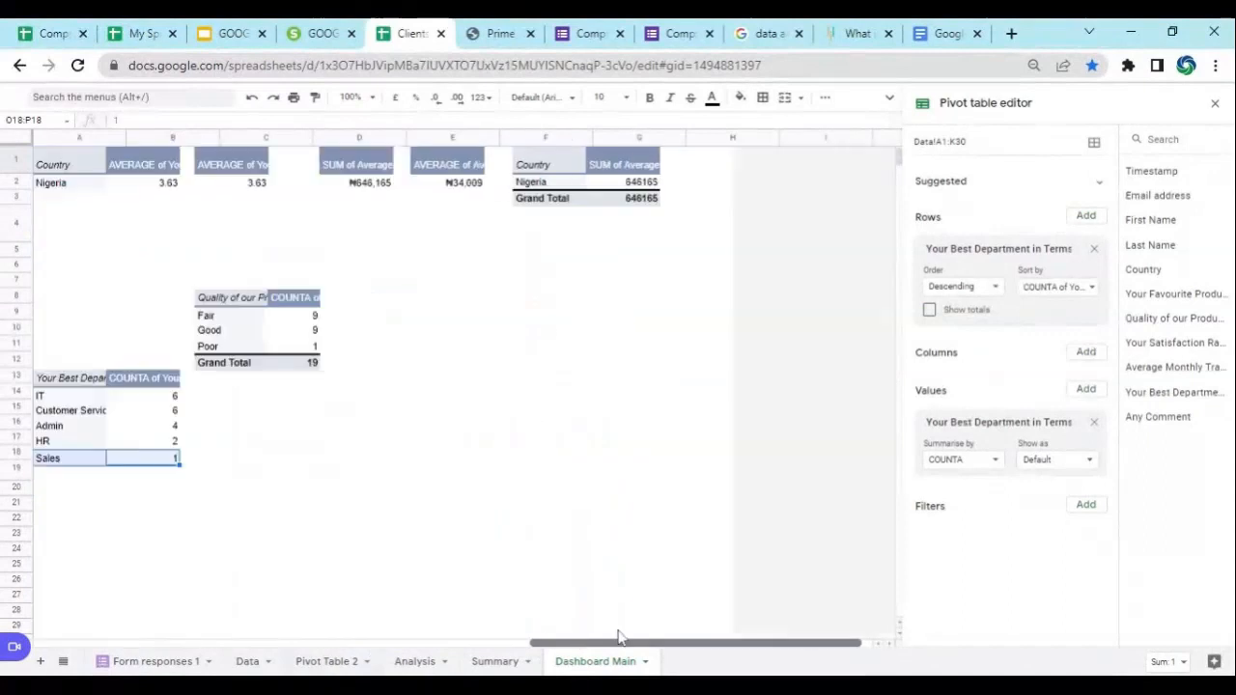
{"action": "left_click", "coordinate": [621, 200]}
{"action": "left_click", "coordinate": [929, 310]}
{"action": "left_click_drag", "start_coordinate": [850, 645], "coordinate": [288, 610]}
{"action": "scroll", "coordinate": [444, 392], "scroll_direction": "down", "scroll_amount": 2}
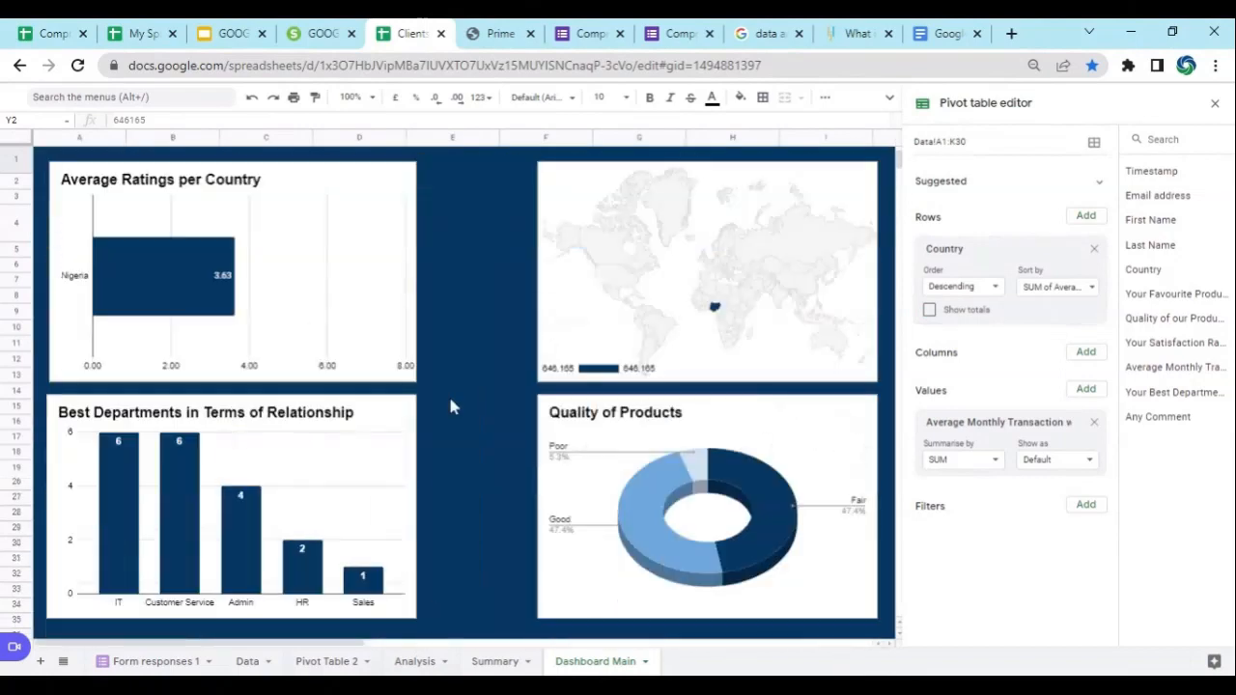
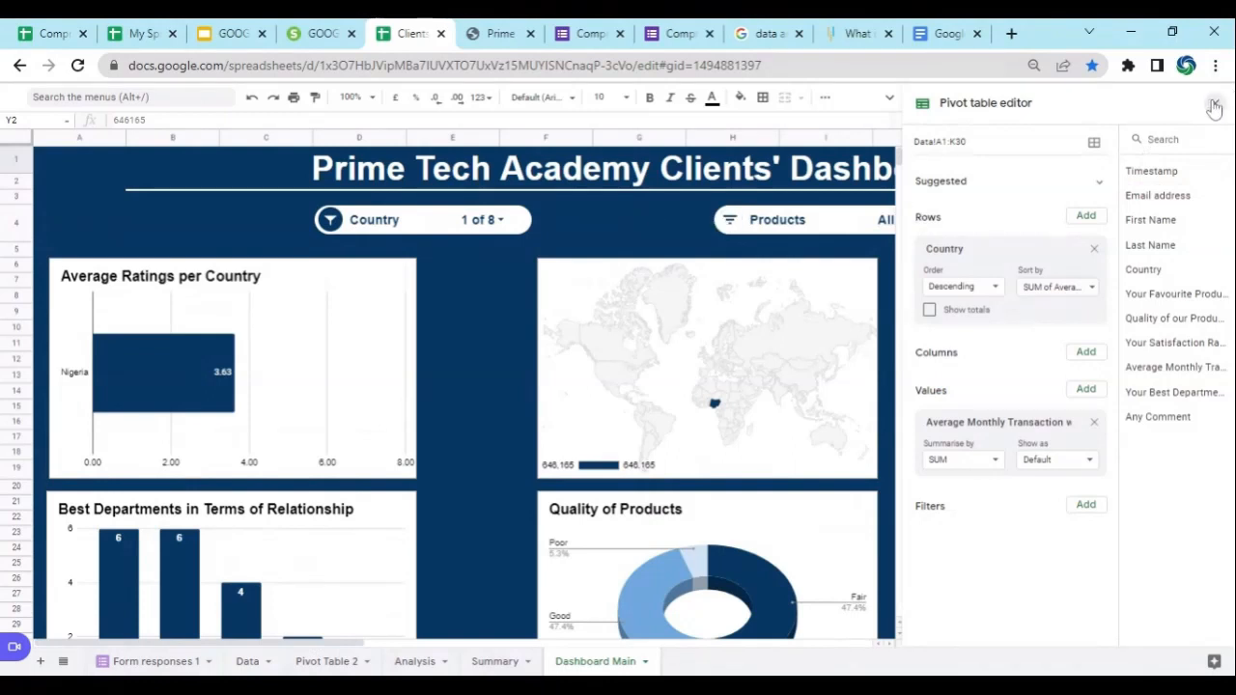
{"action": "left_click", "coordinate": [1214, 105]}
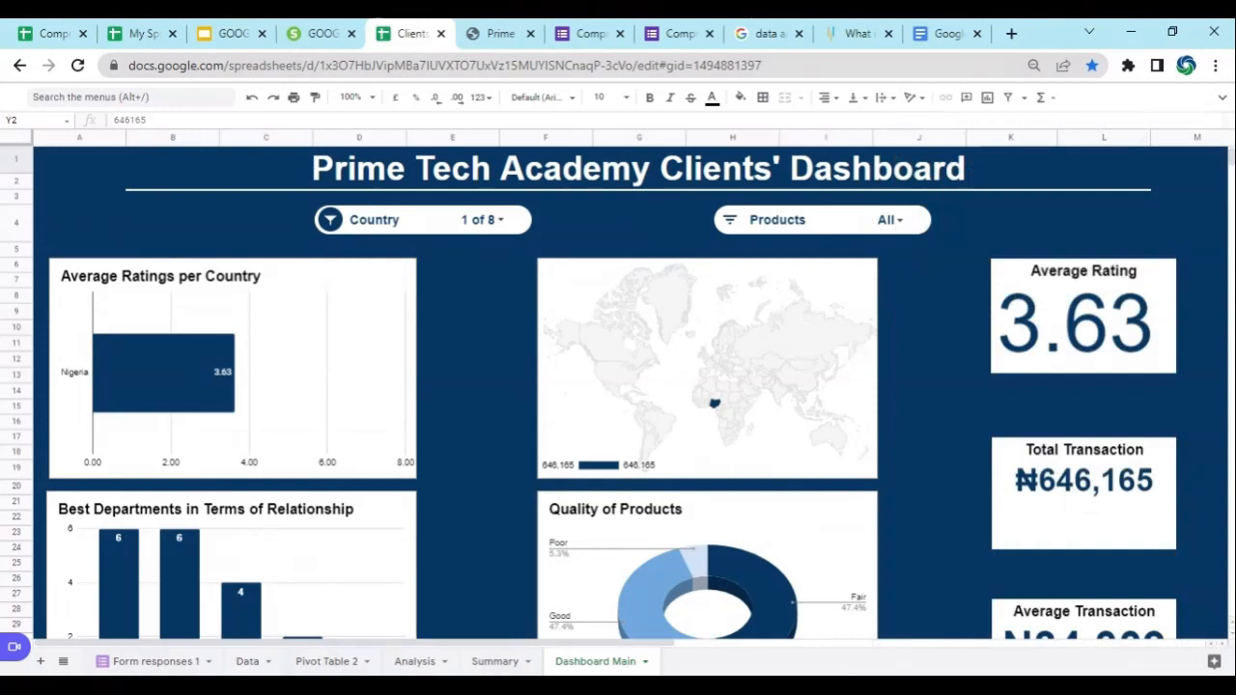
Select all countries in the Country slicer and close the pivot table editor.
{"action": "left_click", "coordinate": [488, 221]}
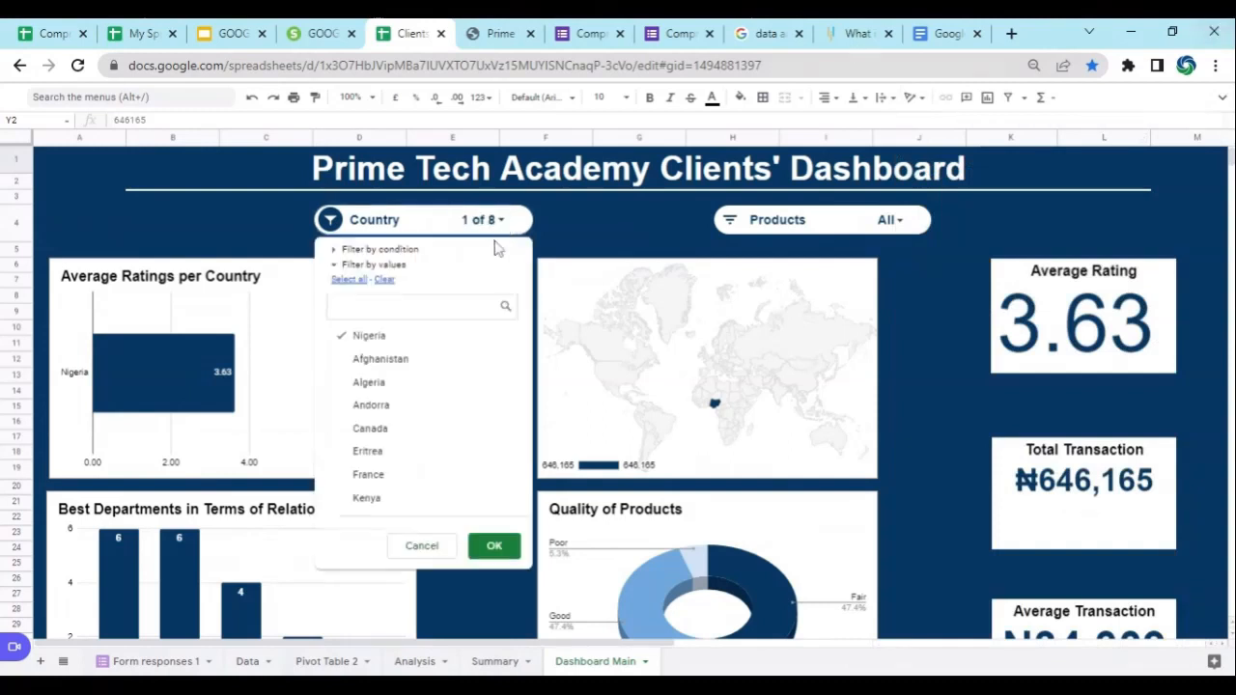
{"action": "left_click", "coordinate": [348, 279]}
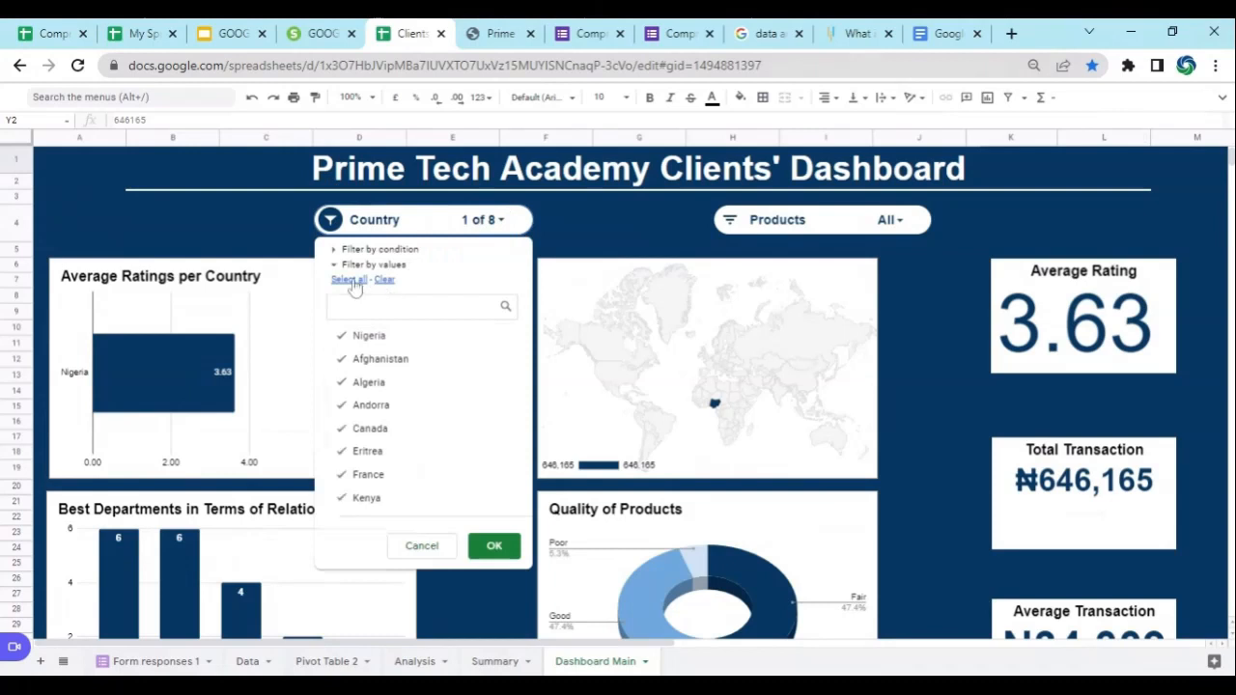
{"action": "left_click", "coordinate": [490, 546]}
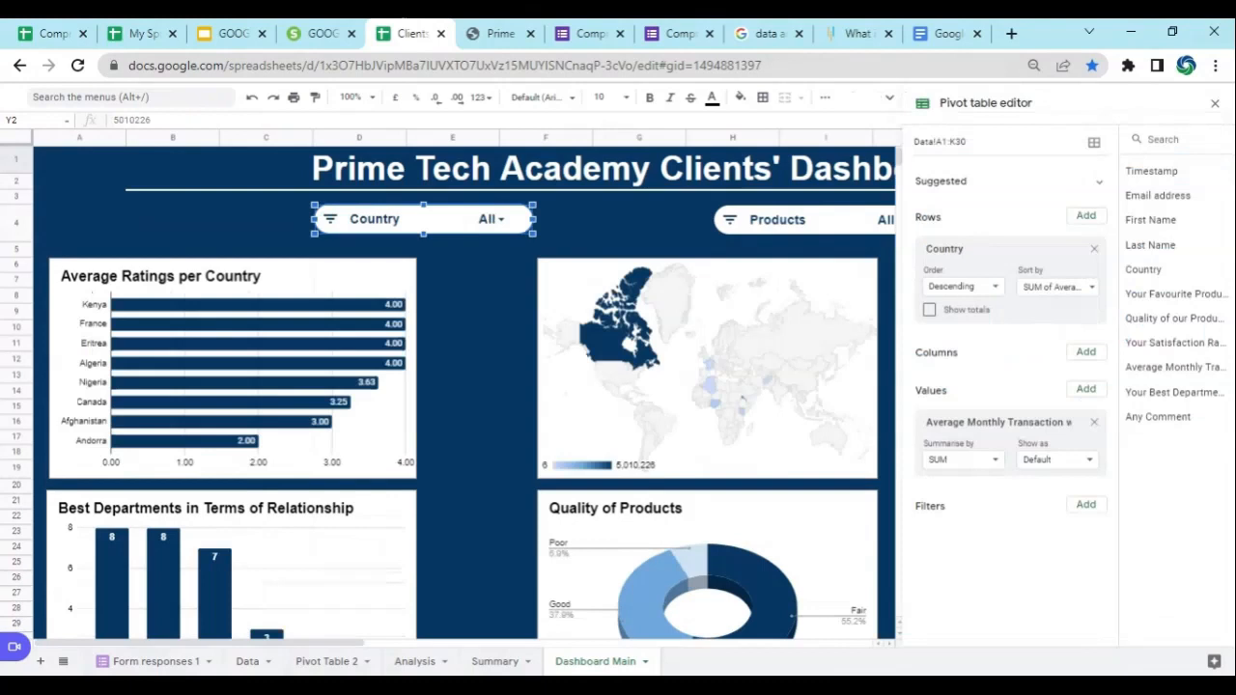
{"action": "left_click", "coordinate": [1215, 102]}
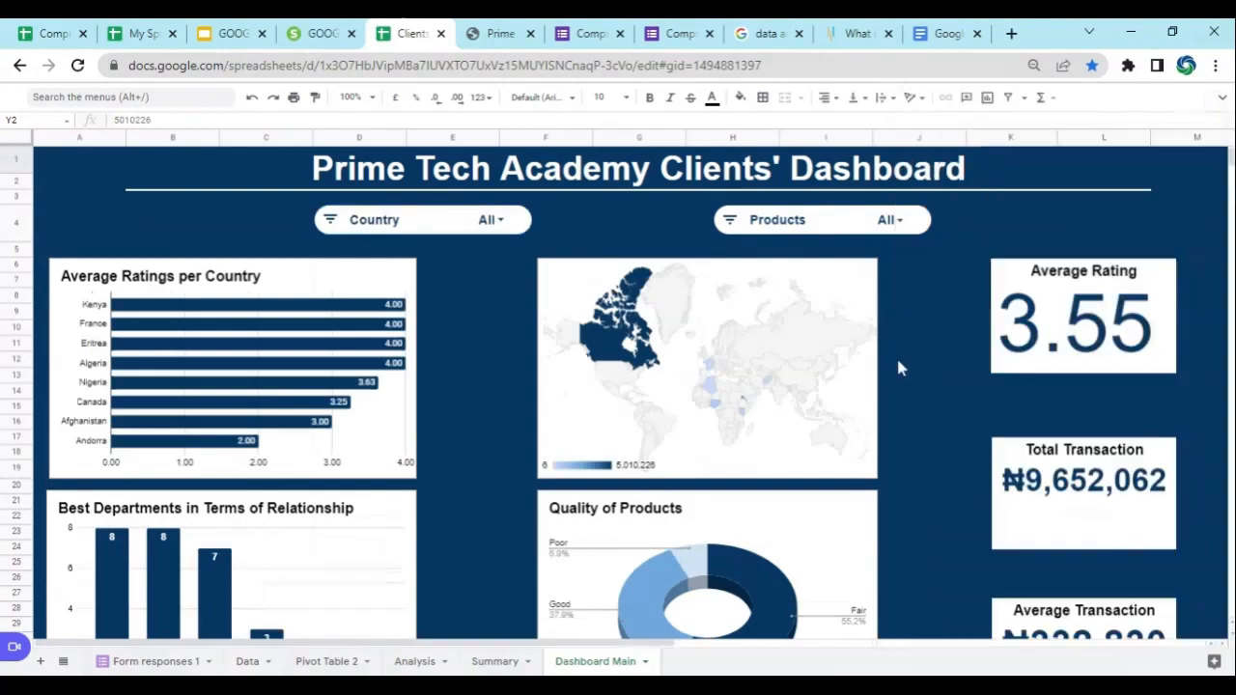
Filter the dashboard to the Automated Attendance Tracker only with the Products slicer and look over the charts.
{"action": "left_click", "coordinate": [888, 220]}
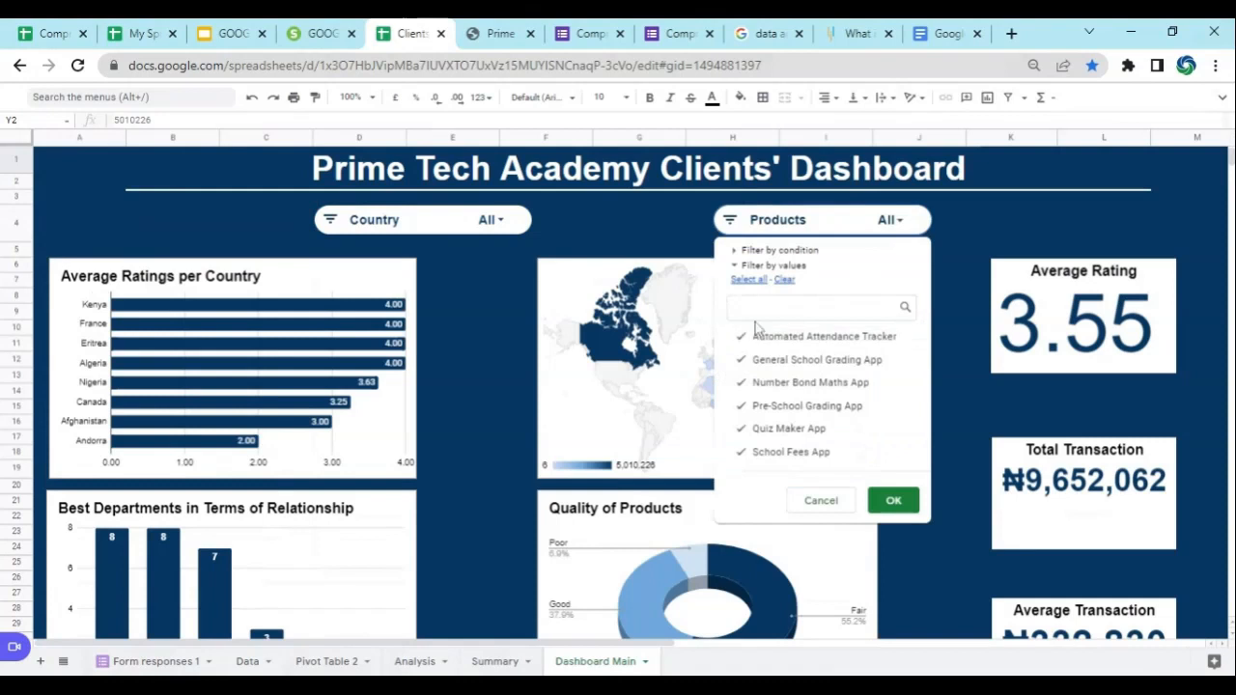
{"action": "left_click", "coordinate": [792, 281]}
{"action": "left_click", "coordinate": [792, 342]}
{"action": "left_click", "coordinate": [894, 501]}
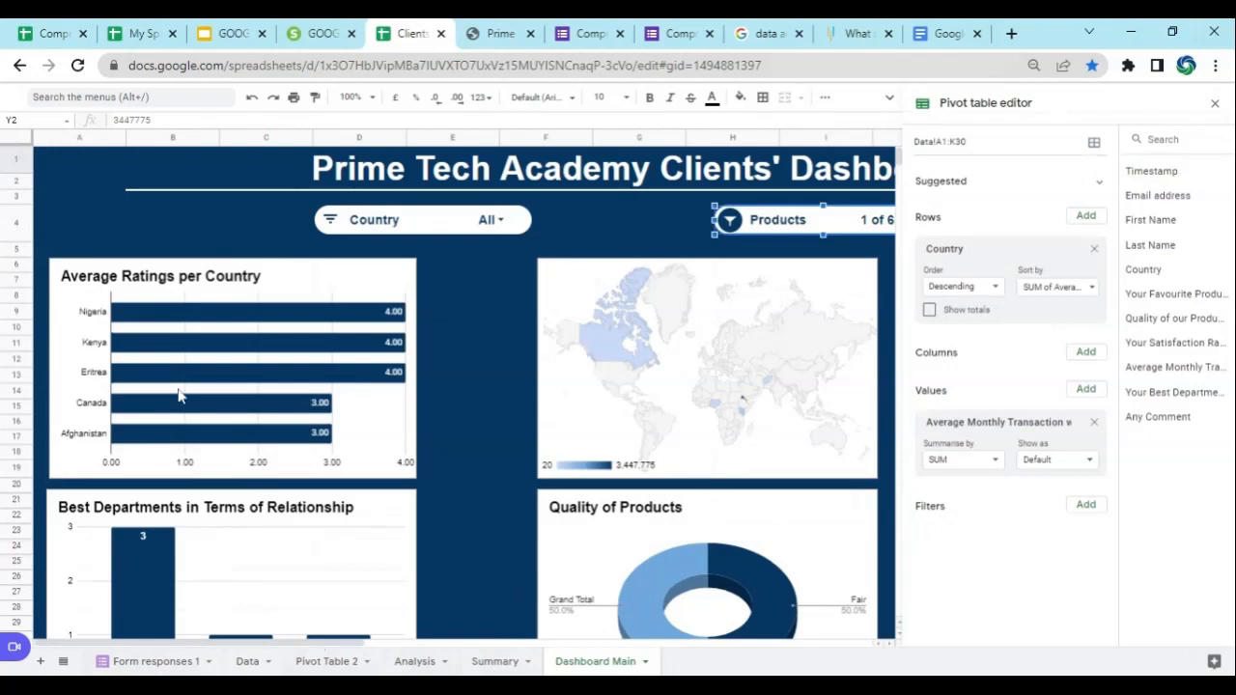
{"action": "scroll", "coordinate": [235, 348], "scroll_direction": "down", "scroll_amount": 3}
{"action": "scroll", "coordinate": [235, 347], "scroll_direction": "up", "scroll_amount": 3}
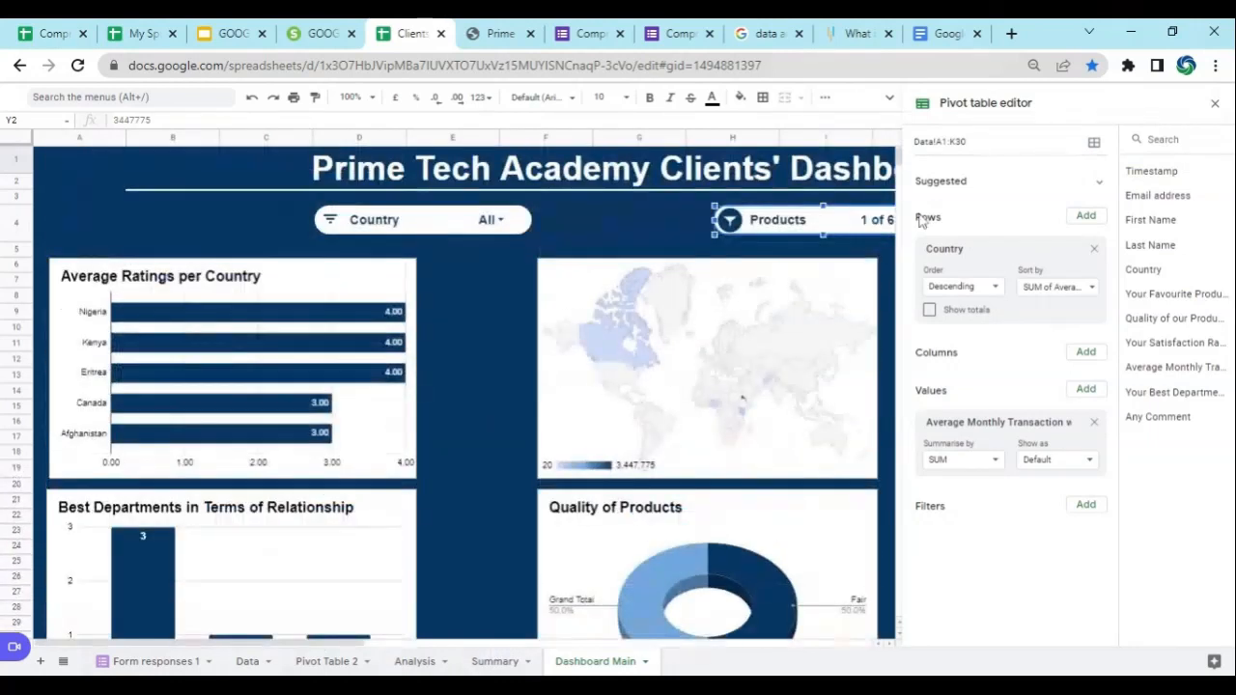
Select all products in the Products slicer again and close the pivot table editor.
{"action": "left_click", "coordinate": [1215, 103]}
{"action": "left_click", "coordinate": [909, 228]}
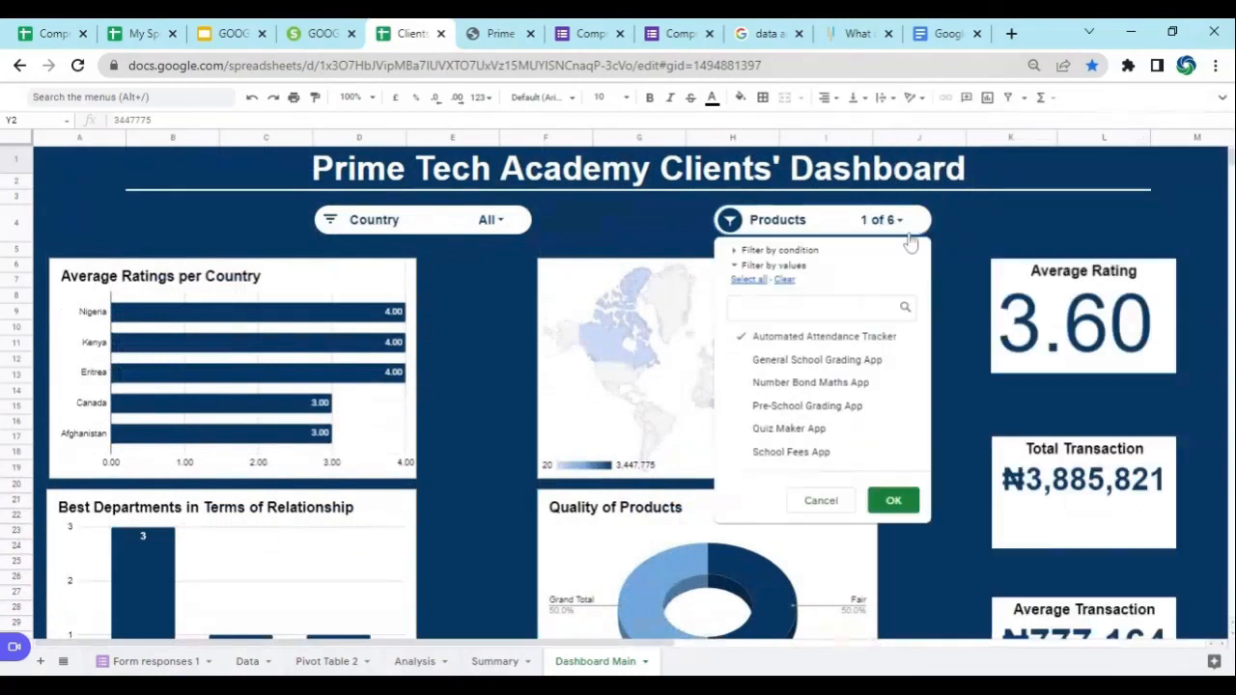
{"action": "left_click", "coordinate": [753, 280]}
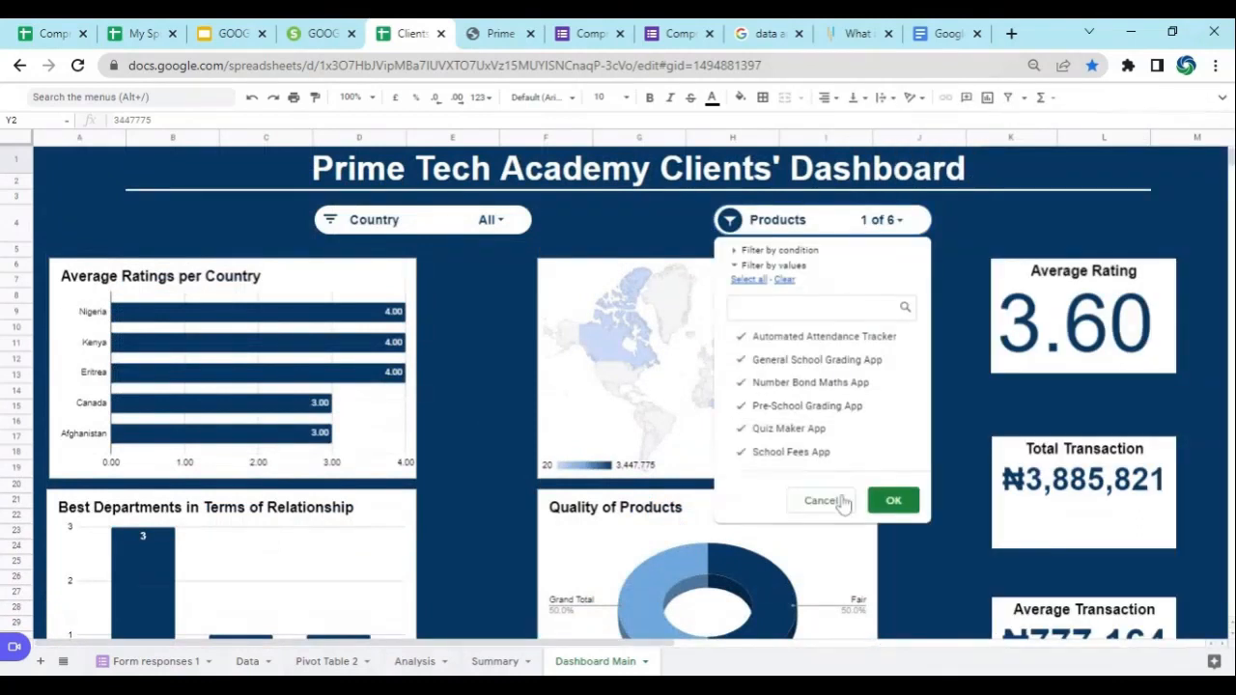
{"action": "left_click", "coordinate": [897, 504]}
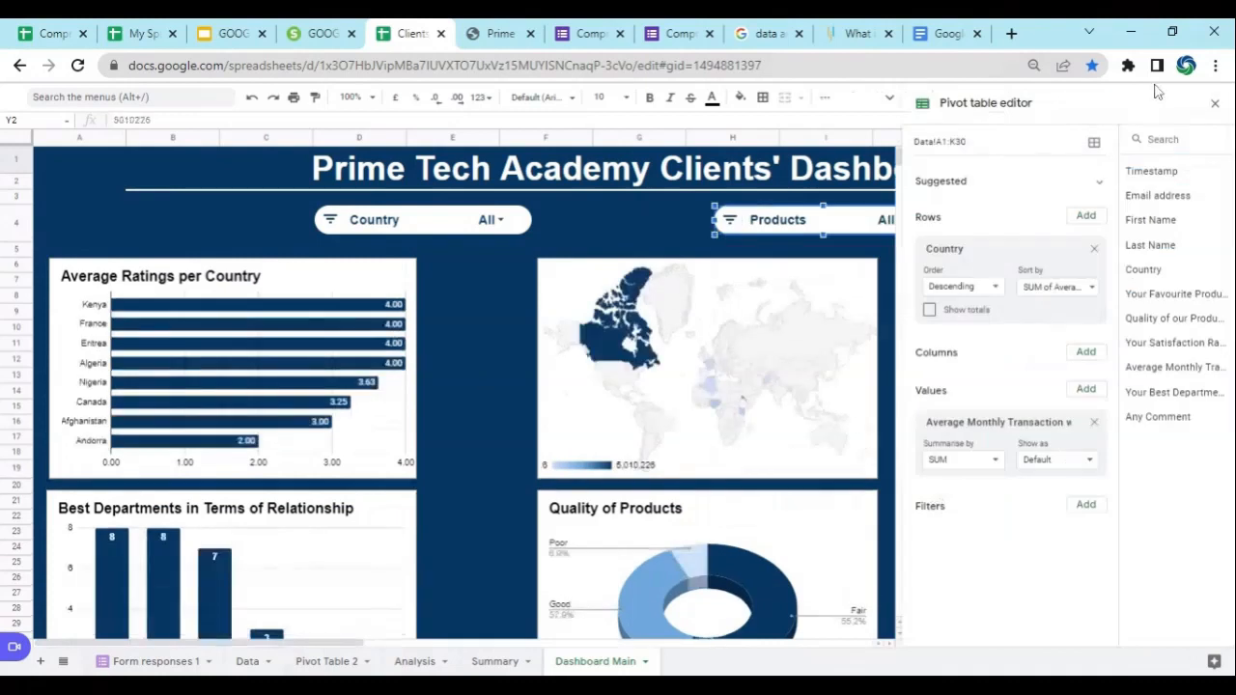
{"action": "left_click", "coordinate": [1212, 103]}
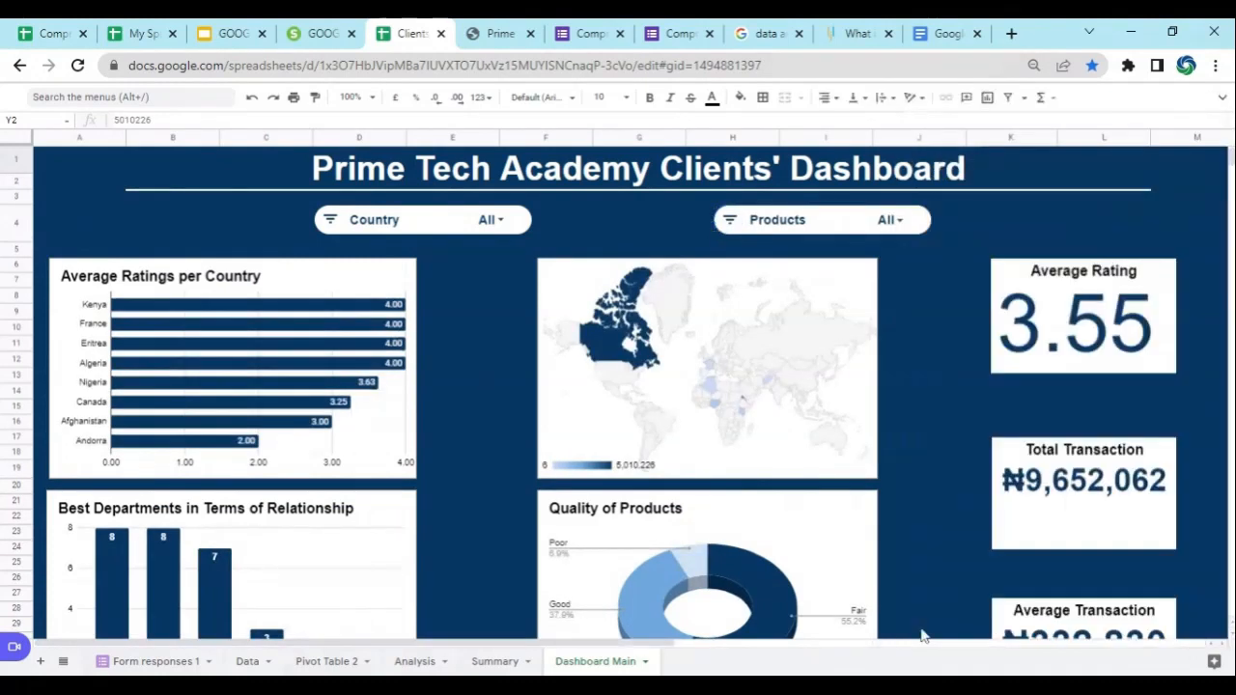
Filter the dashboard to Andorra only with the Country slicer and review the ratings, departments, map and product quality charts.
{"action": "scroll", "coordinate": [920, 340], "scroll_direction": "down", "scroll_amount": 3}
{"action": "scroll", "coordinate": [920, 347], "scroll_direction": "up", "scroll_amount": 3}
{"action": "mouse_move", "coordinate": [497, 644]}
{"action": "left_mouse_down"}
{"action": "mouse_move", "coordinate": [935, 654]}
{"action": "mouse_move", "coordinate": [494, 645]}
{"action": "left_mouse_up"}
{"action": "left_click", "coordinate": [491, 220]}
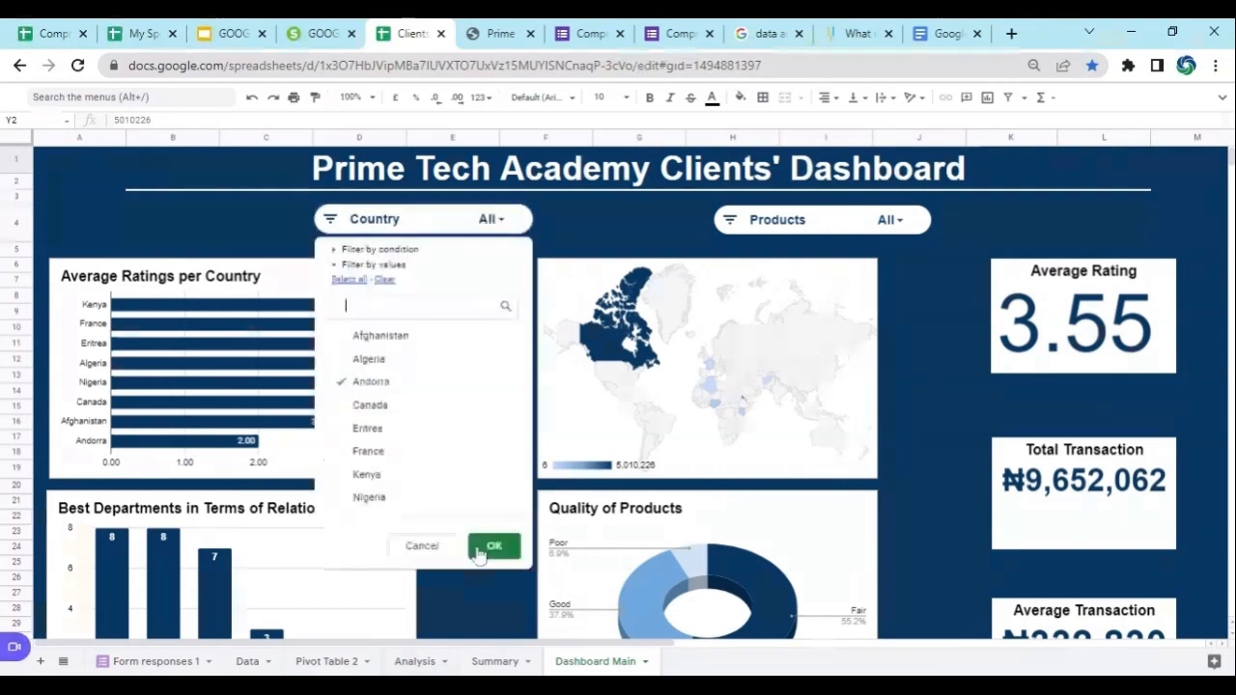
{"action": "left_click", "coordinate": [492, 544]}
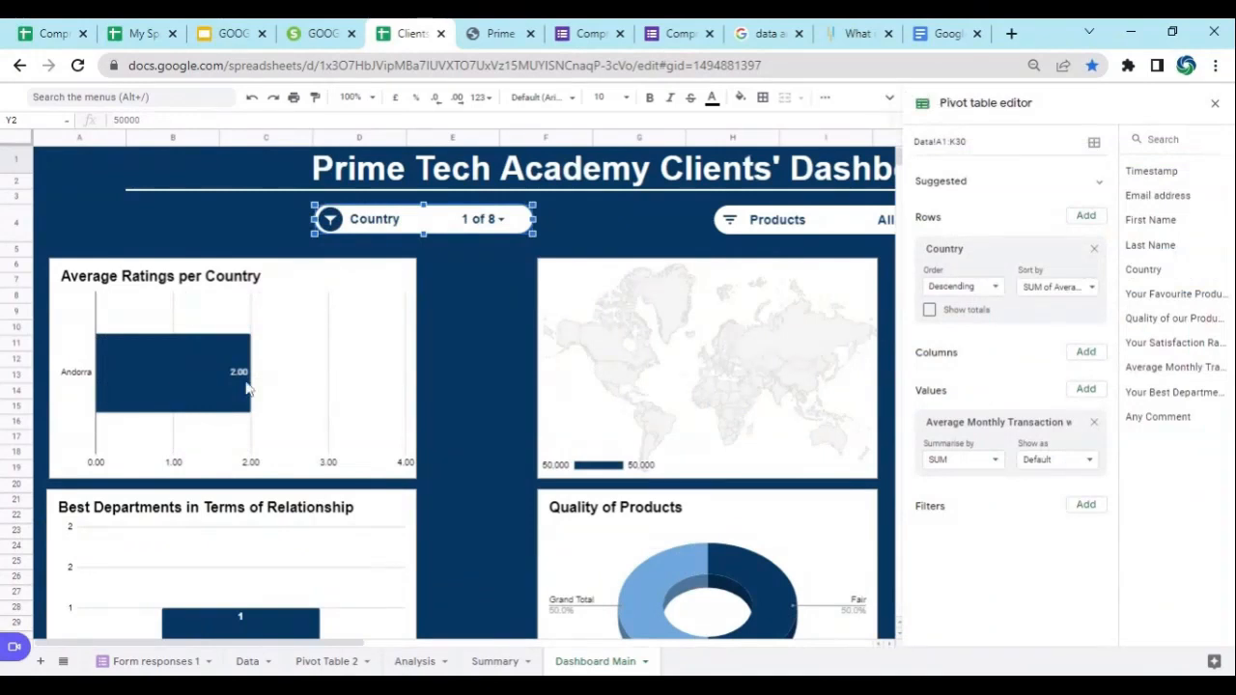
{"action": "scroll", "coordinate": [247, 388], "scroll_direction": "down", "scroll_amount": 2}
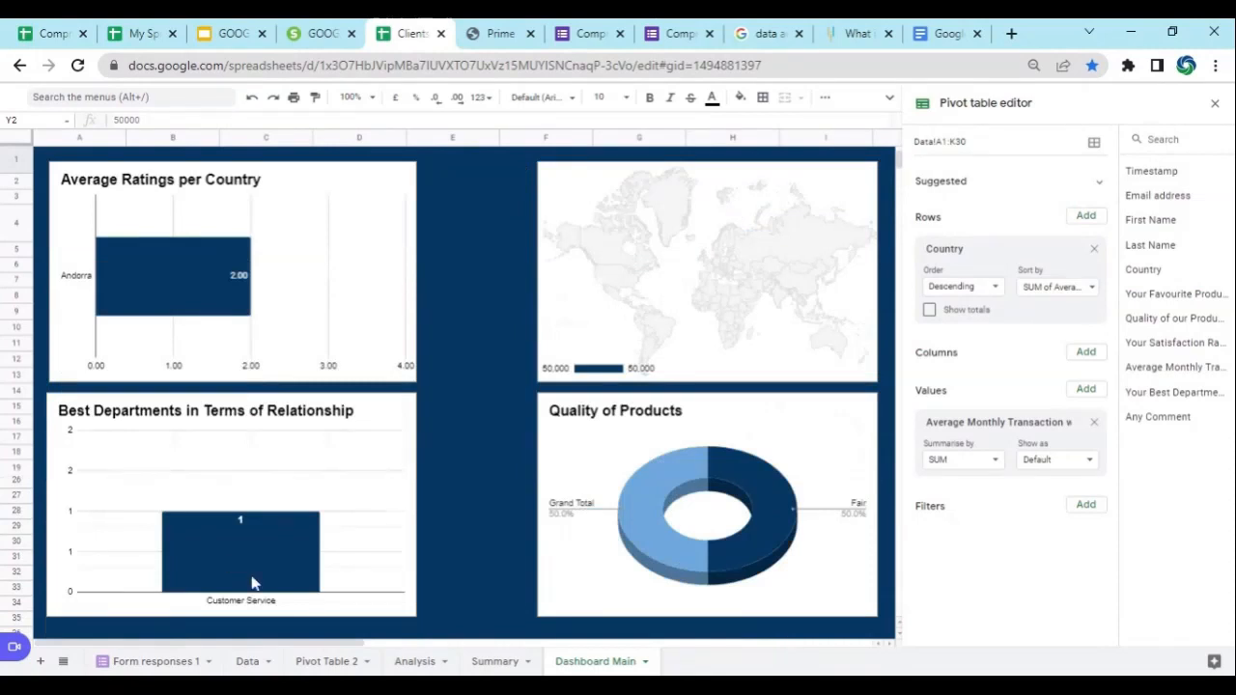
{"action": "scroll", "coordinate": [281, 583], "scroll_direction": "up", "scroll_amount": 1}
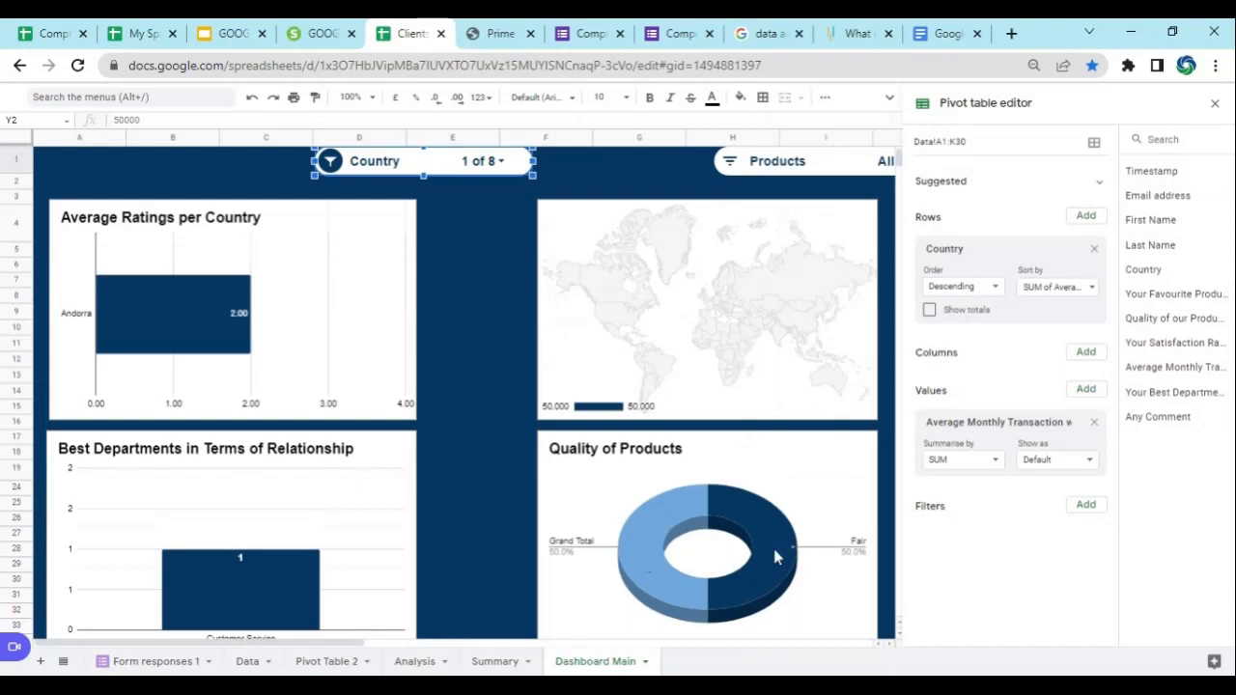
{"action": "scroll", "coordinate": [792, 541], "scroll_direction": "up", "scroll_amount": 2}
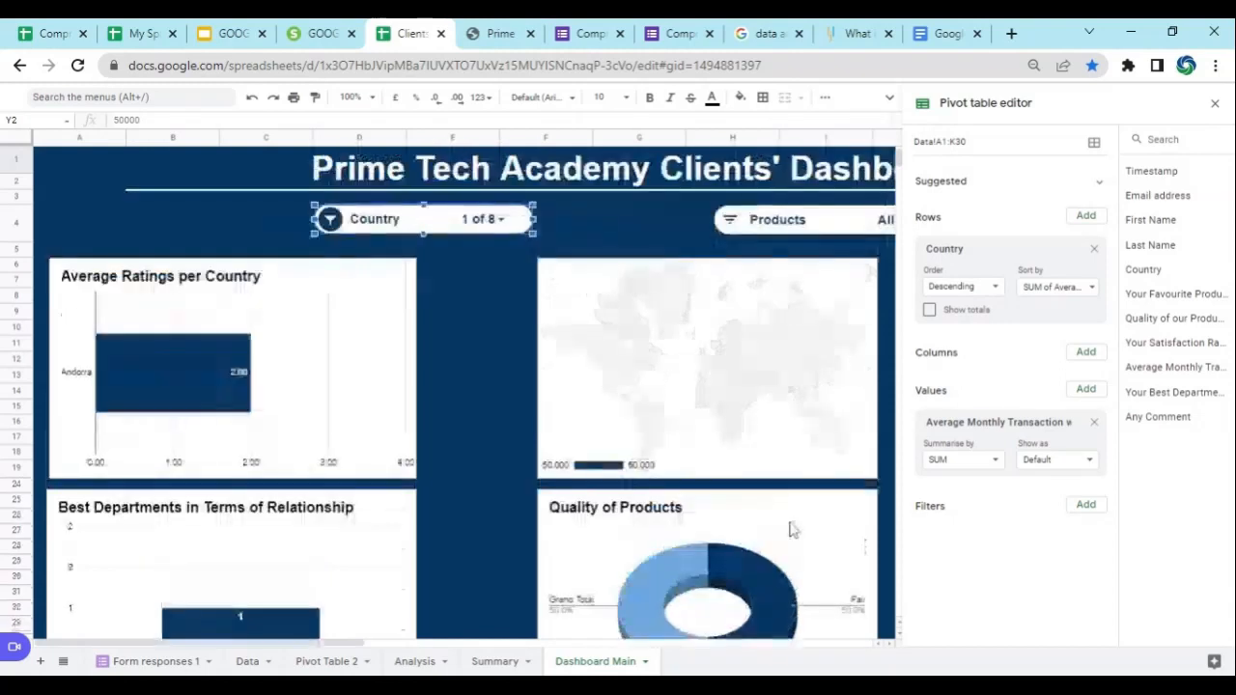
{"action": "left_click", "coordinate": [340, 656]}
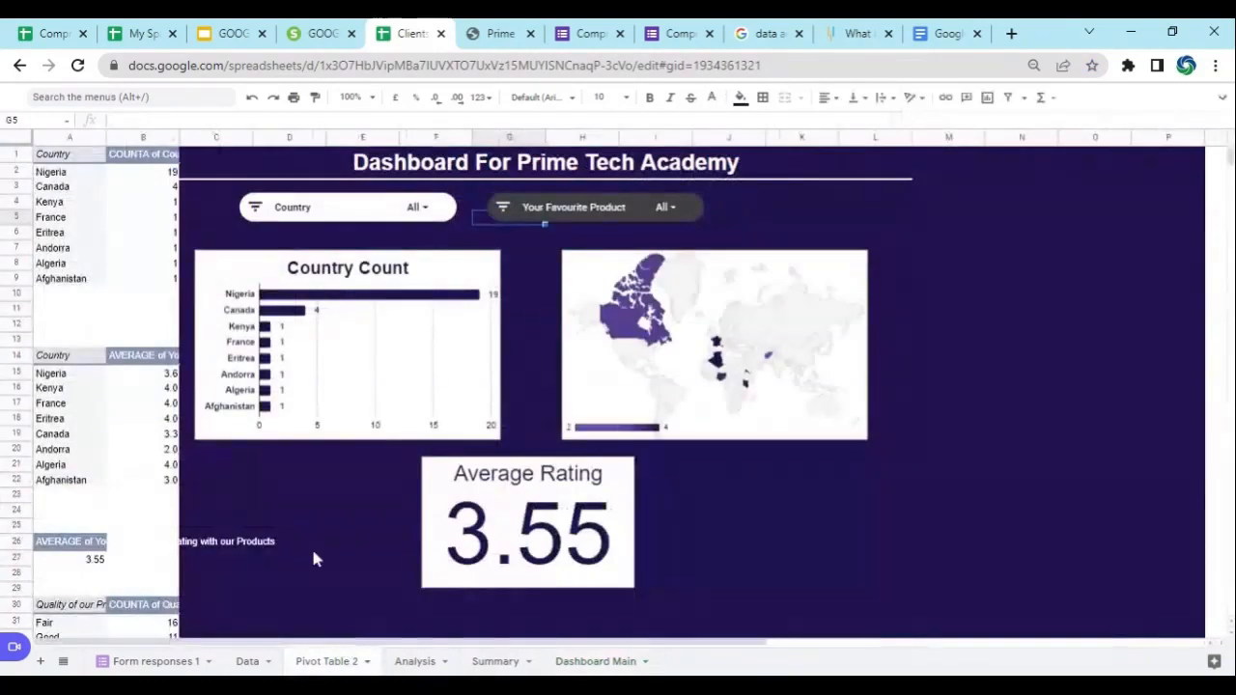
{"action": "left_click", "coordinate": [866, 518]}
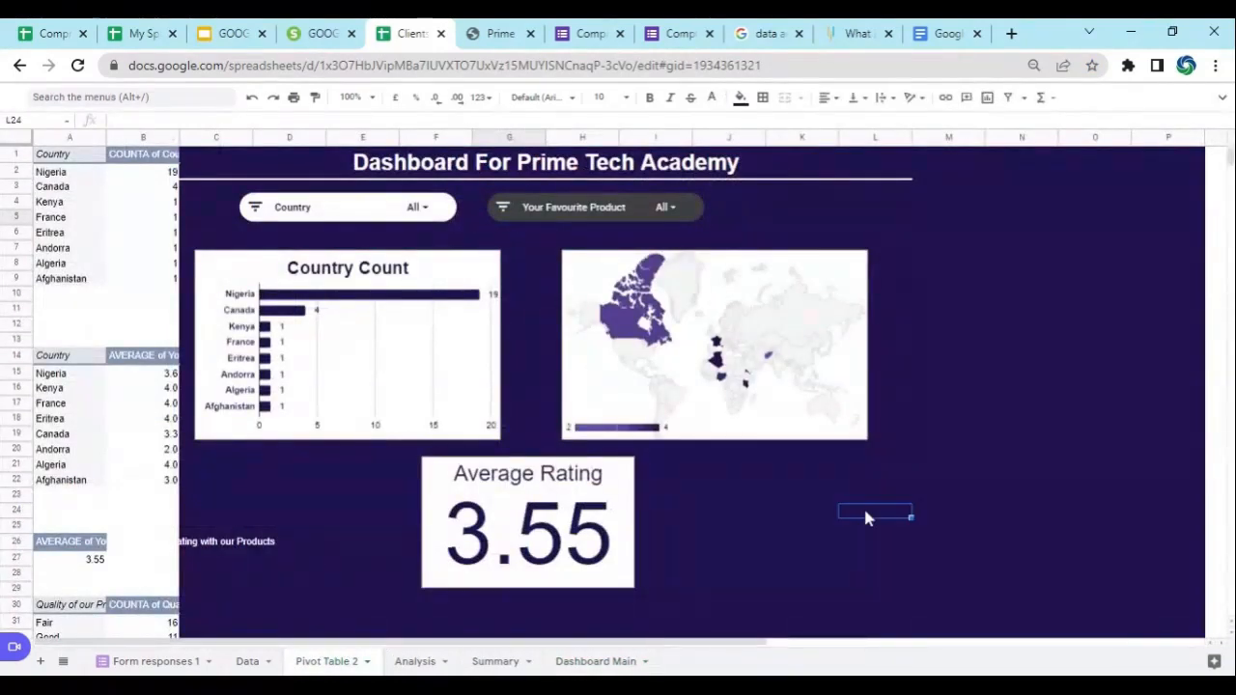
{"action": "left_click", "coordinate": [595, 662]}
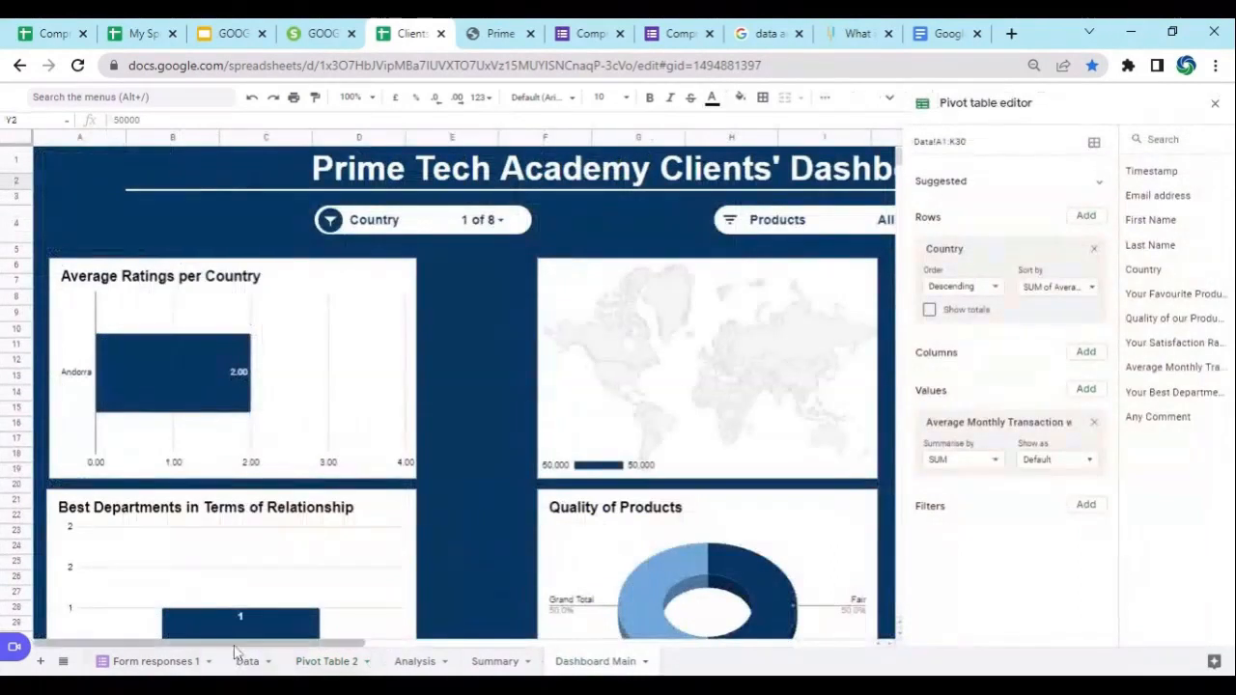
Turn off the totals row in the pivot table behind the Quality of Products chart and check the chart on the dashboard.
{"action": "left_click_drag", "start_coordinate": [239, 647], "coordinate": [451, 647]}
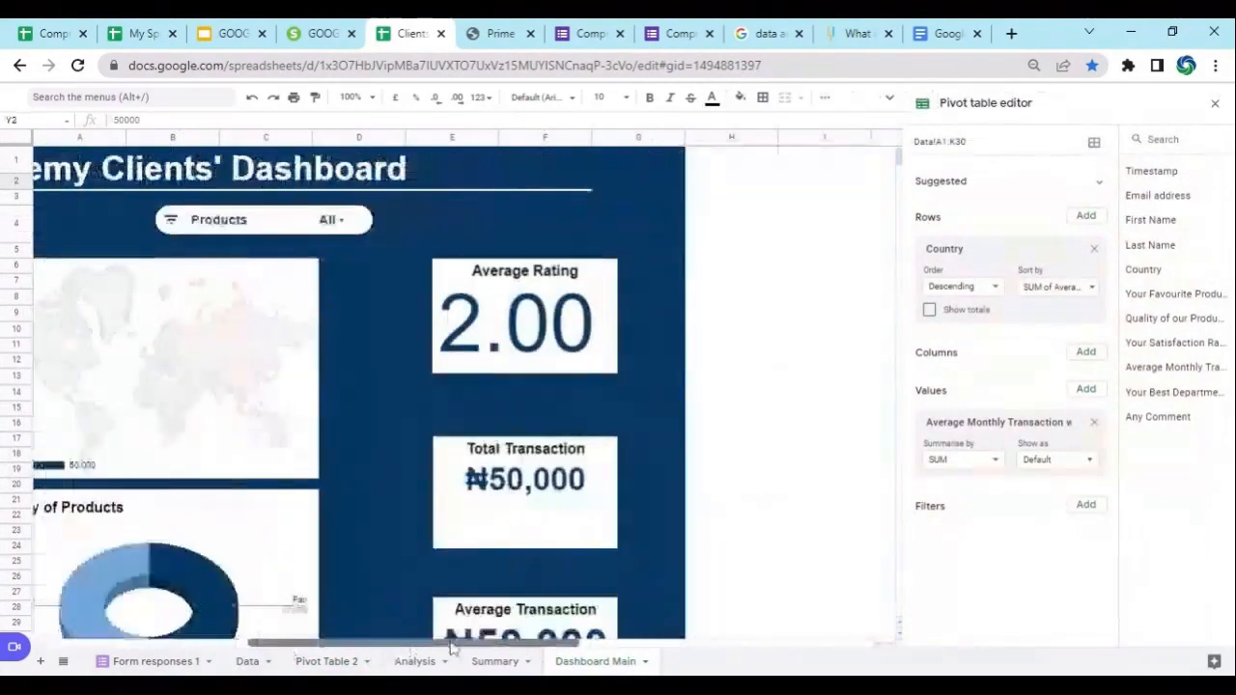
{"action": "scroll", "coordinate": [541, 386], "scroll_direction": "down", "scroll_amount": 3}
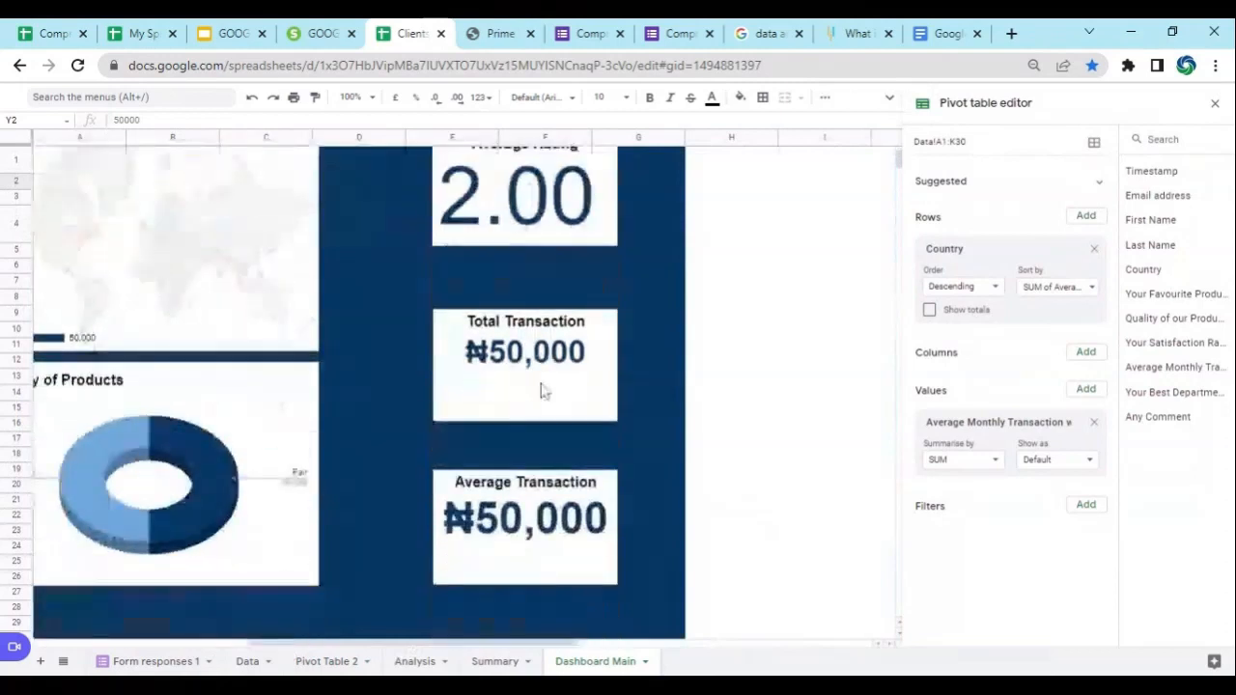
{"action": "scroll", "coordinate": [540, 389], "scroll_direction": "up", "scroll_amount": 3}
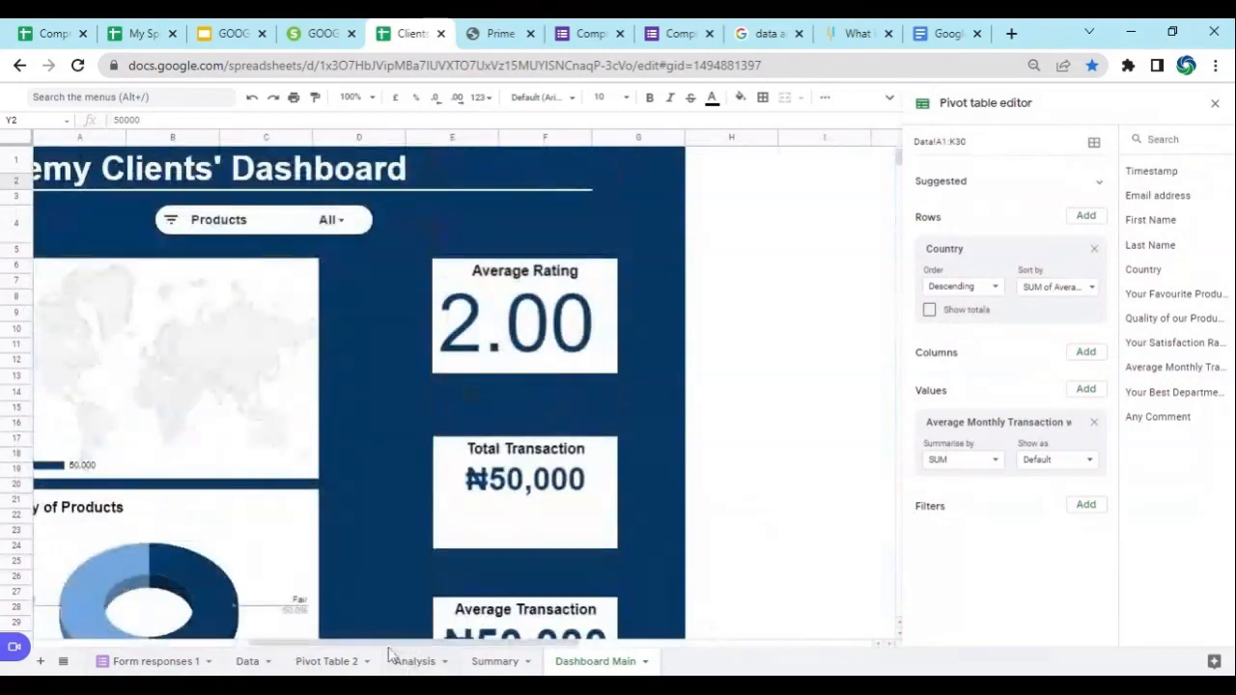
{"action": "left_click_drag", "start_coordinate": [390, 649], "coordinate": [643, 666]}
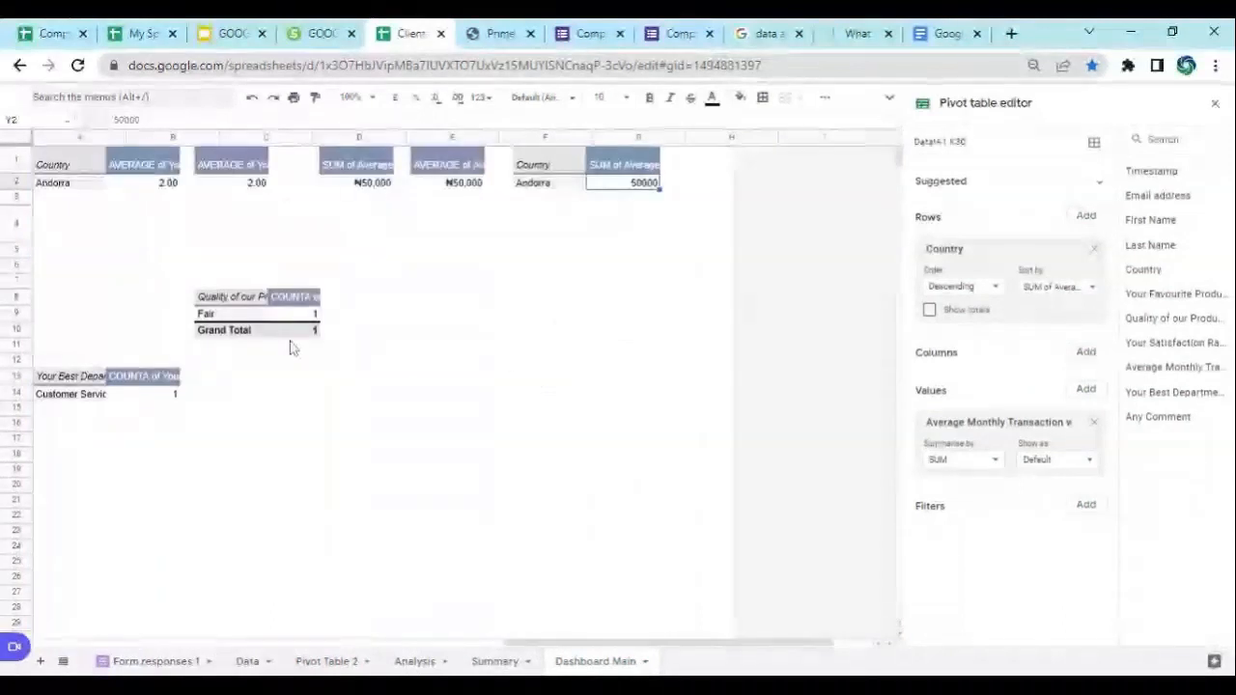
{"action": "left_click", "coordinate": [280, 320]}
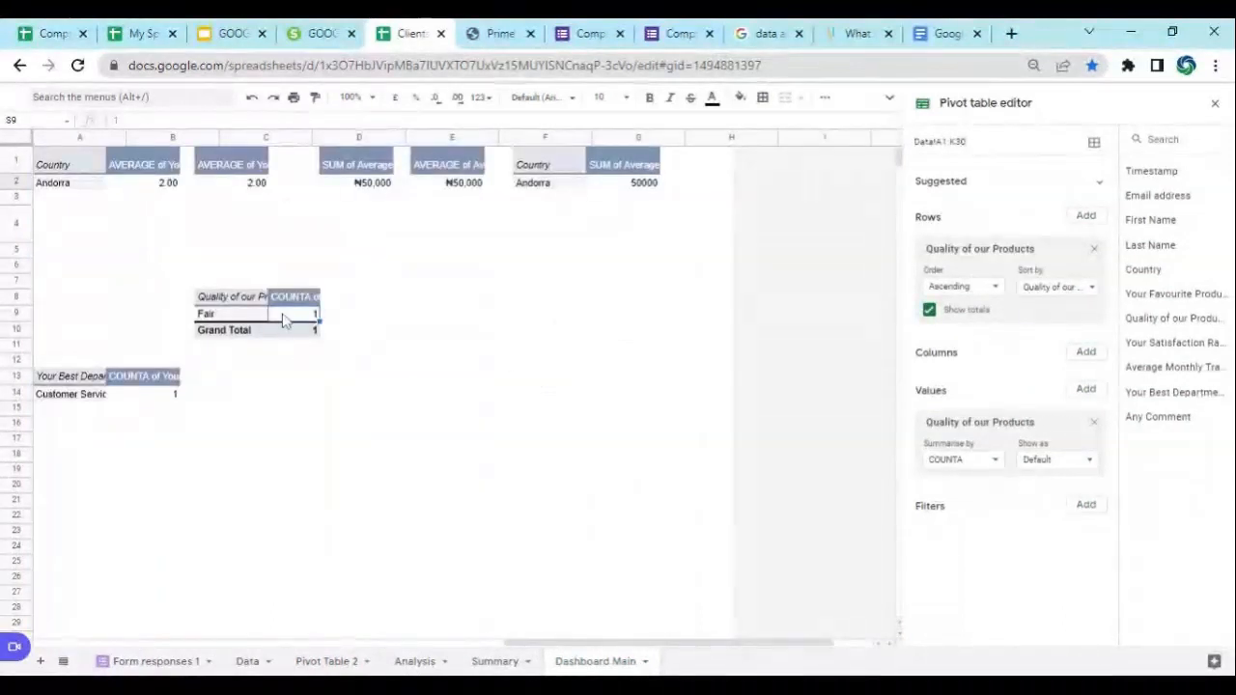
{"action": "left_click", "coordinate": [930, 310]}
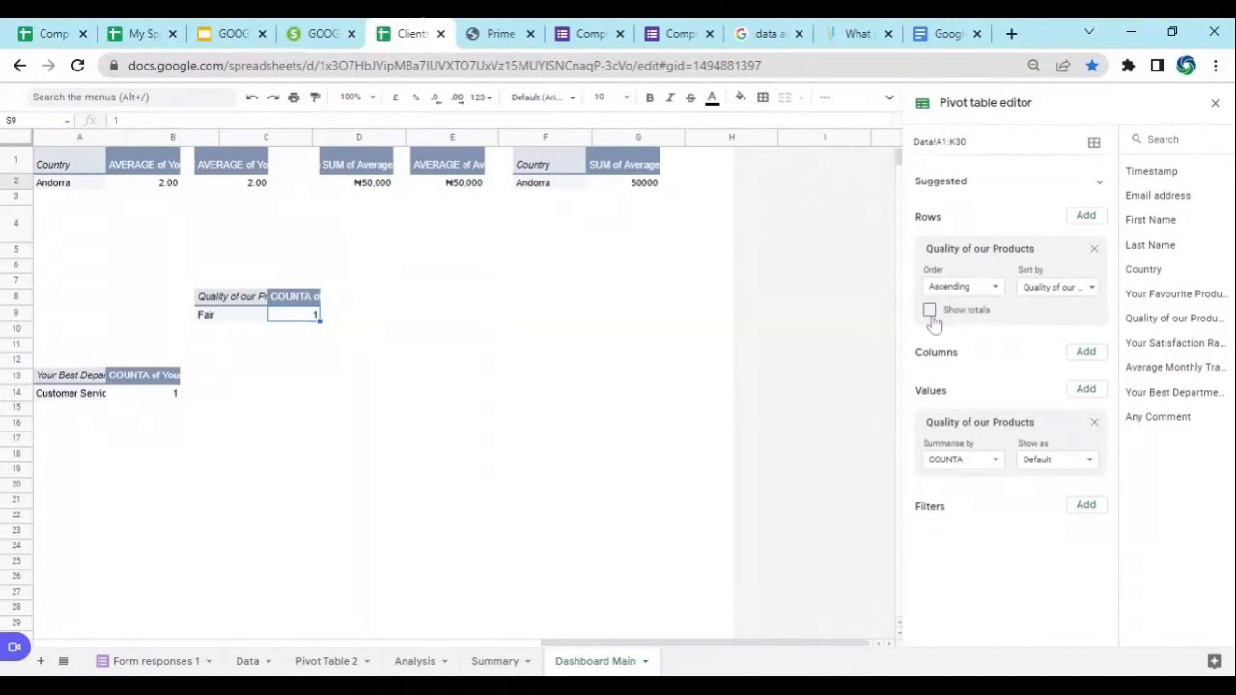
{"action": "left_click", "coordinate": [618, 663]}
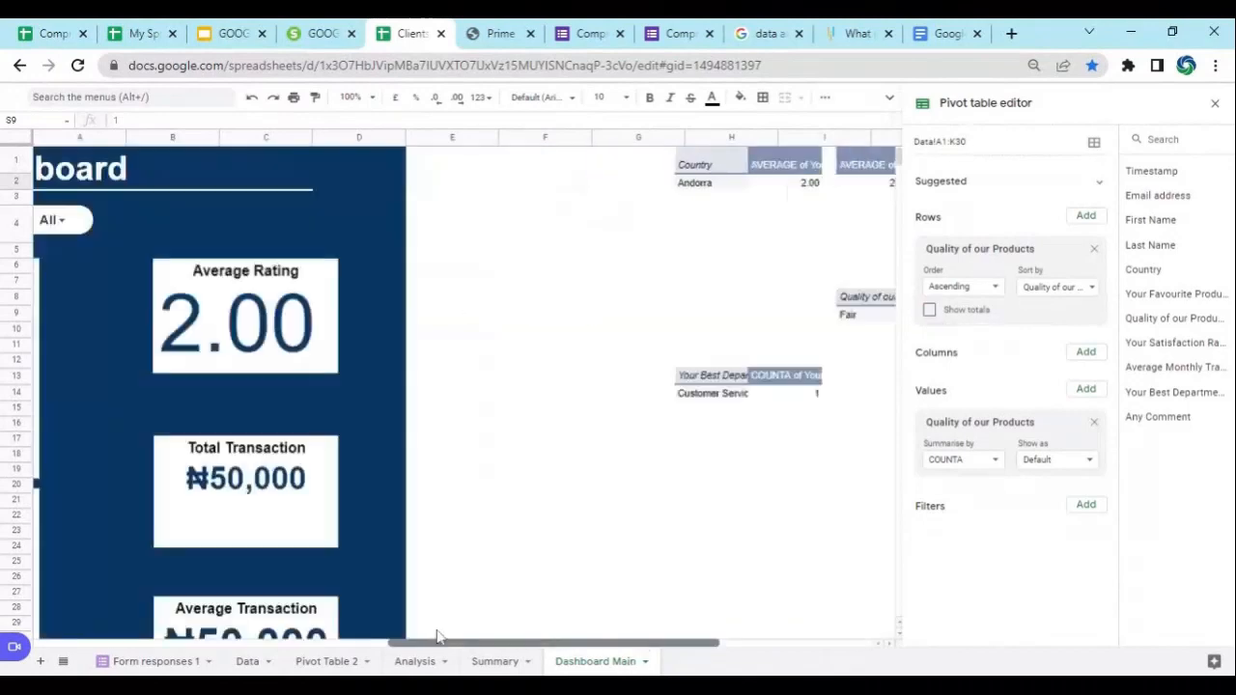
{"action": "scroll", "coordinate": [351, 436], "scroll_direction": "down", "scroll_amount": 2}
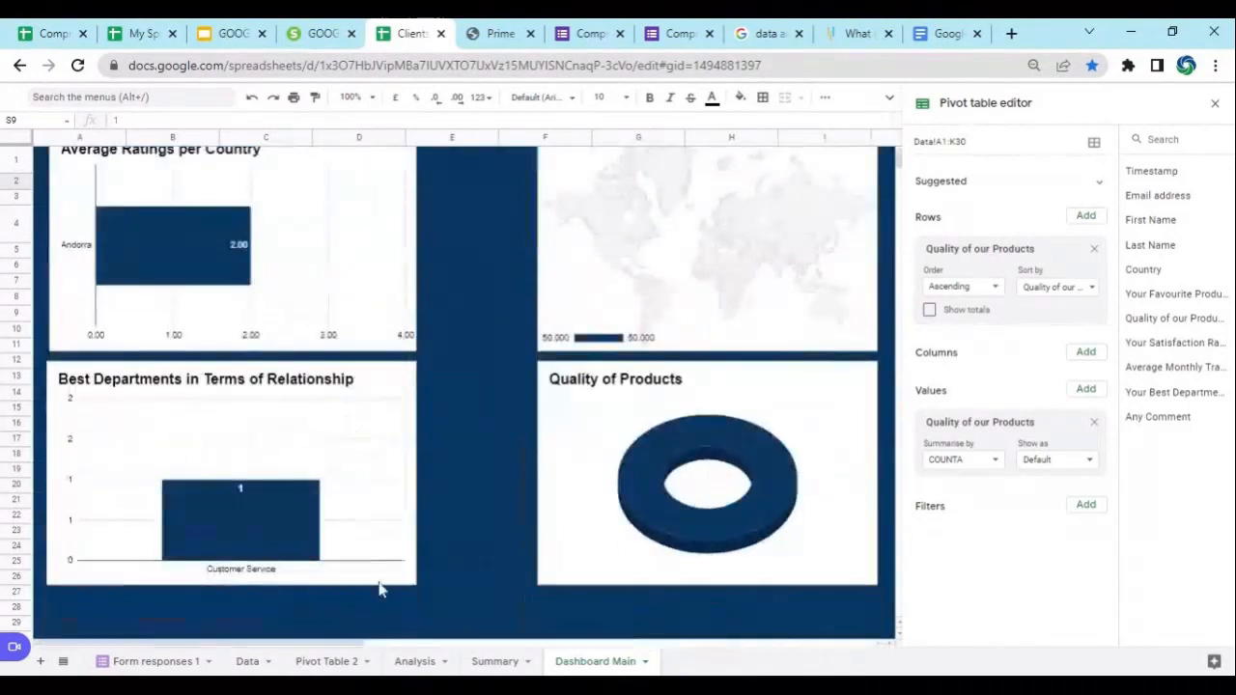
{"action": "scroll", "coordinate": [698, 531], "scroll_direction": "up", "scroll_amount": 2}
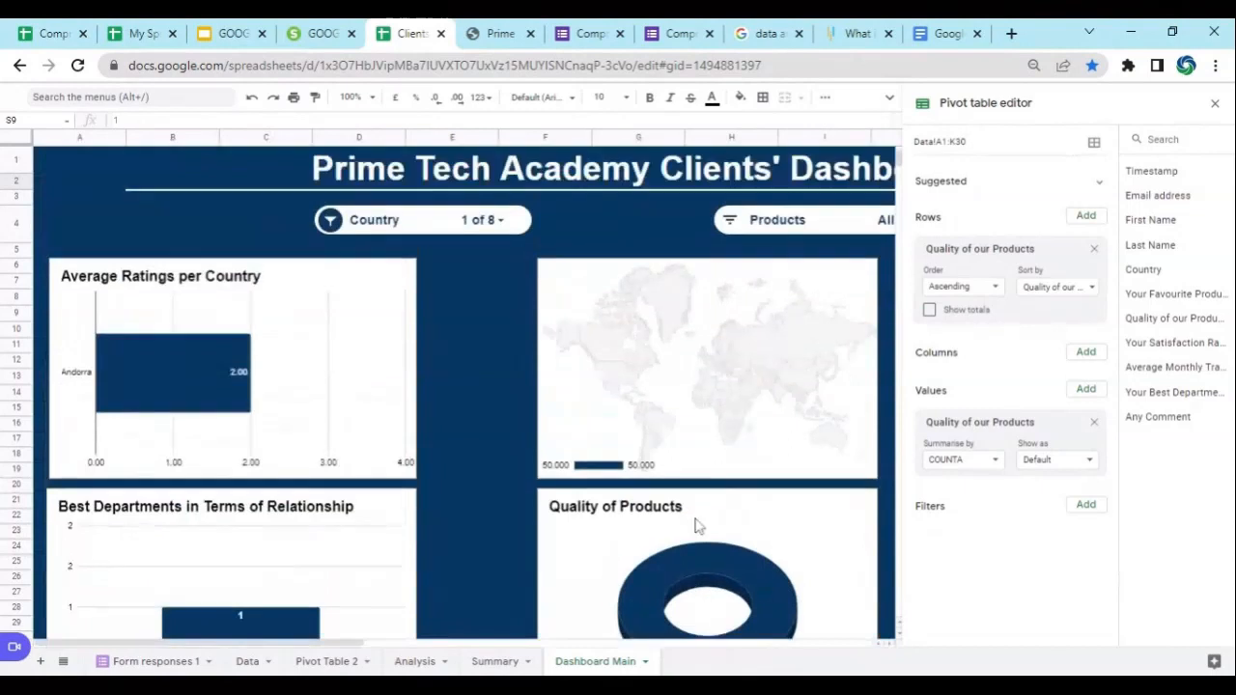
Restore the Country slicer to all countries and close the pivot table editor.
{"action": "left_click", "coordinate": [483, 220]}
{"action": "left_click", "coordinate": [354, 282]}
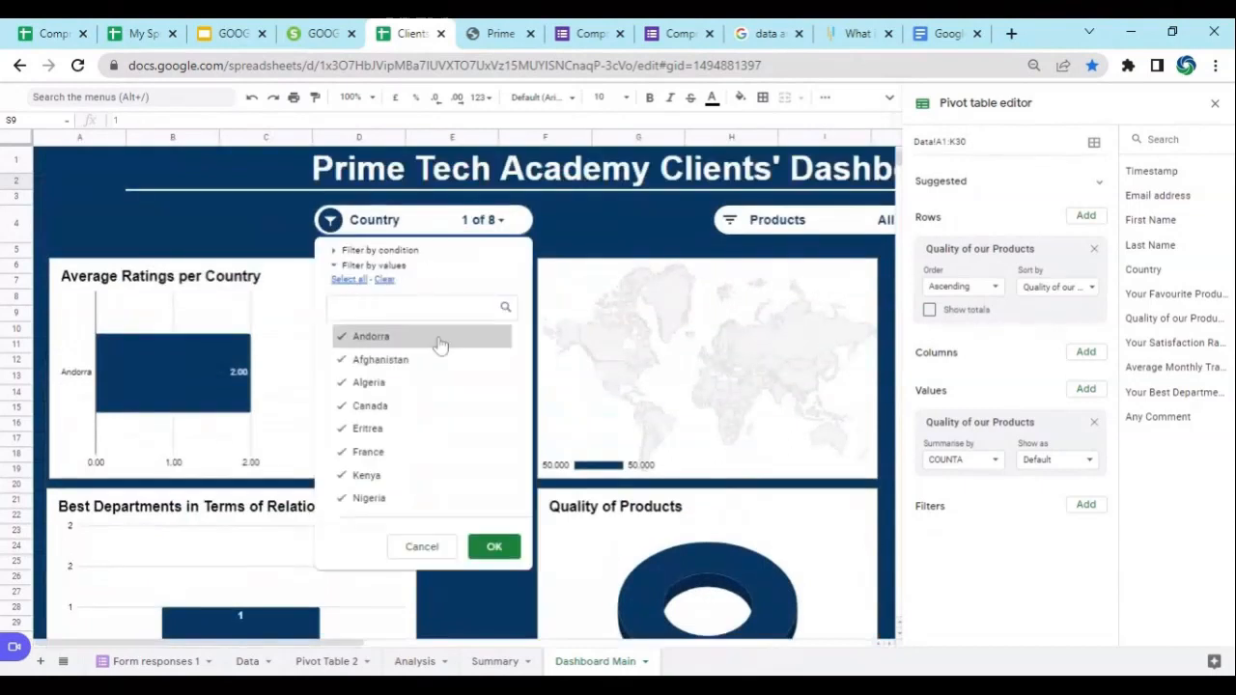
{"action": "left_click", "coordinate": [489, 556]}
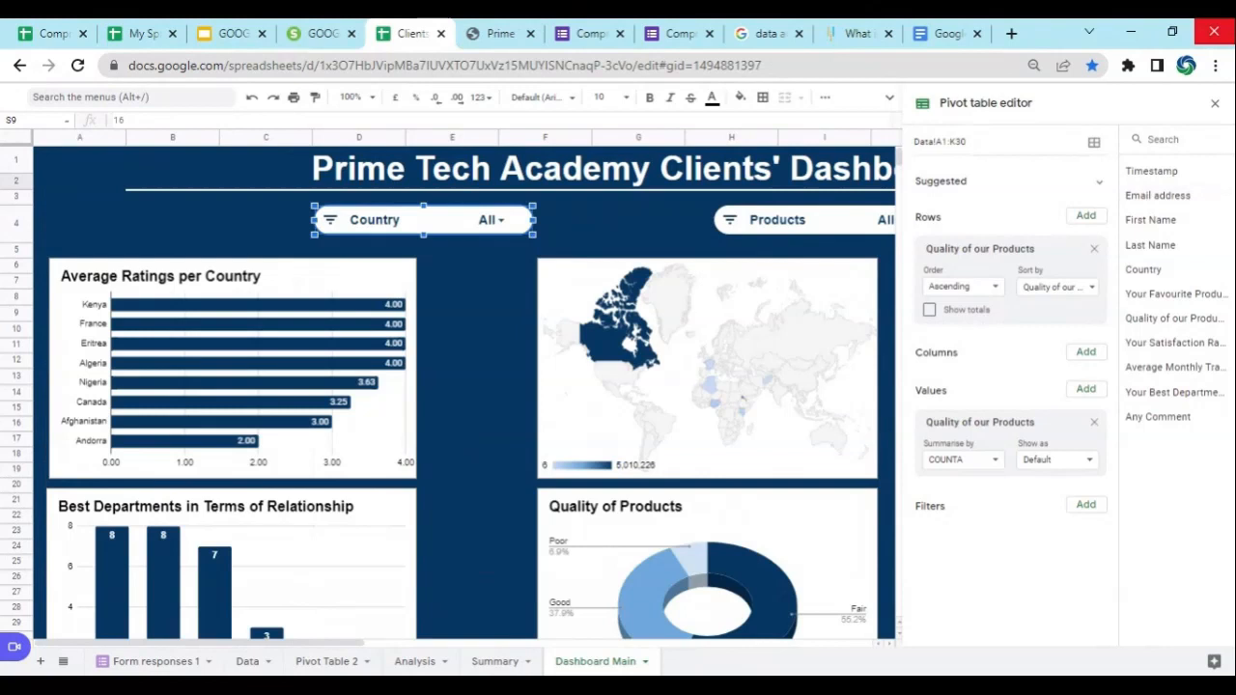
{"action": "left_click", "coordinate": [1215, 104]}
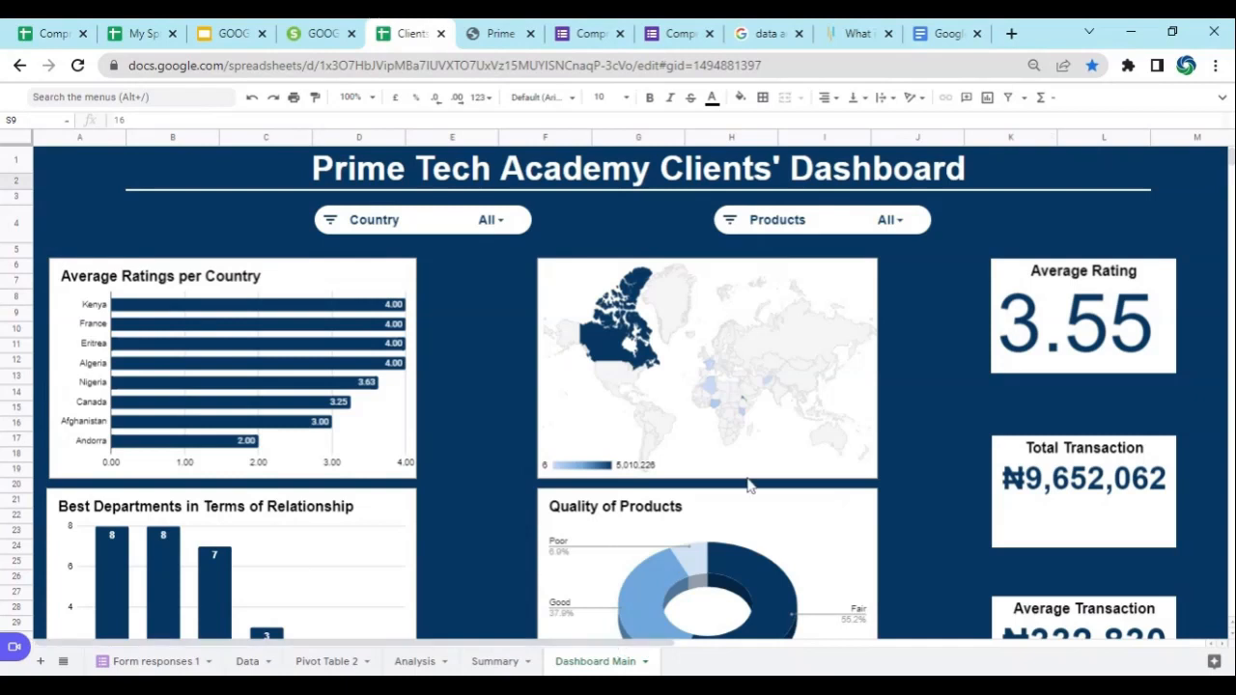
Examine the average ratings, best departments, transaction map, product quality and scorecards on the unfiltered clients' dashboard.
{"action": "left_click", "coordinate": [499, 231]}
{"action": "left_click", "coordinate": [548, 226]}
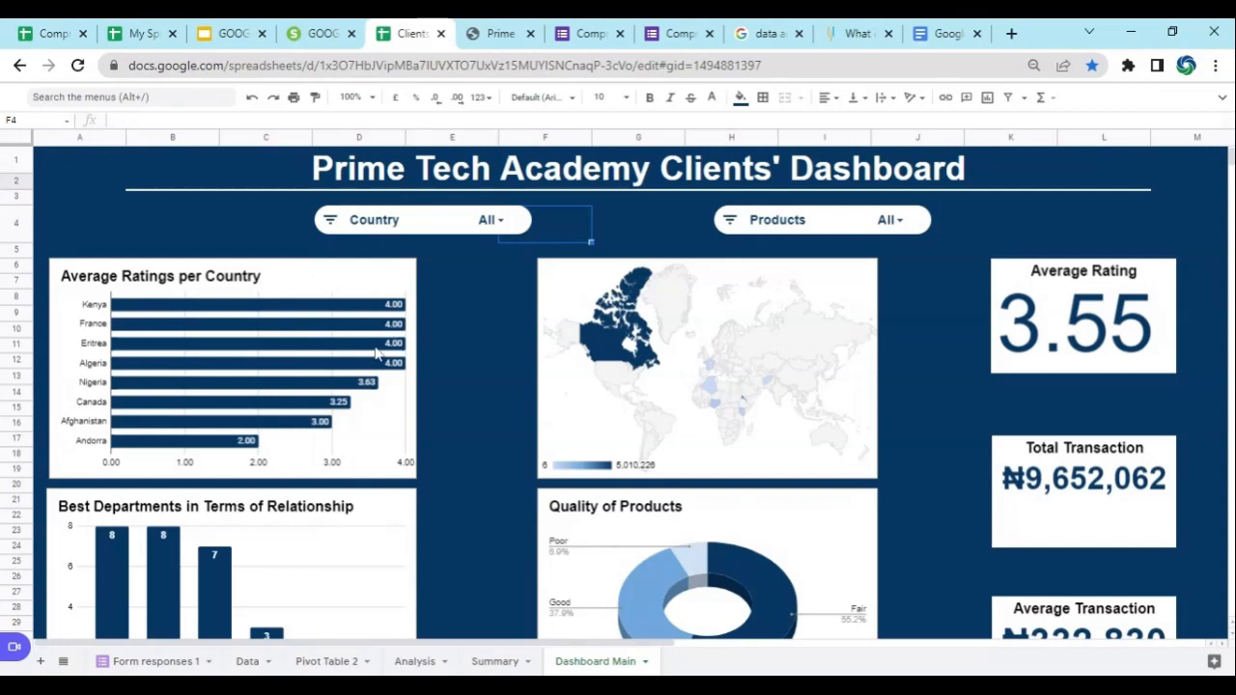
{"action": "scroll", "coordinate": [330, 272], "scroll_direction": "down", "scroll_amount": 2}
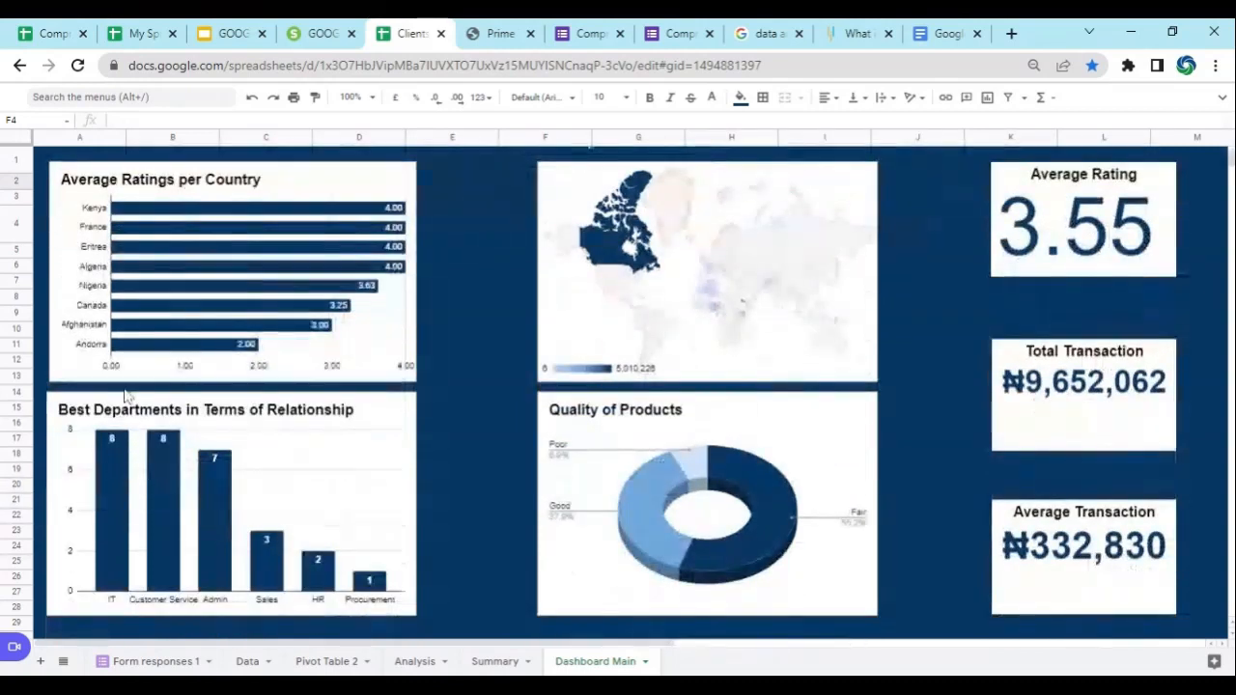
{"action": "scroll", "coordinate": [132, 415], "scroll_direction": "down", "scroll_amount": 1}
{"action": "scroll", "coordinate": [132, 415], "scroll_direction": "up", "scroll_amount": 2}
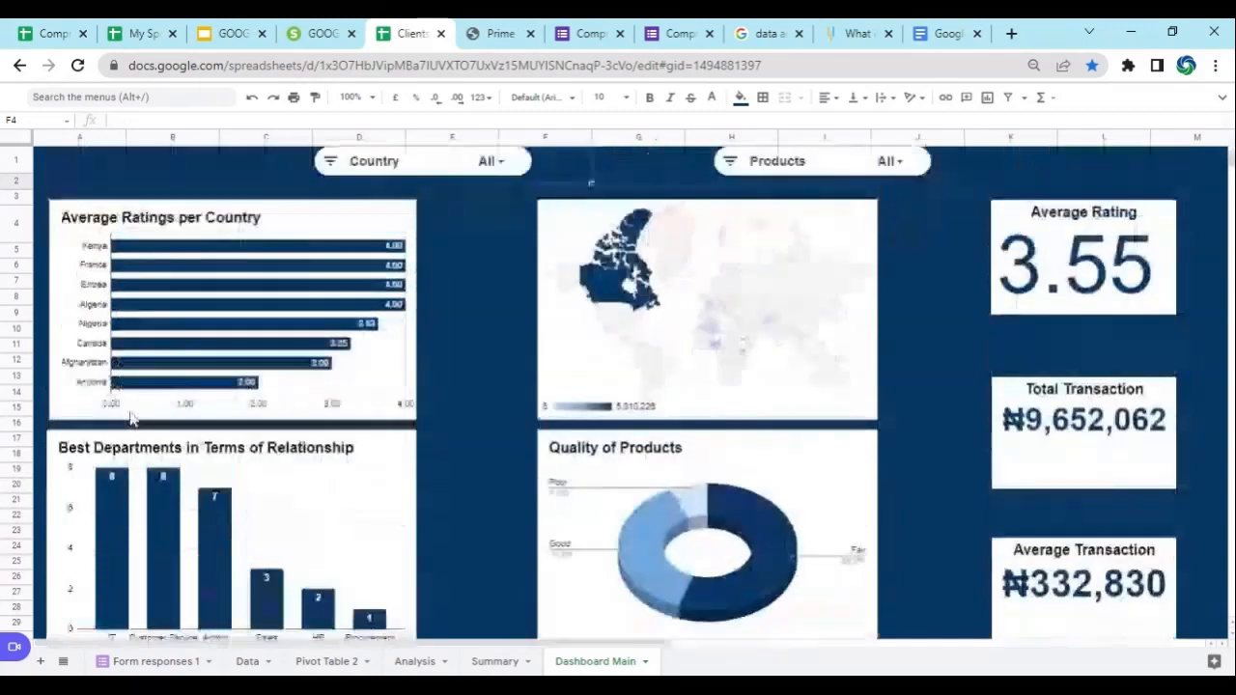
{"action": "scroll", "coordinate": [131, 416], "scroll_direction": "up", "scroll_amount": 2}
{"action": "left_click", "coordinate": [822, 326]}
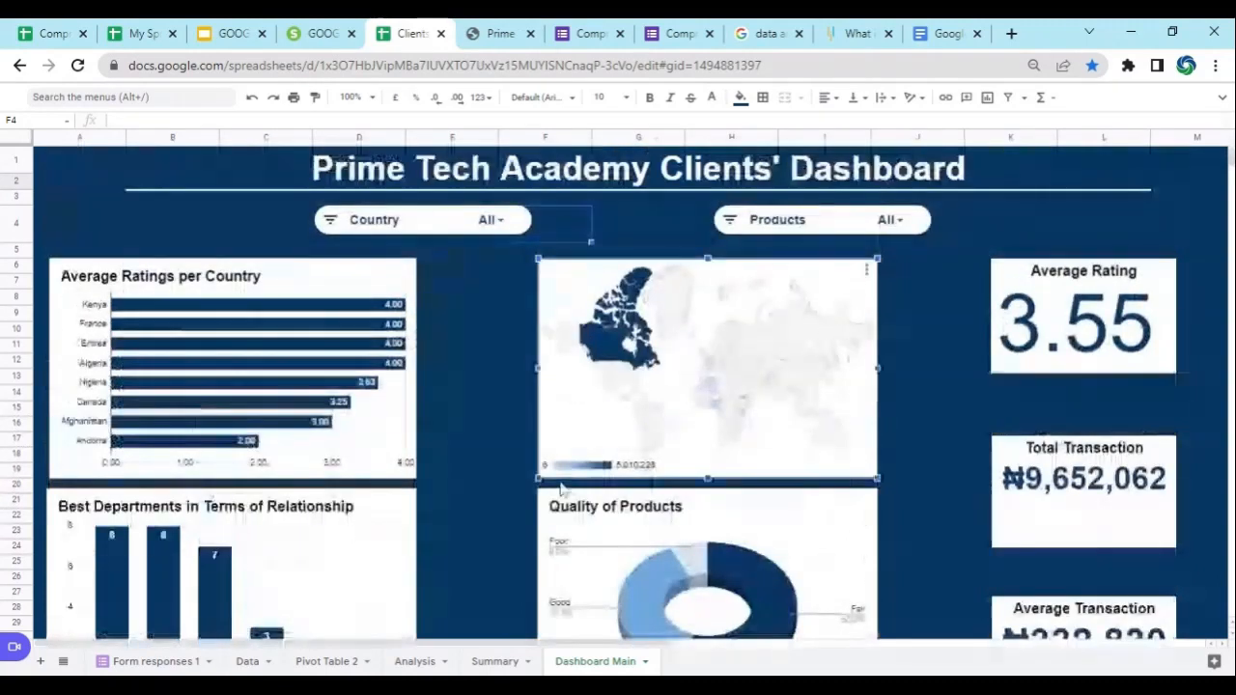
{"action": "mouse_move", "coordinate": [609, 307]}
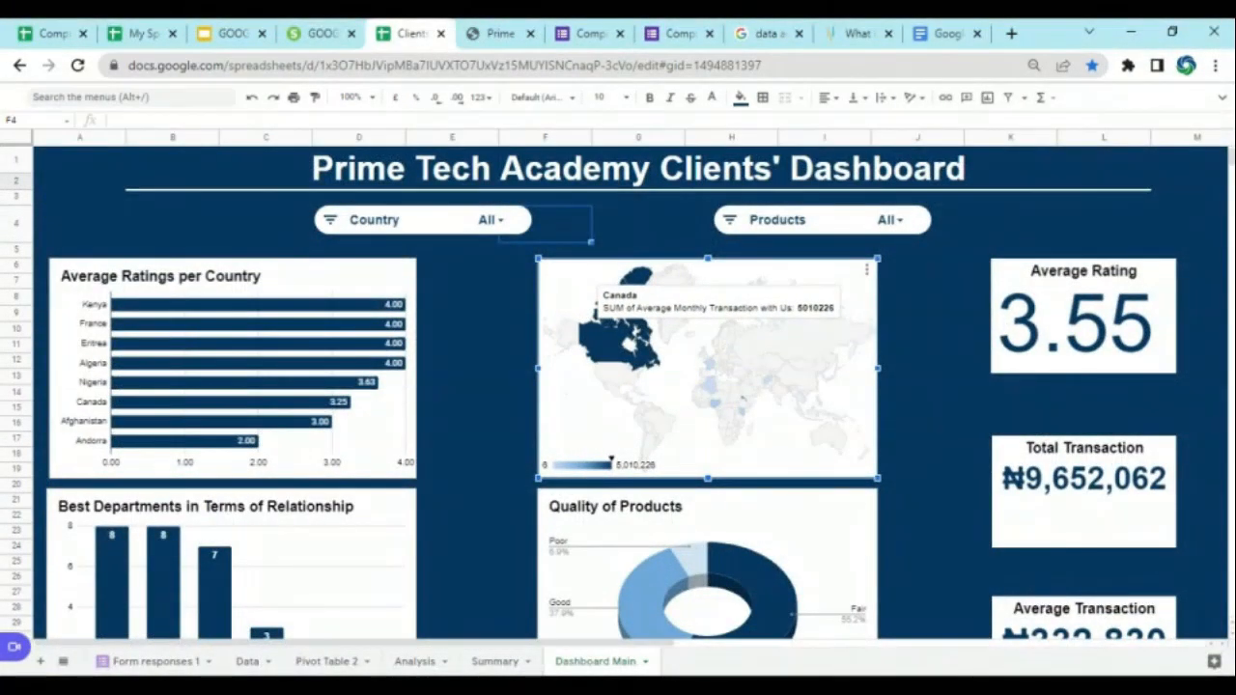
{"action": "scroll", "coordinate": [828, 505], "scroll_direction": "down", "scroll_amount": 1}
{"action": "left_click", "coordinate": [623, 546]}
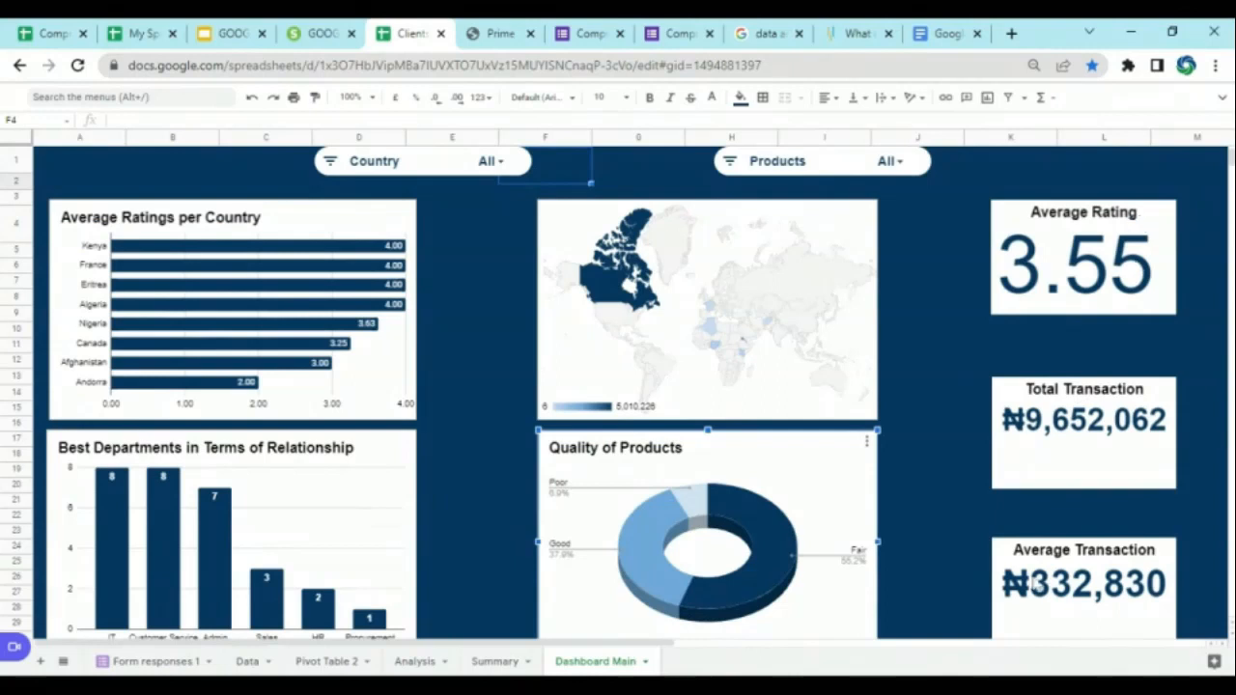
{"action": "scroll", "coordinate": [933, 464], "scroll_direction": "up", "scroll_amount": 1}
{"action": "scroll", "coordinate": [928, 452], "scroll_direction": "up", "scroll_amount": 1}
{"action": "scroll", "coordinate": [928, 451], "scroll_direction": "down", "scroll_amount": 4}
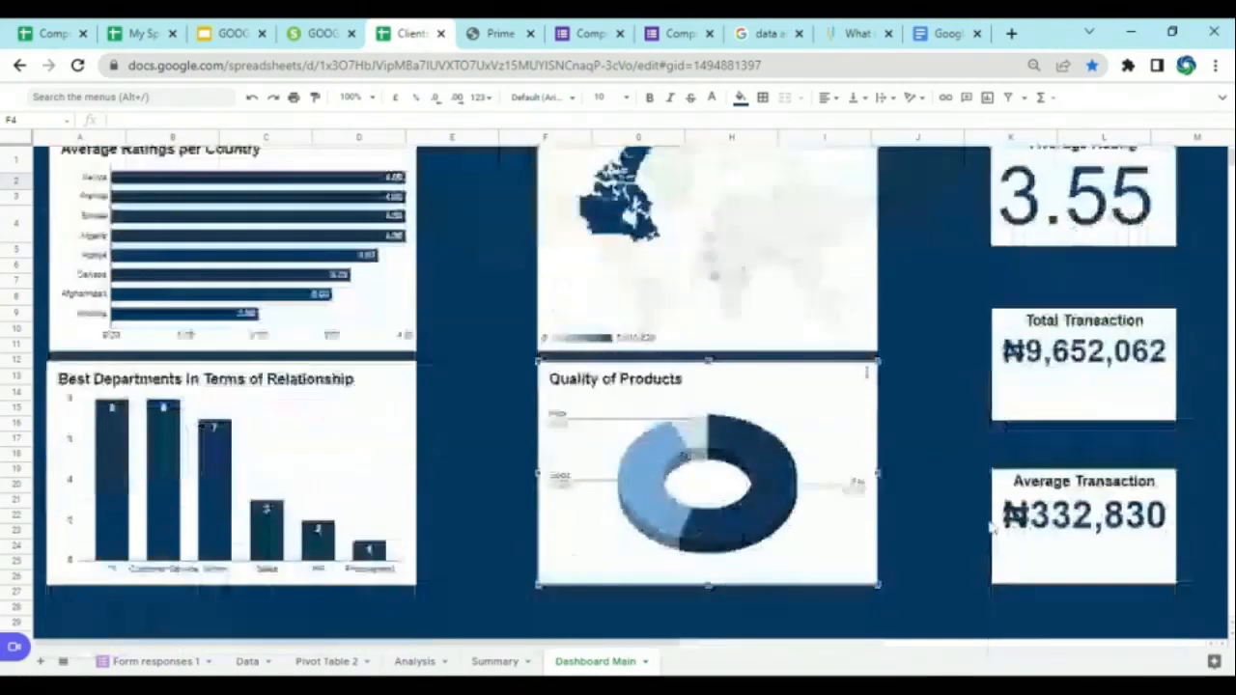
{"action": "scroll", "coordinate": [971, 437], "scroll_direction": "up", "scroll_amount": 4}
Filter the dashboard to Nigeria only with the Country slicer and review its rating, departments, map, product quality and transaction figures.
{"action": "left_click", "coordinate": [497, 222]}
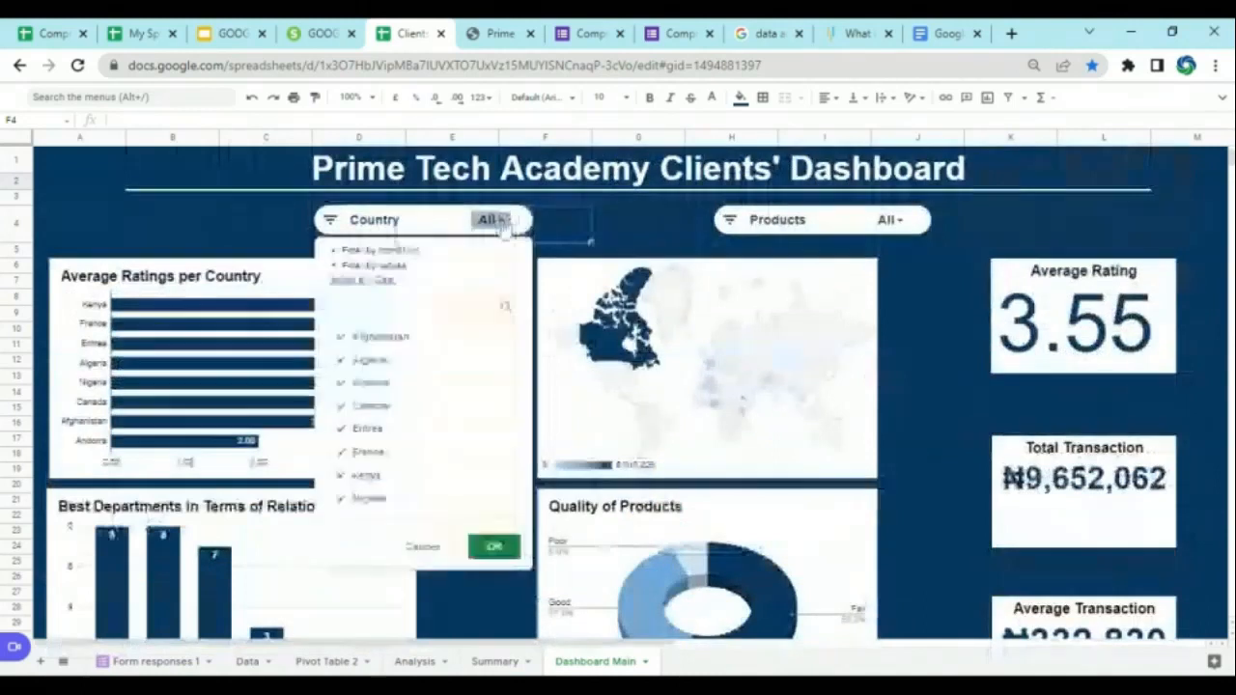
{"action": "left_click", "coordinate": [385, 279]}
{"action": "left_click", "coordinate": [368, 499]}
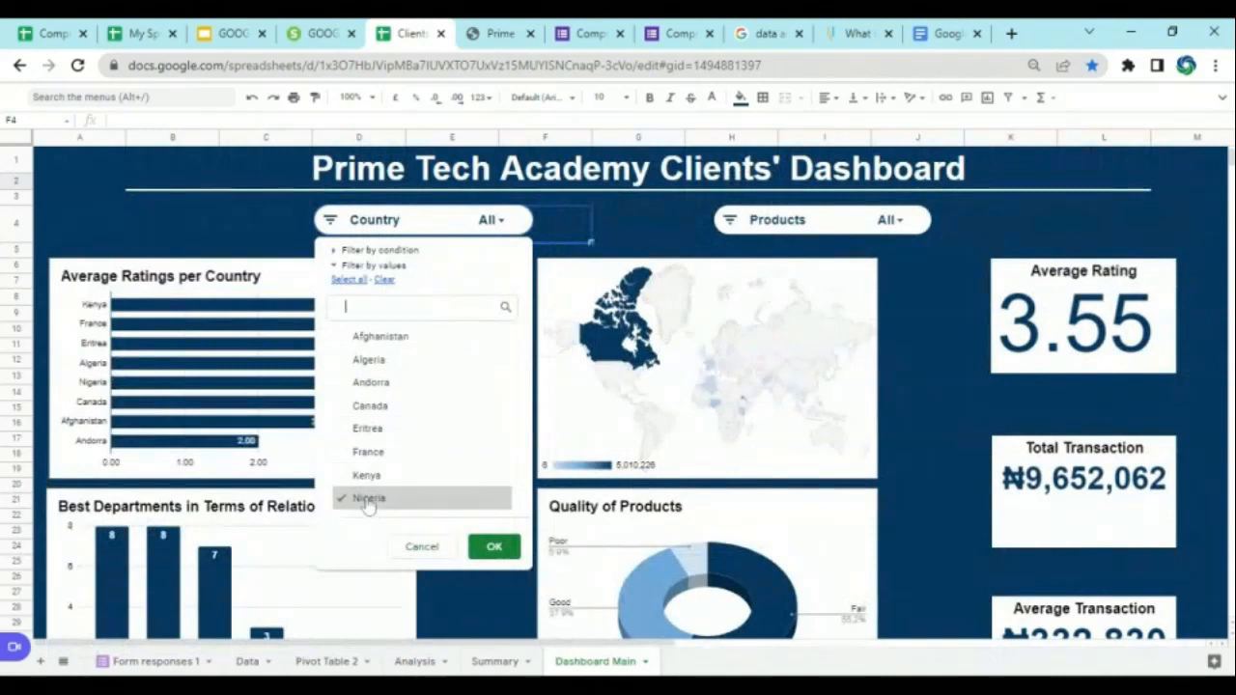
{"action": "left_click", "coordinate": [492, 550]}
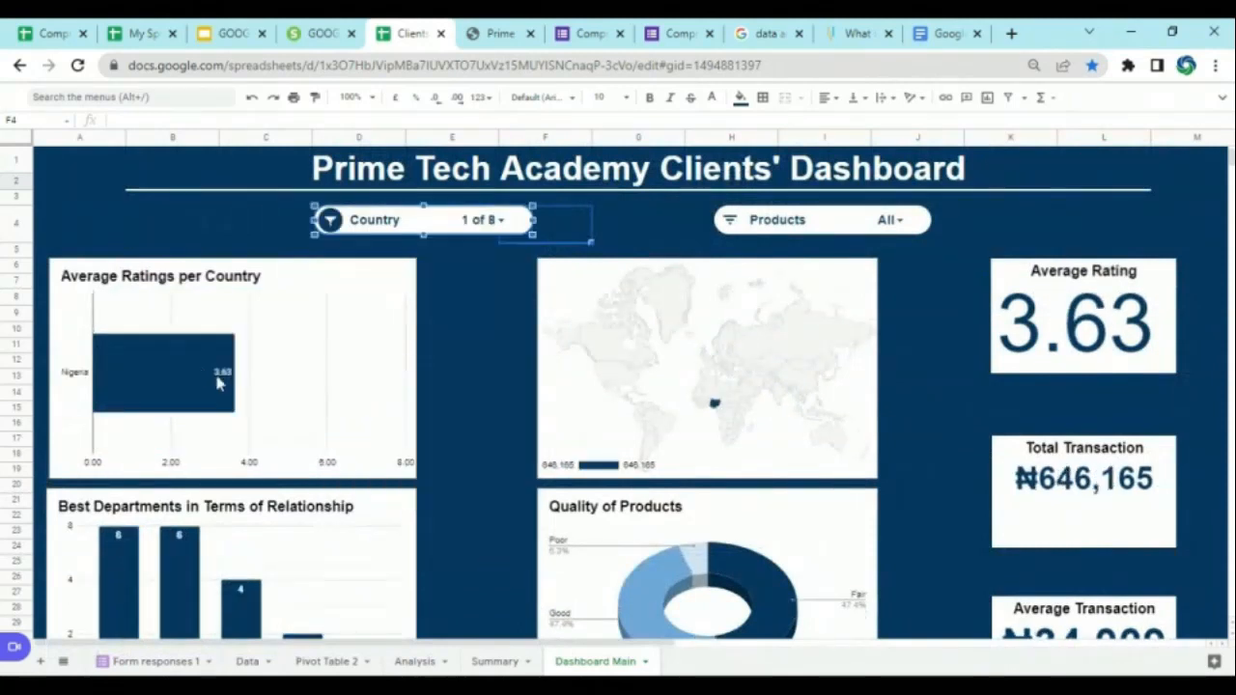
{"action": "scroll", "coordinate": [140, 418], "scroll_direction": "down", "scroll_amount": 2}
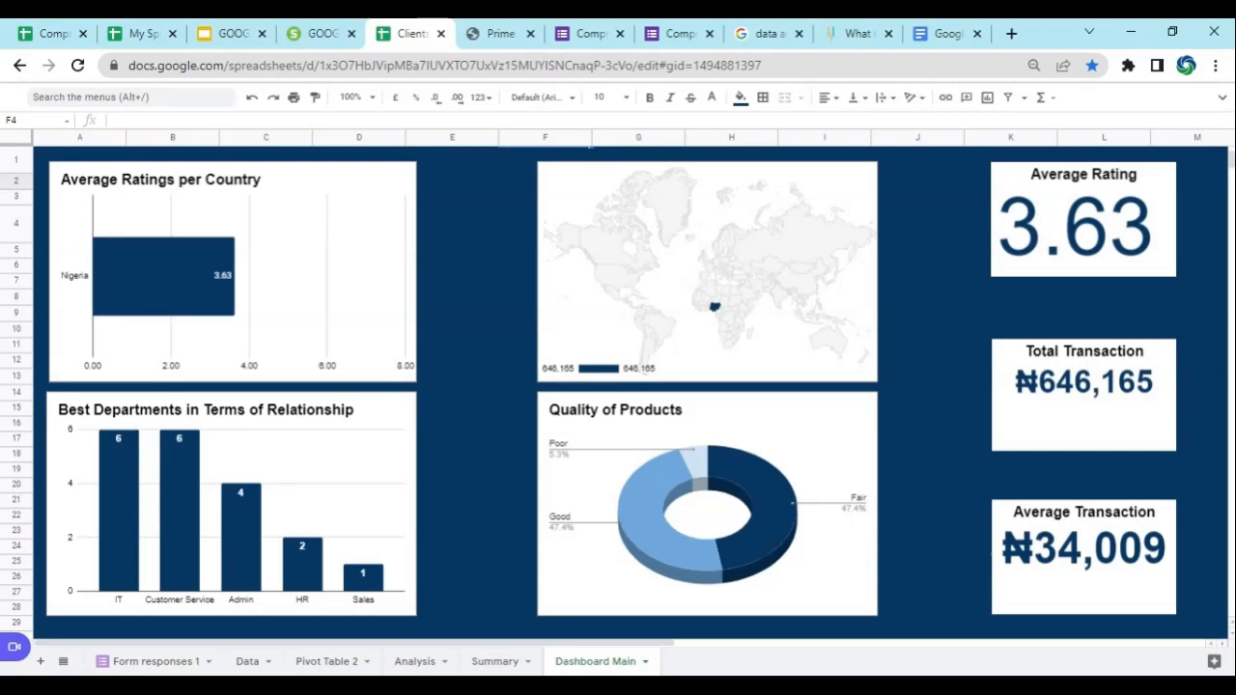
{"action": "scroll", "coordinate": [940, 422], "scroll_direction": "up", "scroll_amount": 1}
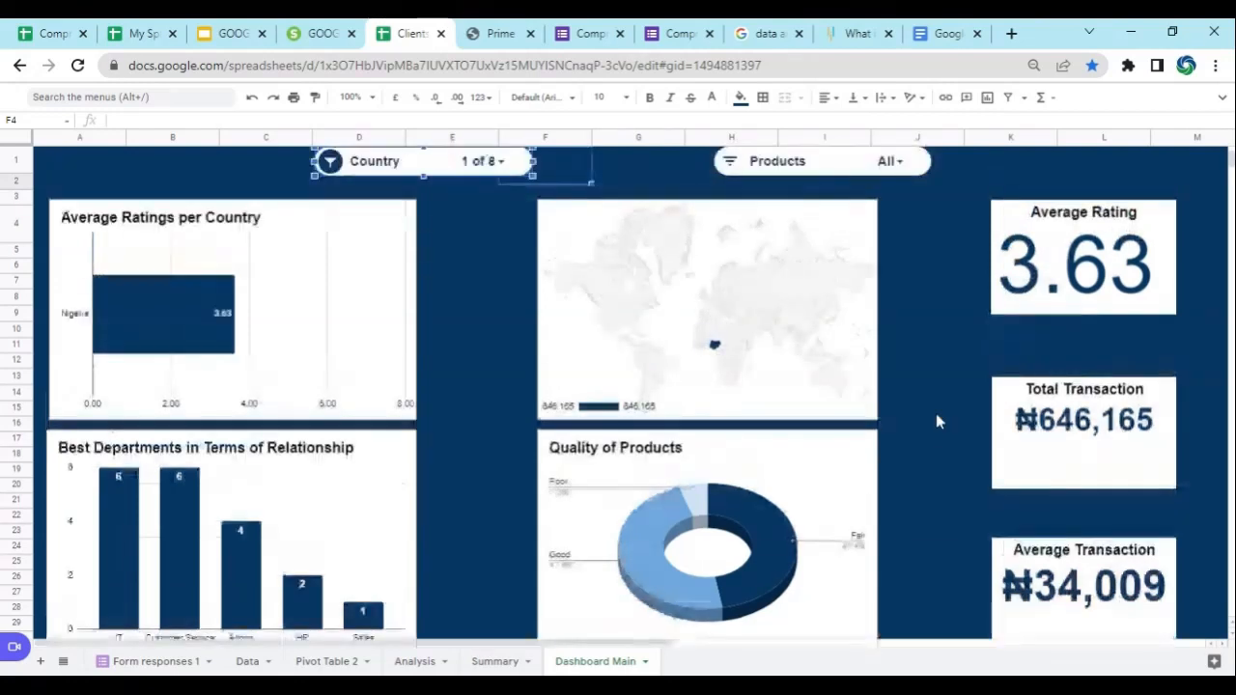
{"action": "left_click", "coordinate": [715, 350]}
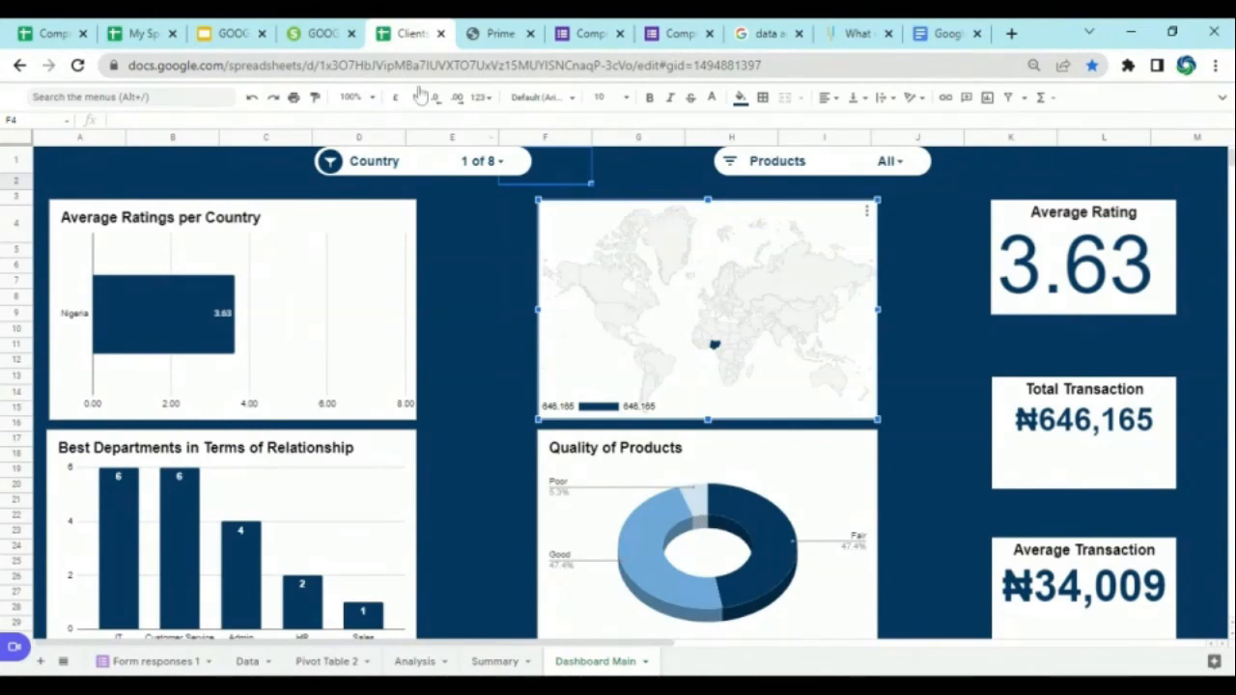
Restore the Country slicer to all countries and review the charts and scorecards for the full data.
{"action": "left_click", "coordinate": [502, 162]}
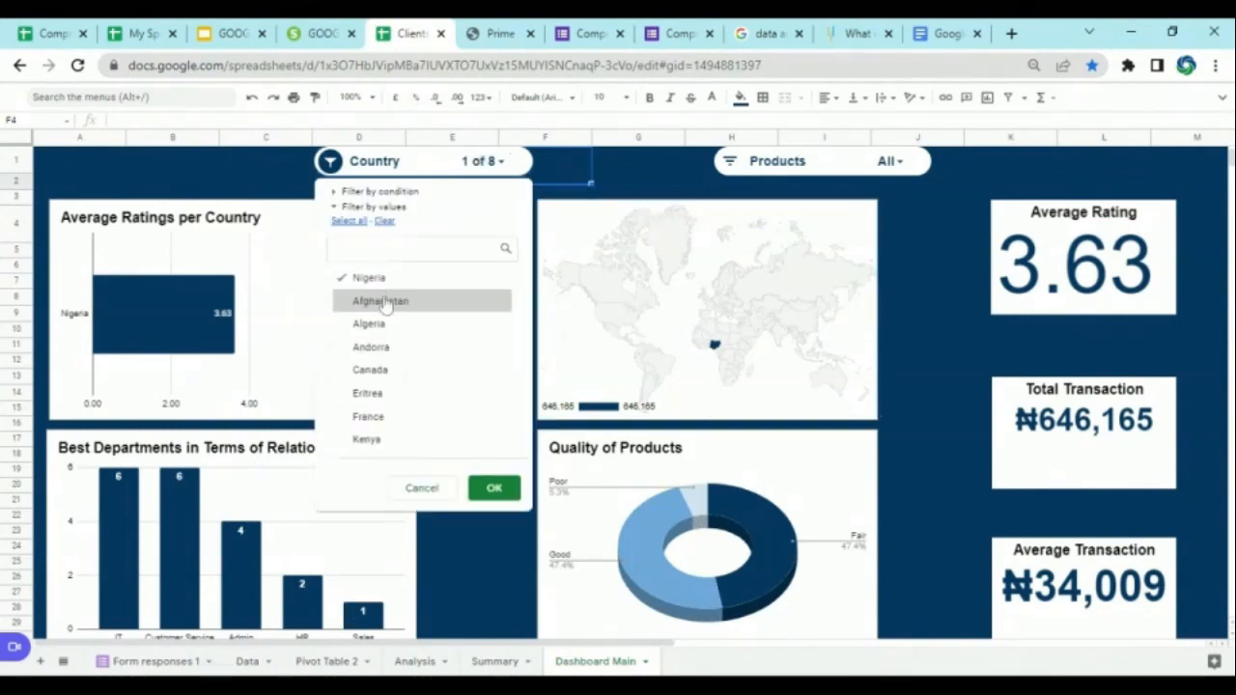
{"action": "left_click", "coordinate": [358, 221]}
{"action": "left_click", "coordinate": [491, 488]}
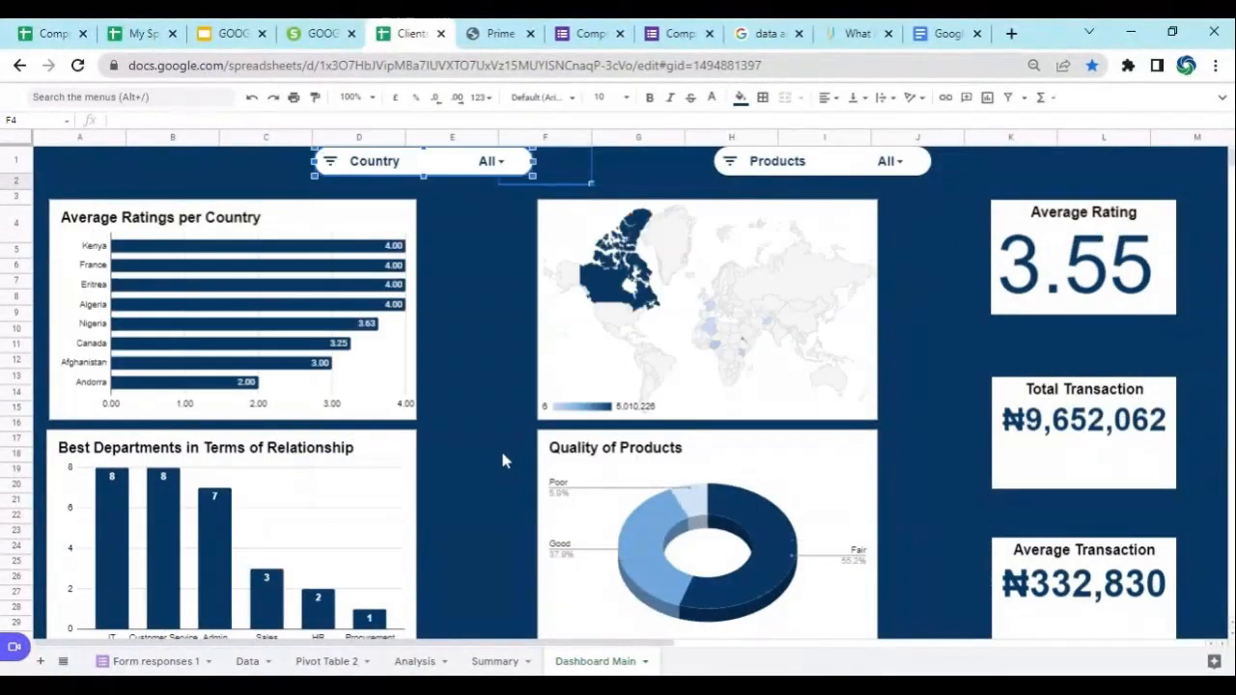
{"action": "scroll", "coordinate": [490, 402], "scroll_direction": "down", "scroll_amount": 1}
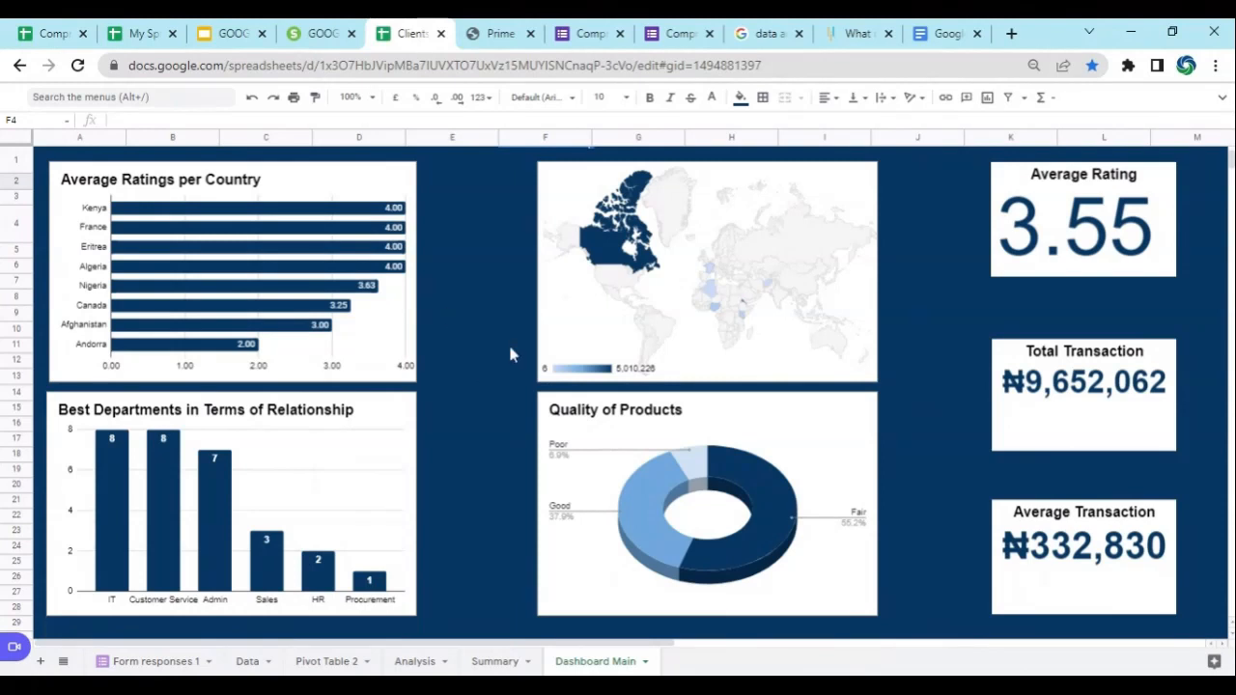
{"action": "scroll", "coordinate": [513, 354], "scroll_direction": "up", "scroll_amount": 1}
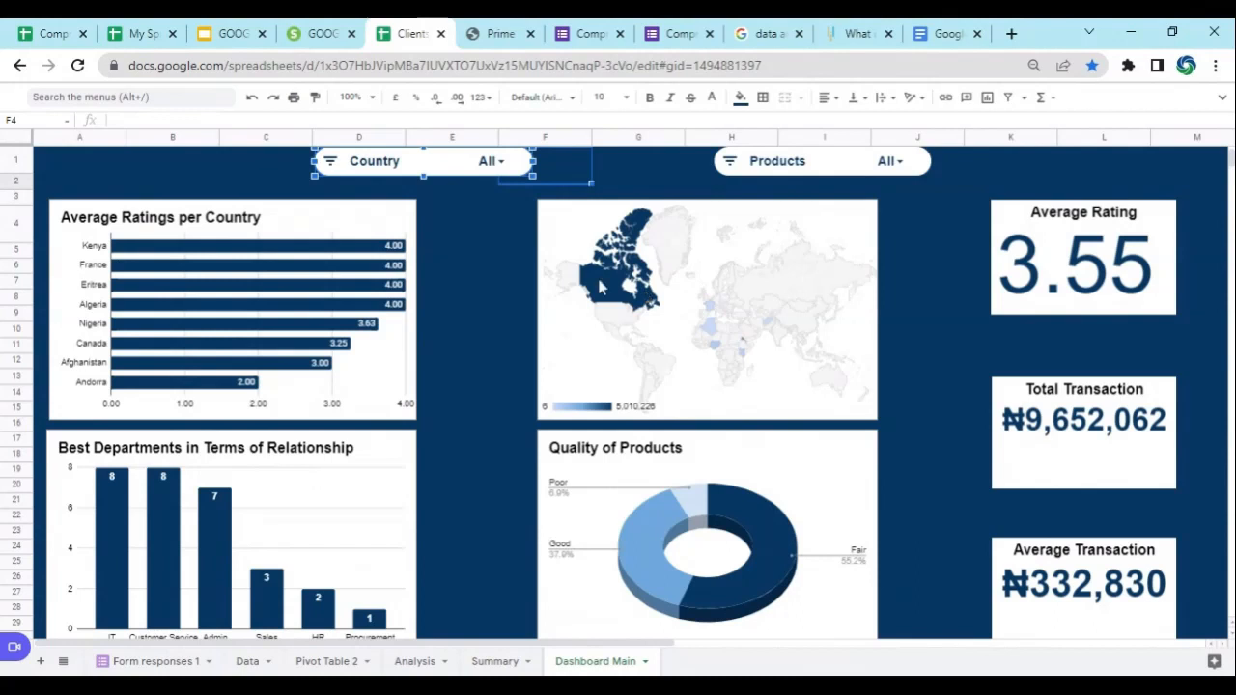
{"action": "scroll", "coordinate": [932, 327], "scroll_direction": "down", "scroll_amount": 1}
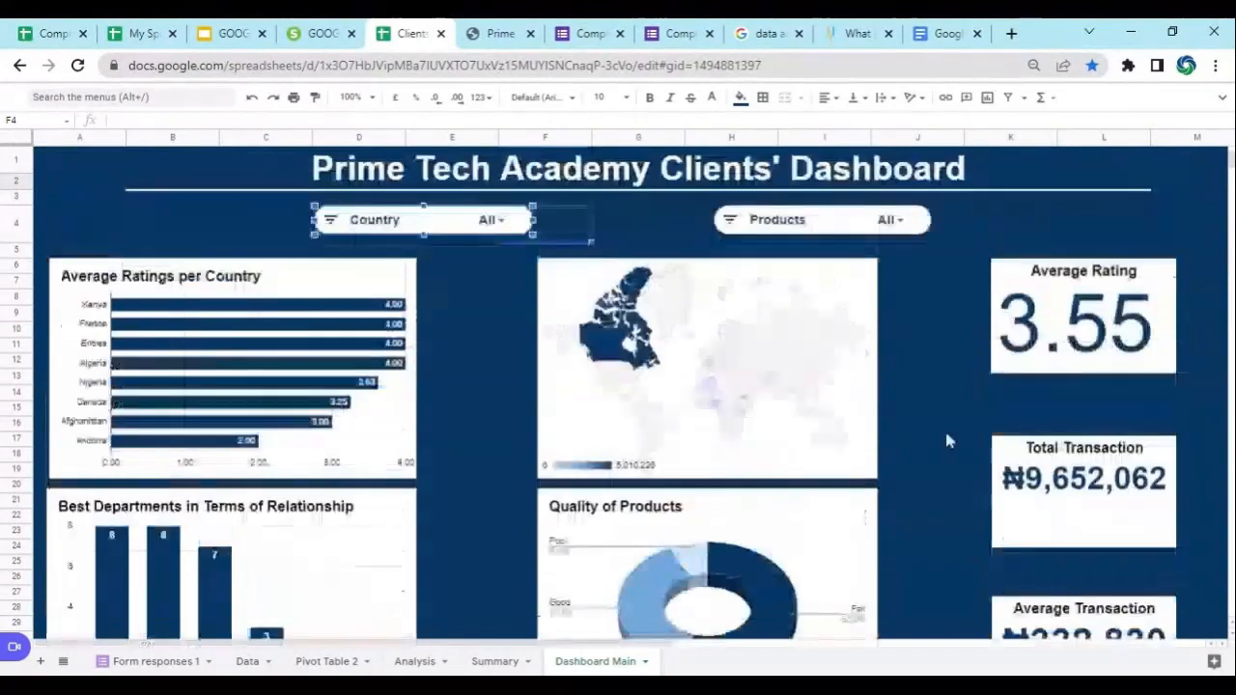
View the list of products available in the Products slicer and look over the unfiltered dashboard.
{"action": "left_click", "coordinate": [1000, 237]}
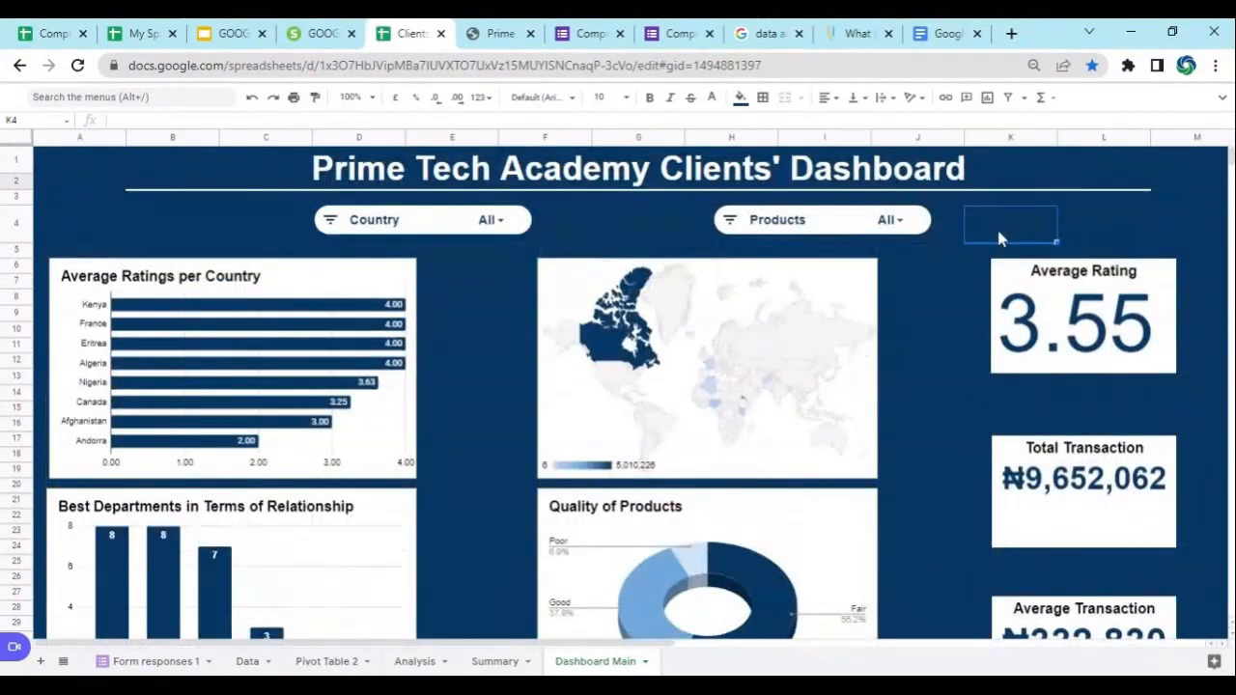
{"action": "left_click", "coordinate": [886, 222]}
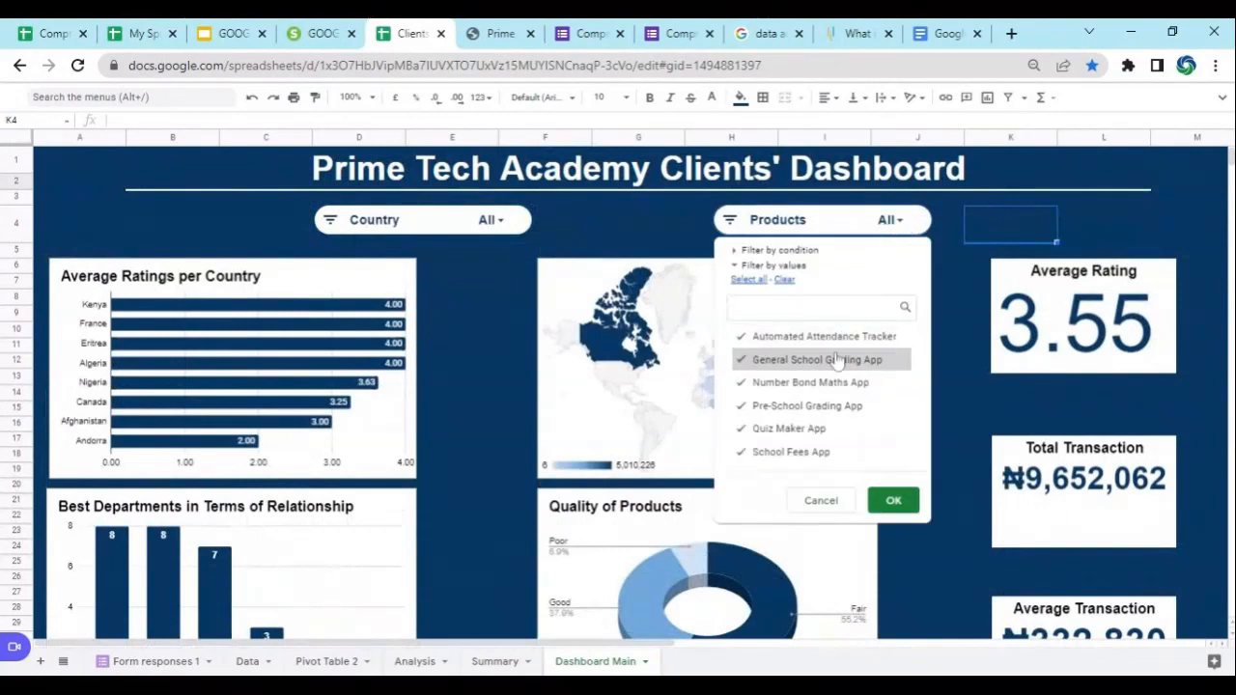
{"action": "left_click", "coordinate": [963, 345]}
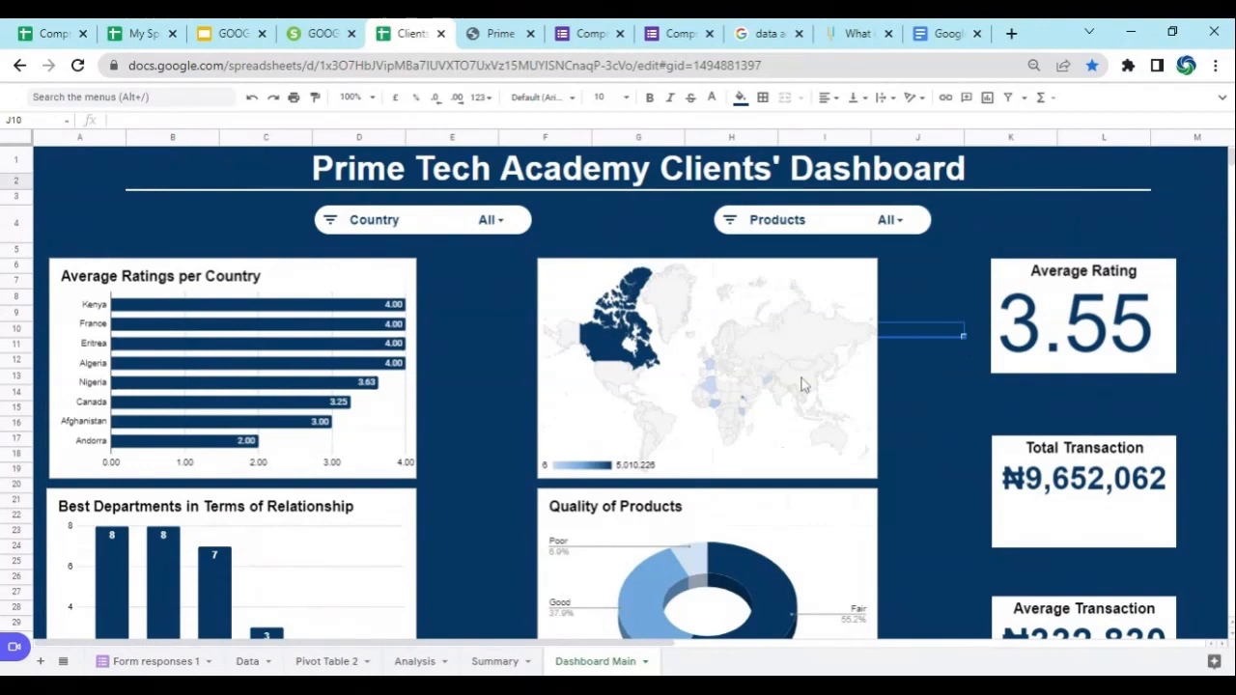
{"action": "scroll", "coordinate": [503, 442], "scroll_direction": "down", "scroll_amount": 3}
{"action": "scroll", "coordinate": [502, 442], "scroll_direction": "up", "scroll_amount": 3}
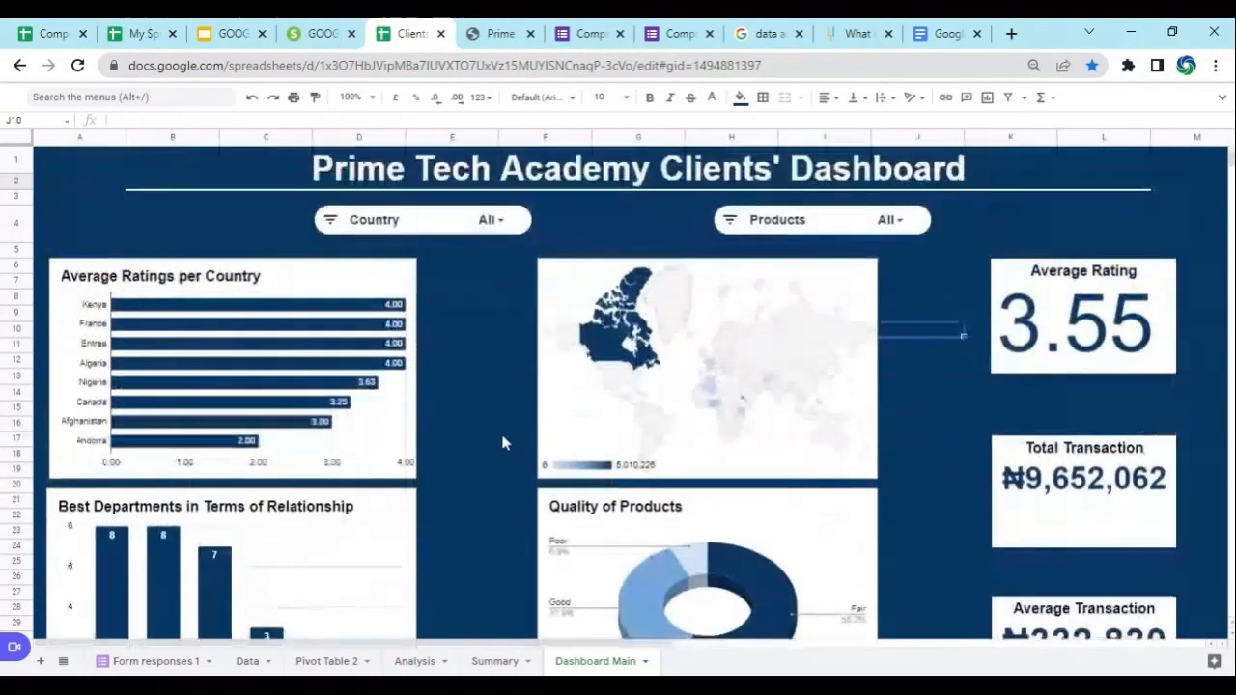
Filter the dashboard to Automated Attendance Tracker only with the Products slicer and review the charts and scorecards.
{"action": "left_click", "coordinate": [886, 220]}
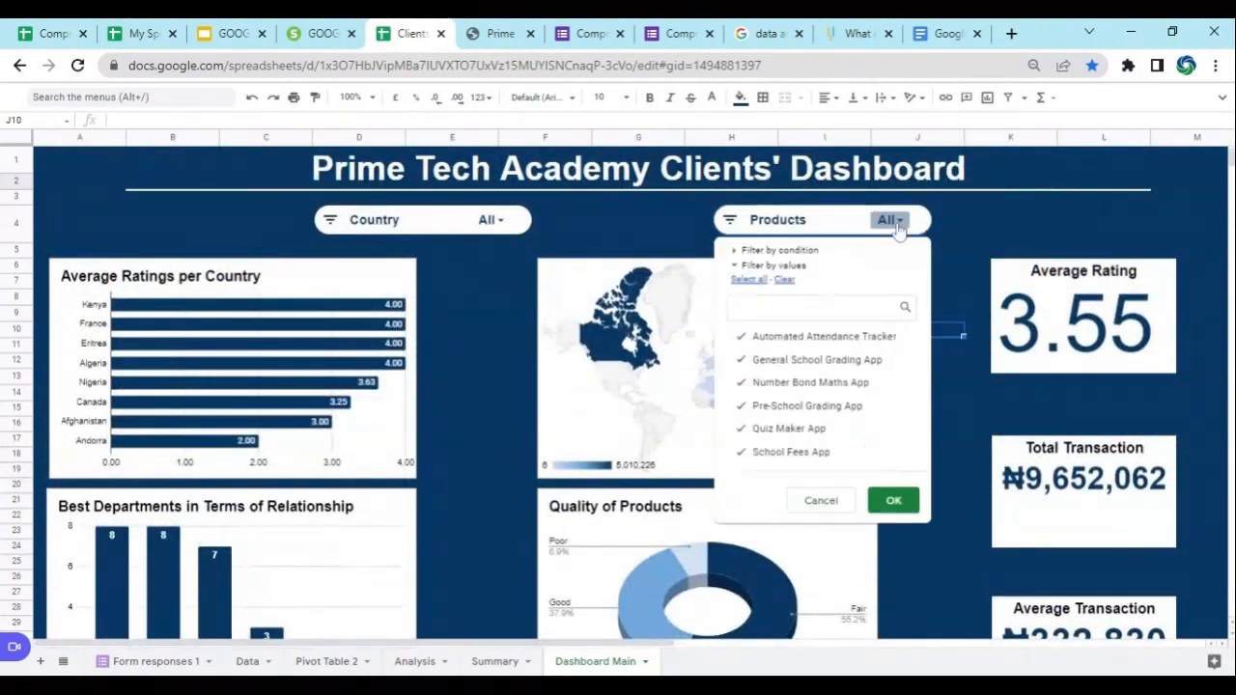
{"action": "left_click", "coordinate": [784, 281]}
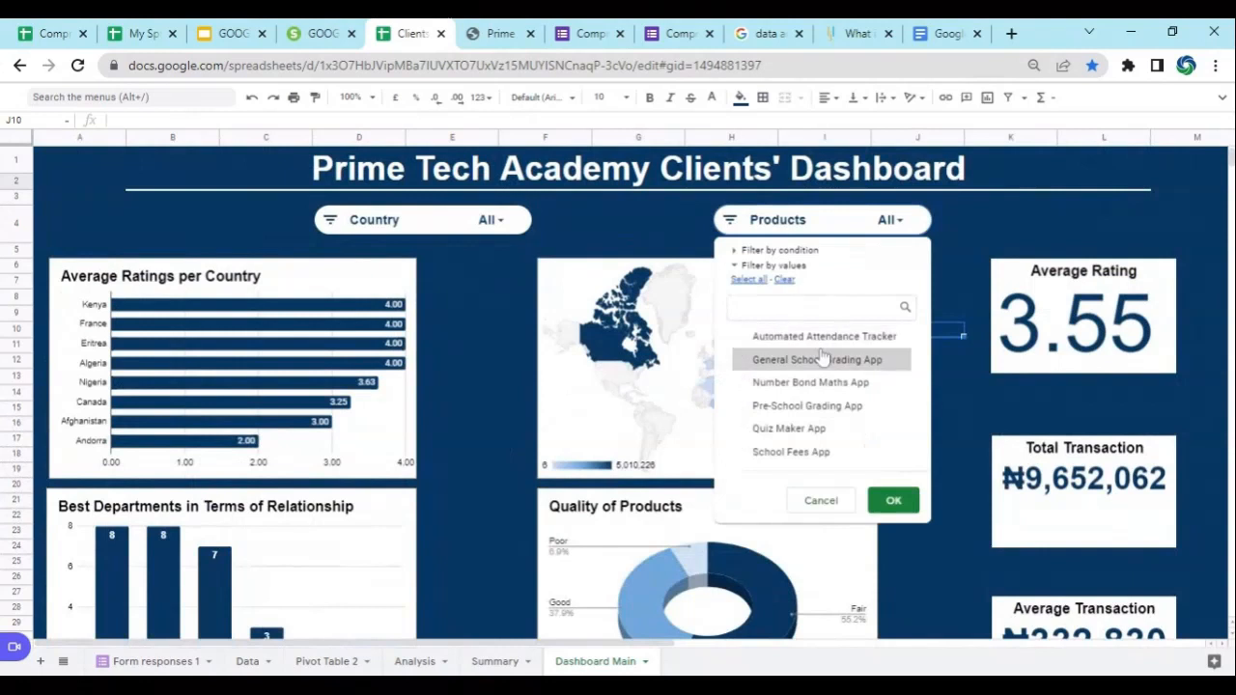
{"action": "left_click", "coordinate": [819, 338]}
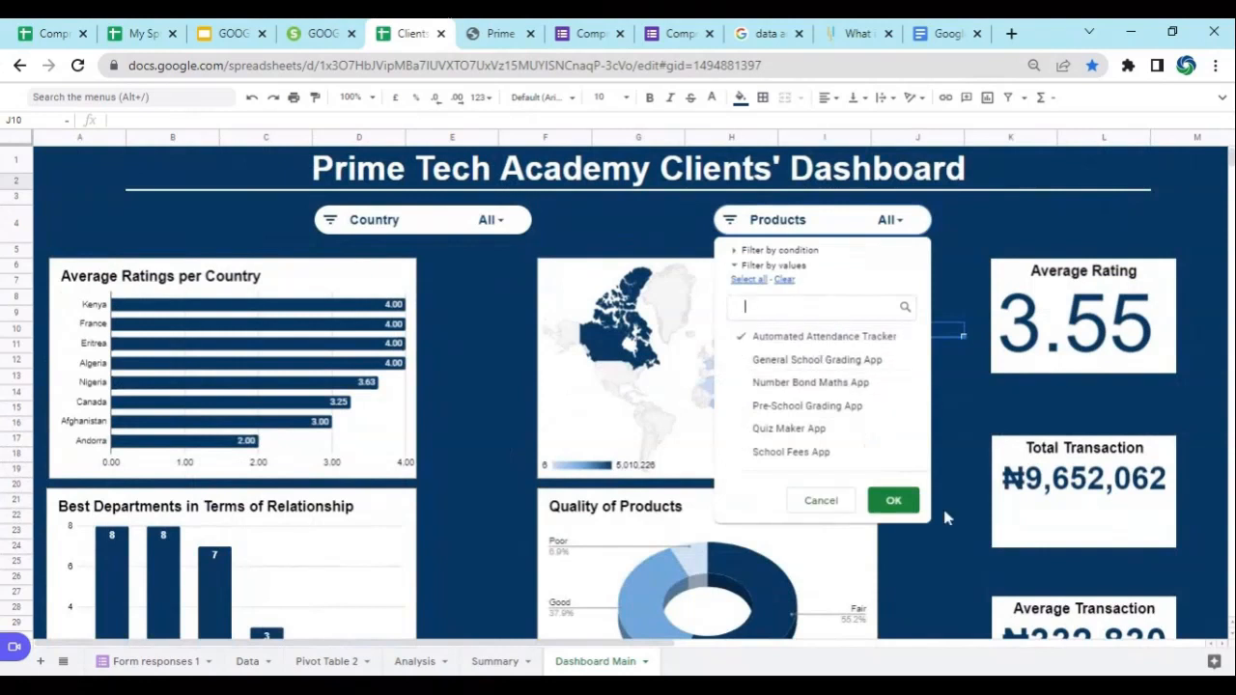
{"action": "left_click", "coordinate": [891, 500]}
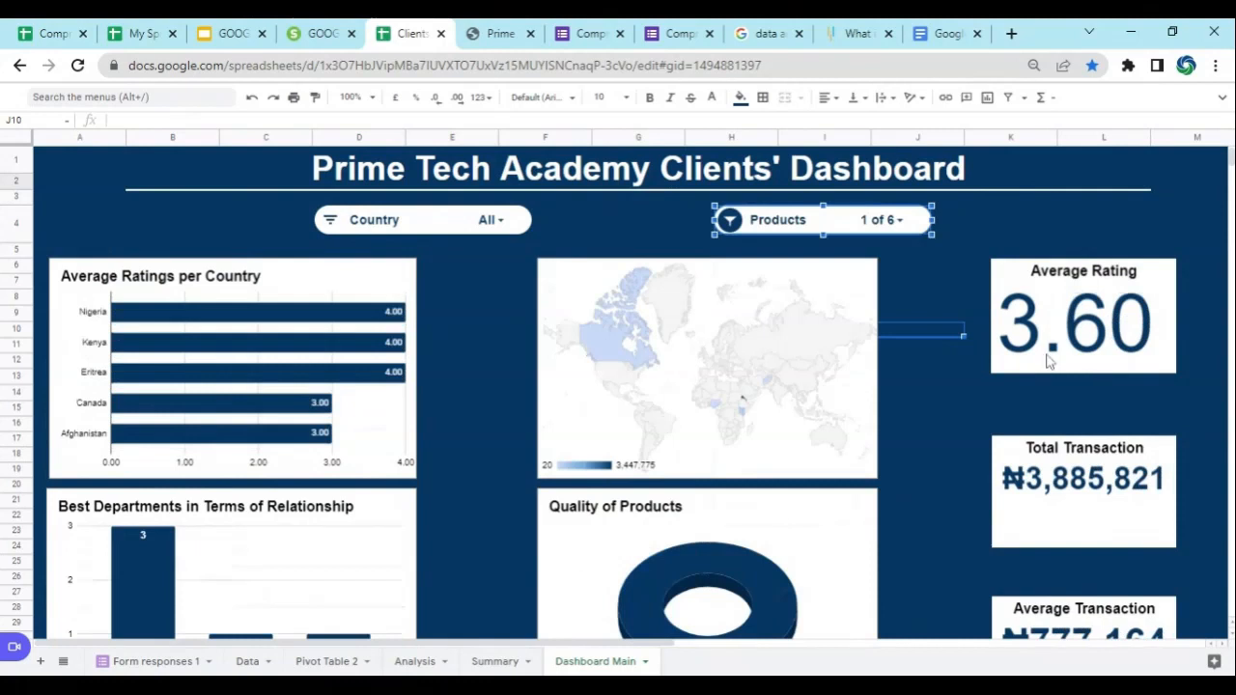
{"action": "scroll", "coordinate": [930, 402], "scroll_direction": "down", "scroll_amount": 3}
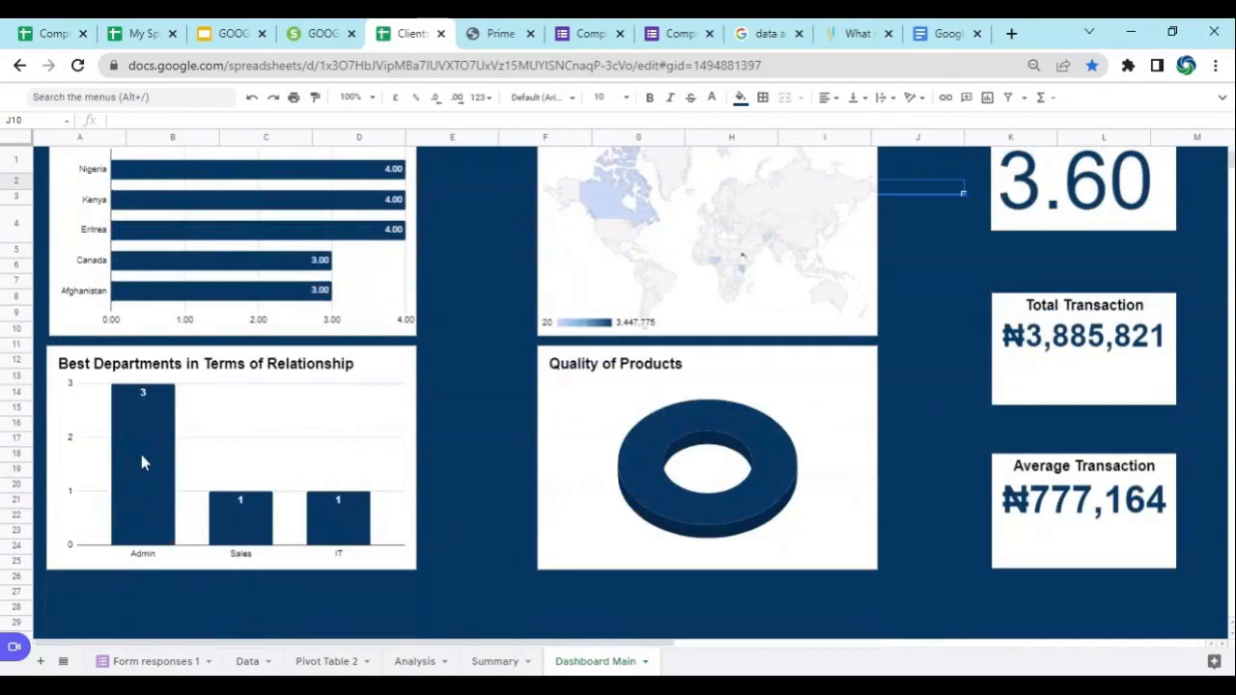
{"action": "scroll", "coordinate": [144, 457], "scroll_direction": "up", "scroll_amount": 2}
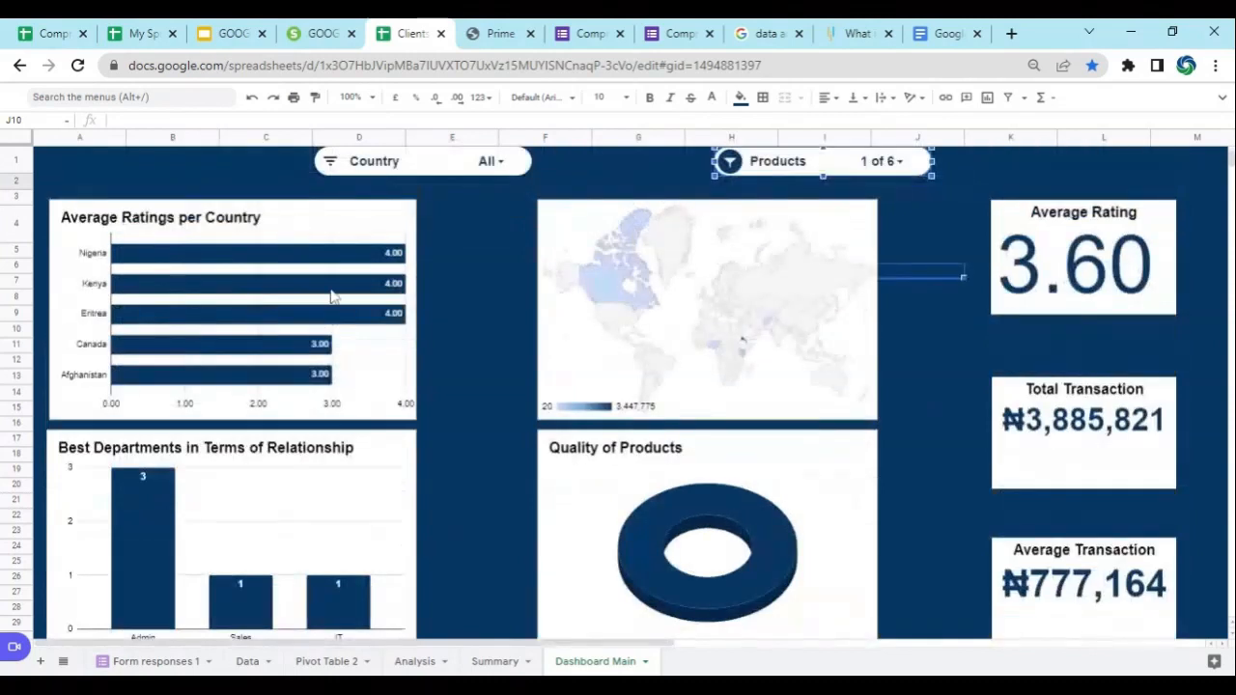
{"action": "scroll", "coordinate": [676, 559], "scroll_direction": "down", "scroll_amount": 1}
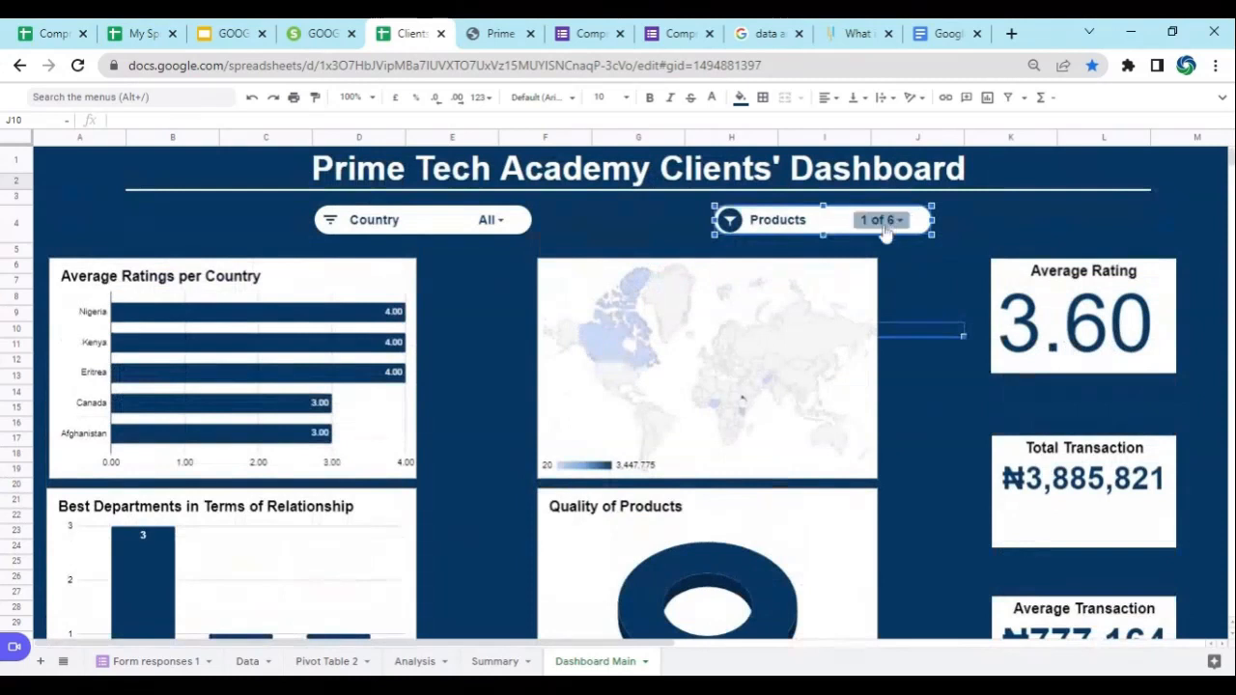
Switch the Products slicer from Automated Attendance Tracker to Number Bond Maths App only.
{"action": "left_click", "coordinate": [884, 222]}
{"action": "left_click", "coordinate": [787, 336]}
{"action": "left_click", "coordinate": [808, 383]}
{"action": "left_click", "coordinate": [894, 500]}
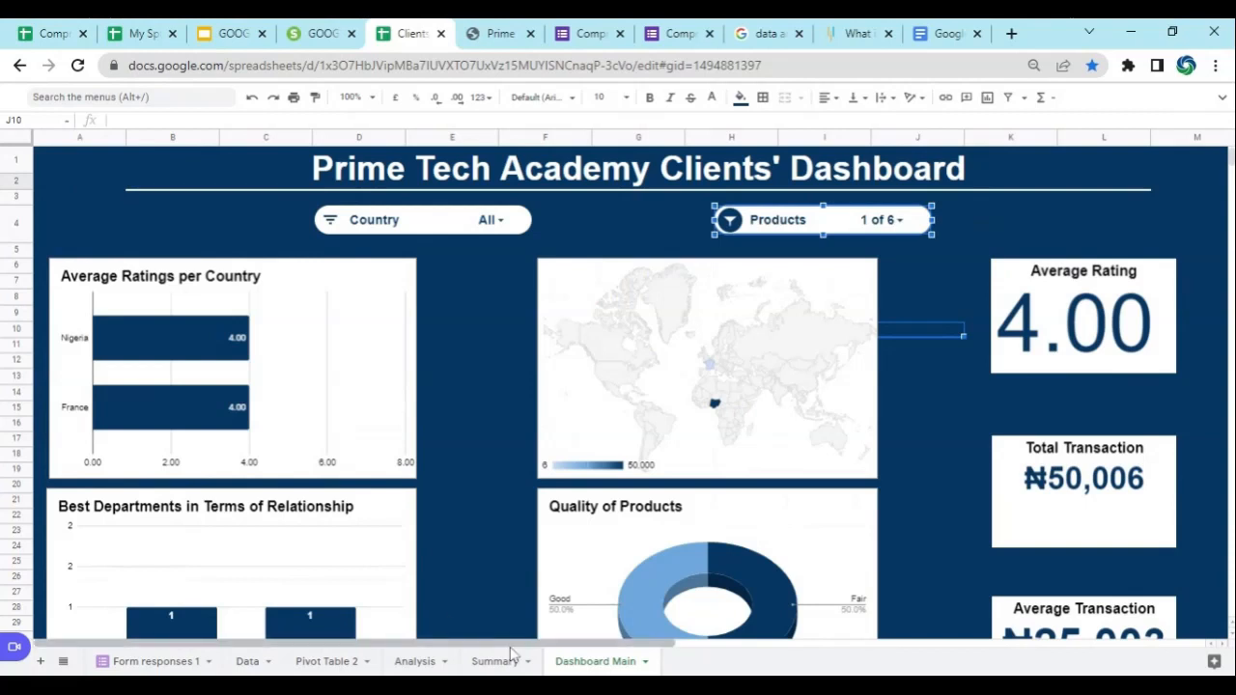
Look at the Data sheet and return to Dashboard Main.
{"action": "left_click", "coordinate": [241, 665]}
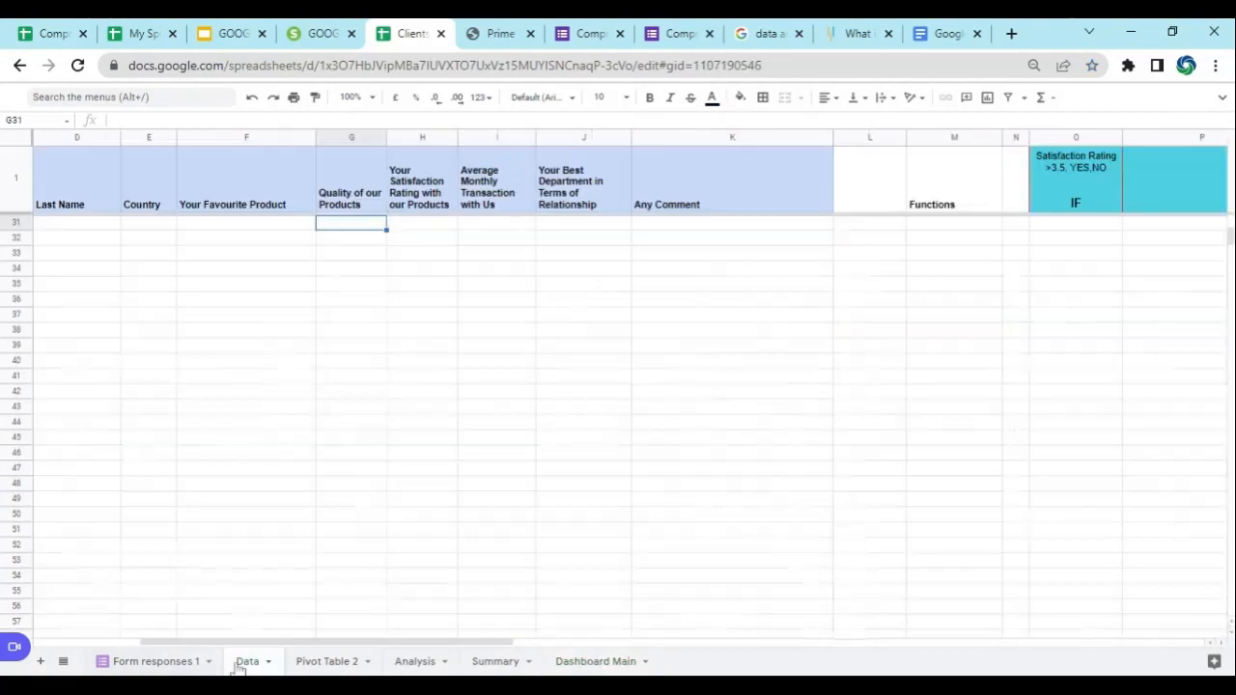
{"action": "left_click", "coordinate": [596, 662]}
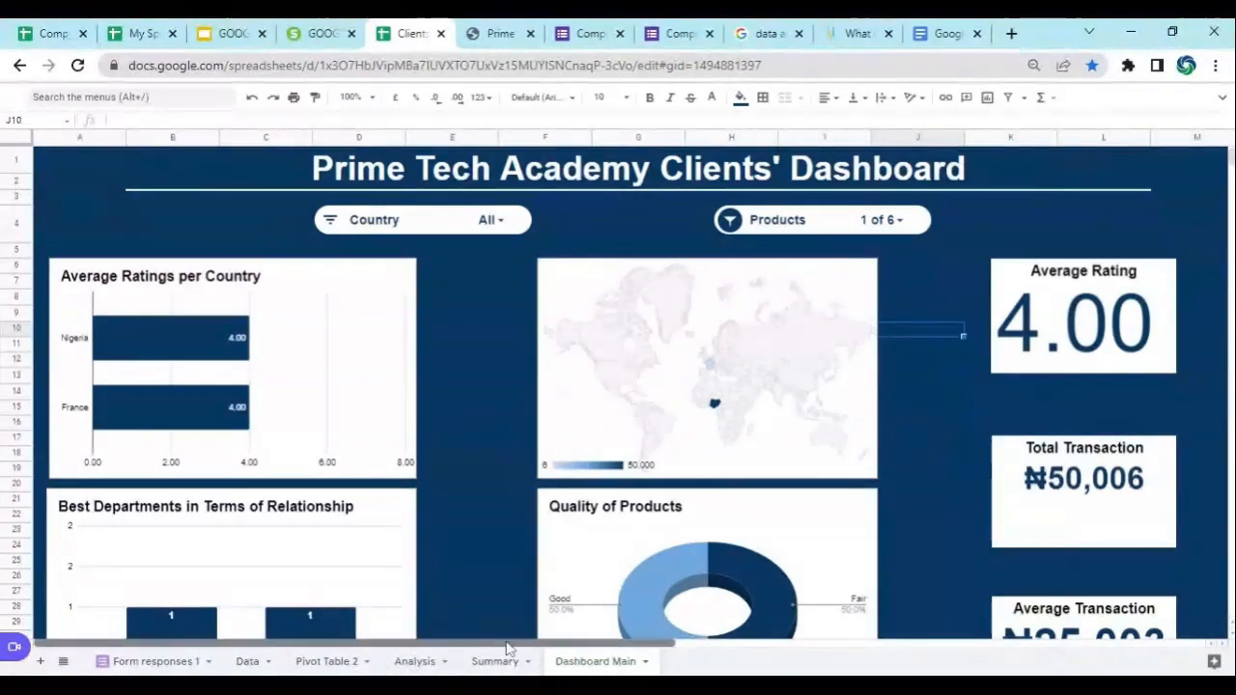
{"action": "left_click_drag", "start_coordinate": [546, 646], "coordinate": [905, 658]}
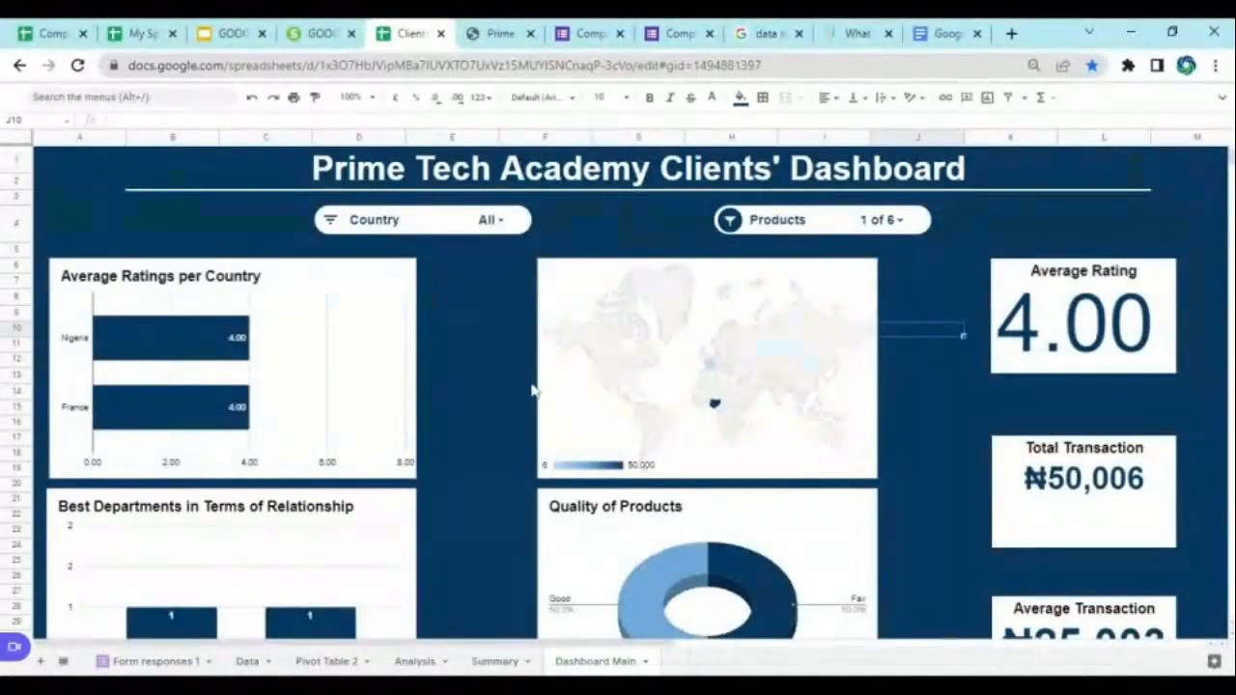
Restore the Products slicer to all products and deselect the slicer.
{"action": "left_click", "coordinate": [900, 224]}
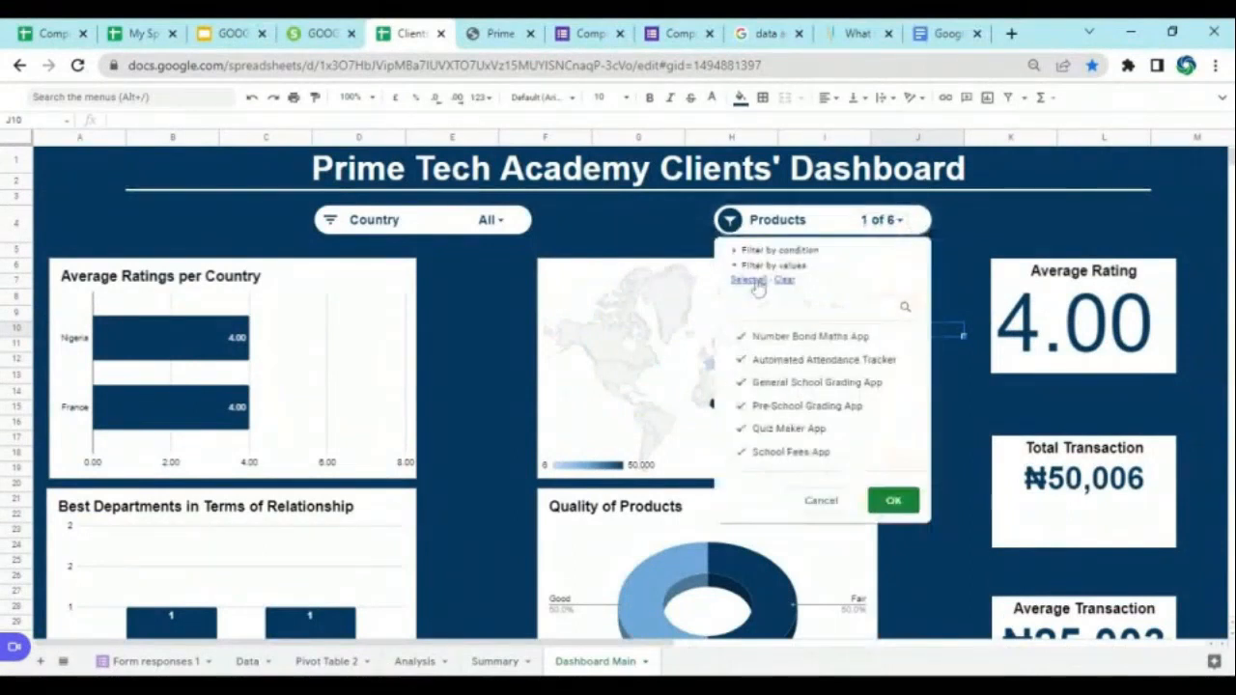
{"action": "left_click", "coordinate": [893, 500]}
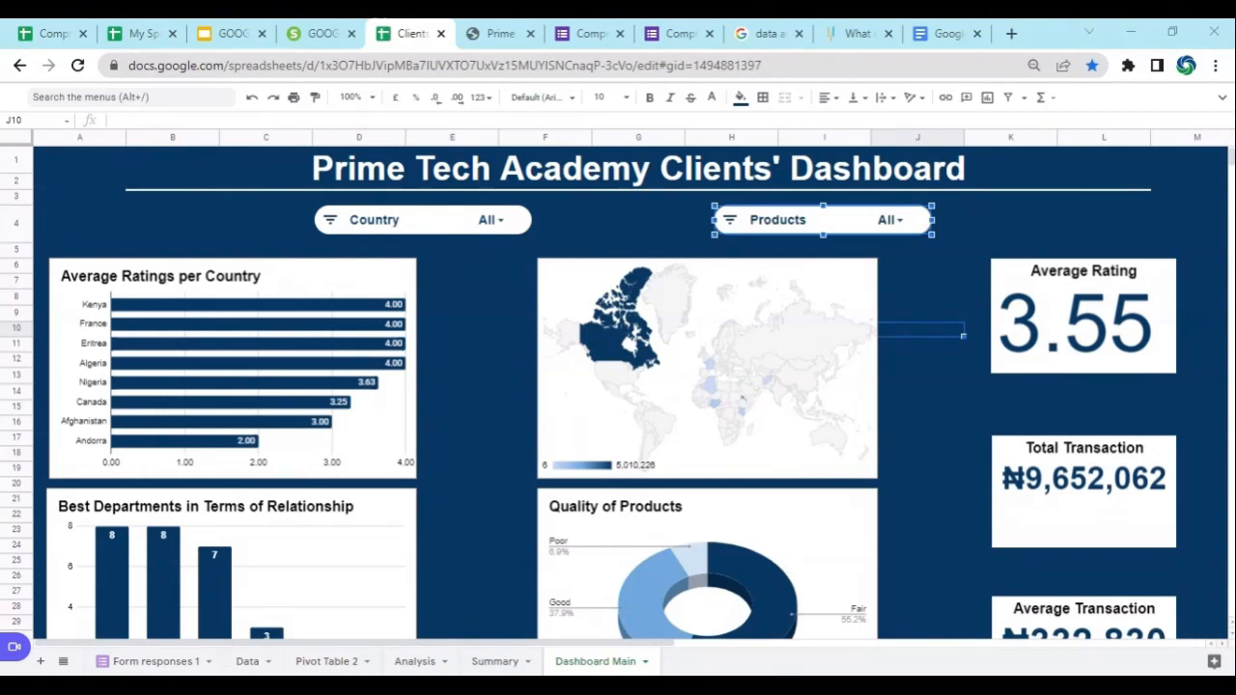
{"action": "left_click", "coordinate": [914, 329]}
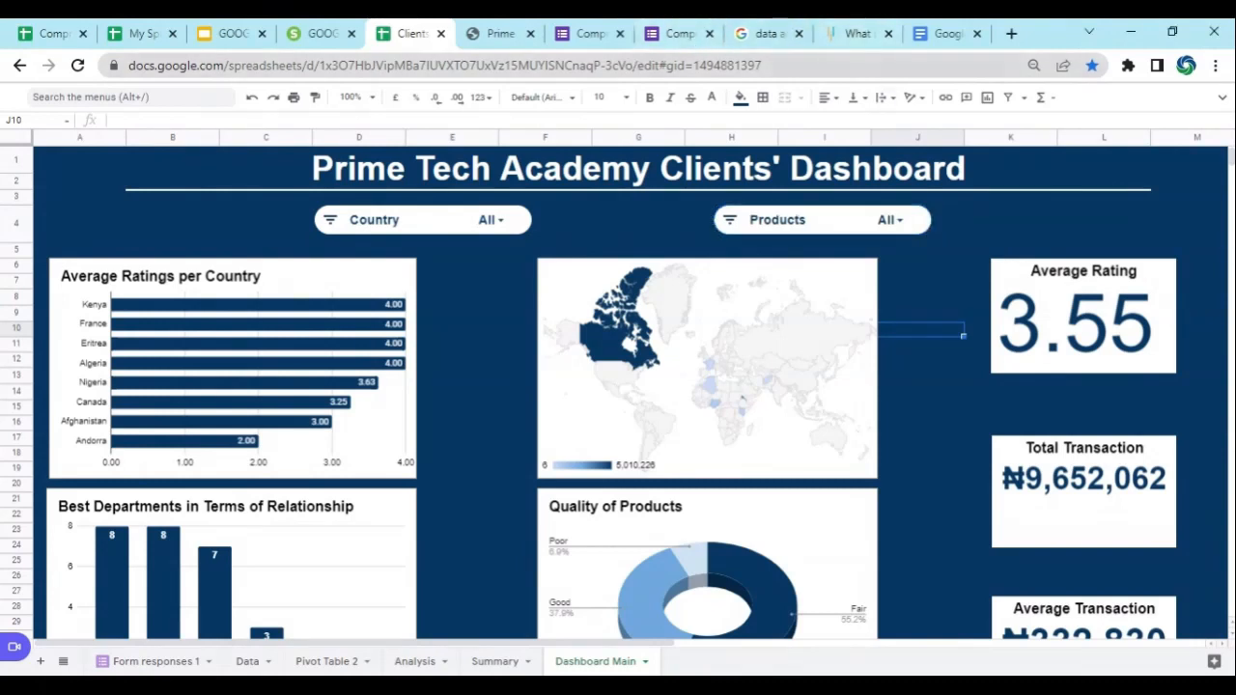
Switch to the Google Sheets Master Class Projects document in Google Docs and open its copied link in a new browser tab.
{"action": "left_click", "coordinate": [948, 37]}
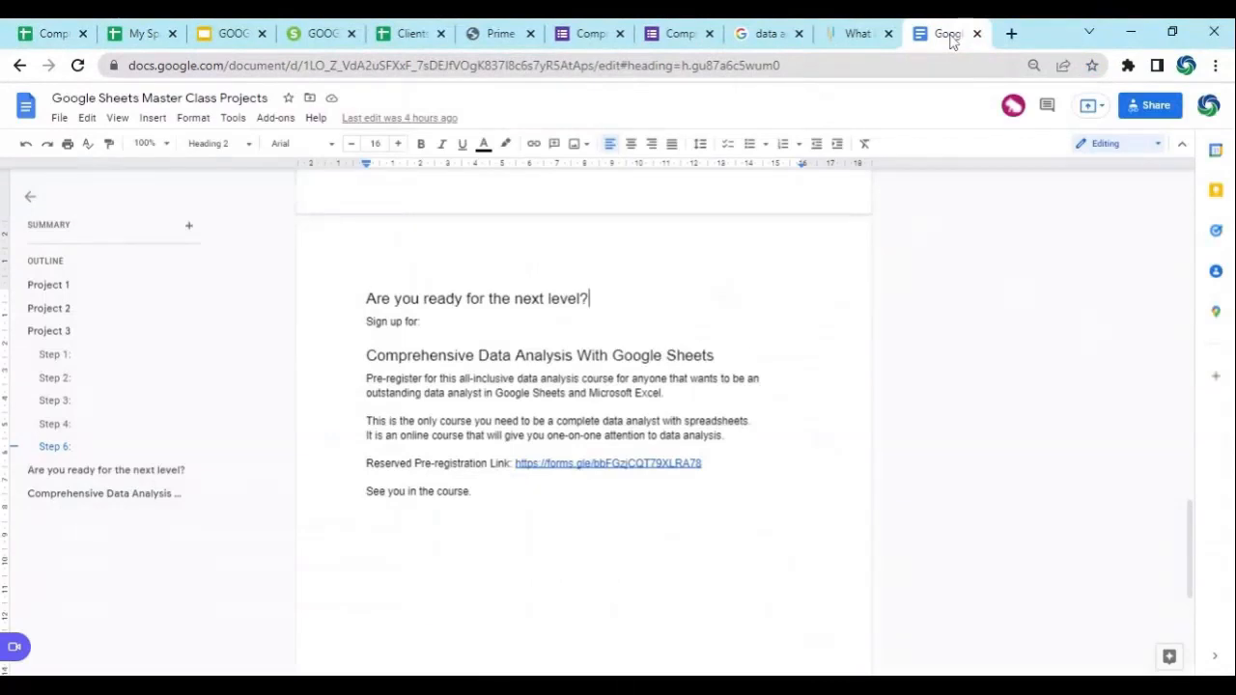
{"action": "left_click", "coordinate": [1011, 33]}
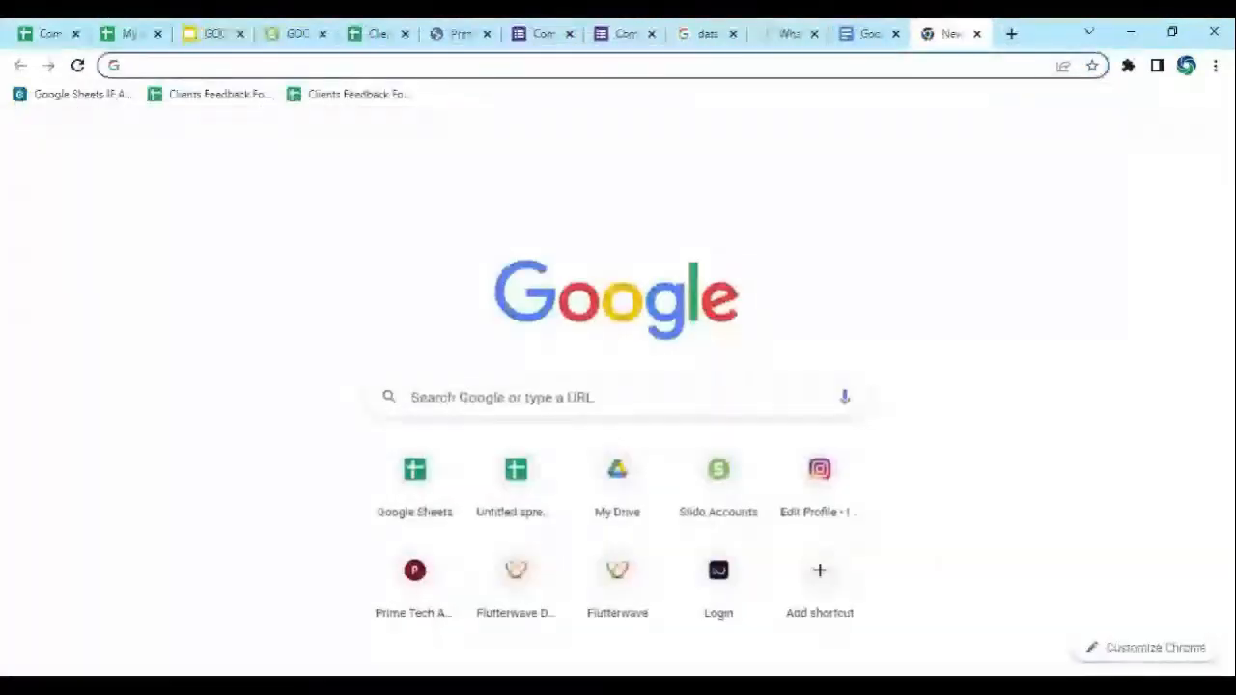
{"action": "key", "text": "ctrl+v"}
{"action": "key", "text": "Return"}
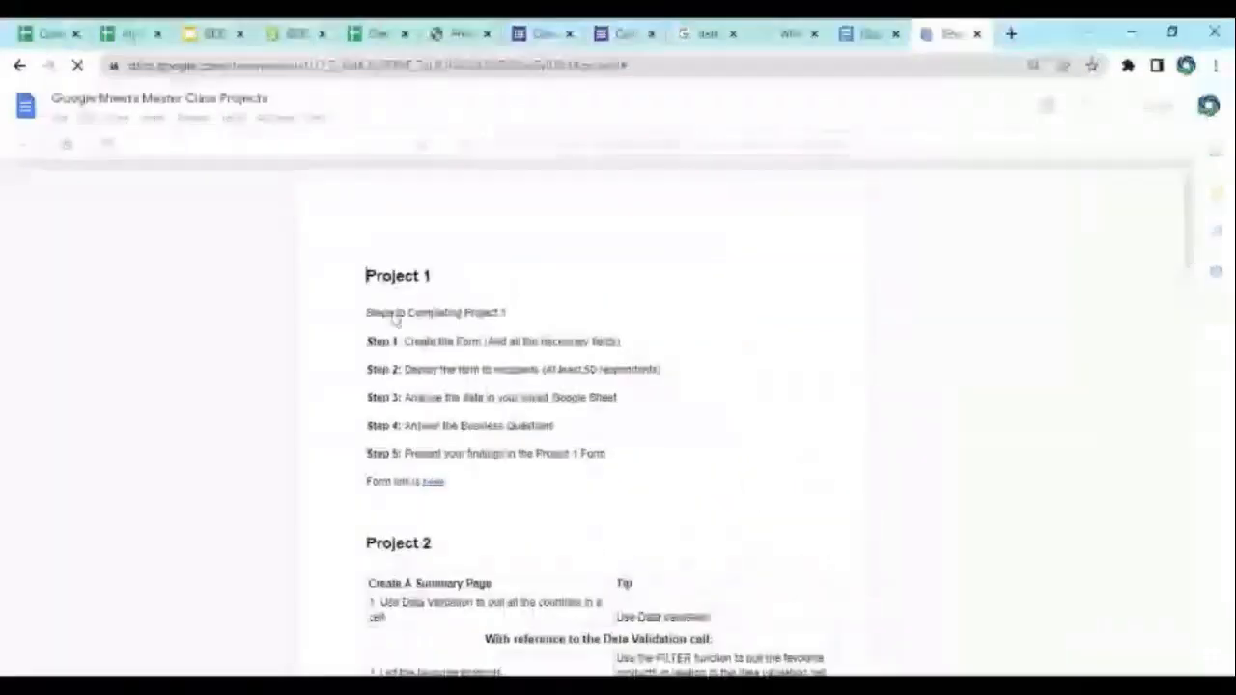
Read through the Project 1 steps and the Project 2 summary page tasks and tips in the projects document.
{"action": "scroll", "coordinate": [446, 368], "scroll_direction": "down", "scroll_amount": 3}
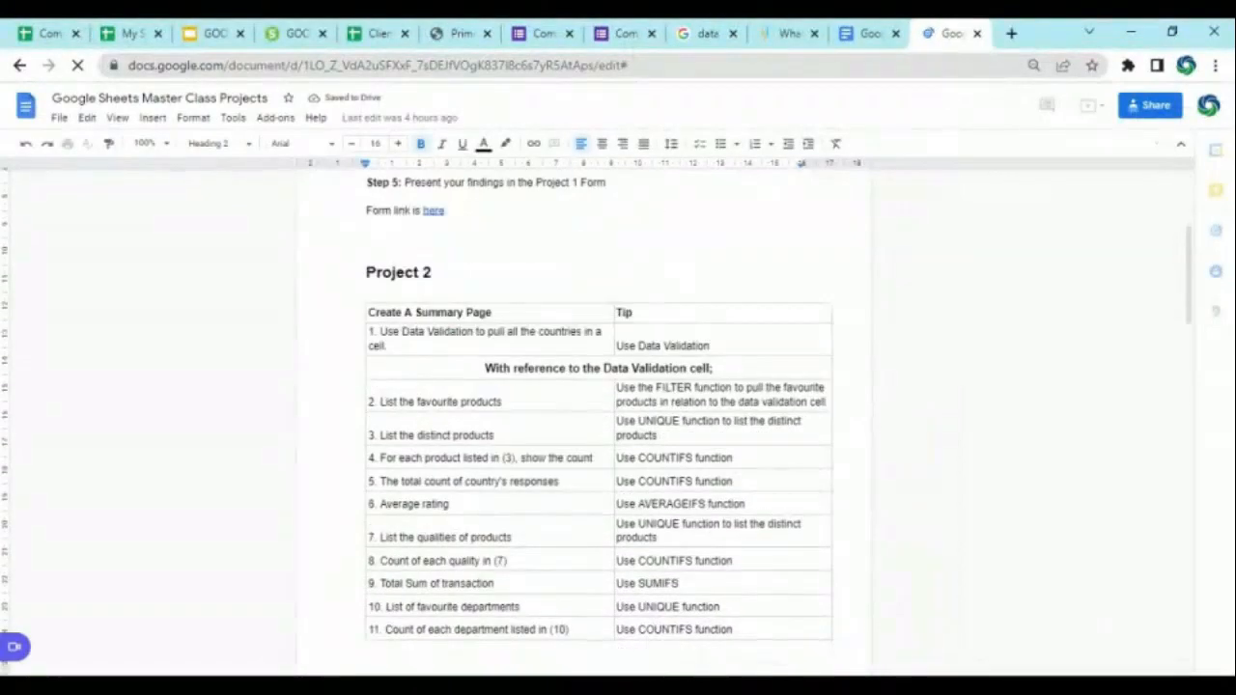
{"action": "scroll", "coordinate": [446, 368], "scroll_direction": "down", "scroll_amount": 3}
{"action": "scroll", "coordinate": [447, 353], "scroll_direction": "up", "scroll_amount": 2}
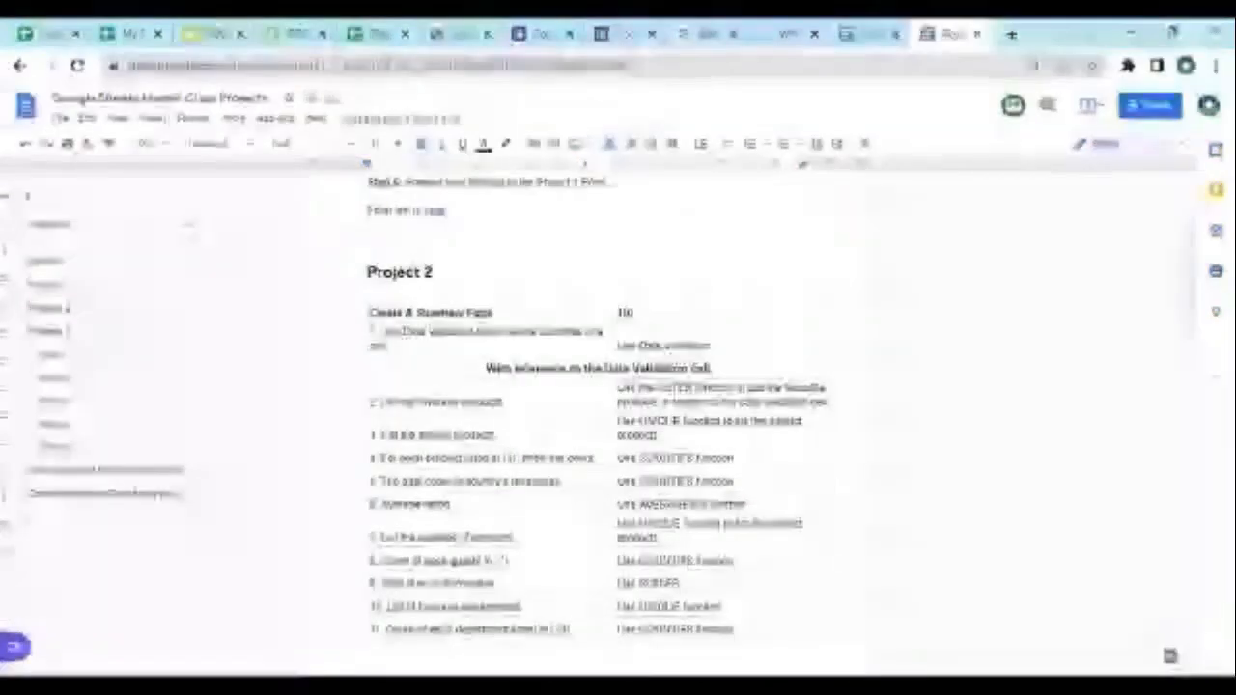
{"action": "scroll", "coordinate": [599, 406], "scroll_direction": "down", "scroll_amount": 3}
{"action": "scroll", "coordinate": [599, 406], "scroll_direction": "down", "scroll_amount": 1}
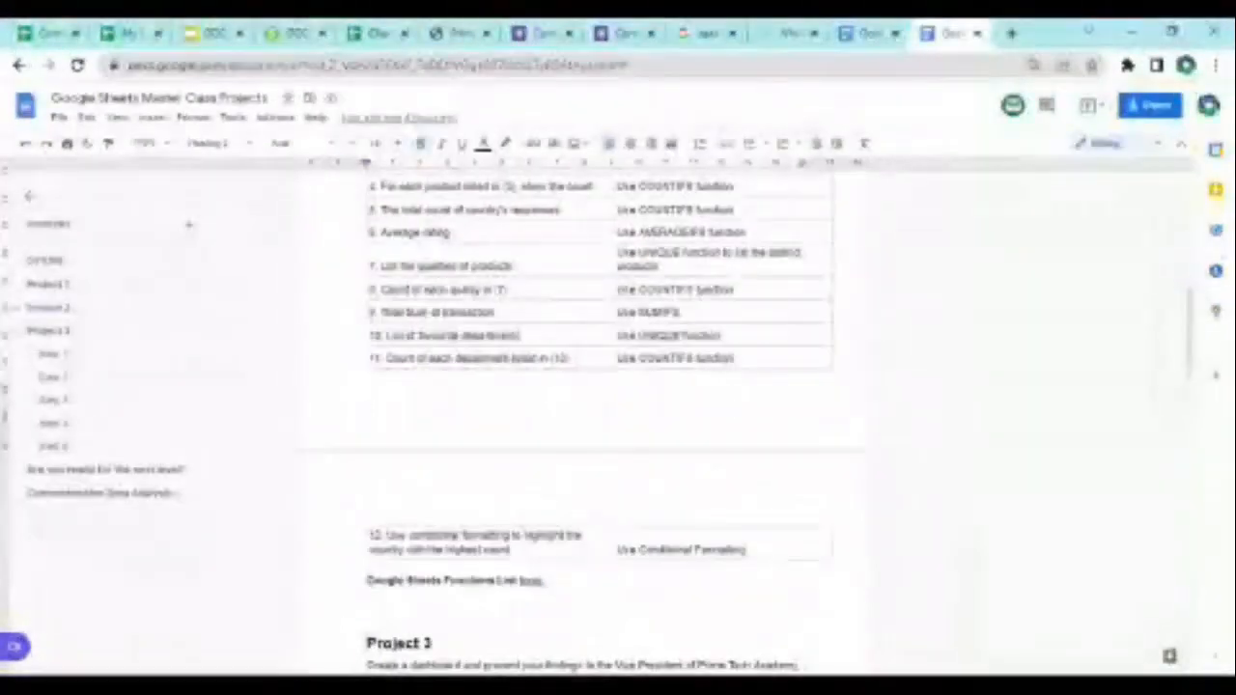
Read the Project 3 tasks, switch to the clients' dashboard in Google Sheets, and examine the average-ratings-per-country pivot table behind the chart.
{"action": "scroll", "coordinate": [933, 327], "scroll_direction": "down", "scroll_amount": 5}
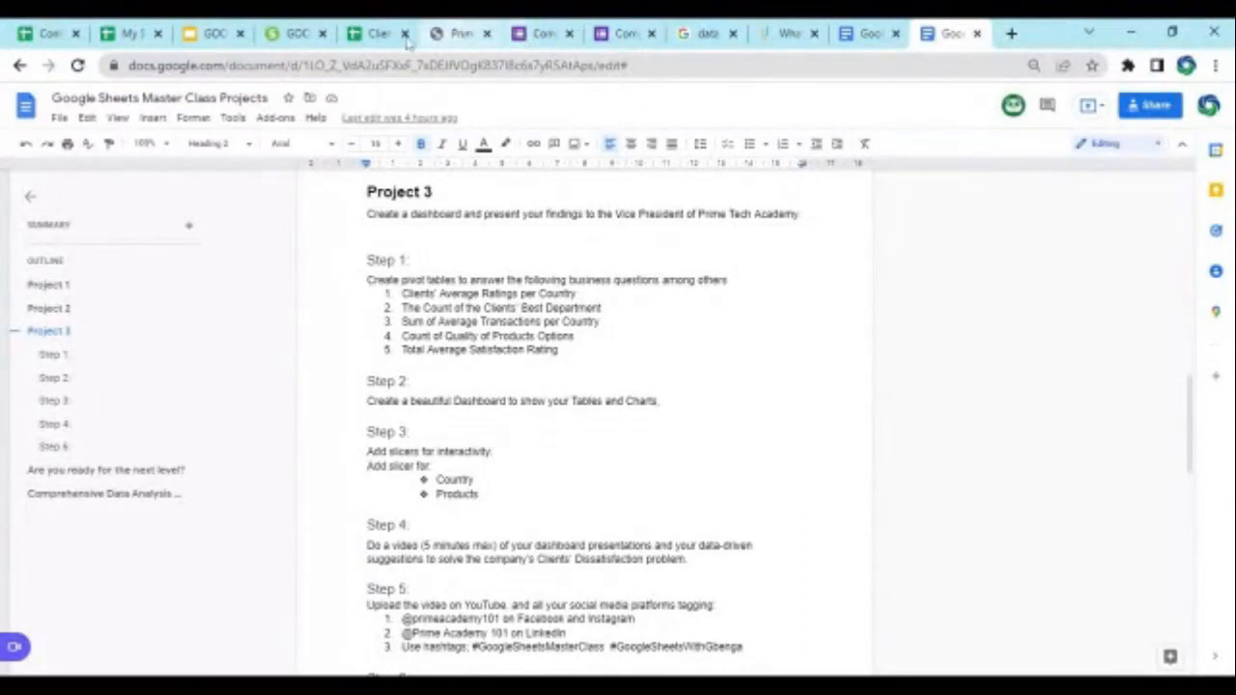
{"action": "left_click", "coordinate": [373, 36]}
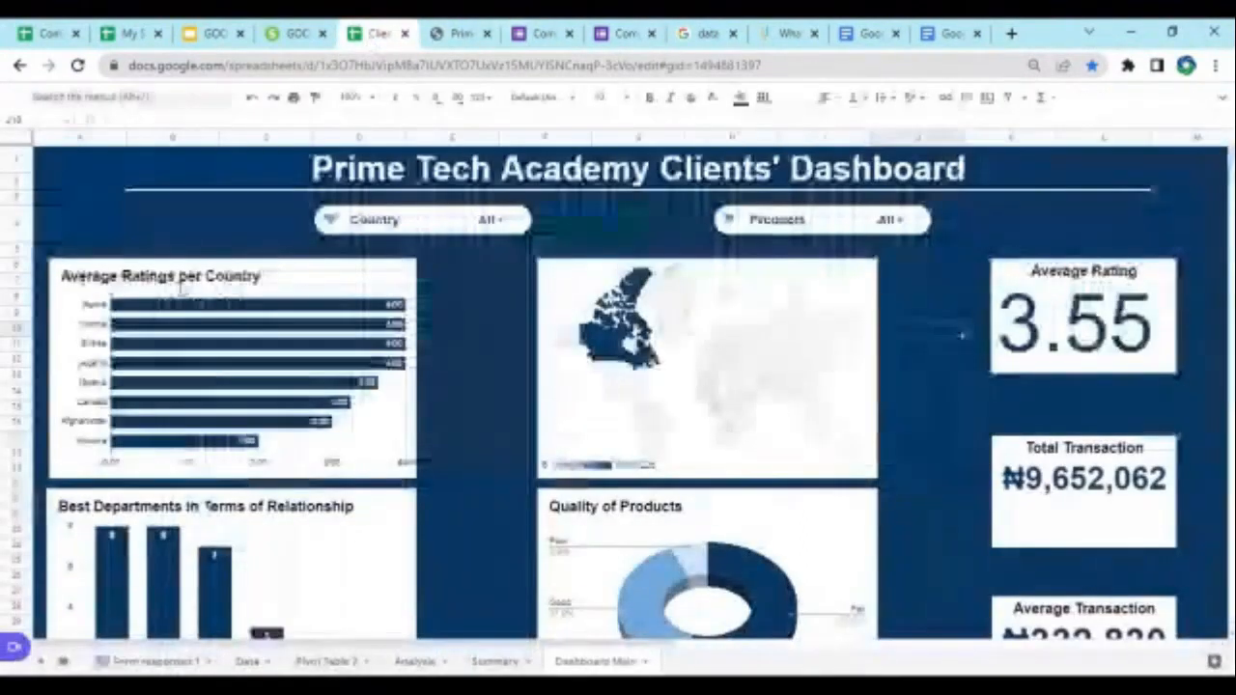
{"action": "left_click", "coordinate": [187, 277]}
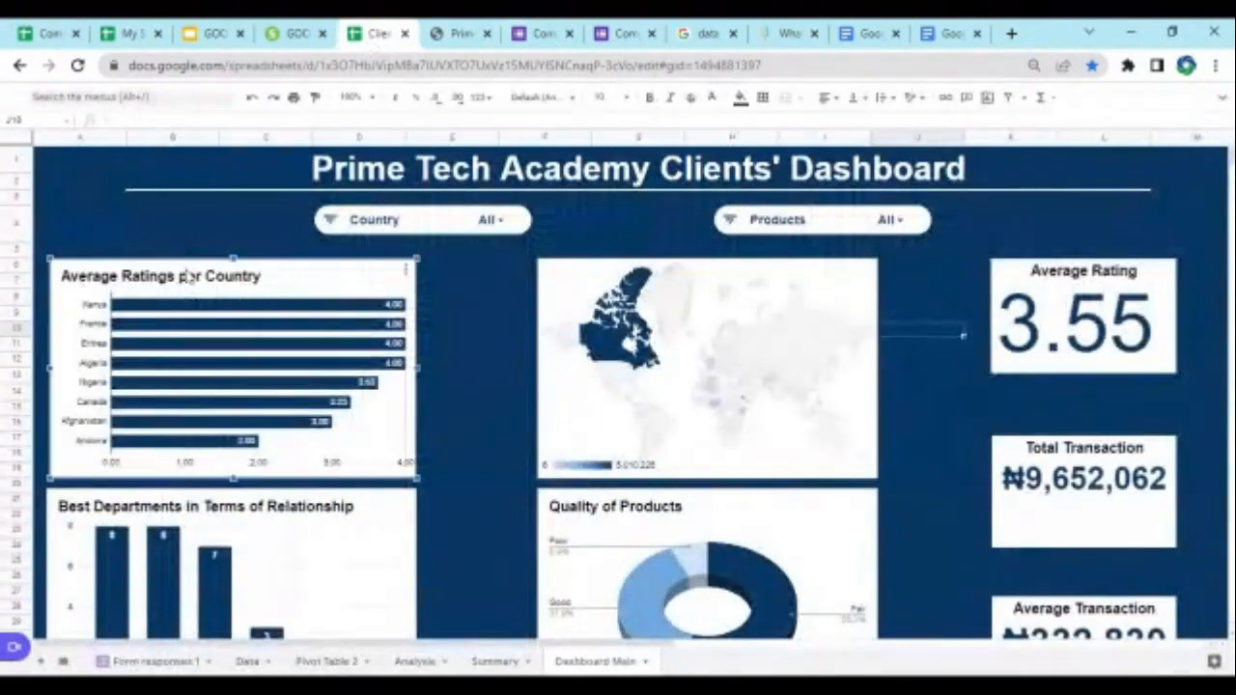
{"action": "left_click_drag", "start_coordinate": [394, 646], "coordinate": [888, 653]}
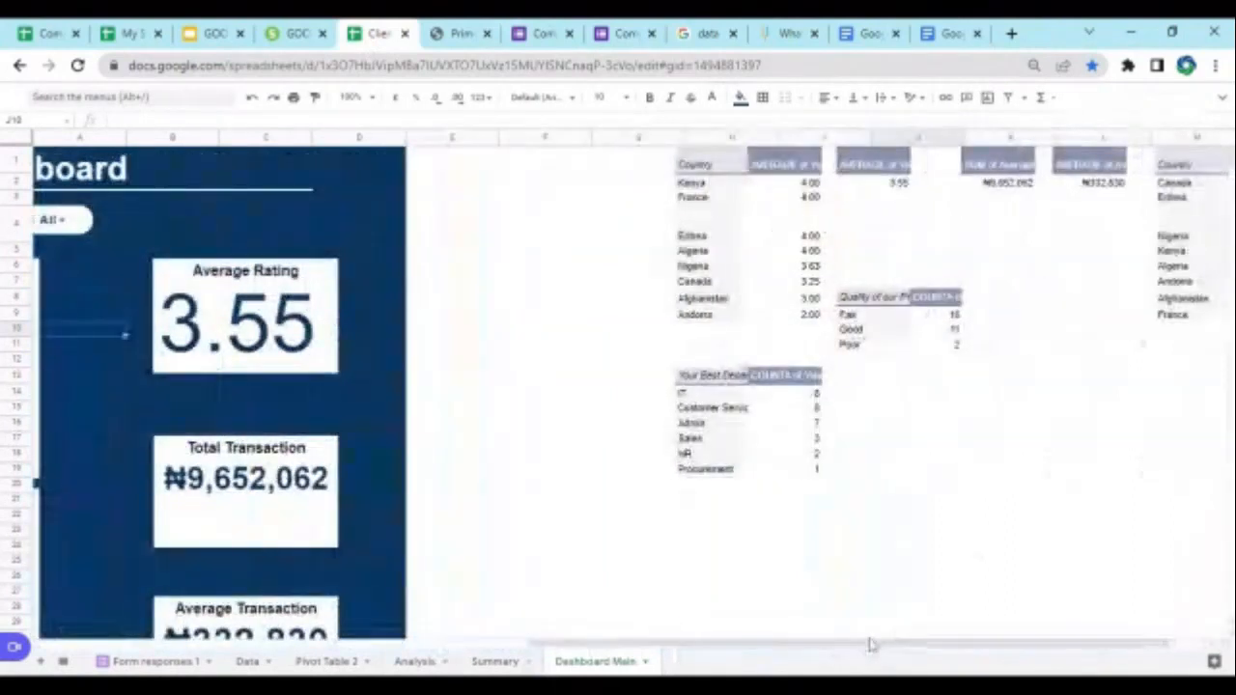
{"action": "left_click", "coordinate": [744, 217]}
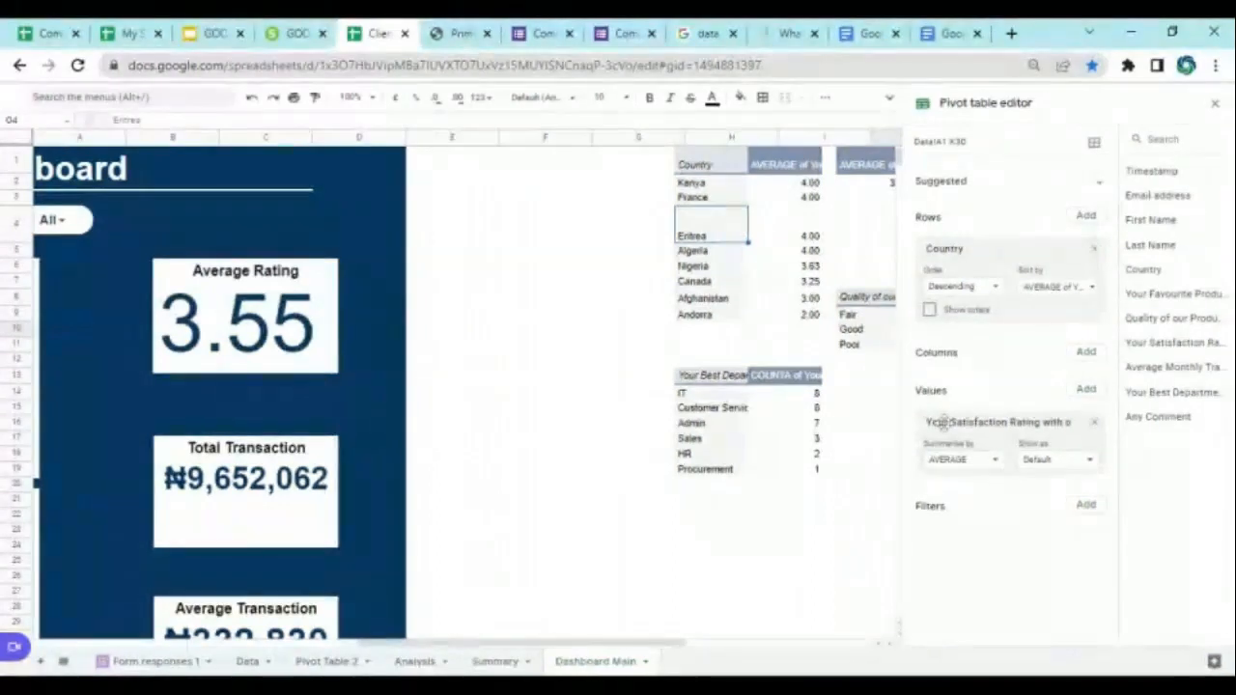
{"action": "left_click_drag", "start_coordinate": [707, 164], "coordinate": [799, 319]}
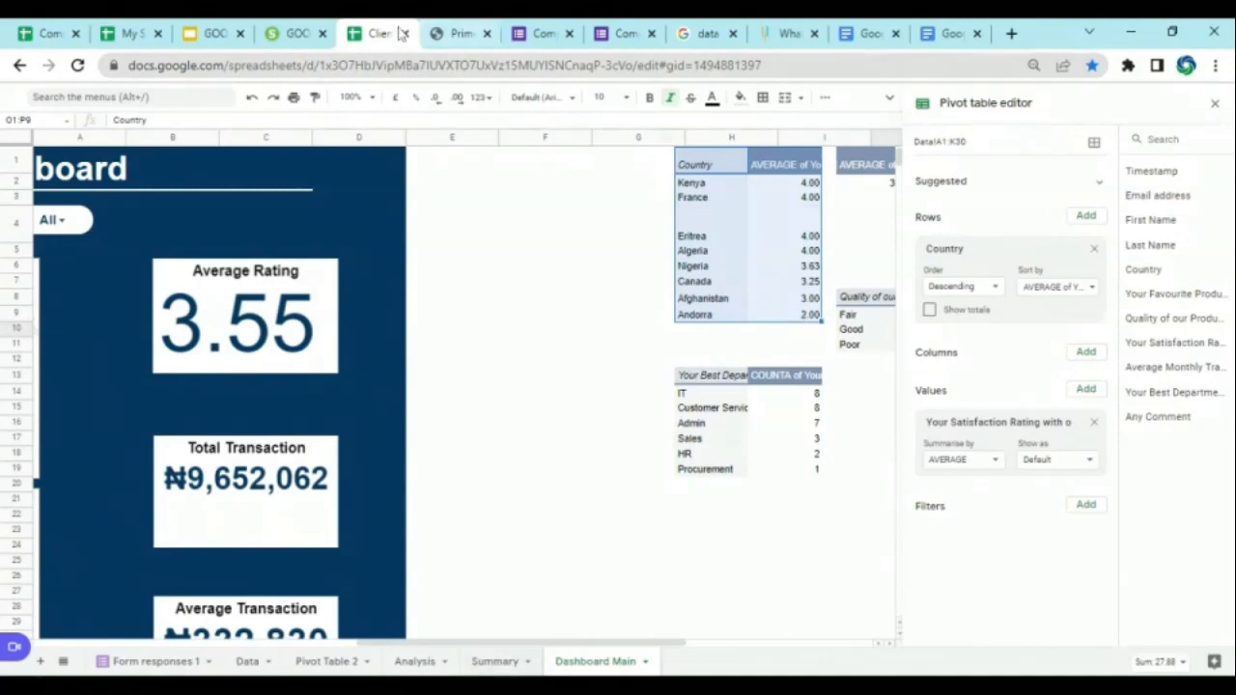
Check the Project 3 questions in Google Docs, return to Google Sheets, and summarise the best-department pivot table's values by COUNTA.
{"action": "left_click", "coordinate": [952, 33]}
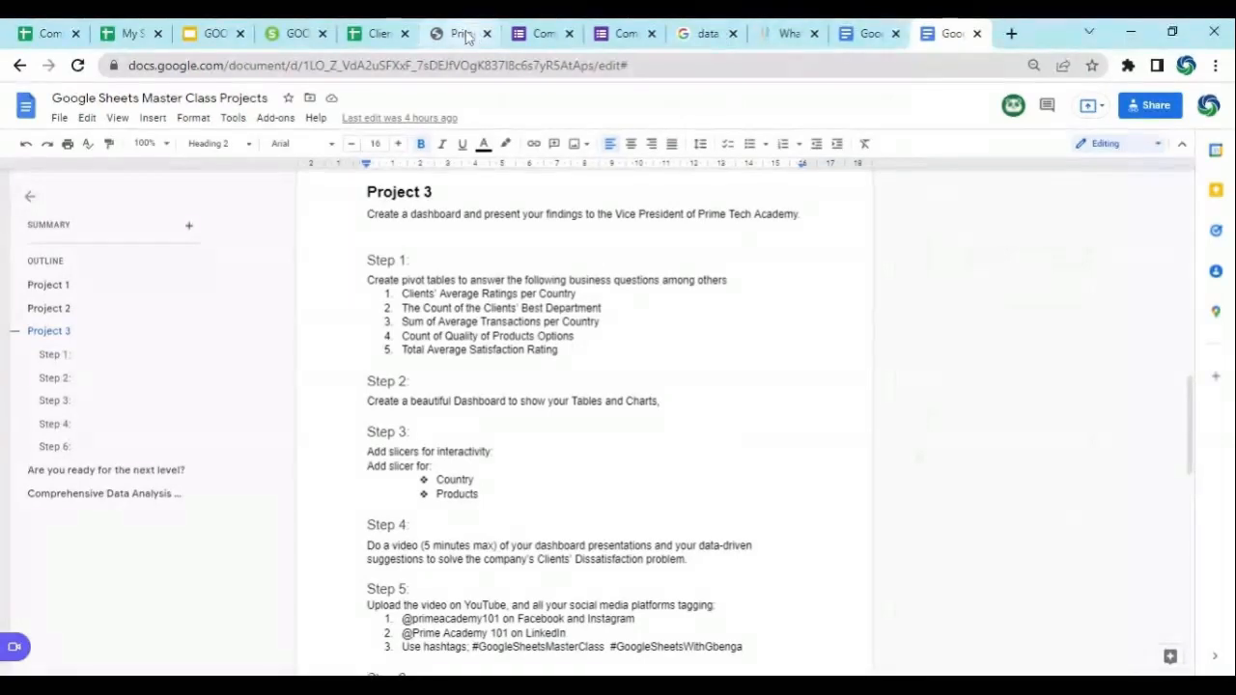
{"action": "left_click", "coordinate": [404, 44]}
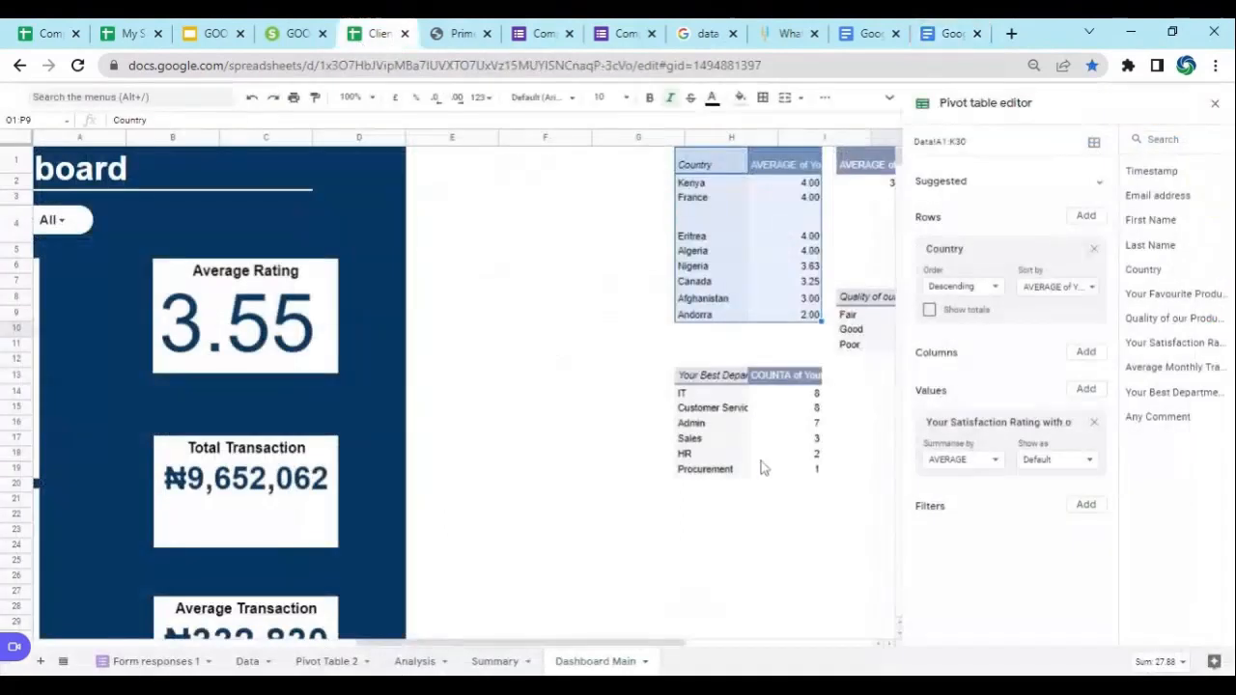
{"action": "left_click_drag", "start_coordinate": [546, 647], "coordinate": [584, 645]}
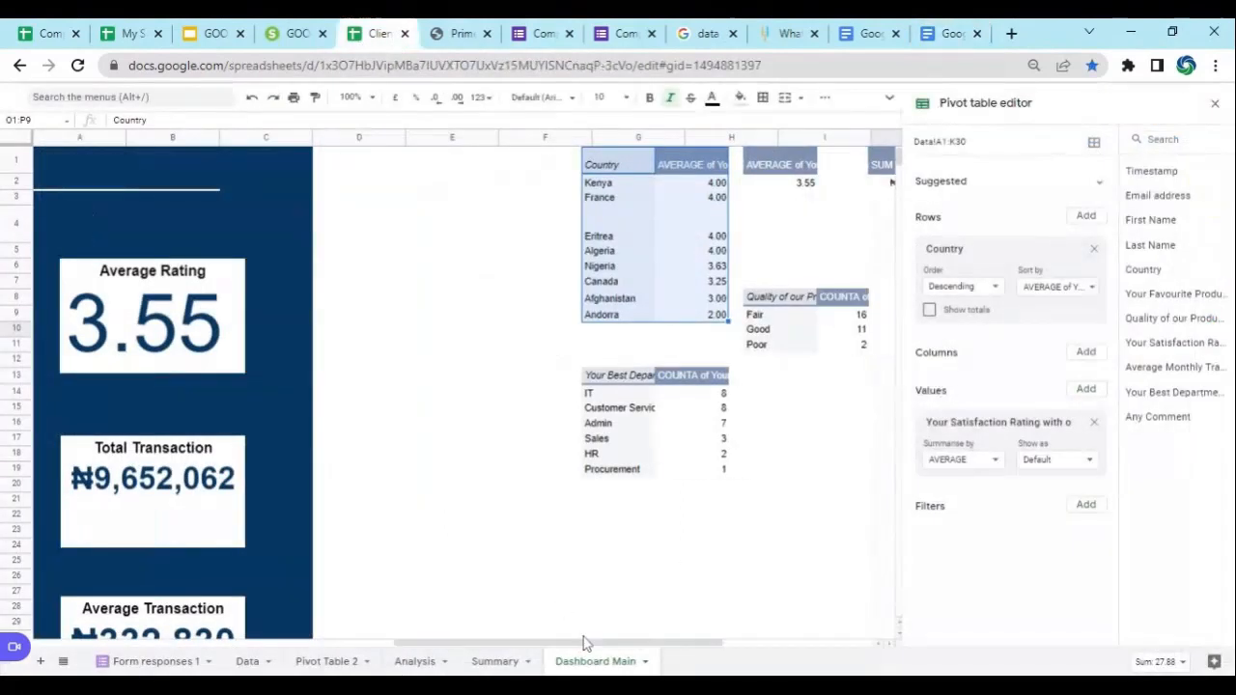
{"action": "left_click", "coordinate": [632, 383]}
{"action": "left_click", "coordinate": [633, 394]}
{"action": "left_click", "coordinate": [629, 439]}
{"action": "left_click", "coordinate": [722, 394]}
{"action": "left_click", "coordinate": [637, 394]}
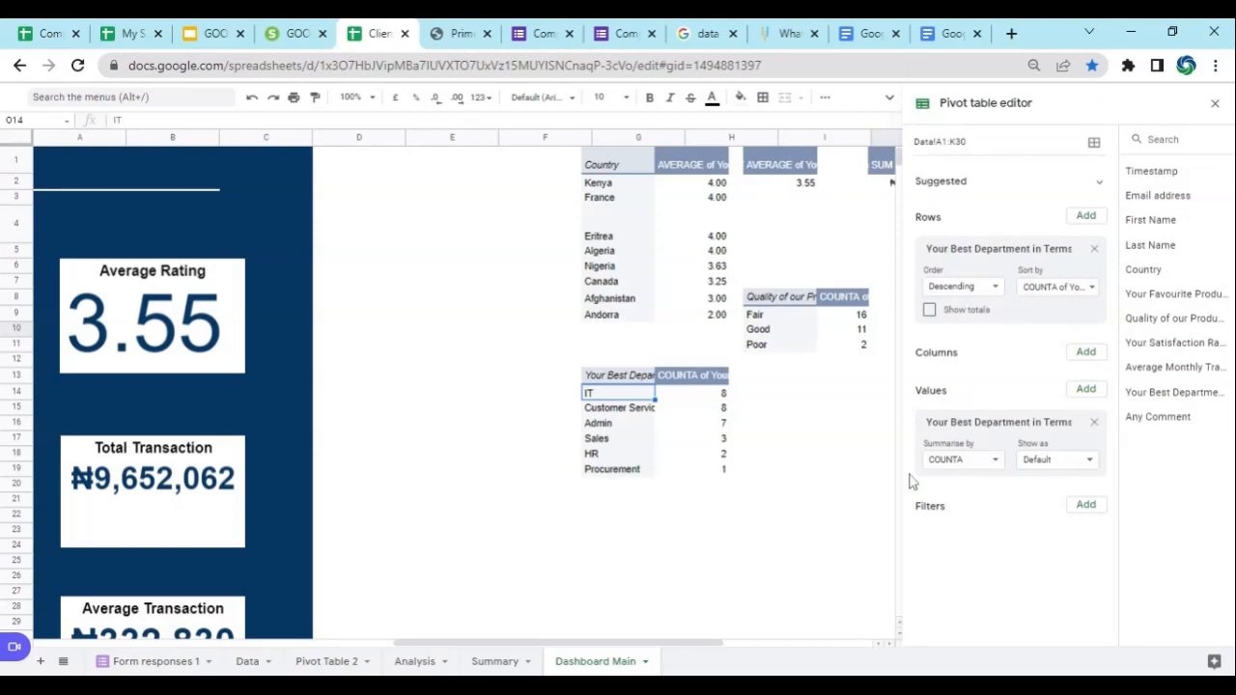
{"action": "left_click", "coordinate": [995, 461]}
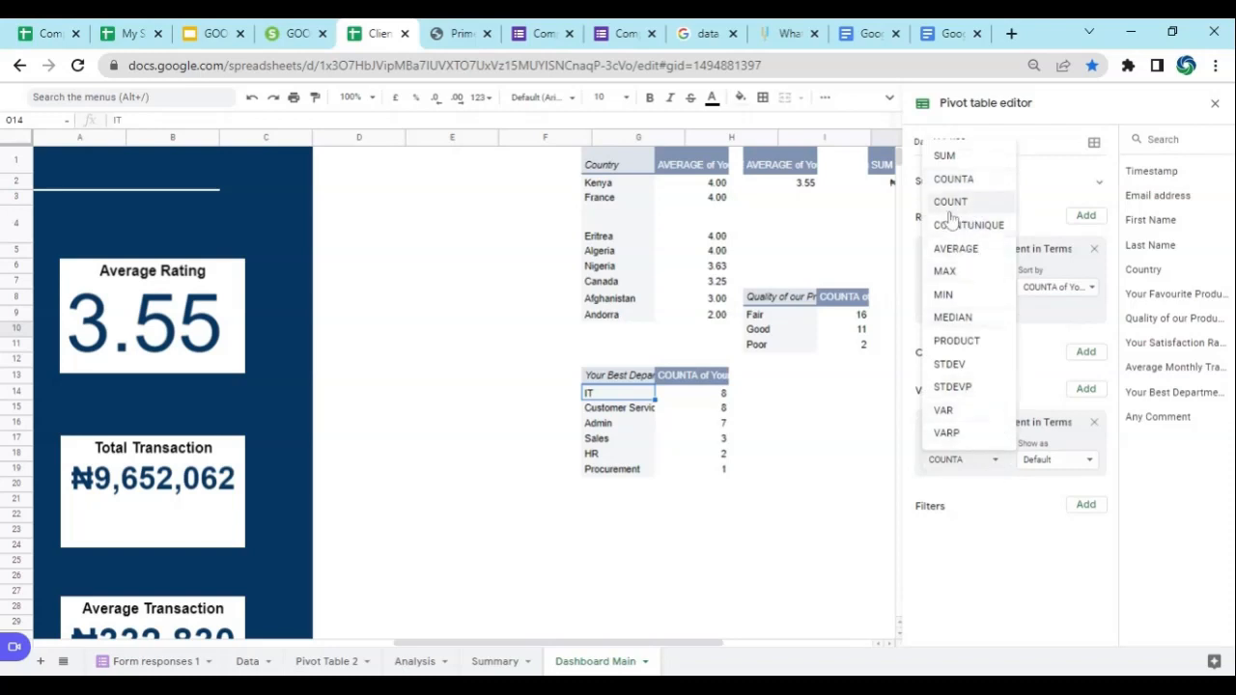
{"action": "left_click", "coordinate": [966, 181]}
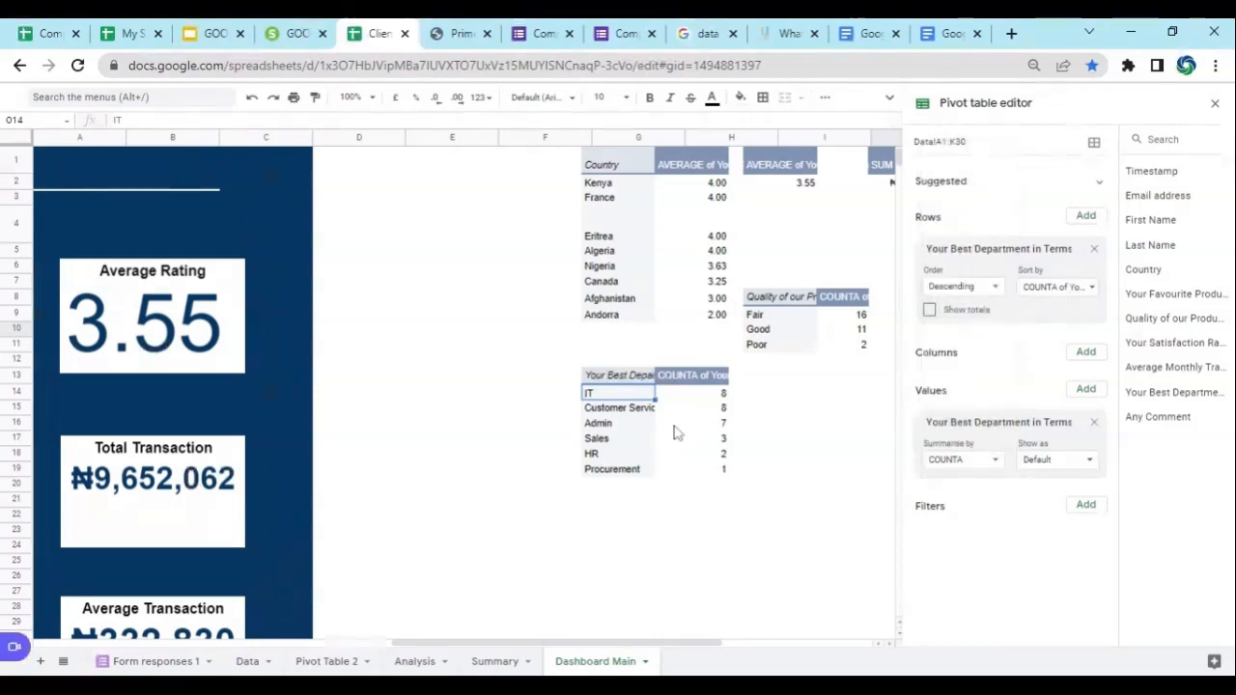
Examine the departments listed in the best-department pivot table and the counts for IT and Customer Service.
{"action": "left_click", "coordinate": [619, 408]}
{"action": "left_click", "coordinate": [618, 423]}
{"action": "left_click", "coordinate": [619, 442]}
{"action": "left_click", "coordinate": [619, 469]}
{"action": "left_click", "coordinate": [620, 445]}
{"action": "left_click", "coordinate": [618, 425]}
{"action": "left_click", "coordinate": [624, 409]}
{"action": "left_click", "coordinate": [630, 394]}
{"action": "left_click", "coordinate": [625, 428]}
{"action": "left_click", "coordinate": [708, 396]}
{"action": "left_click", "coordinate": [709, 409]}
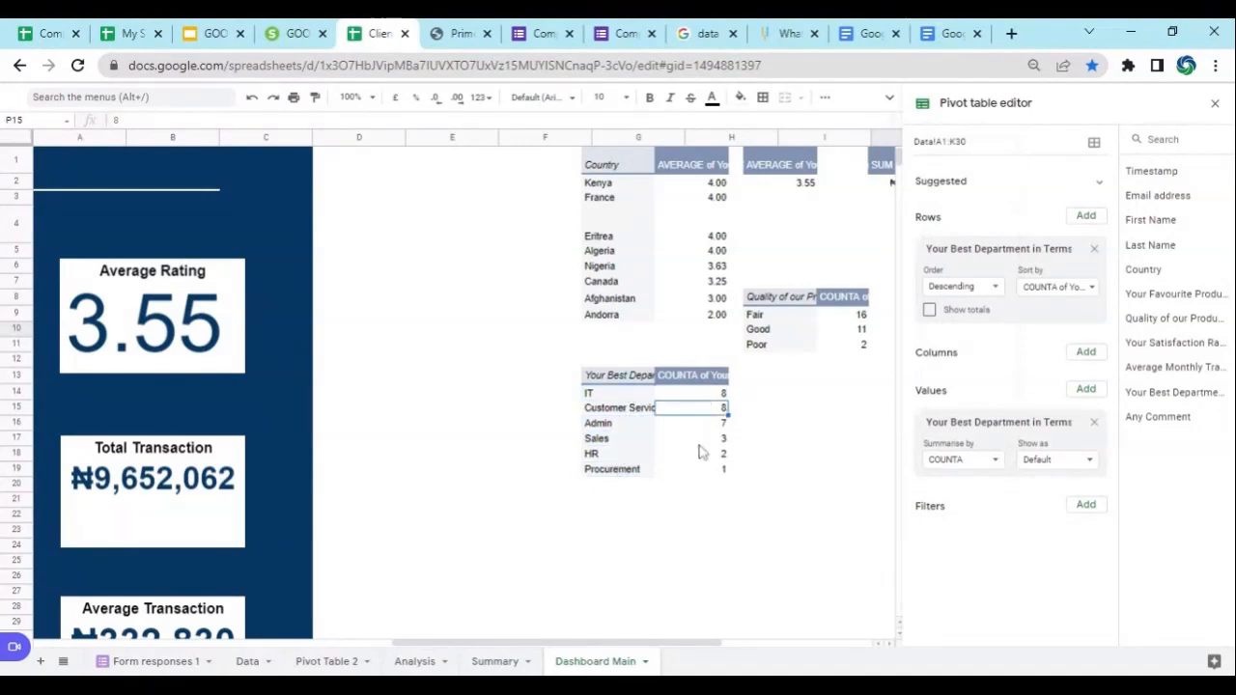
Reselect COUNTA as the best-department pivot table's summary function and review the counts from IT to Procurement.
{"action": "left_click", "coordinate": [992, 460]}
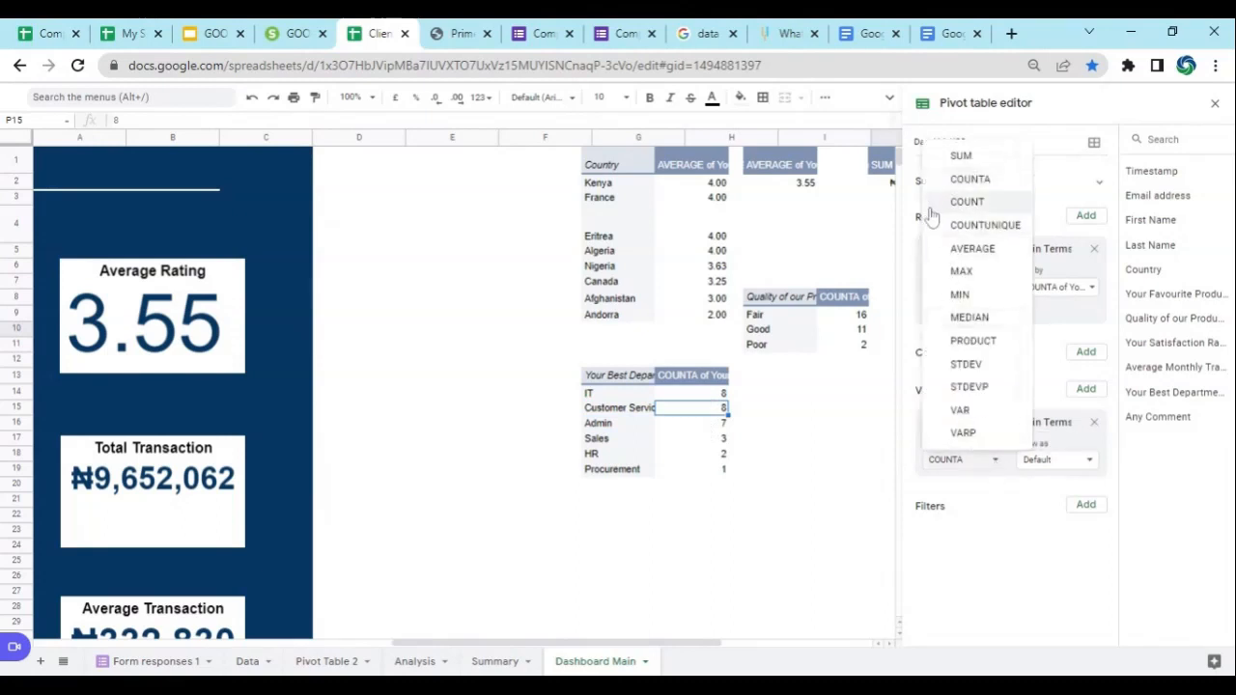
{"action": "left_click", "coordinate": [966, 185]}
{"action": "left_click", "coordinate": [628, 394]}
{"action": "left_click_drag", "start_coordinate": [710, 394], "coordinate": [717, 468]}
{"action": "left_click", "coordinate": [762, 455]}
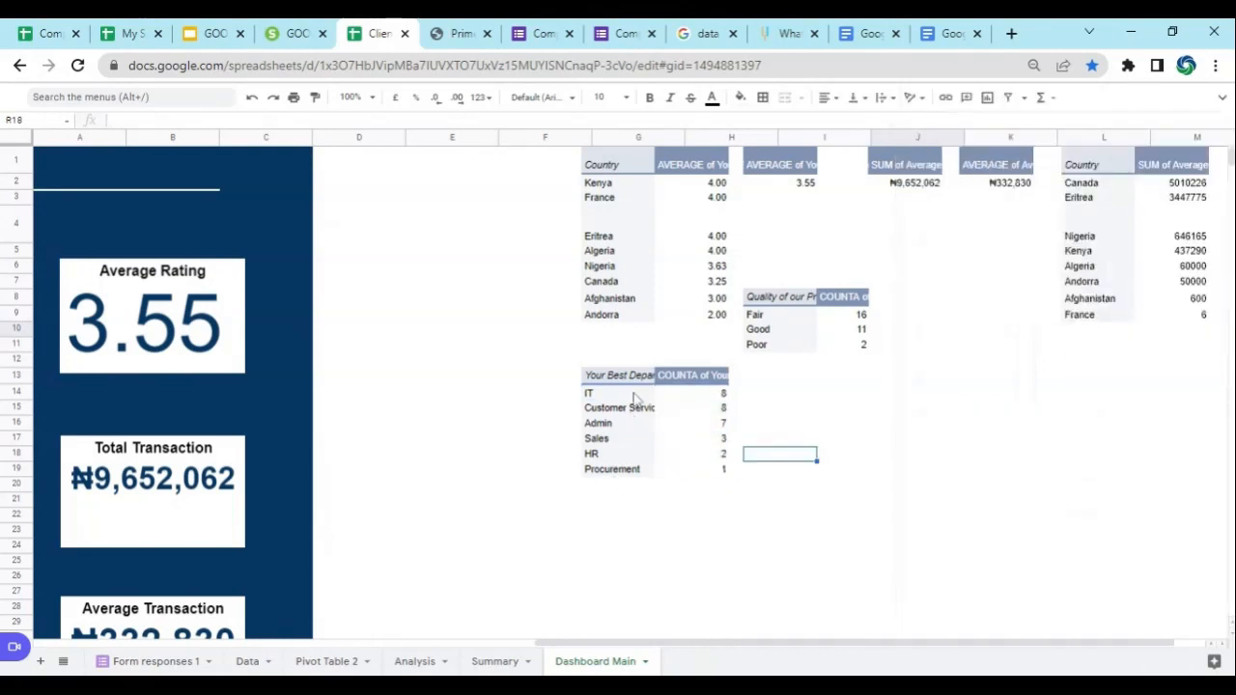
{"action": "left_click", "coordinate": [636, 396]}
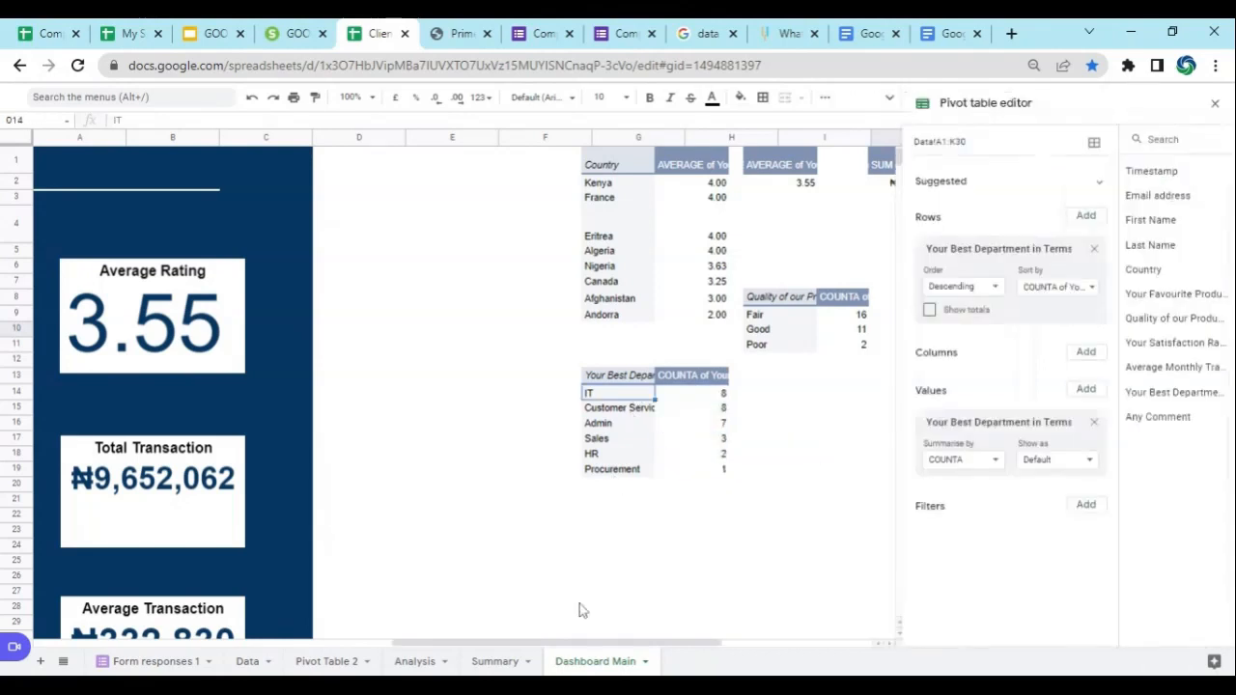
Check the Project 3 questions in Google Docs, return to Google Sheets, and examine the pivot table of summed transactions per country.
{"action": "left_click", "coordinate": [950, 33]}
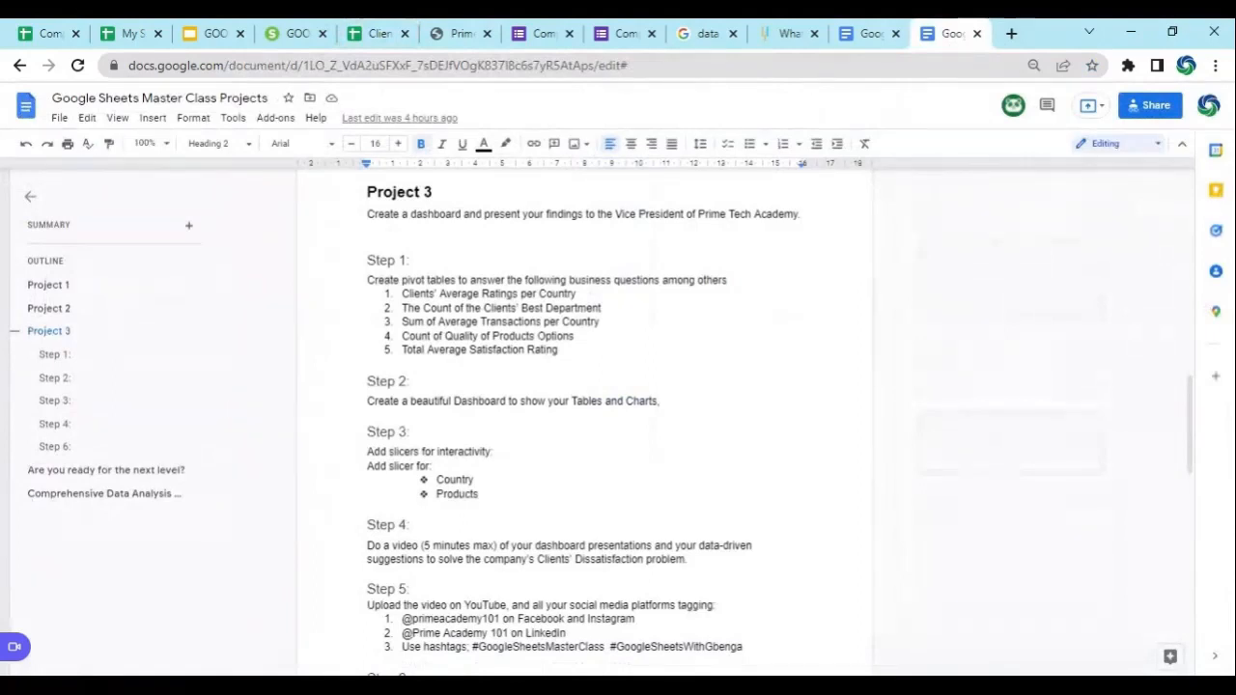
{"action": "left_click", "coordinate": [376, 39]}
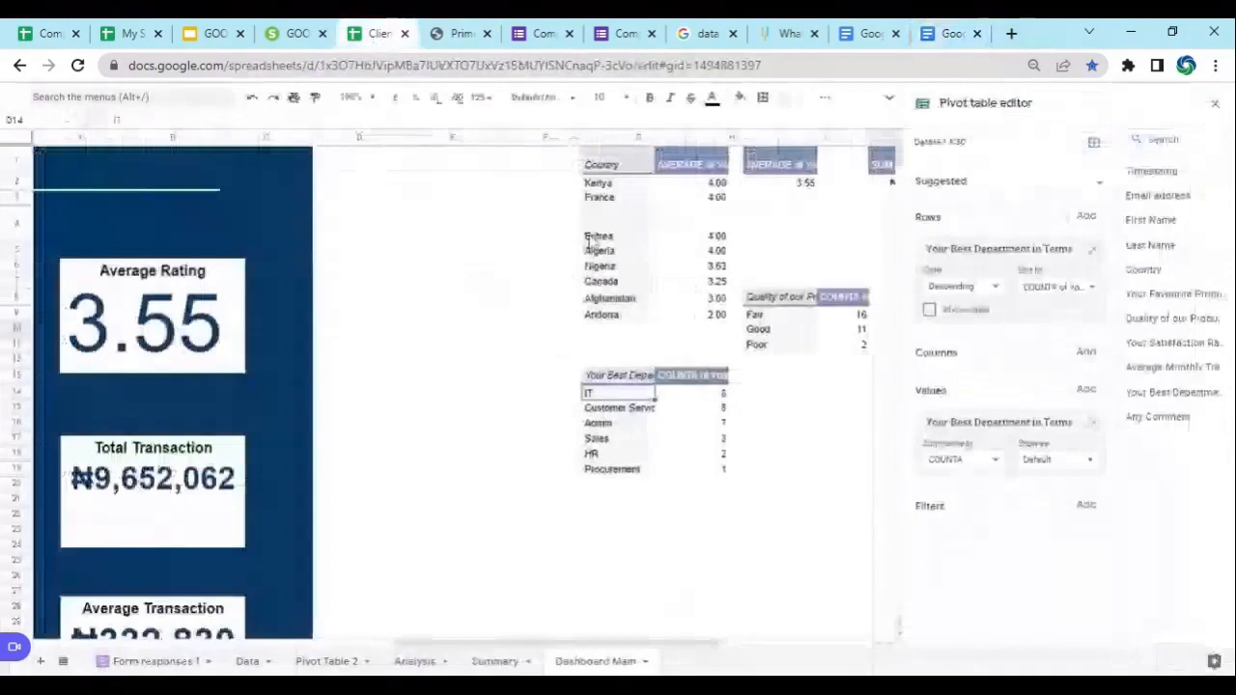
{"action": "left_click_drag", "start_coordinate": [539, 642], "coordinate": [662, 654]}
{"action": "left_click_drag", "start_coordinate": [533, 164], "coordinate": [558, 319]}
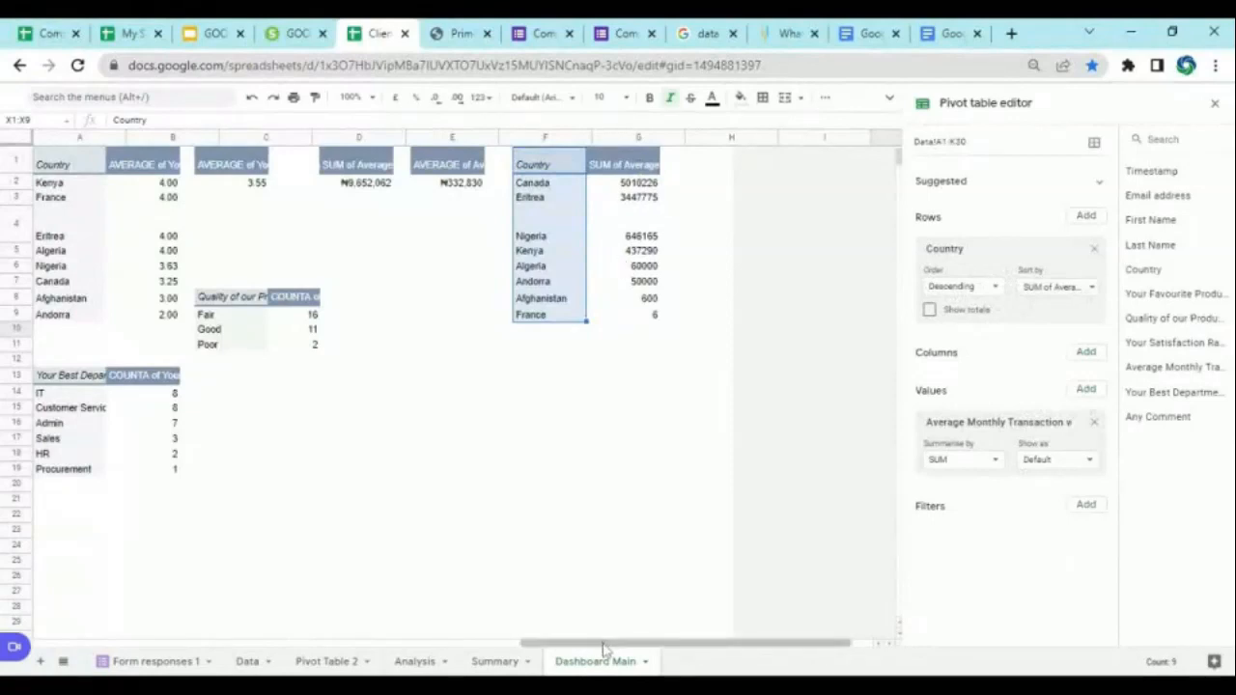
Check the Project 3 questions in Google Docs, return to Google Sheets, and summarise the Quality of our Products pivot table by COUNTA.
{"action": "left_click", "coordinate": [958, 41]}
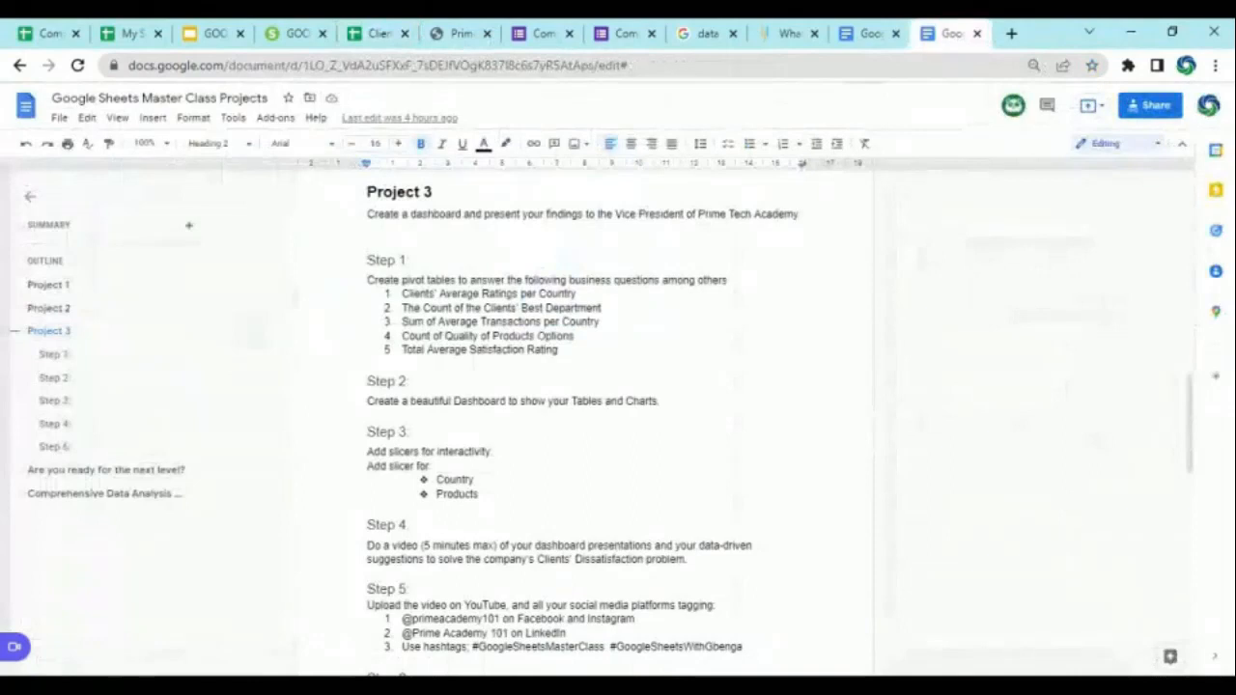
{"action": "left_click", "coordinate": [372, 37]}
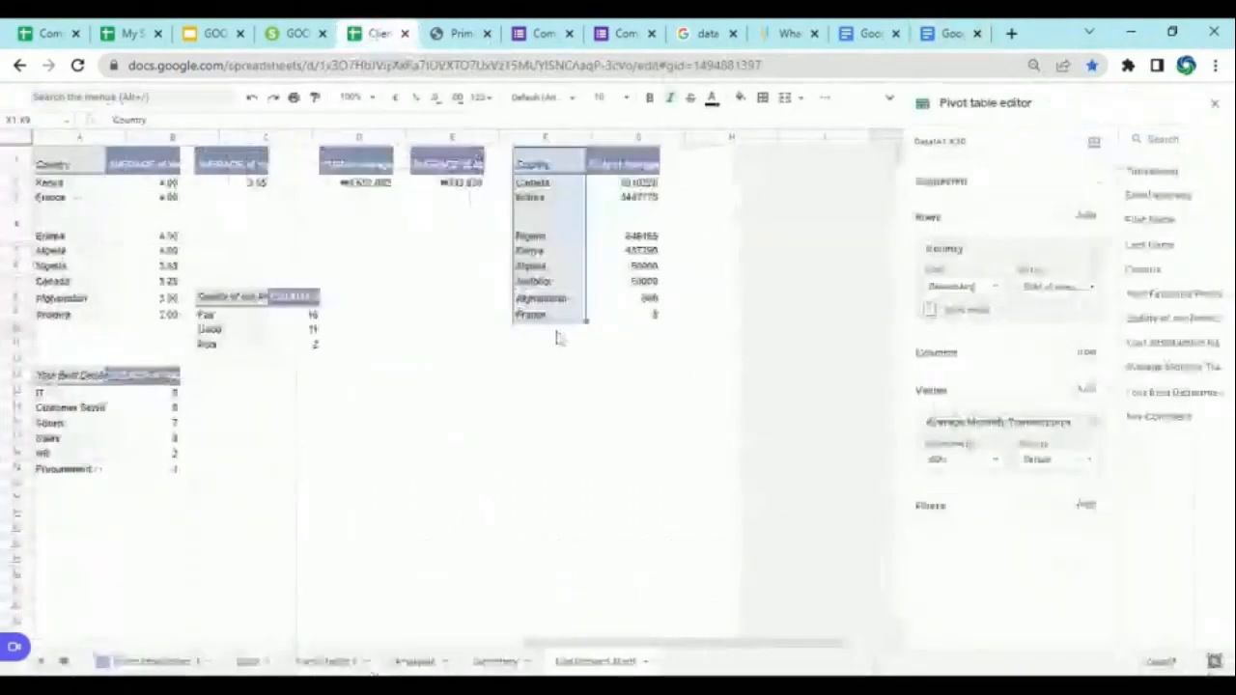
{"action": "left_click", "coordinate": [227, 314]}
{"action": "left_click", "coordinate": [233, 327]}
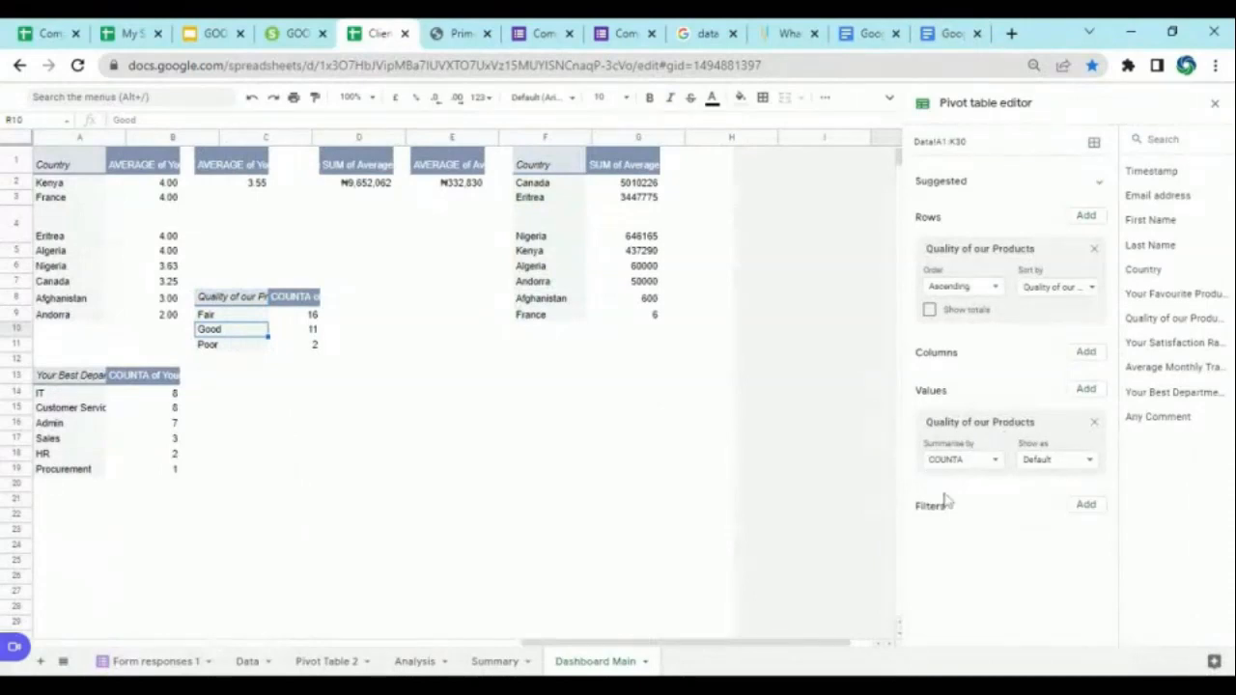
{"action": "left_click", "coordinate": [998, 468]}
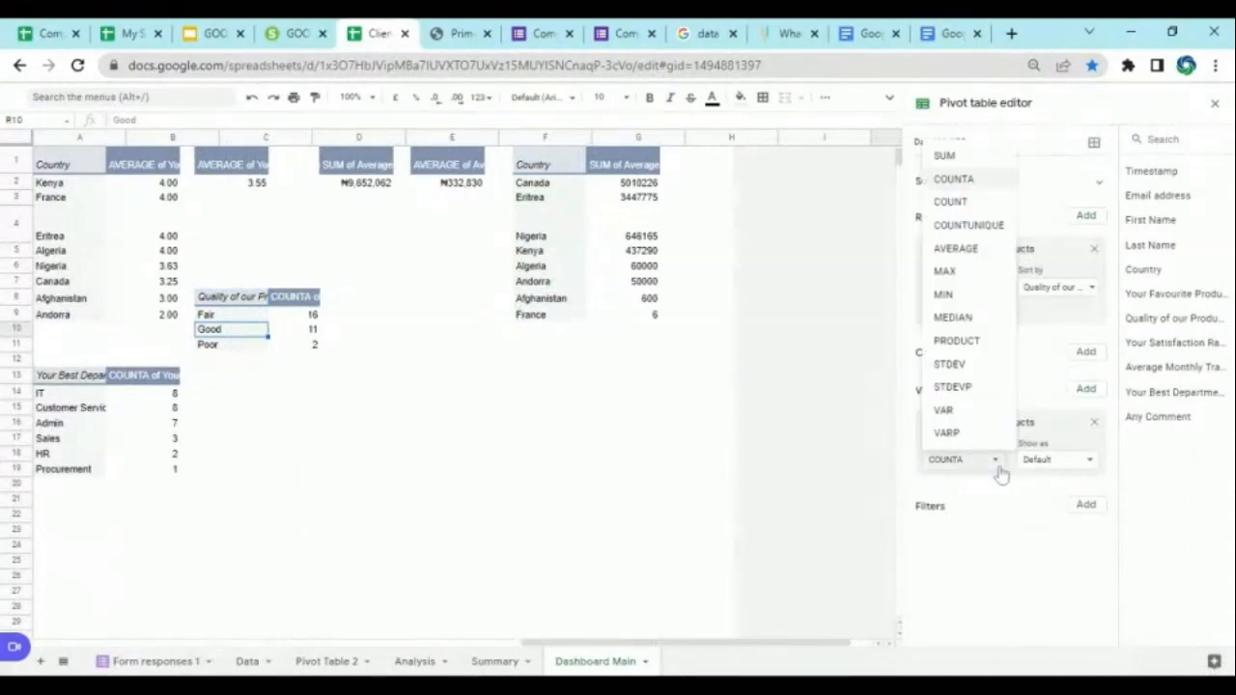
{"action": "left_click", "coordinate": [966, 182]}
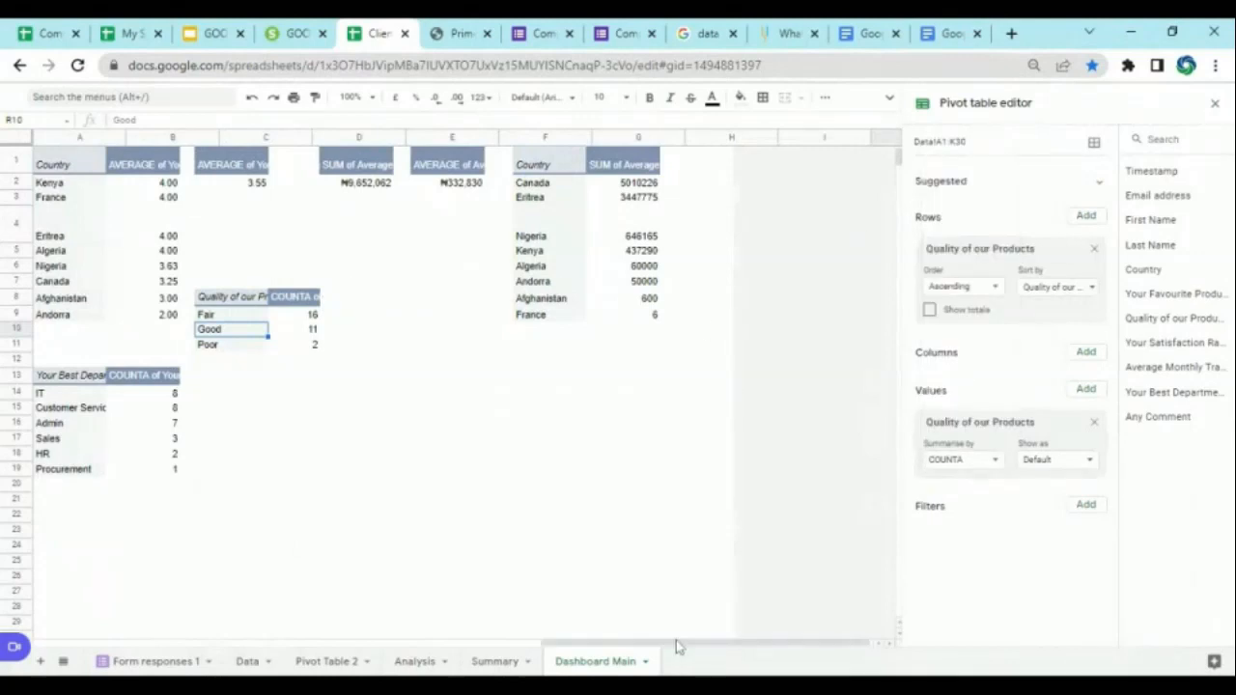
{"action": "left_click_drag", "start_coordinate": [677, 638], "coordinate": [619, 637]}
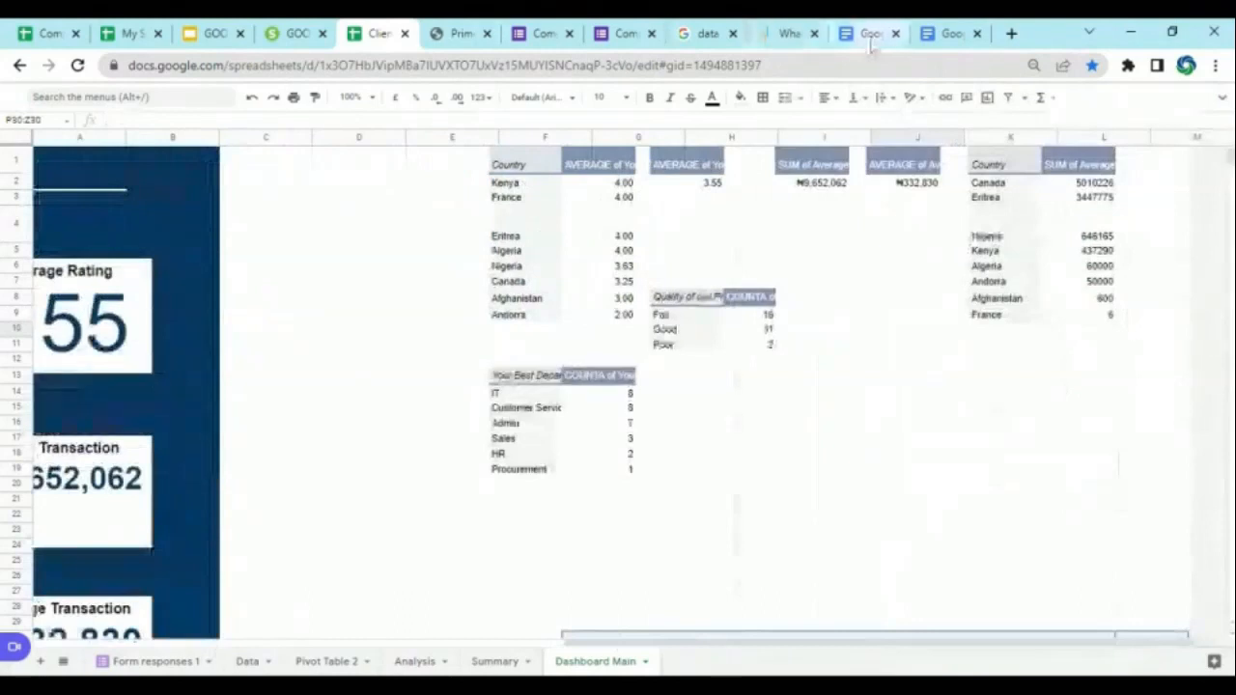
Check the Project 3 questions in Google Docs, return to Google Sheets, and view the summary functions for the overall satisfaction rating pivot table.
{"action": "left_click", "coordinate": [947, 43]}
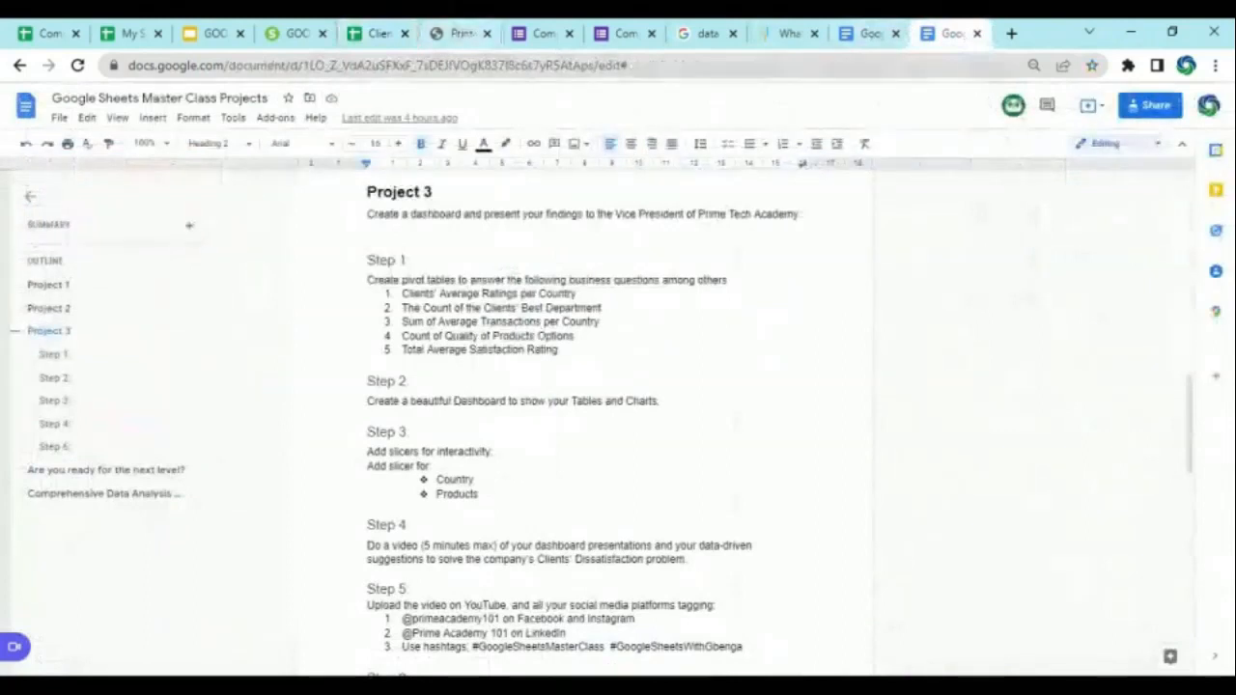
{"action": "left_click", "coordinate": [386, 34]}
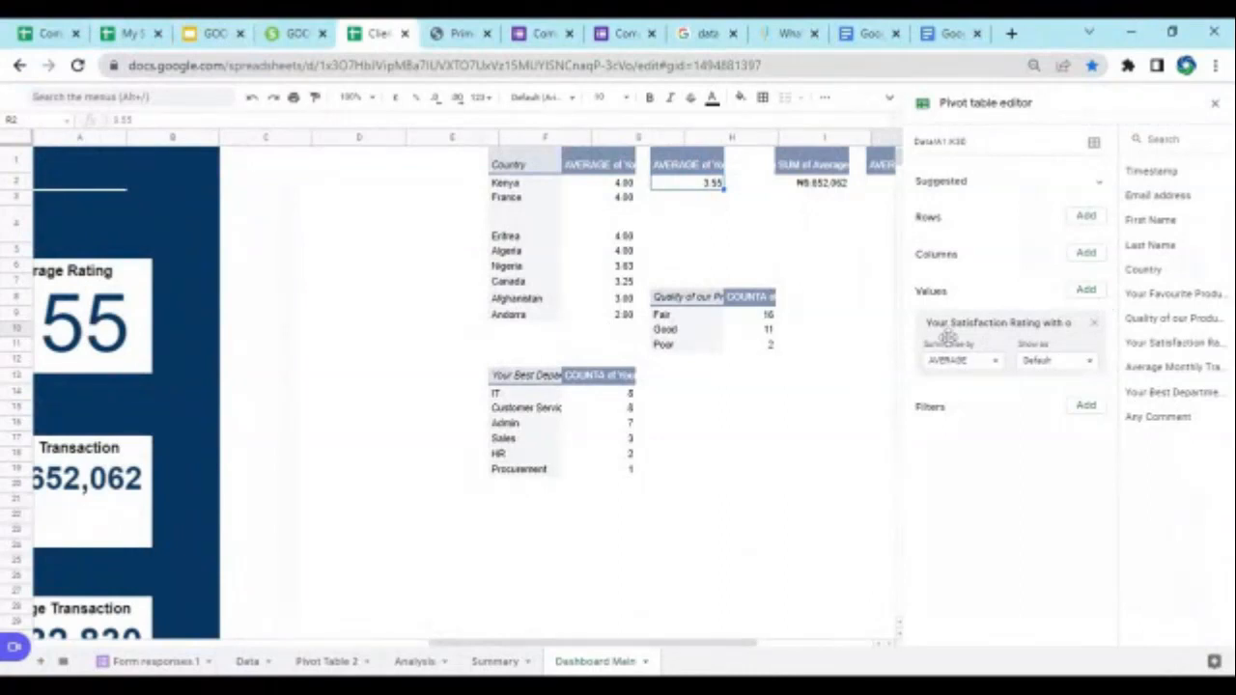
{"action": "left_click", "coordinate": [996, 364]}
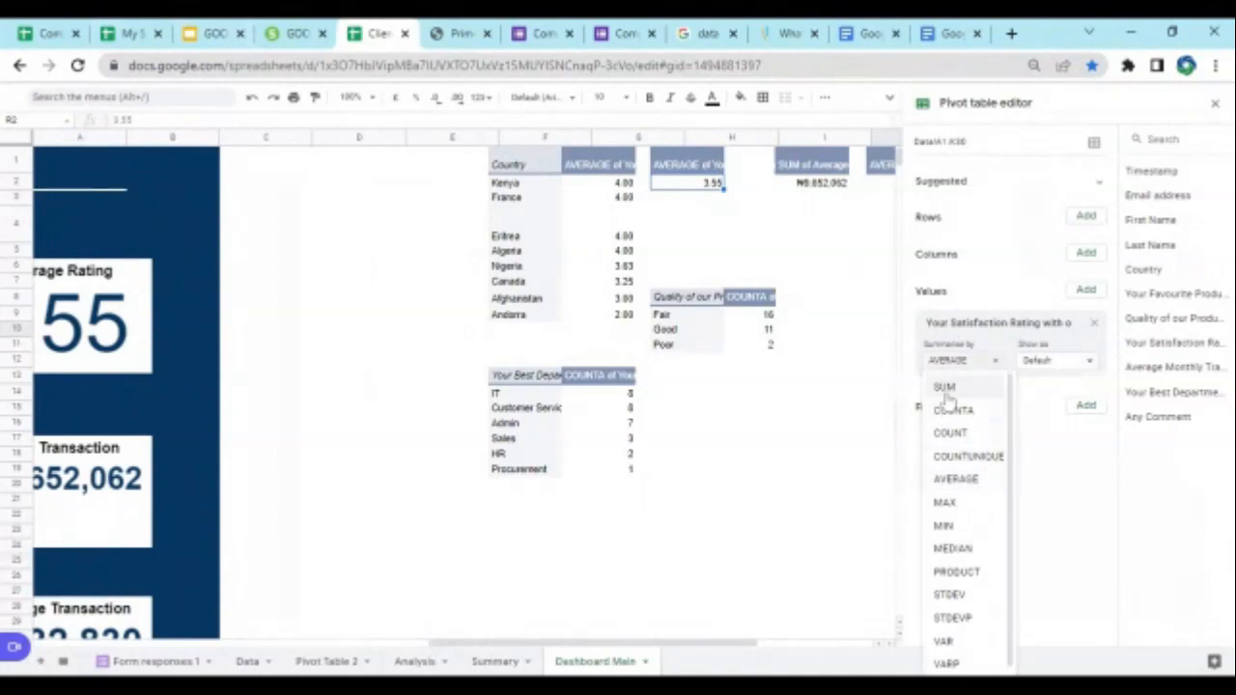
{"action": "left_click", "coordinate": [1001, 378]}
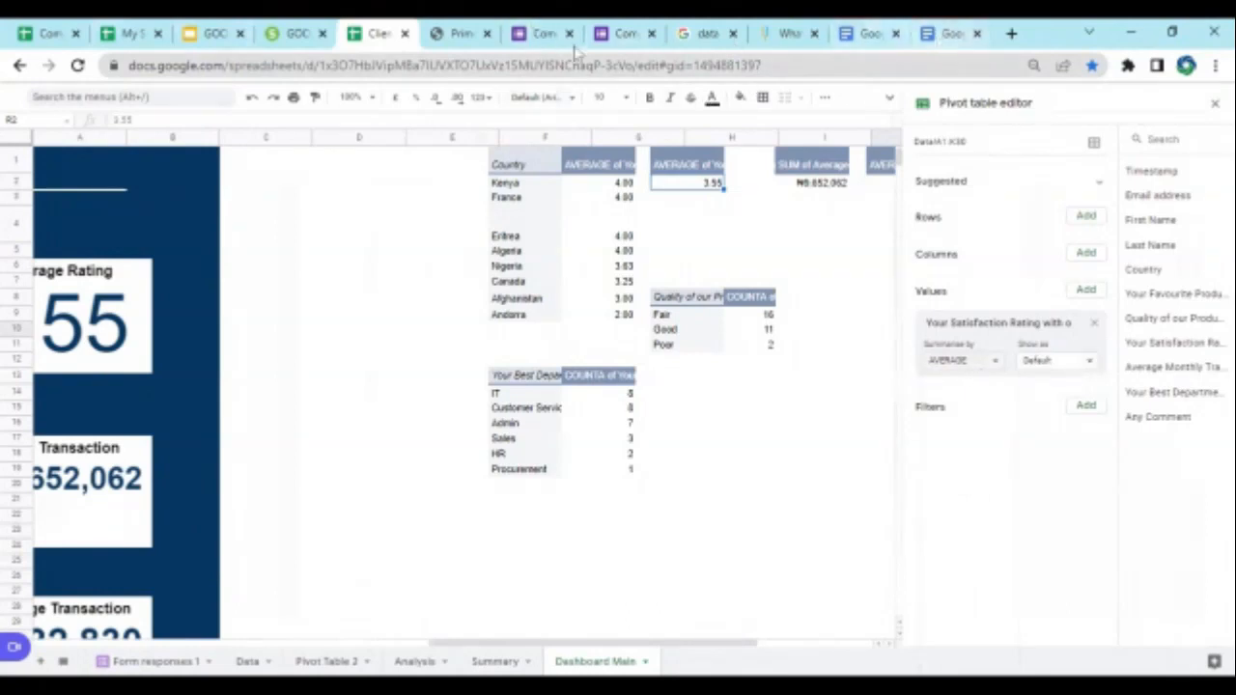
Switch to the Google Sheets Master Class Projects document in Google Docs and review Steps 1 to 6 of Project 3.
{"action": "left_click", "coordinate": [949, 33]}
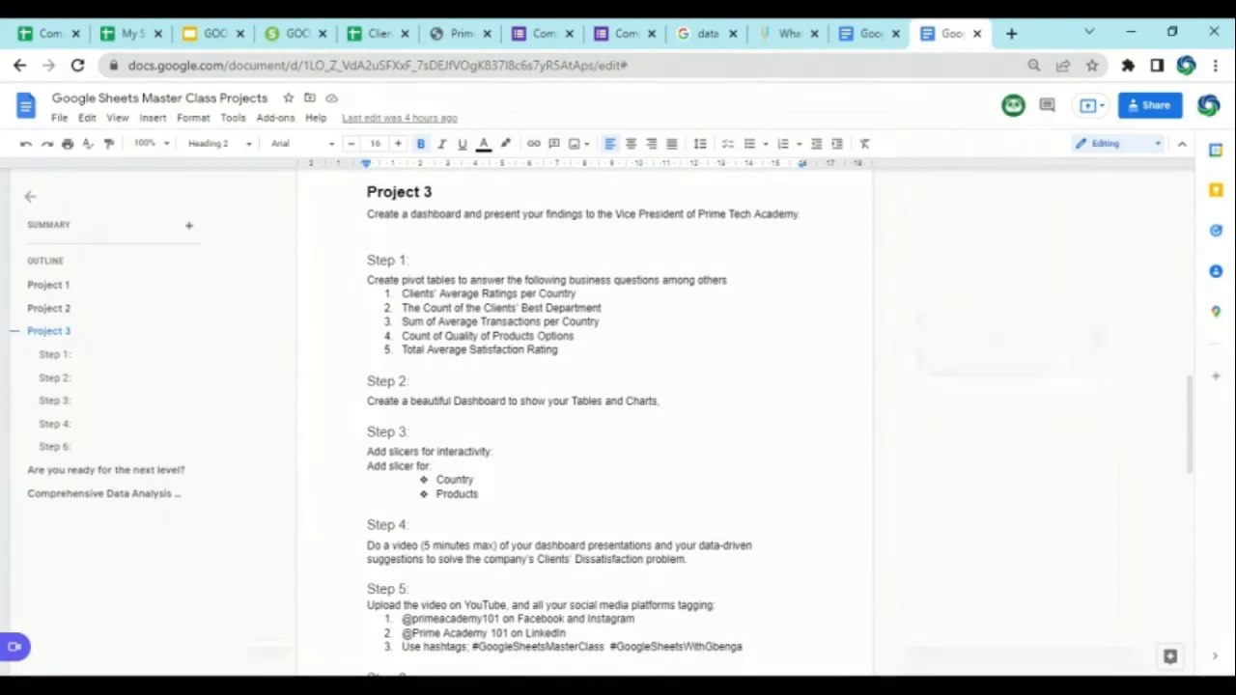
{"action": "scroll", "coordinate": [618, 415], "scroll_direction": "down", "scroll_amount": 2}
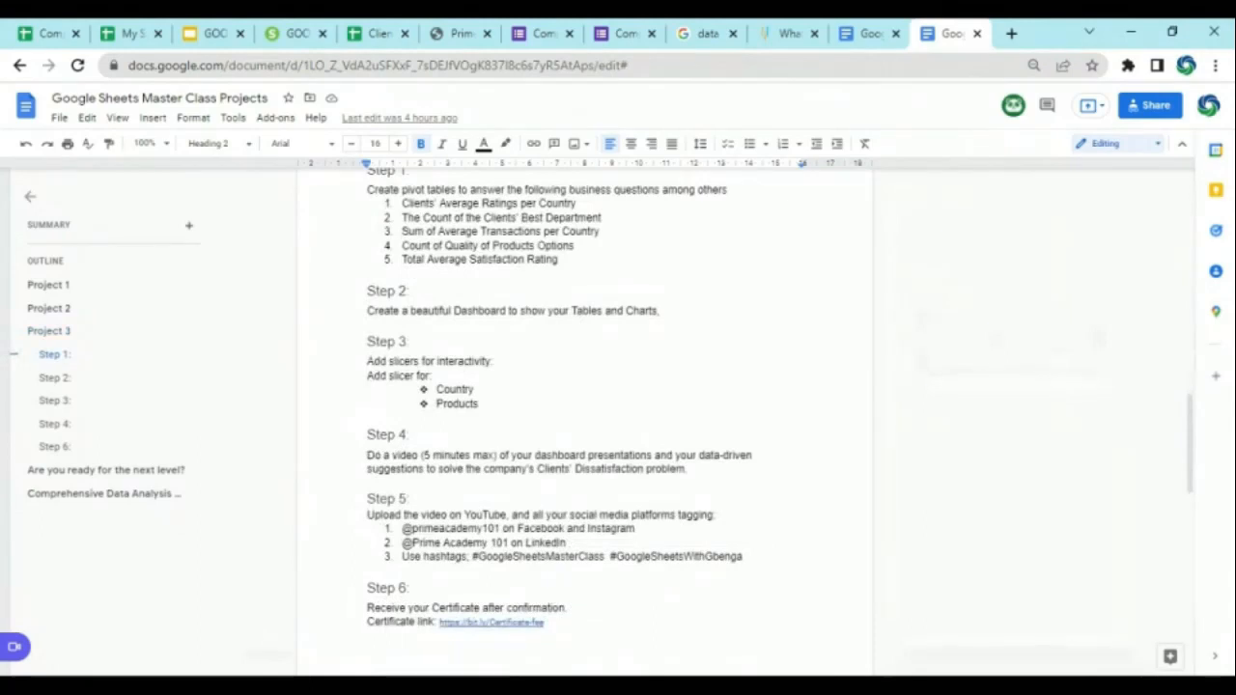
{"action": "scroll", "coordinate": [618, 415], "scroll_direction": "up", "scroll_amount": 2}
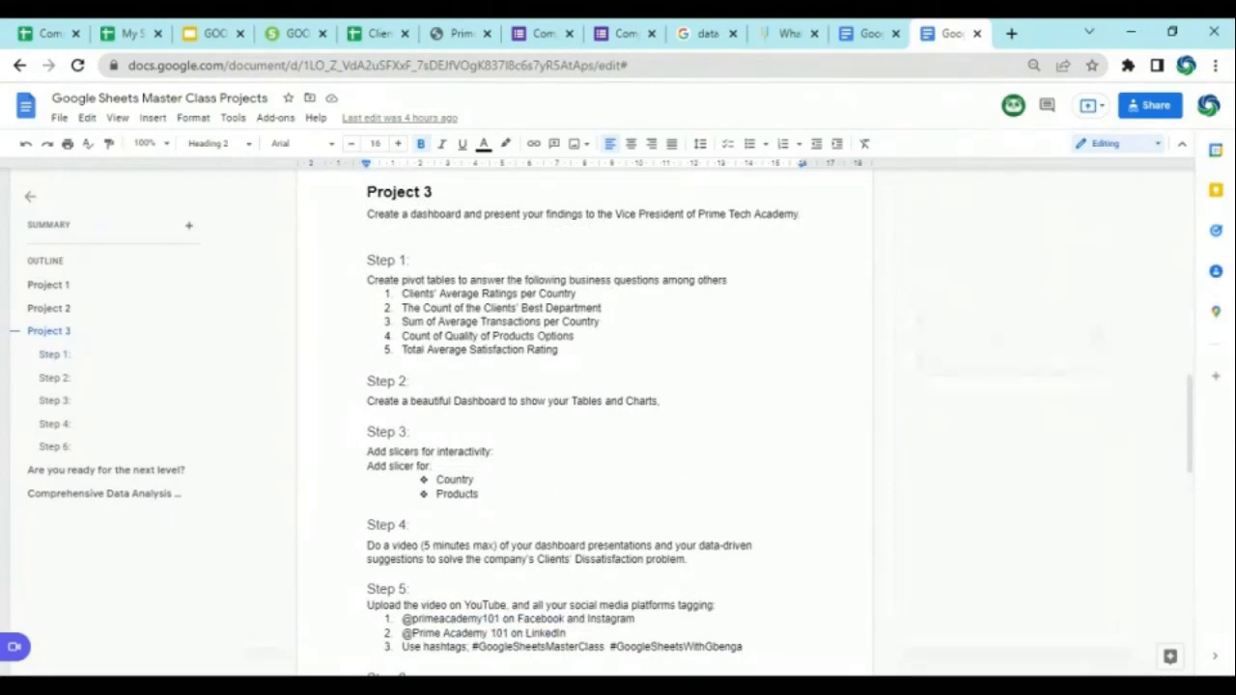
{"action": "left_click", "coordinate": [728, 280]}
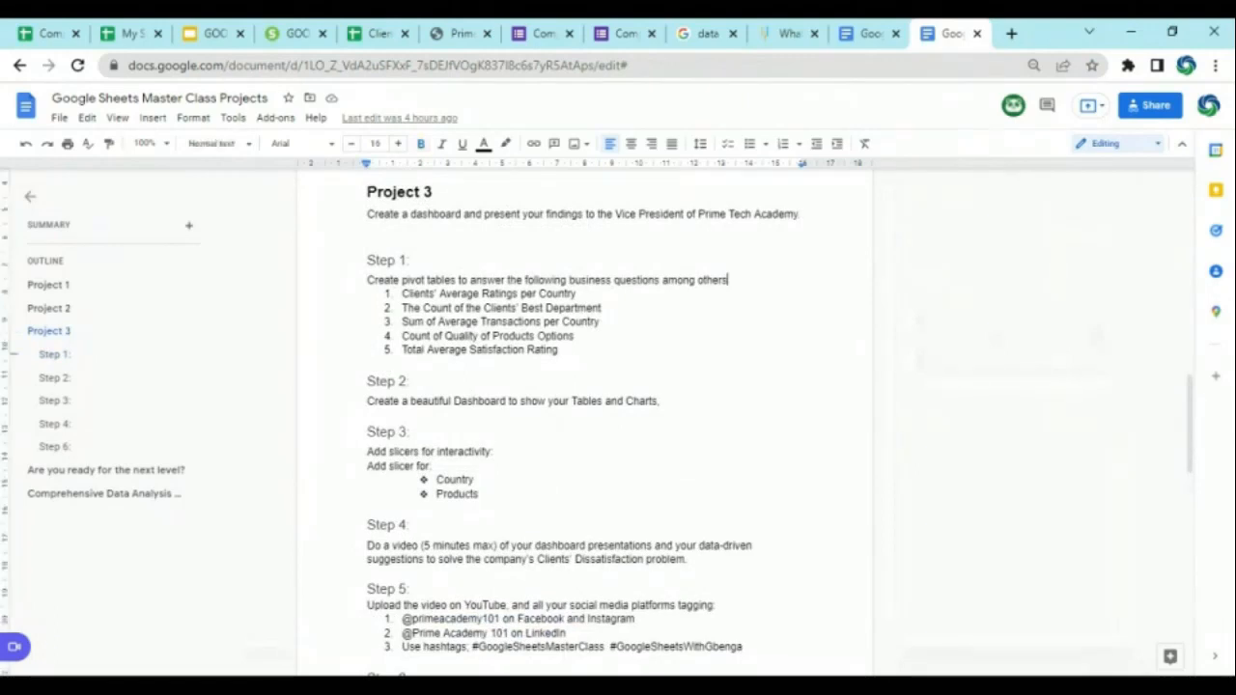
Add the line "Create Charts for all the Pivot Tables" below the five numbered business questions in Project 3's Step 1.
{"action": "left_click", "coordinate": [559, 349]}
{"action": "key", "text": "Return"}
{"action": "key", "text": "Return"}
{"action": "type", "text": "c"}
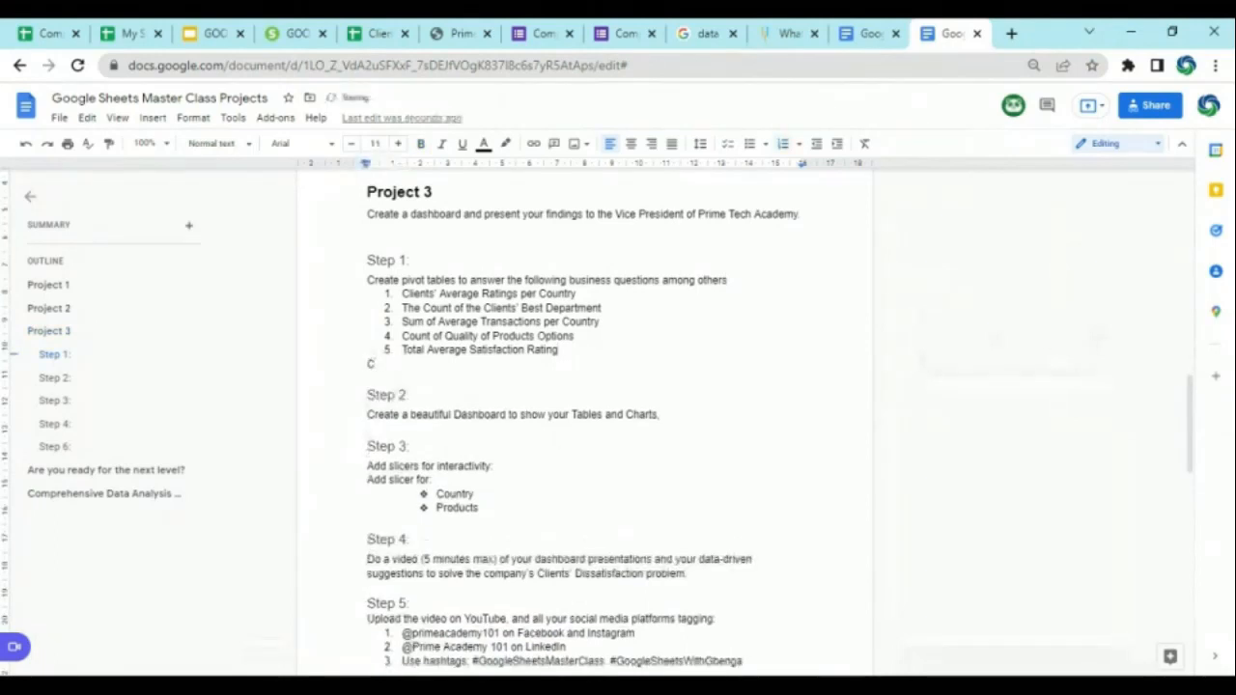
{"action": "type", "text": "reate Cha"}
{"action": "left_click", "coordinate": [560, 351]}
{"action": "type", "text": "rt"}
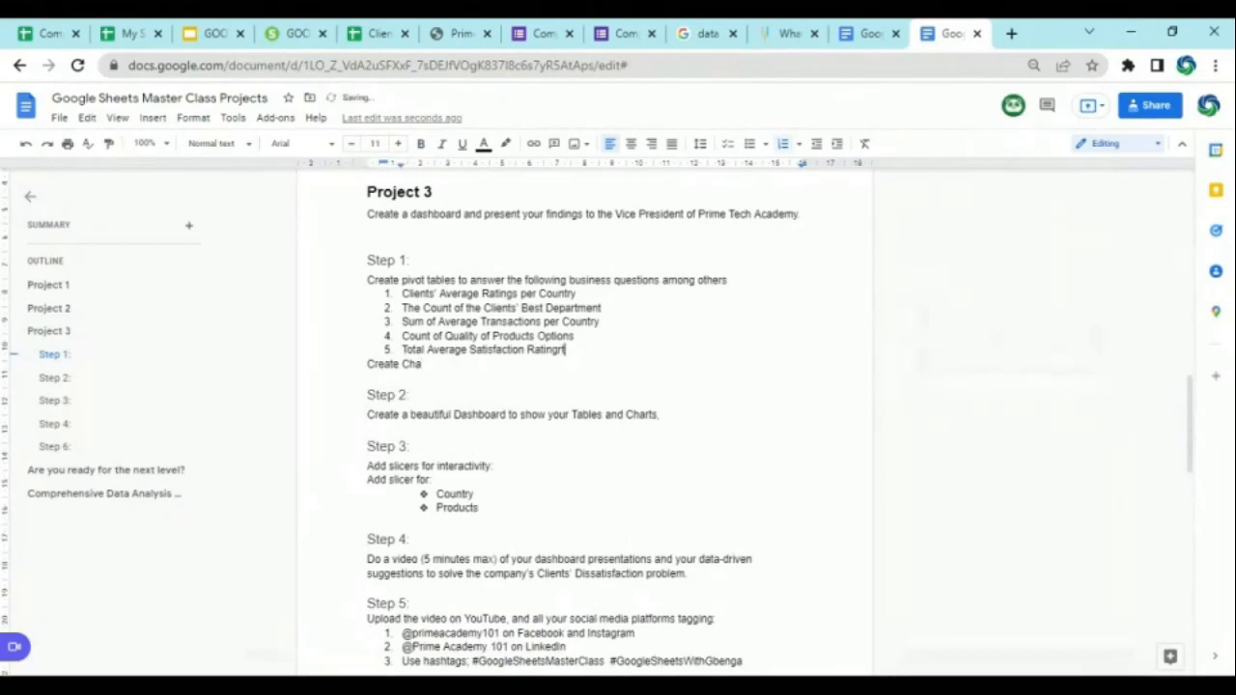
{"action": "key", "text": "BackSpace"}
{"action": "key", "text": "BackSpace"}
{"action": "left_click", "coordinate": [422, 365]}
{"action": "type", "text": "rts for all the "}
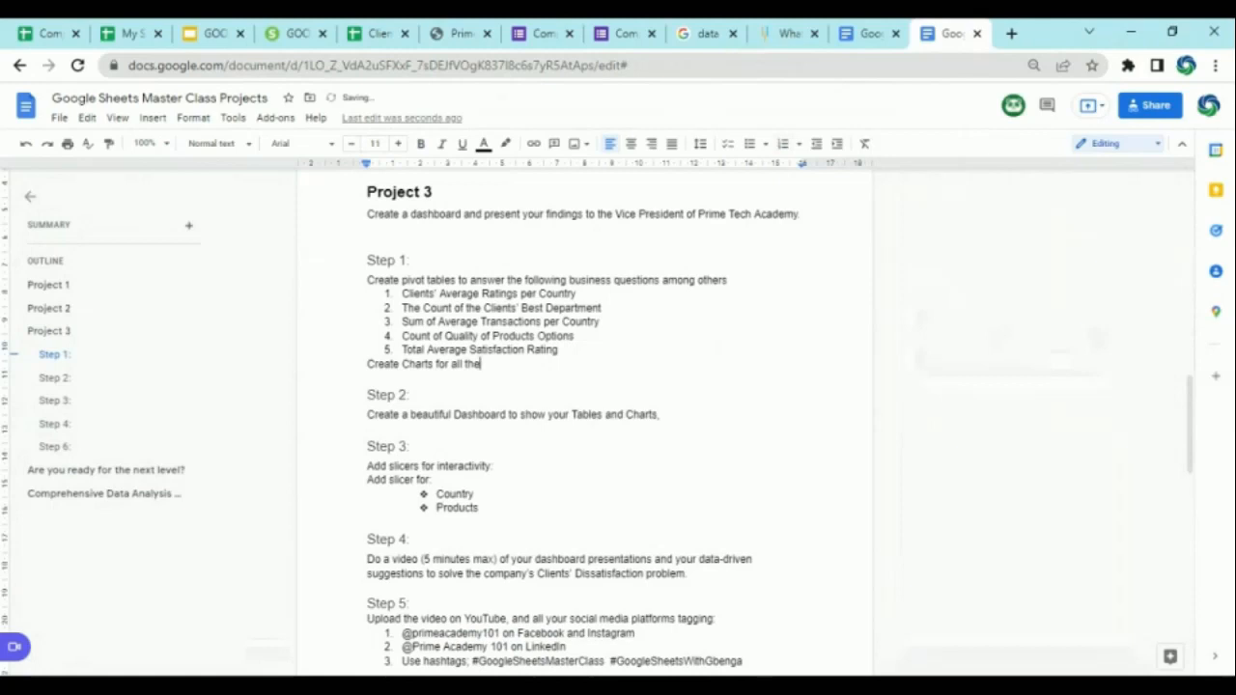
{"action": "type", "text": "Pivot"}
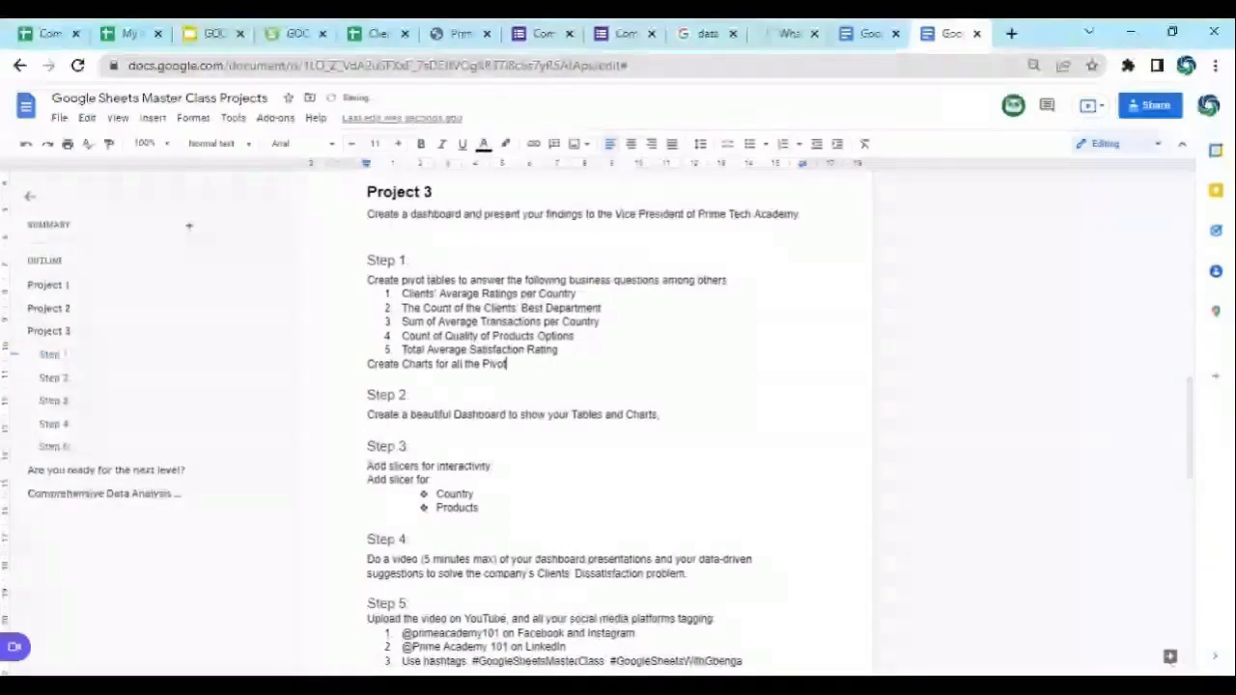
{"action": "type", "text": " Tables"}
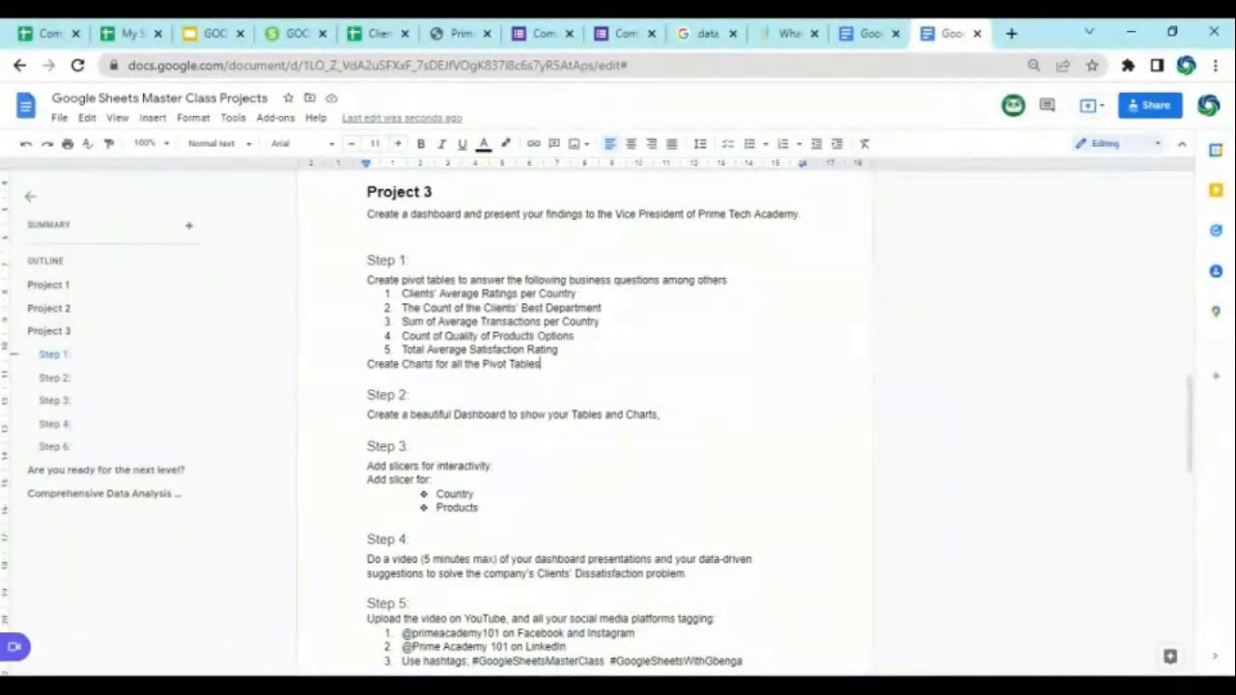
Make the new line about creating charts bold and separate it from the numbered list with a blank line.
{"action": "left_click", "coordinate": [401, 350]}
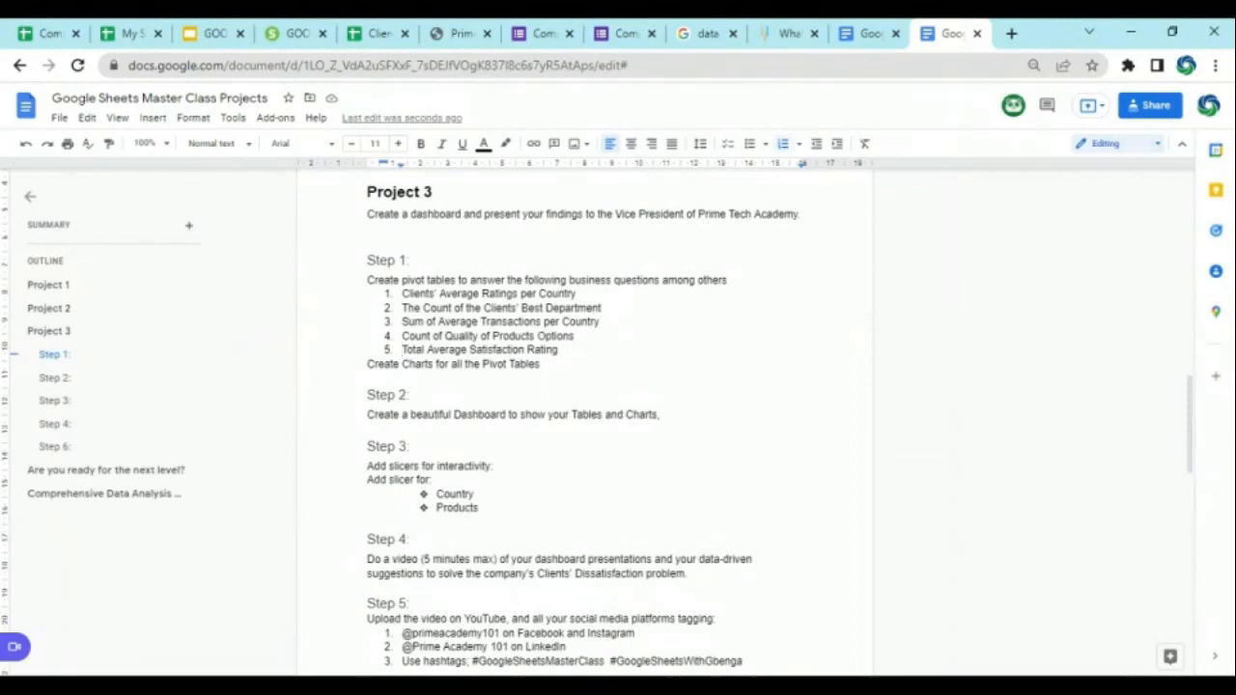
{"action": "left_click_drag", "start_coordinate": [367, 365], "coordinate": [415, 396]}
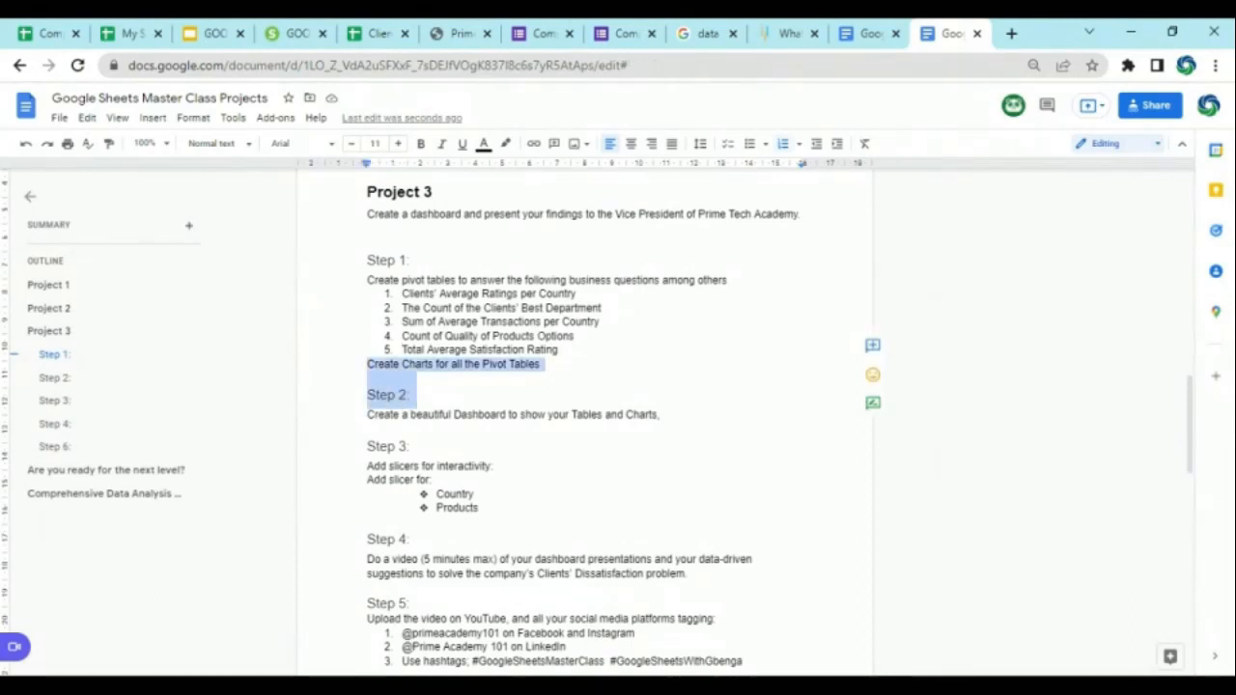
{"action": "left_click_drag", "start_coordinate": [415, 396], "coordinate": [551, 364]}
{"action": "key", "text": "ctrl+b"}
{"action": "key", "text": "Return"}
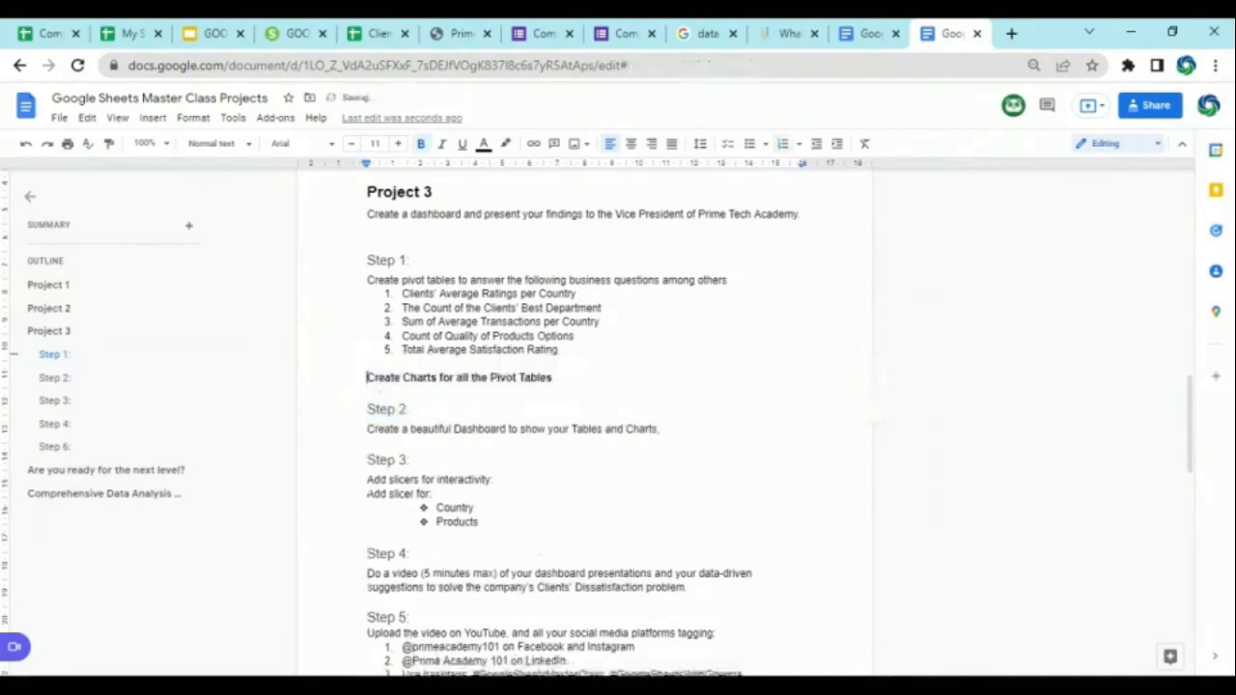
Switch to Google Sheets and examine the charts, map and scorecards on the Prime Tech Academy Clients' Dashboard.
{"action": "left_click", "coordinate": [368, 35]}
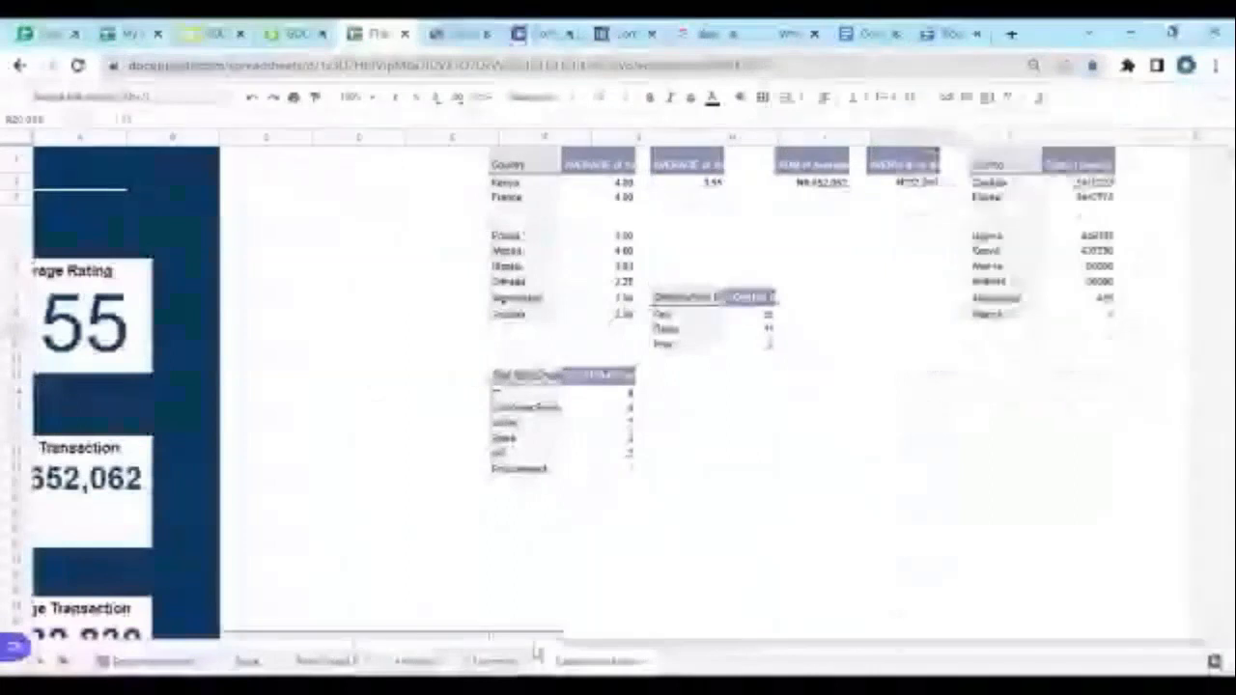
{"action": "left_click_drag", "start_coordinate": [592, 648], "coordinate": [133, 601]}
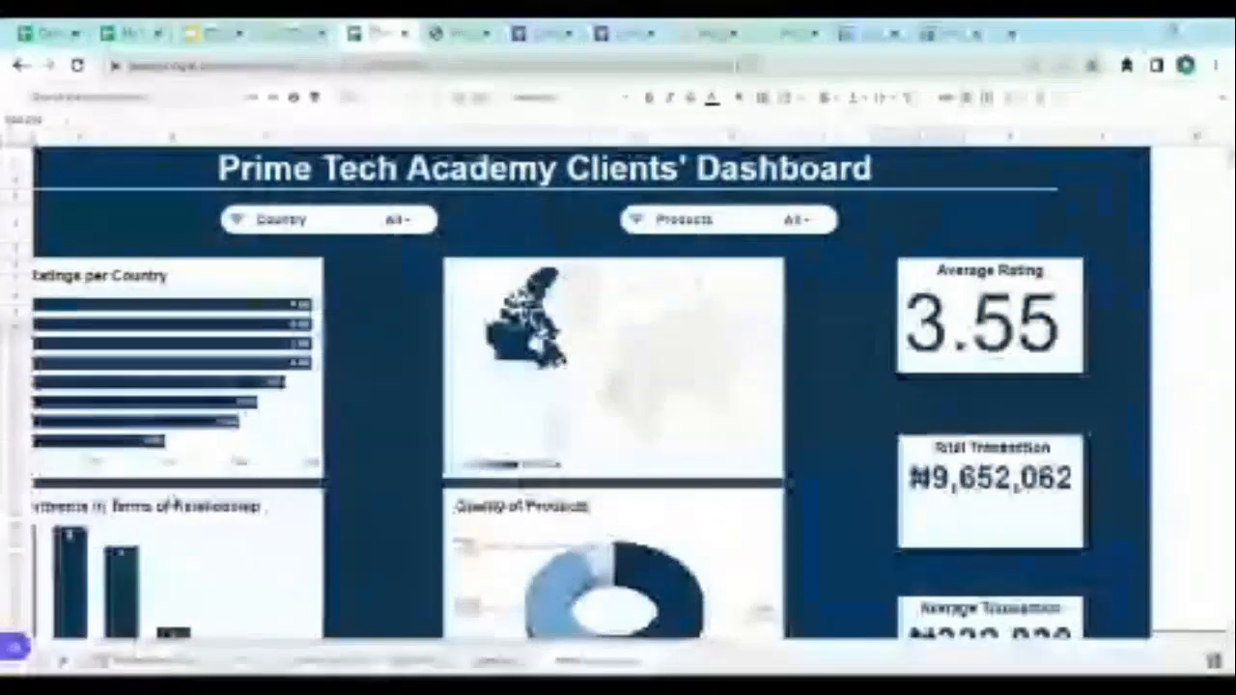
{"action": "left_click_drag", "start_coordinate": [404, 641], "coordinate": [369, 642]}
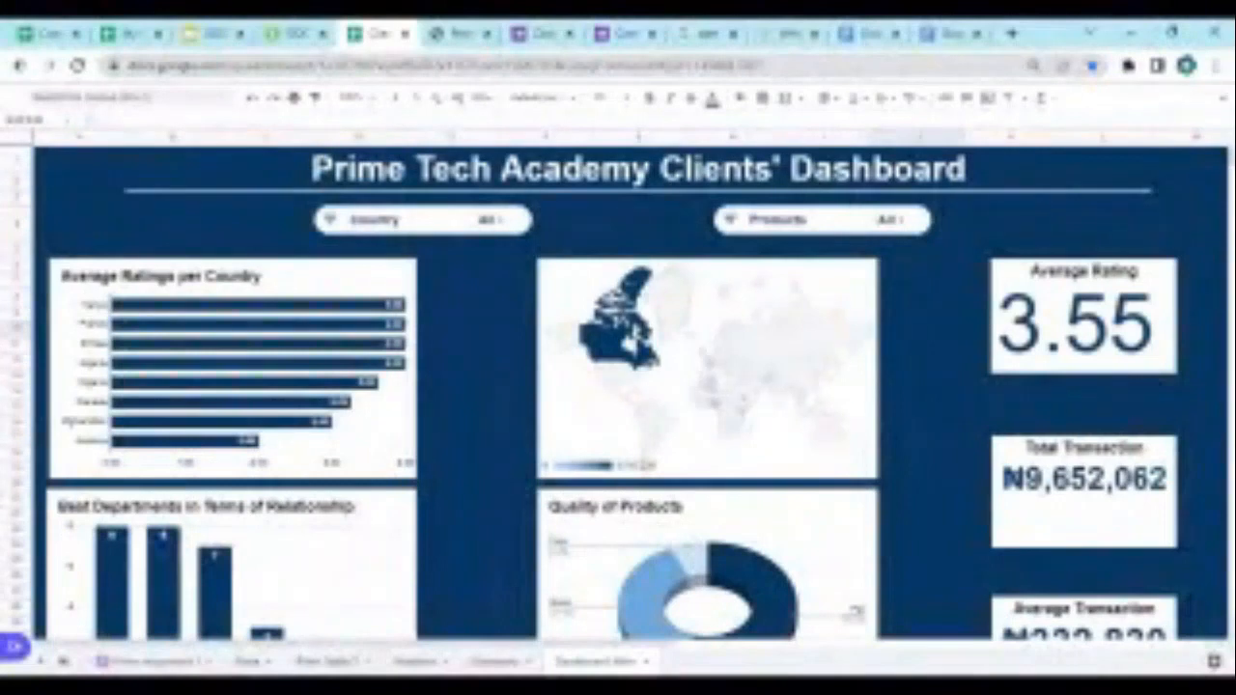
{"action": "scroll", "coordinate": [618, 386], "scroll_direction": "down", "scroll_amount": 2}
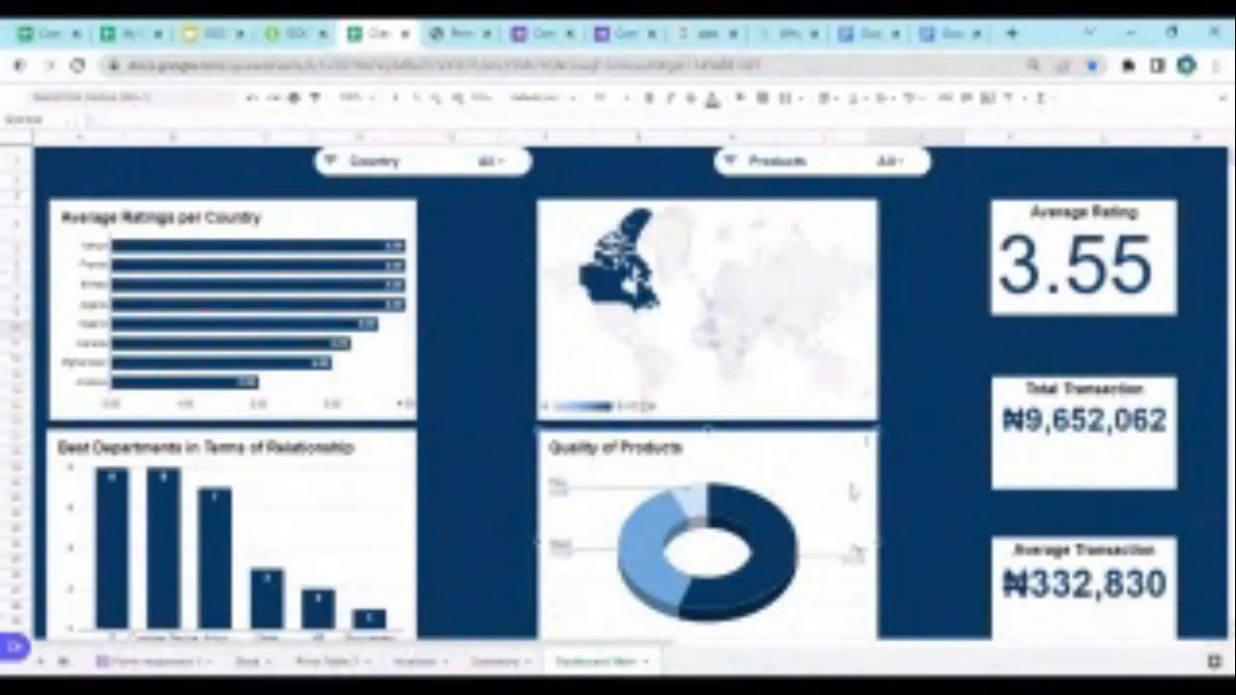
{"action": "scroll", "coordinate": [899, 451], "scroll_direction": "up", "scroll_amount": 2}
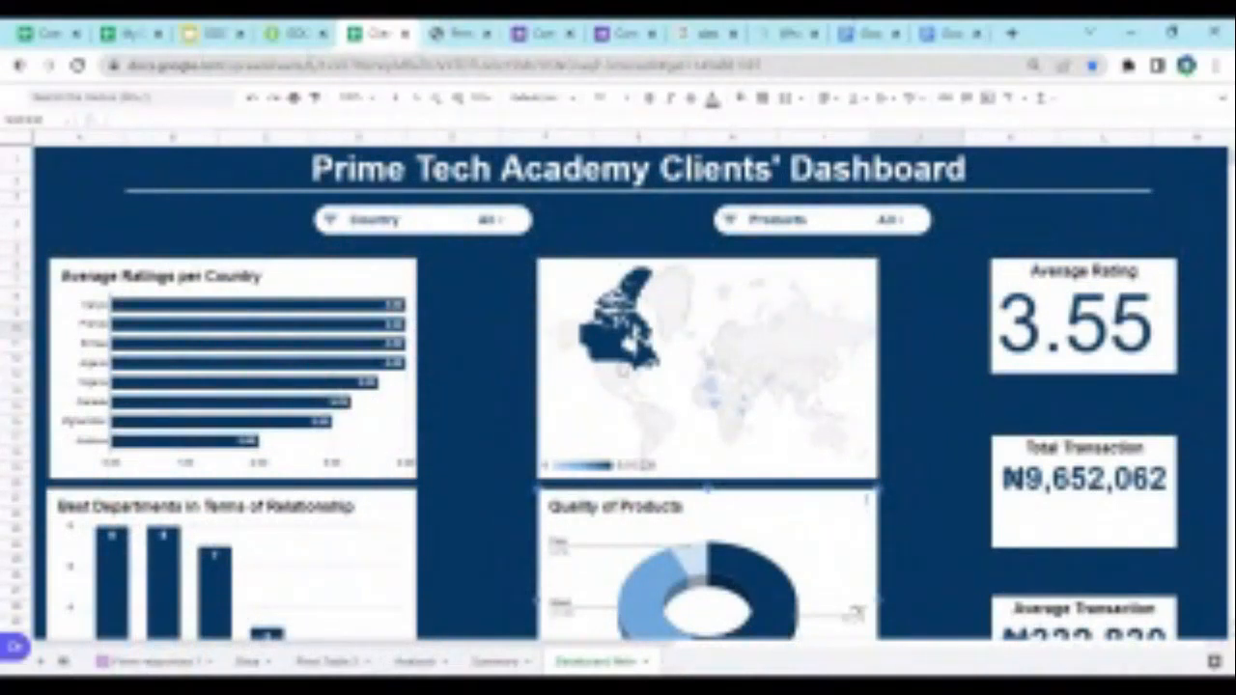
Check the dashboard and slicer instructions of Project 3 in Google Docs, then view the dashboard in Google Sheets again.
{"action": "left_click", "coordinate": [937, 36]}
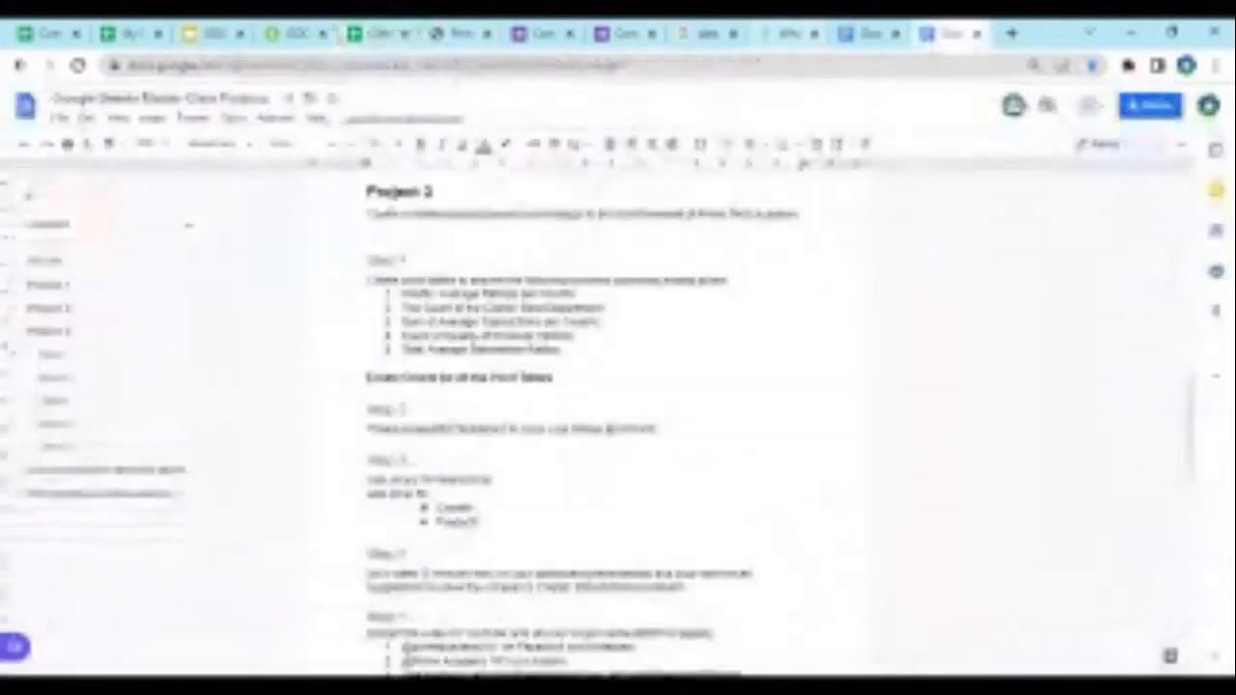
{"action": "scroll", "coordinate": [618, 415], "scroll_direction": "down", "scroll_amount": 2}
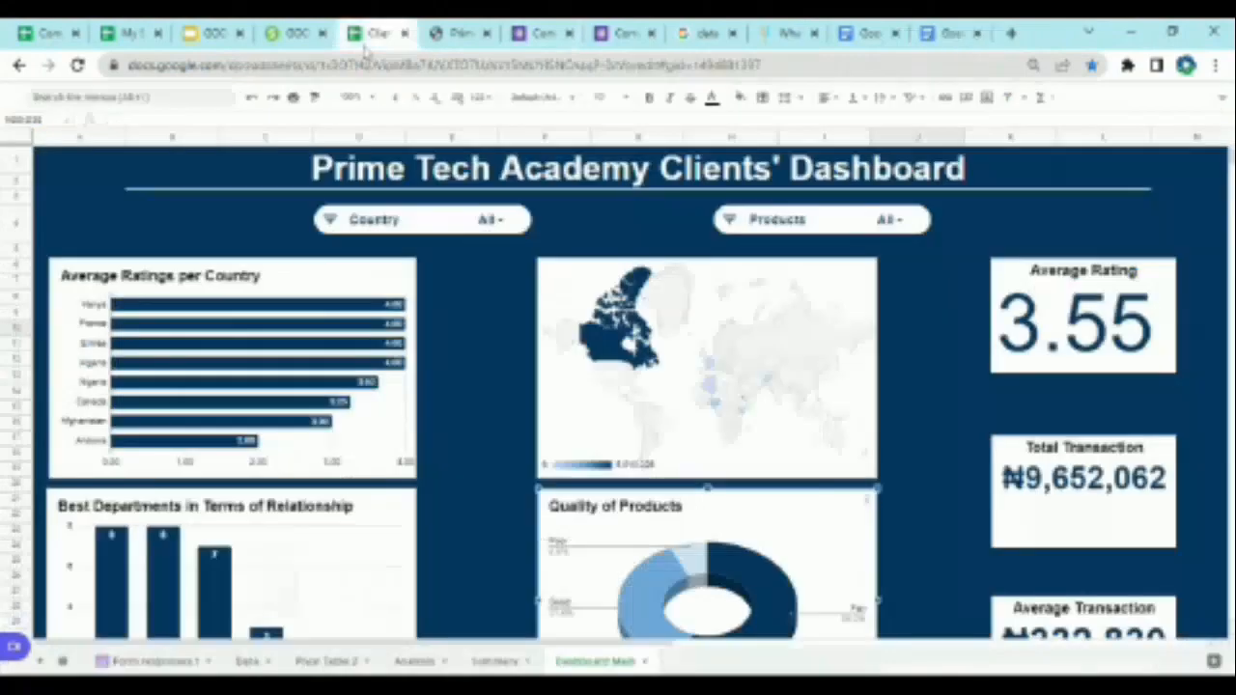
{"action": "left_click", "coordinate": [376, 33]}
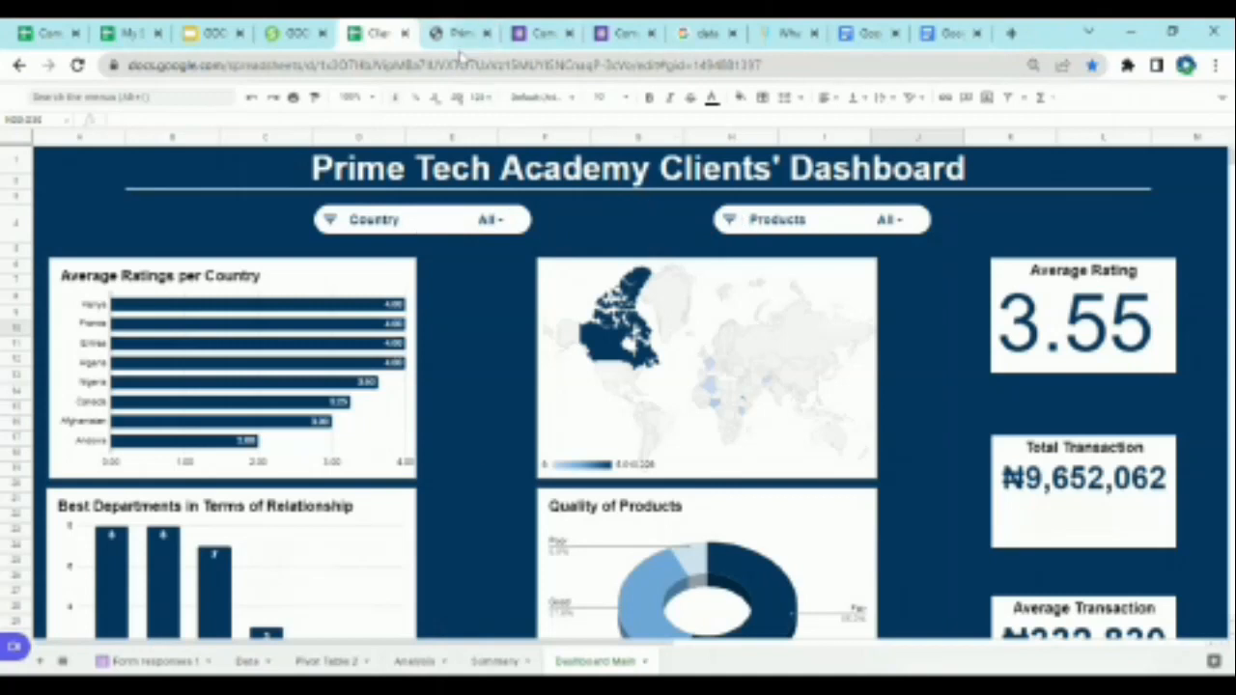
Return to the Google Docs project instructions and review Steps 4 to 6, highlighting the second hashtag in Step 5.
{"action": "left_click", "coordinate": [950, 33]}
{"action": "scroll", "coordinate": [558, 452], "scroll_direction": "down", "scroll_amount": 1}
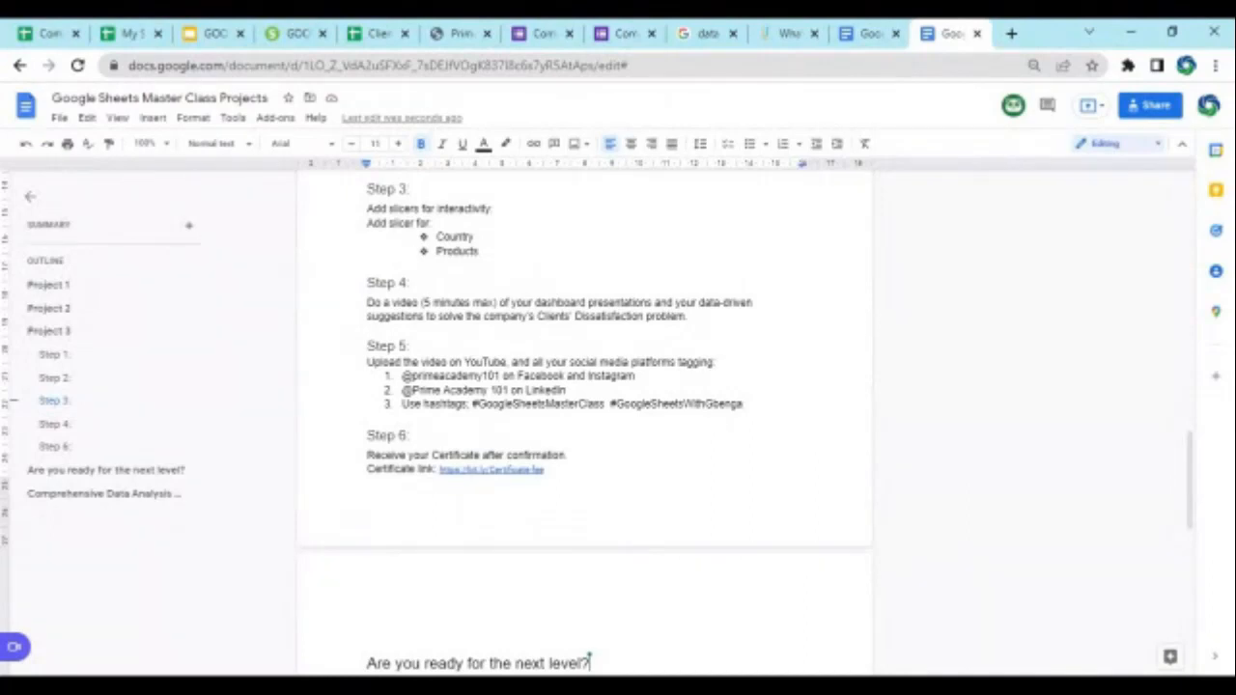
{"action": "left_click_drag", "start_coordinate": [472, 404], "coordinate": [744, 404]}
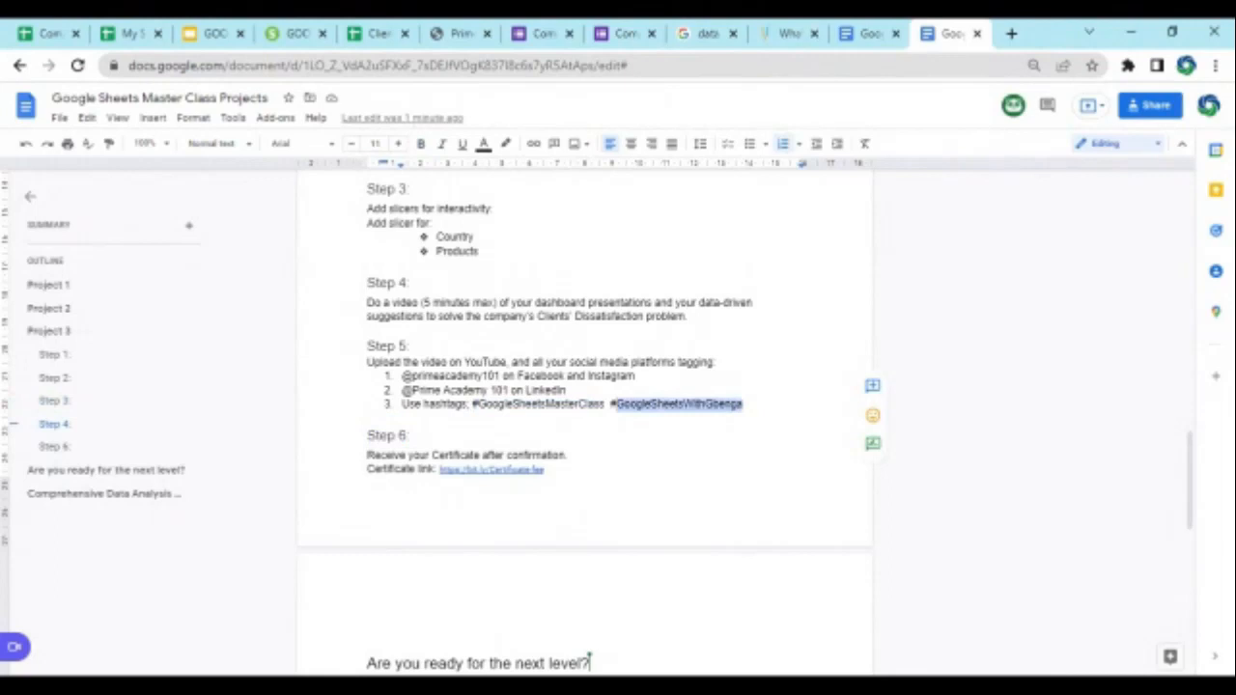
{"action": "left_click", "coordinate": [411, 436]}
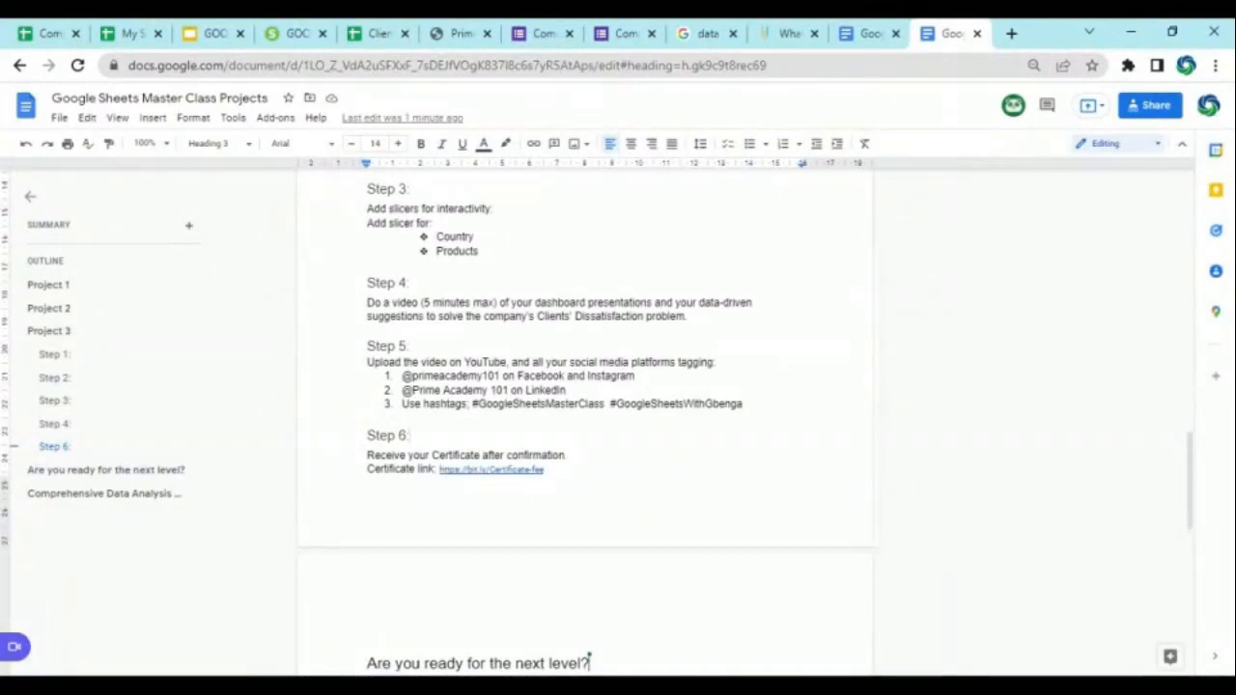
Examine the certificate link in Step 6 and the Comprehensive Data Analysis With Google Sheets sign-up section on the following page.
{"action": "scroll", "coordinate": [584, 386], "scroll_direction": "down", "scroll_amount": 2}
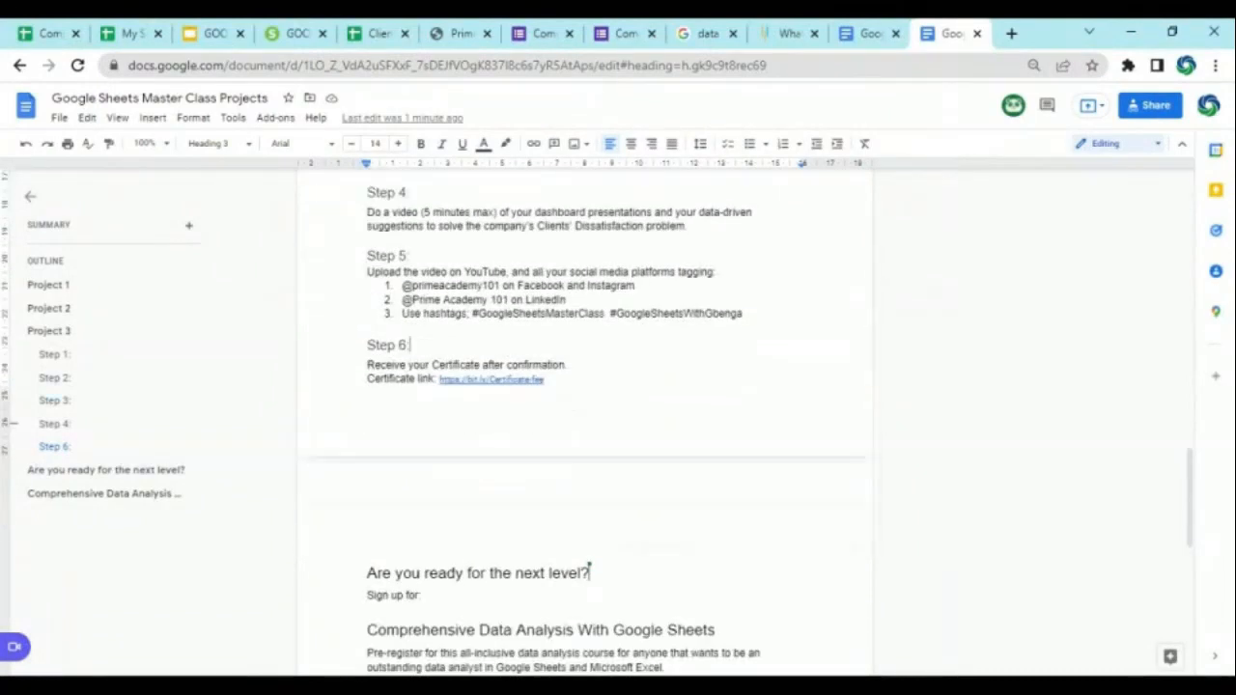
{"action": "scroll", "coordinate": [585, 386], "scroll_direction": "down", "scroll_amount": 2}
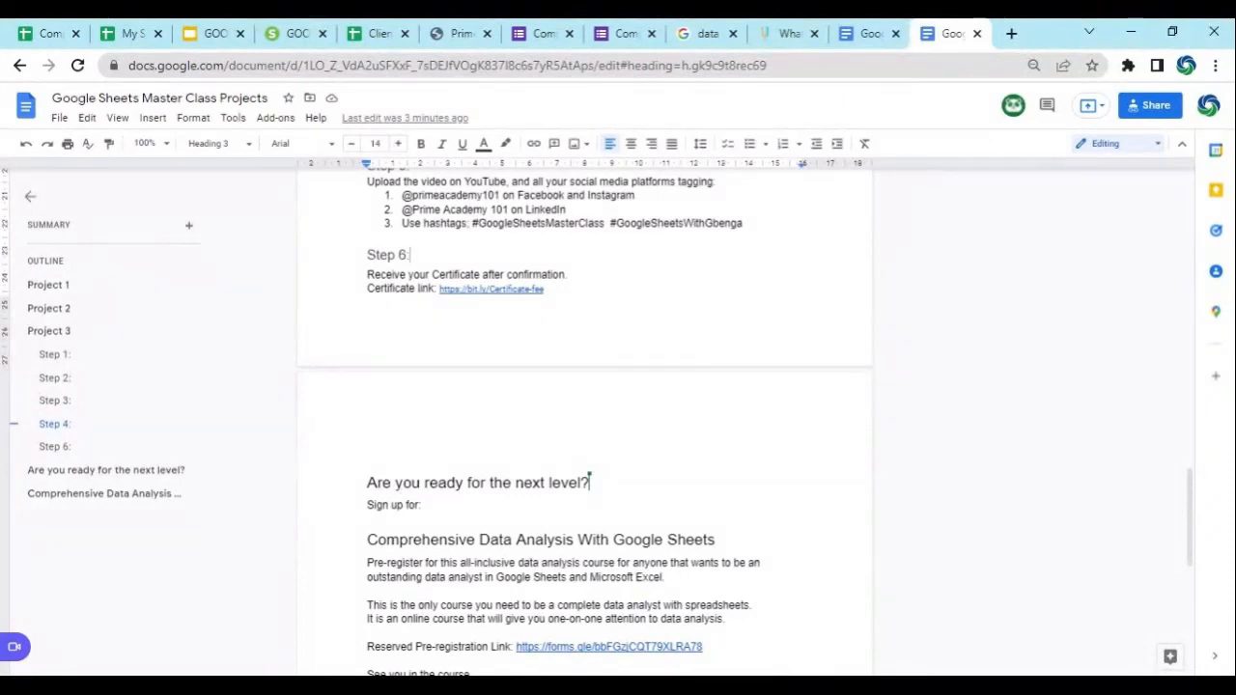
{"action": "left_click", "coordinate": [406, 288]}
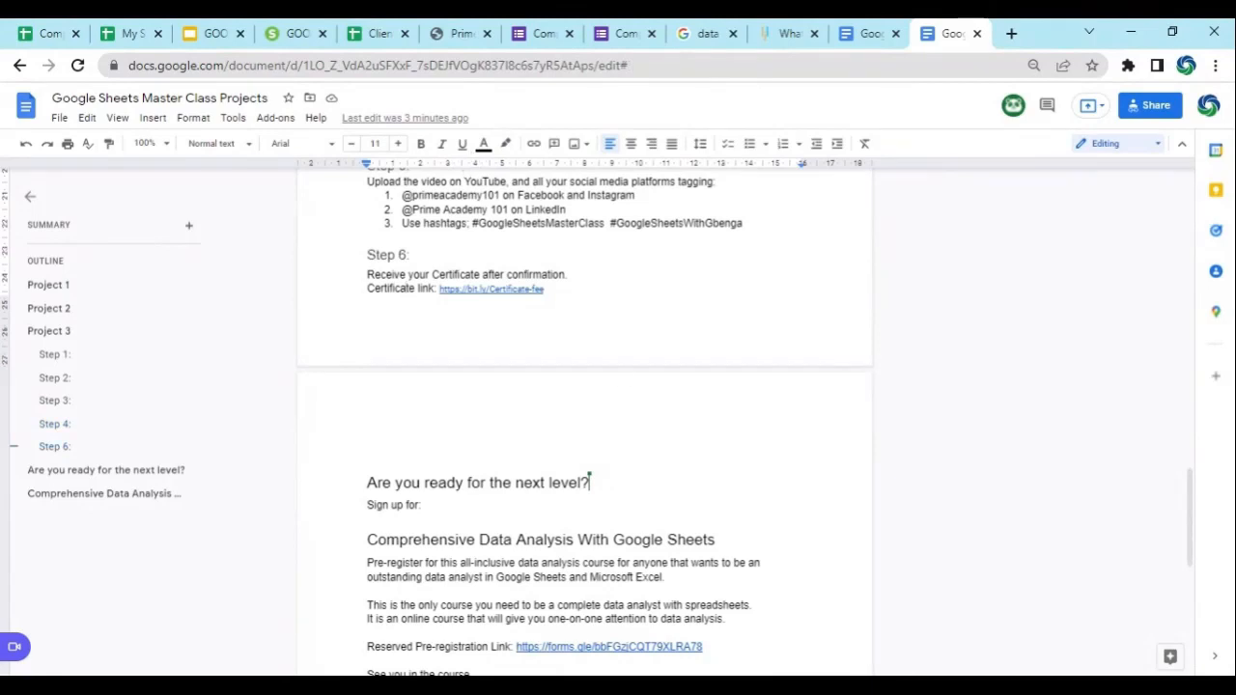
{"action": "scroll", "coordinate": [618, 415], "scroll_direction": "down", "scroll_amount": 3}
{"action": "scroll", "coordinate": [618, 415], "scroll_direction": "up", "scroll_amount": 2}
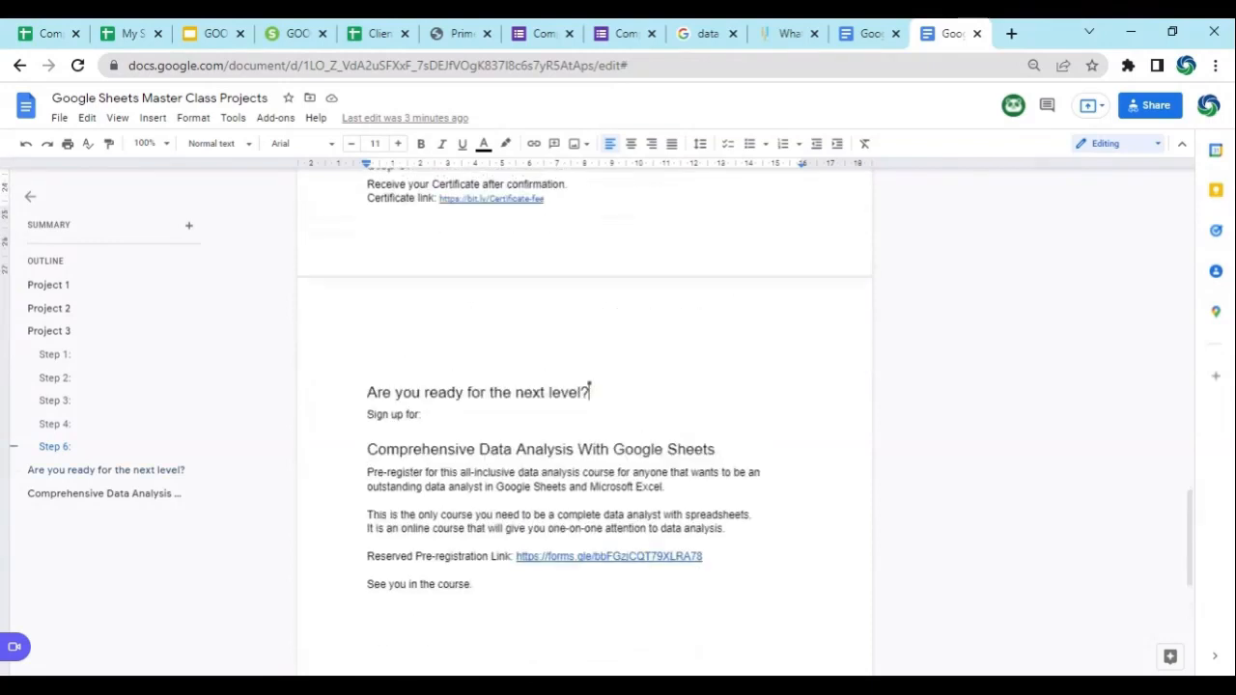
{"action": "left_click", "coordinate": [526, 450]}
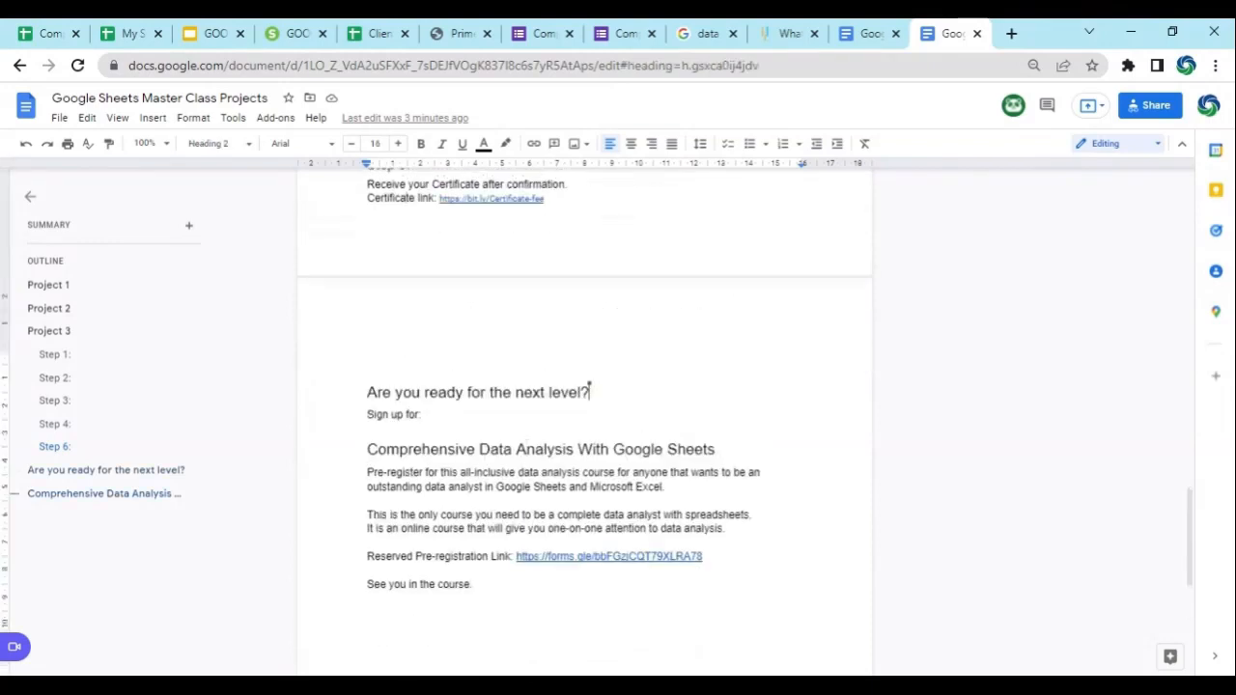
{"action": "scroll", "coordinate": [527, 450], "scroll_direction": "down", "scroll_amount": 1}
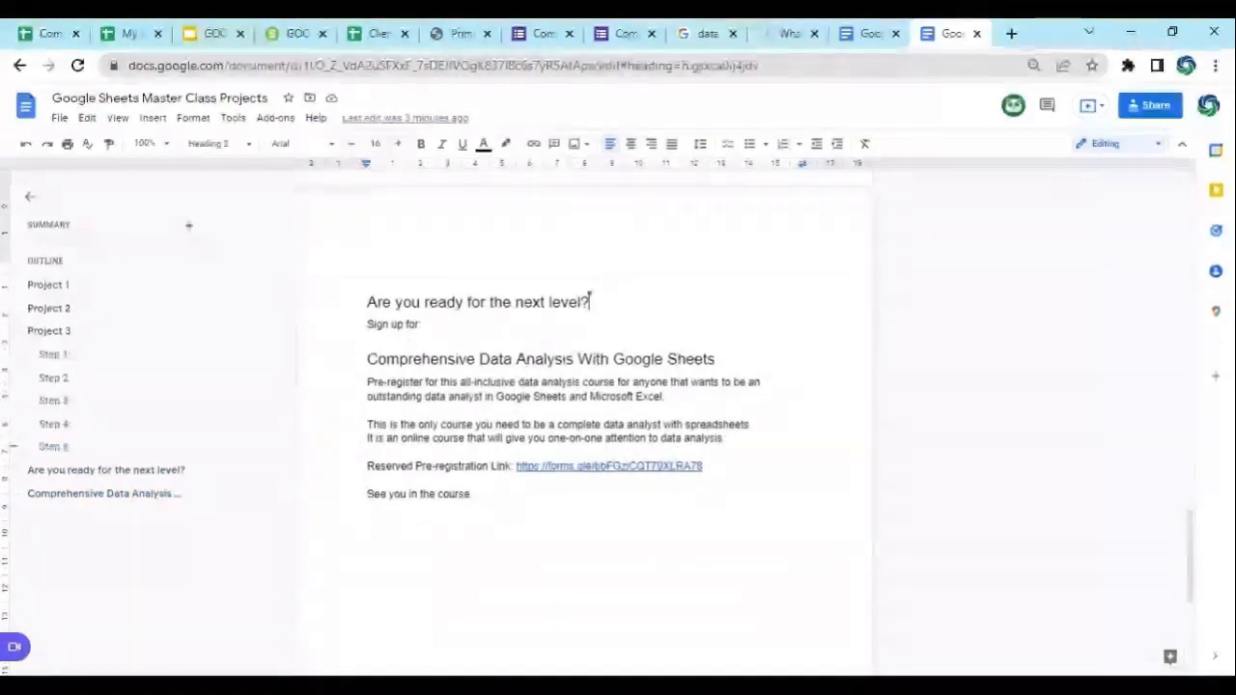
{"action": "key", "text": "Down"}
{"action": "key", "text": "Down"}
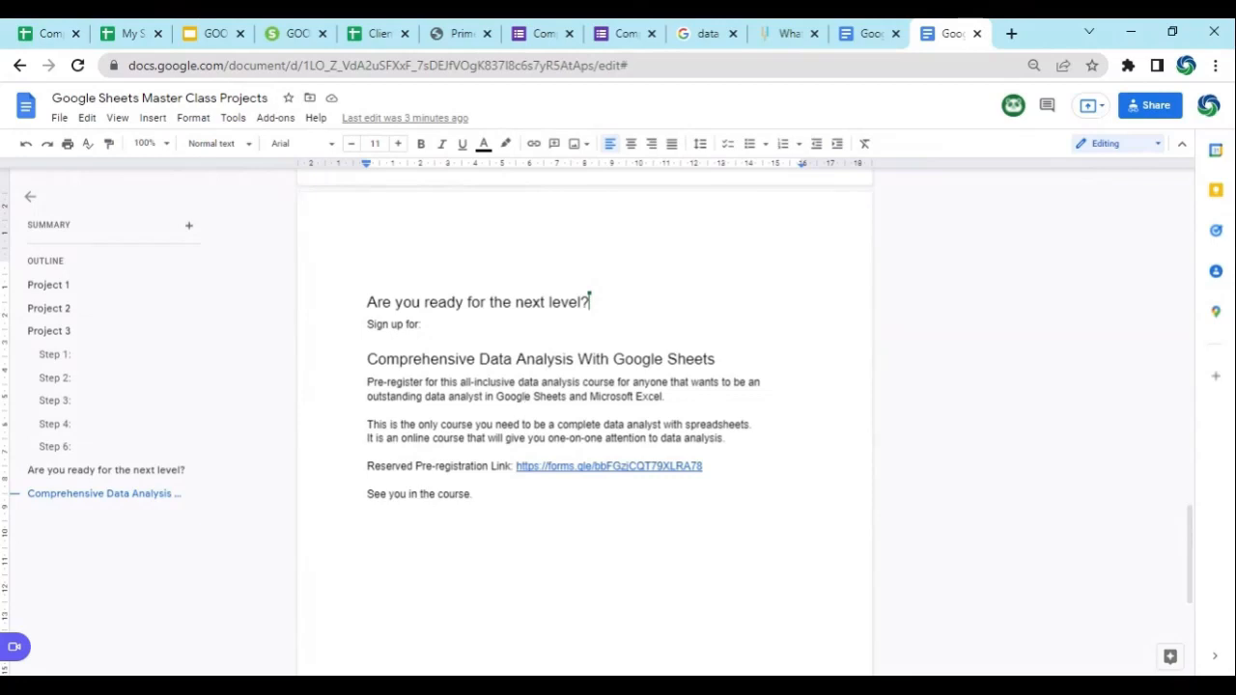
Add the line "Video Editor for Screencasting" below the Step 4 text of Project 3, separated by a blank line.
{"action": "scroll", "coordinate": [584, 425], "scroll_direction": "up", "scroll_amount": 1}
{"action": "scroll", "coordinate": [526, 477], "scroll_direction": "up", "scroll_amount": 8}
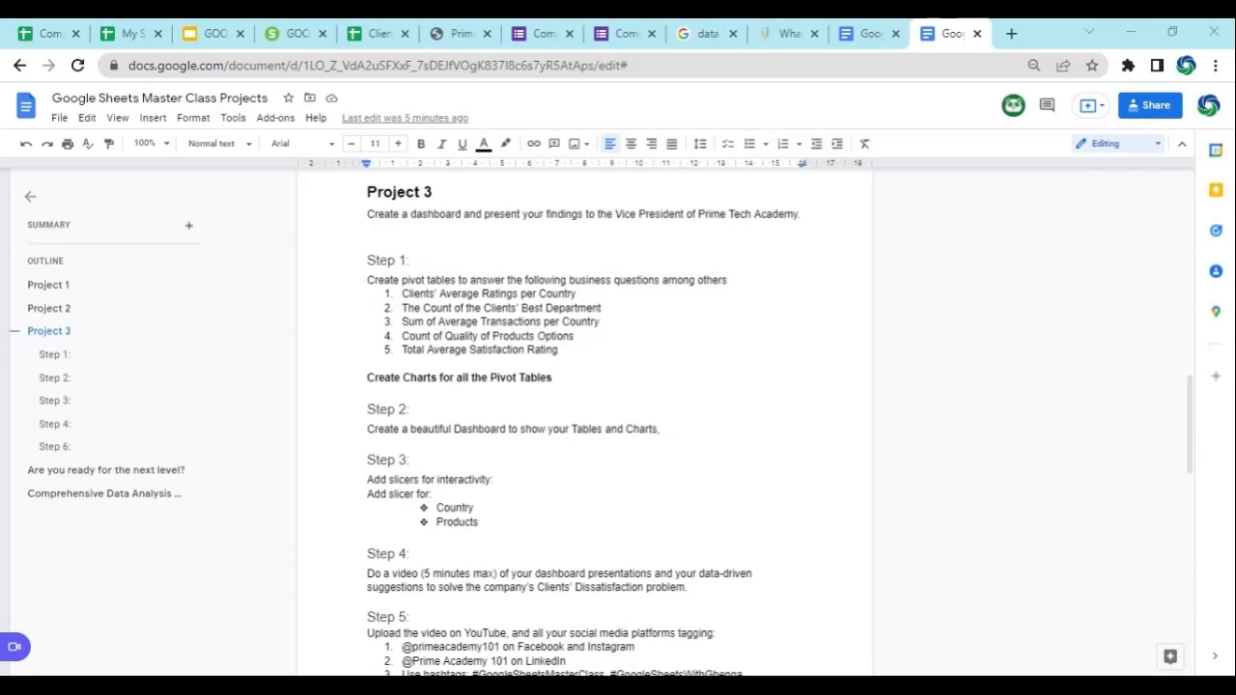
{"action": "scroll", "coordinate": [590, 389], "scroll_direction": "down", "scroll_amount": 6}
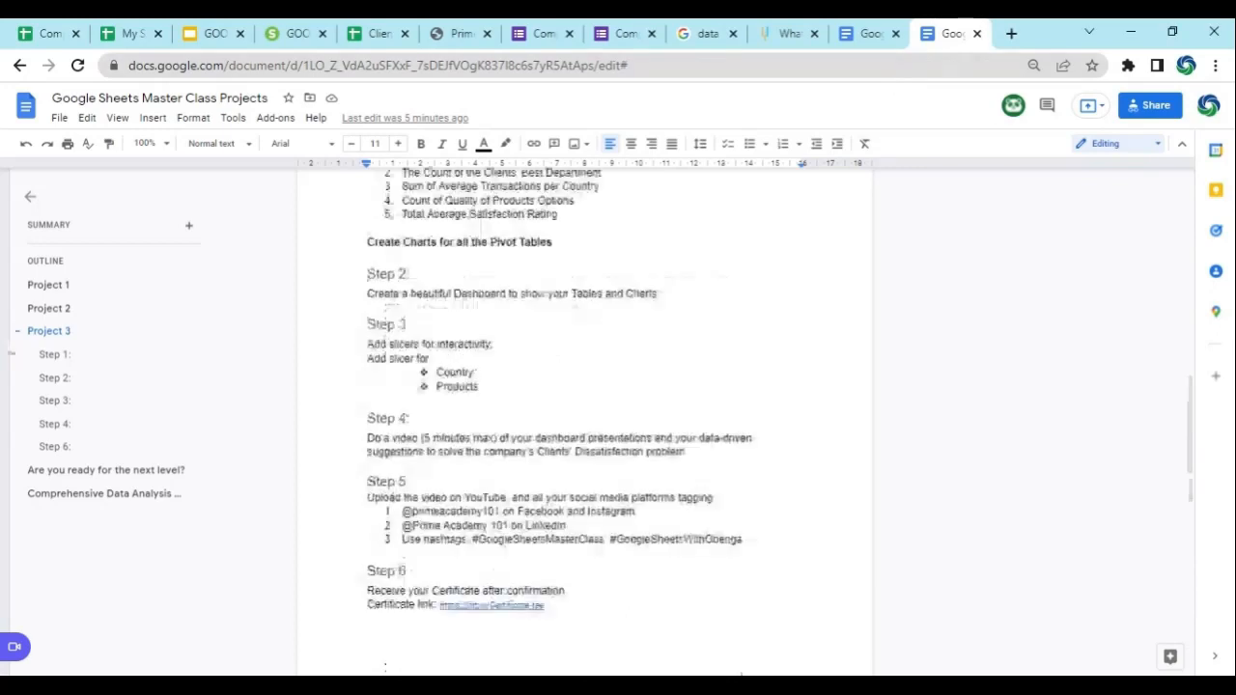
{"action": "scroll", "coordinate": [590, 389], "scroll_direction": "up", "scroll_amount": 4}
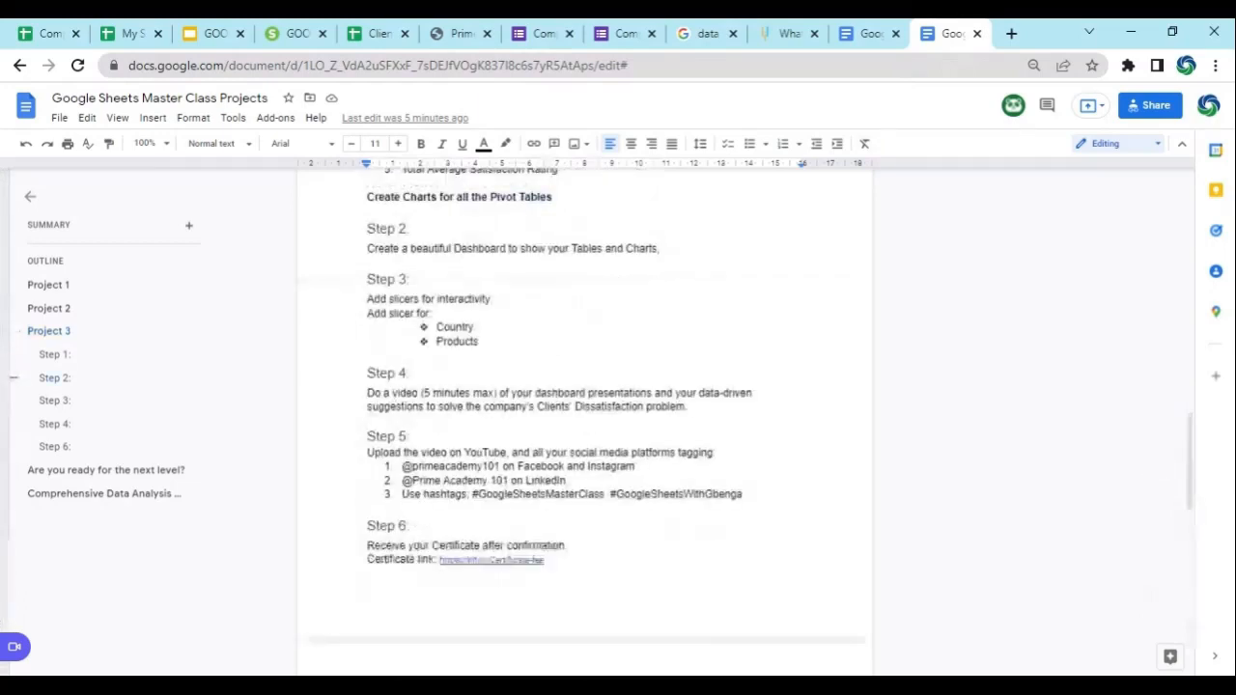
{"action": "left_click", "coordinate": [690, 407]}
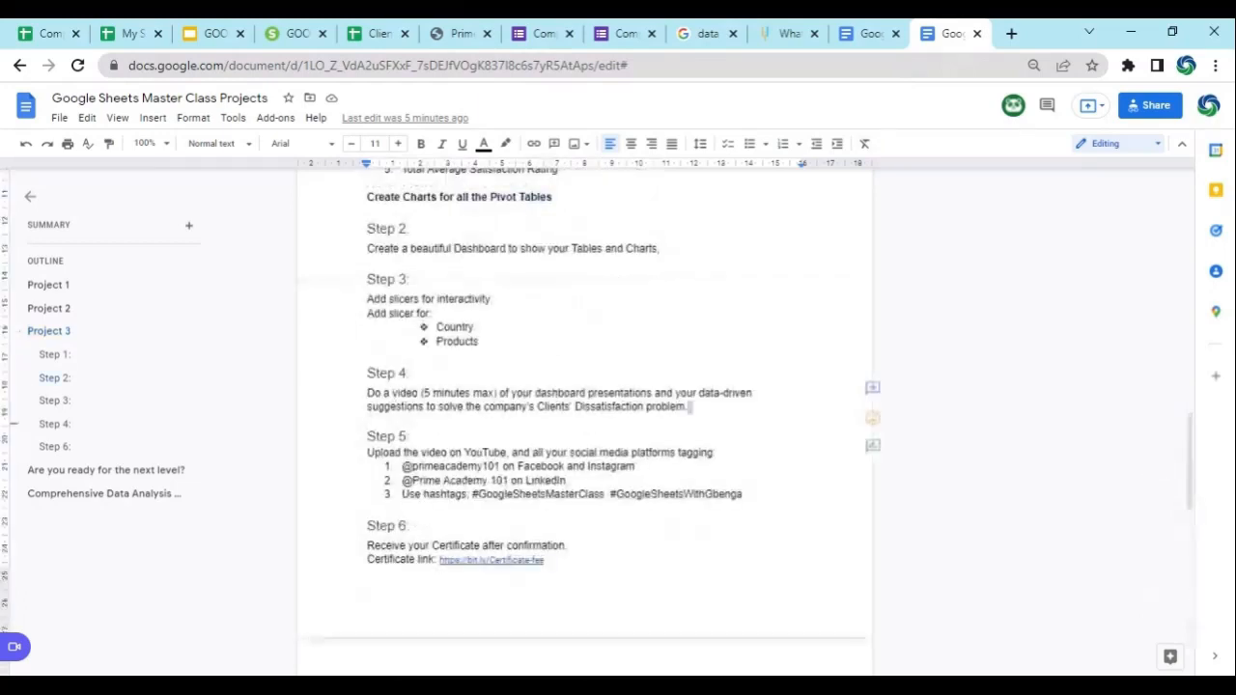
{"action": "key", "text": "Return"}
{"action": "key", "text": "Return"}
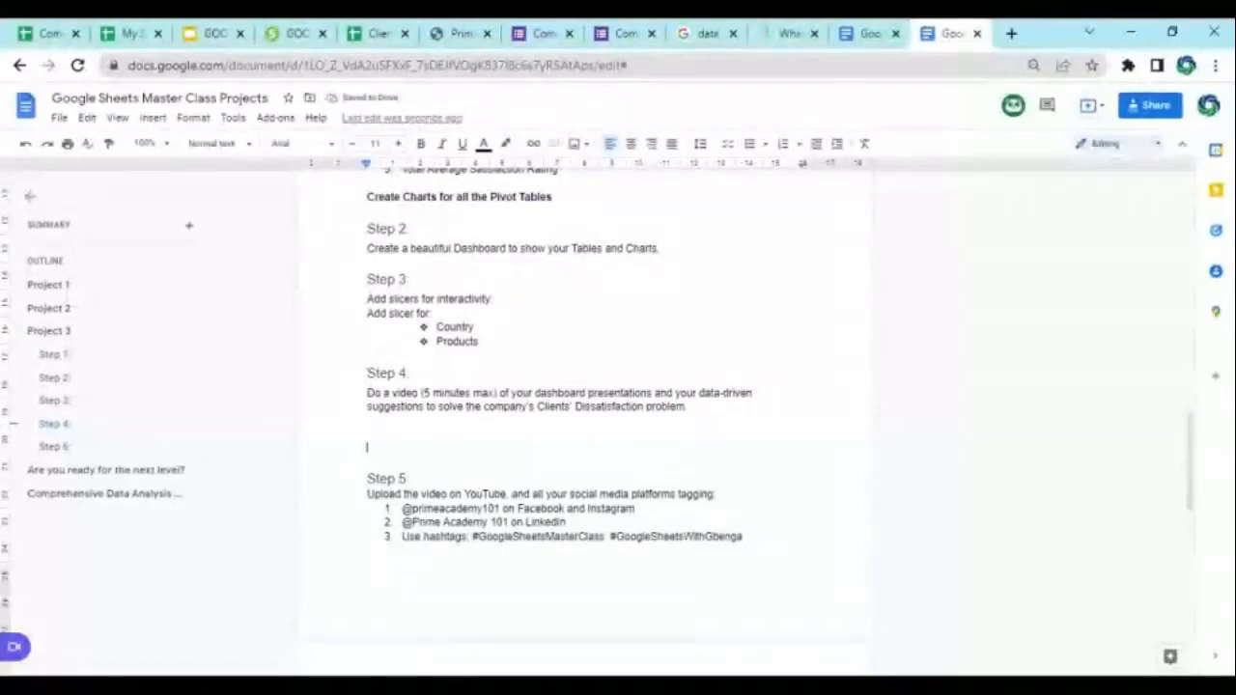
{"action": "type", "text": "Video Edit"}
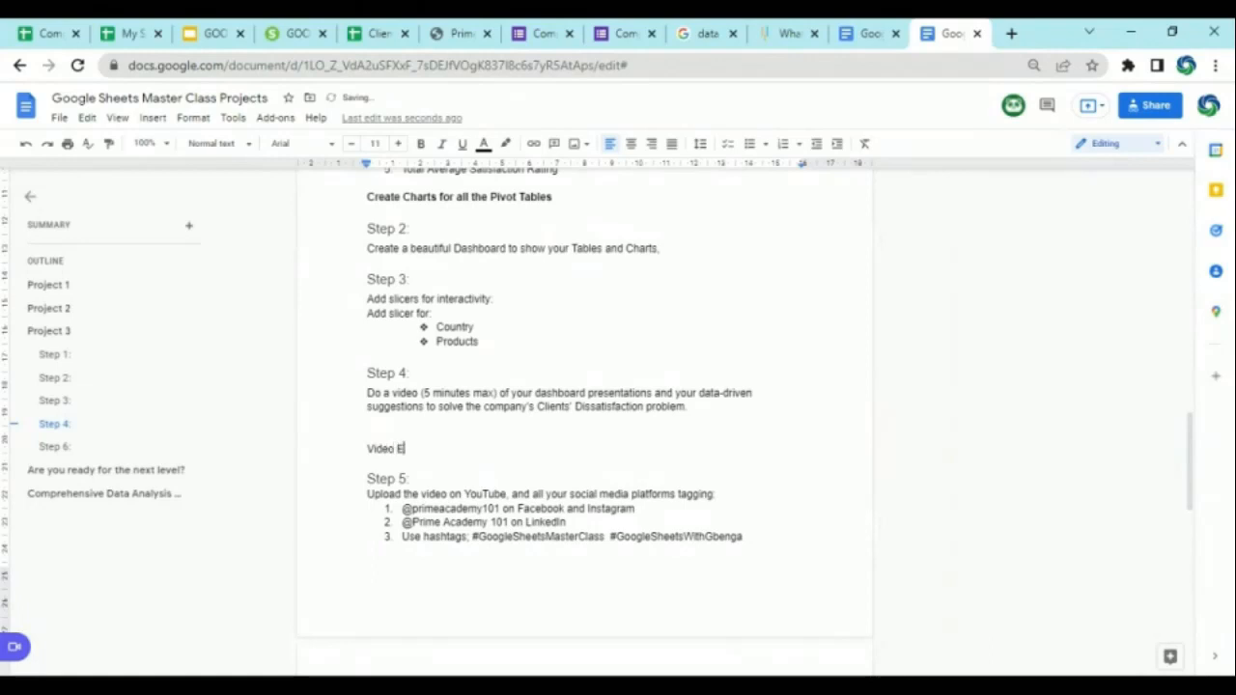
{"action": "type", "text": "or for "}
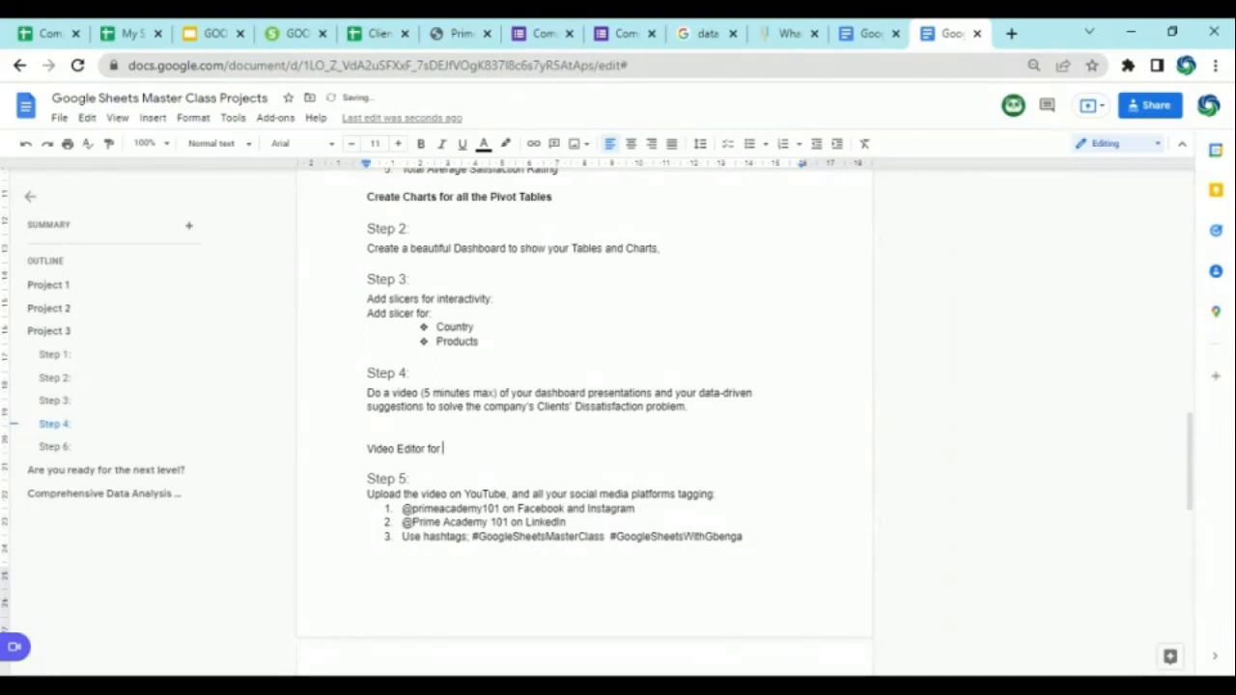
{"action": "type", "text": "Screen"}
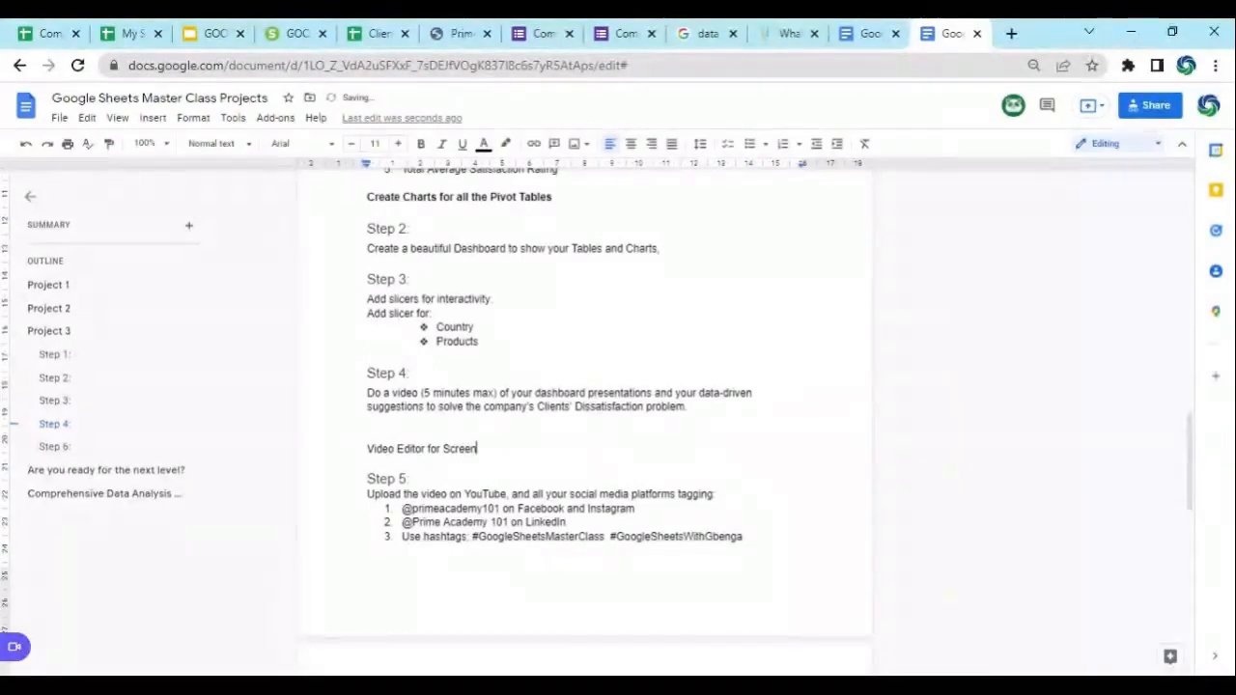
{"action": "type", "text": "casting"}
{"action": "key", "text": "Return"}
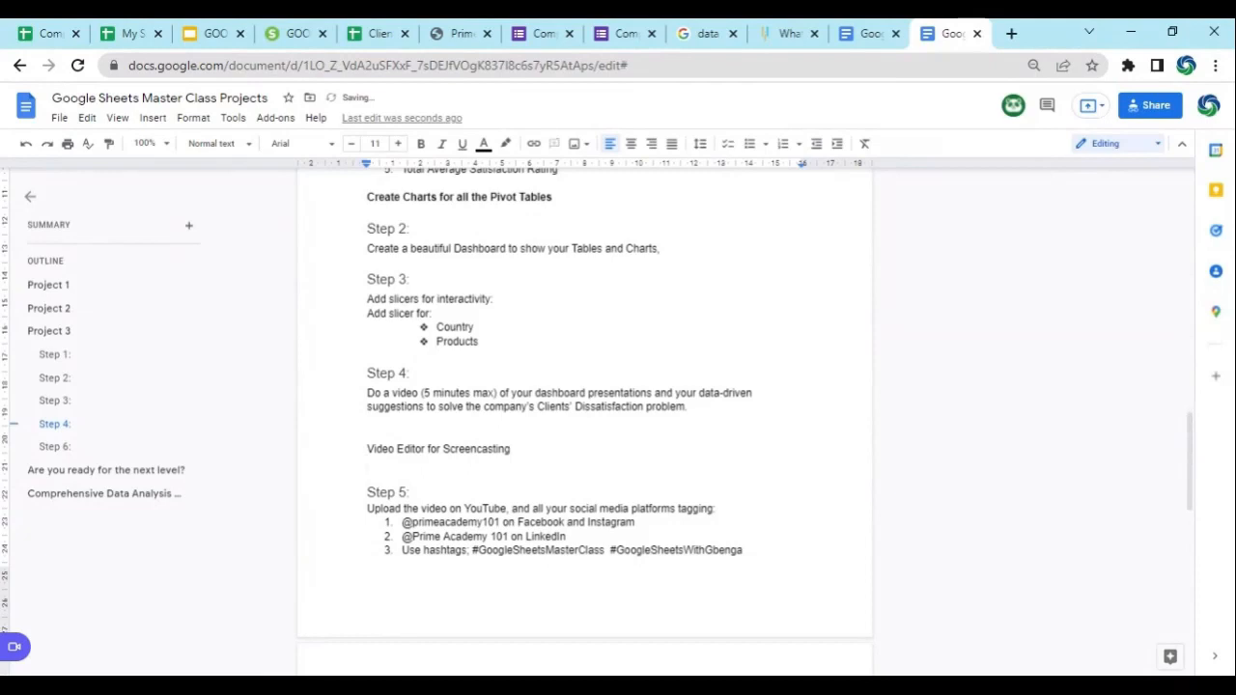
Create a numbered list under the screencasting line with the entries ScreenCastOmatic, Loom and Screencastify.
{"action": "type", "text": "1. "}
{"action": "type", "text": "Scree"}
{"action": "type", "text": "n"}
{"action": "type", "text": "C"}
{"action": "type", "text": "a"}
{"action": "type", "text": "st"}
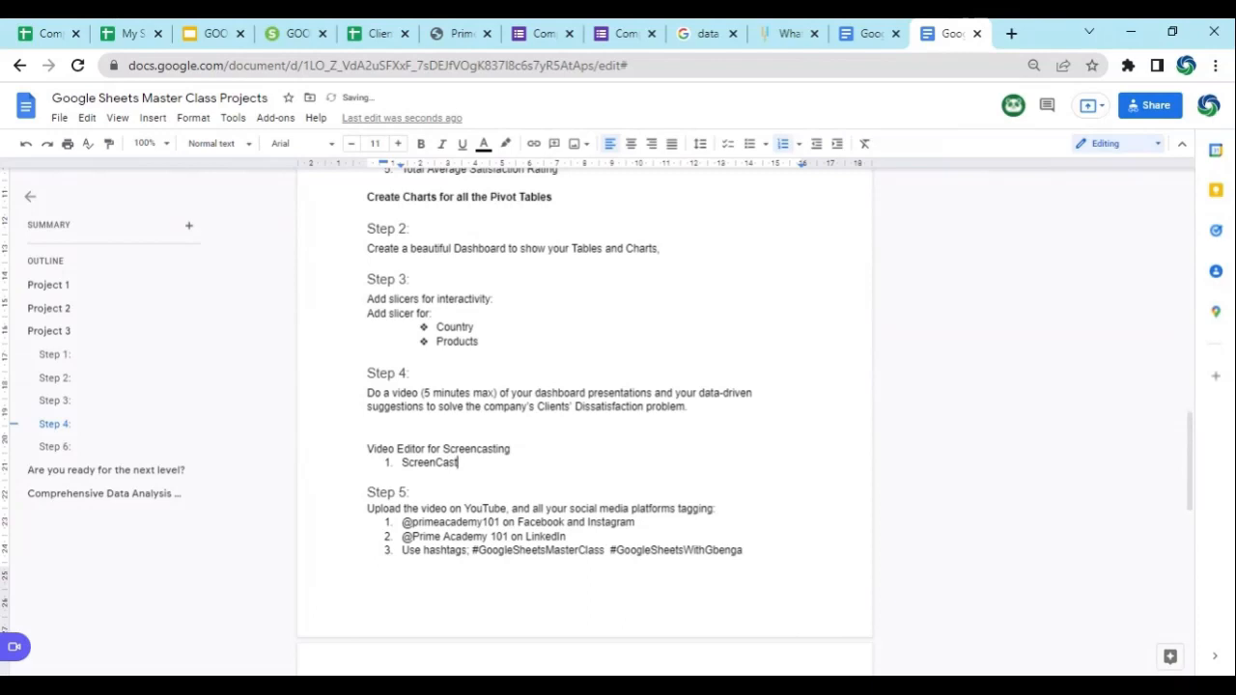
{"action": "type", "text": "Omatic"}
{"action": "key", "text": "Return"}
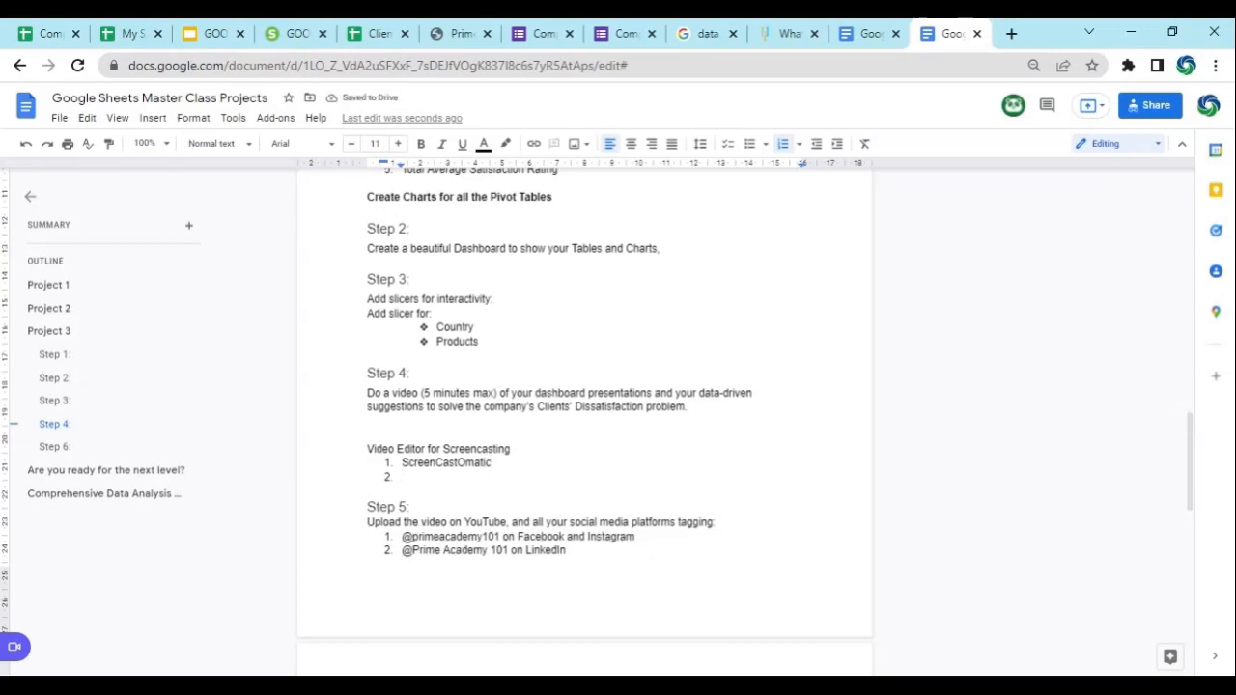
{"action": "type", "text": "Loom"}
{"action": "key", "text": "Return"}
{"action": "type", "text": "Screen"}
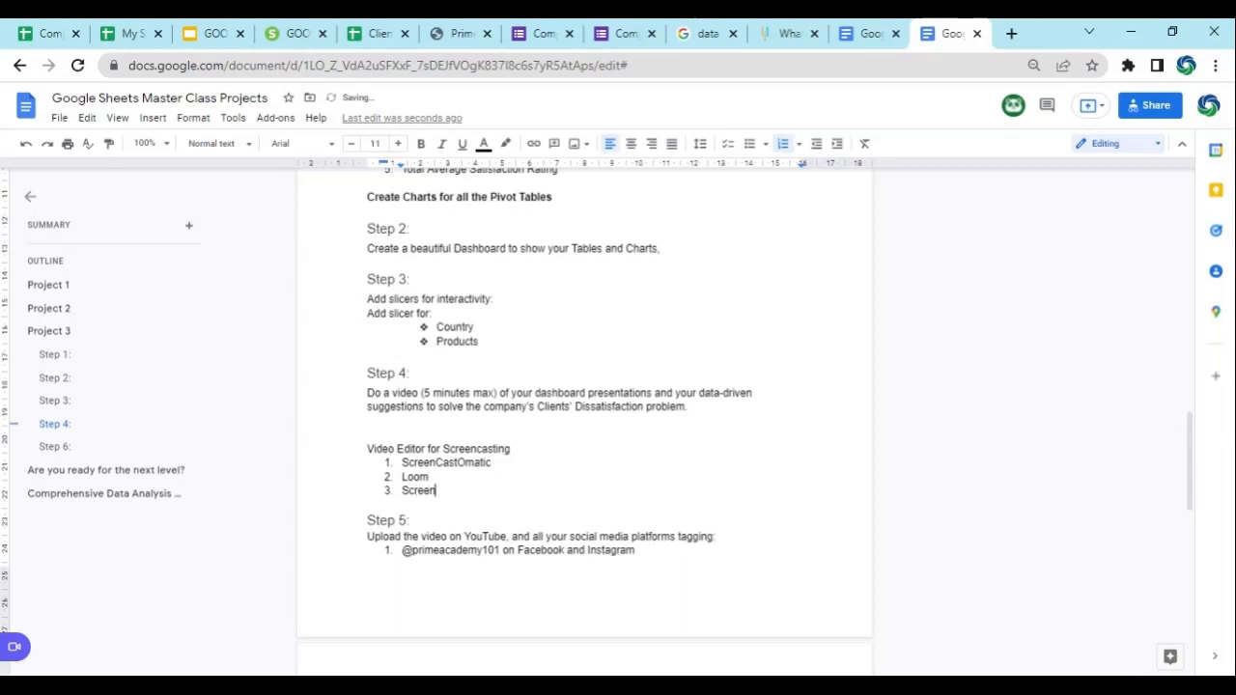
{"action": "type", "text": "castify"}
Make the "Video Editor for Screencasting" line and its three numbered tools bold.
{"action": "key", "text": "shift+Home"}
{"action": "key", "text": "shift+Up"}
{"action": "key", "text": "shift+Up"}
{"action": "key", "text": "shift+Up"}
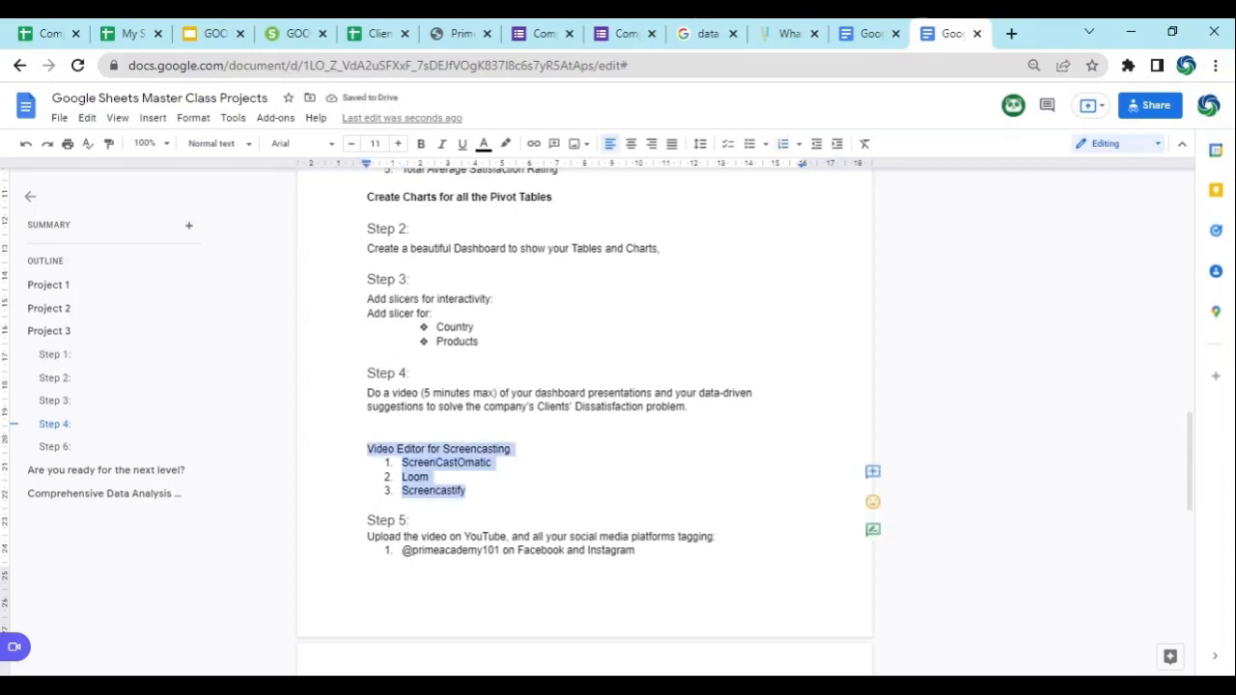
{"action": "left_click", "coordinate": [422, 145]}
{"action": "double_click", "coordinate": [370, 506]}
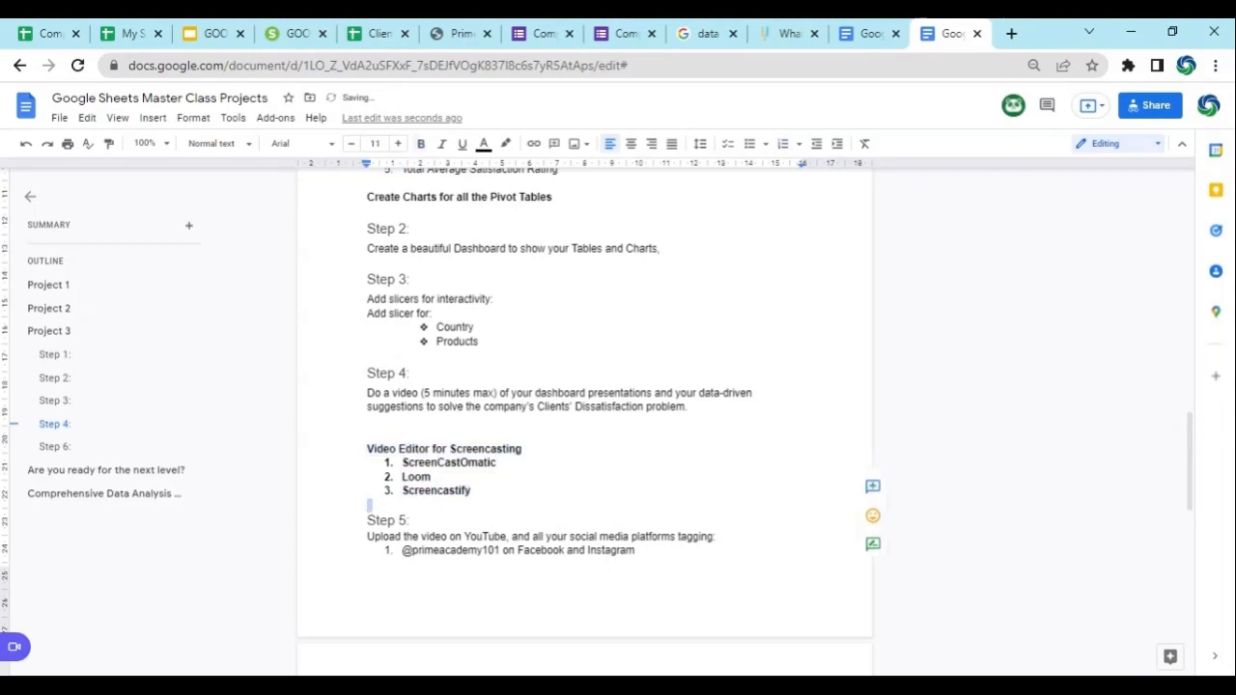
{"action": "left_click", "coordinate": [472, 491]}
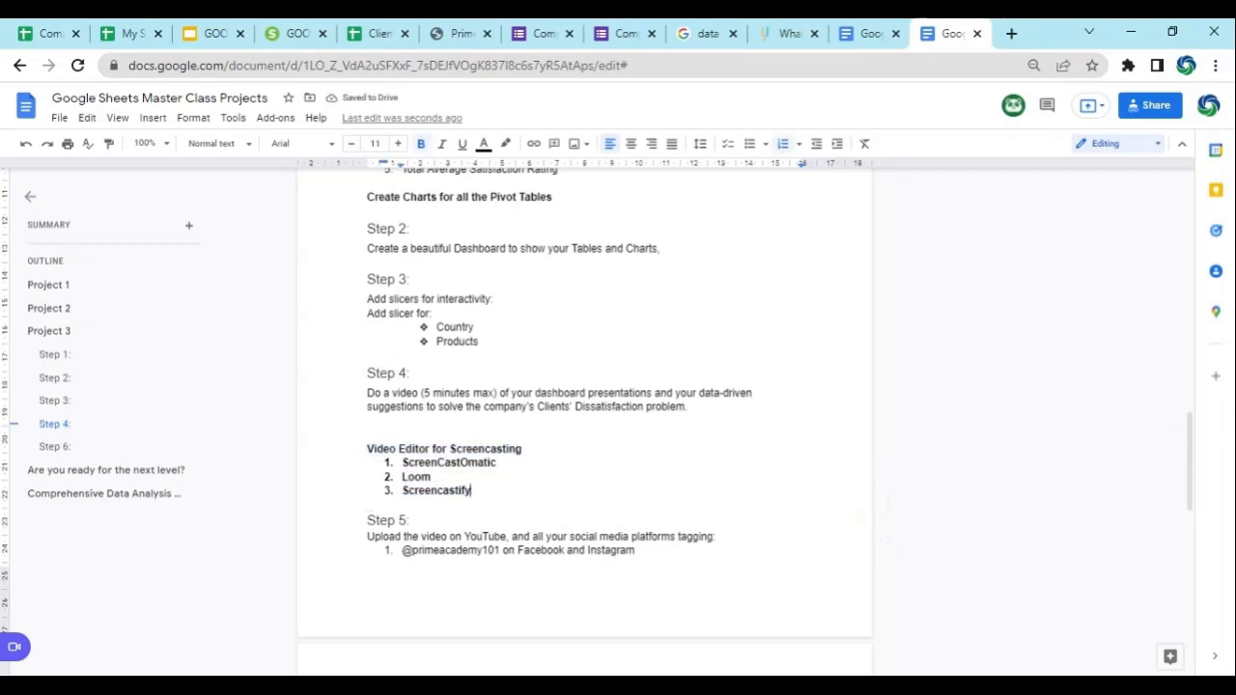
Review the Project 3 steps and the screencasting tools list, and switch to the slide presentation in the other browser tab.
{"action": "scroll", "coordinate": [585, 422], "scroll_direction": "up", "scroll_amount": 4}
{"action": "scroll", "coordinate": [585, 422], "scroll_direction": "down", "scroll_amount": 5}
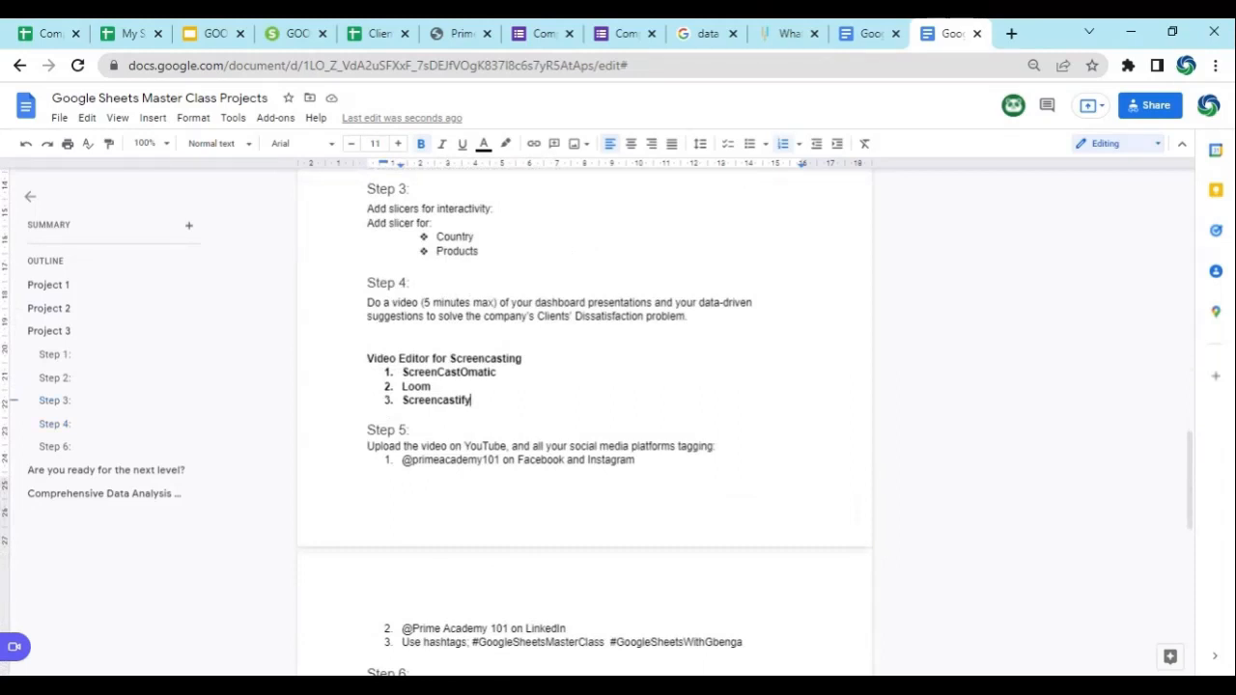
{"action": "scroll", "coordinate": [584, 422], "scroll_direction": "up", "scroll_amount": 3}
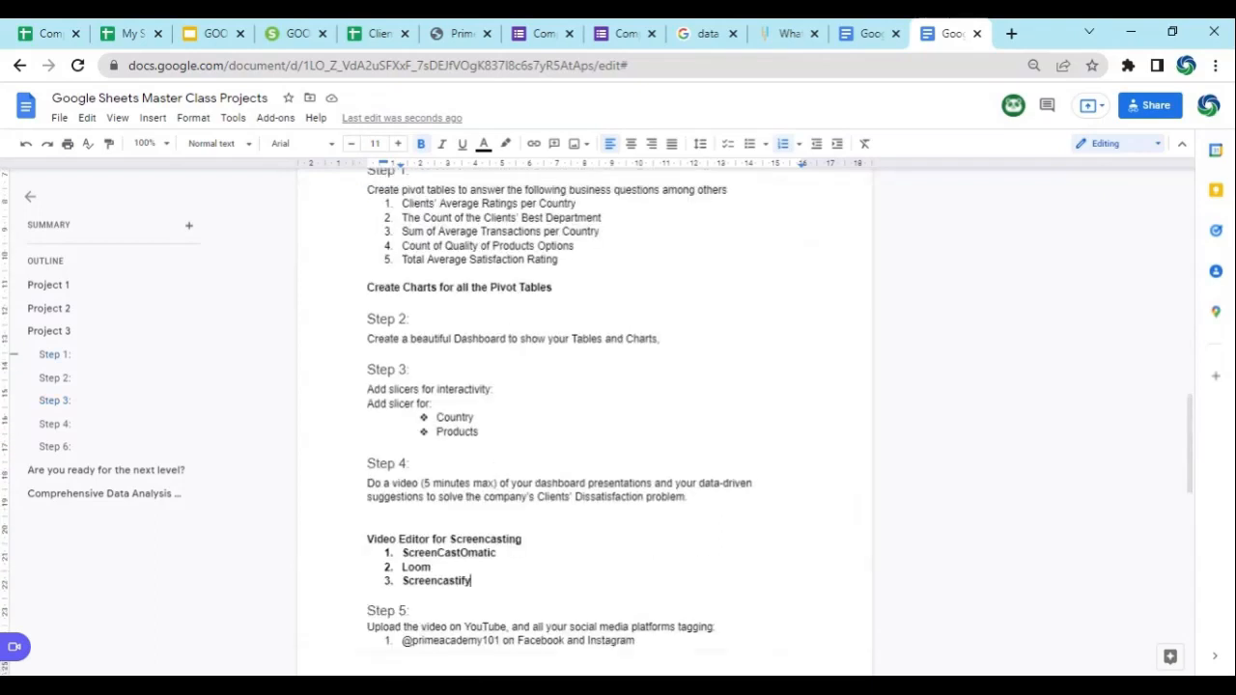
{"action": "scroll", "coordinate": [584, 422], "scroll_direction": "down", "scroll_amount": 3}
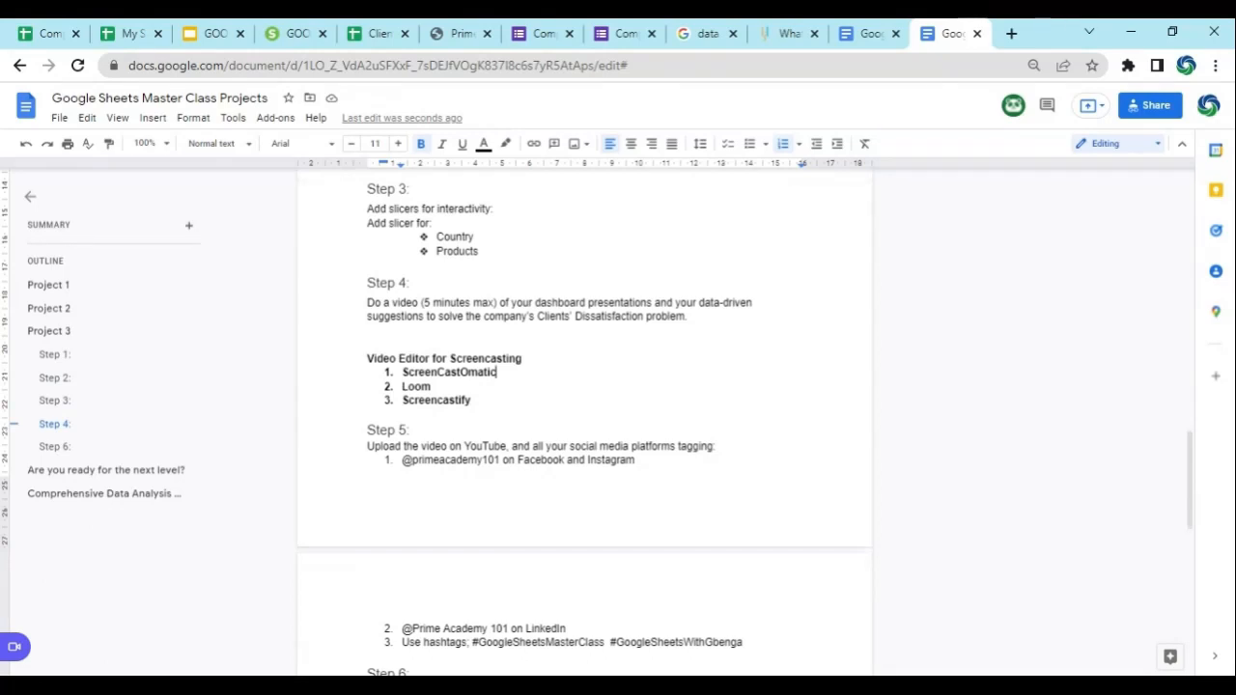
{"action": "left_click", "coordinate": [431, 387]}
{"action": "scroll", "coordinate": [584, 386], "scroll_direction": "up", "scroll_amount": 1}
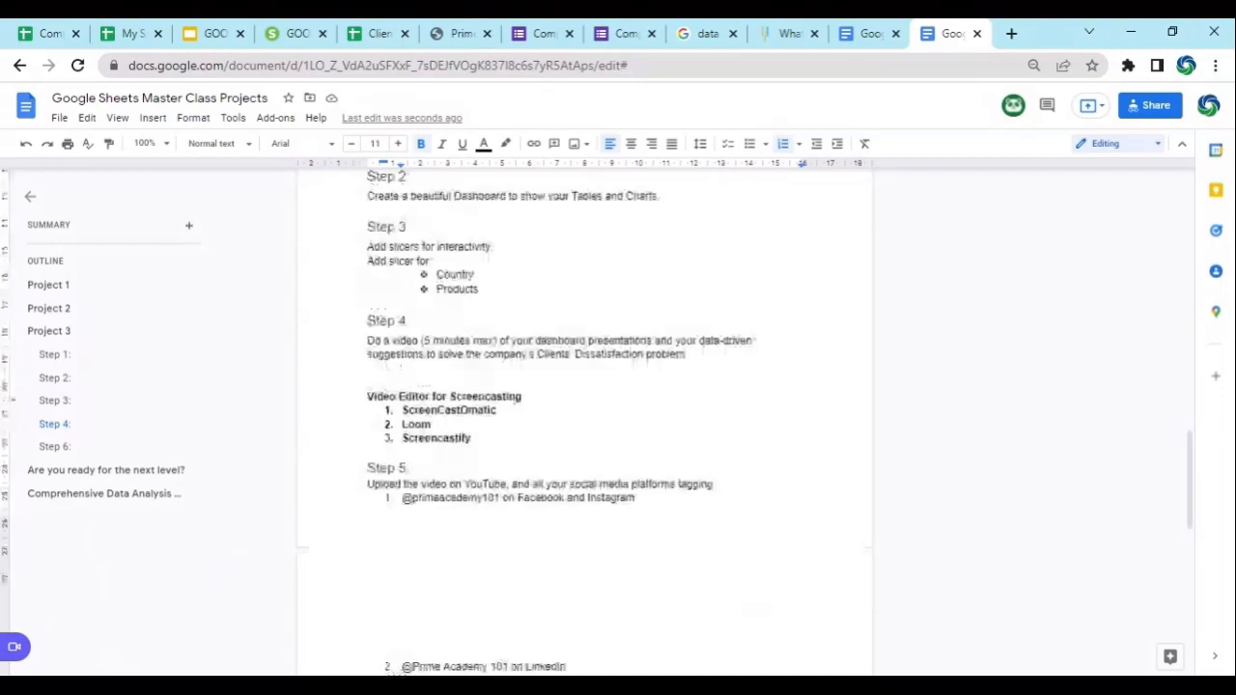
{"action": "scroll", "coordinate": [585, 416], "scroll_direction": "up", "scroll_amount": 3}
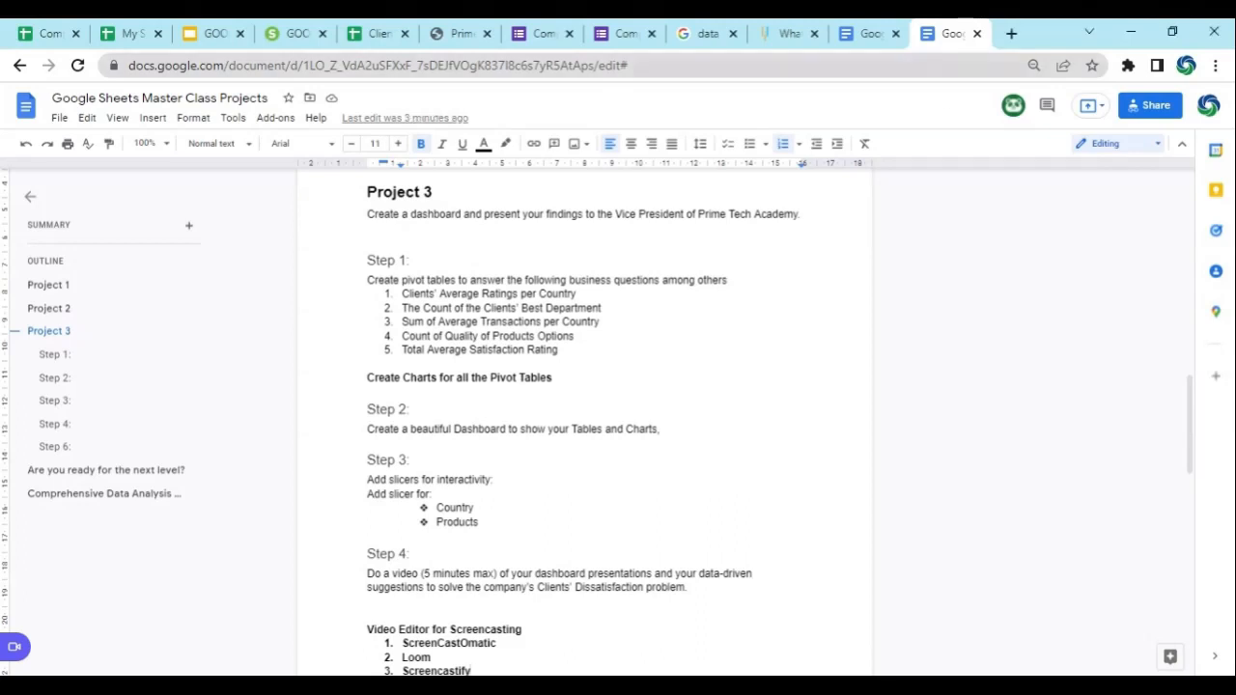
{"action": "left_click", "coordinate": [295, 34]}
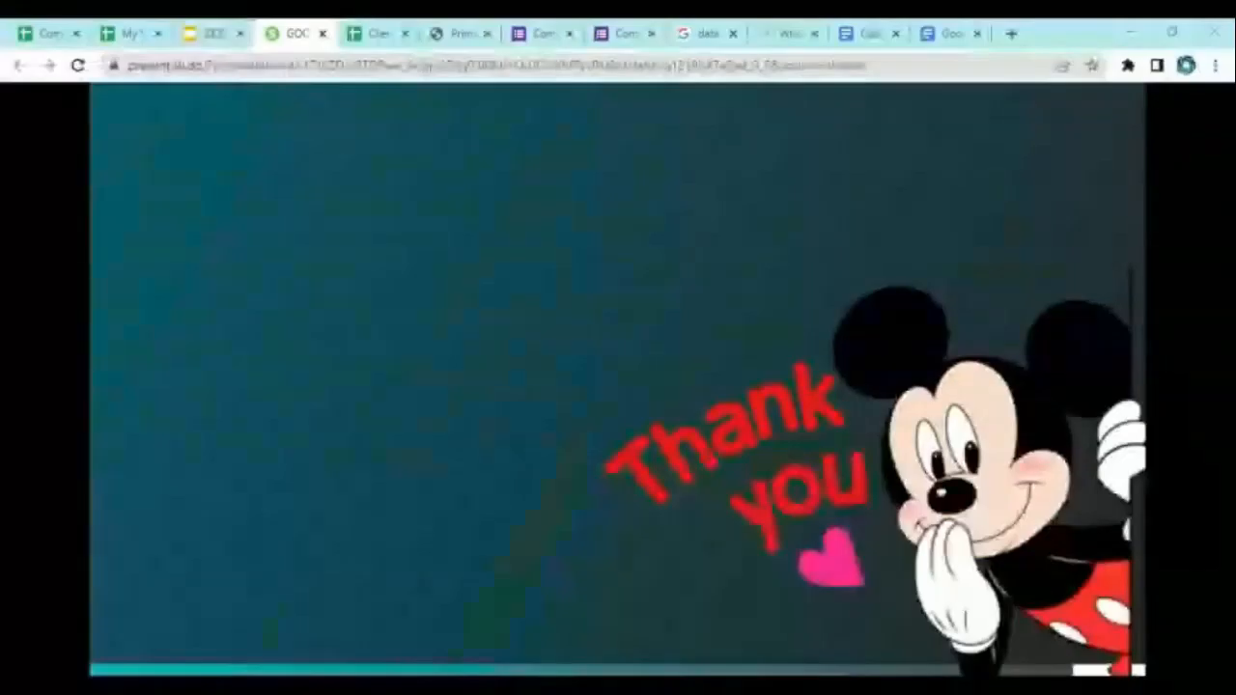